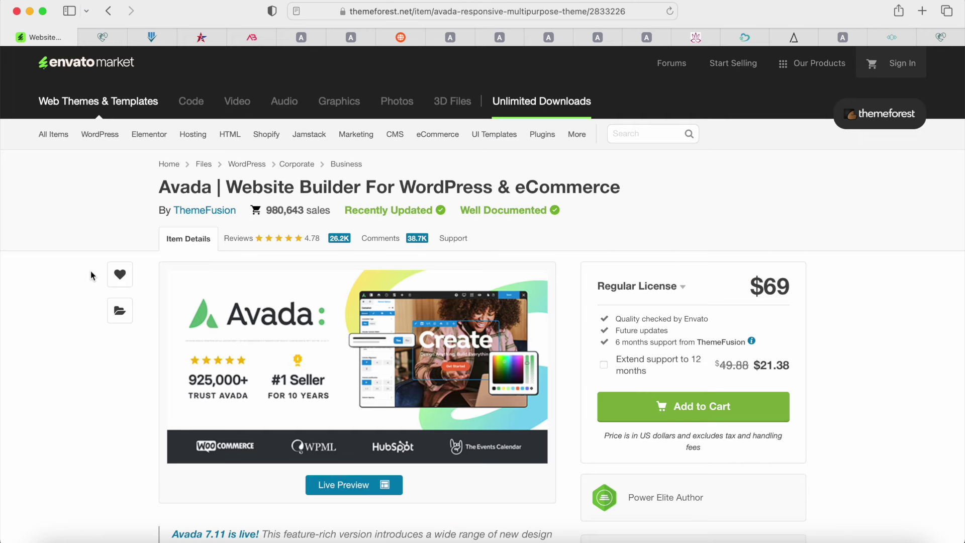
# Step: Highlight 'Avada' in the ThemeForest product title, then scroll down the Avada prebuilt websites grid
pyautogui.moveTo(153, 183); pyautogui.dragTo(214, 179)
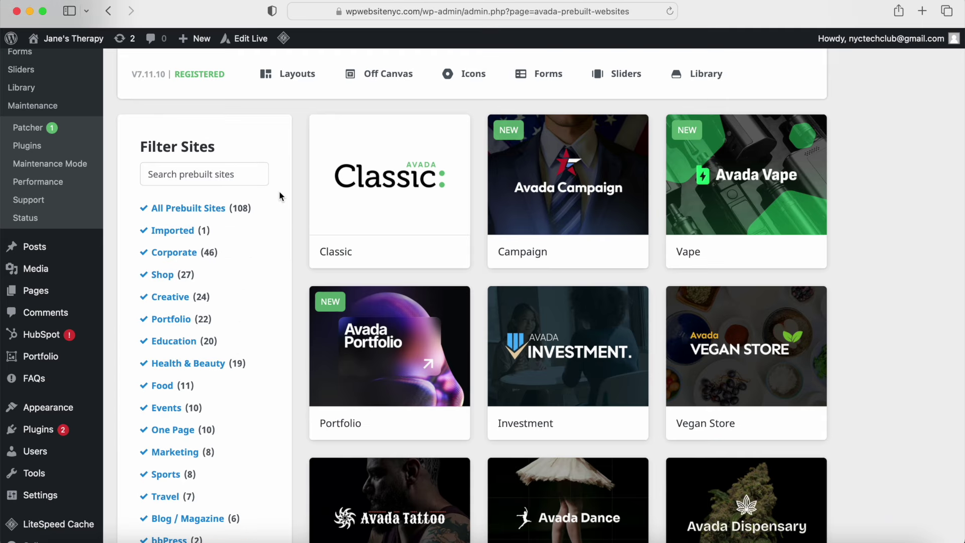
pyautogui.moveTo(366, 189)
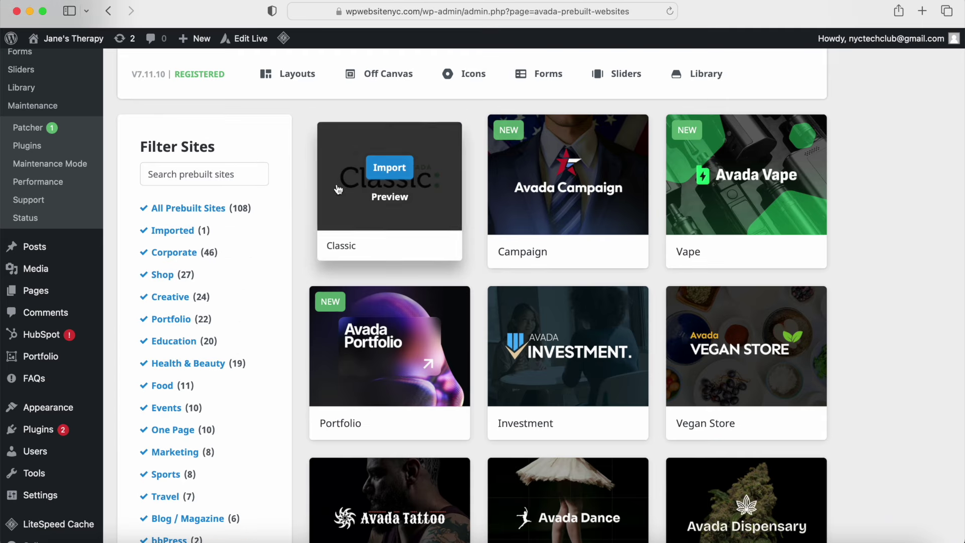
pyautogui.scroll(-5, 367, 189)
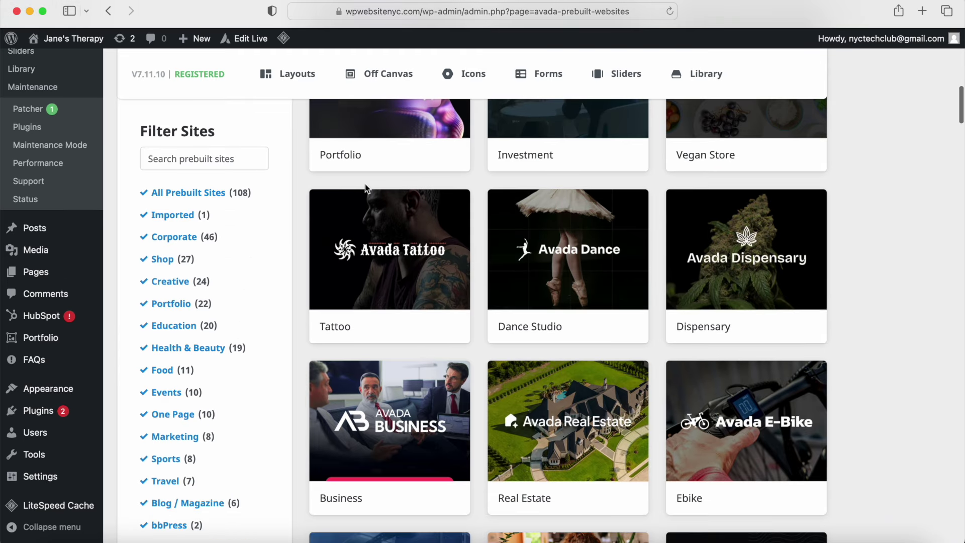
pyautogui.scroll(-7, 366, 190)
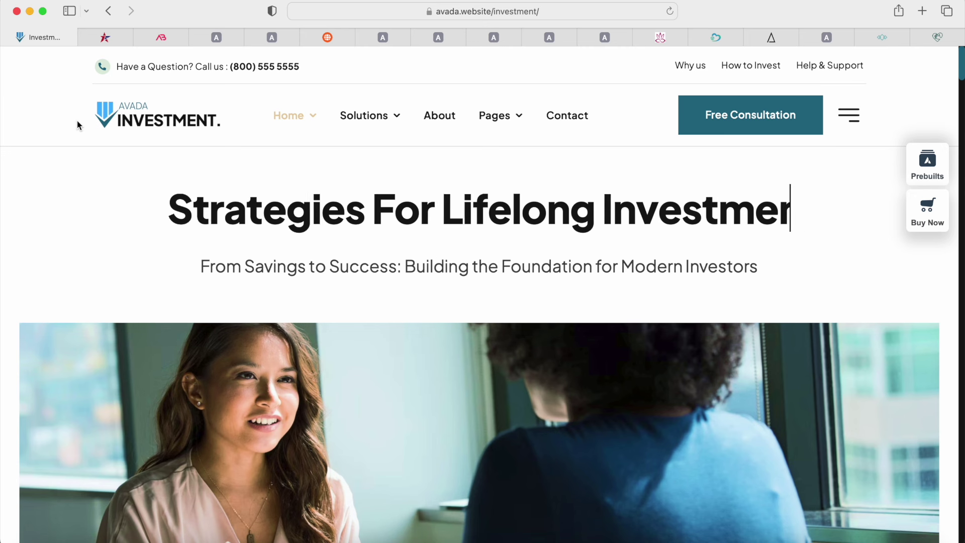
# Step: Scroll through the Avada Investment demo, then the Avada Campaign demo
pyautogui.scroll(-10, 78, 123)
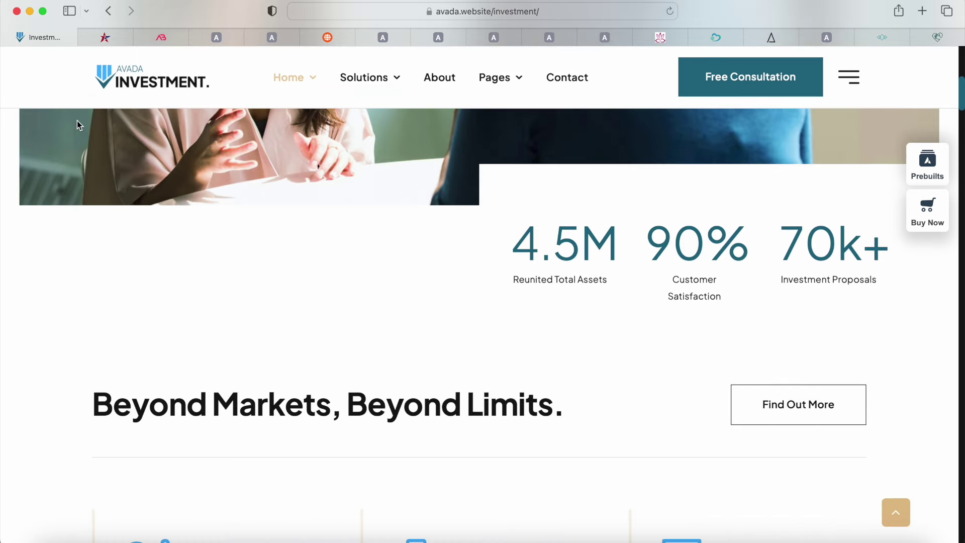
pyautogui.scroll(-10, 77, 121)
pyautogui.click(100, 37)
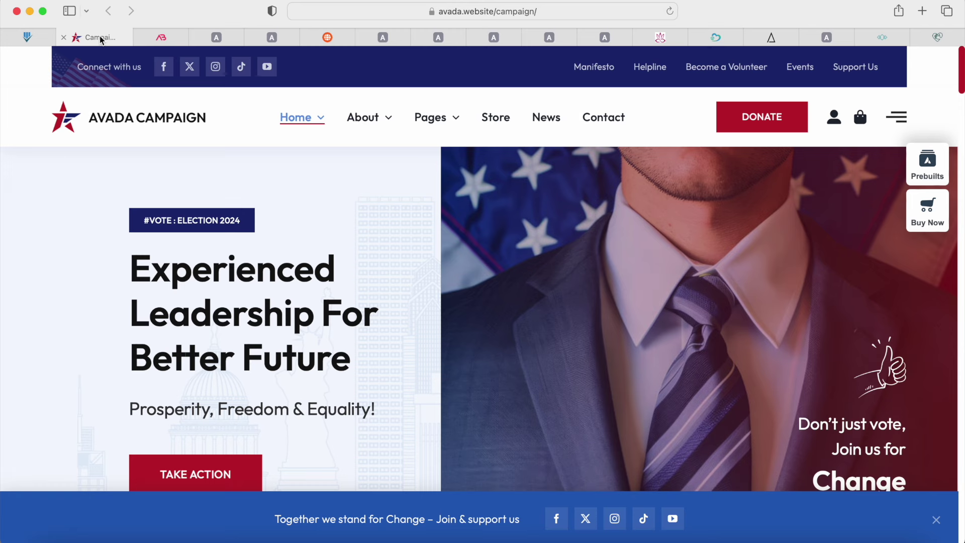
pyautogui.scroll(-10, 97, 211)
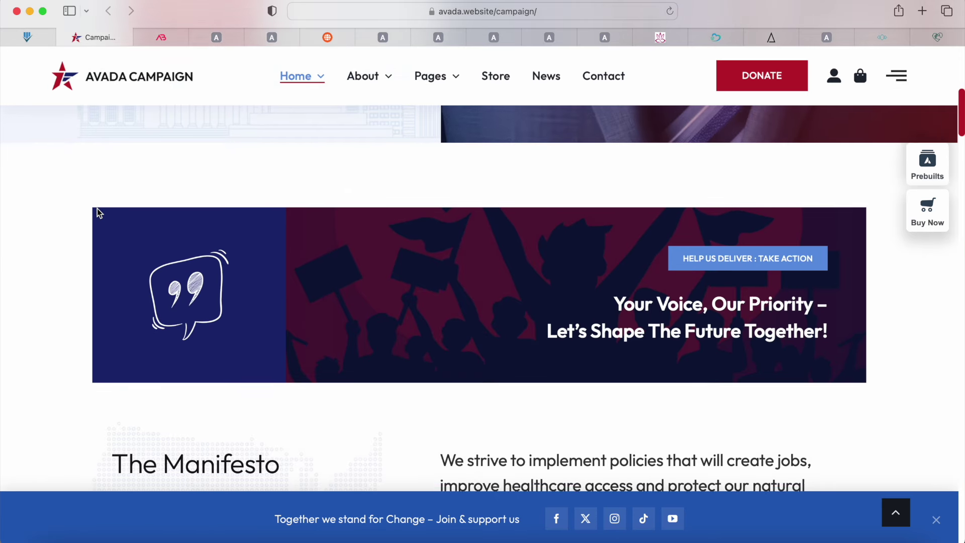
pyautogui.scroll(-10, 97, 210)
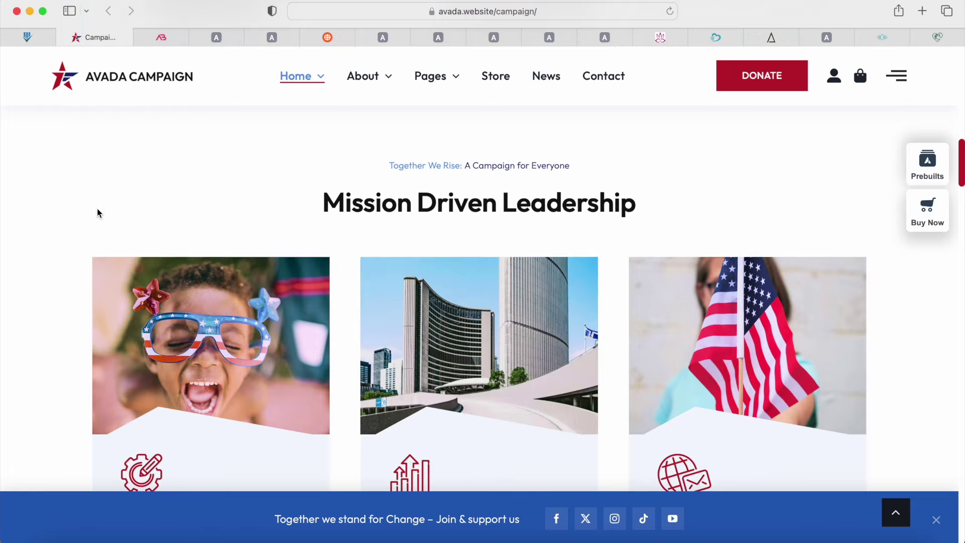
# Step: Tour the Business, E-Bike, Programmer, Magazine and Bed And Breakfast demos, then scroll through Corporation
pyautogui.click(159, 37)
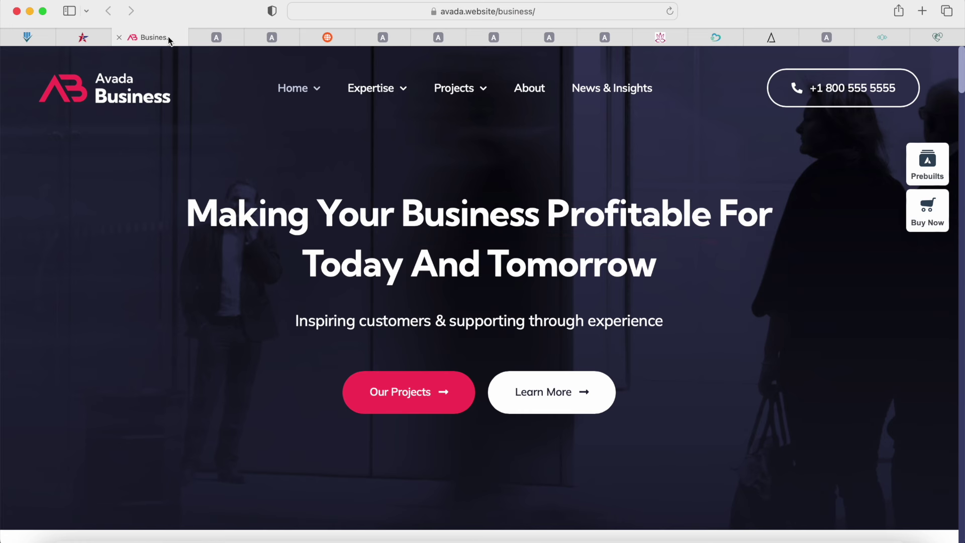
pyautogui.click(223, 37)
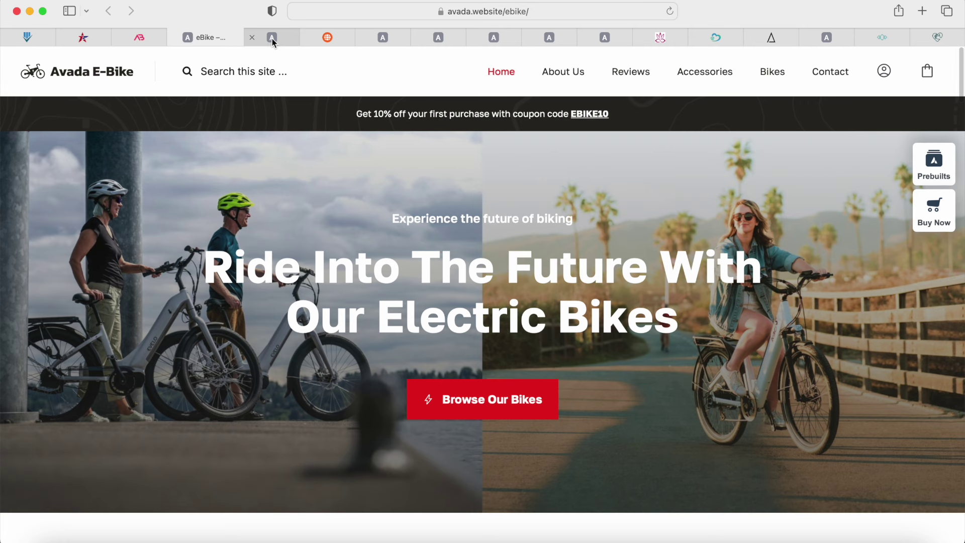
pyautogui.click(271, 39)
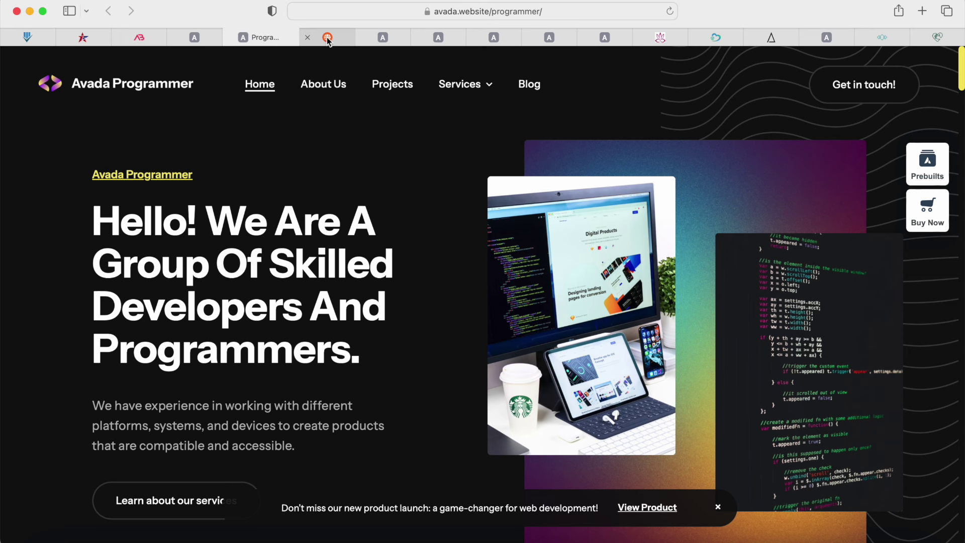
pyautogui.click(328, 38)
pyautogui.click(382, 38)
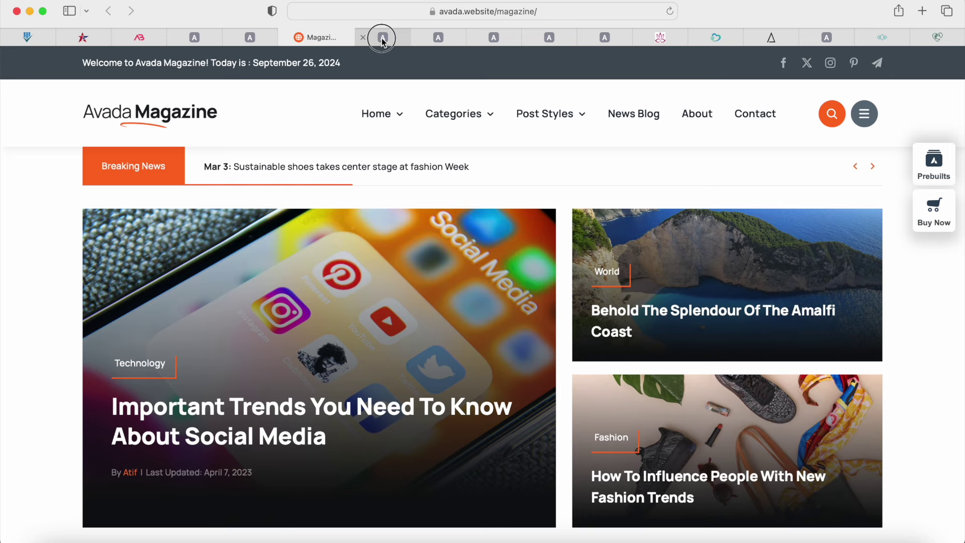
pyautogui.click(442, 40)
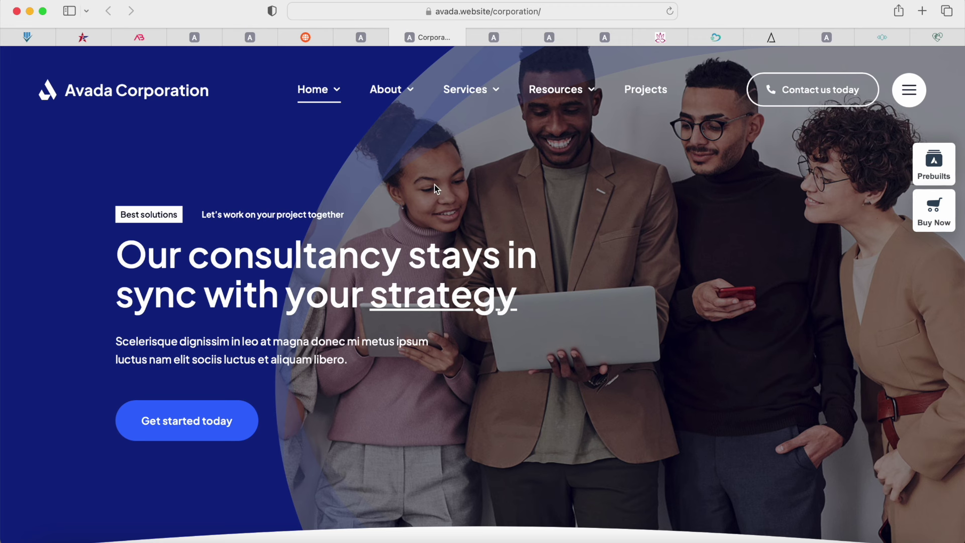
pyautogui.scroll(-10, 435, 186)
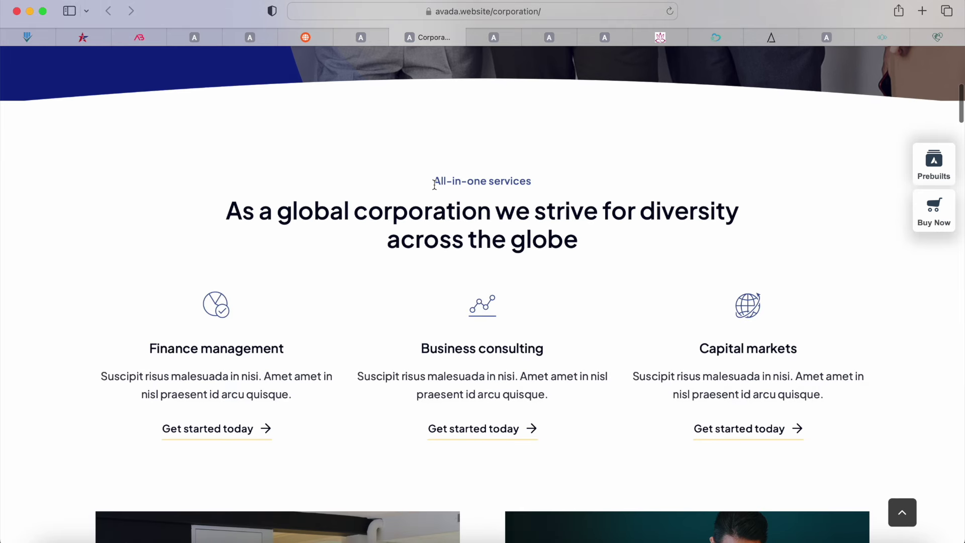
pyautogui.scroll(-10, 435, 186)
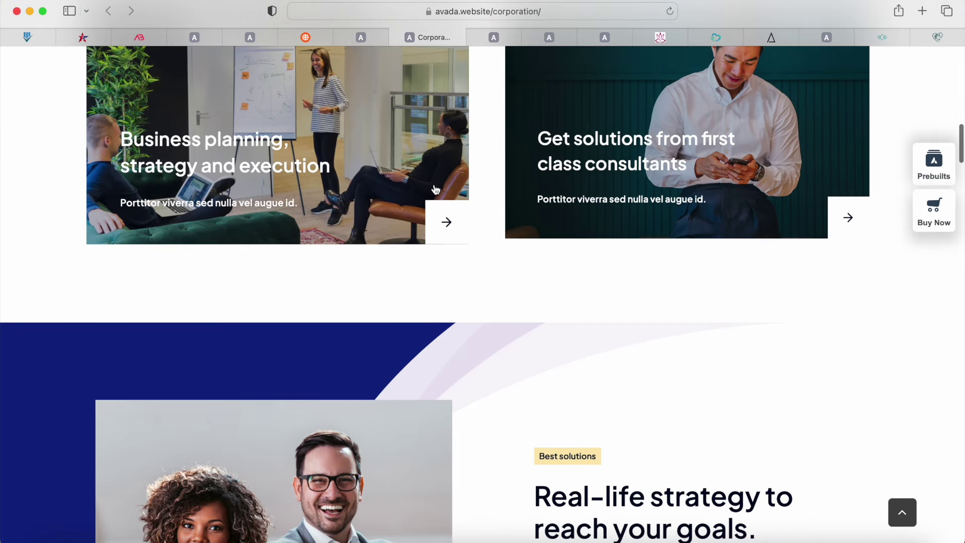
pyautogui.scroll(-10, 435, 189)
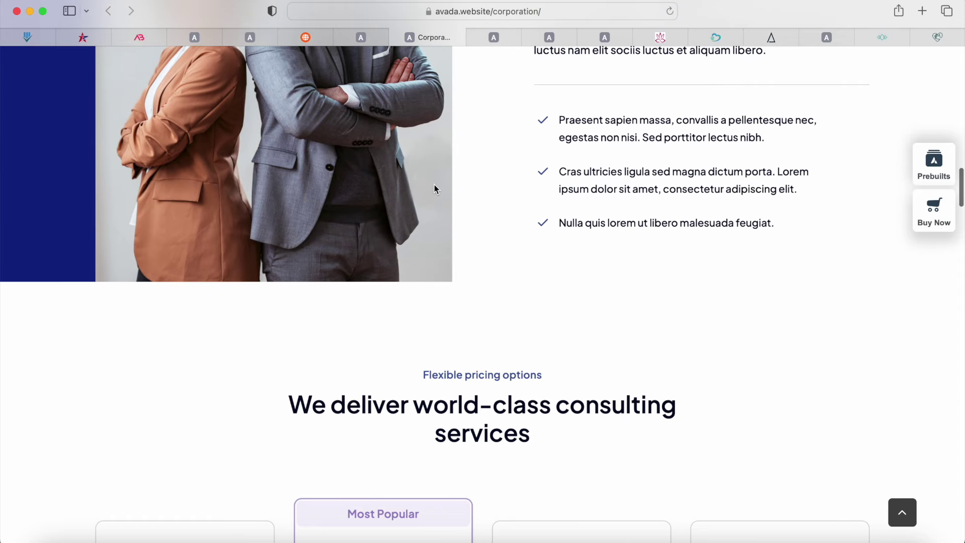
pyautogui.scroll(-8, 435, 189)
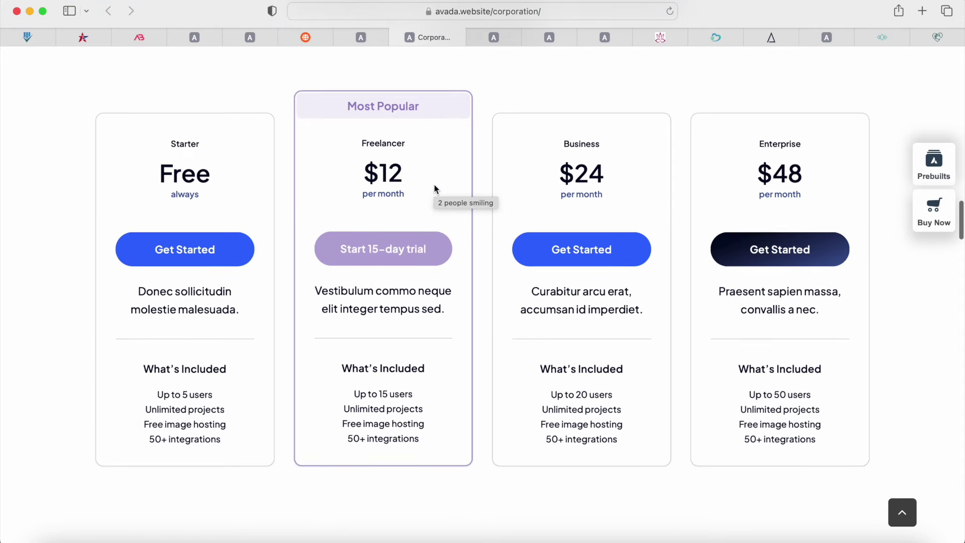
pyautogui.scroll(-8, 577, 181)
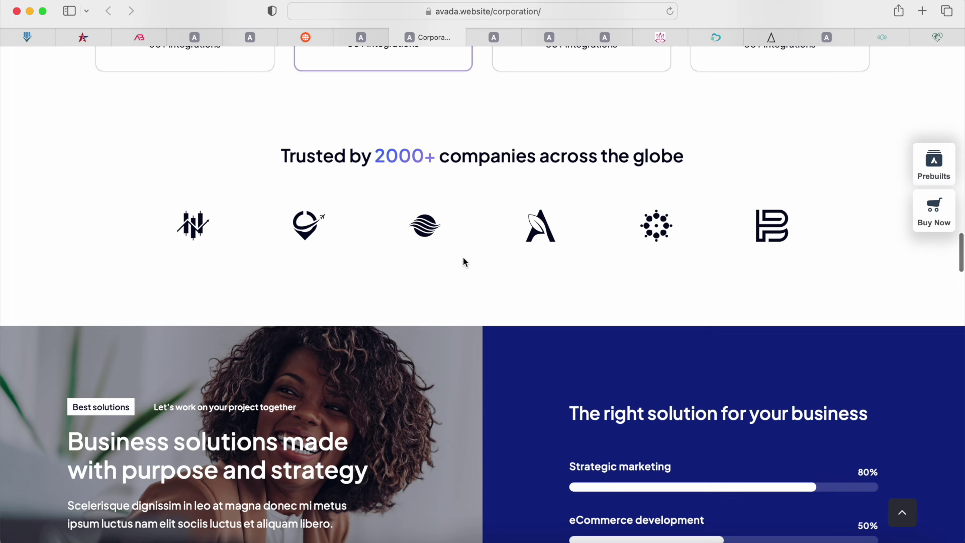
pyautogui.scroll(-6, 465, 261)
# Step: Flip through the Digital Agency, Builder, Videographer, Yoga, Vet and Photography demos
pyautogui.click(494, 38)
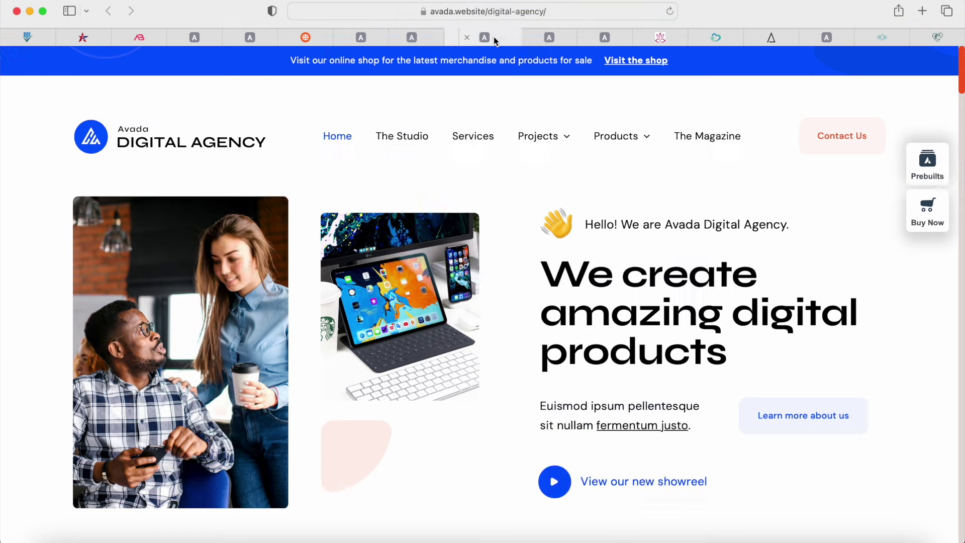
pyautogui.click(562, 41)
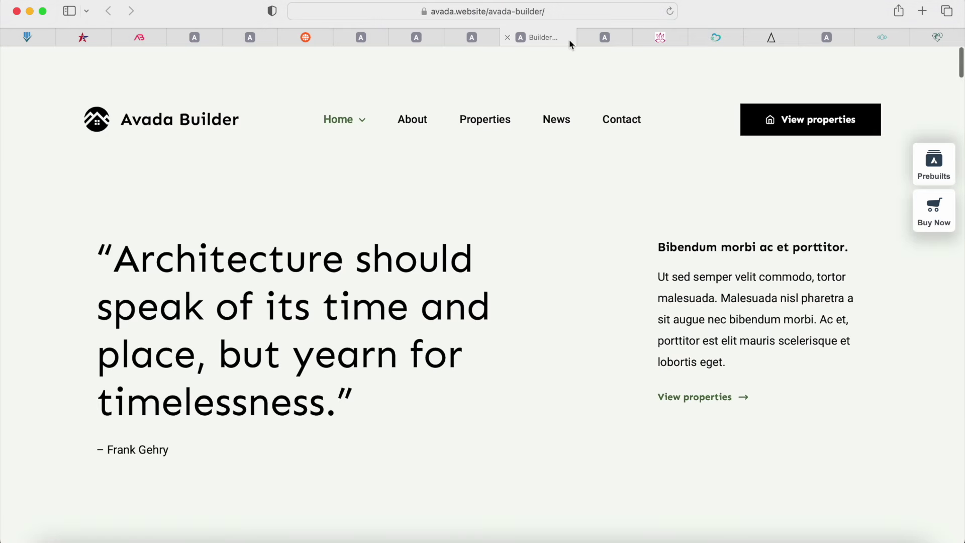
pyautogui.click(600, 38)
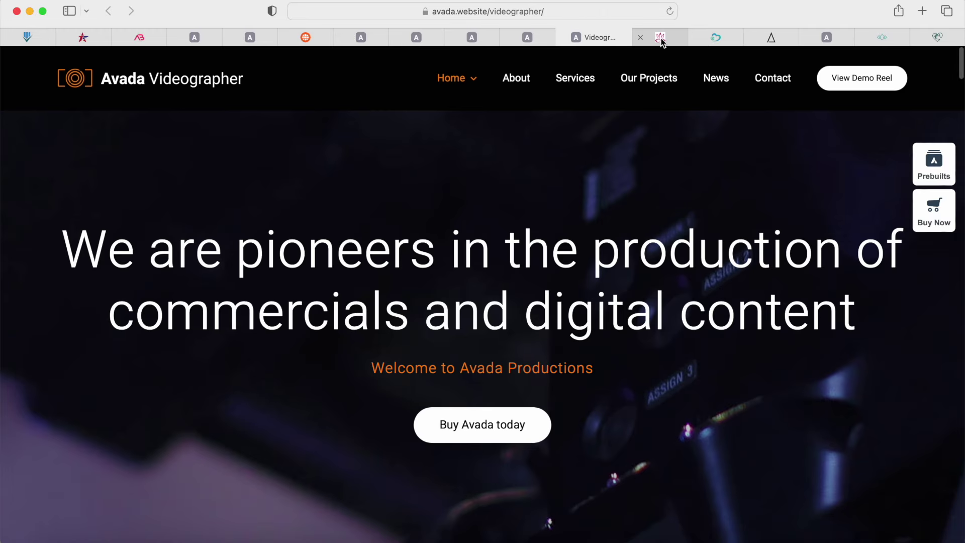
pyautogui.click(661, 38)
pyautogui.click(721, 38)
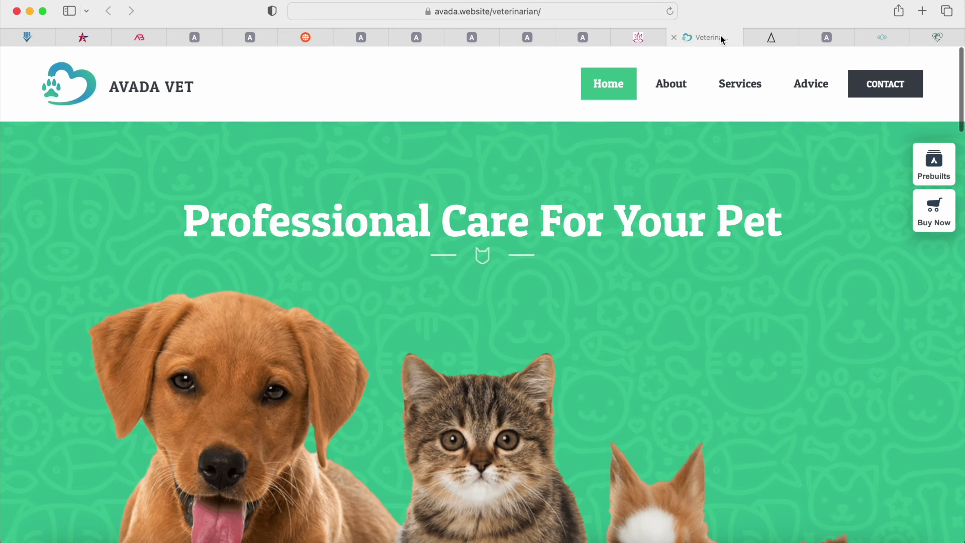
pyautogui.click(764, 38)
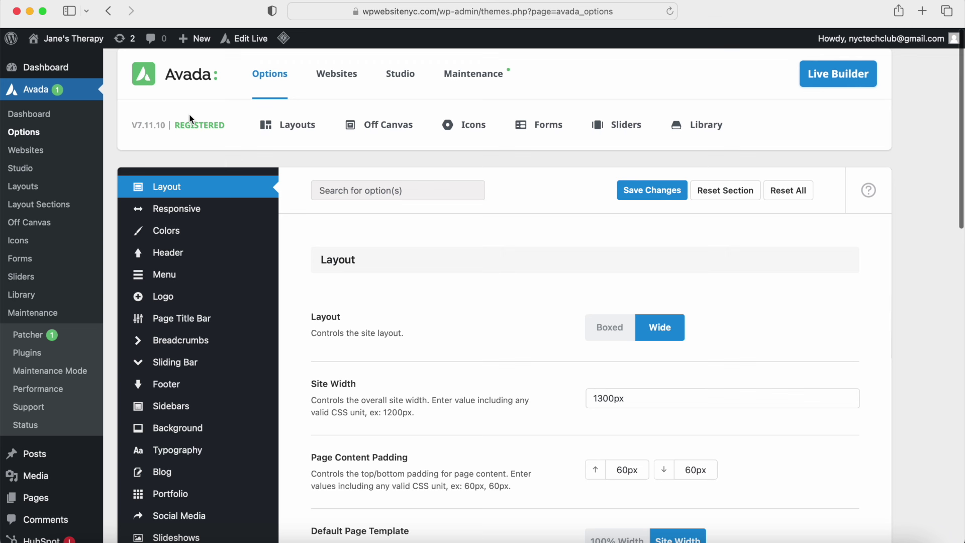
# Step: Look over the Logo and Colour Palette sections of Avada Options
pyautogui.moveTo(277, 81)
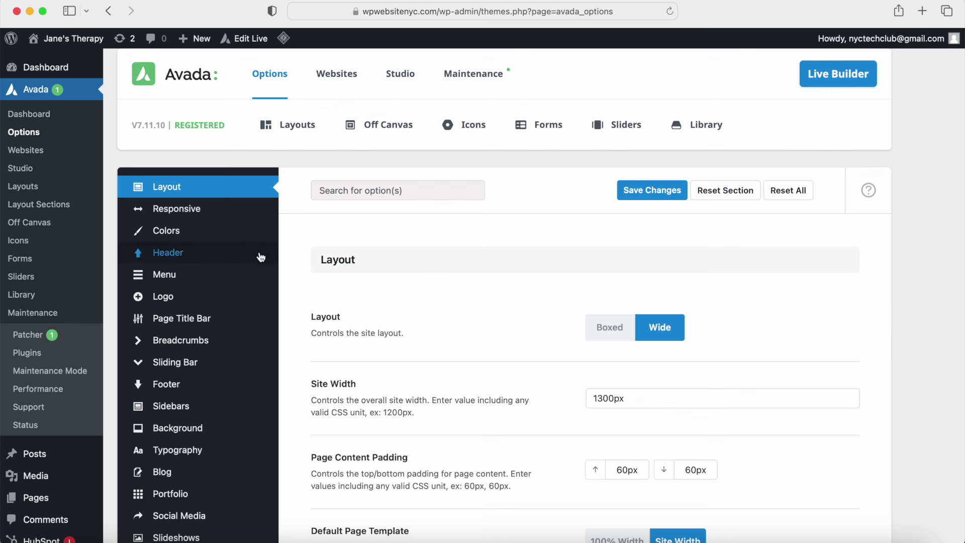
pyautogui.moveTo(254, 418)
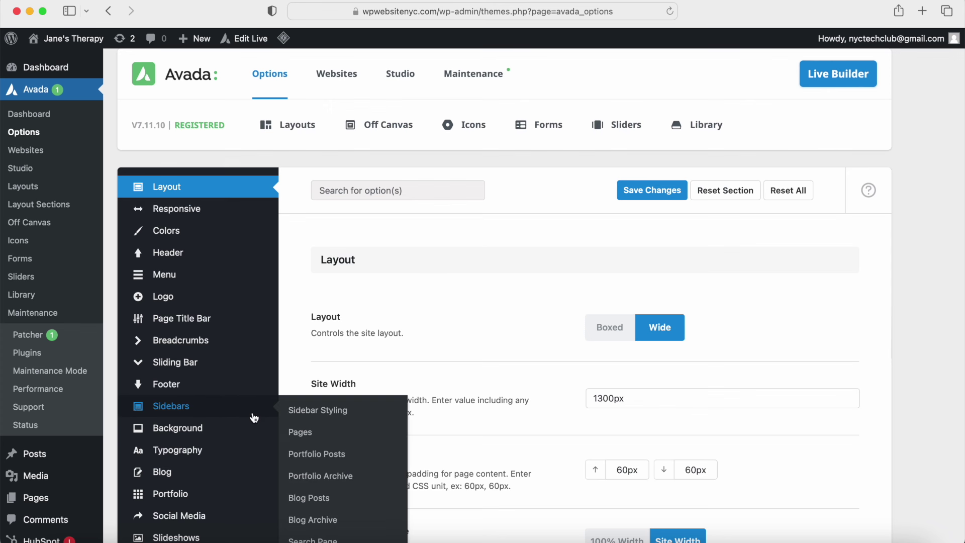
pyautogui.click(256, 300)
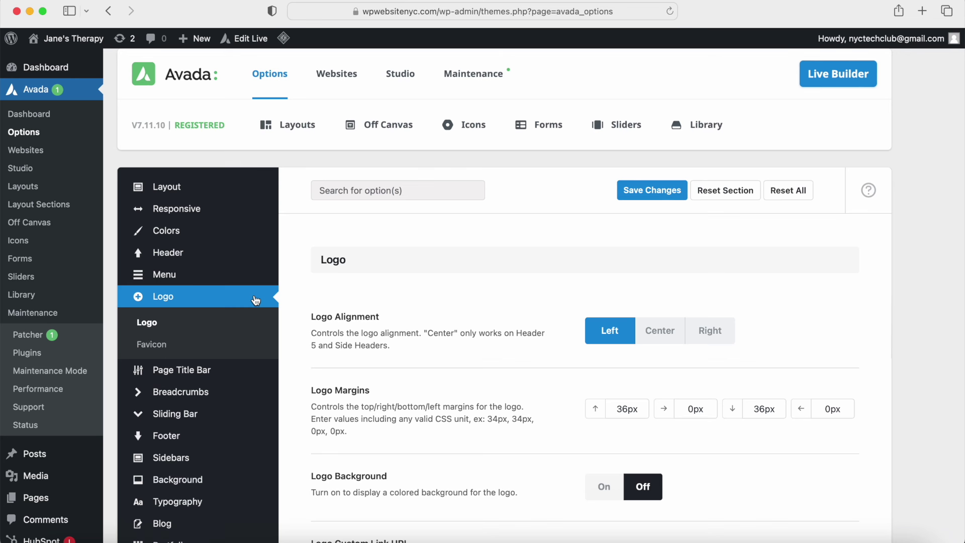
pyautogui.click(258, 240)
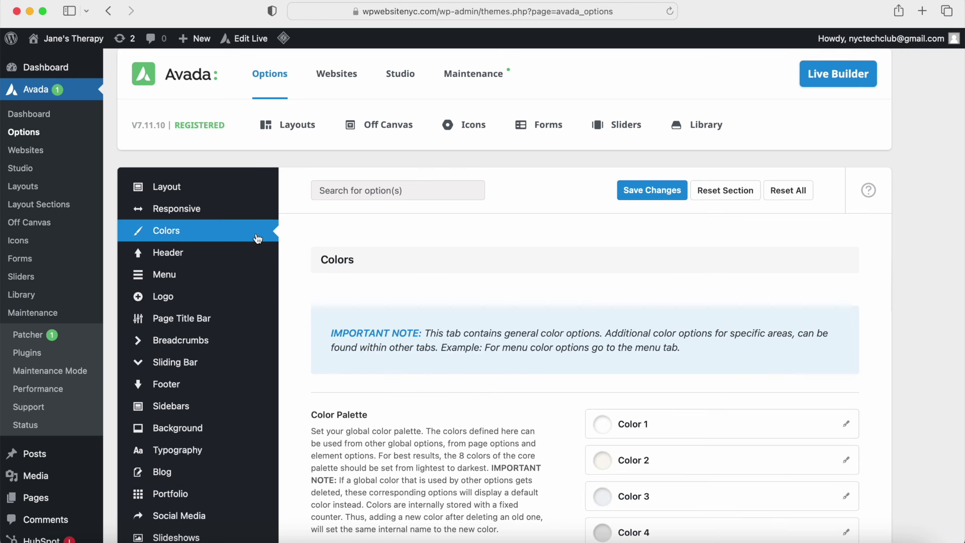
pyautogui.scroll(-5, 256, 239)
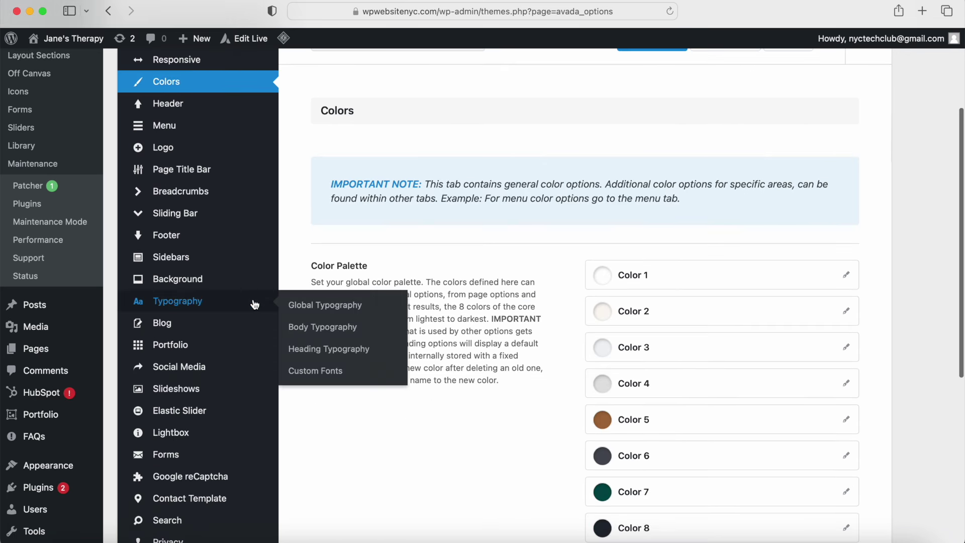
# Step: Show the Global Typography settings and scroll back to the top of the panel
pyautogui.click(255, 305)
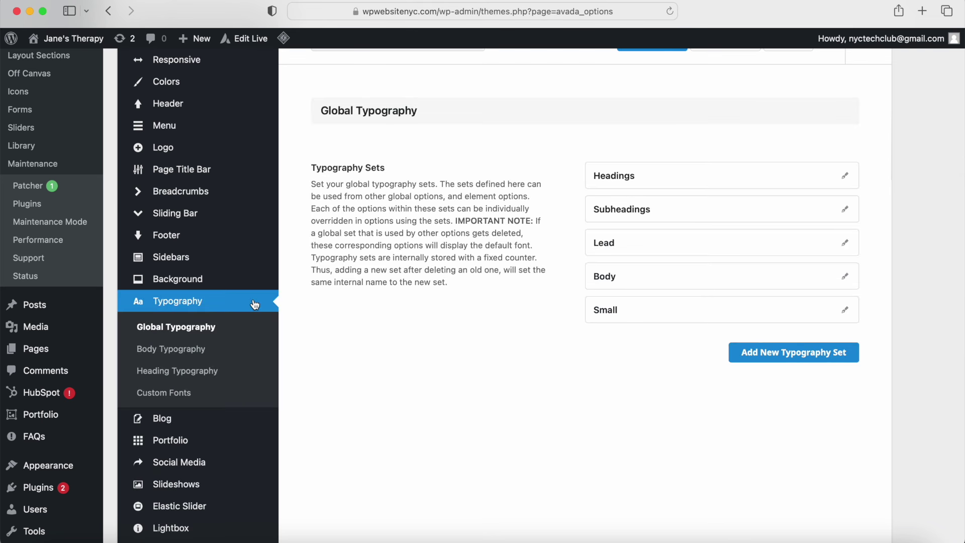
pyautogui.scroll(-6, 255, 305)
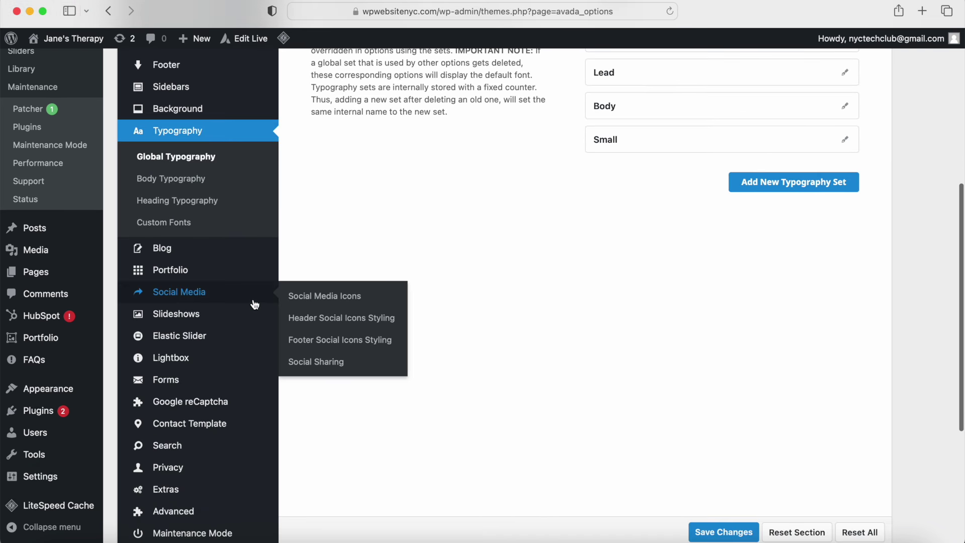
pyautogui.scroll(7, 255, 304)
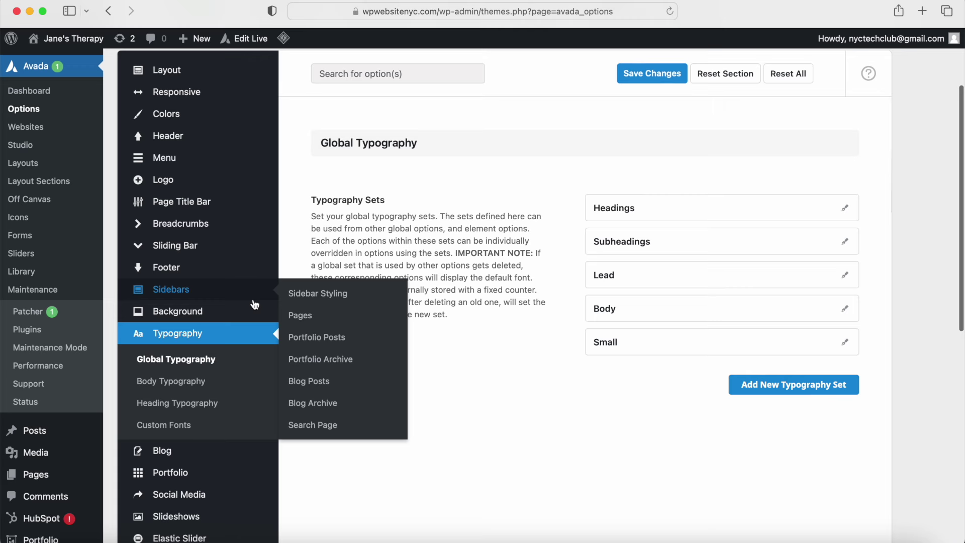
pyautogui.scroll(4, 255, 305)
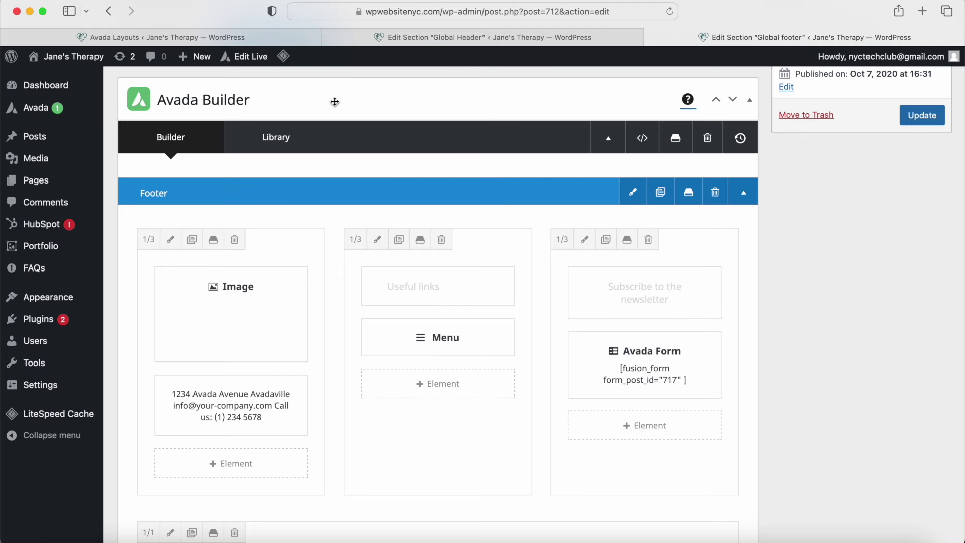
# Step: Review the Global Header and footer in Avada Live, opening the header's 3/4 column settings
pyautogui.scroll(-5, 334, 101)
pyautogui.scroll(-1, 334, 101)
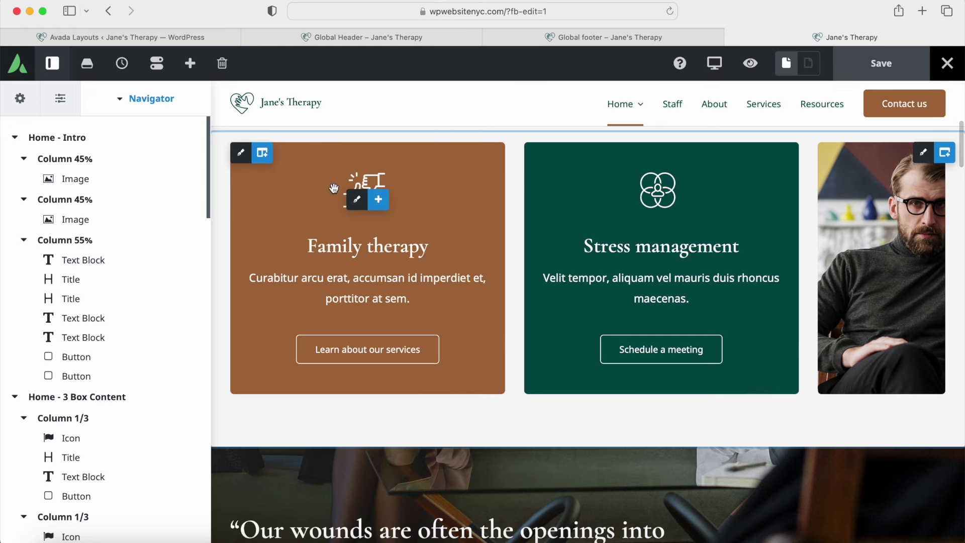
pyautogui.moveTo(149, 265)
pyautogui.scroll(-10, 136, 266)
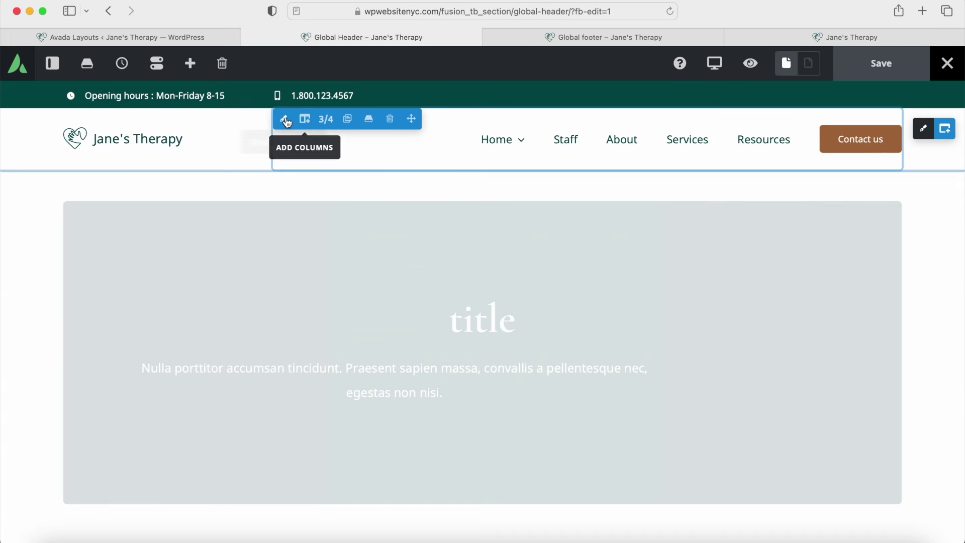
pyautogui.click(283, 119)
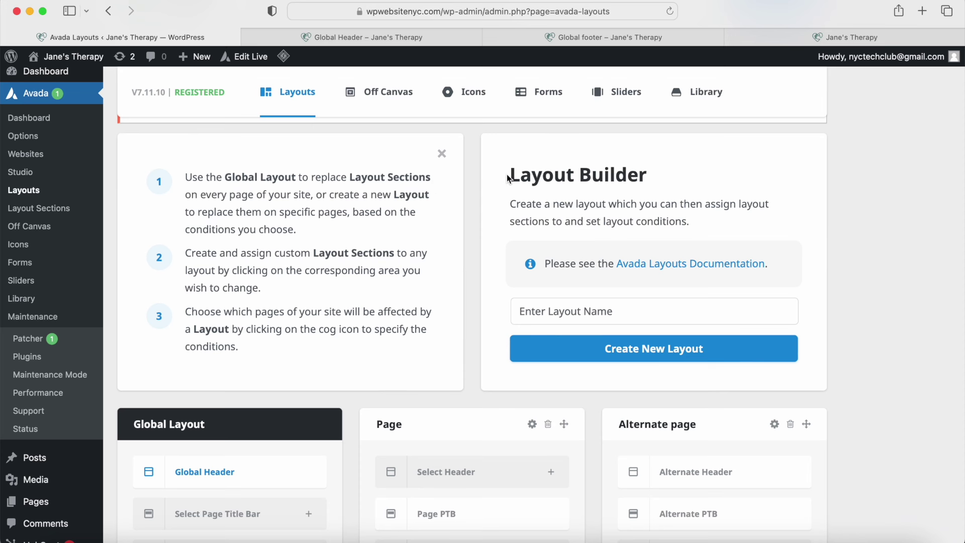
pyautogui.moveTo(510, 175); pyautogui.dragTo(656, 172)
pyautogui.scroll(-5, 656, 172)
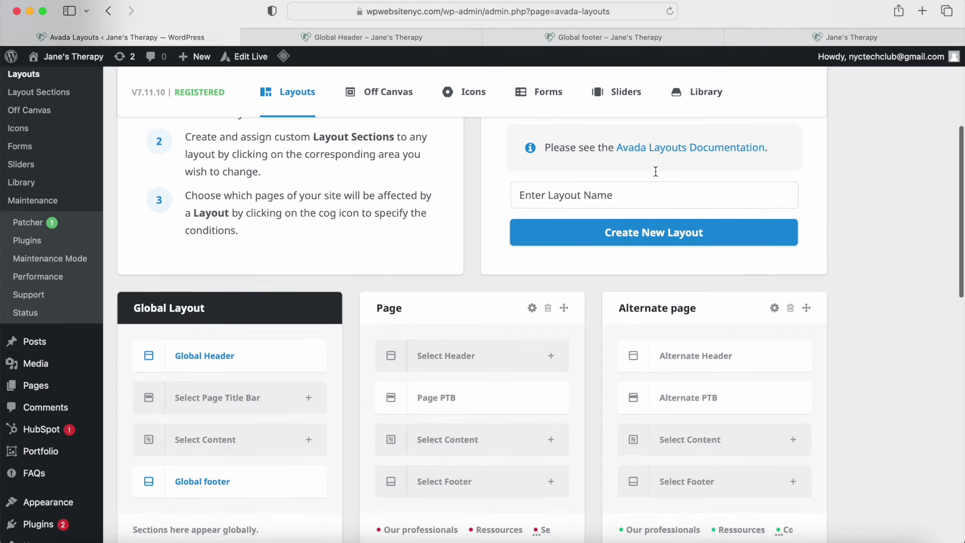
# Step: Check the conditions of the Page and Alternate page layouts, then scroll down the Layouts list
pyautogui.moveTo(531, 284)
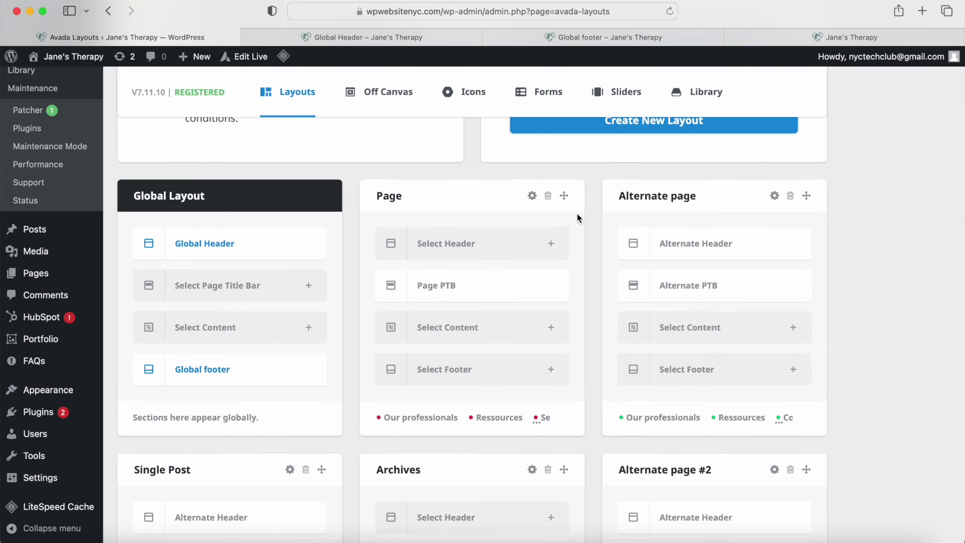
pyautogui.click(531, 196)
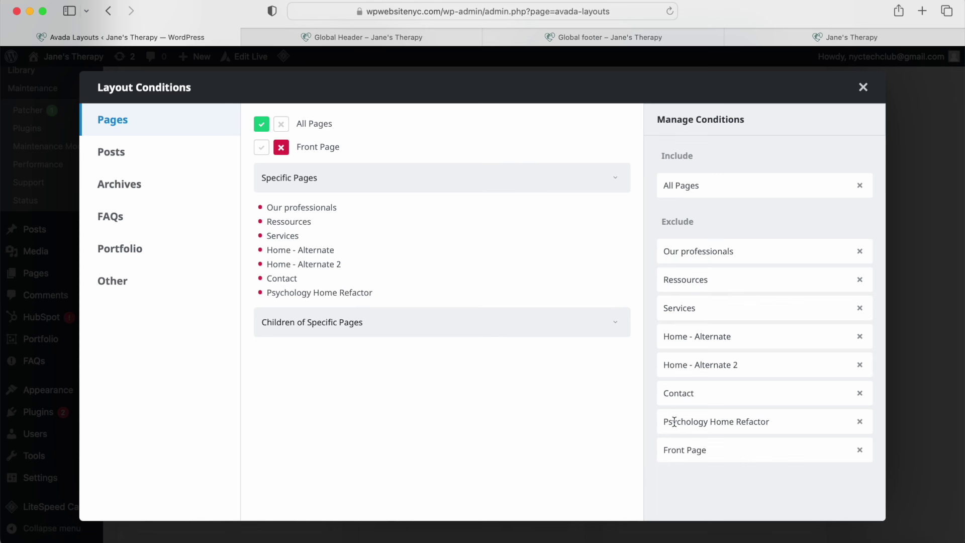
pyautogui.click(863, 87)
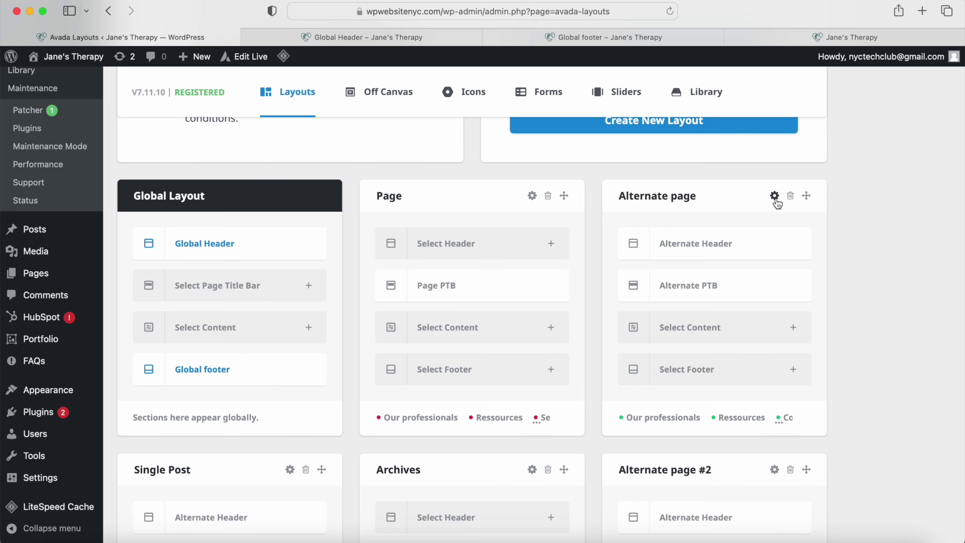
pyautogui.click(775, 195)
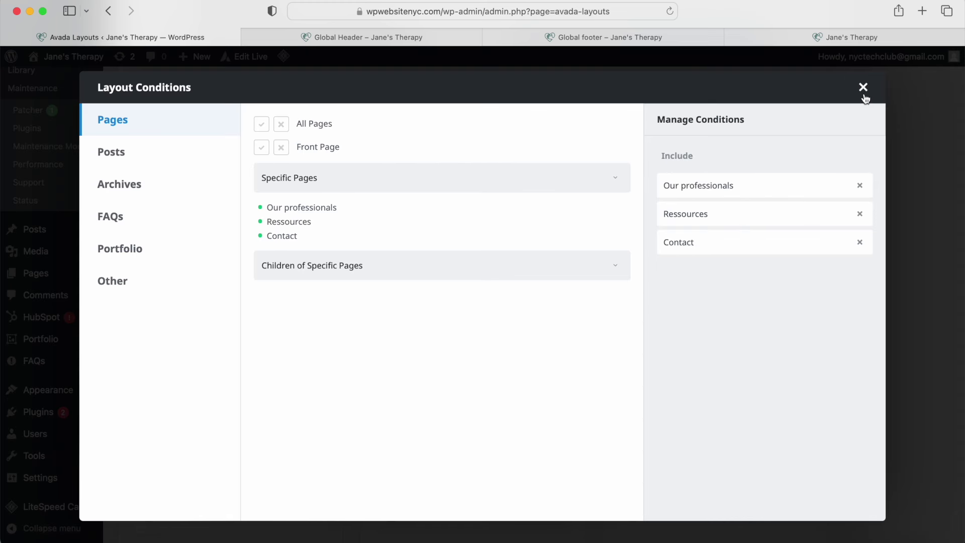
pyautogui.click(864, 88)
pyautogui.scroll(-7, 800, 184)
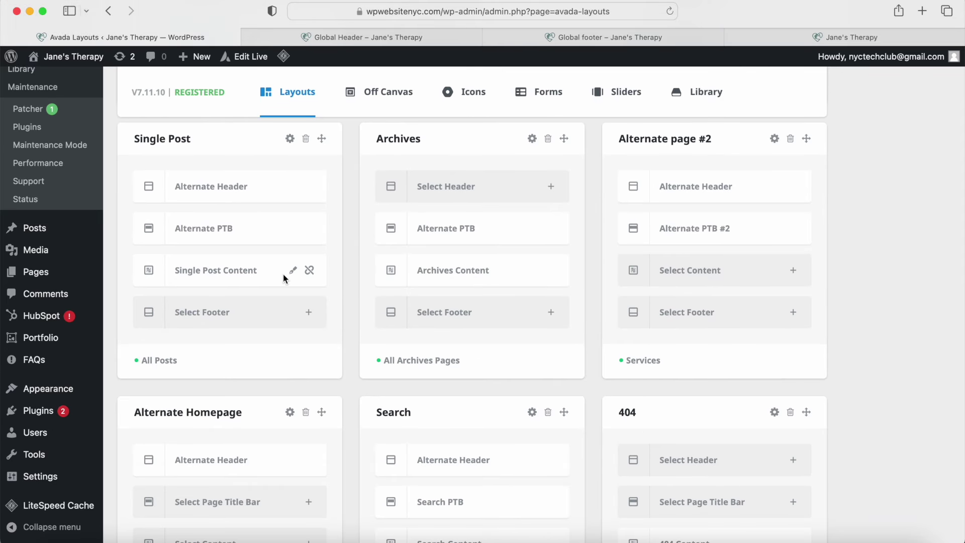
pyautogui.scroll(-5, 283, 273)
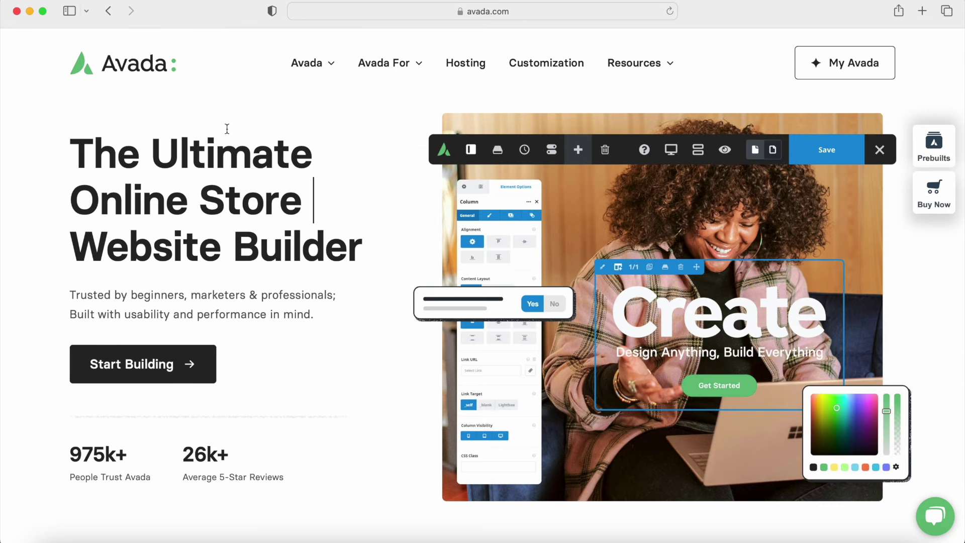
# Step: Scroll down through the avada.com homepage features and back up to the top
pyautogui.scroll(-7, 227, 129)
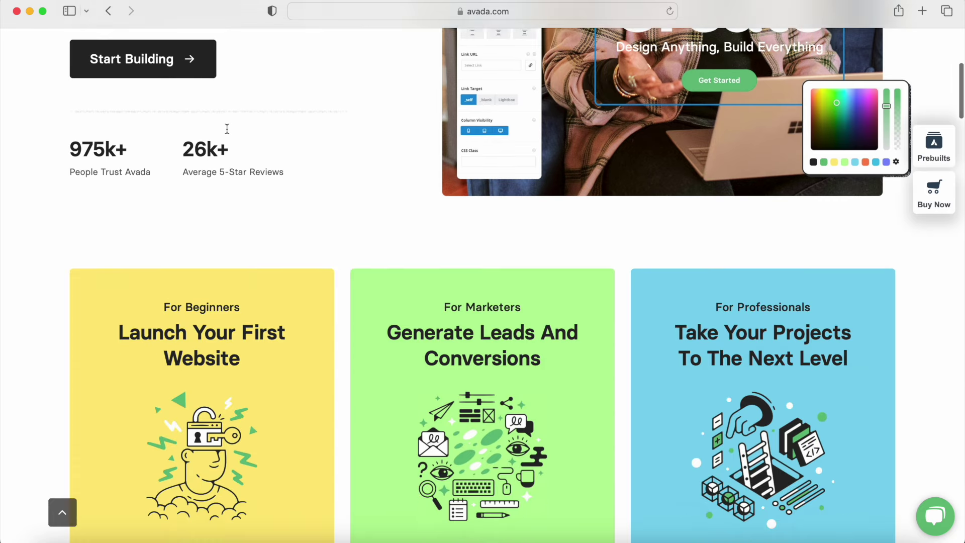
pyautogui.scroll(-8, 227, 132)
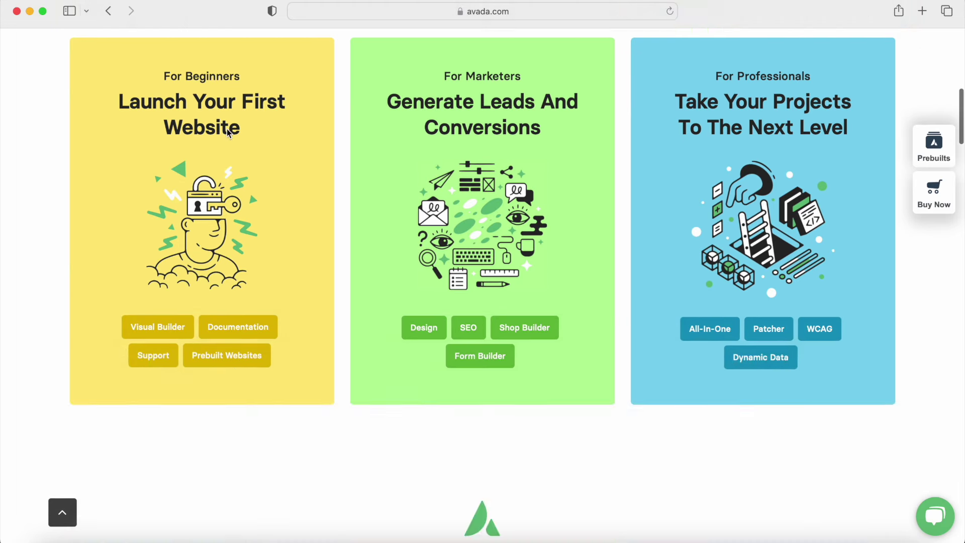
pyautogui.scroll(-10, 229, 134)
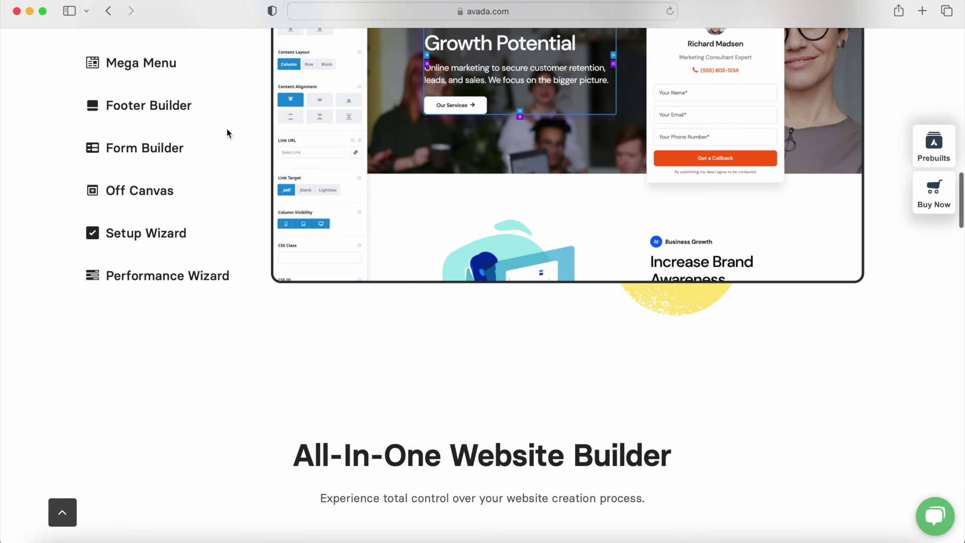
pyautogui.scroll(-7, 227, 133)
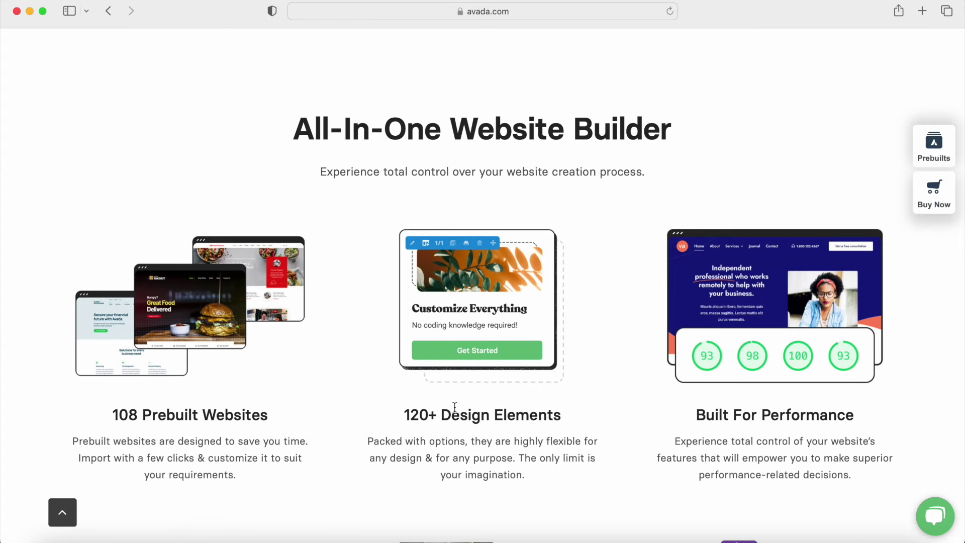
pyautogui.scroll(-8, 455, 407)
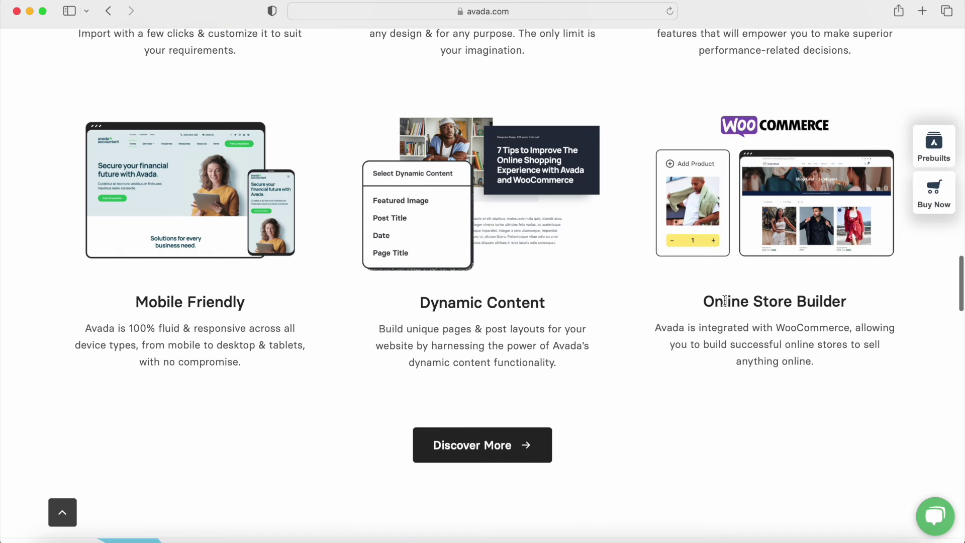
pyautogui.scroll(10, 450, 283)
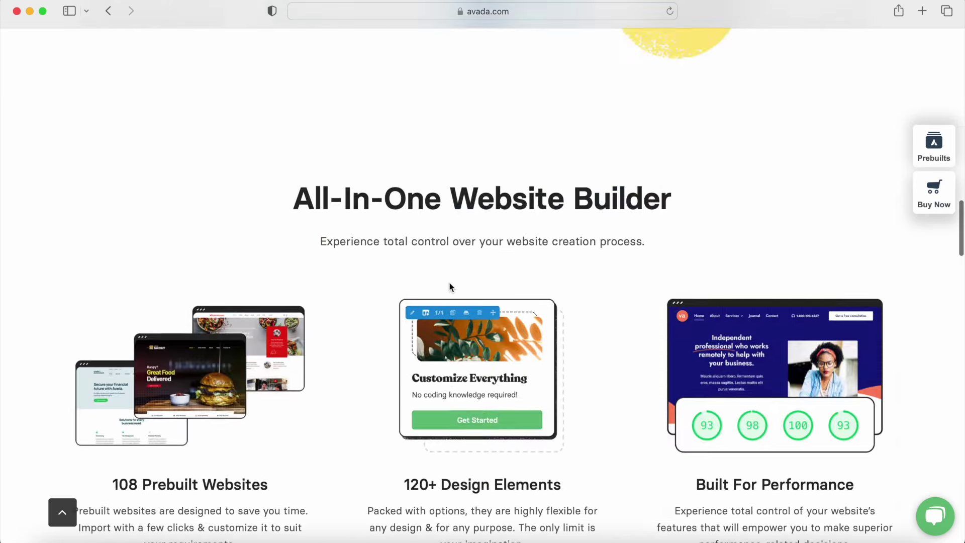
pyautogui.scroll(10, 449, 287)
pyautogui.scroll(15, 476, 335)
pyautogui.scroll(3, 476, 335)
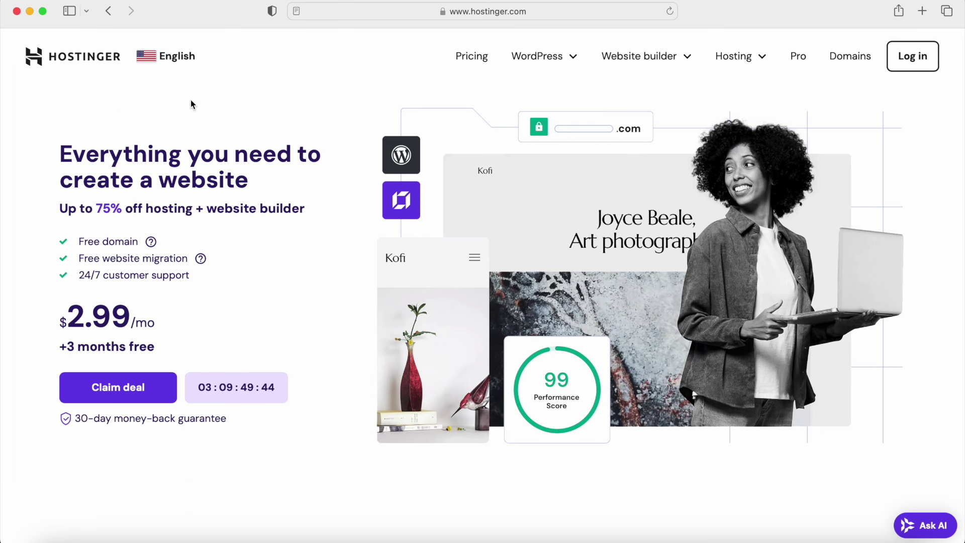
pyautogui.moveTo(47, 147); pyautogui.dragTo(264, 194)
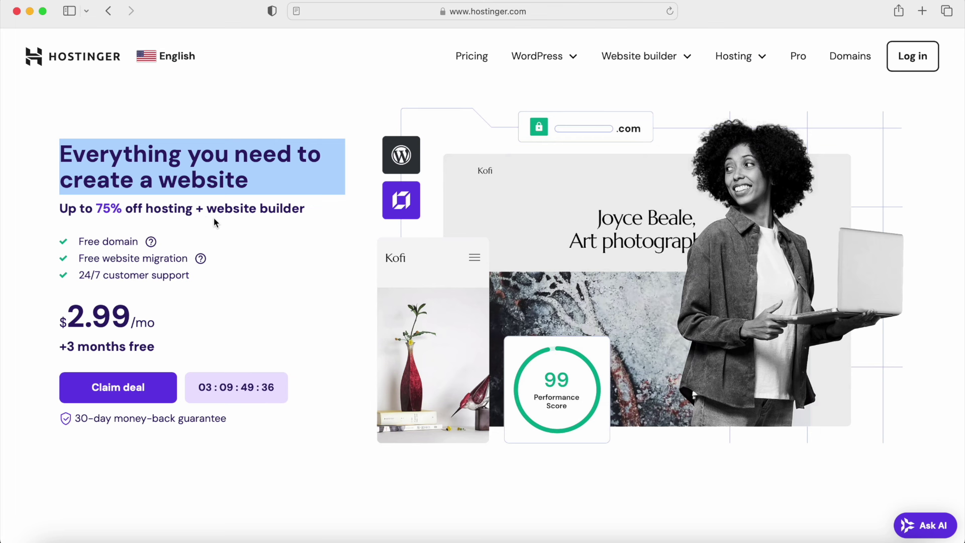
pyautogui.click(71, 136)
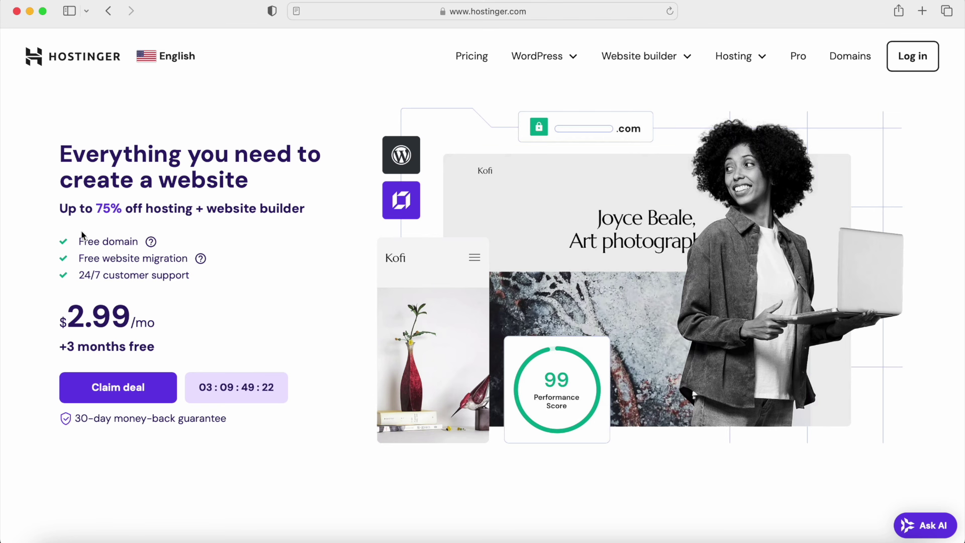
pyautogui.moveTo(78, 243); pyautogui.dragTo(137, 244)
pyautogui.moveTo(79, 257); pyautogui.dragTo(140, 256)
pyautogui.moveTo(80, 276); pyautogui.dragTo(113, 277)
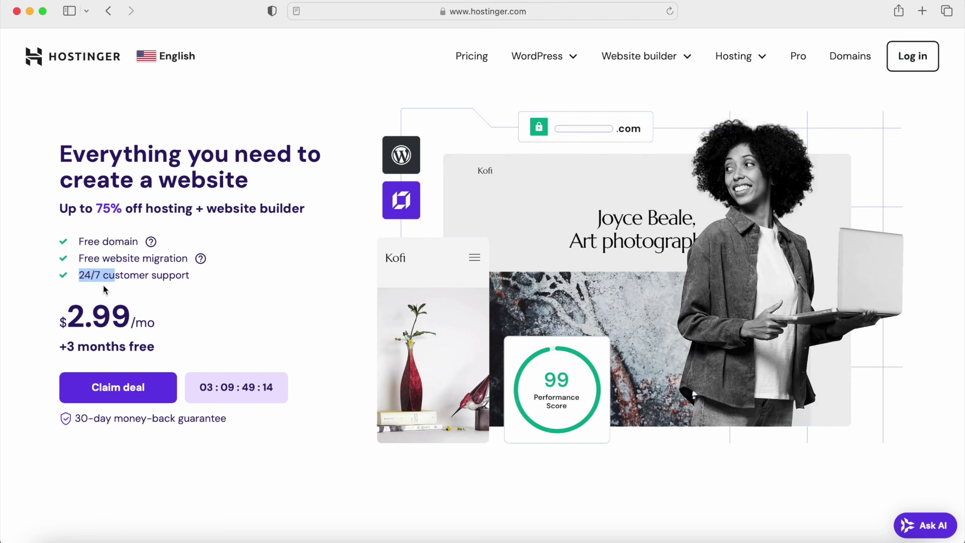
pyautogui.moveTo(72, 418); pyautogui.dragTo(228, 418)
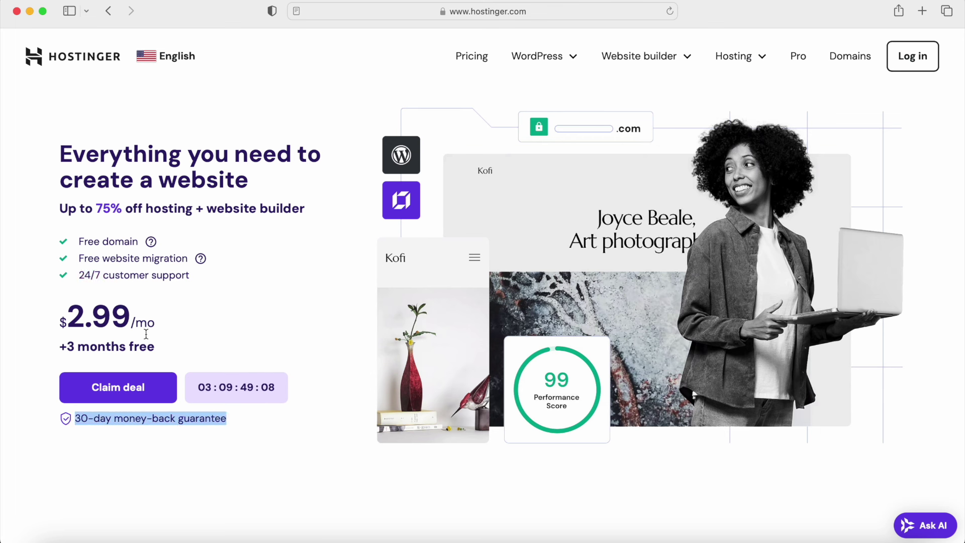
pyautogui.click(126, 260)
pyautogui.scroll(-10, 125, 260)
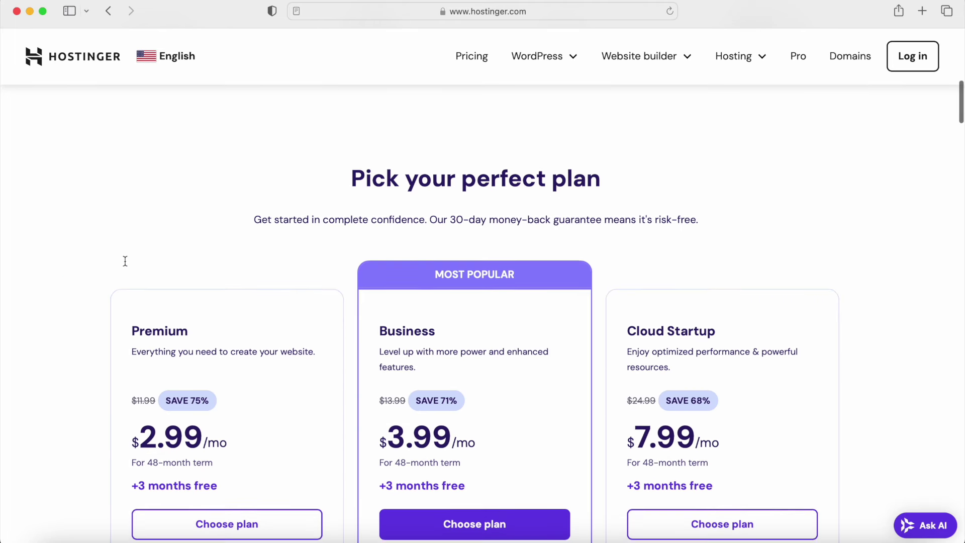
pyautogui.scroll(-3, 125, 260)
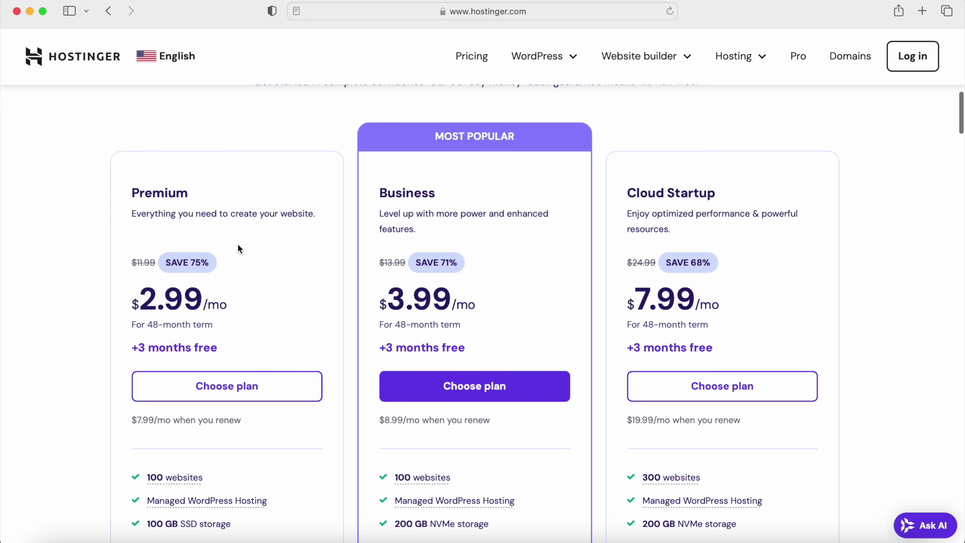
pyautogui.scroll(-4, 236, 248)
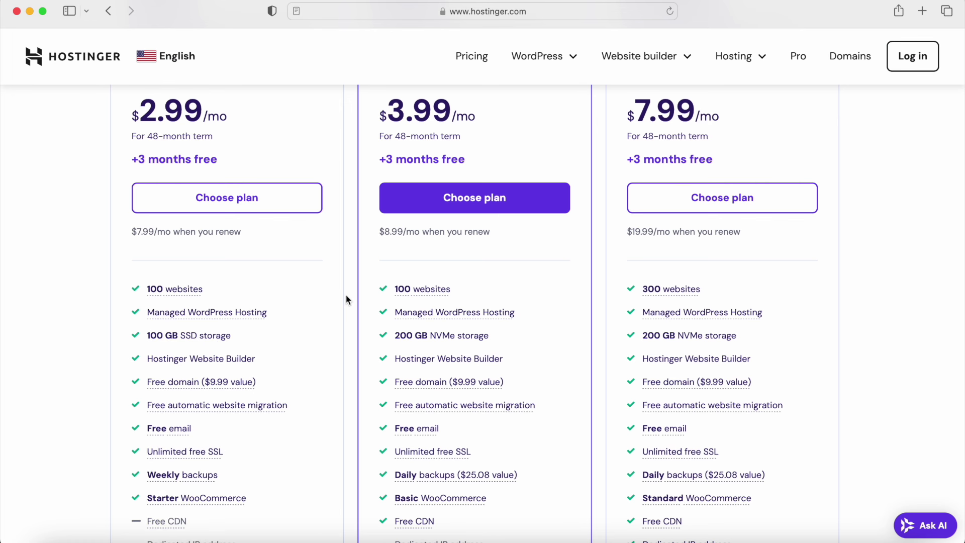
pyautogui.scroll(3, 347, 272)
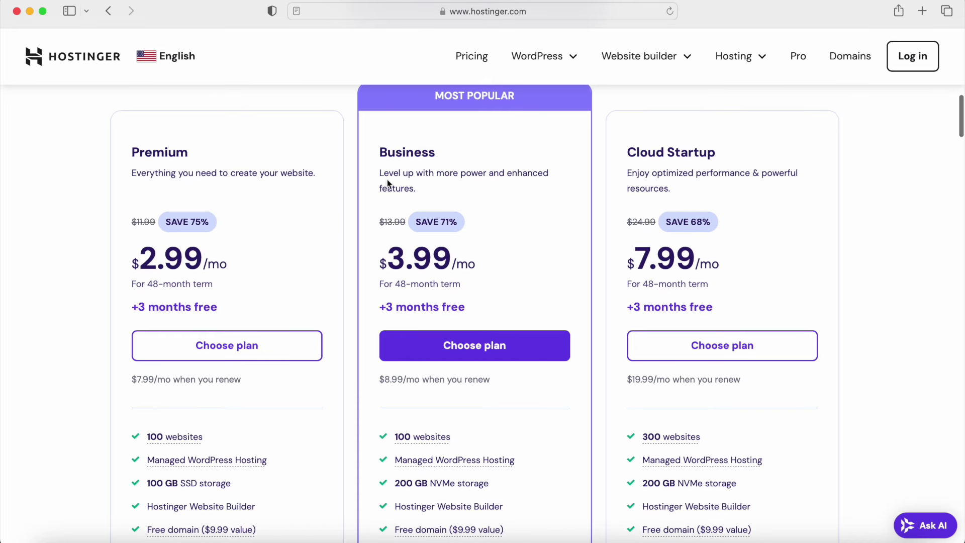
pyautogui.scroll(-6, 384, 213)
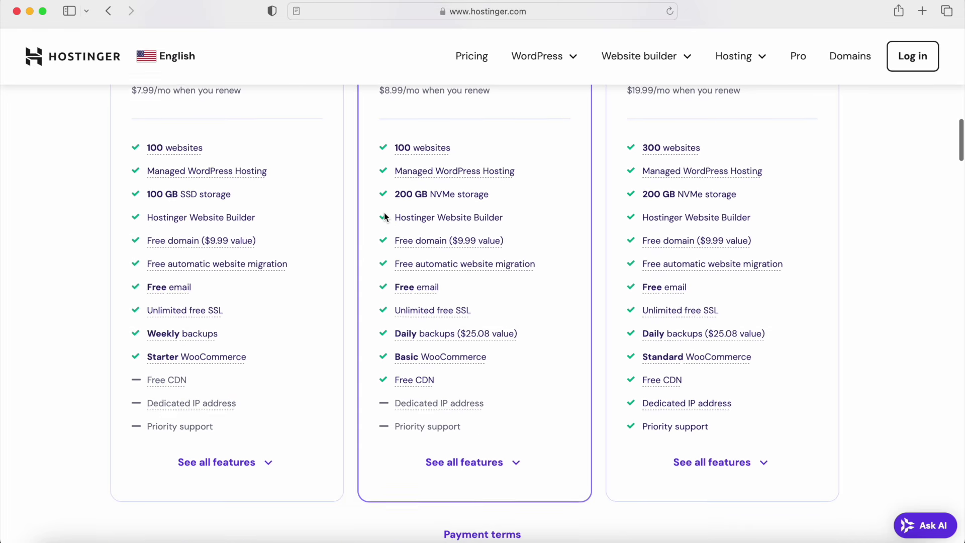
pyautogui.click(249, 463)
pyautogui.scroll(-2, 303, 410)
pyautogui.scroll(-6, 303, 406)
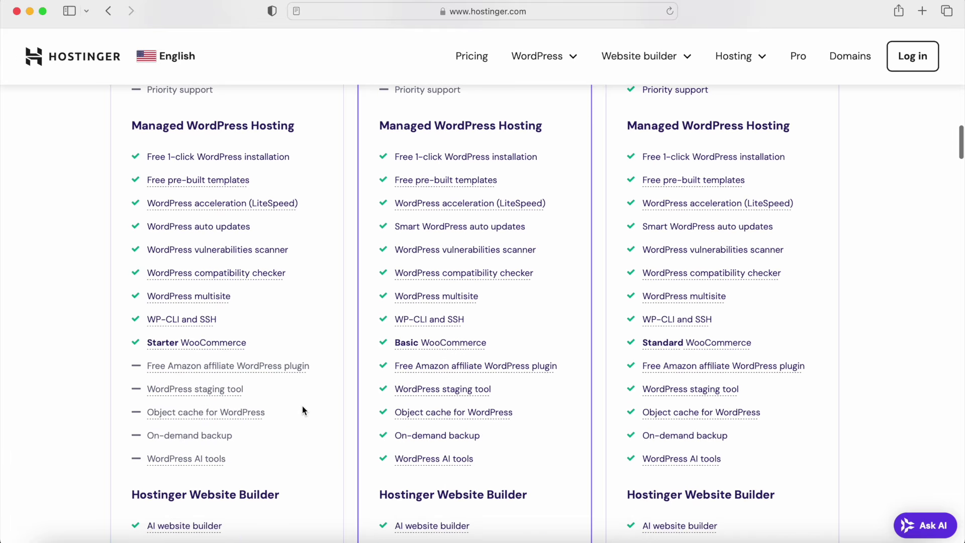
pyautogui.scroll(-7, 303, 410)
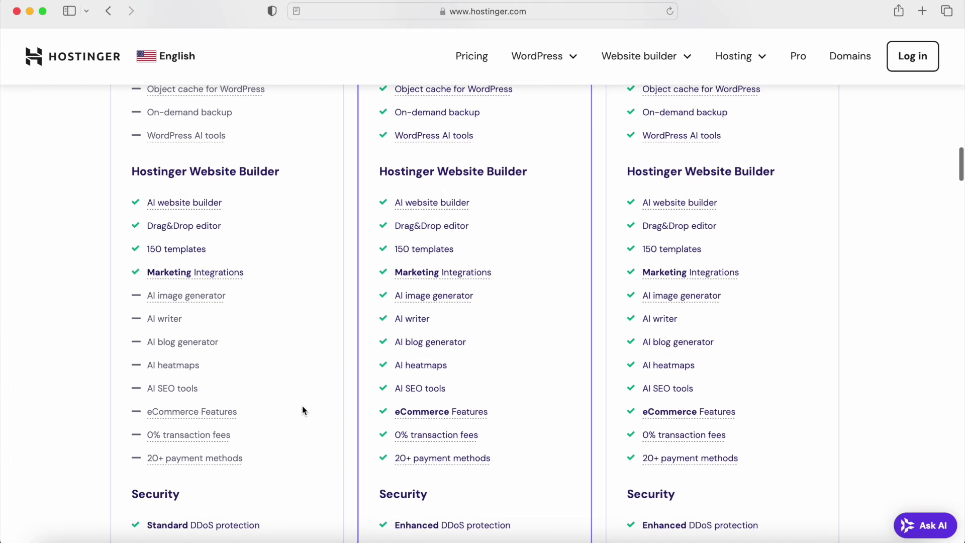
pyautogui.scroll(-7, 302, 410)
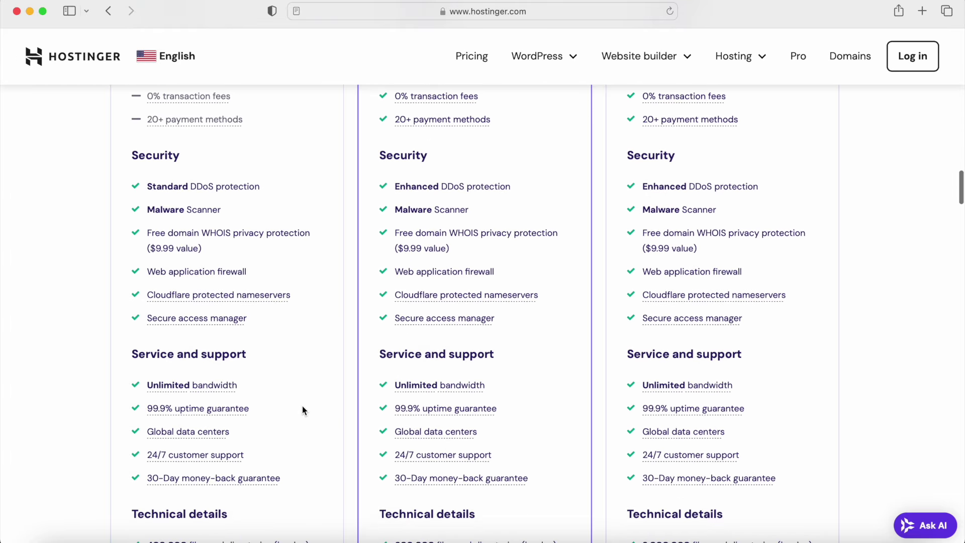
pyautogui.scroll(18, 302, 409)
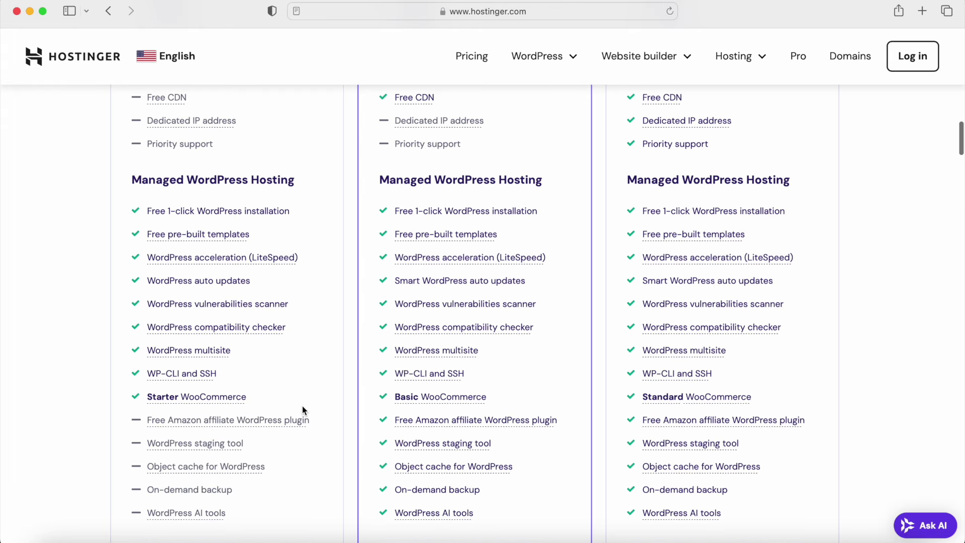
pyautogui.scroll(7, 302, 410)
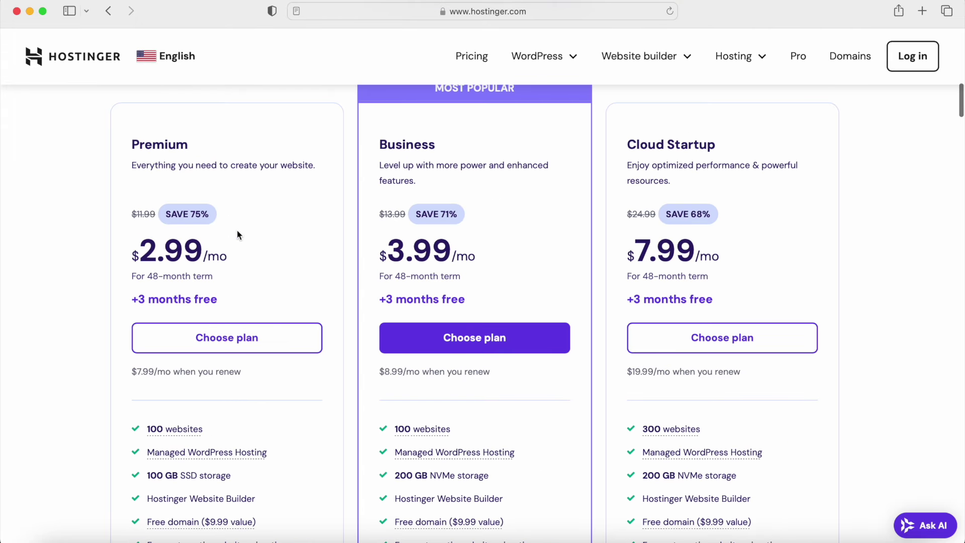
# Step: Choose the Premium hosting plan with a 12-month billing period
pyautogui.click(226, 338)
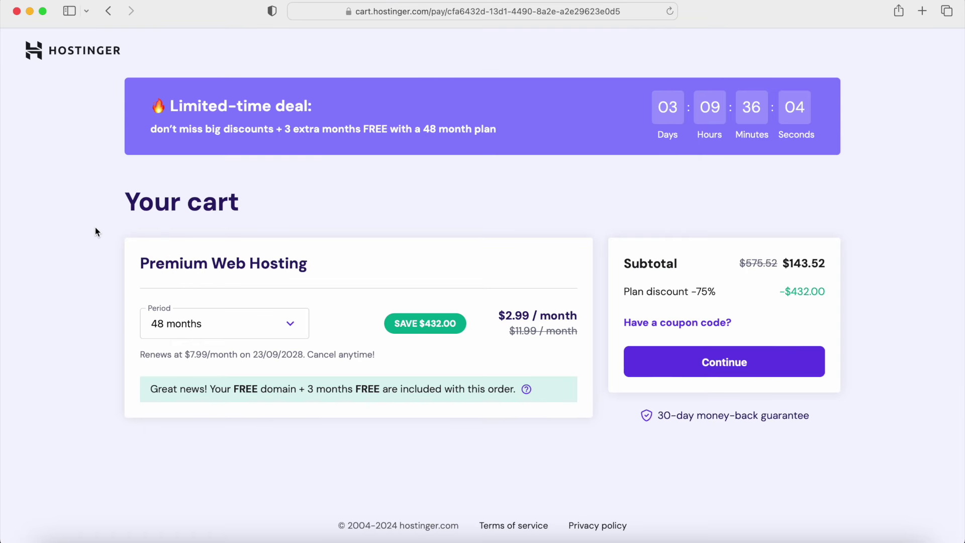
pyautogui.click(176, 325)
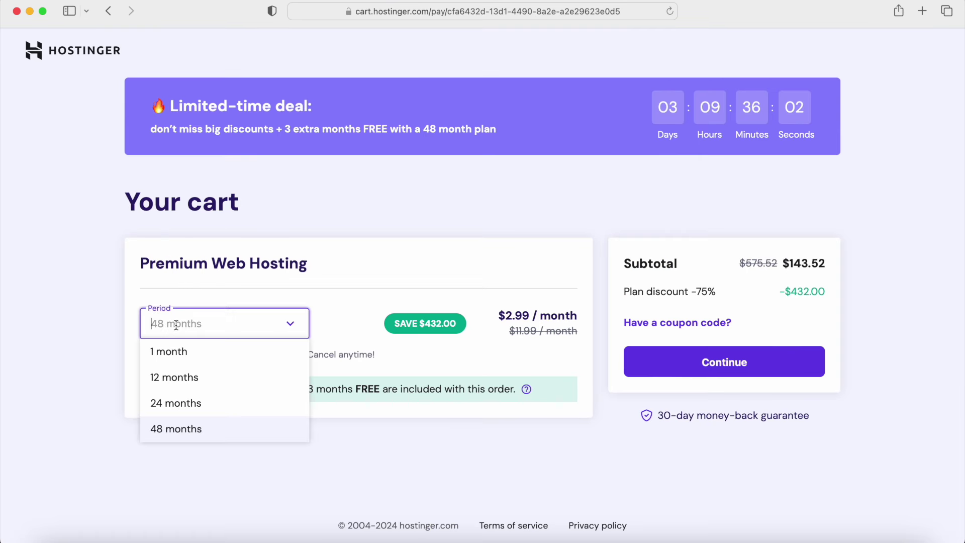
pyautogui.click(173, 380)
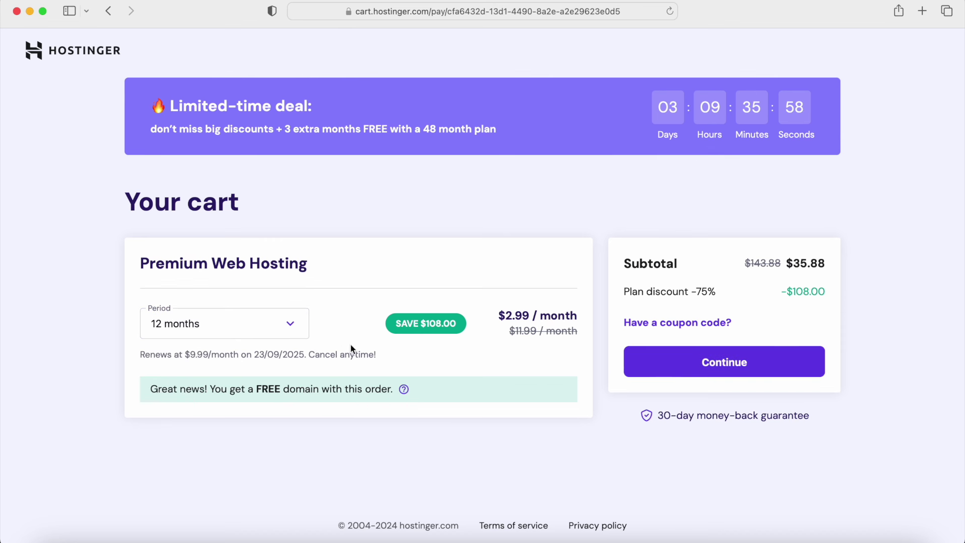
# Step: Apply coupon SUPER10 and continue to the $32.29 checkout
pyautogui.click(649, 321)
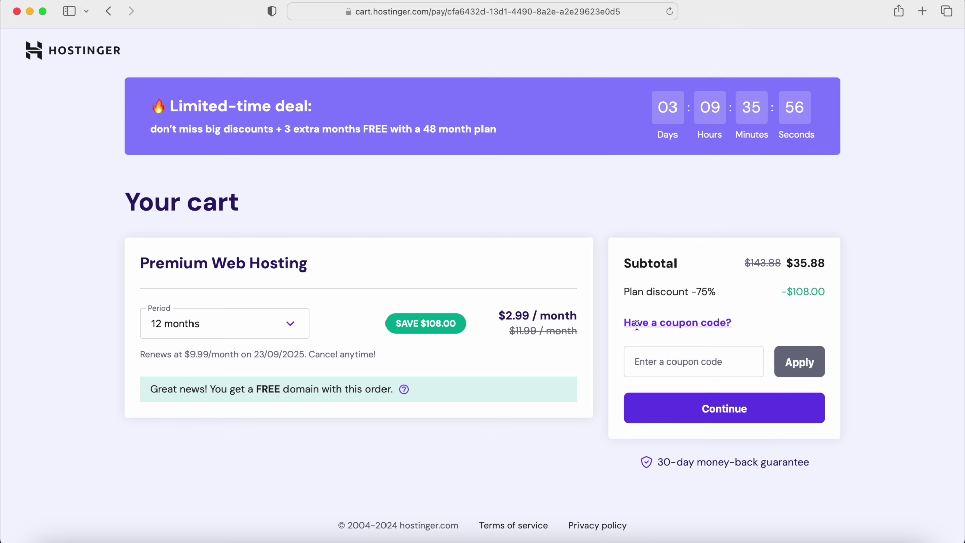
pyautogui.click(649, 360)
pyautogui.write('SUPER10')
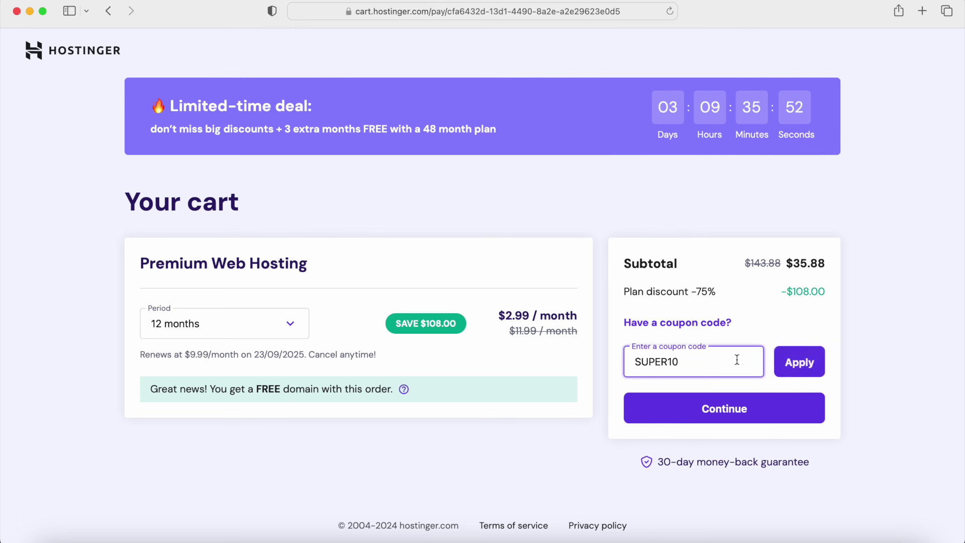
pyautogui.click(799, 362)
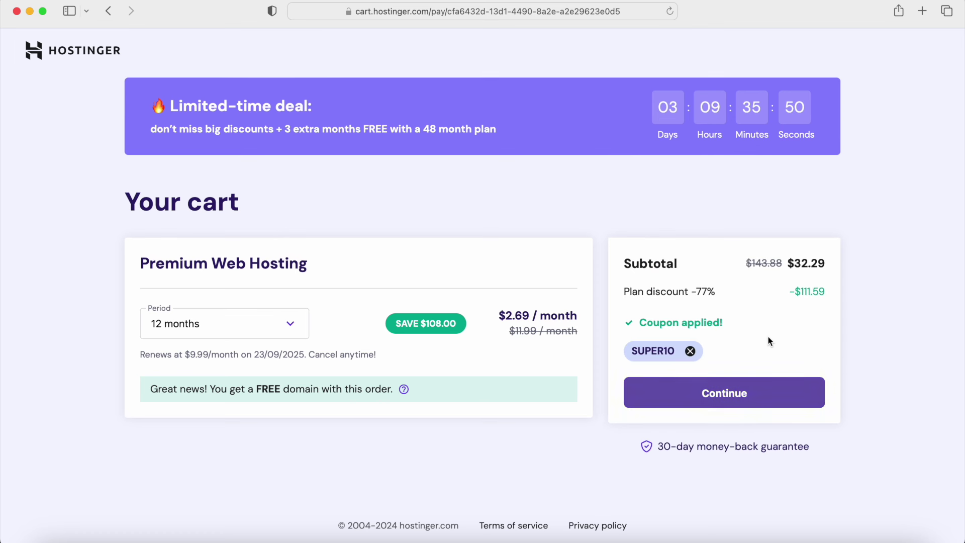
pyautogui.click(733, 394)
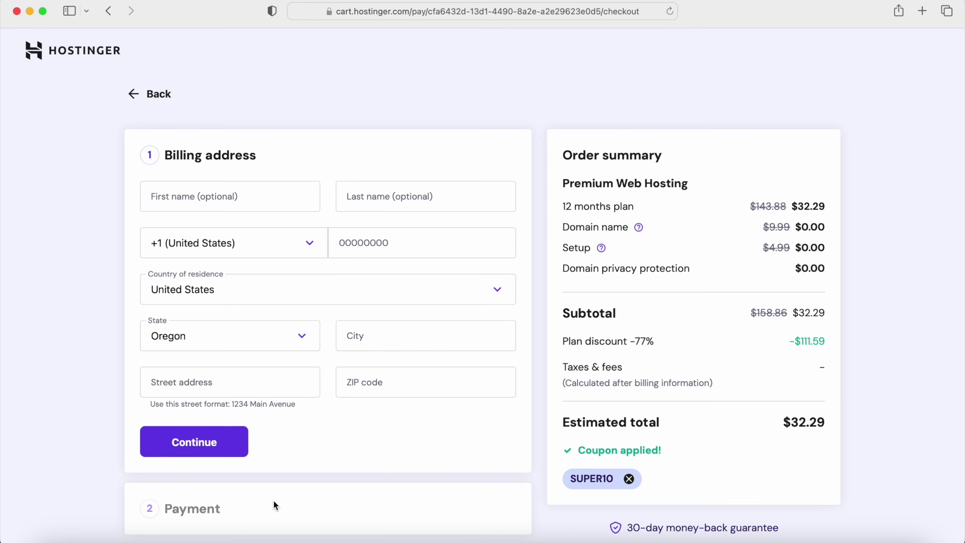
pyautogui.scroll(-2, 274, 501)
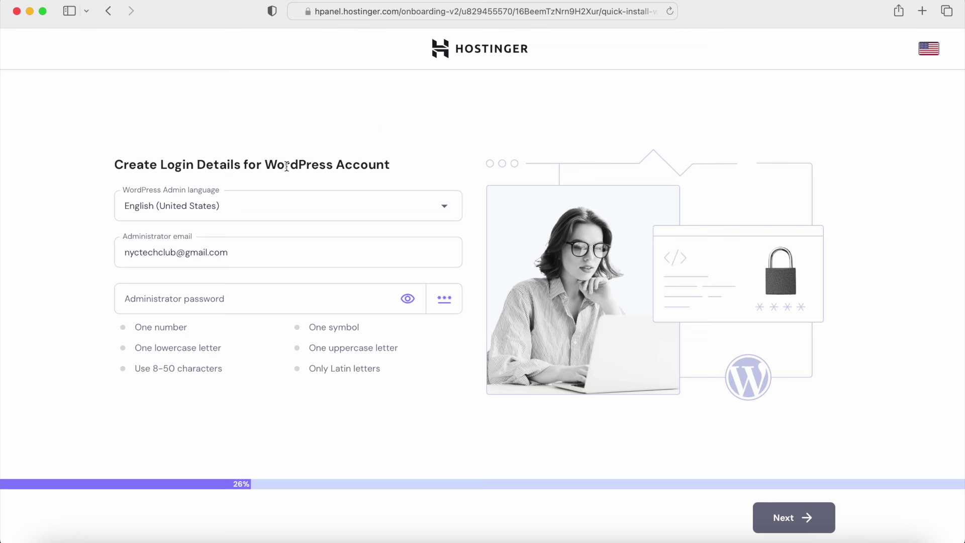
# Step: Fill the WordPress administrator password with Safari's strong suggestion and continue, declining the Keychain save
pyautogui.click(266, 164)
pyautogui.moveTo(266, 164); pyautogui.dragTo(331, 168)
pyautogui.click(246, 305)
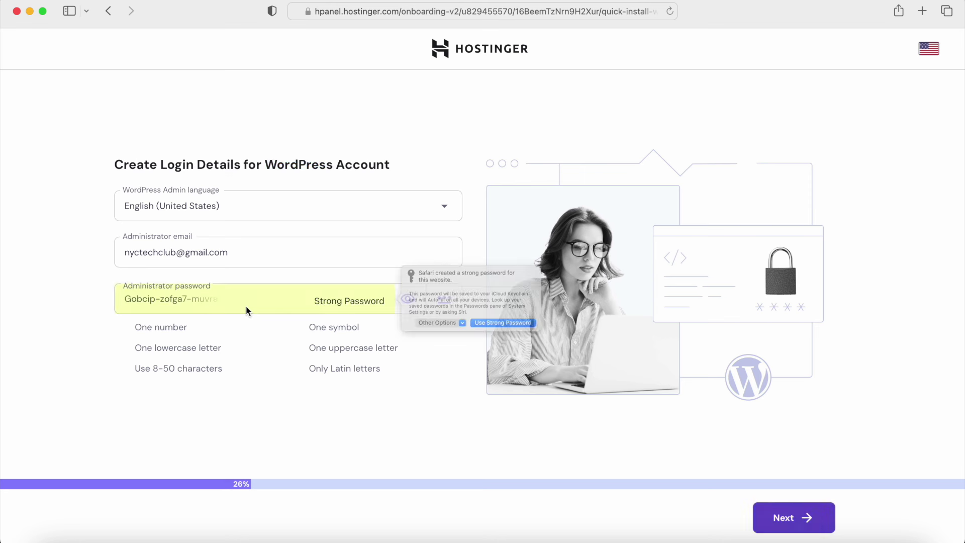
pyautogui.click(276, 396)
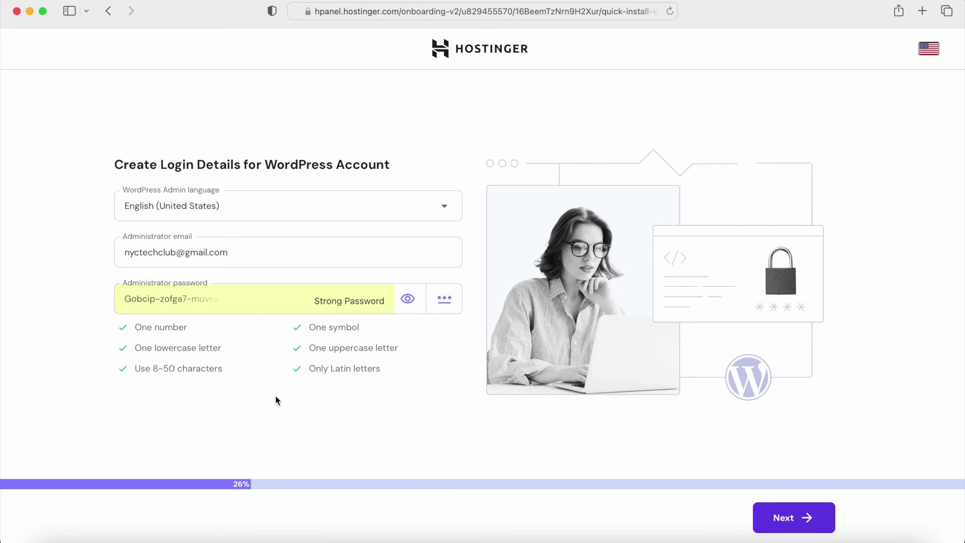
pyautogui.click(774, 523)
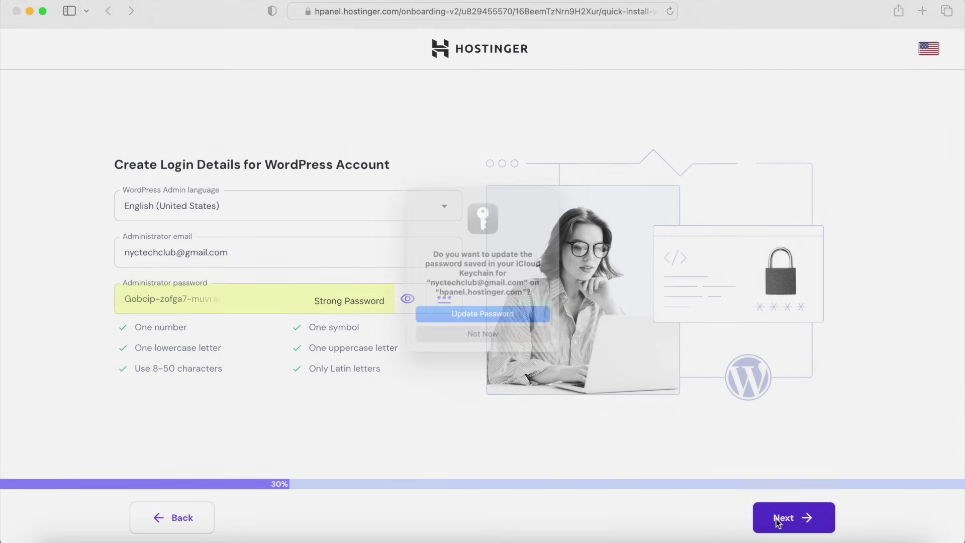
pyautogui.click(458, 340)
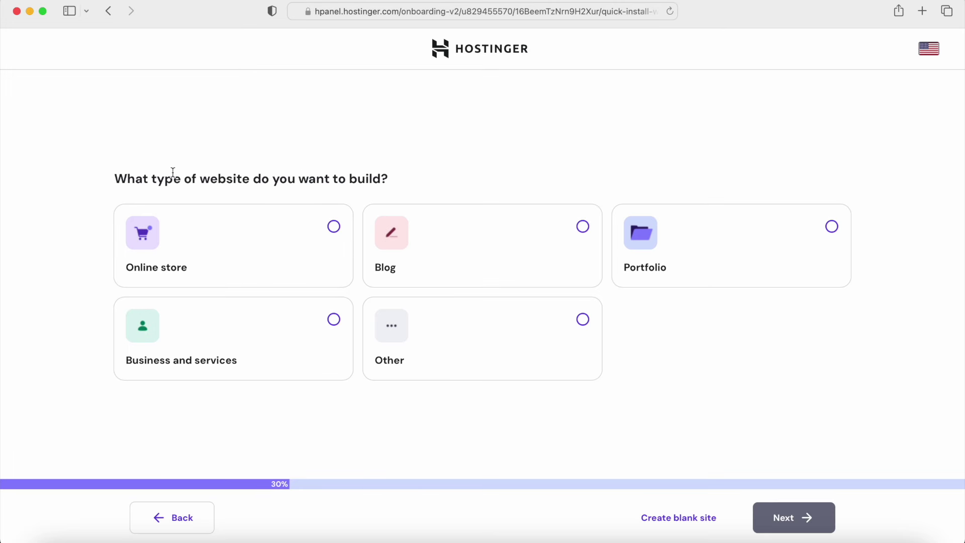
# Step: Pick Other as the website type and create a blank site on wpwebsitenyc.com
pyautogui.click(442, 343)
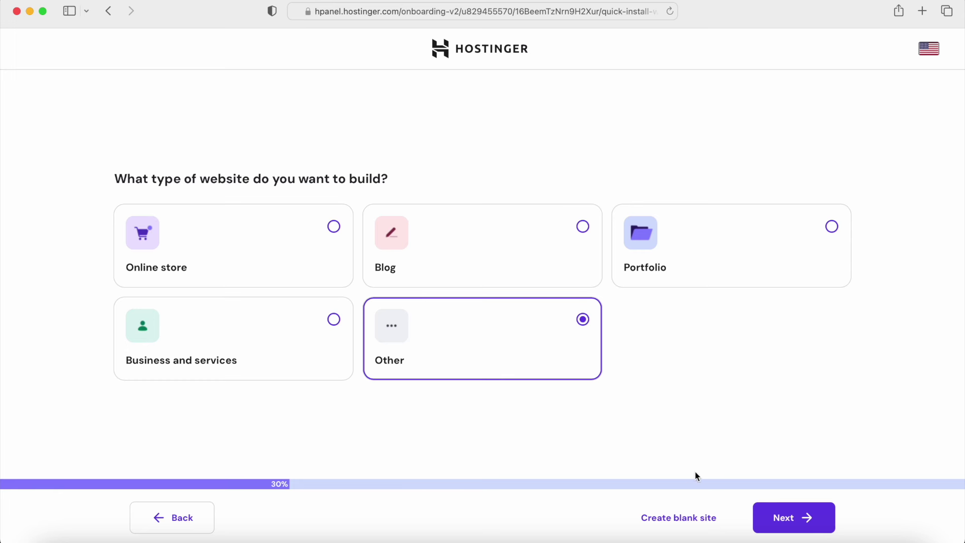
pyautogui.click(672, 518)
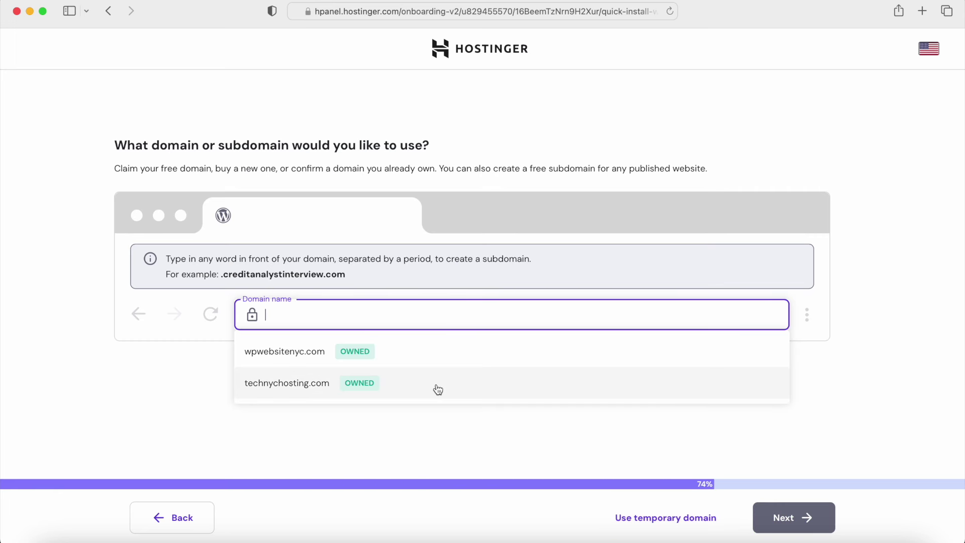
pyautogui.click(309, 358)
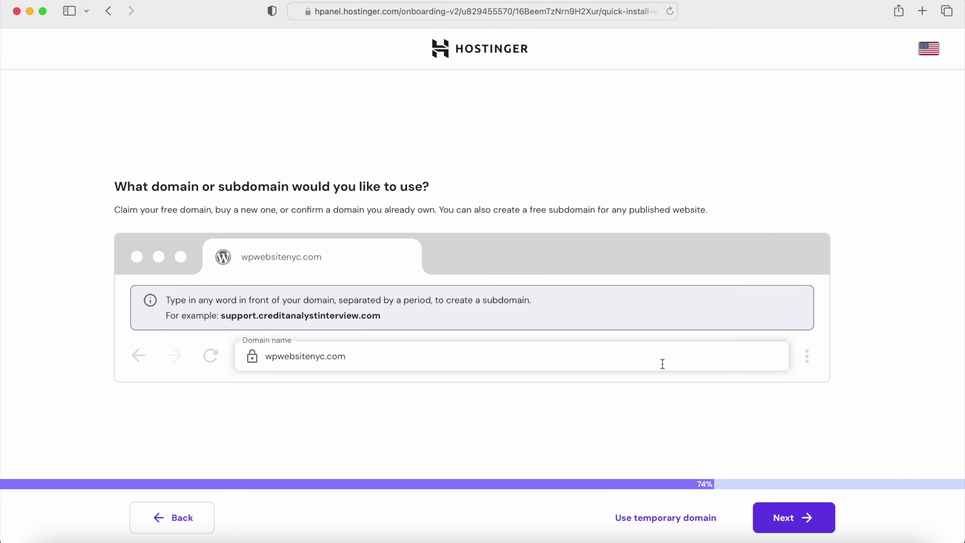
pyautogui.click(796, 508)
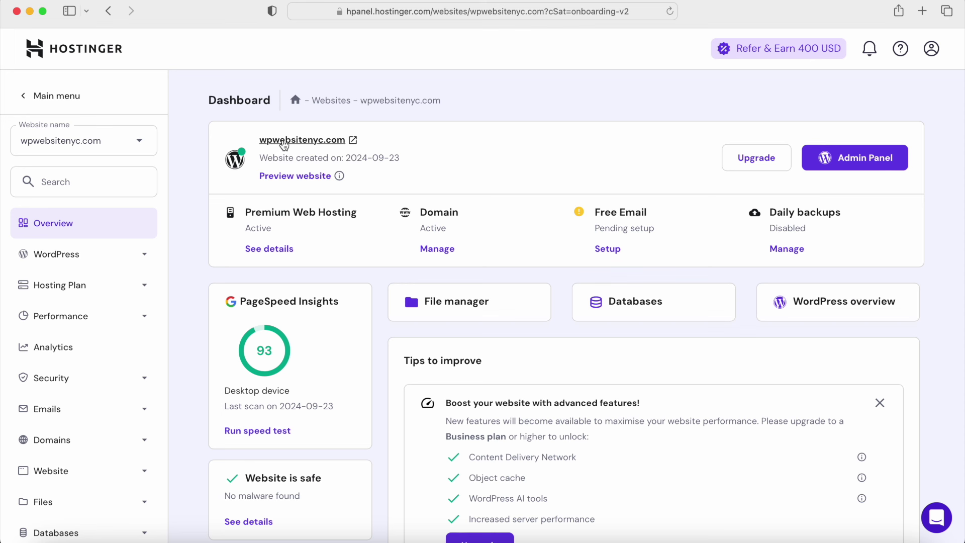
# Step: Go from hPanel into the site's WordPress admin and view the installed plugins
pyautogui.click(854, 160)
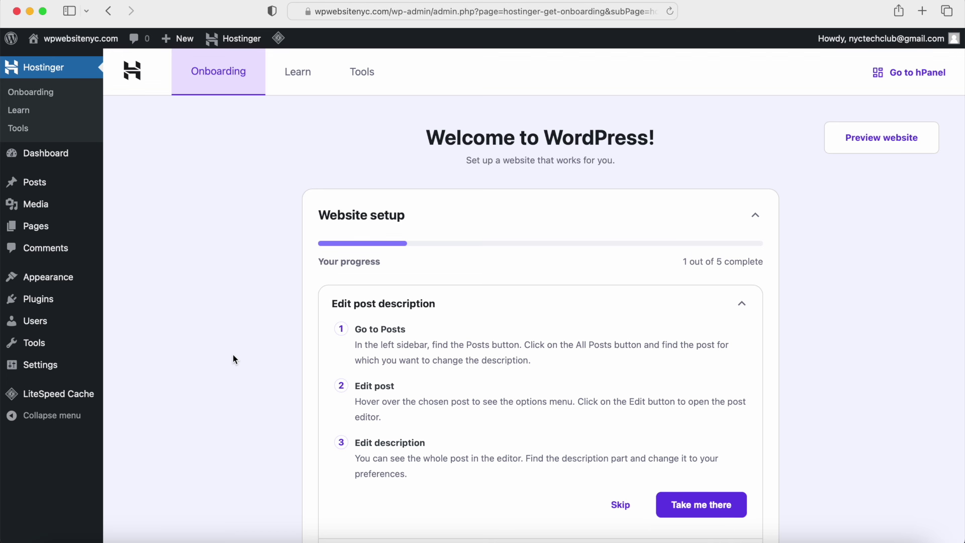
pyautogui.moveTo(67, 306)
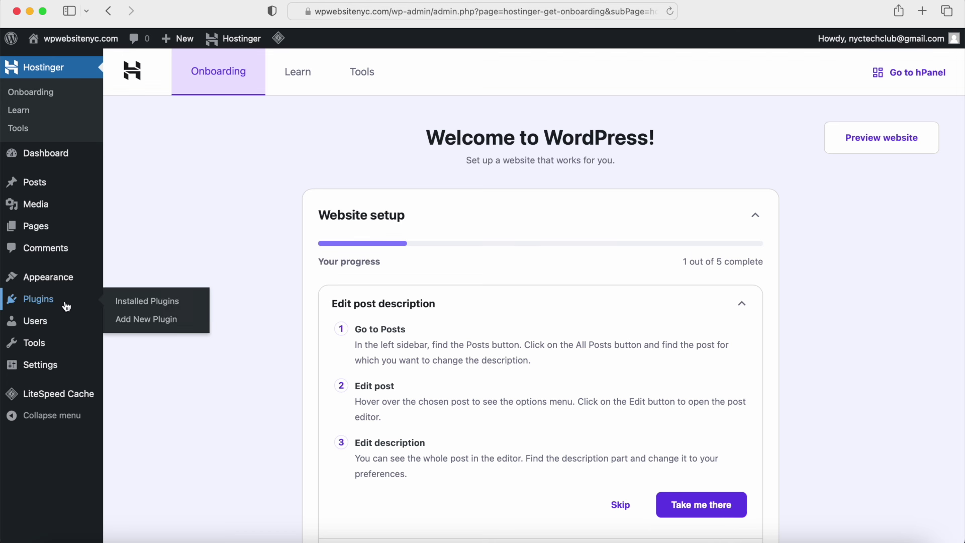
pyautogui.click(136, 303)
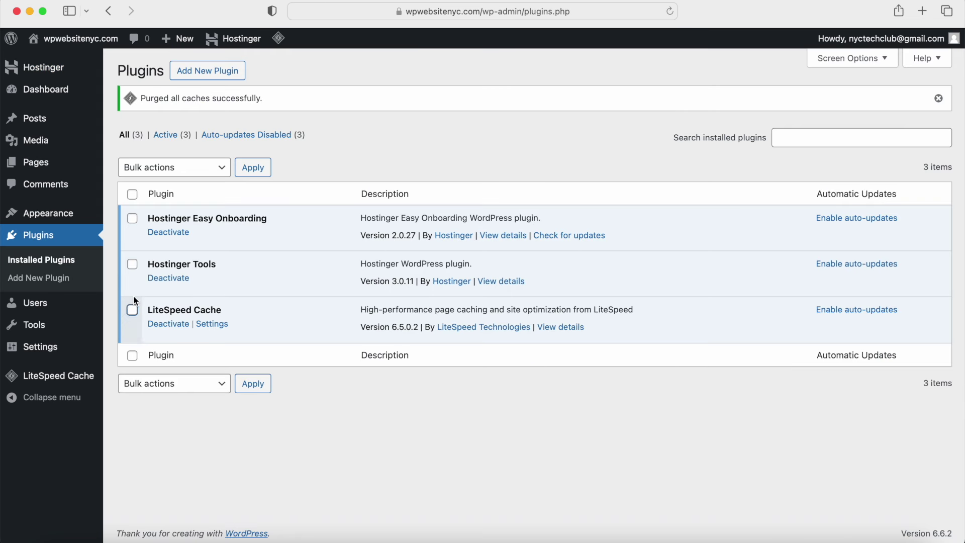
# Step: Bulk-deactivate Hostinger Easy Onboarding and Hostinger Tools, leaving LiteSpeed Cache as the only active plugin
pyautogui.click(132, 220)
pyautogui.click(132, 268)
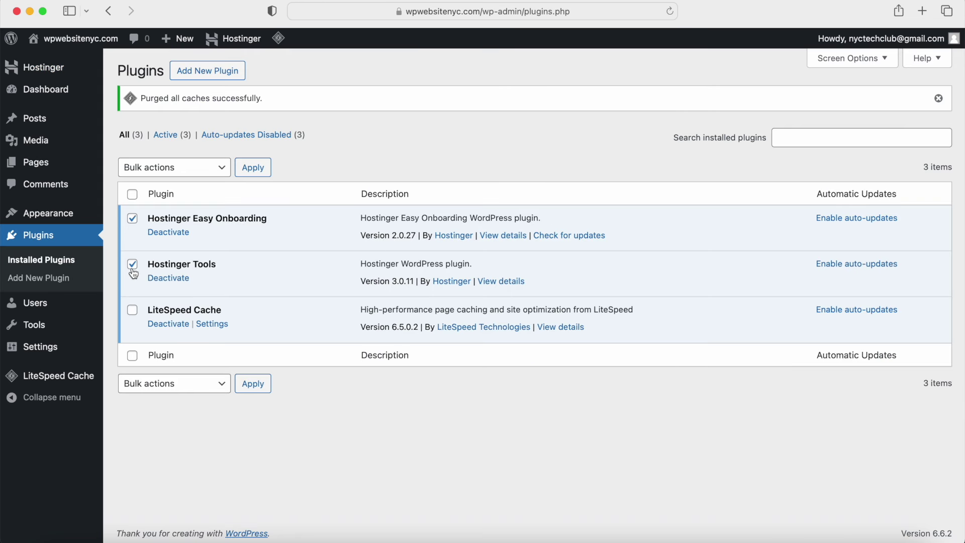
pyautogui.click(158, 171)
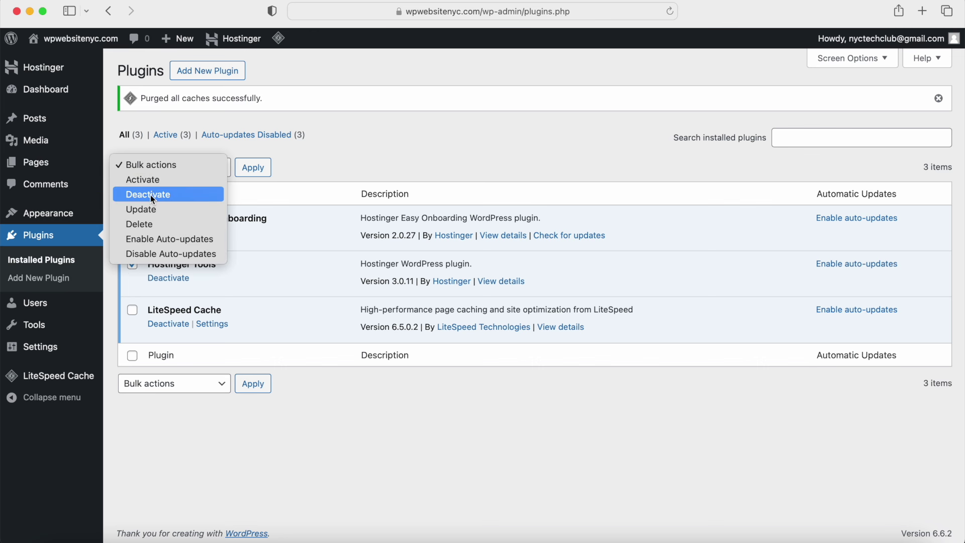
pyautogui.click(154, 197)
pyautogui.click(256, 173)
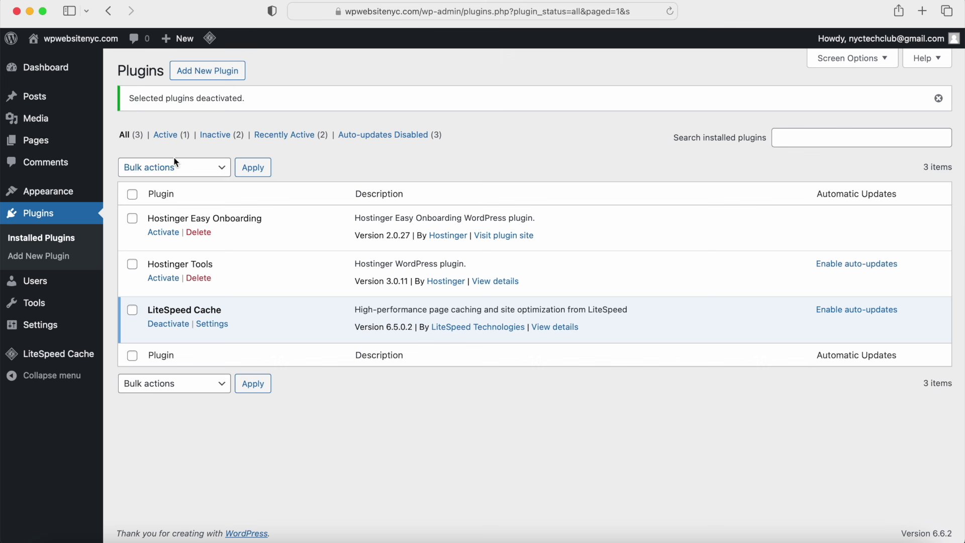
pyautogui.moveTo(81, 42)
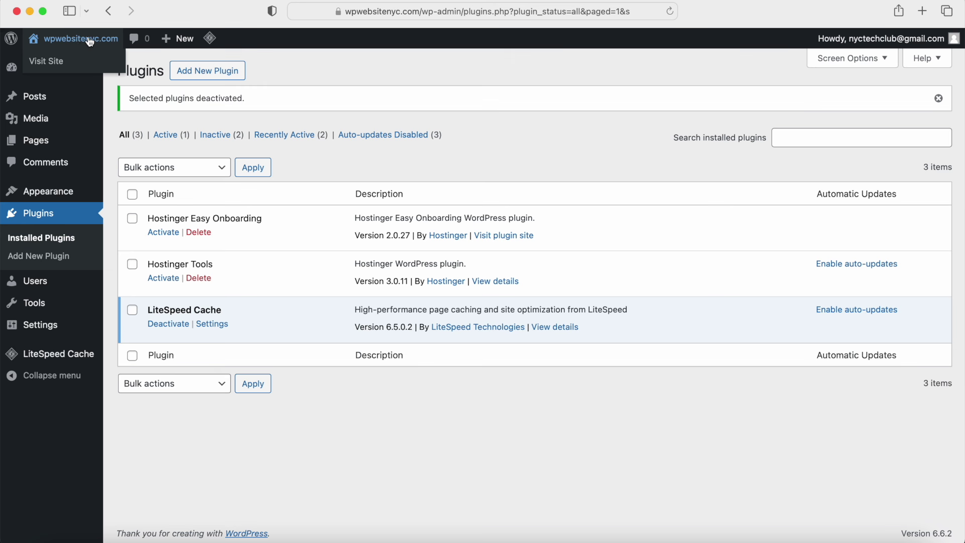
# Step: View the live wpwebsitenyc.com homepage, scroll through it, and return to the admin Dashboard
pyautogui.click(64, 60)
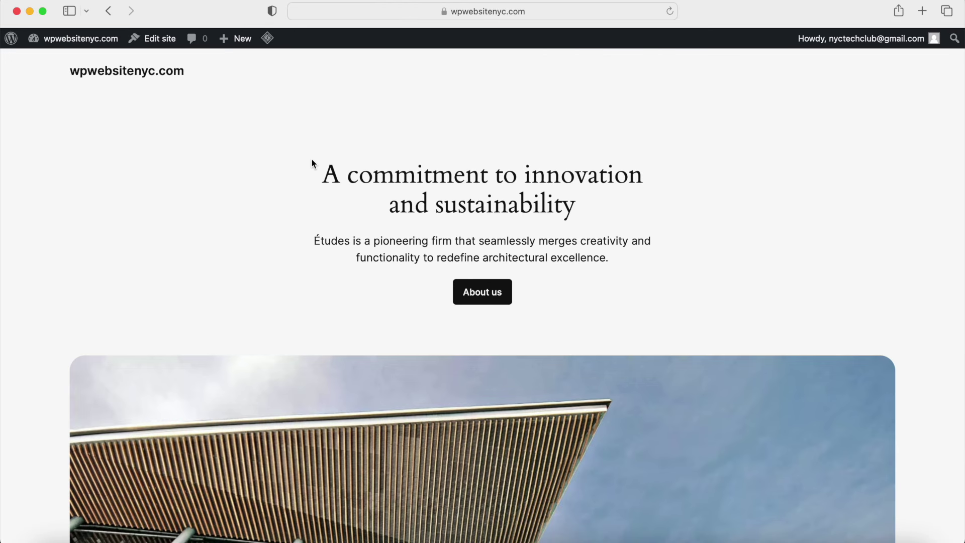
pyautogui.scroll(-15, 312, 160)
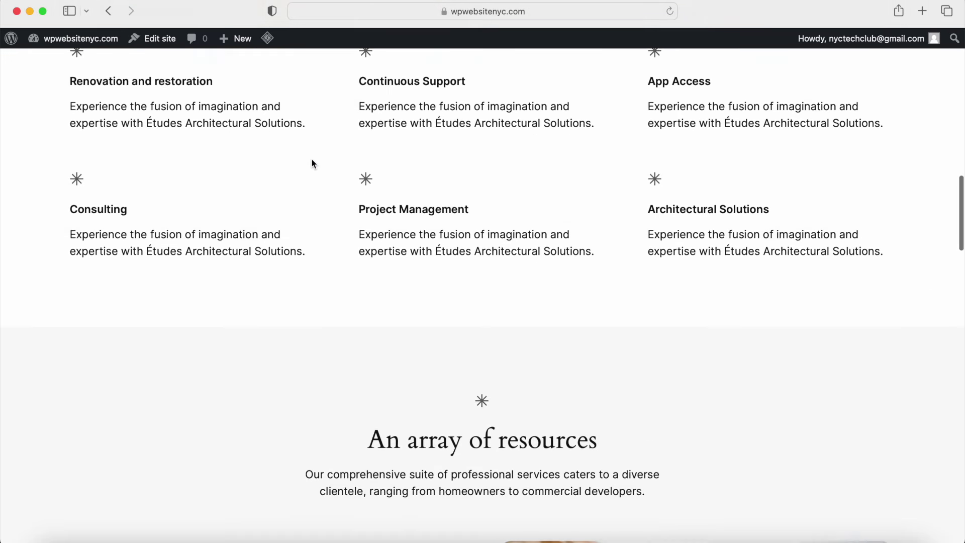
pyautogui.scroll(15, 312, 164)
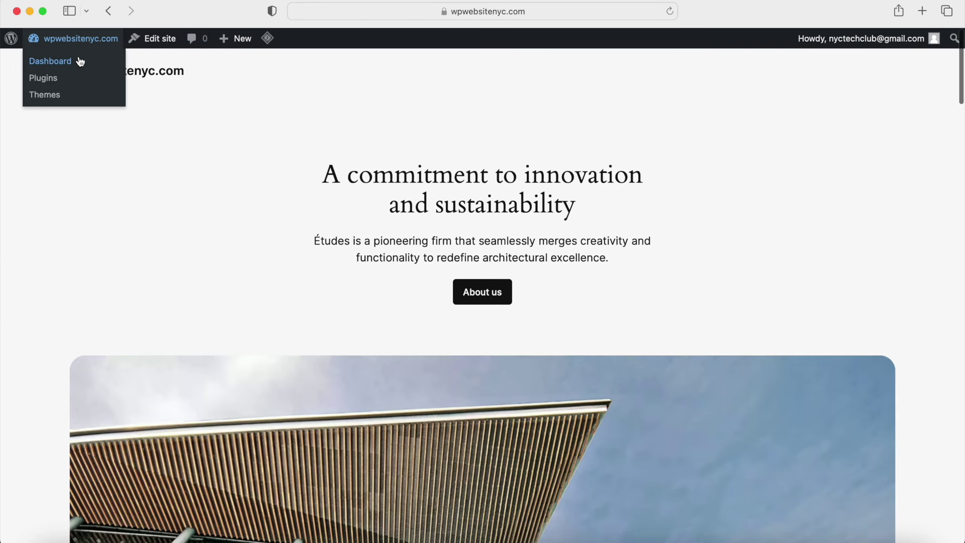
pyautogui.click(78, 61)
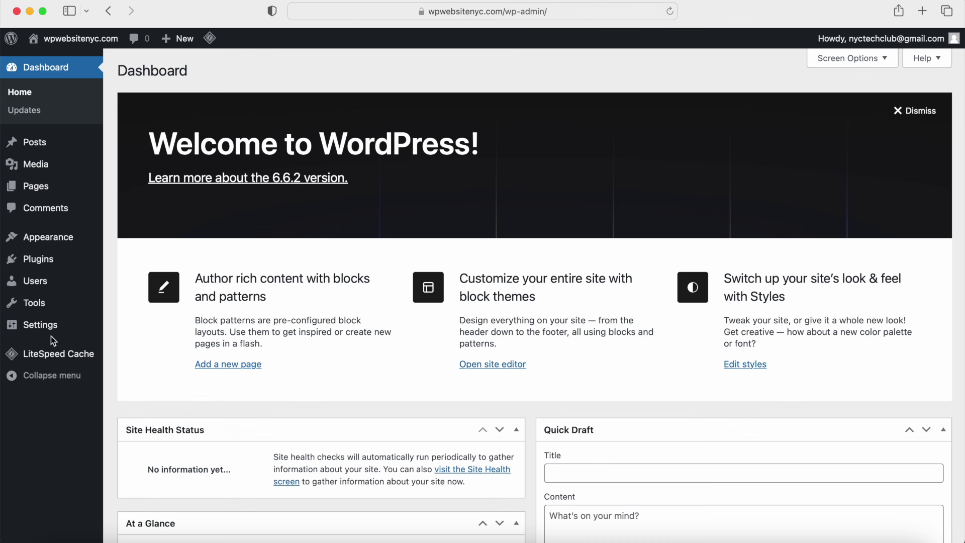
pyautogui.moveTo(54, 145)
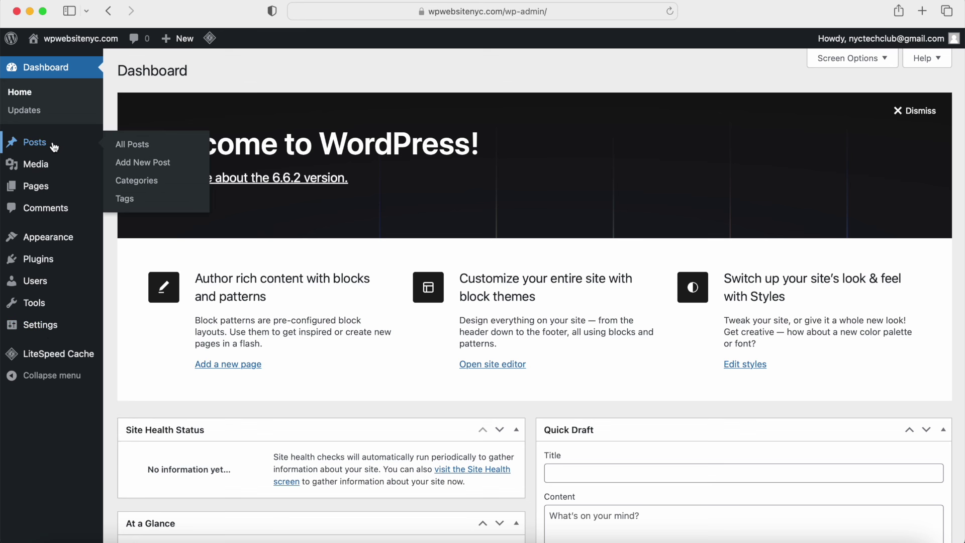
pyautogui.moveTo(46, 175)
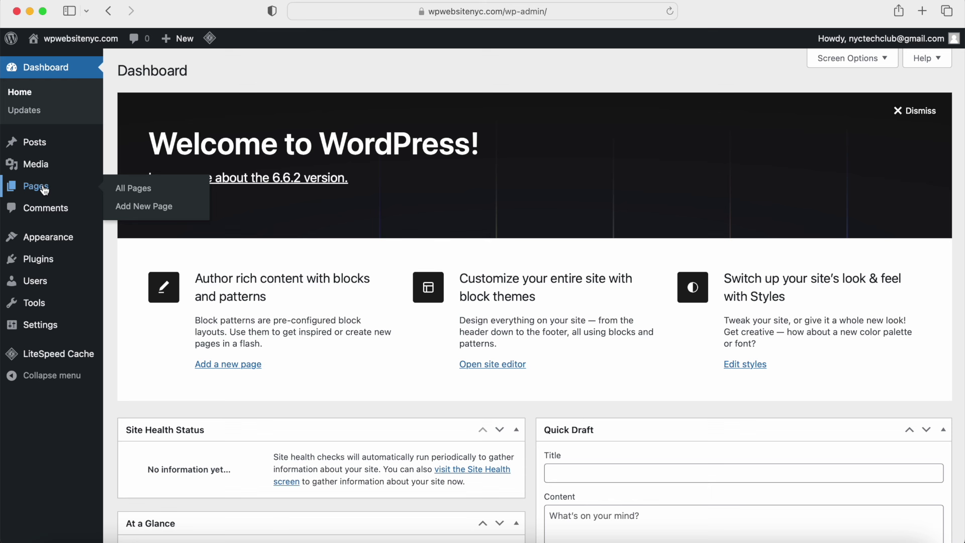
pyautogui.moveTo(42, 238)
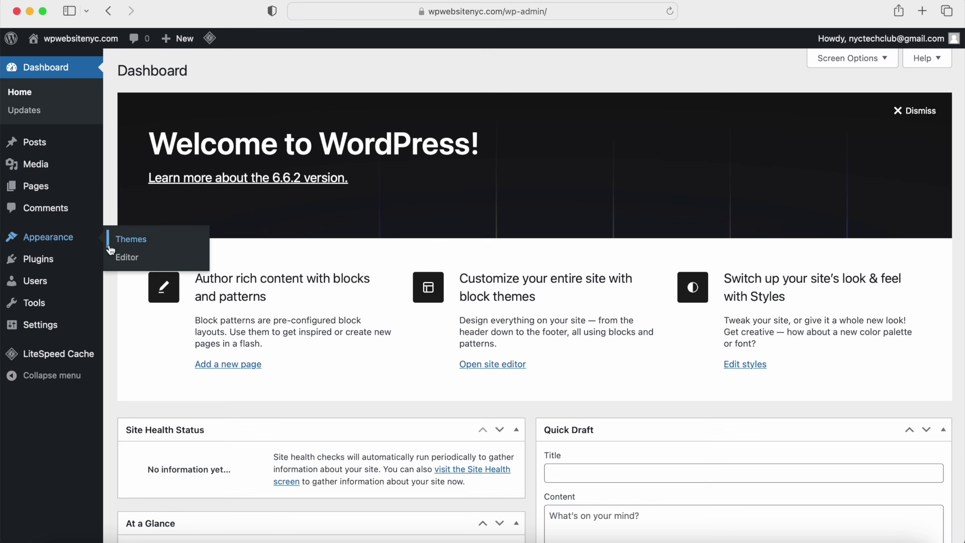
pyautogui.moveTo(68, 266)
pyautogui.moveTo(39, 323)
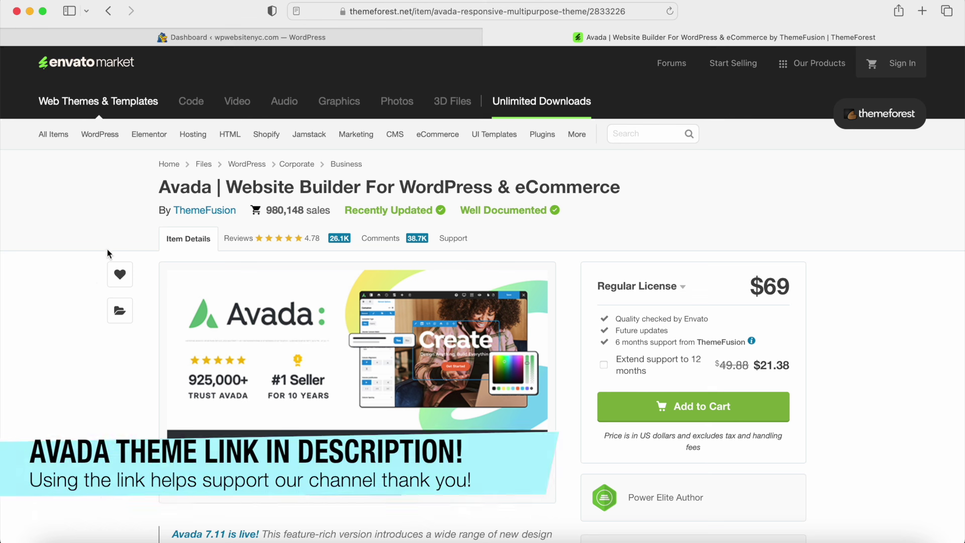
# Step: Add Avada to the cart with a $69 Regular License and 6 months support, then check out
pyautogui.moveTo(158, 193); pyautogui.dragTo(220, 188)
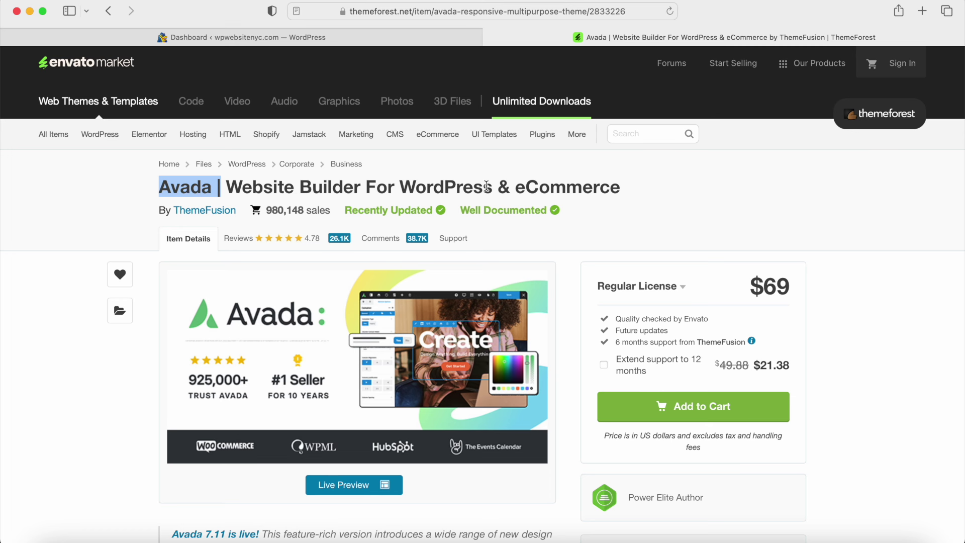
pyautogui.scroll(-10, 585, 236)
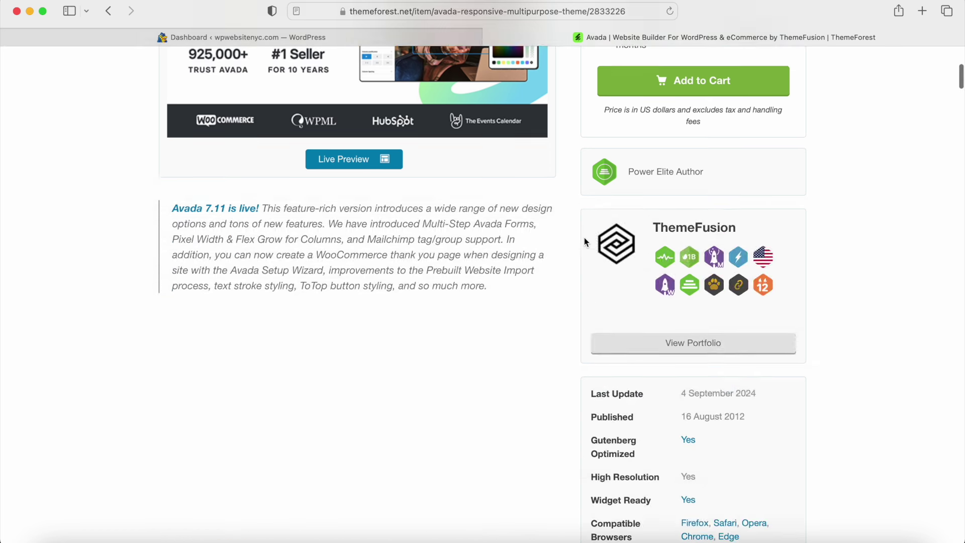
pyautogui.scroll(-9, 585, 242)
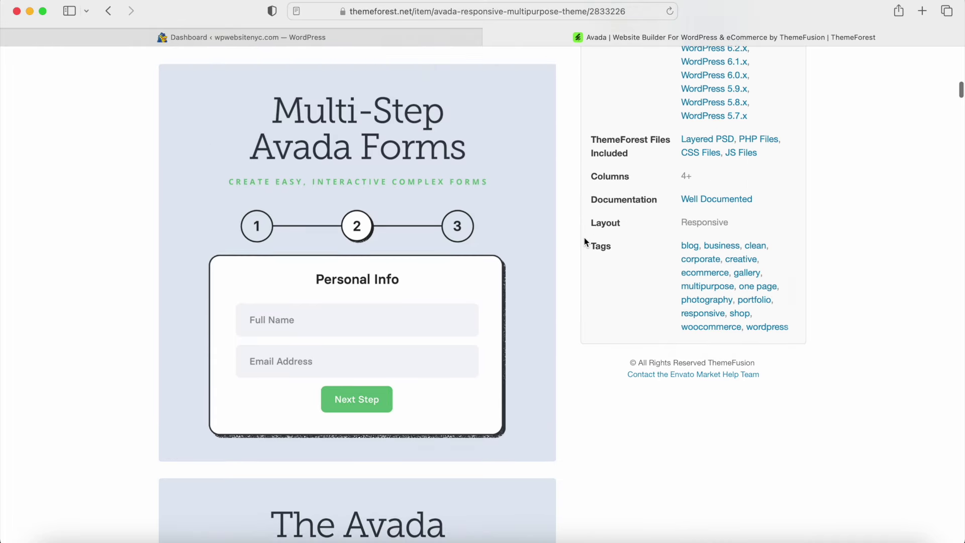
pyautogui.scroll(18, 585, 242)
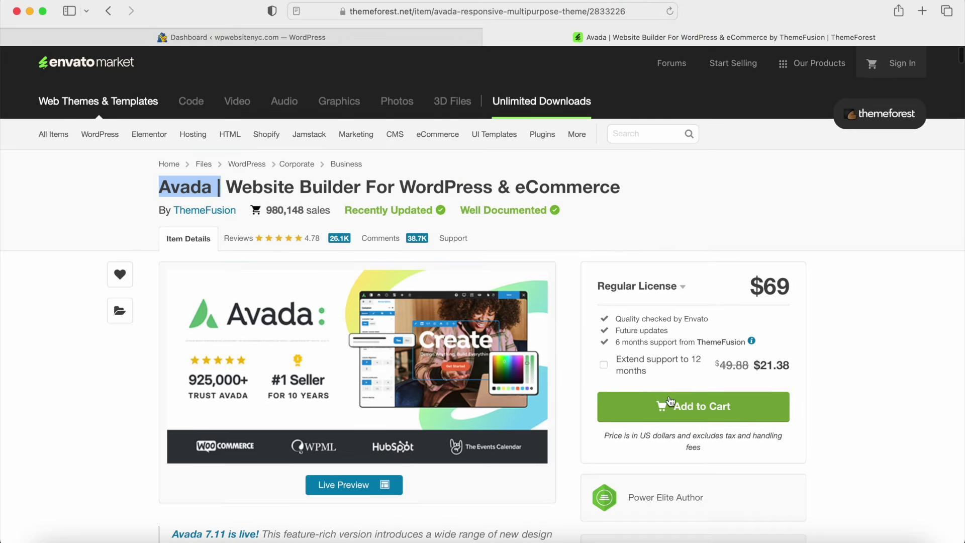
pyautogui.click(697, 414)
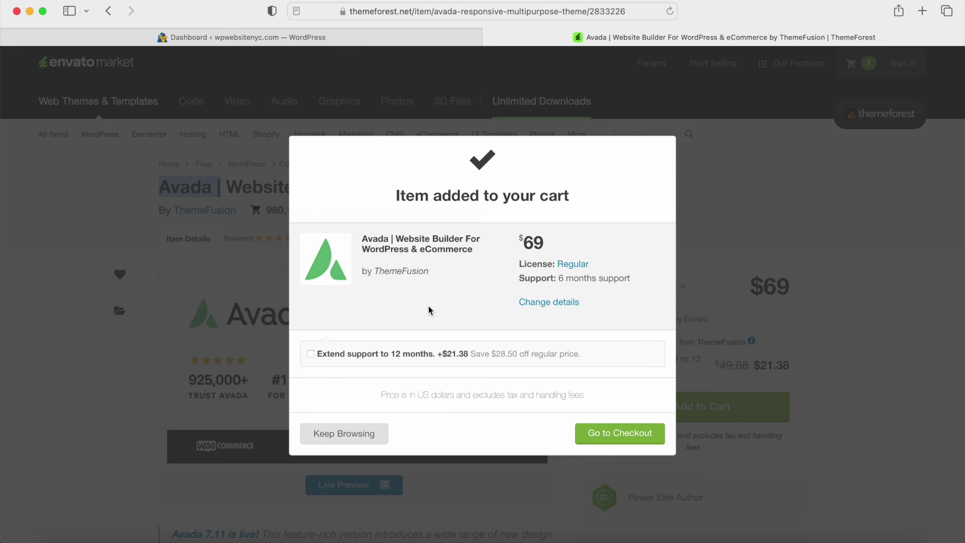
pyautogui.moveTo(519, 277); pyautogui.dragTo(602, 282)
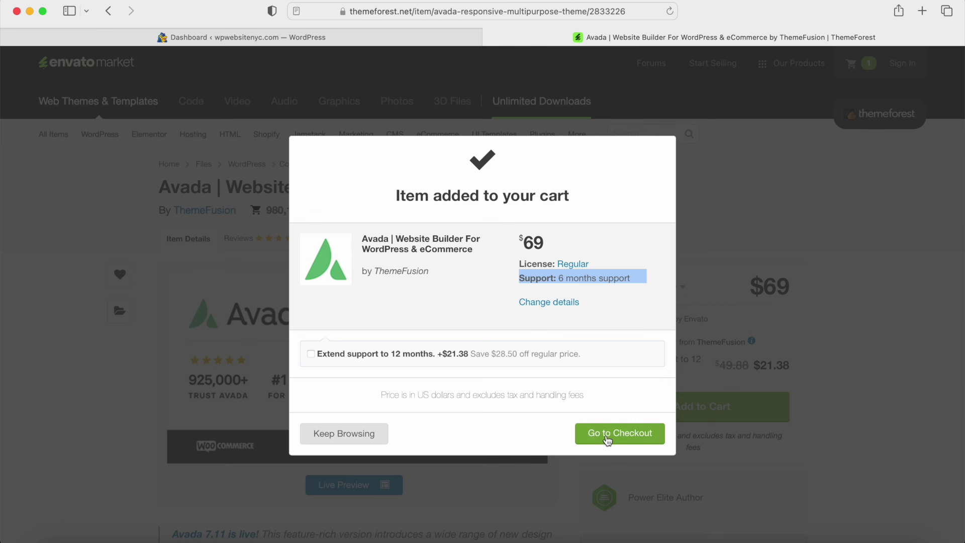
pyautogui.click(607, 440)
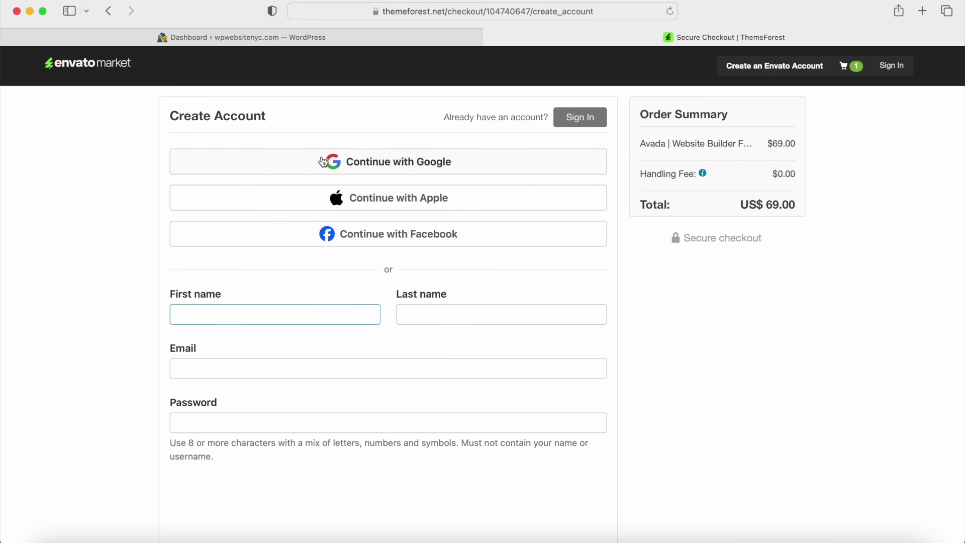
# Step: Scroll through the Create Account checkout form to review it
pyautogui.scroll(-6, 314, 391)
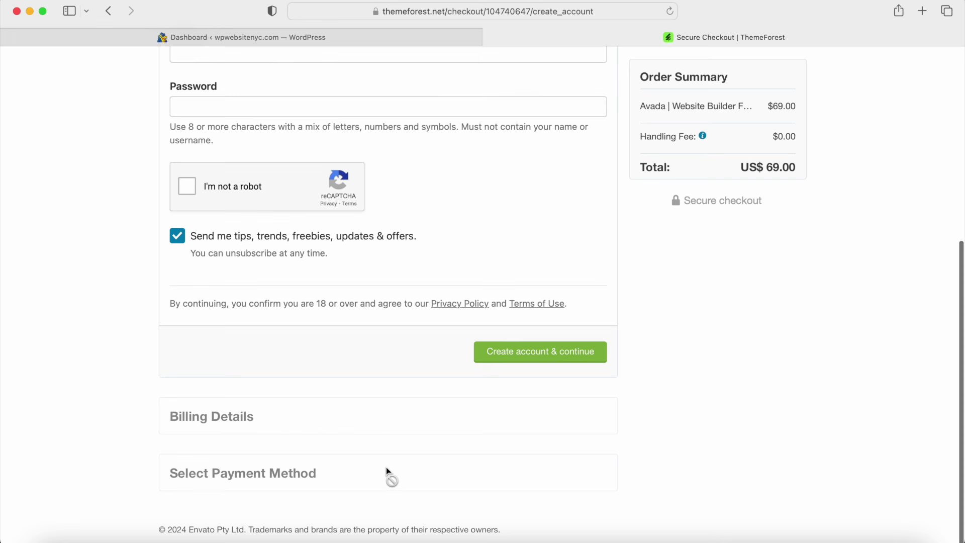
pyautogui.scroll(6, 520, 392)
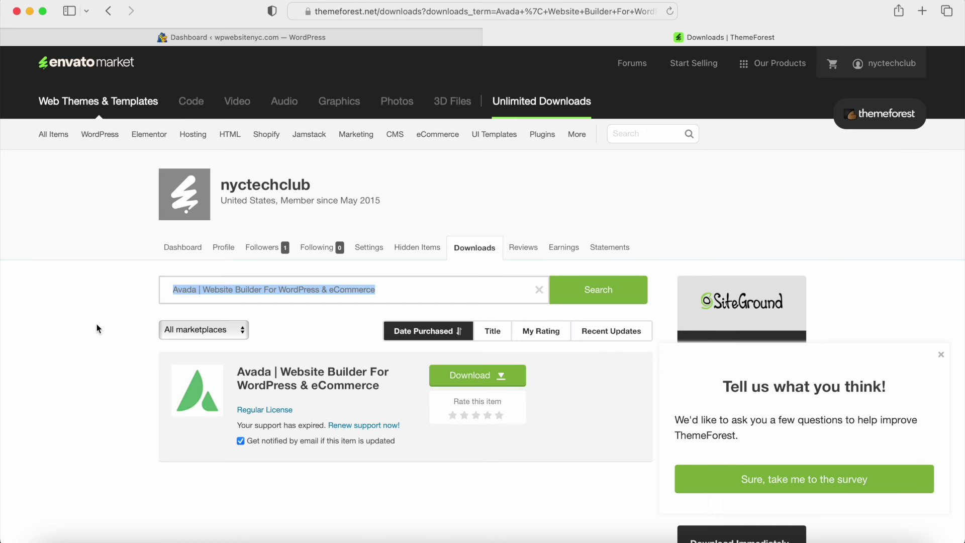
# Step: Download Avada's all files & documentation package and license certificate PDF, then close the ThemeForest tab
pyautogui.click(475, 387)
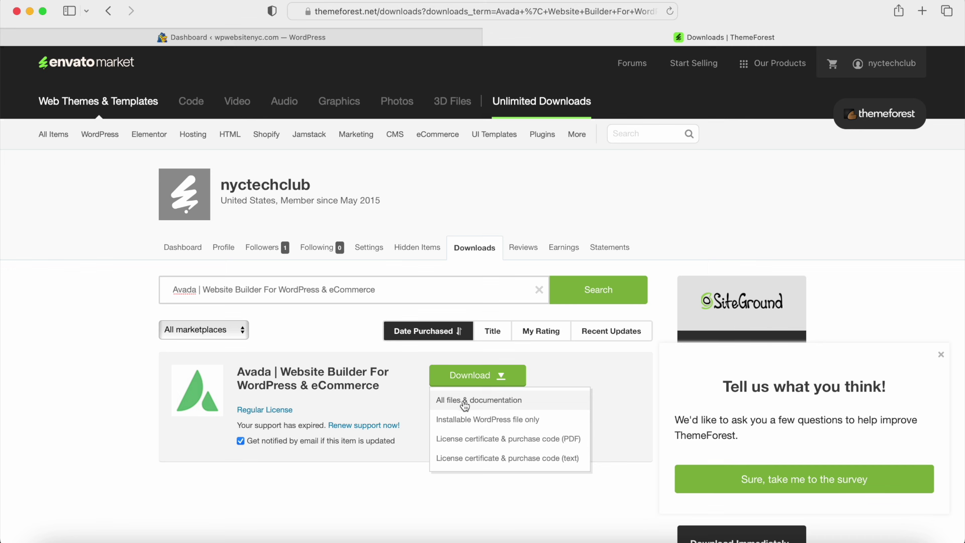
pyautogui.click(464, 402)
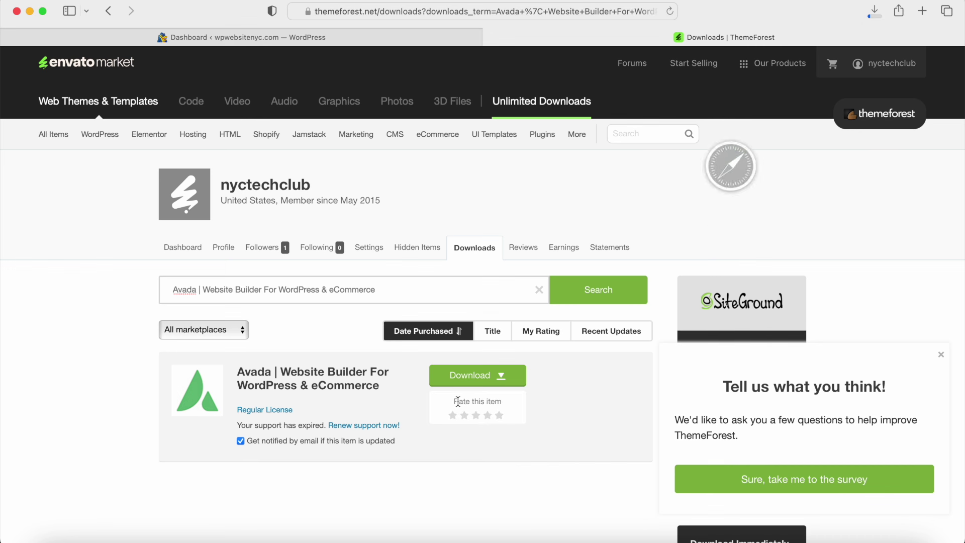
pyautogui.click(483, 387)
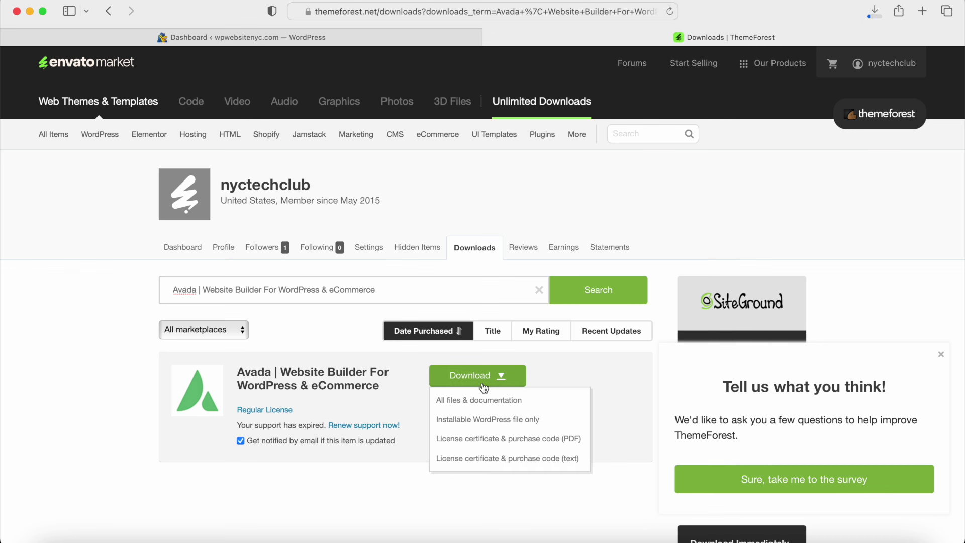
pyautogui.click(479, 441)
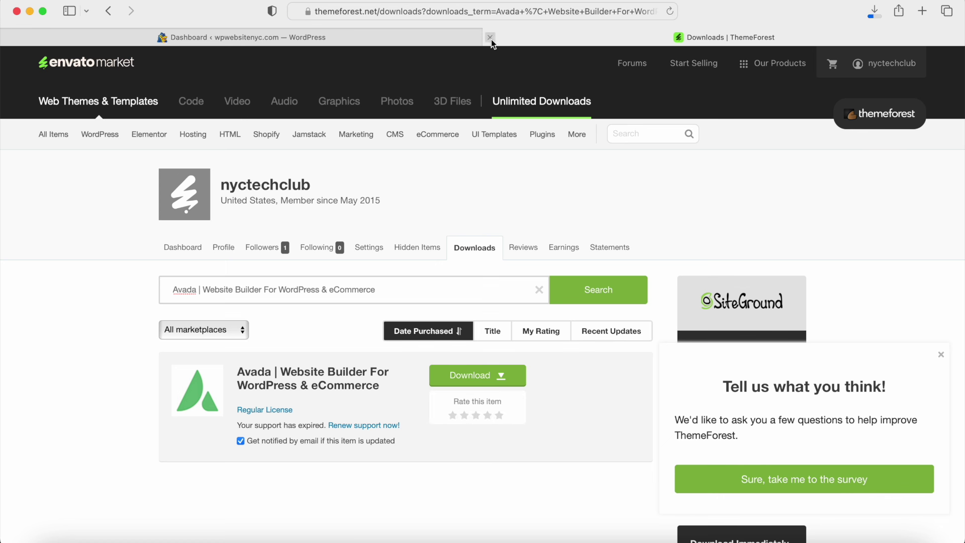
pyautogui.click(491, 37)
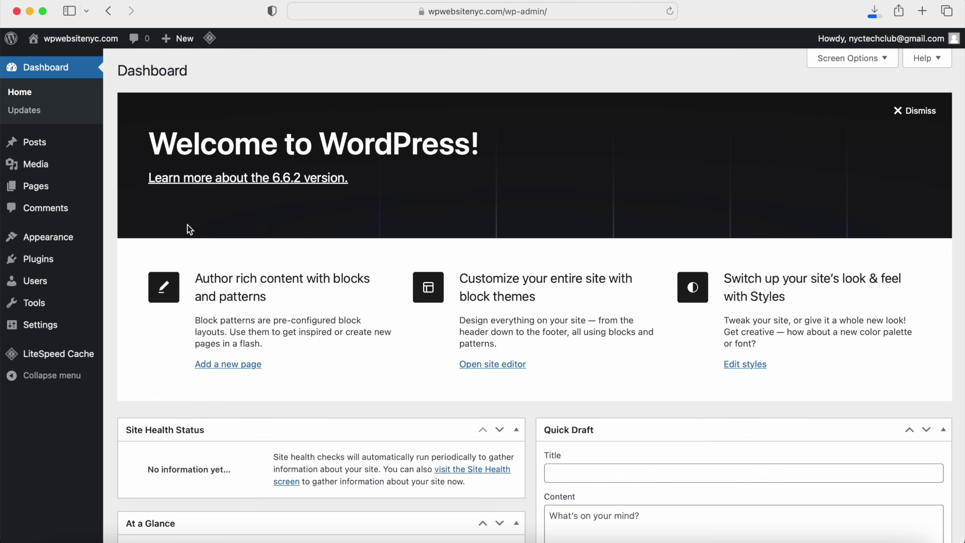
# Step: Upload Avada.zip from the Avada Theme folder as a new theme and start installing it
pyautogui.moveTo(37, 237)
pyautogui.click(133, 240)
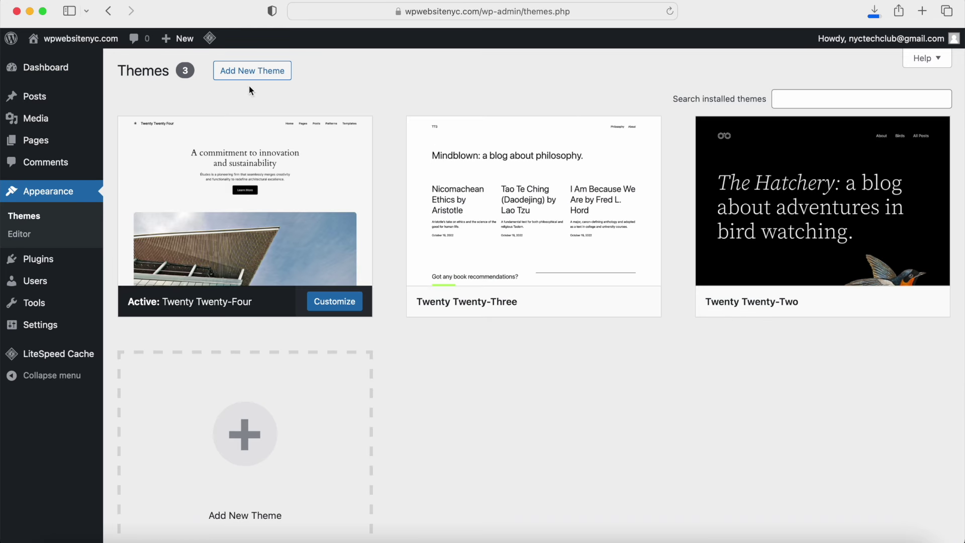
pyautogui.click(249, 70)
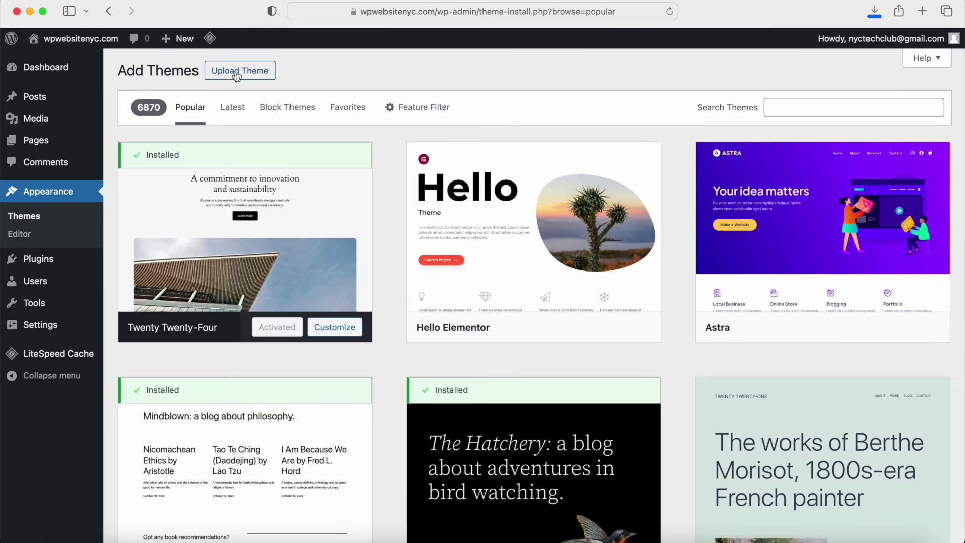
pyautogui.click(236, 73)
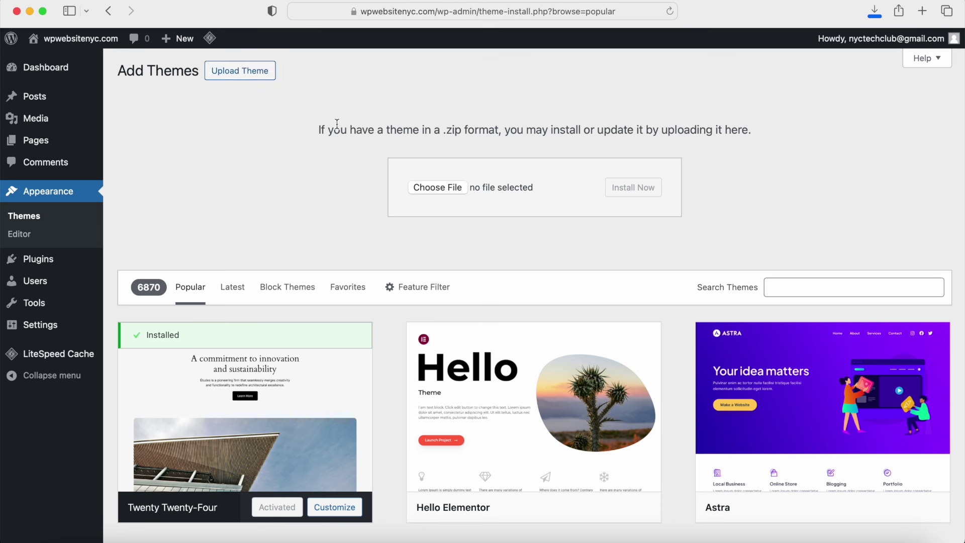
pyautogui.click(433, 188)
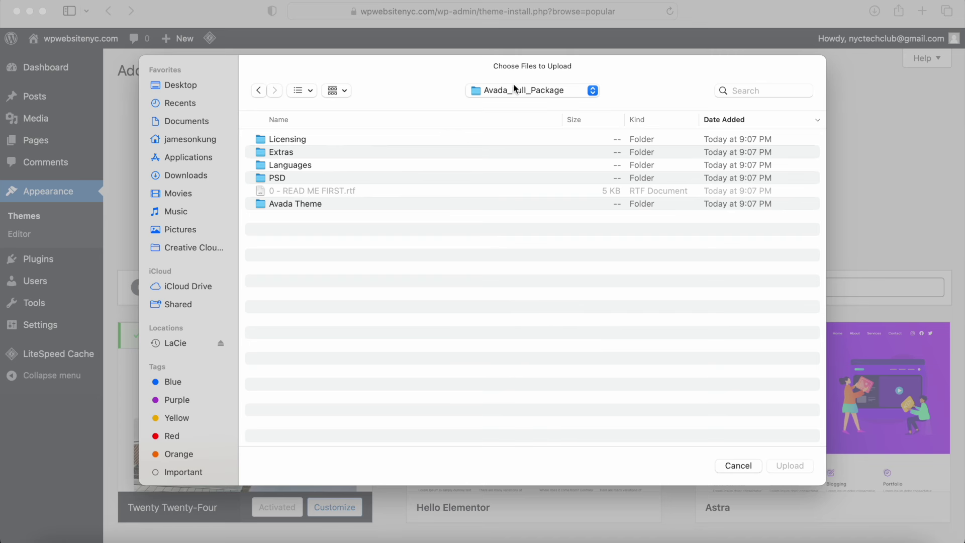
pyautogui.doubleClick(281, 205)
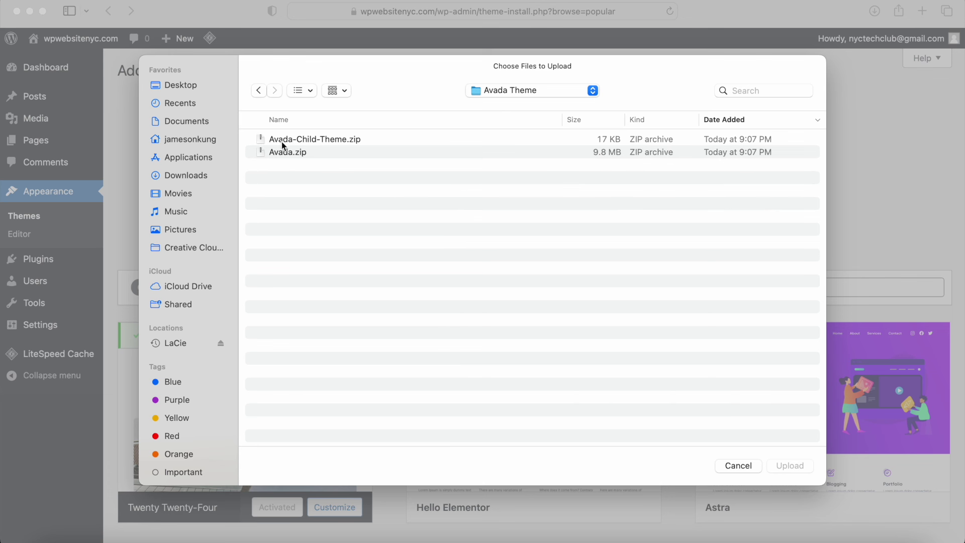
pyautogui.click(275, 154)
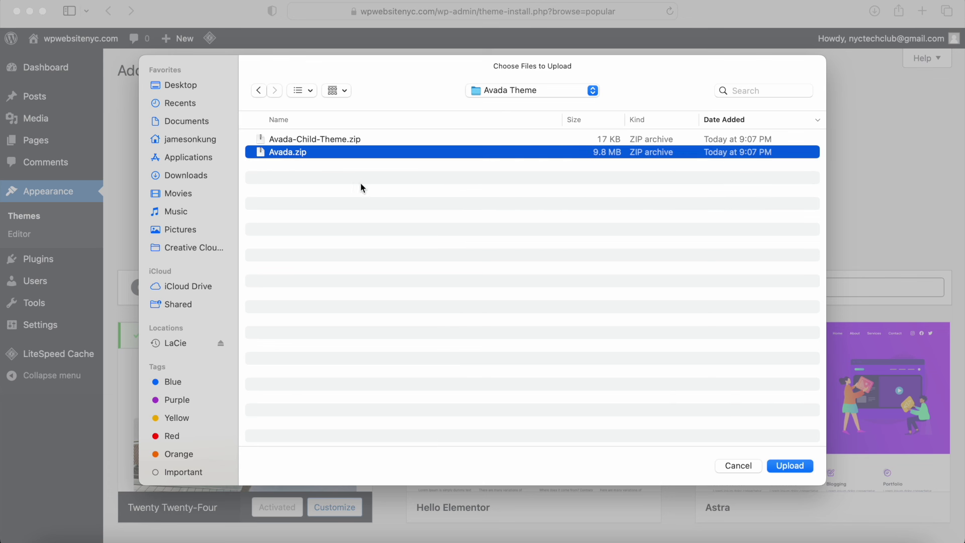
pyautogui.click(792, 466)
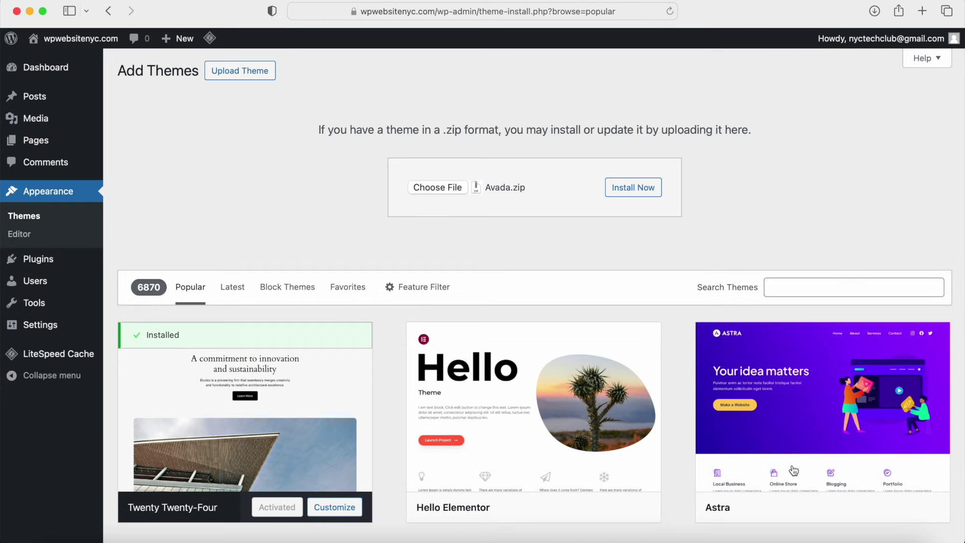
pyautogui.click(632, 194)
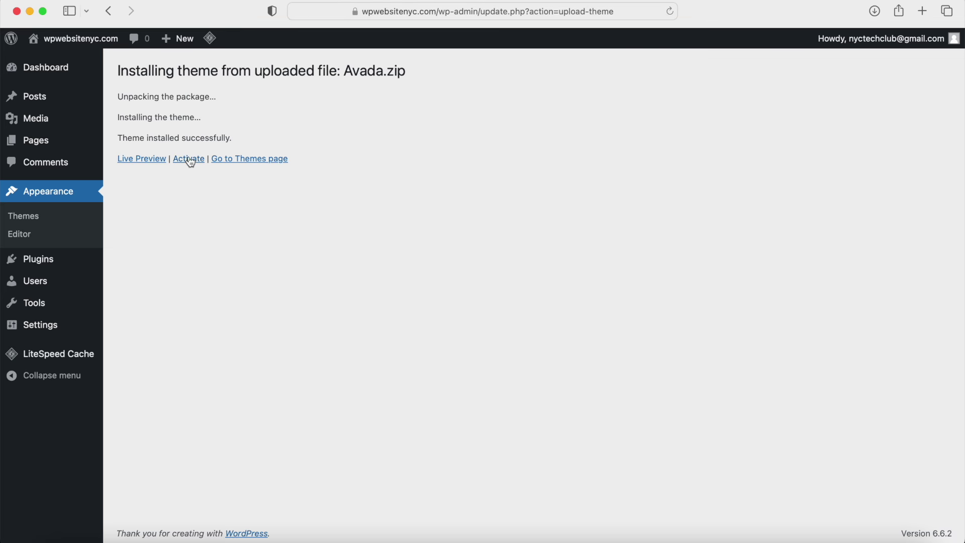
# Step: Activate the newly installed Avada theme and scroll through the Setup Wizard
pyautogui.click(189, 160)
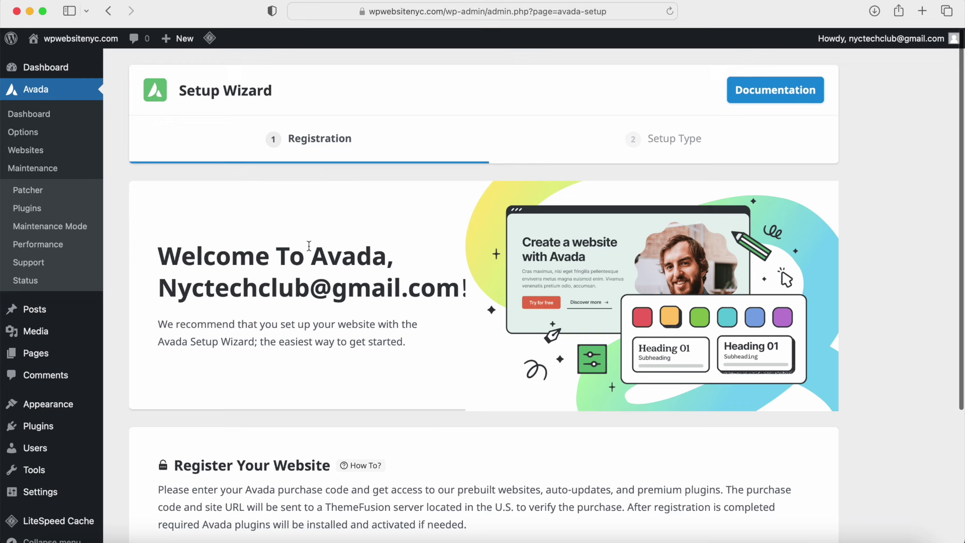
pyautogui.scroll(-4, 310, 246)
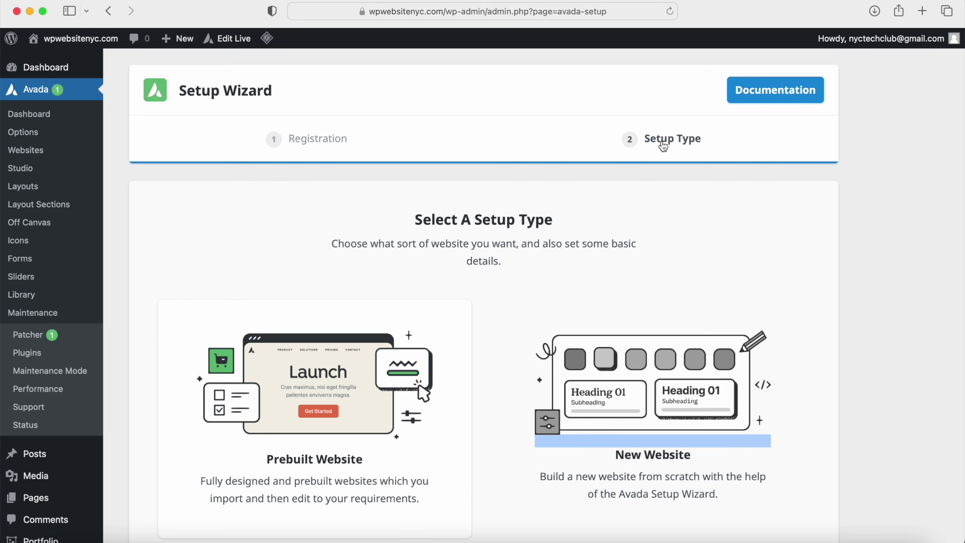
# Step: Replace the site title with 'Jane's Therapy' and advance to the Select A Website step
pyautogui.scroll(-3, 527, 211)
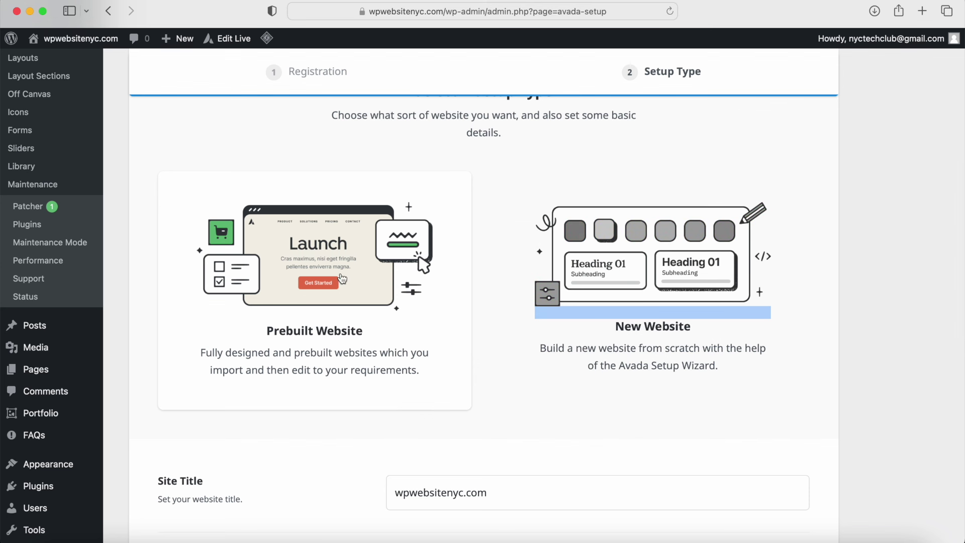
pyautogui.scroll(-5, 314, 316)
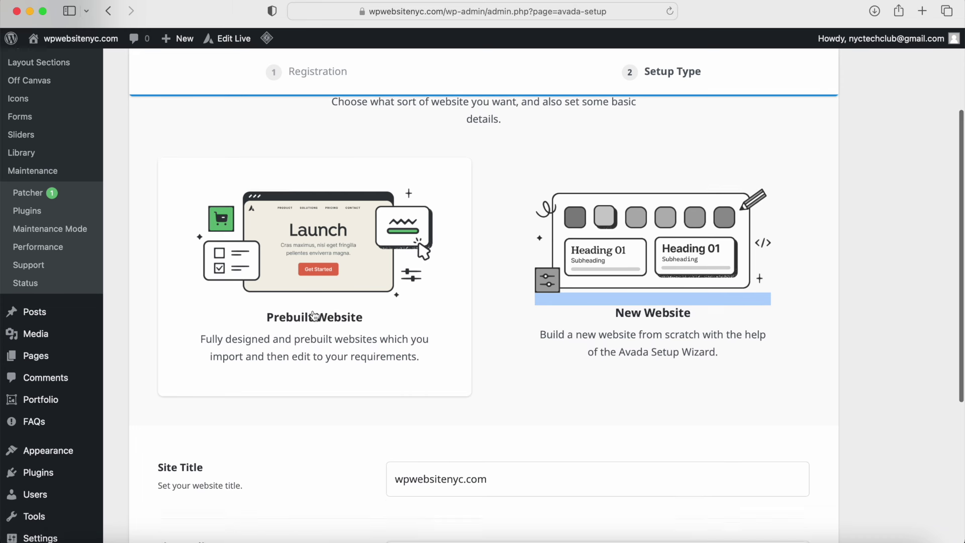
pyautogui.click(185, 233)
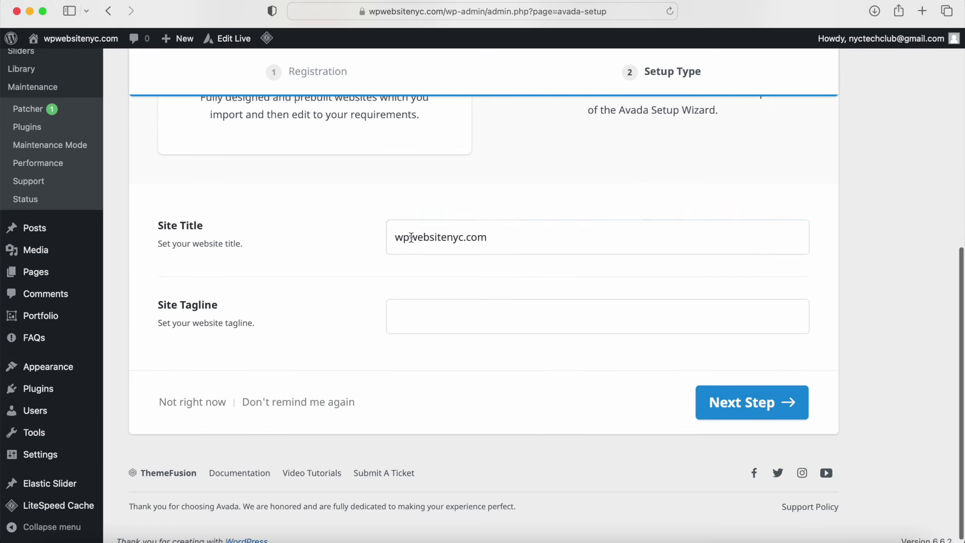
pyautogui.moveTo(503, 240); pyautogui.dragTo(378, 244)
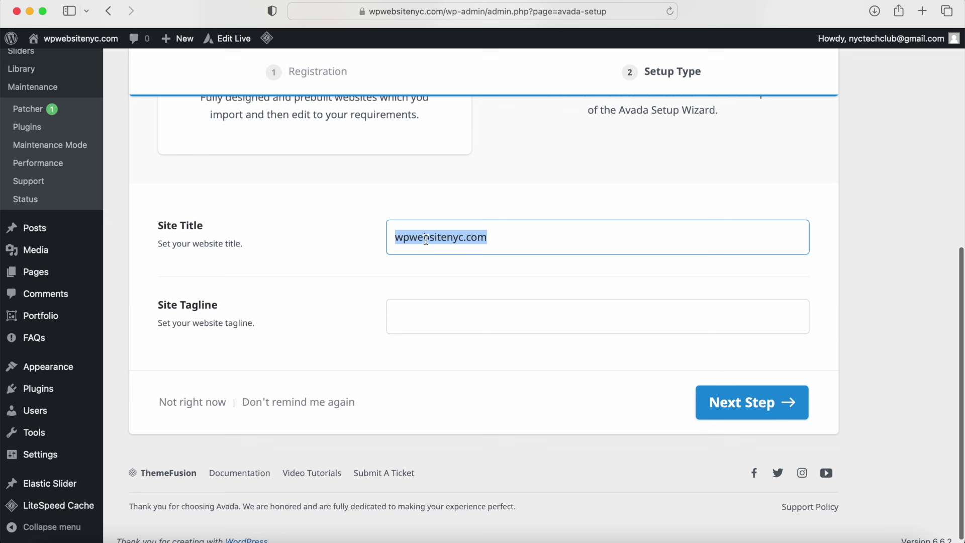
pyautogui.write("Jane's Therapy")
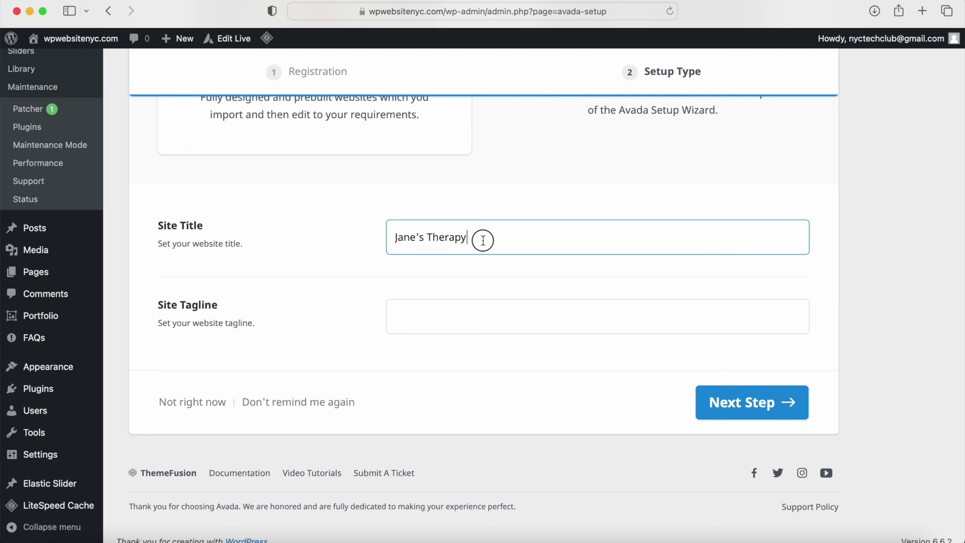
pyautogui.moveTo(483, 238); pyautogui.dragTo(379, 241)
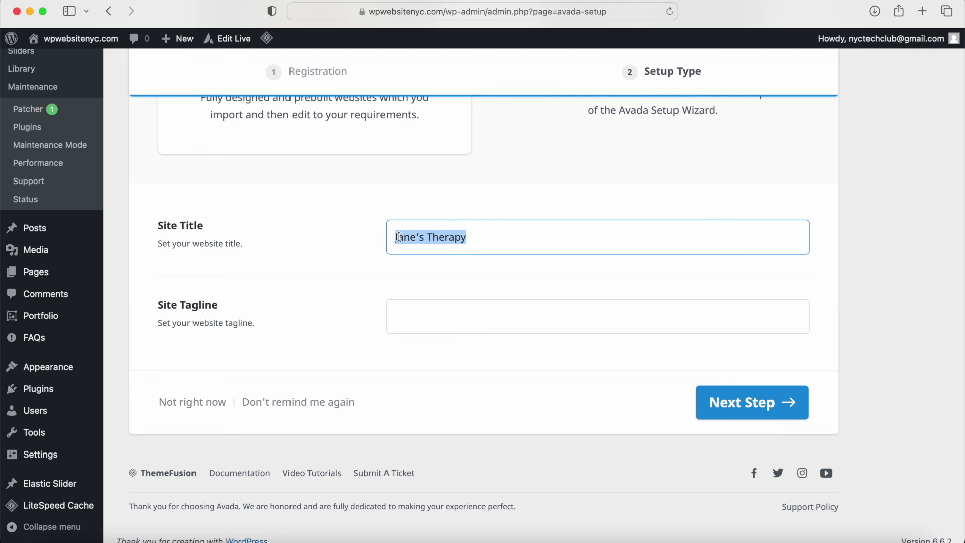
pyautogui.click(735, 404)
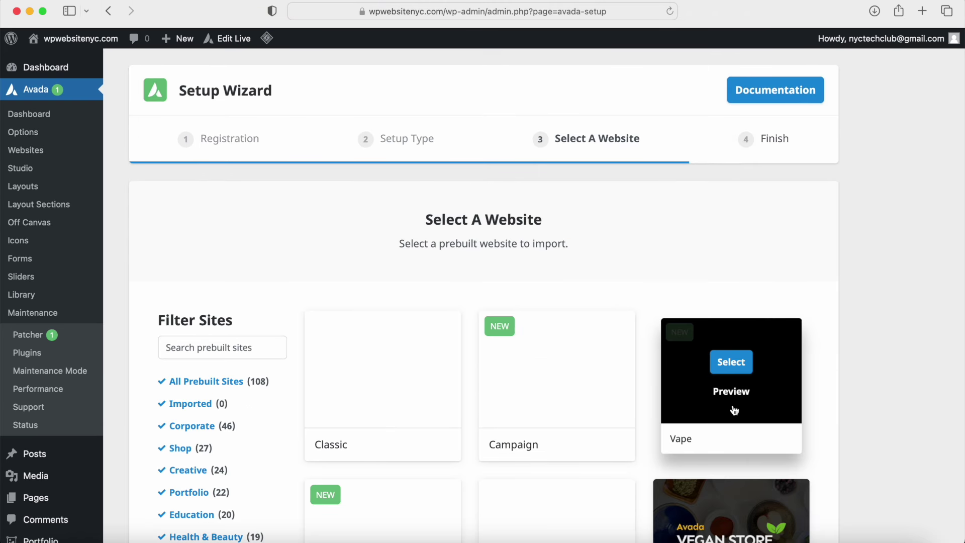
# Step: Filter prebuilt sites to Health & Beauty and preview the Psychology demo in a new tab
pyautogui.moveTo(413, 221); pyautogui.dragTo(544, 220)
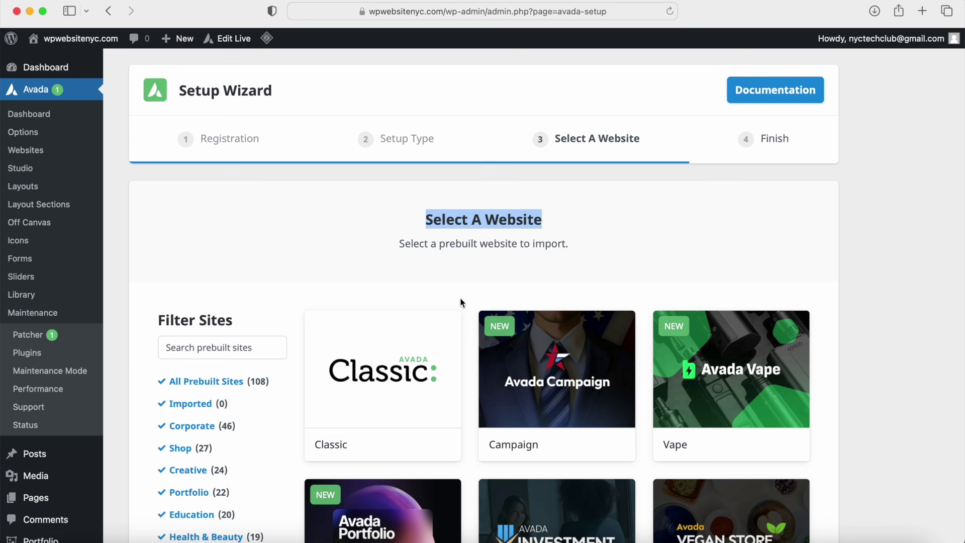
pyautogui.moveTo(383, 382)
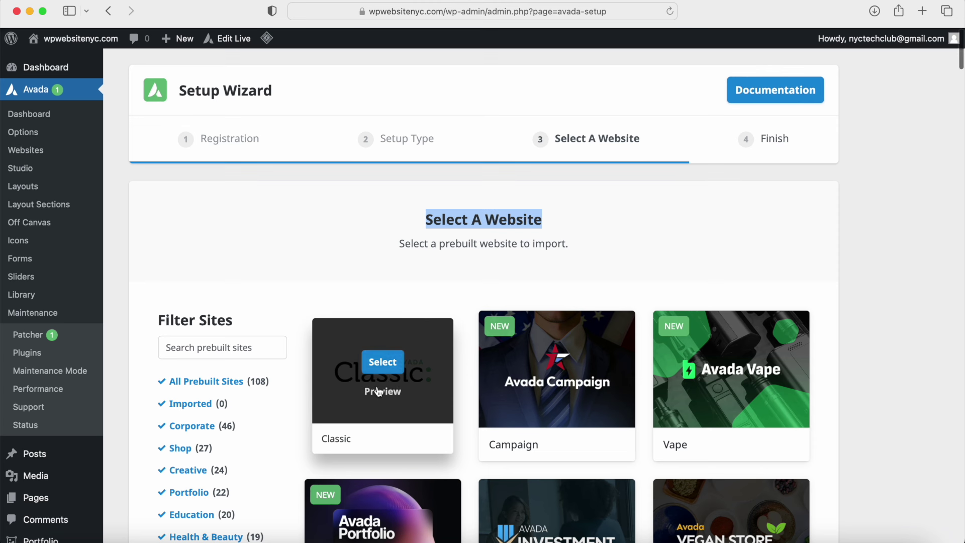
pyautogui.scroll(-1, 380, 393)
pyautogui.scroll(-5, 380, 393)
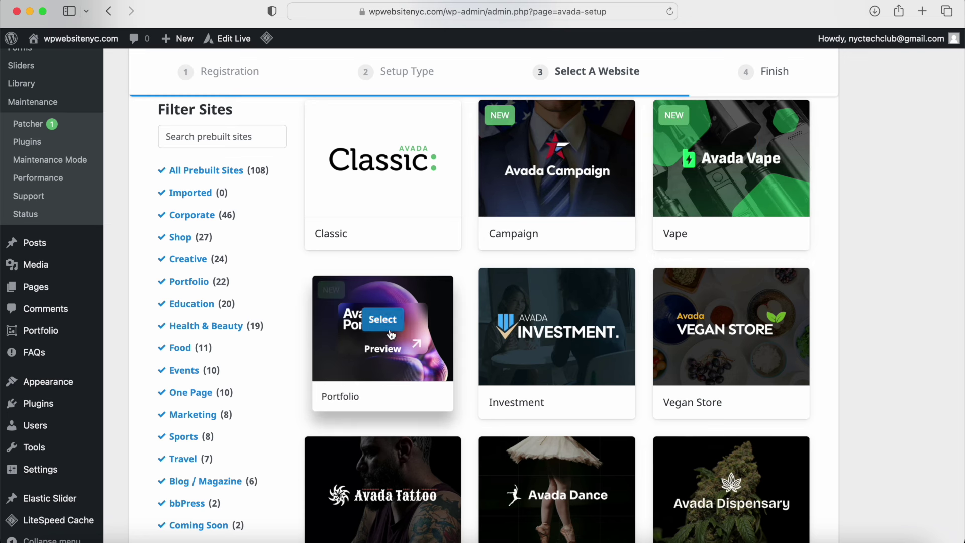
pyautogui.scroll(-3, 410, 337)
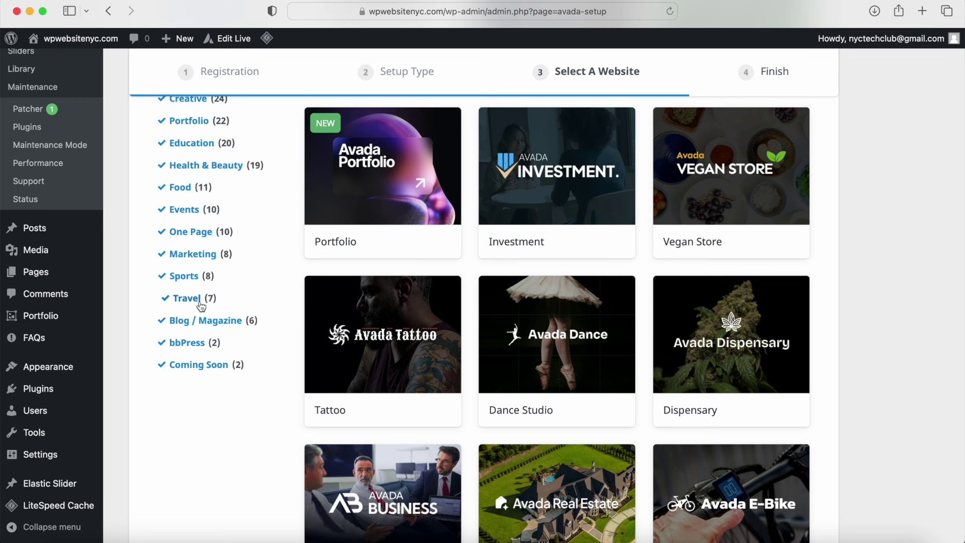
pyautogui.scroll(2, 200, 330)
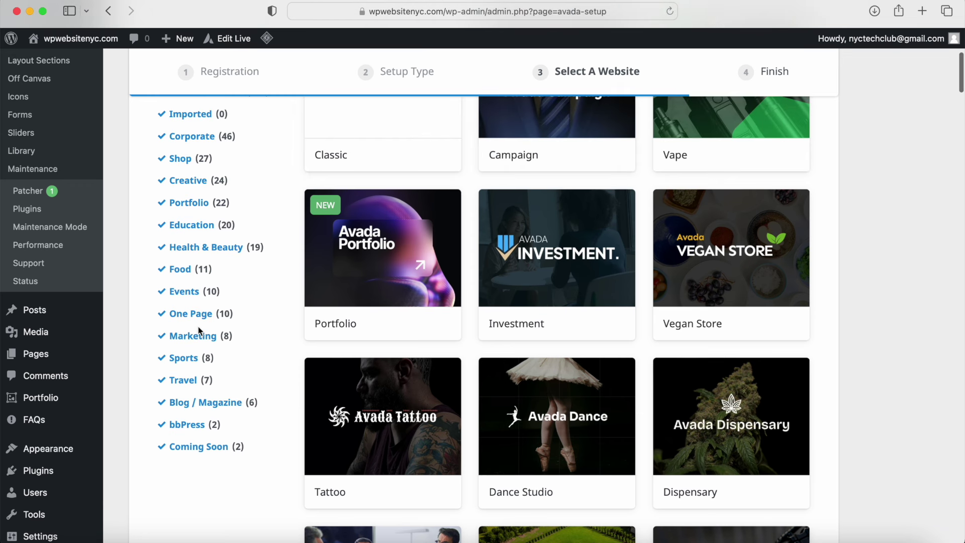
pyautogui.click(206, 249)
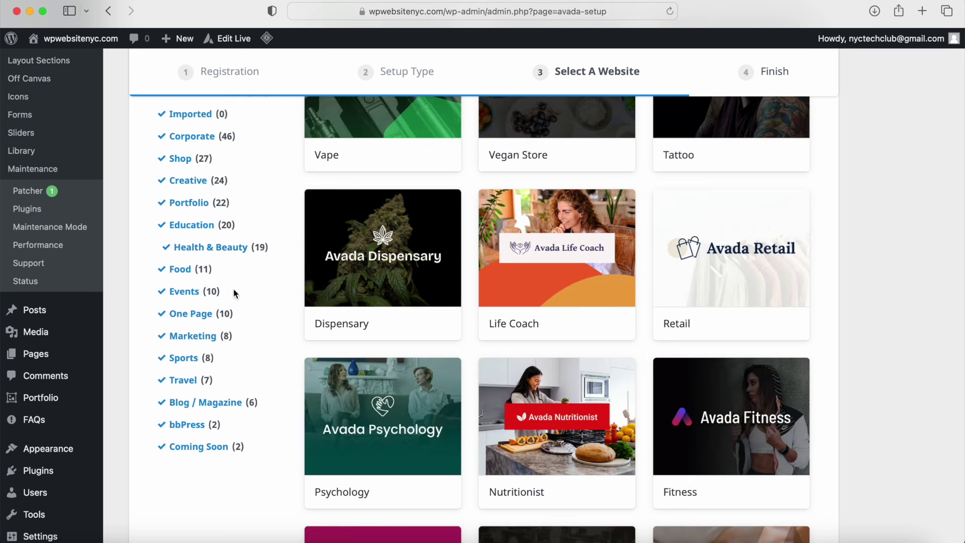
pyautogui.moveTo(383, 443)
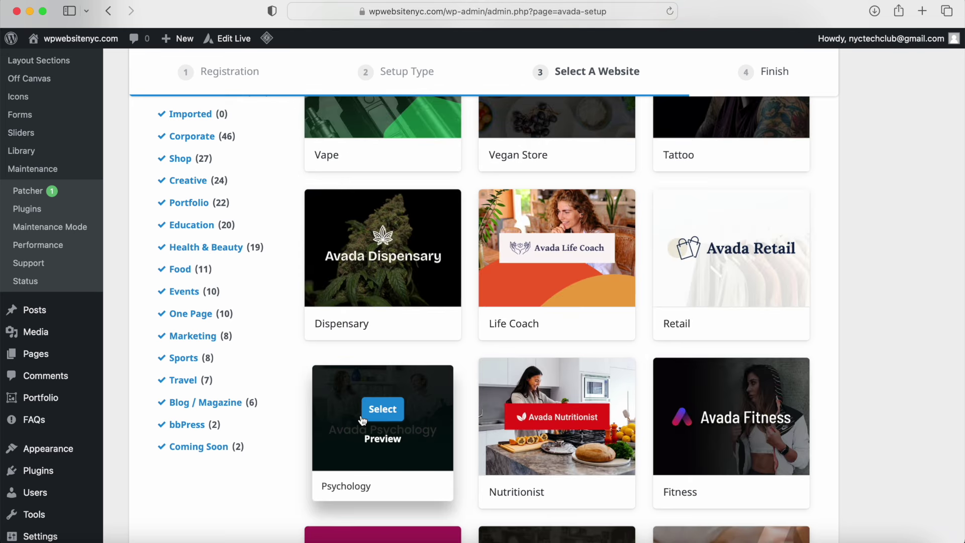
pyautogui.click(383, 439)
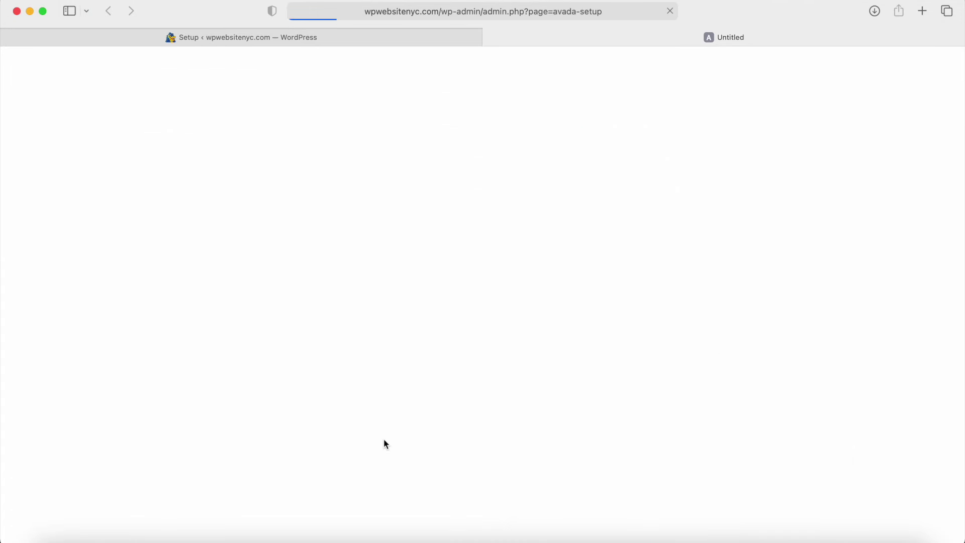
# Step: Back in the setup wizard, show all 108 prebuilt sites again
pyautogui.click(192, 40)
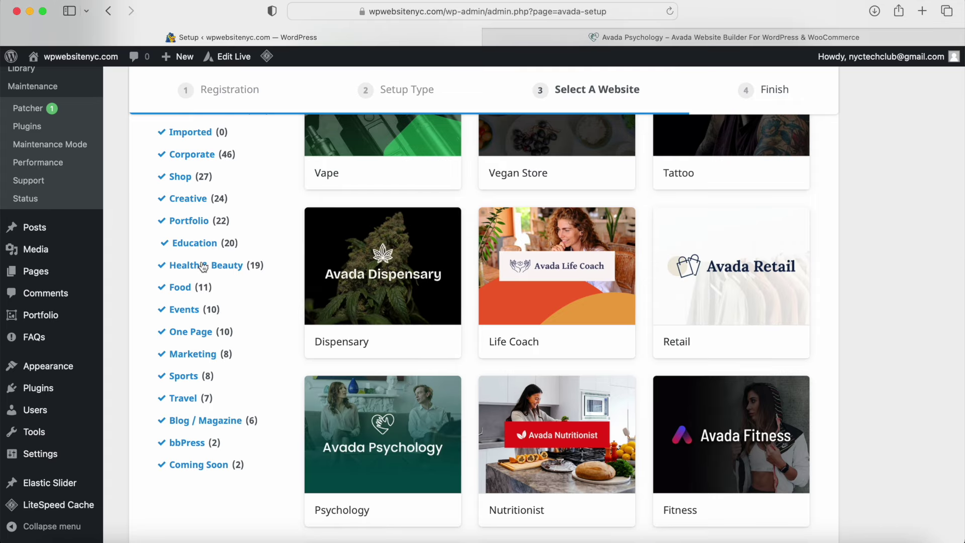
pyautogui.scroll(5, 201, 372)
pyautogui.moveTo(354, 265)
pyautogui.scroll(-6, 354, 264)
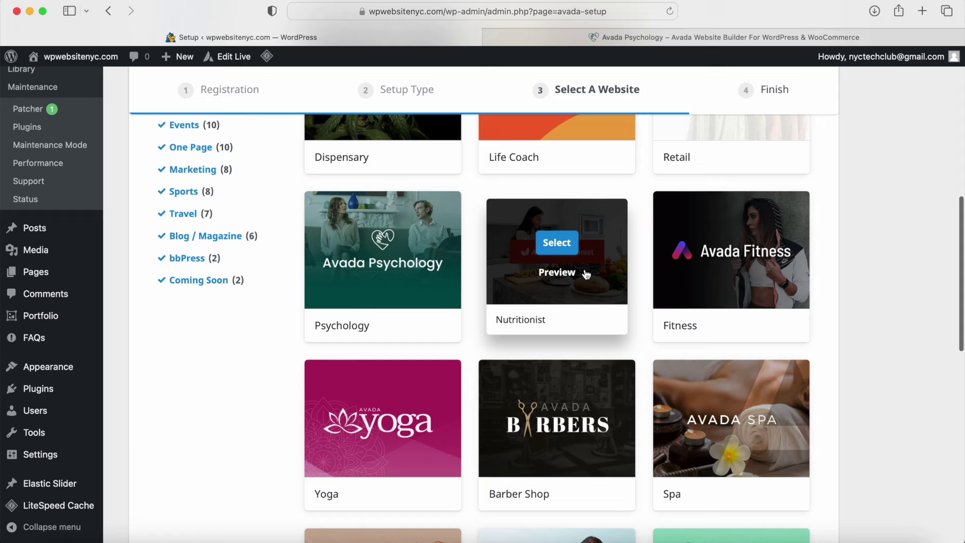
pyautogui.scroll(-4, 586, 274)
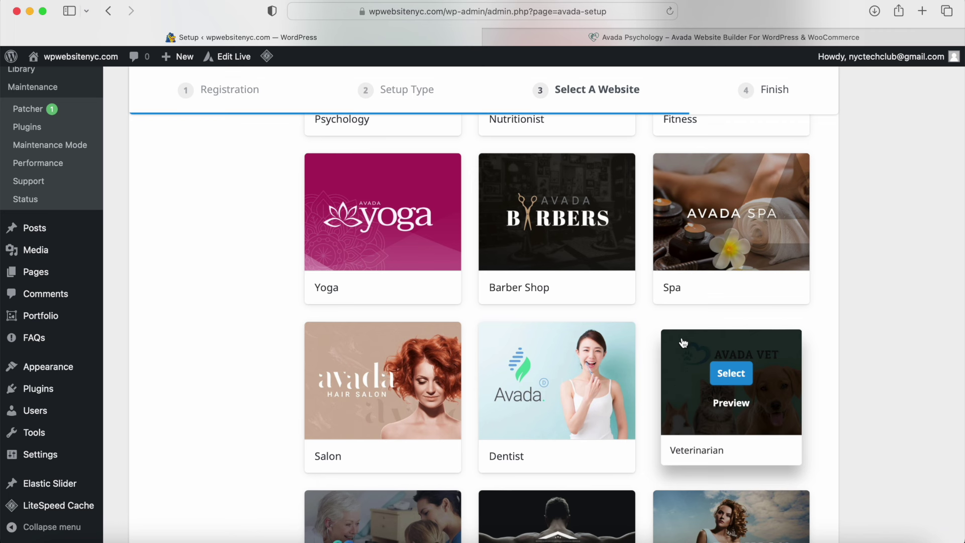
pyautogui.scroll(9, 563, 251)
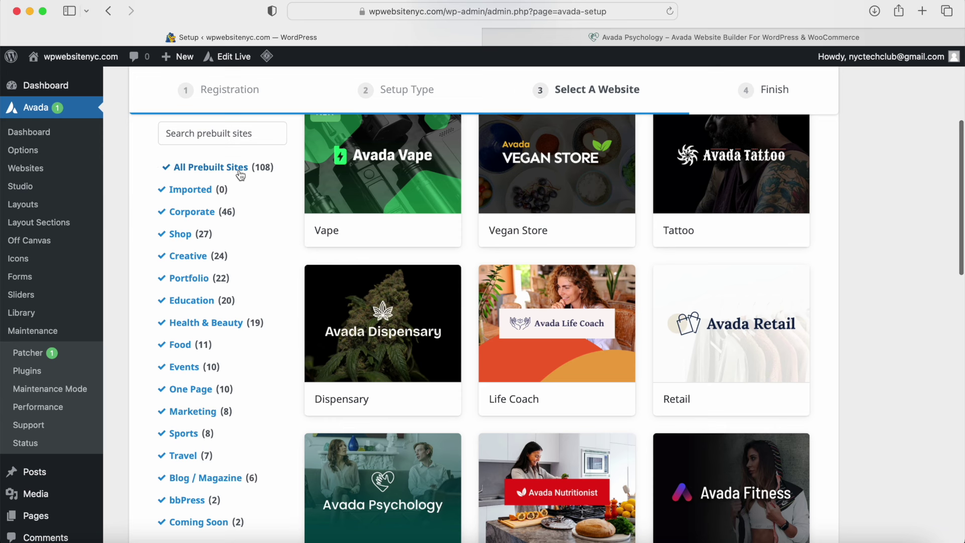
pyautogui.click(215, 171)
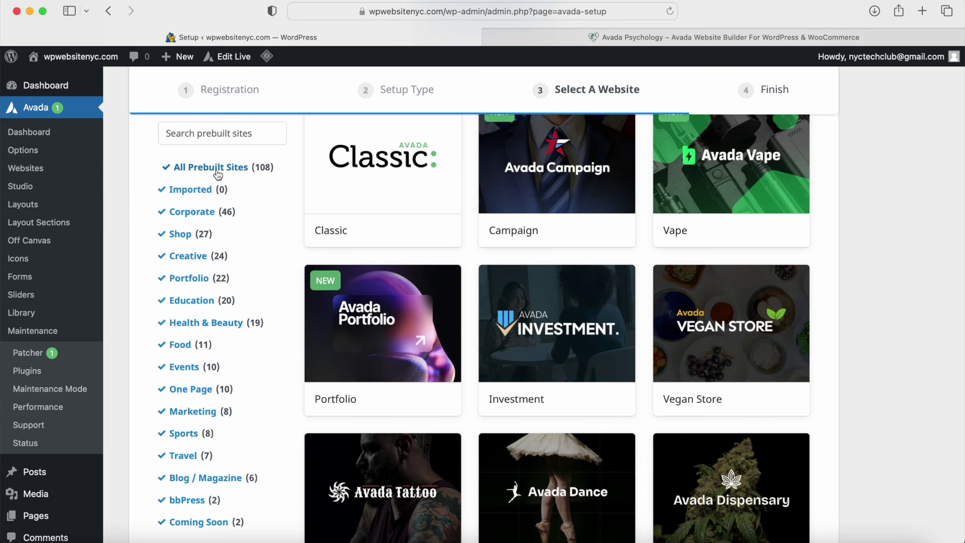
pyautogui.click(506, 37)
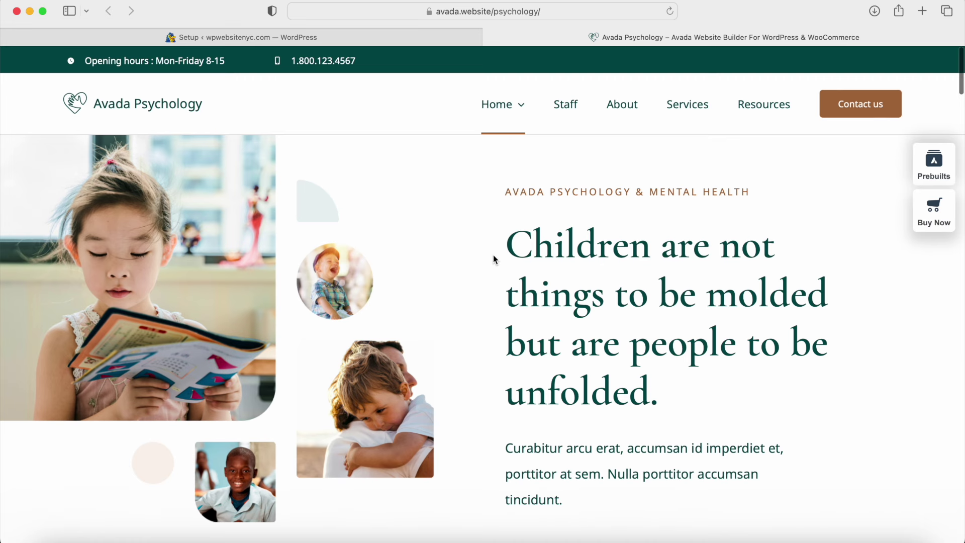
# Step: Scroll through the Avada Psychology demo pages, then close its tab
pyautogui.scroll(-8, 493, 255)
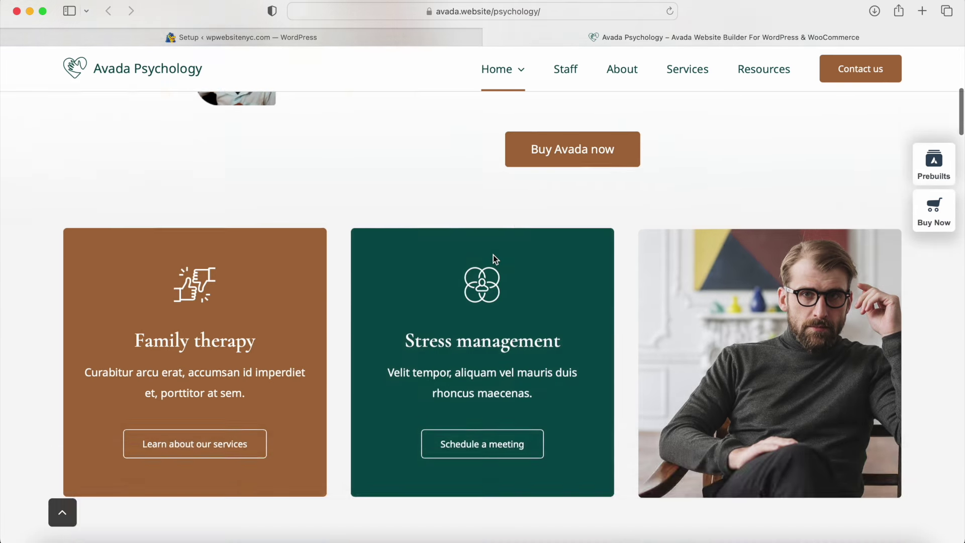
pyautogui.scroll(-5, 493, 255)
pyautogui.scroll(-6, 494, 255)
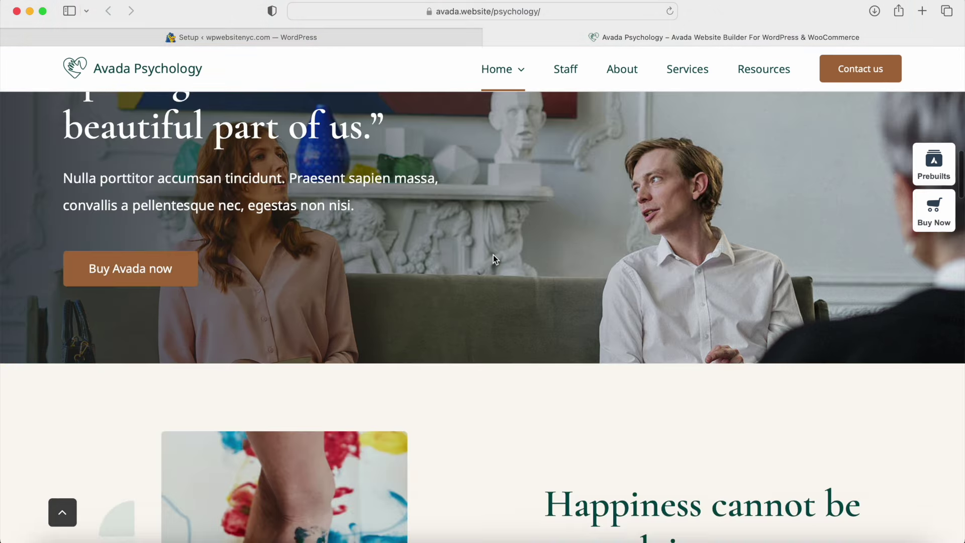
pyautogui.scroll(-1, 493, 255)
pyautogui.scroll(-7, 493, 254)
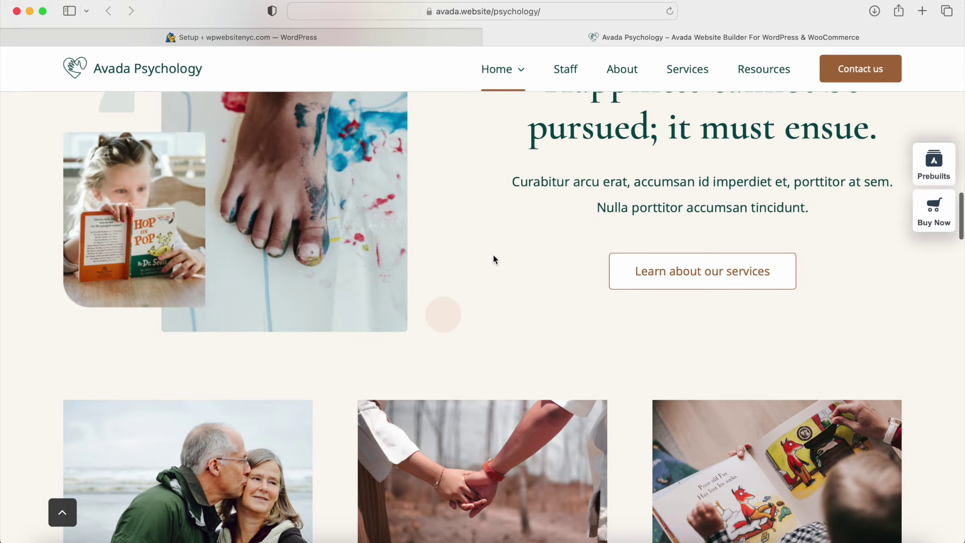
pyautogui.scroll(-6, 494, 260)
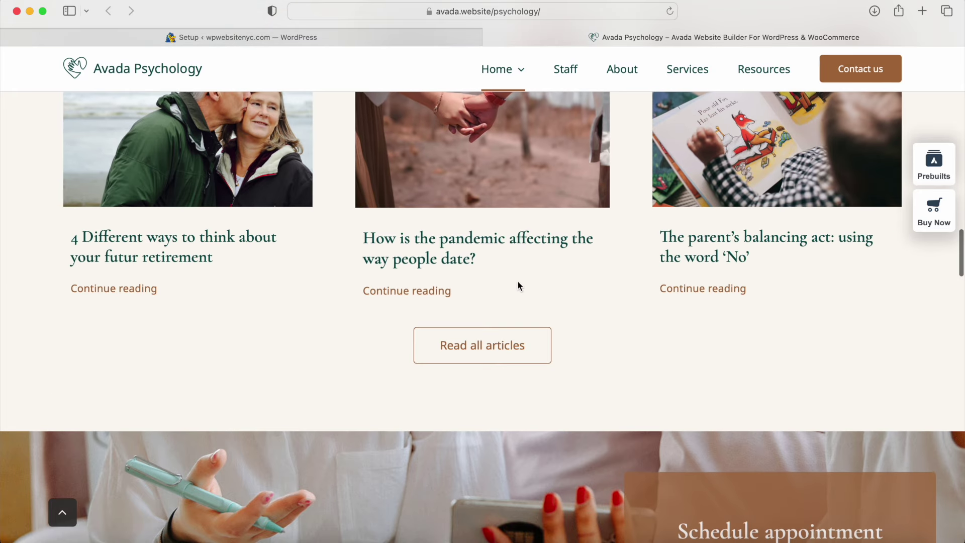
pyautogui.scroll(15, 511, 303)
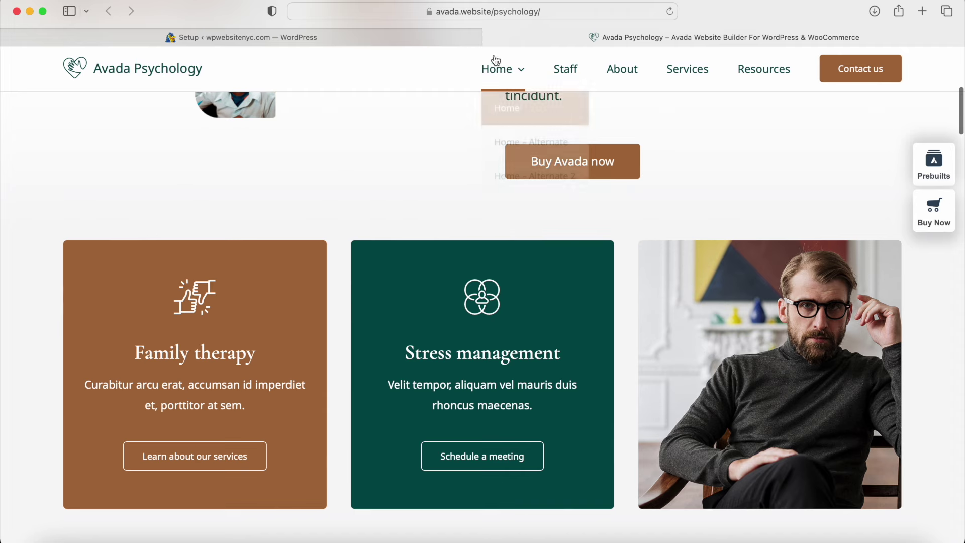
pyautogui.click(490, 39)
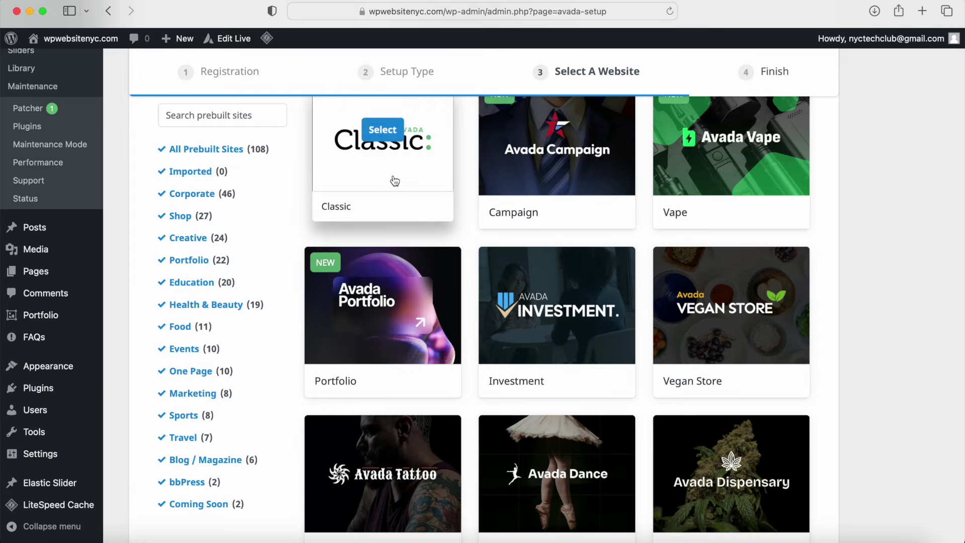
# Step: Filter the prebuilt sites to Health & Beauty and select the Psychology site
pyautogui.click(214, 310)
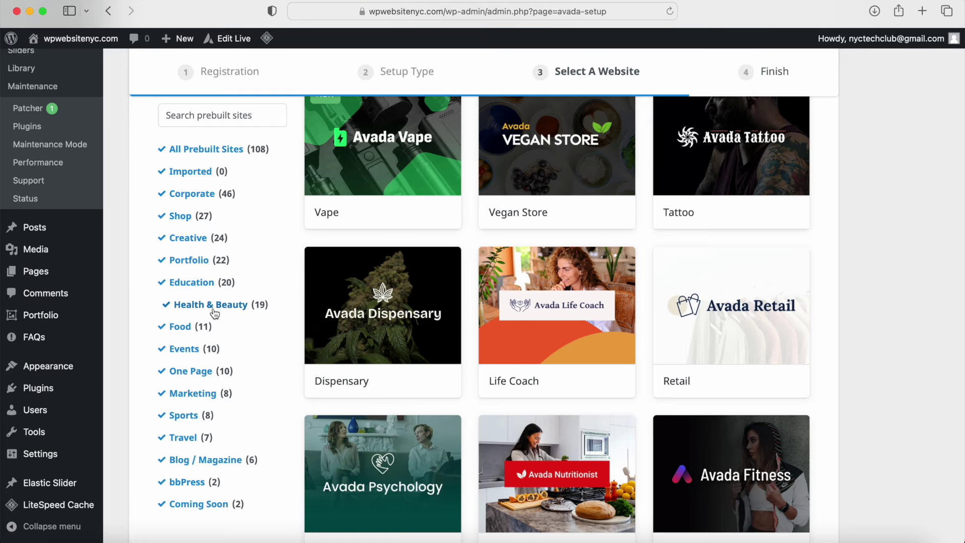
pyautogui.scroll(-4, 377, 407)
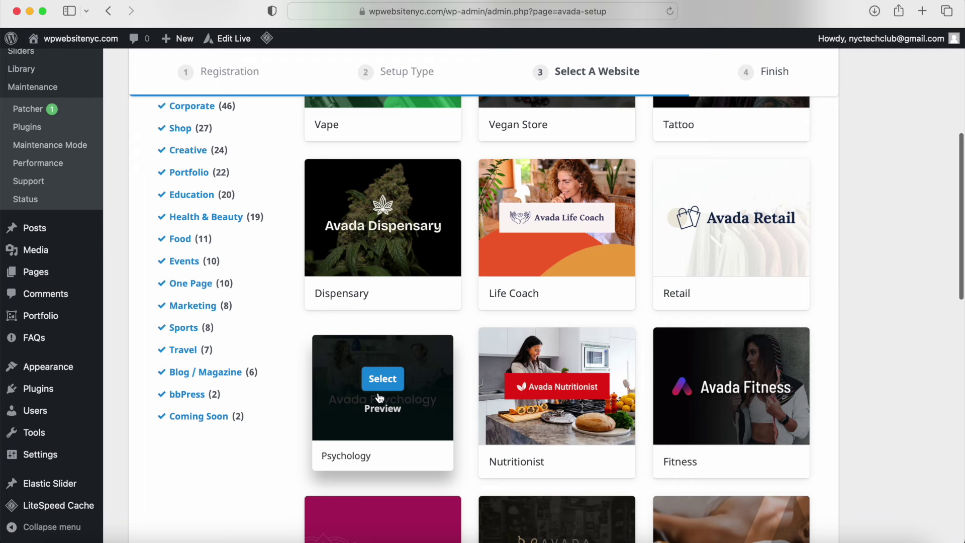
pyautogui.click(383, 380)
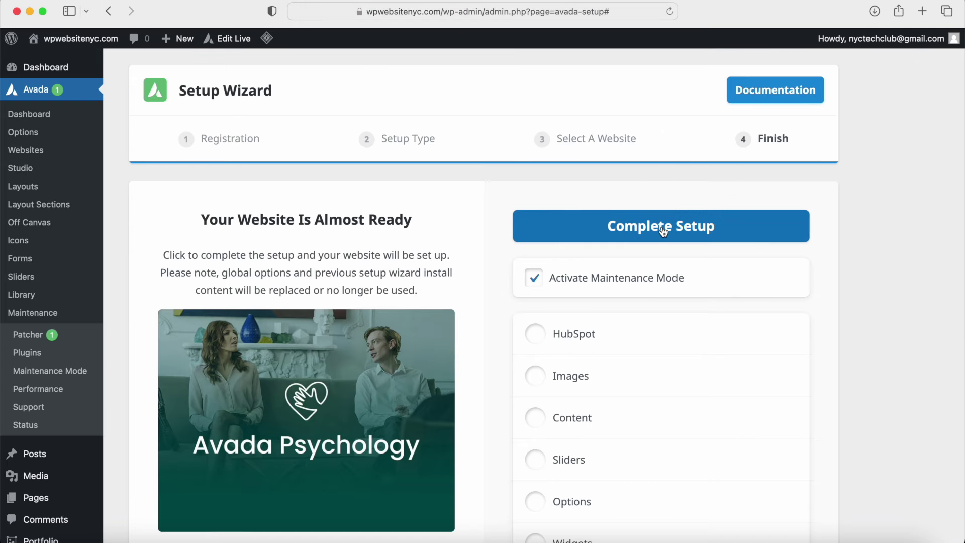
# Step: Import the Psychology site and wait for the HubSpot, Images, Content, Sliders, Options and Widgets imports
pyautogui.click(659, 232)
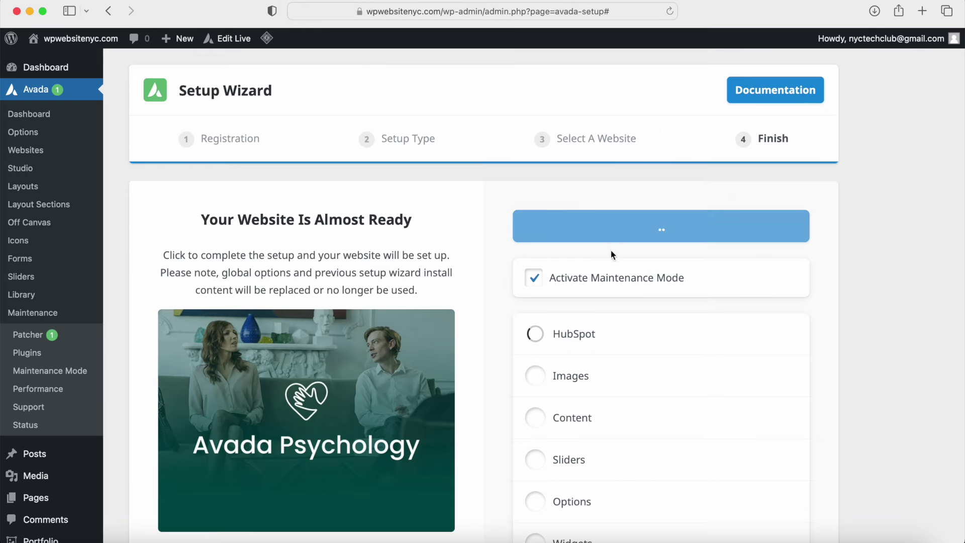
pyautogui.scroll(-4, 583, 319)
pyautogui.scroll(-2, 583, 319)
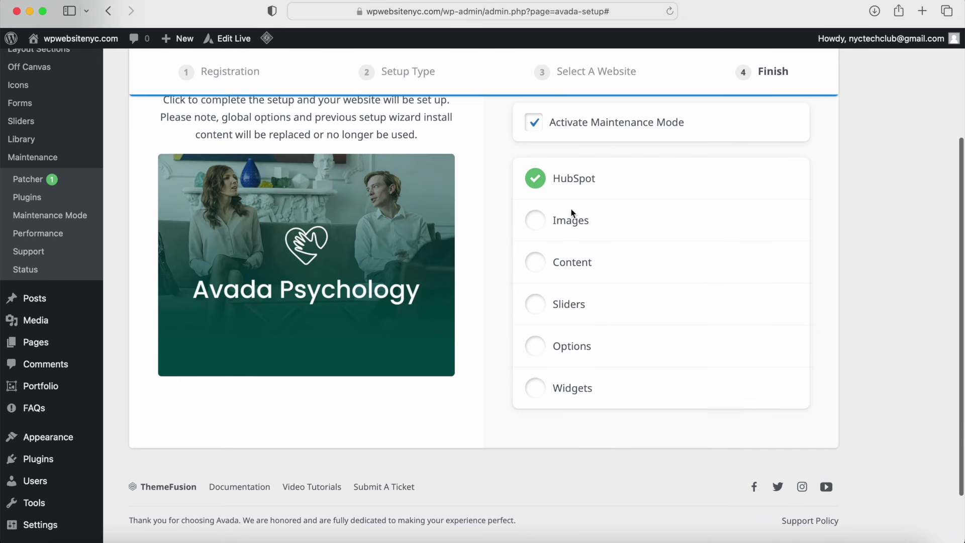
pyautogui.scroll(6, 573, 452)
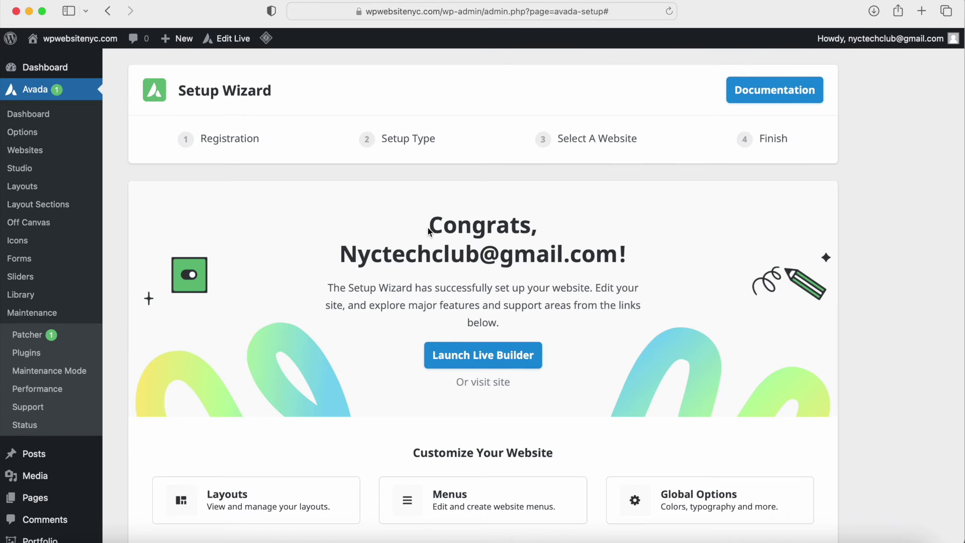
# Step: Go from the setup wizard to the live Jane's Therapy homepage via Visit Site
pyautogui.click(484, 382)
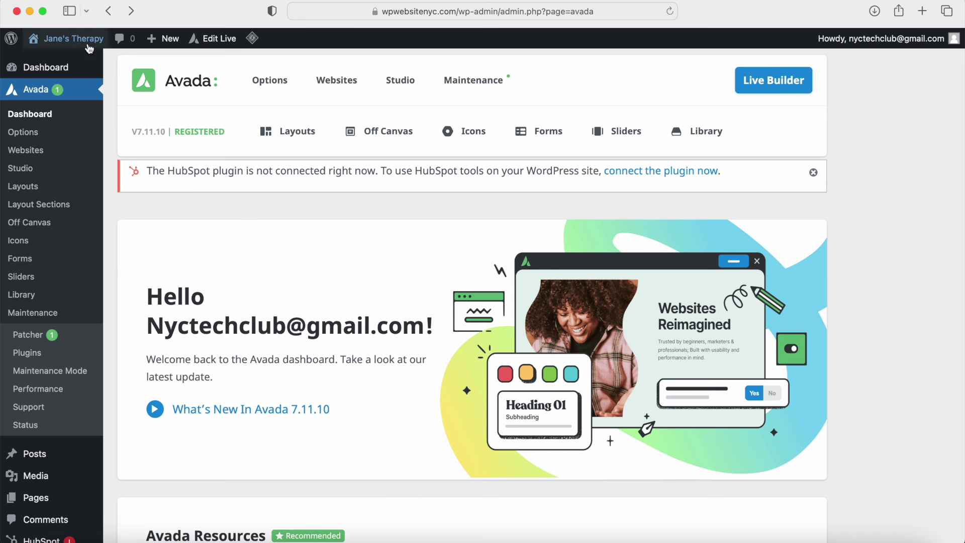
pyautogui.moveTo(68, 38)
pyautogui.click(74, 60)
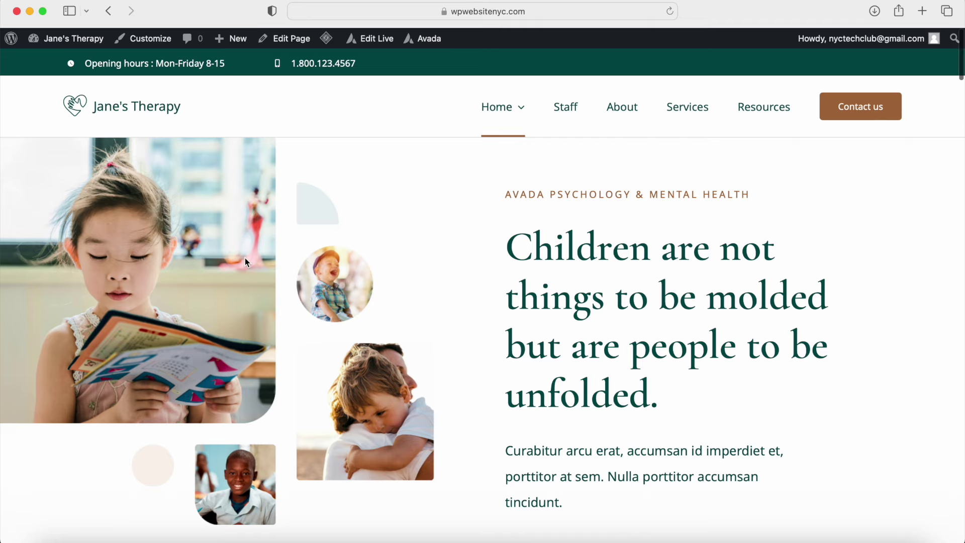
# Step: Scroll through the homepage's hero, service cards and blog posts, then back to the top
pyautogui.scroll(-10, 247, 261)
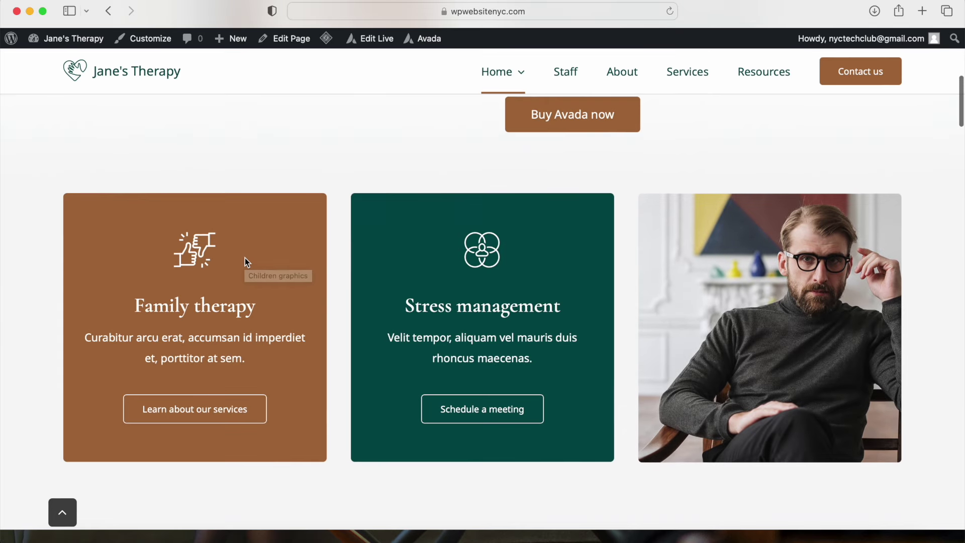
pyautogui.scroll(-7, 246, 258)
pyautogui.scroll(-10, 245, 258)
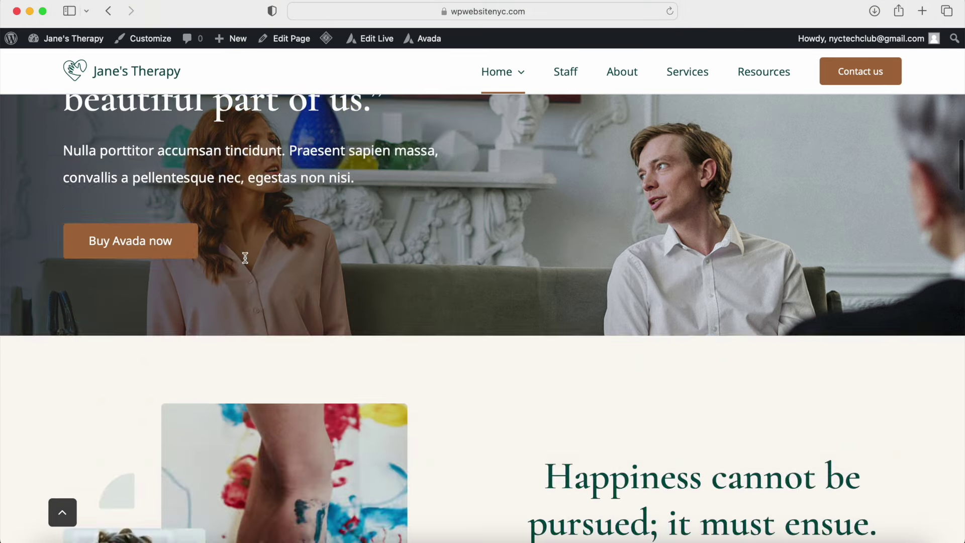
pyautogui.scroll(-10, 339, 392)
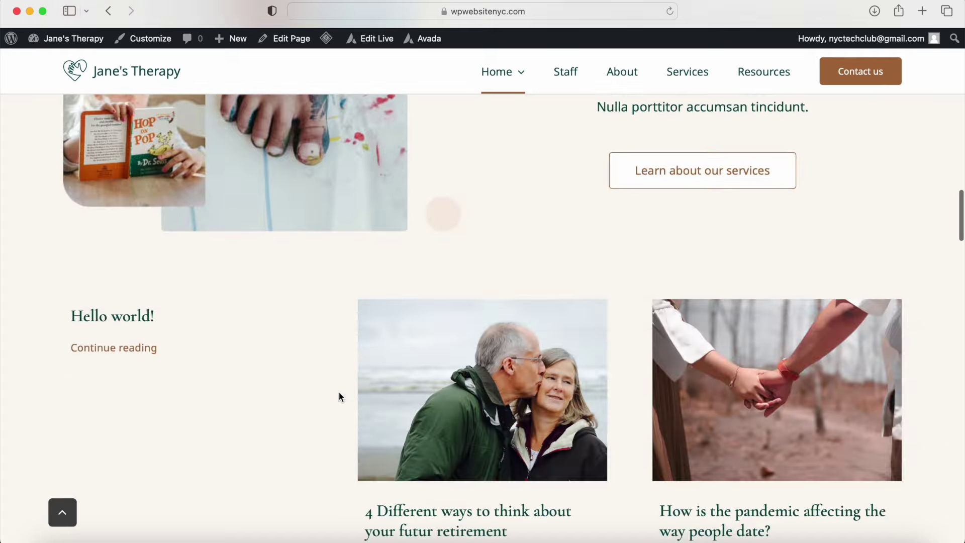
pyautogui.scroll(3, 315, 439)
pyautogui.scroll(20, 315, 439)
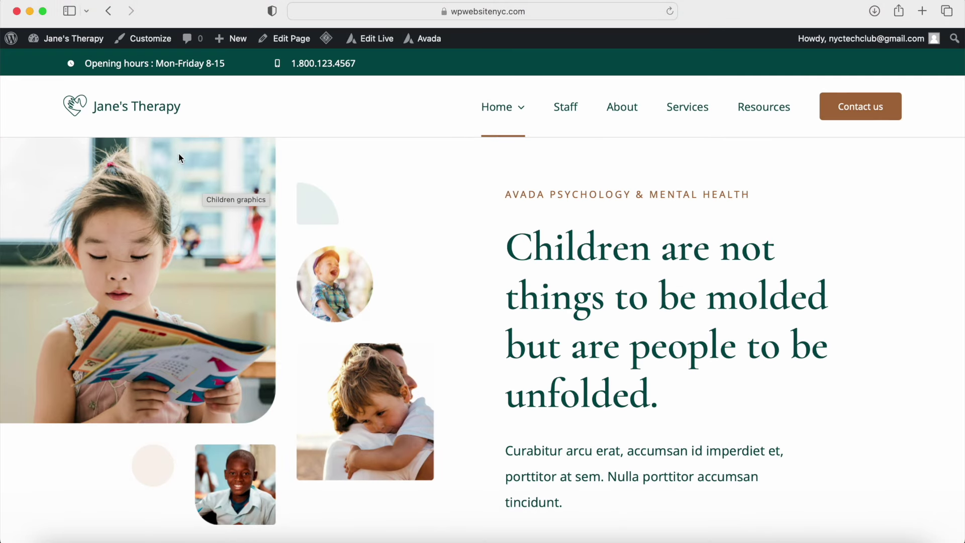
pyautogui.moveTo(71, 42)
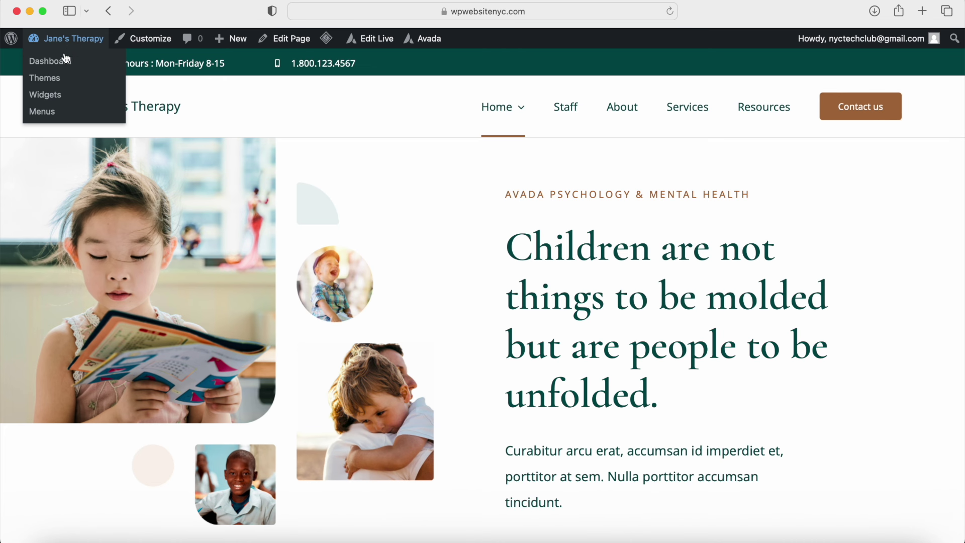
# Step: Return to the WordPress admin dashboard and go to the Avada dashboard
pyautogui.click(54, 62)
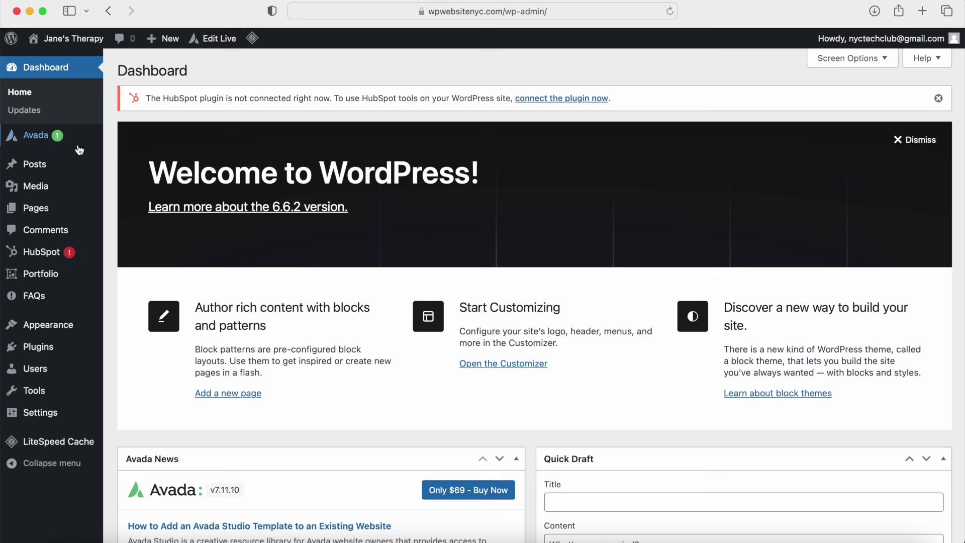
pyautogui.moveTo(52, 144)
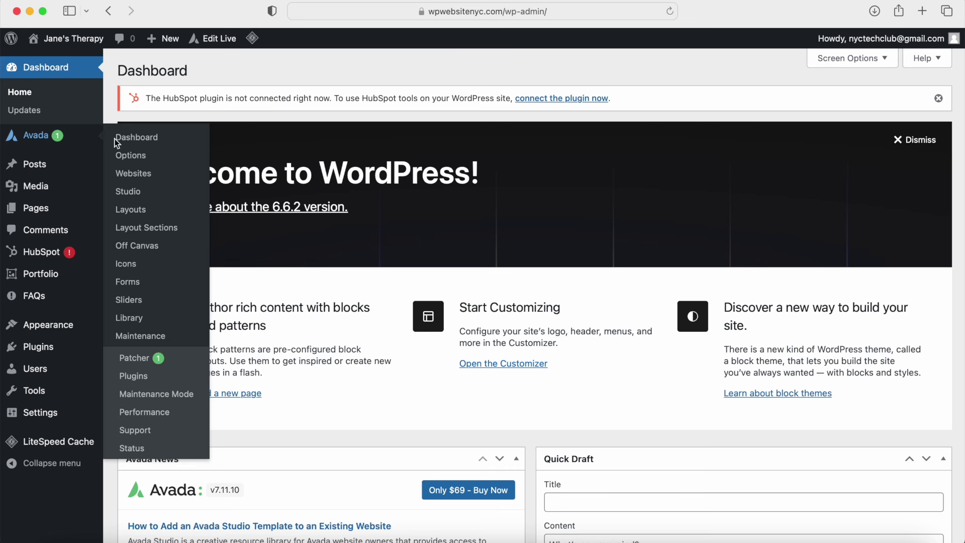
pyautogui.click(141, 140)
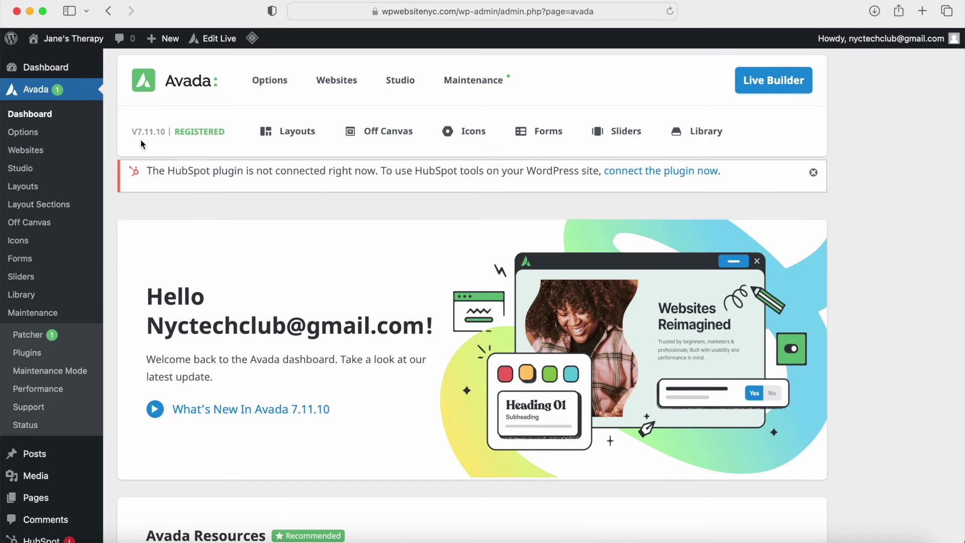
# Step: Review the Avada Layouts cards (Global, Page, Alternate page, Search, 404), then open the live site in a new tab
pyautogui.moveTo(301, 137)
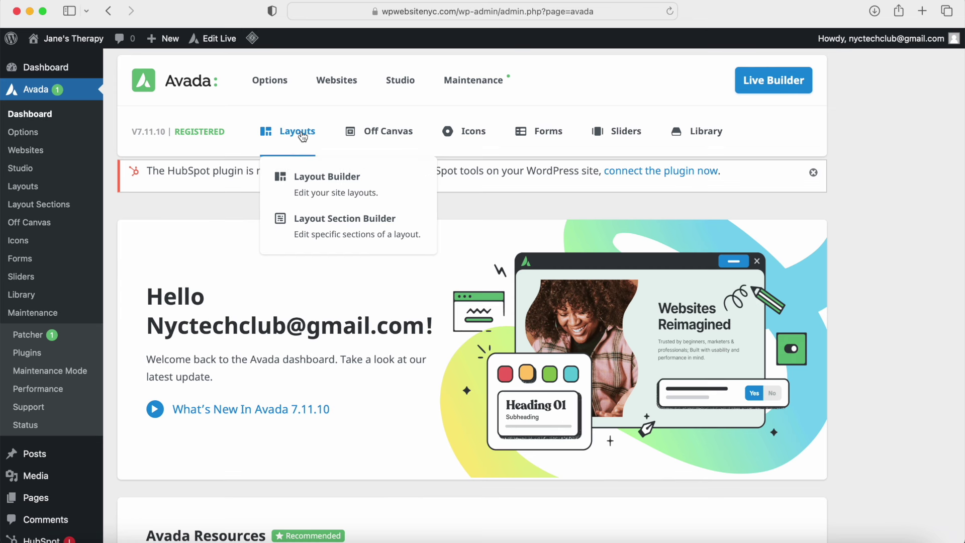
pyautogui.click(302, 136)
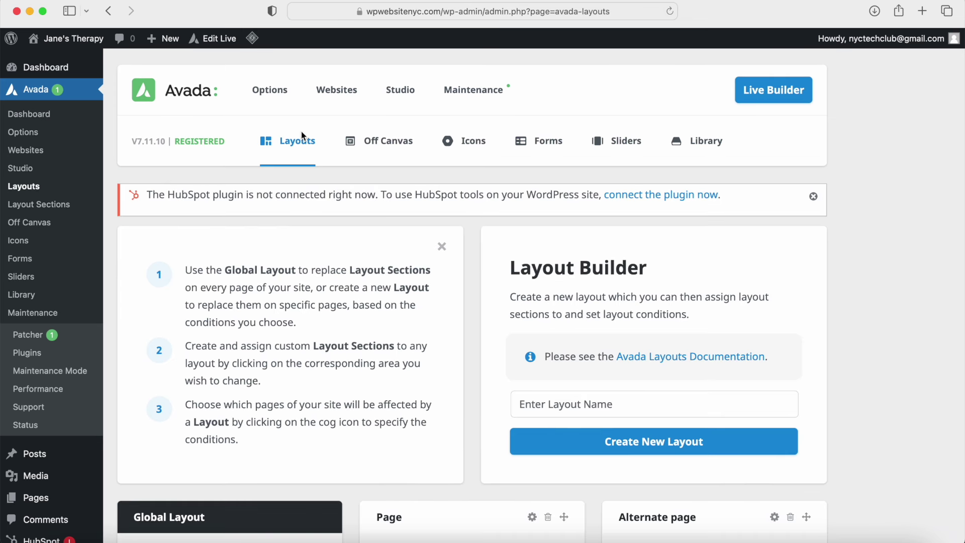
pyautogui.moveTo(300, 132)
pyautogui.scroll(-6, 292, 151)
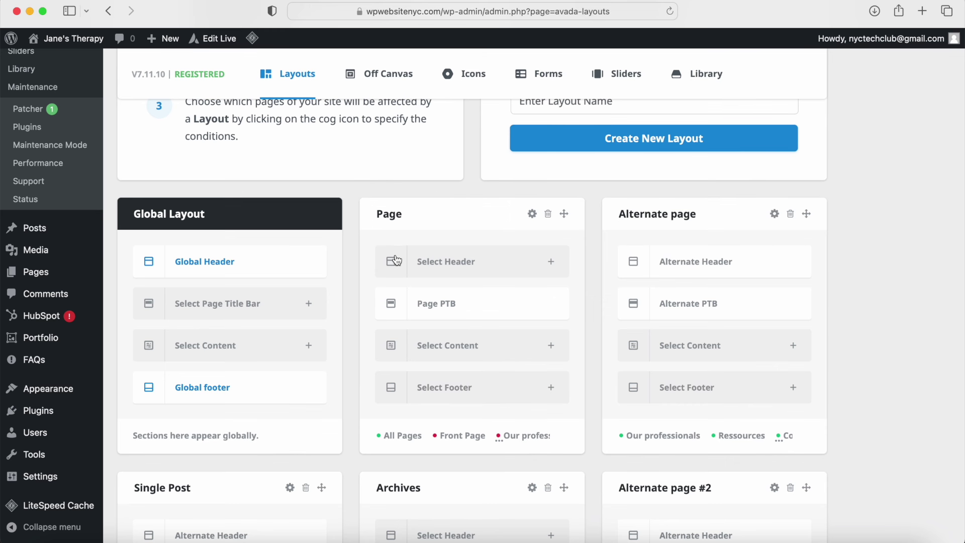
pyautogui.scroll(-4, 653, 259)
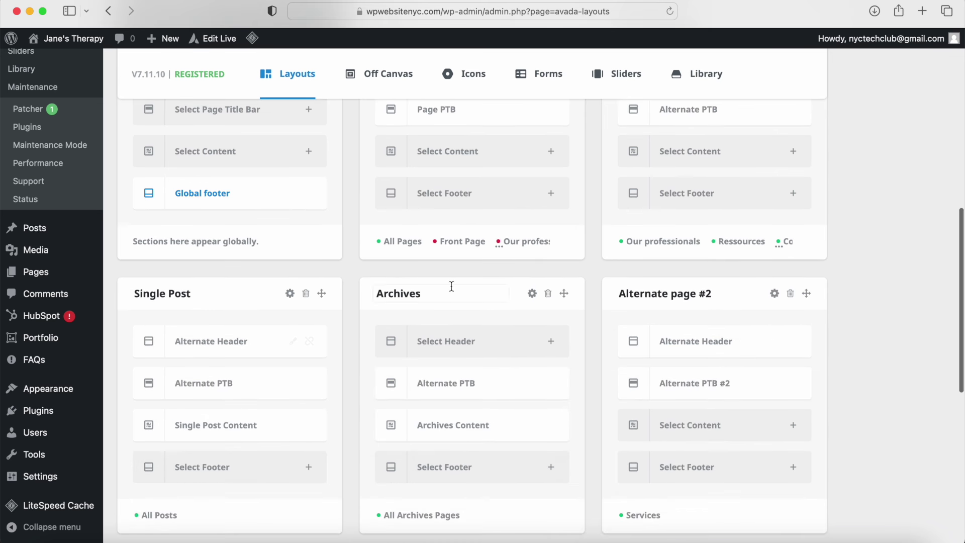
pyautogui.scroll(-6, 468, 373)
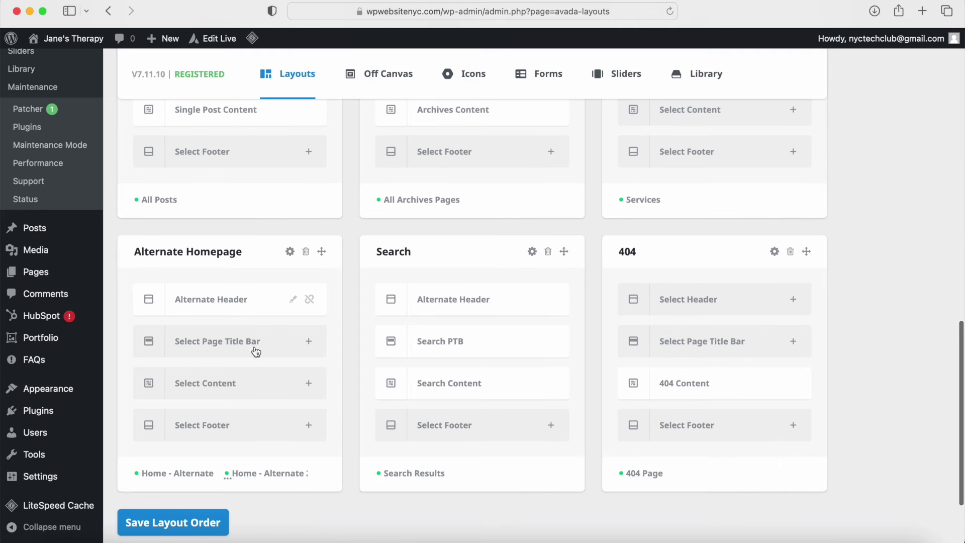
pyautogui.moveTo(316, 308)
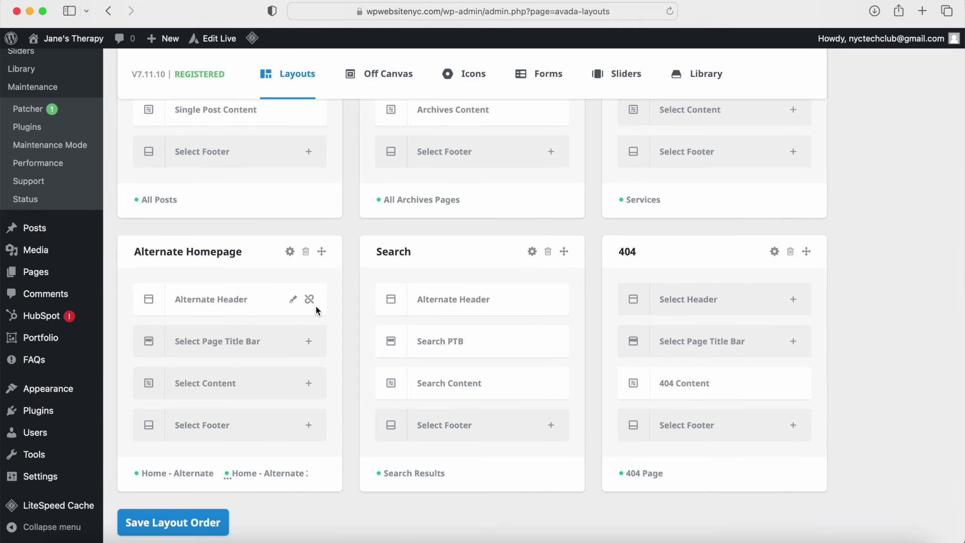
pyautogui.moveTo(467, 372)
pyautogui.scroll(10, 468, 372)
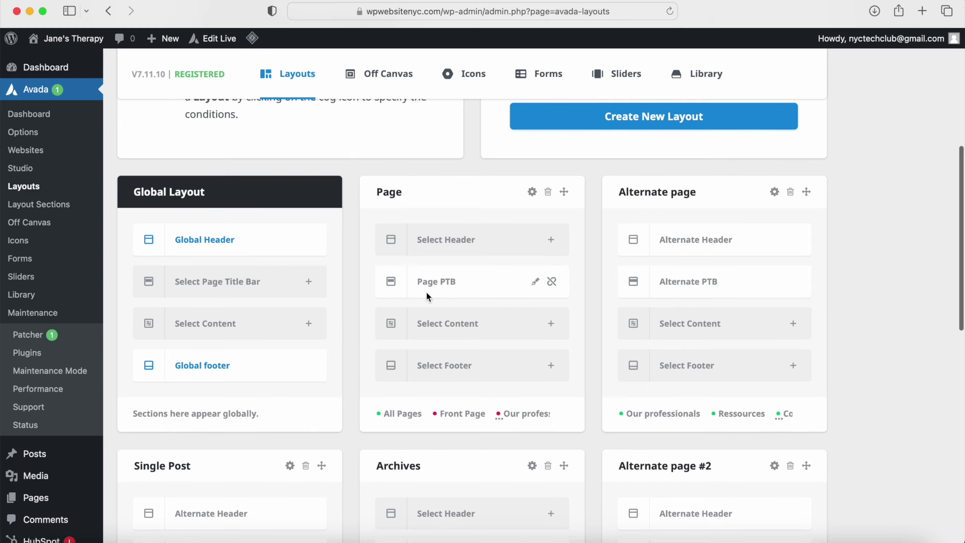
pyautogui.moveTo(258, 260)
pyautogui.moveTo(84, 44)
pyautogui.keyDown('super'); pyautogui.click(77, 64); pyautogui.keyUp('super')
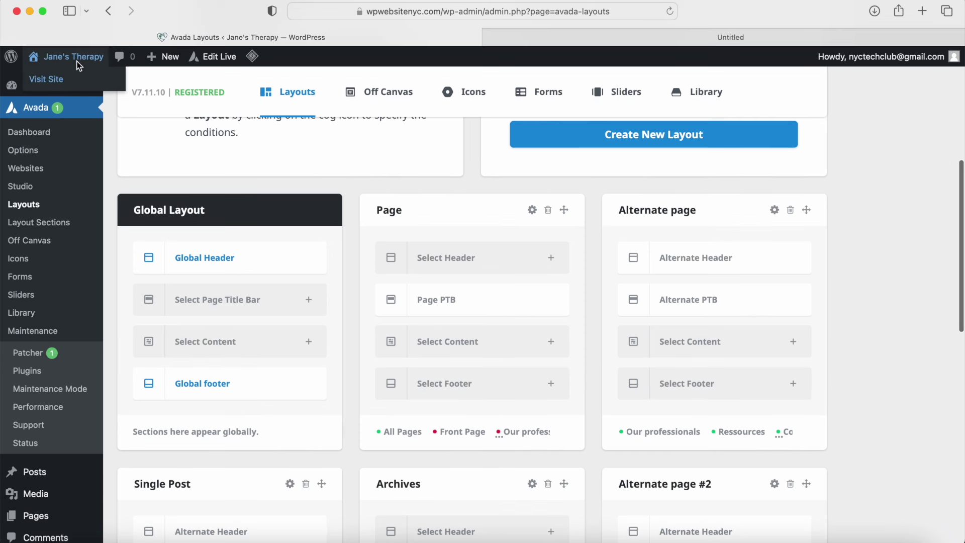
# Step: Check the homepage in the new tab, return to the Layouts tab, and open the Global Header for editing
pyautogui.click(580, 38)
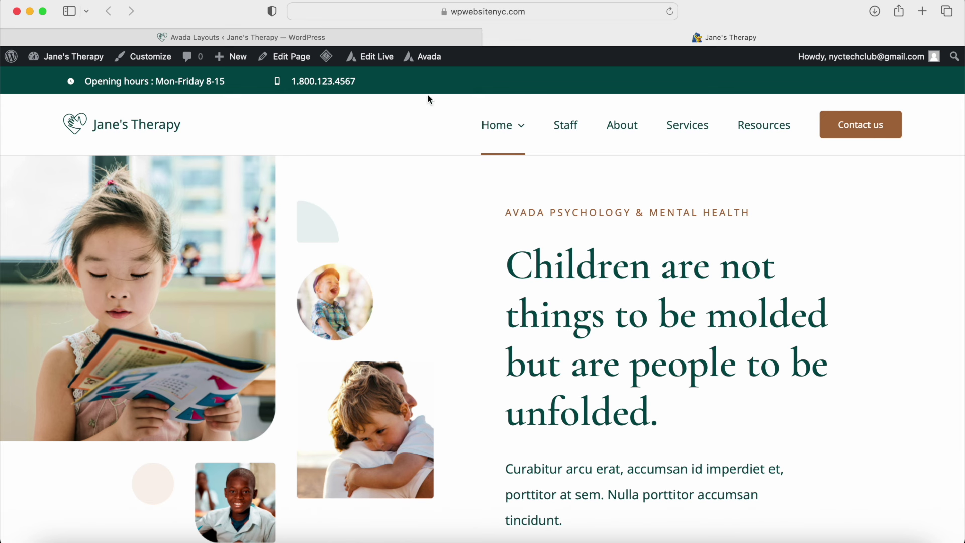
pyautogui.click(415, 38)
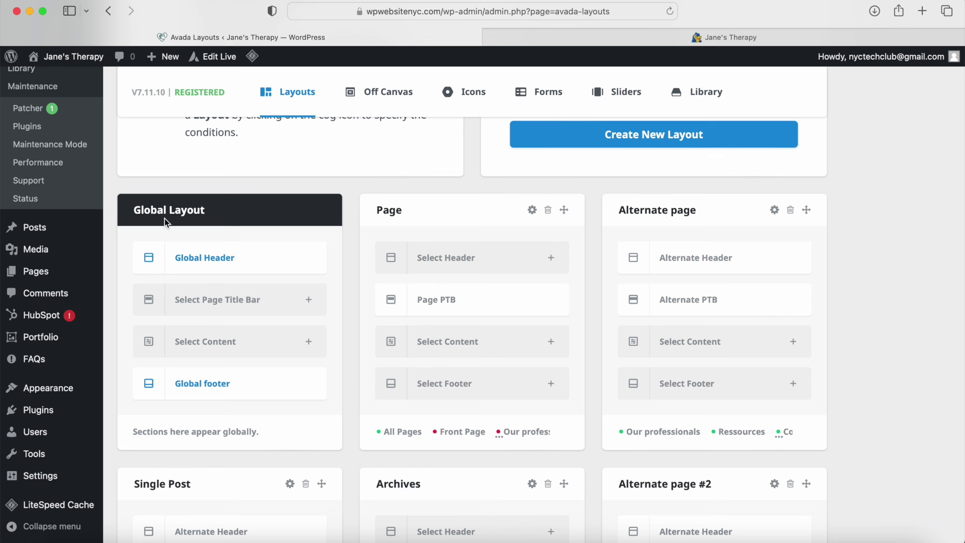
pyautogui.moveTo(206, 255)
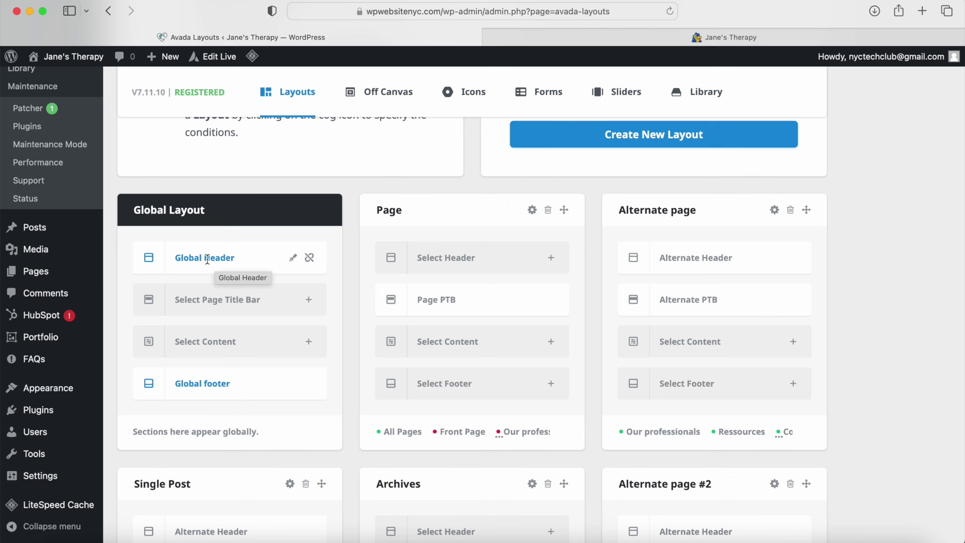
pyautogui.click(294, 260)
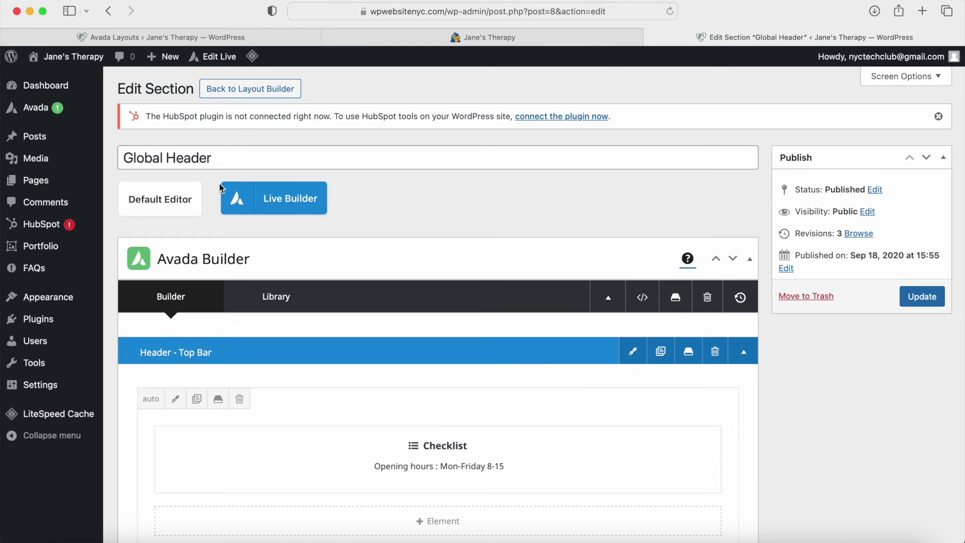
# Step: In Avada Builder, collapse the Global Header's Header - Top Bar container to reveal Logo + Nav
pyautogui.scroll(-1, 241, 318)
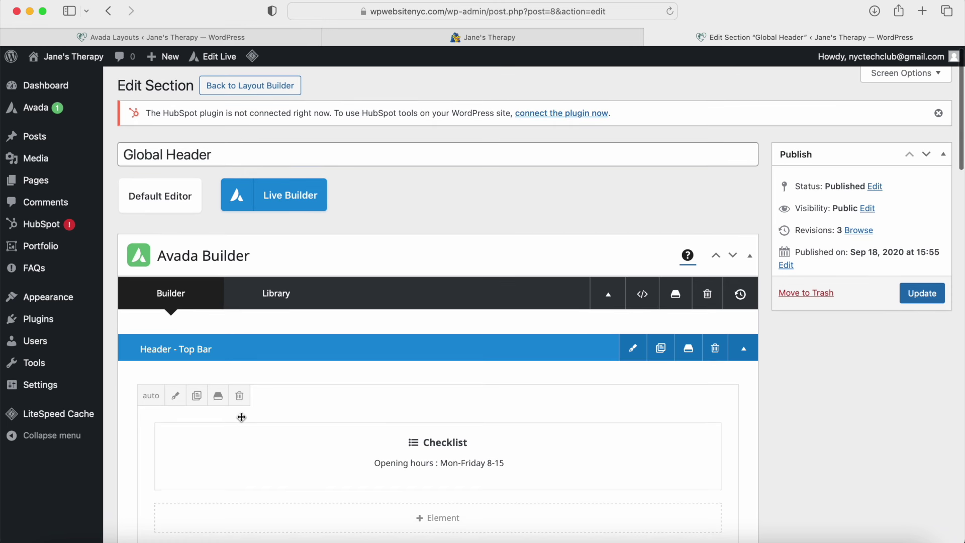
pyautogui.scroll(-5, 321, 349)
pyautogui.moveTo(370, 231)
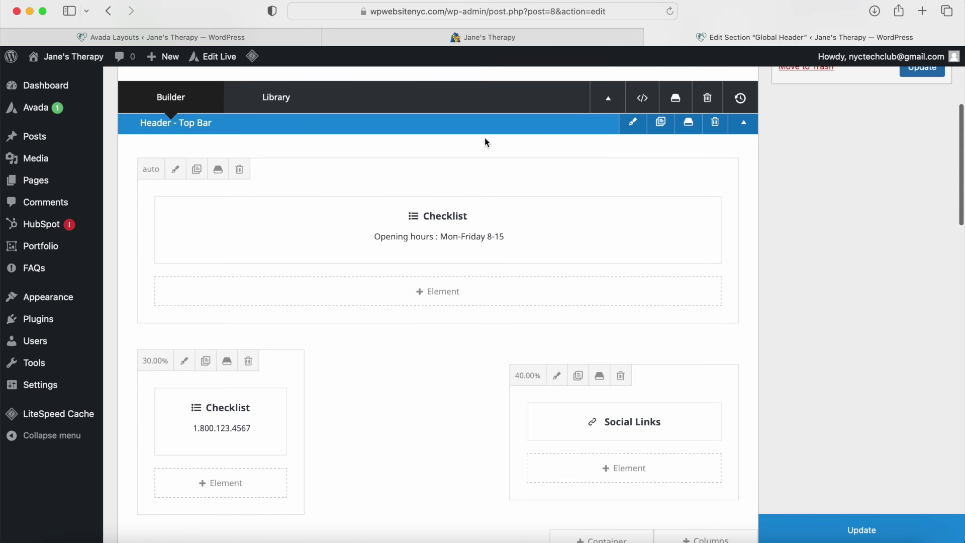
pyautogui.click(743, 126)
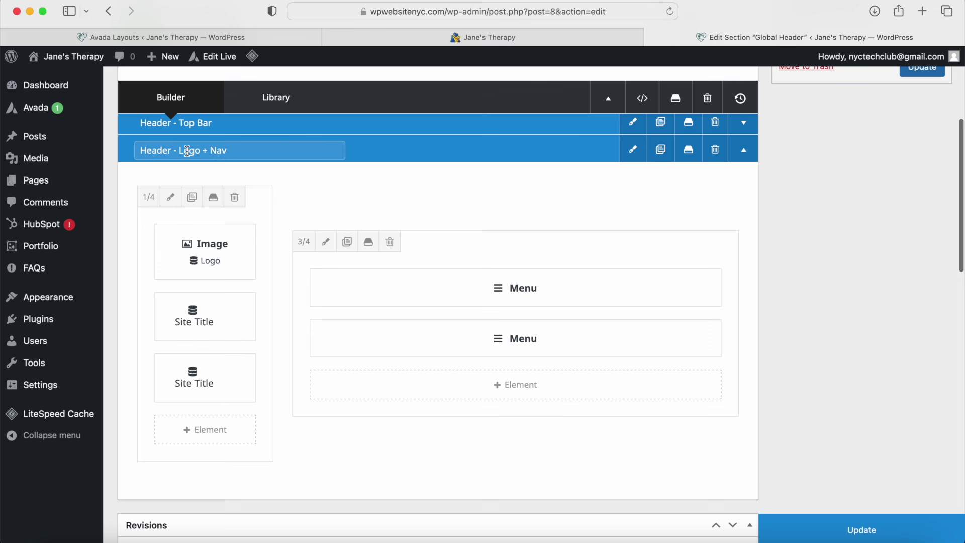
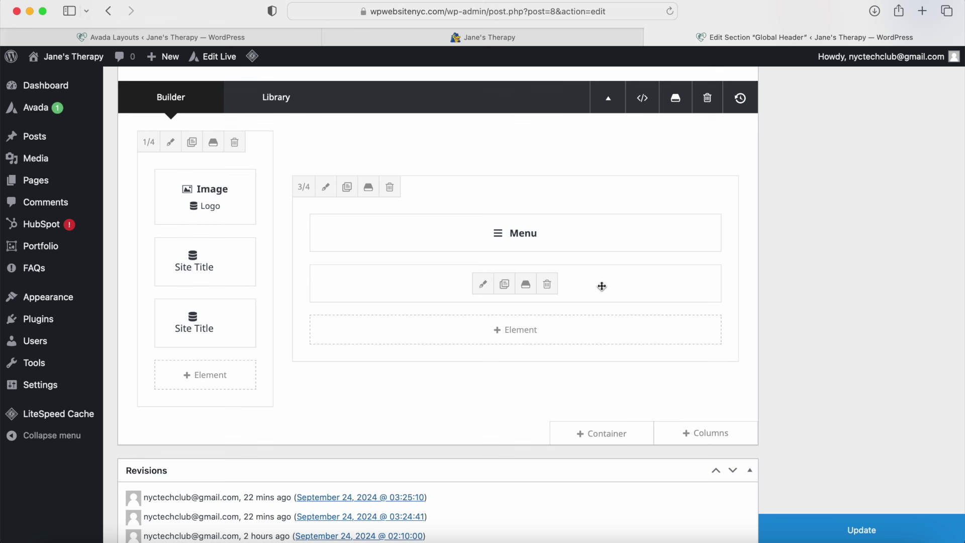
# Step: Move the second Menu element above the first and review the top Menu's Element Visibility, leaving it unchanged
pyautogui.moveTo(602, 286); pyautogui.dragTo(446, 250)
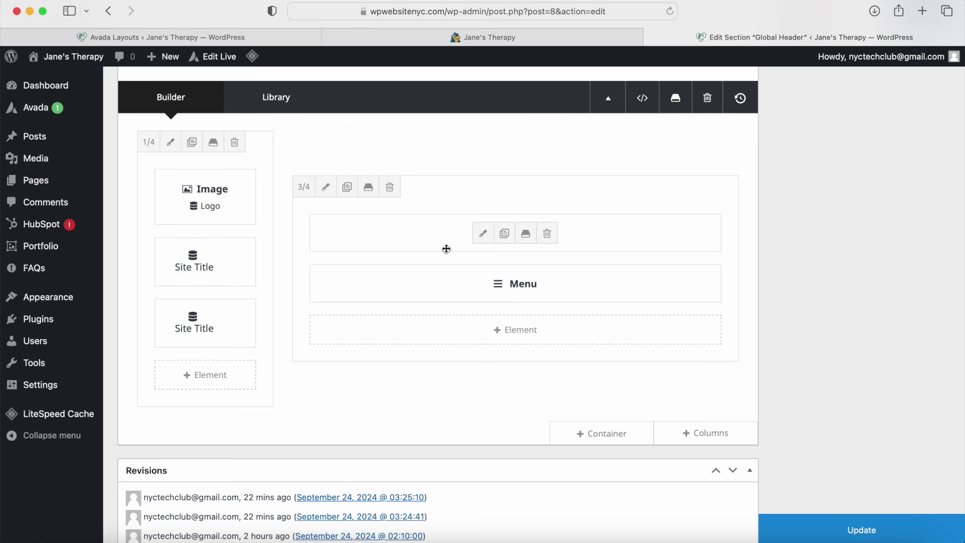
pyautogui.click(484, 235)
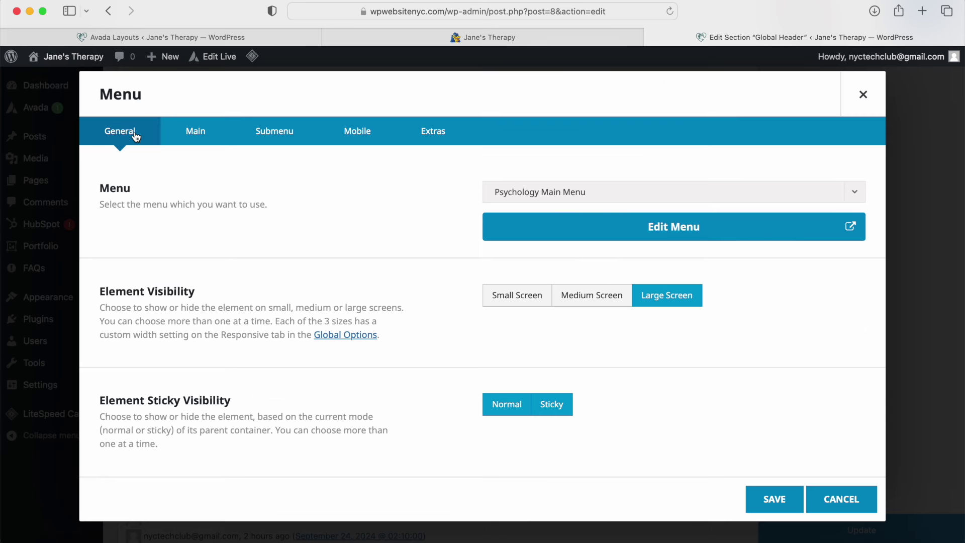
pyautogui.moveTo(101, 294); pyautogui.dragTo(200, 295)
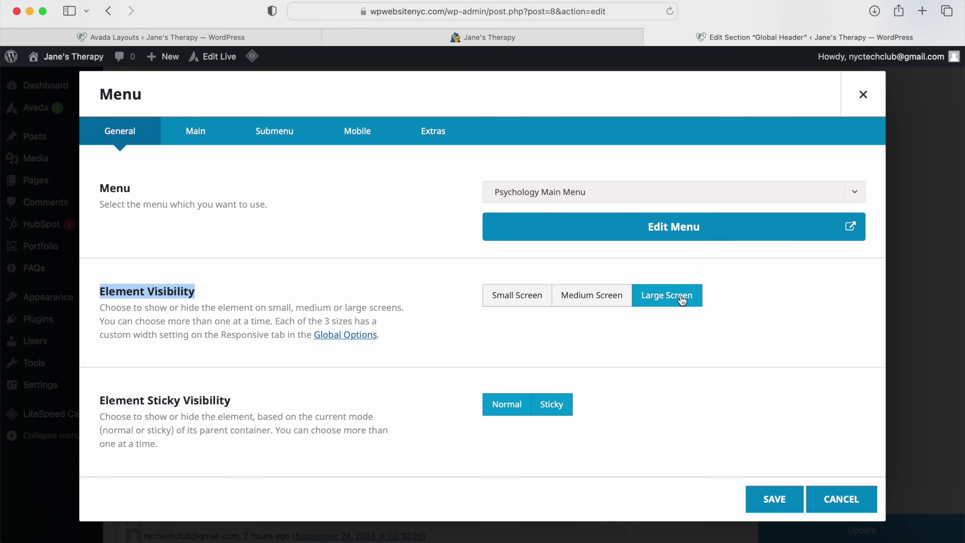
pyautogui.click(523, 304)
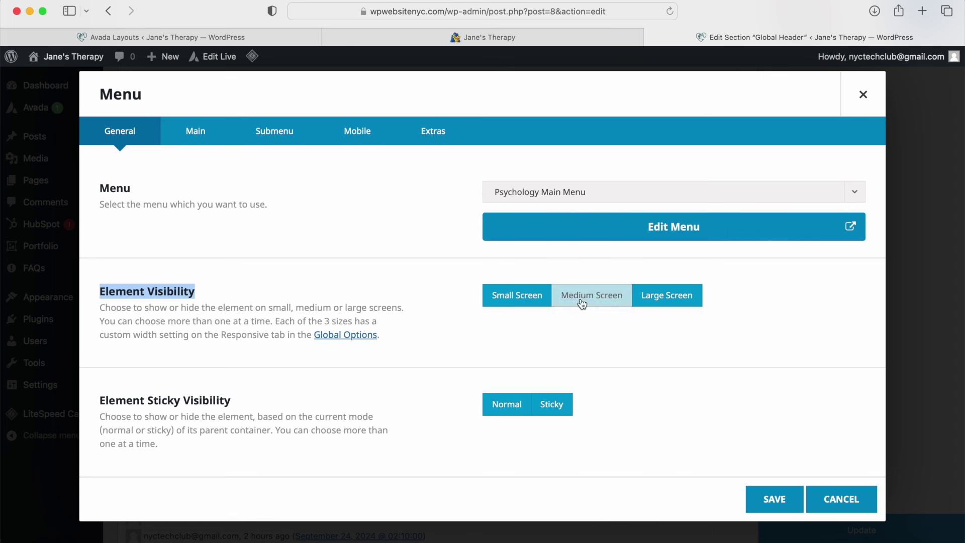
pyautogui.click(528, 301)
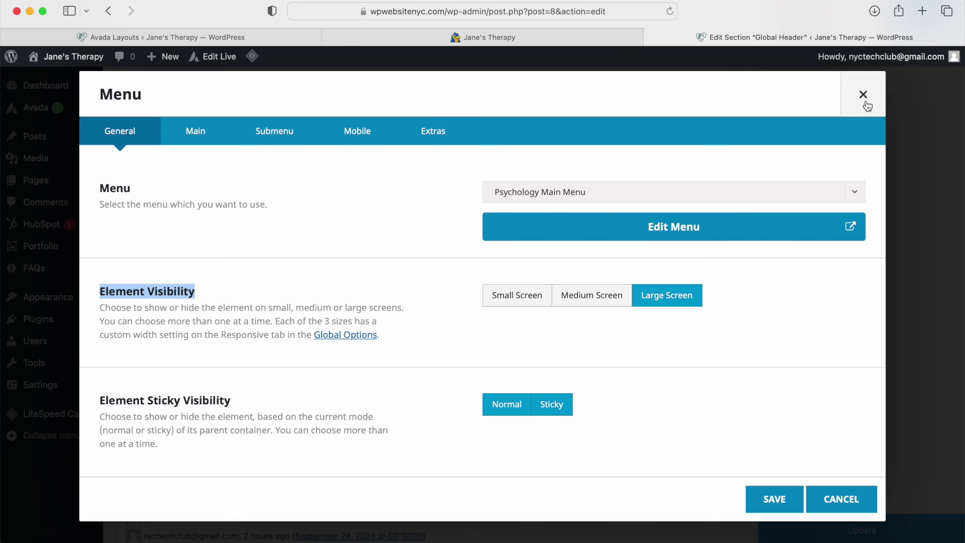
pyautogui.click(863, 96)
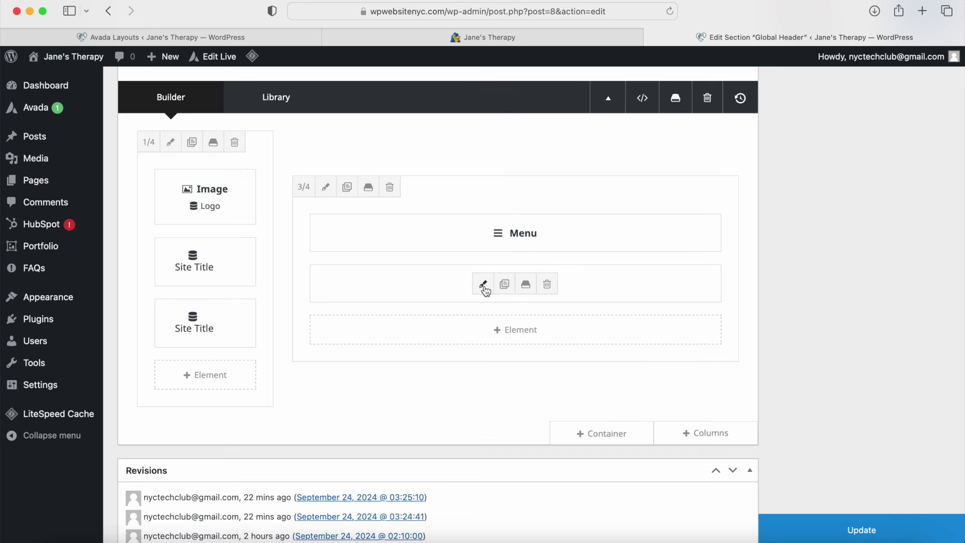
# Step: Review the second Menu element's Element Visibility settings without making changes
pyautogui.click(483, 285)
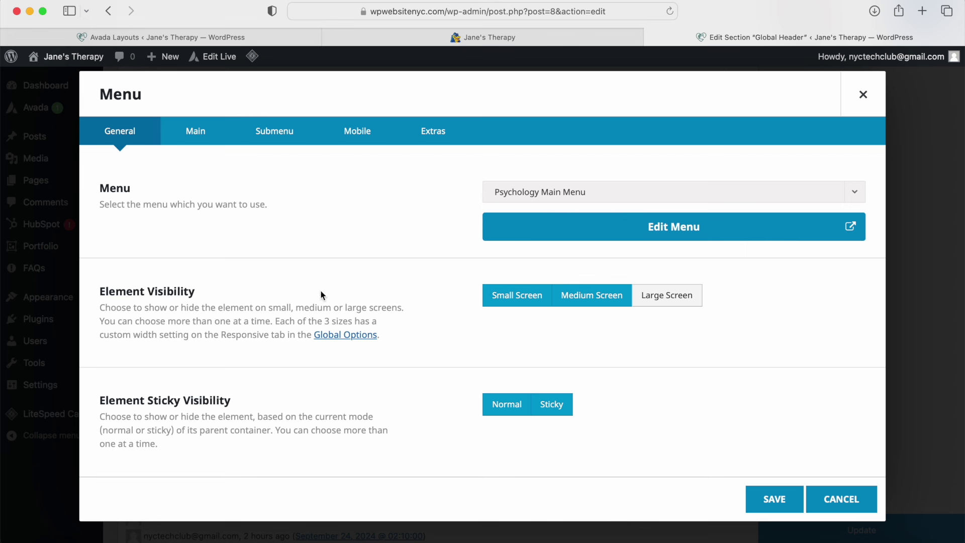
pyautogui.moveTo(101, 292); pyautogui.dragTo(191, 268)
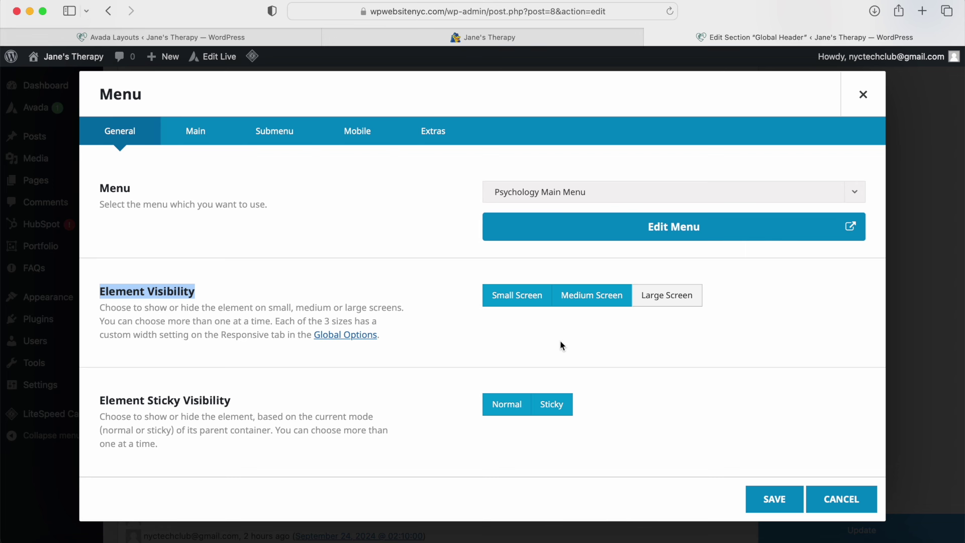
pyautogui.click(863, 95)
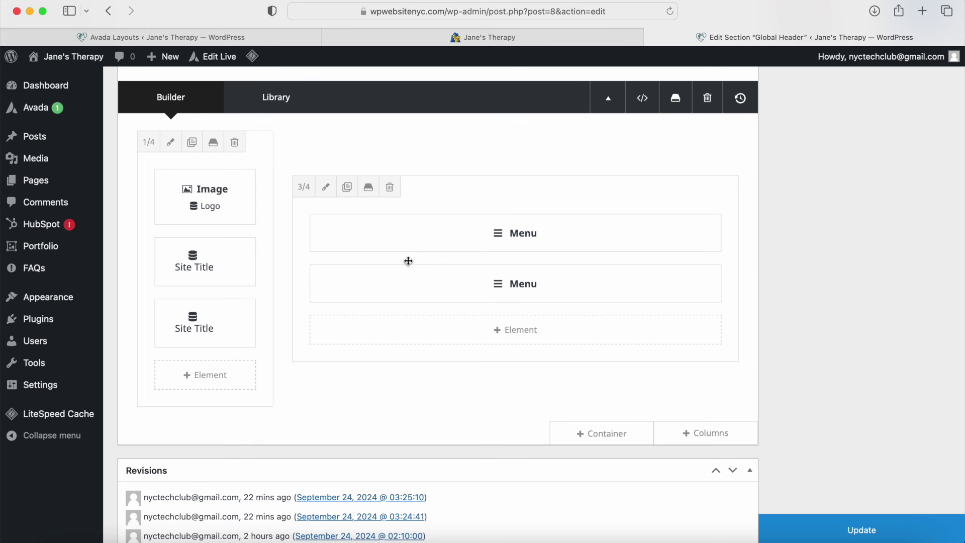
# Step: Switch the Global Header into the front-end Live Builder and confirm the redirect
pyautogui.scroll(5, 382, 302)
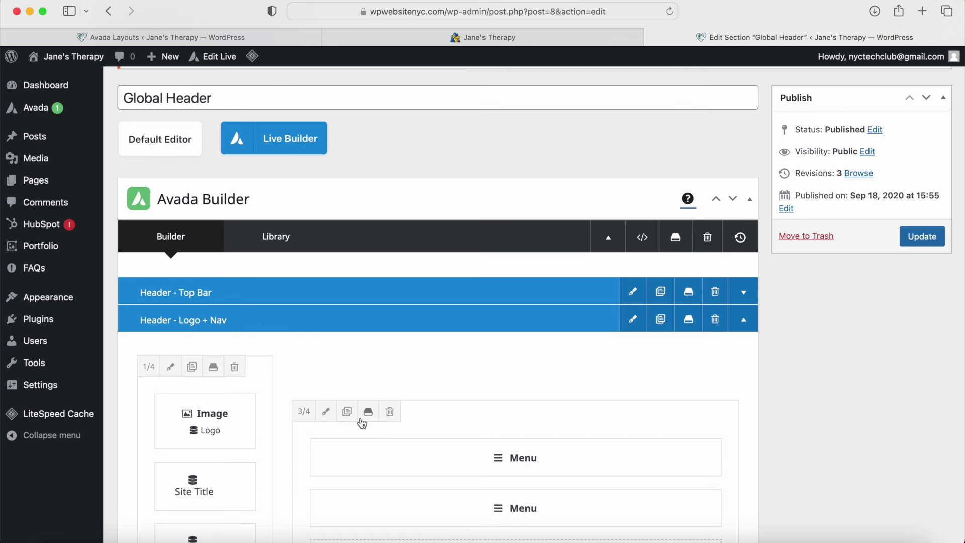
pyautogui.scroll(-3, 388, 470)
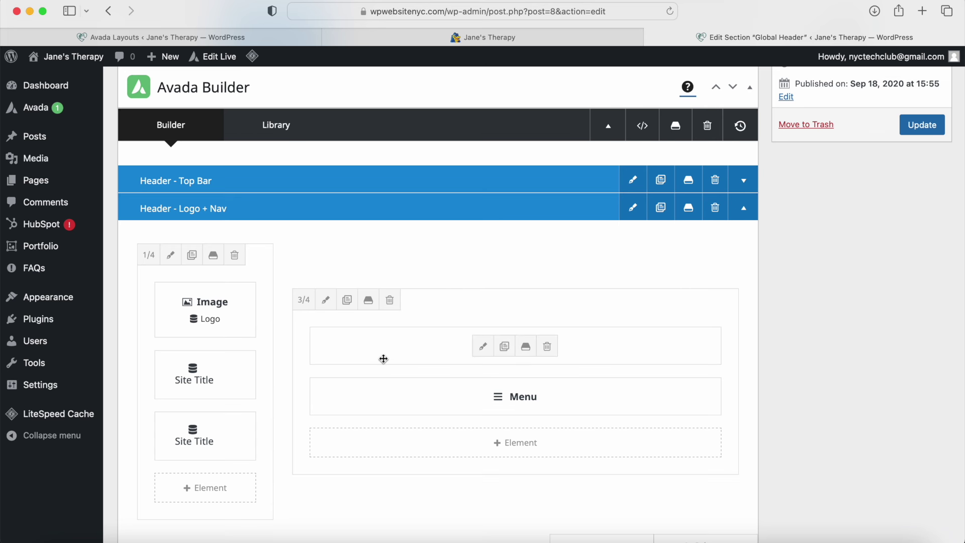
pyautogui.scroll(4, 384, 359)
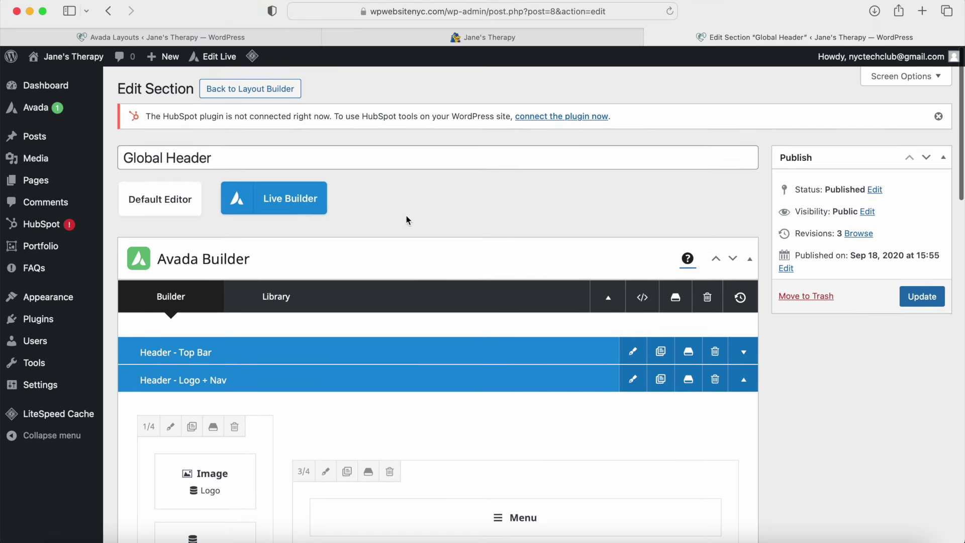
pyautogui.click(290, 203)
pyautogui.click(608, 300)
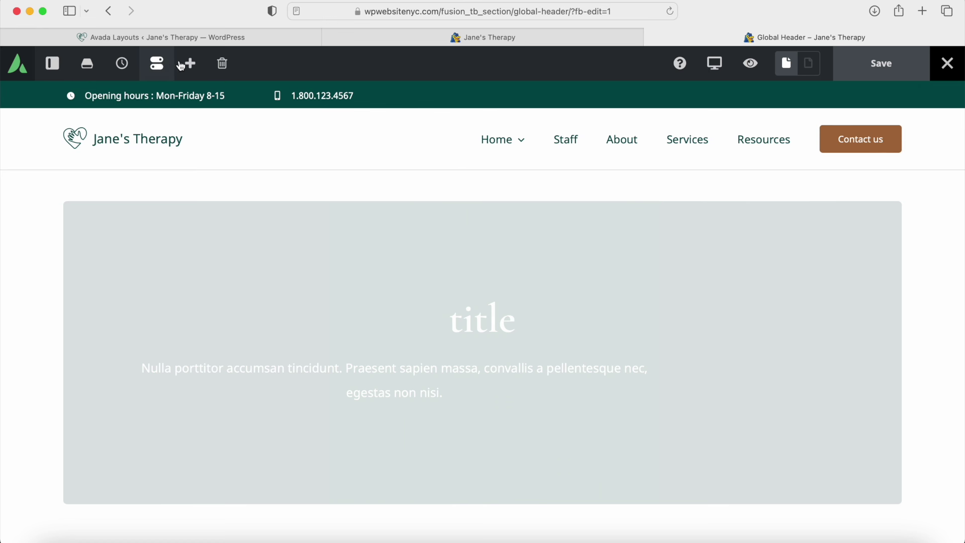
# Step: Show the side panel, view the Layout Section Options, then switch to the Navigator tree
pyautogui.click(50, 74)
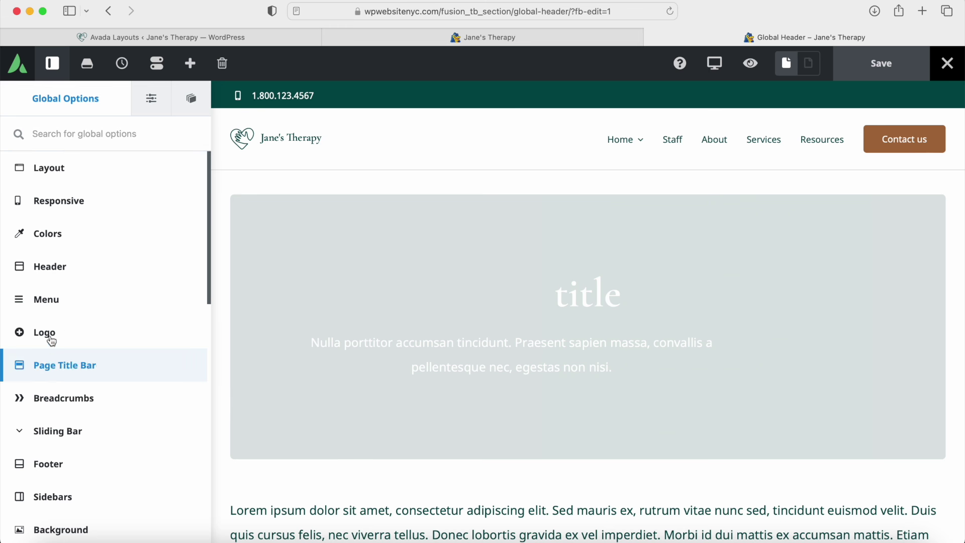
pyautogui.click(149, 98)
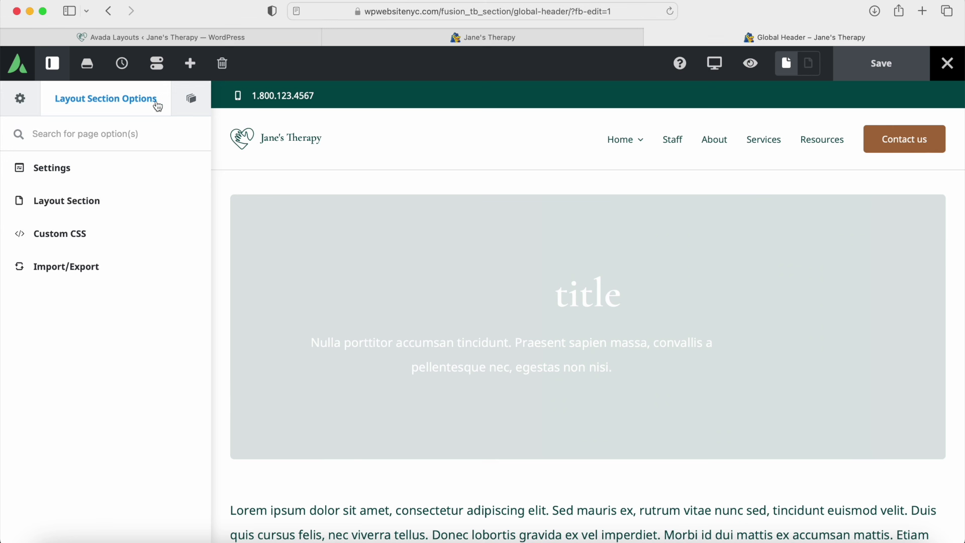
pyautogui.click(191, 101)
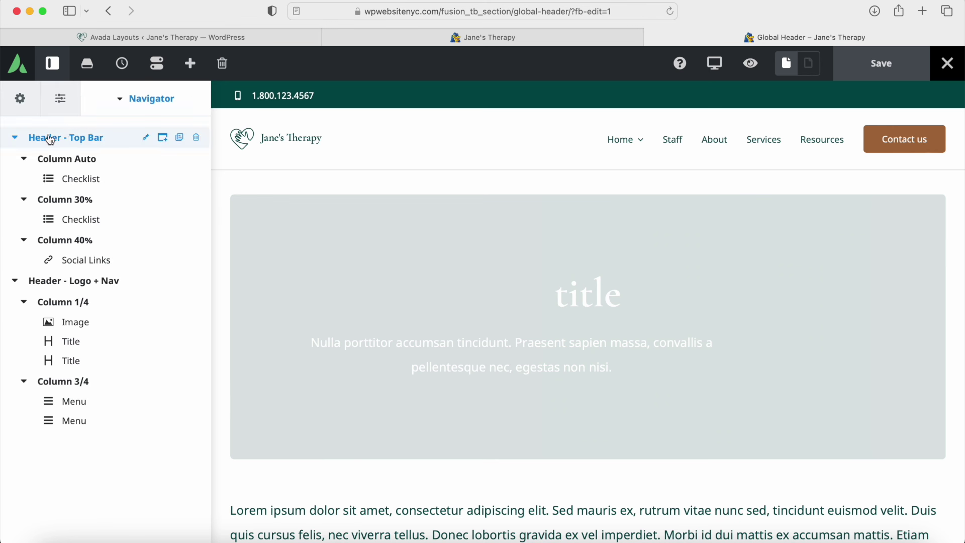
# Step: Collapse and re-expand the Header - Top Bar and Header - Logo + Nav rows
pyautogui.click(15, 138)
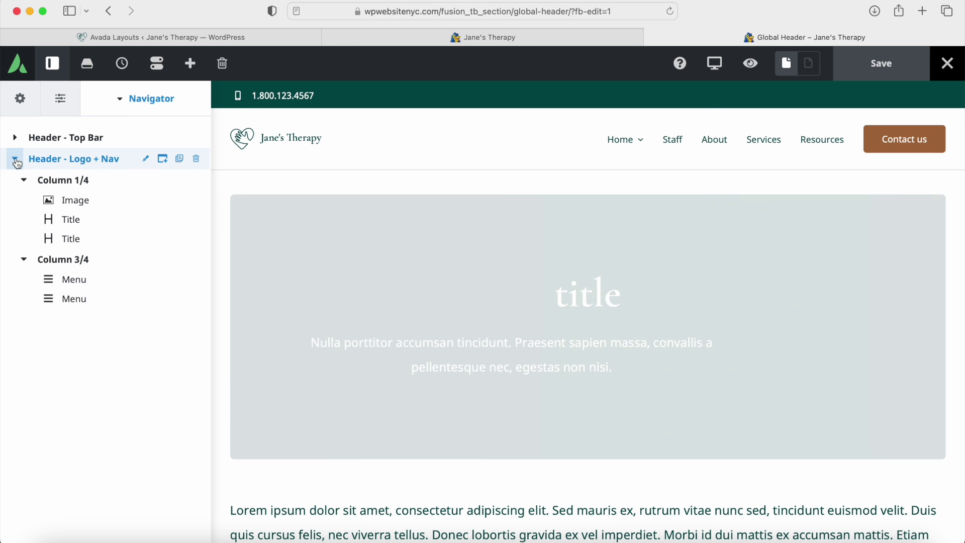
pyautogui.click(16, 161)
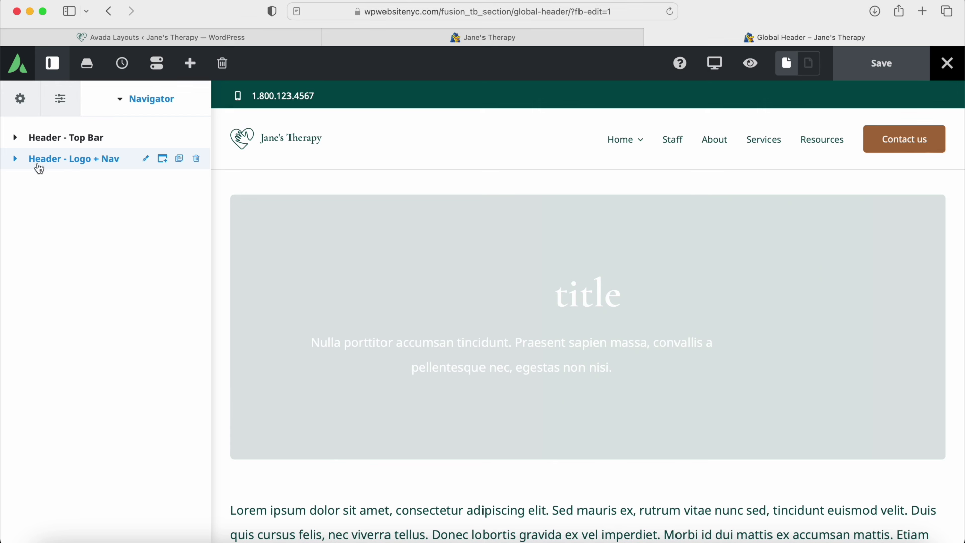
pyautogui.click(16, 159)
pyautogui.click(15, 139)
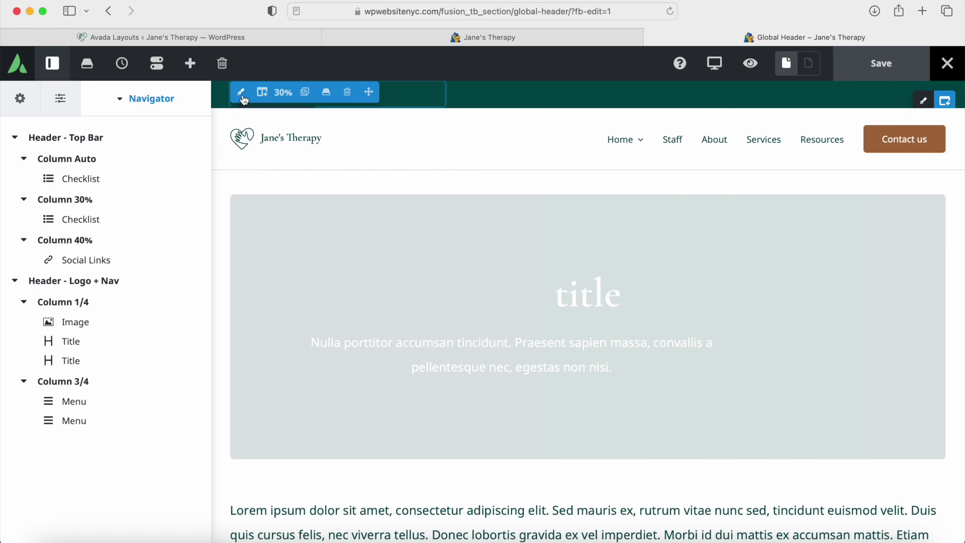
pyautogui.moveTo(246, 99)
# Step: Open the top bar's 30% column settings and review its Design width of 30.00
pyautogui.click(241, 96)
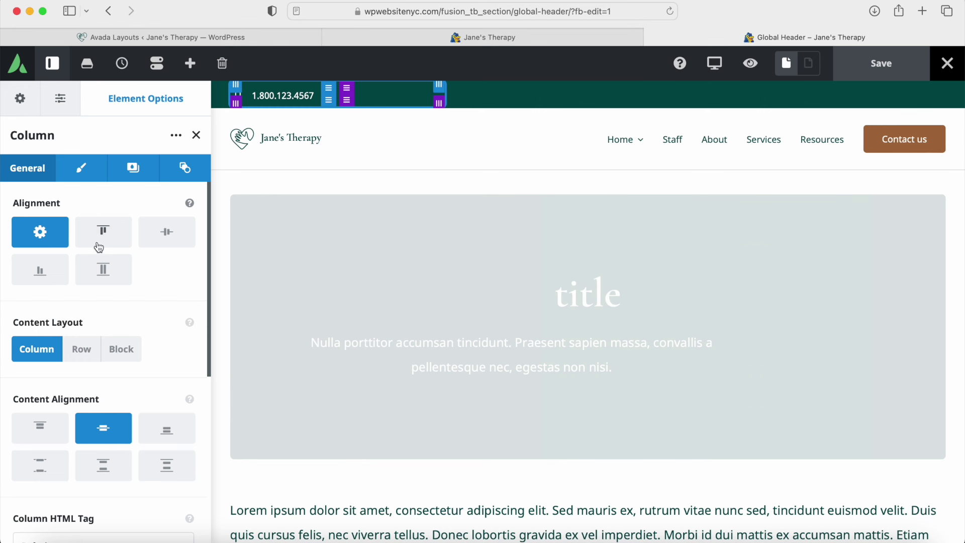
pyautogui.scroll(-1, 104, 285)
pyautogui.scroll(-3, 104, 285)
pyautogui.scroll(-5, 103, 347)
pyautogui.scroll(5, 97, 352)
pyautogui.scroll(-1, 97, 403)
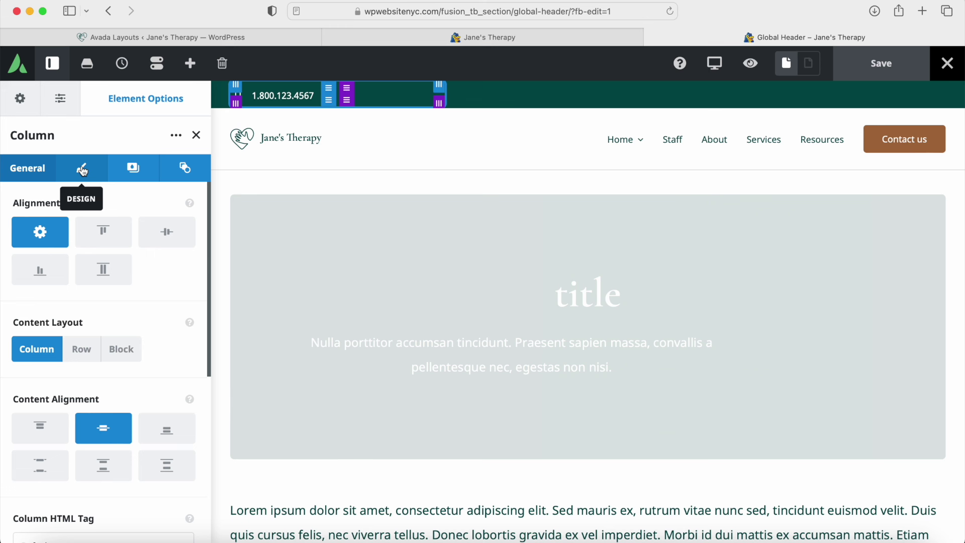
pyautogui.click(82, 170)
pyautogui.click(33, 228)
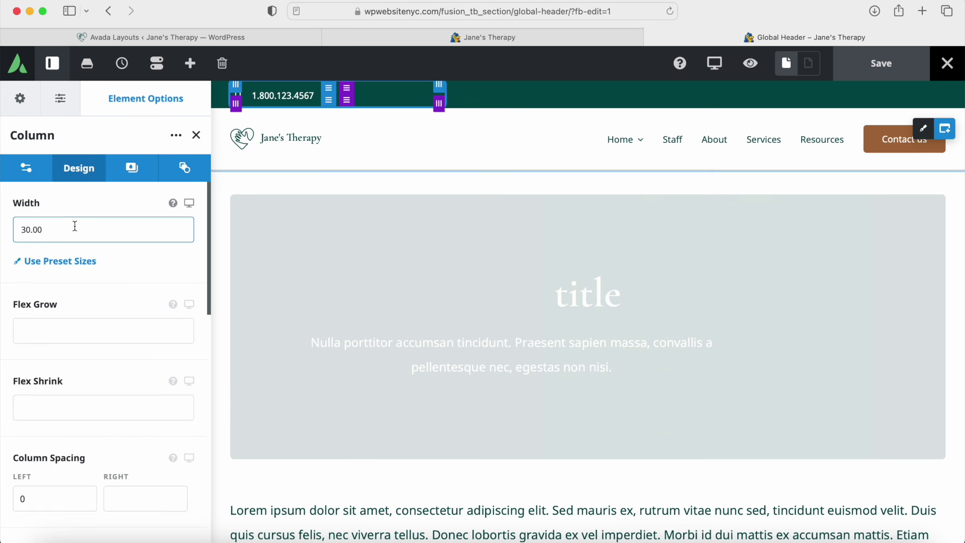
pyautogui.scroll(-5, 90, 239)
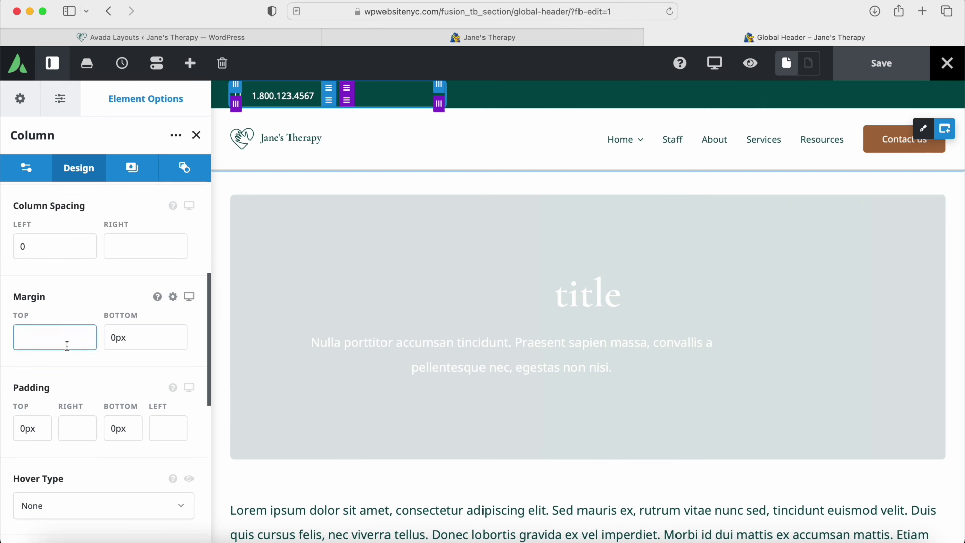
pyautogui.scroll(-8, 95, 430)
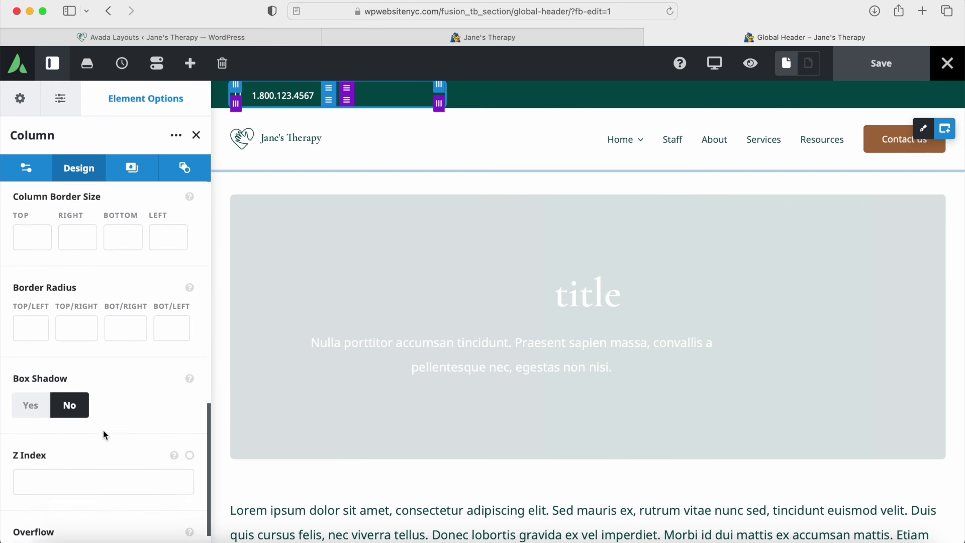
pyautogui.scroll(13, 122, 435)
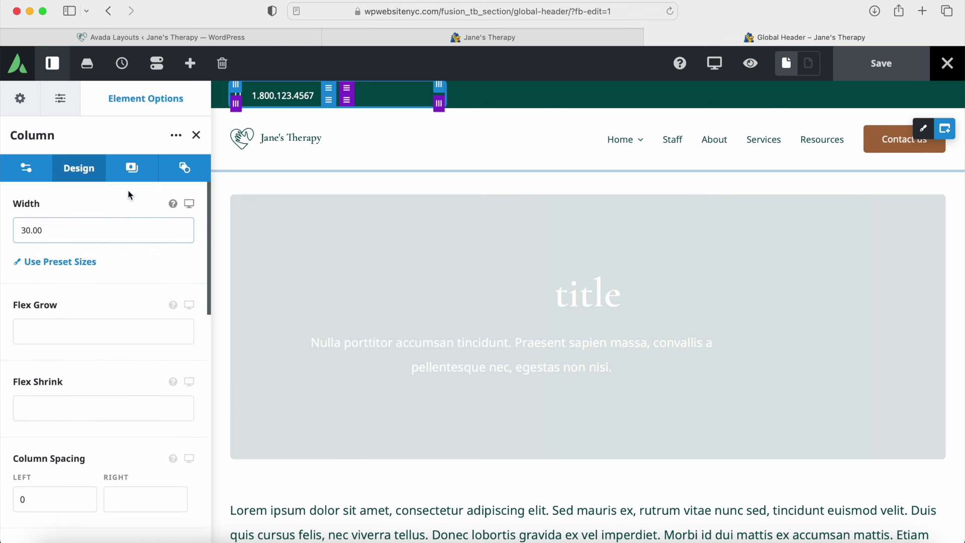
# Step: Preview the column's gradient, image and slider backgrounds, returning to the plain colour option
pyautogui.click(134, 169)
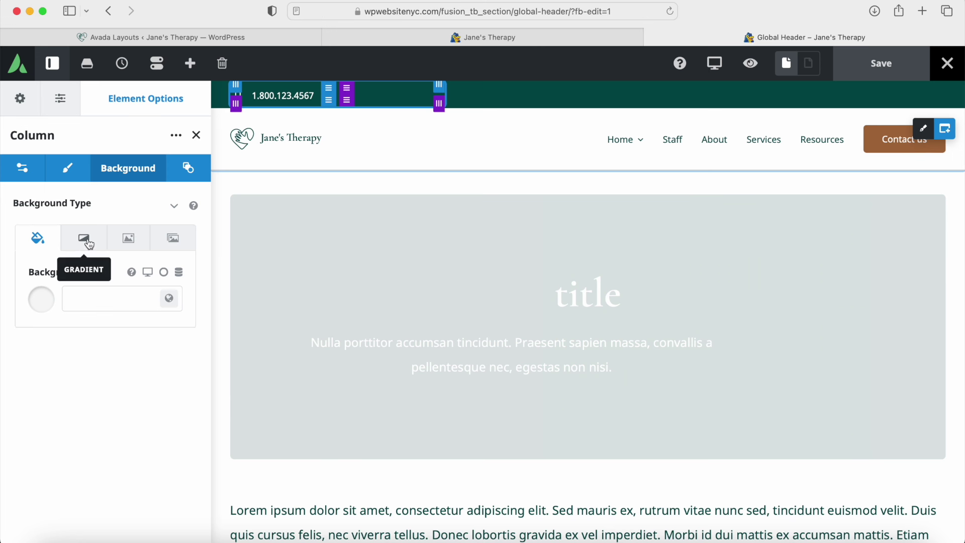
pyautogui.click(90, 244)
pyautogui.click(126, 240)
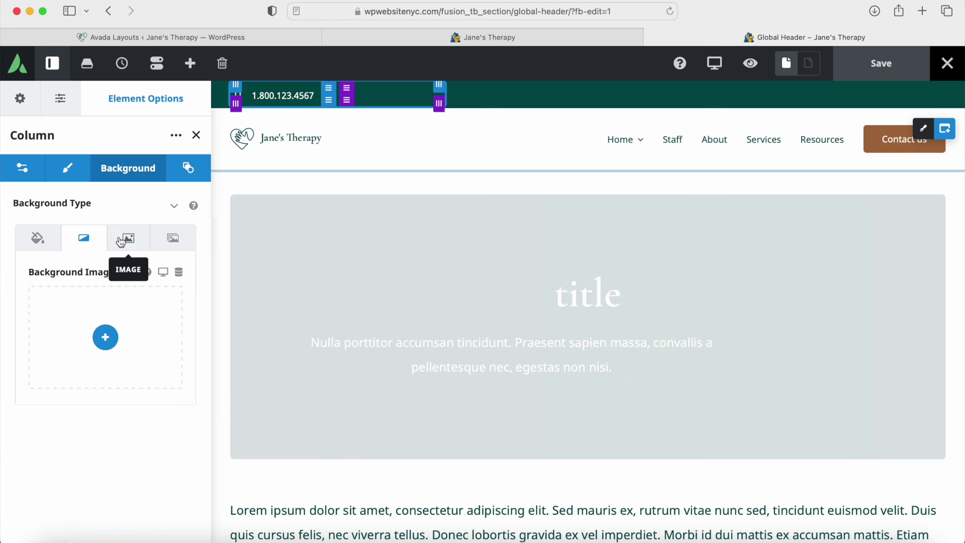
pyautogui.click(173, 241)
pyautogui.click(128, 242)
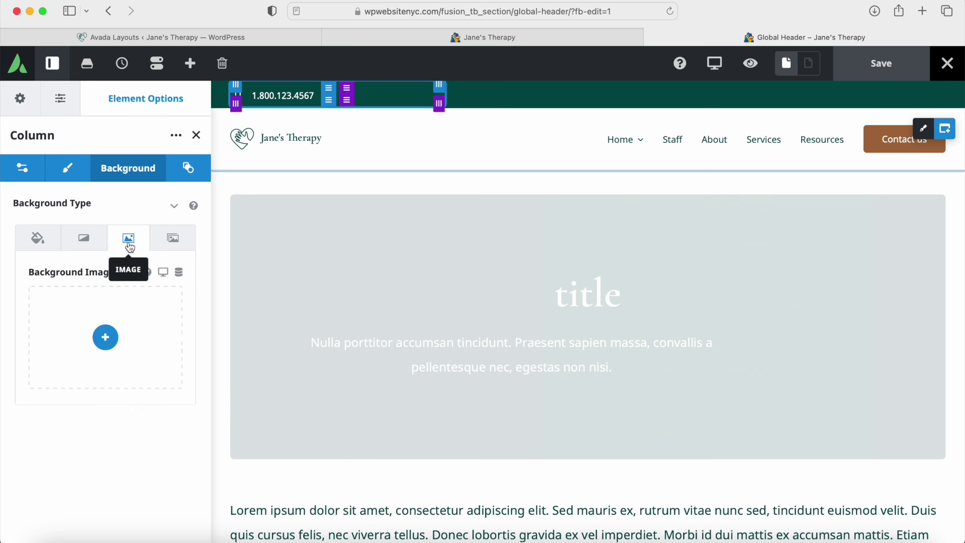
pyautogui.click(94, 245)
pyautogui.click(44, 251)
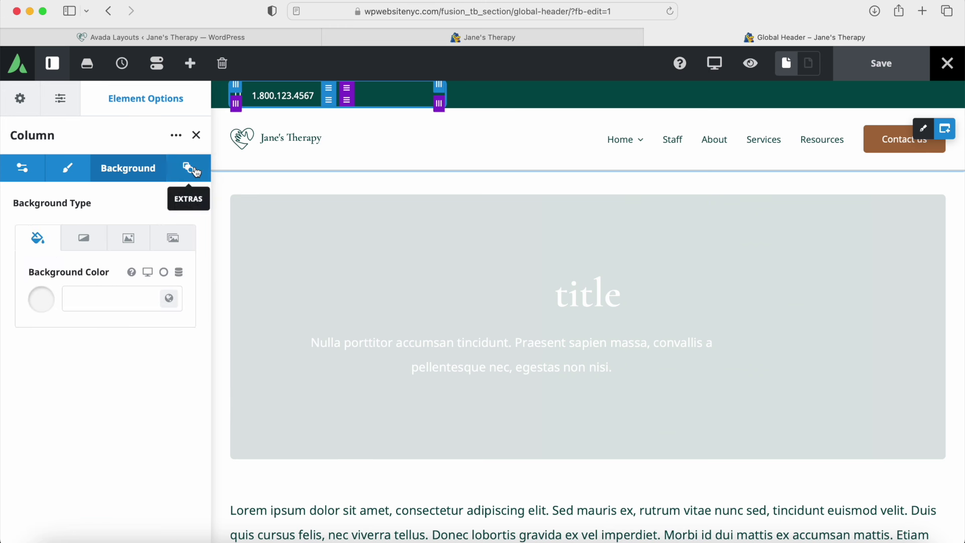
# Step: Review the column's Extras settings, then close the column panel
pyautogui.click(194, 171)
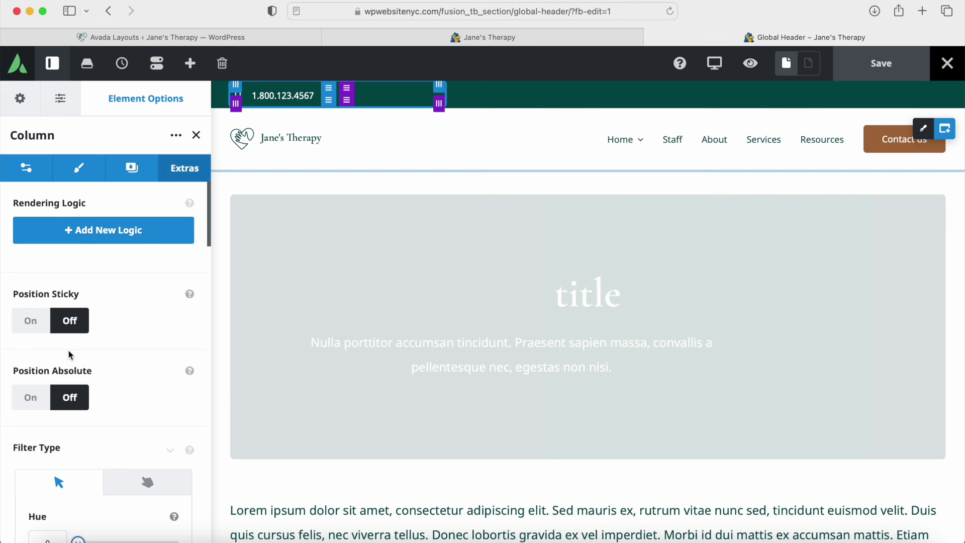
pyautogui.scroll(-8, 75, 357)
pyautogui.scroll(-4, 92, 350)
pyautogui.scroll(10, 92, 350)
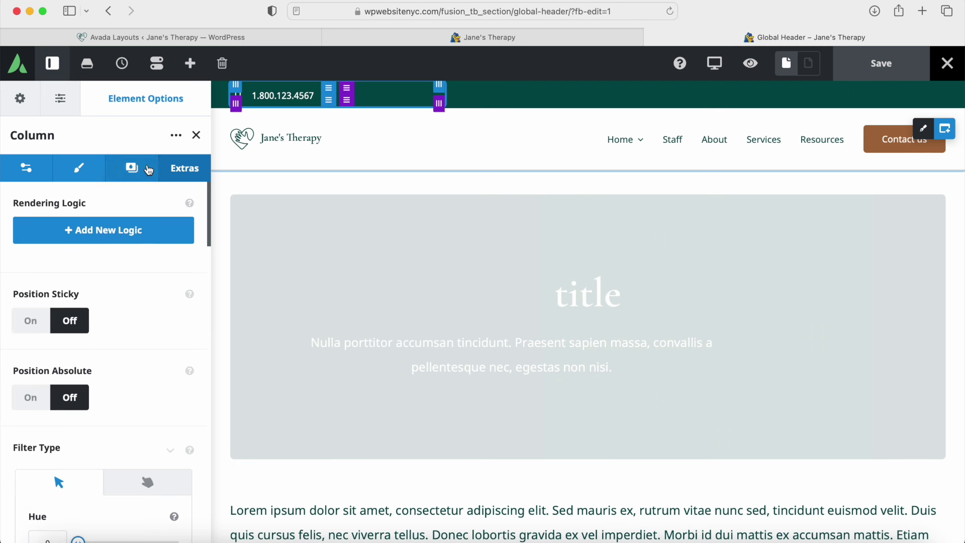
pyautogui.click(197, 136)
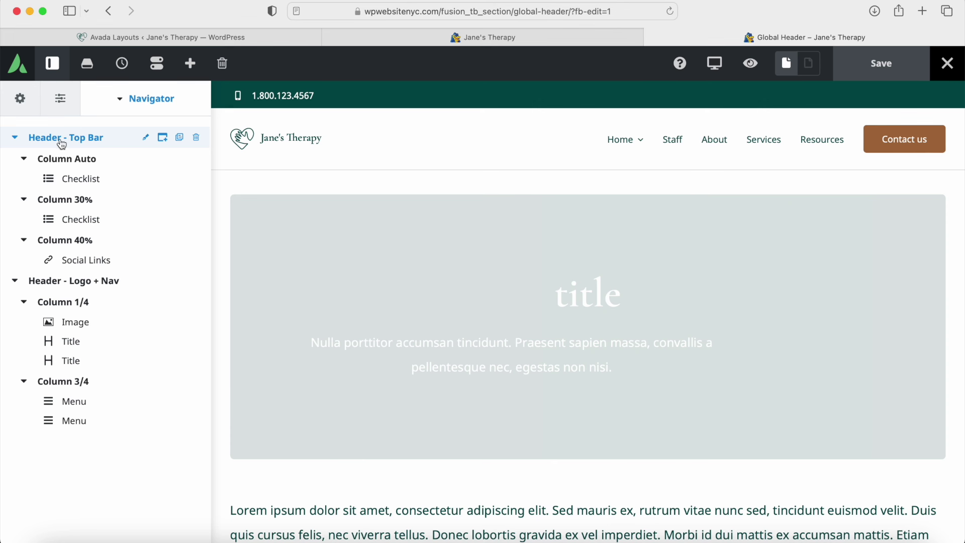
# Step: Try brown Color 5 and a custom colour on the top bar background, reverting to Color 7
pyautogui.click(143, 139)
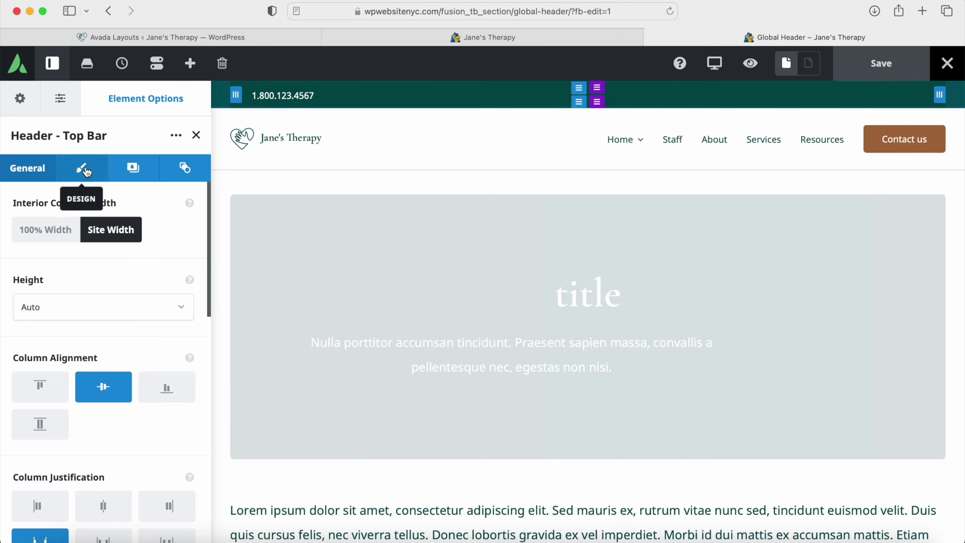
pyautogui.click(85, 171)
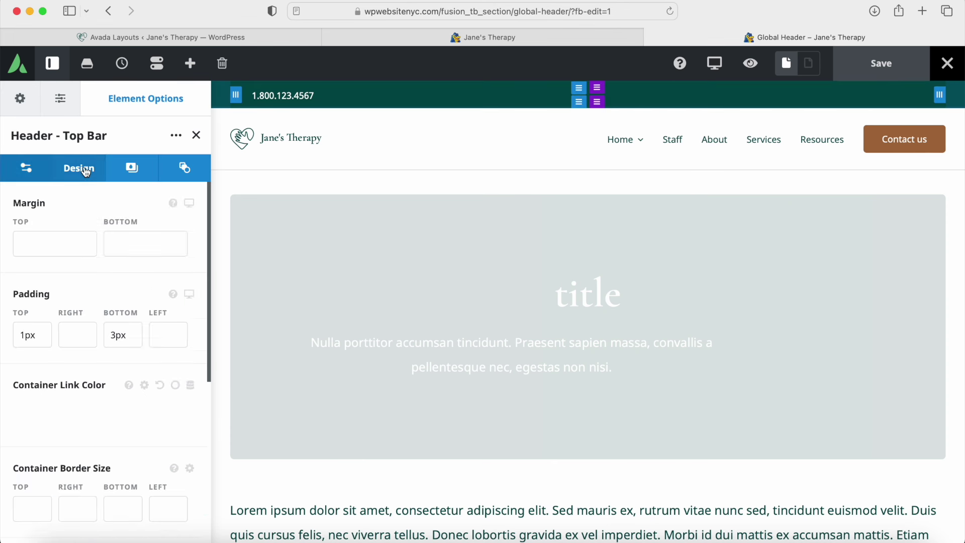
pyautogui.click(118, 172)
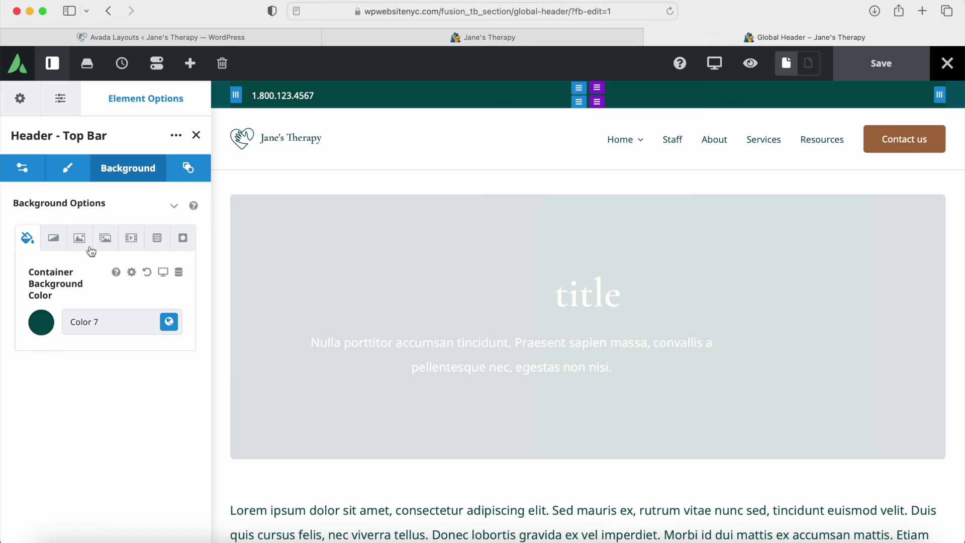
pyautogui.click(170, 323)
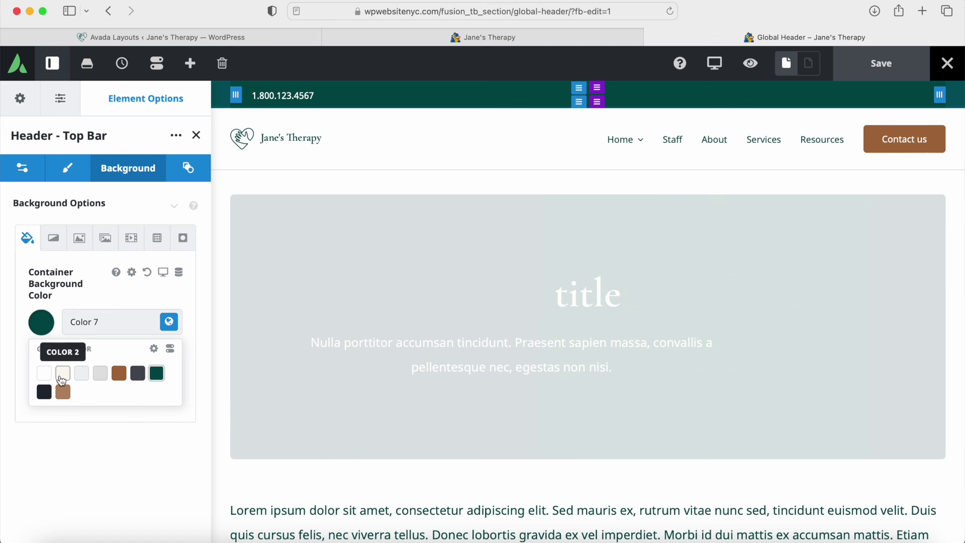
pyautogui.click(120, 378)
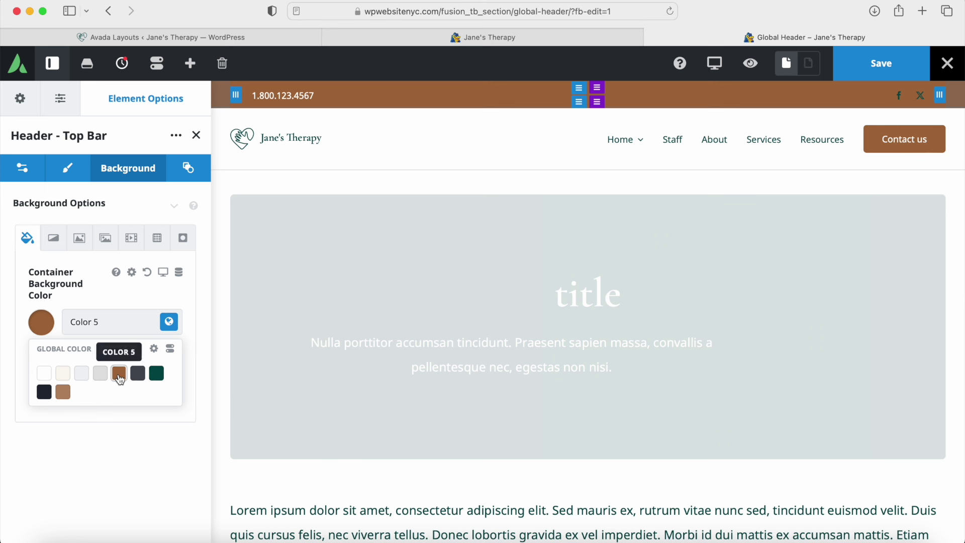
pyautogui.click(157, 374)
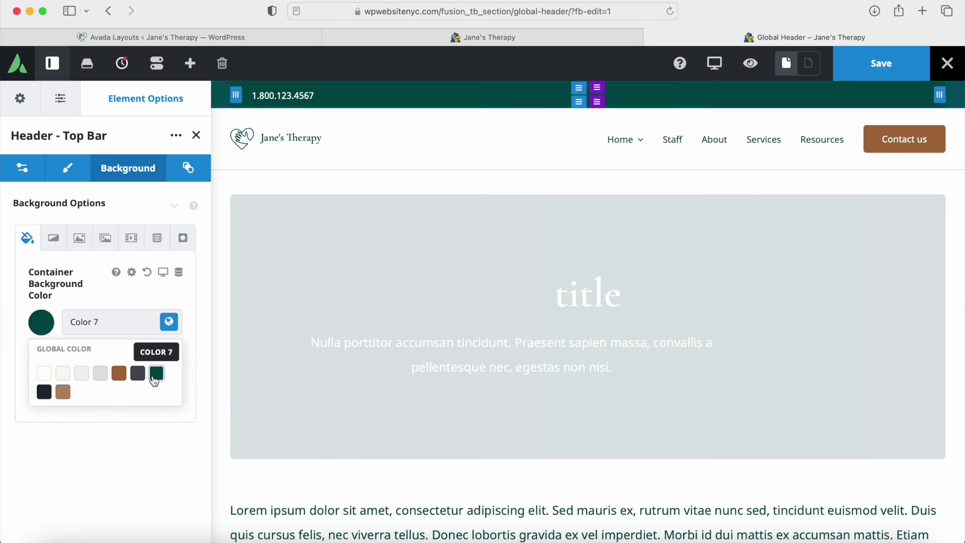
pyautogui.click(45, 328)
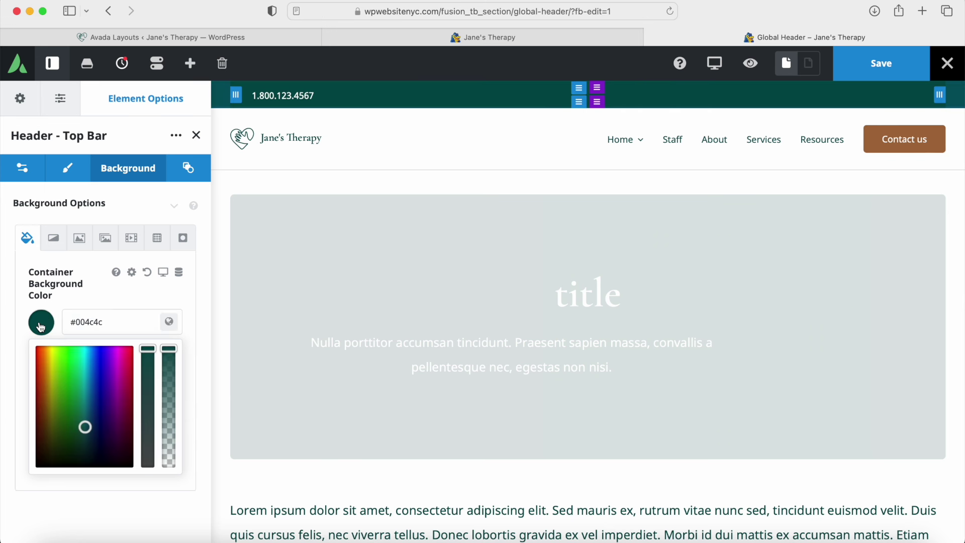
pyautogui.moveTo(73, 391); pyautogui.dragTo(97, 419)
pyautogui.click(169, 321)
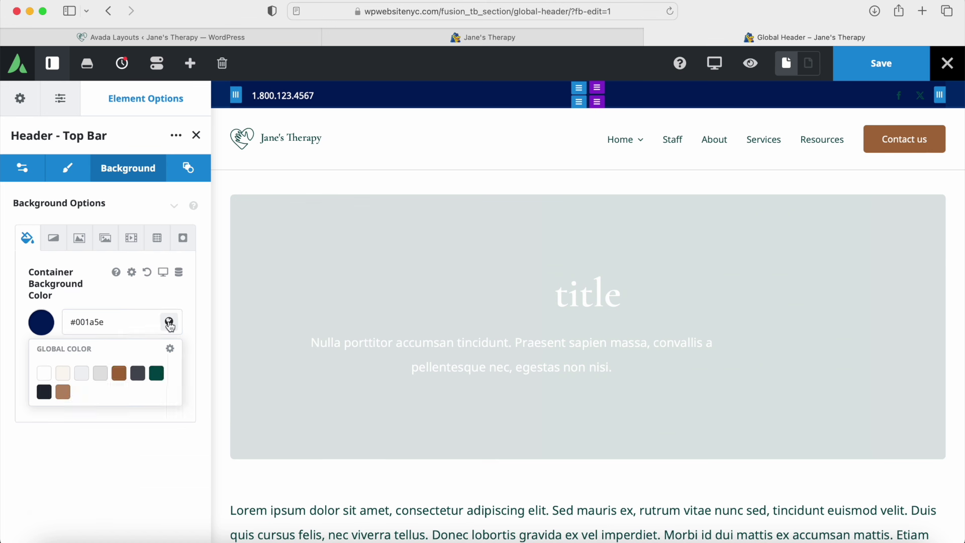
pyautogui.click(158, 374)
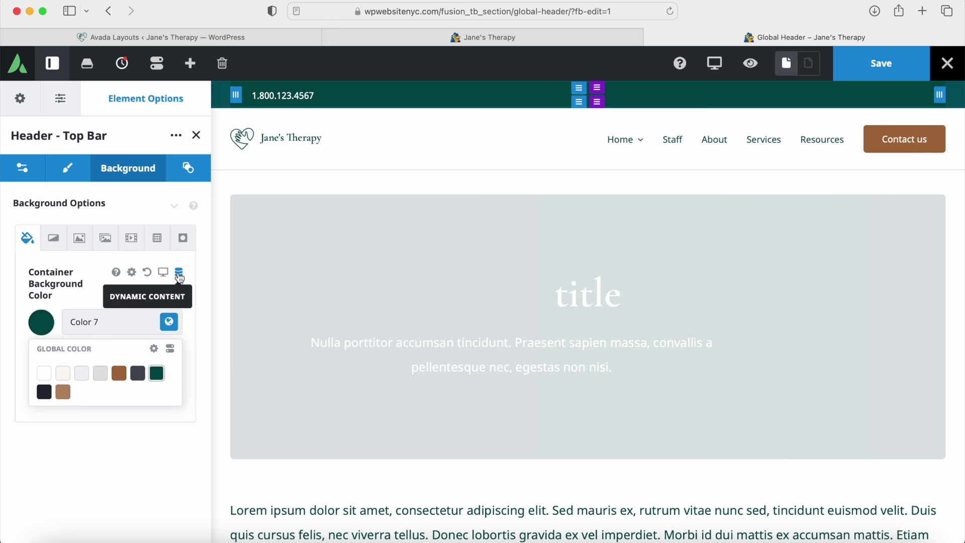
# Step: Preview the top bar's gradient, image, slider, video, pattern and mask backgrounds, then save the header
pyautogui.click(53, 239)
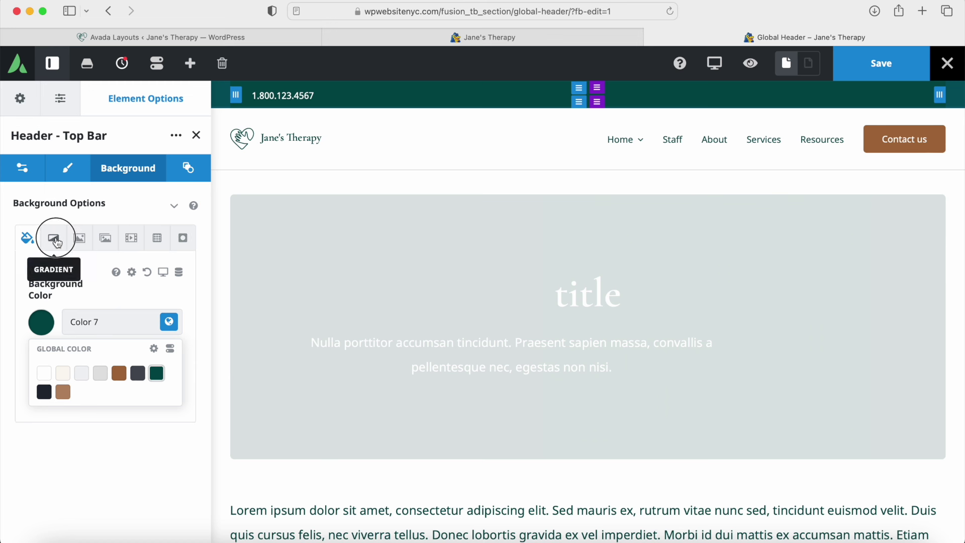
pyautogui.click(79, 240)
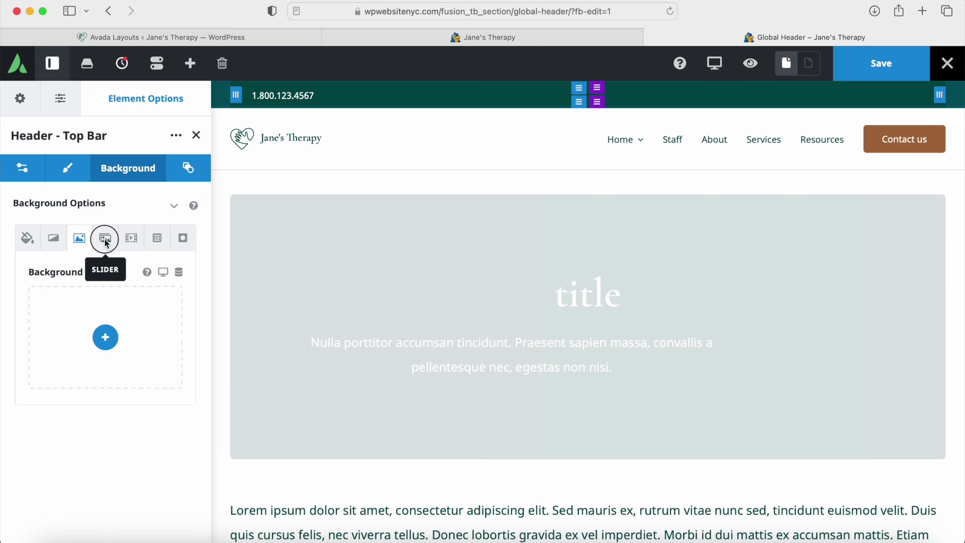
pyautogui.click(104, 239)
pyautogui.click(133, 240)
pyautogui.click(157, 238)
pyautogui.click(183, 239)
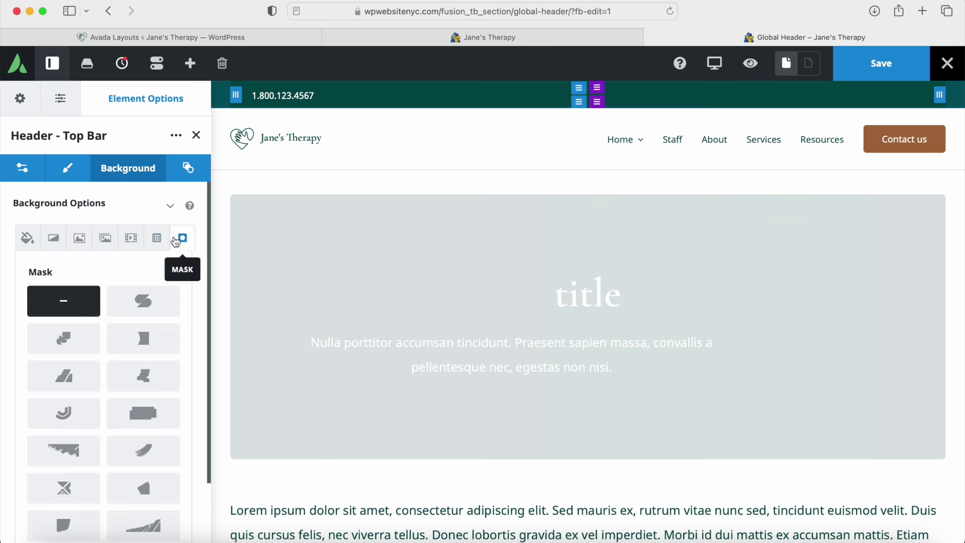
pyautogui.click(26, 246)
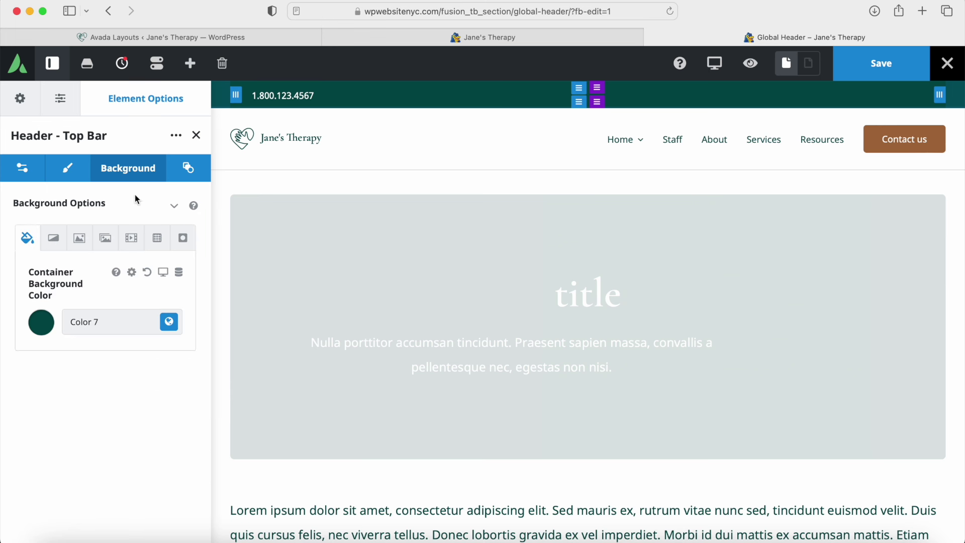
pyautogui.click(197, 136)
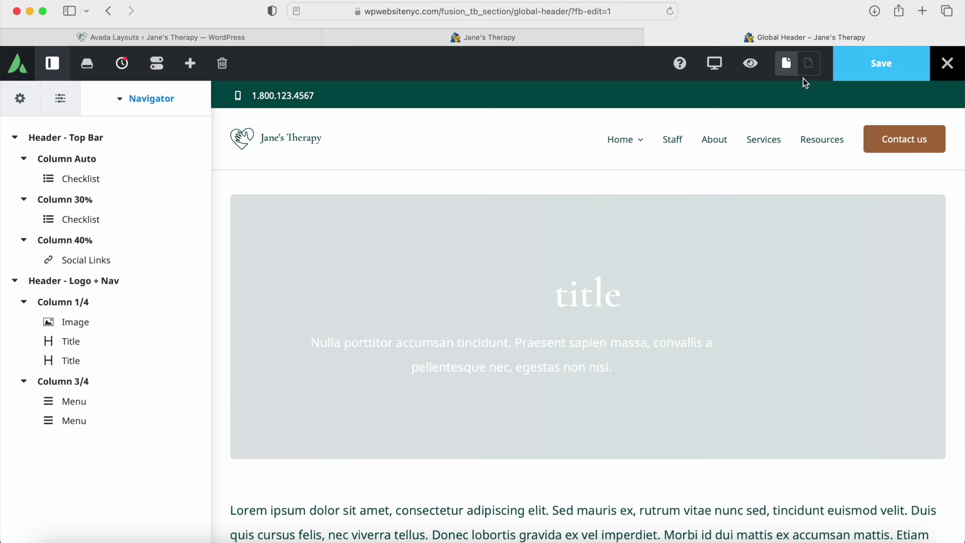
pyautogui.click(882, 73)
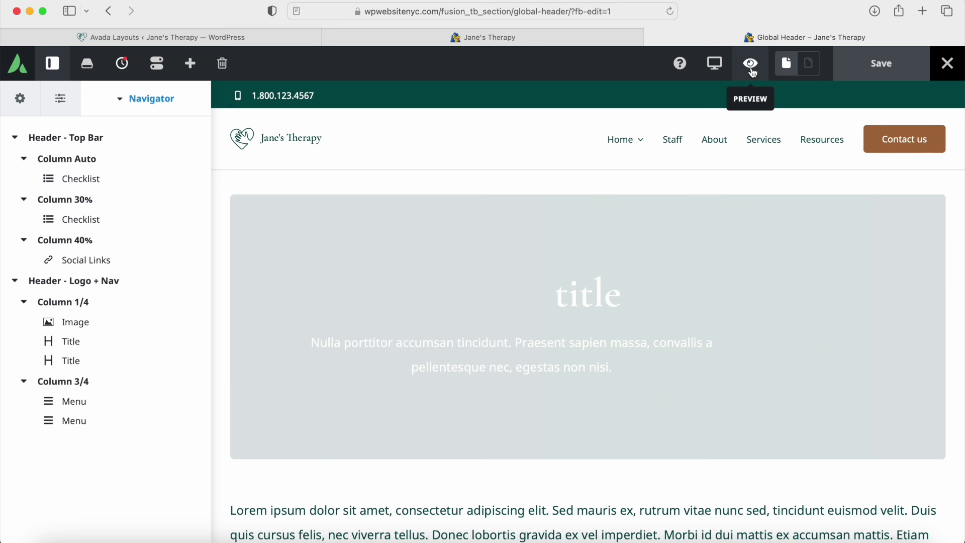
pyautogui.click(716, 72)
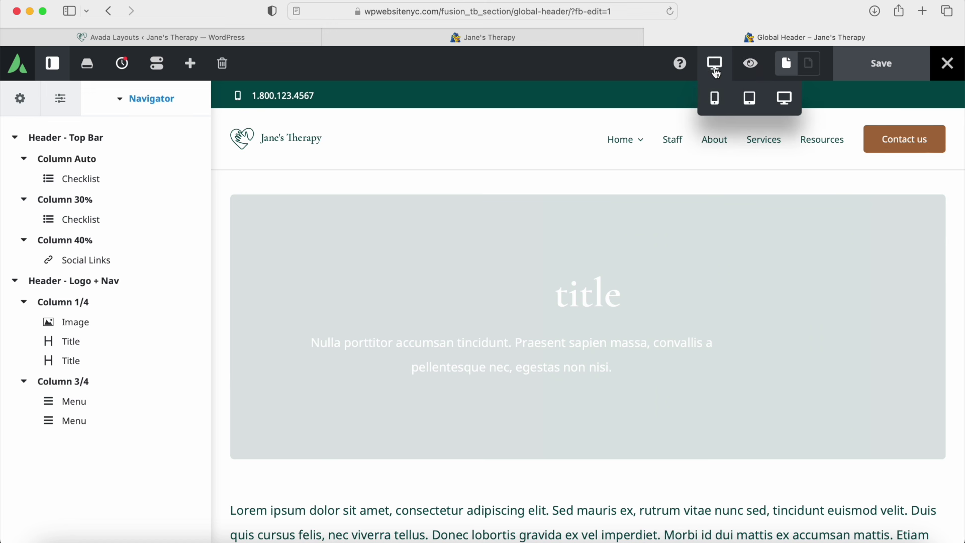
pyautogui.click(714, 99)
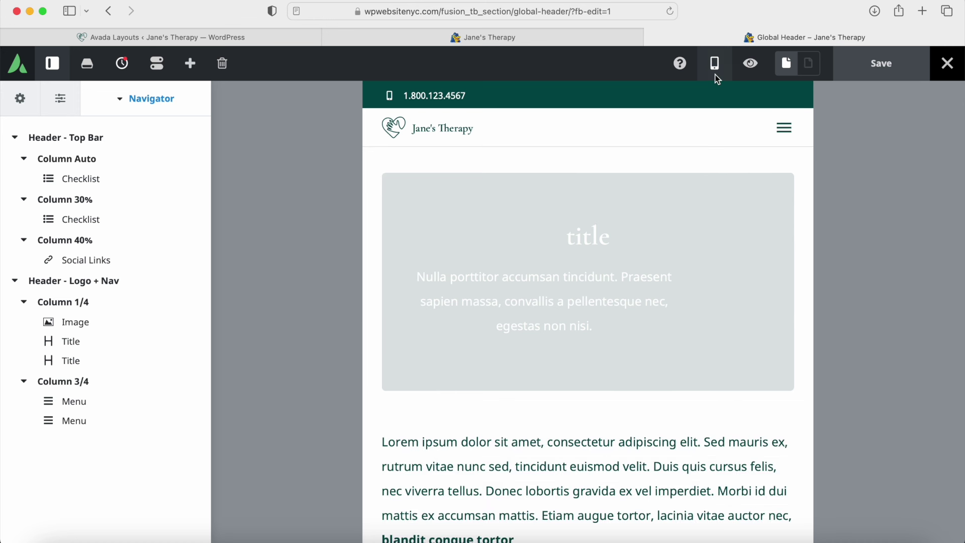
pyautogui.click(717, 75)
pyautogui.click(749, 98)
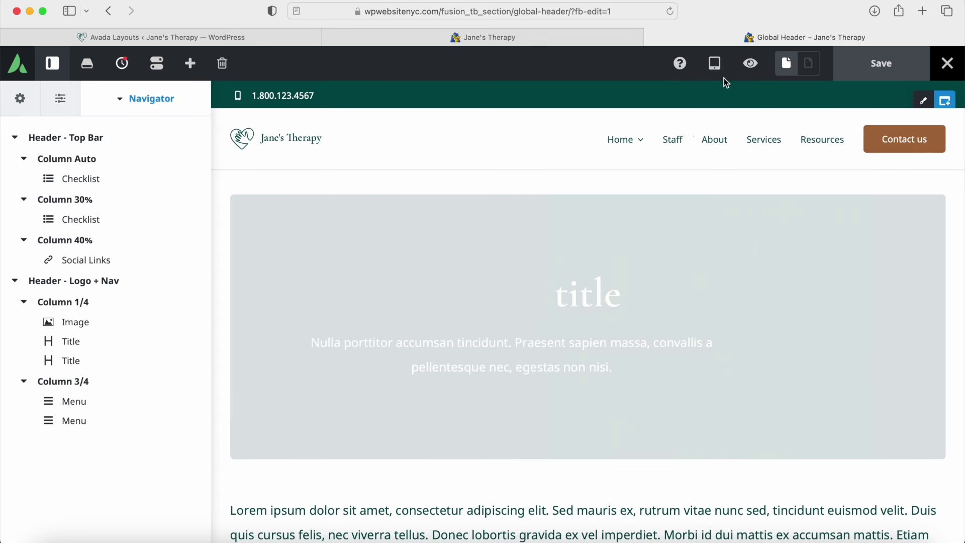
pyautogui.click(724, 76)
pyautogui.click(786, 99)
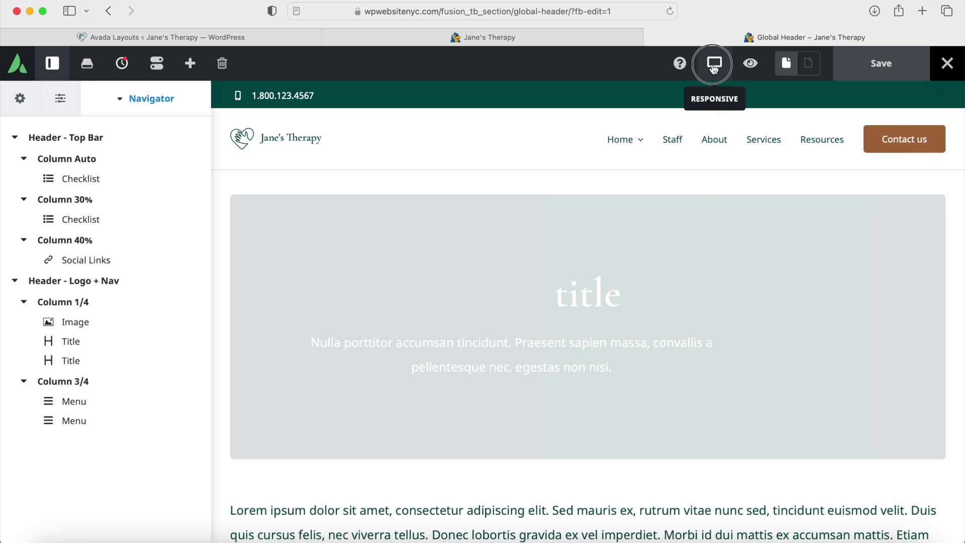
pyautogui.click(724, 77)
pyautogui.click(714, 98)
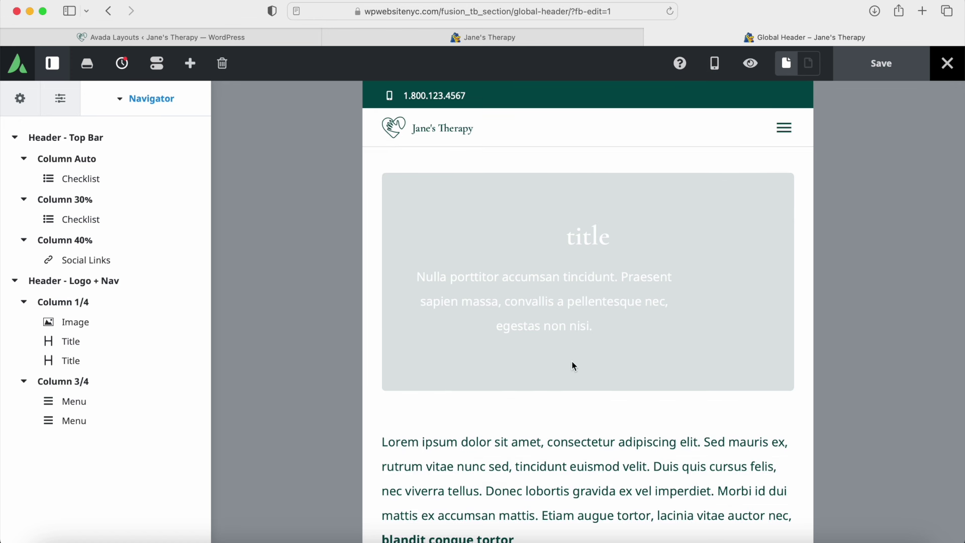
pyautogui.click(714, 63)
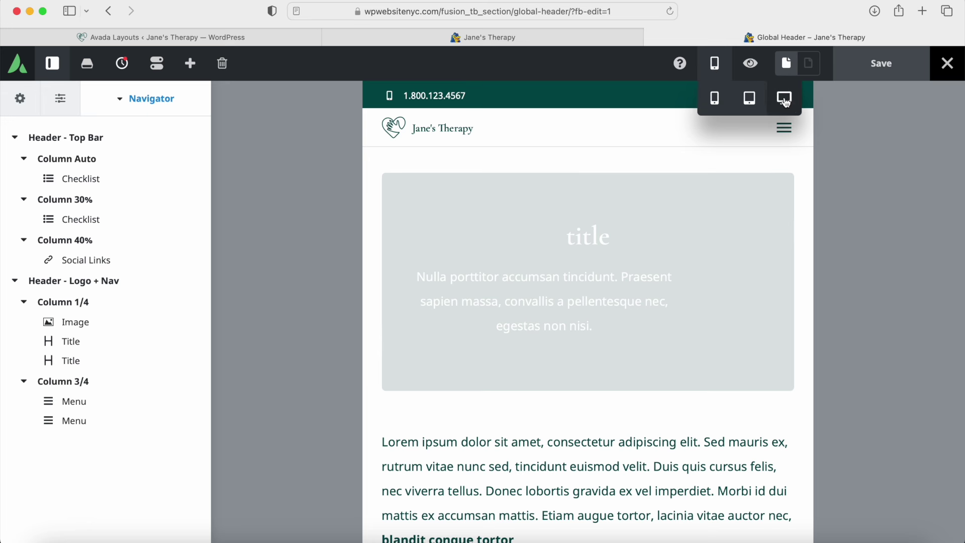
pyautogui.click(785, 101)
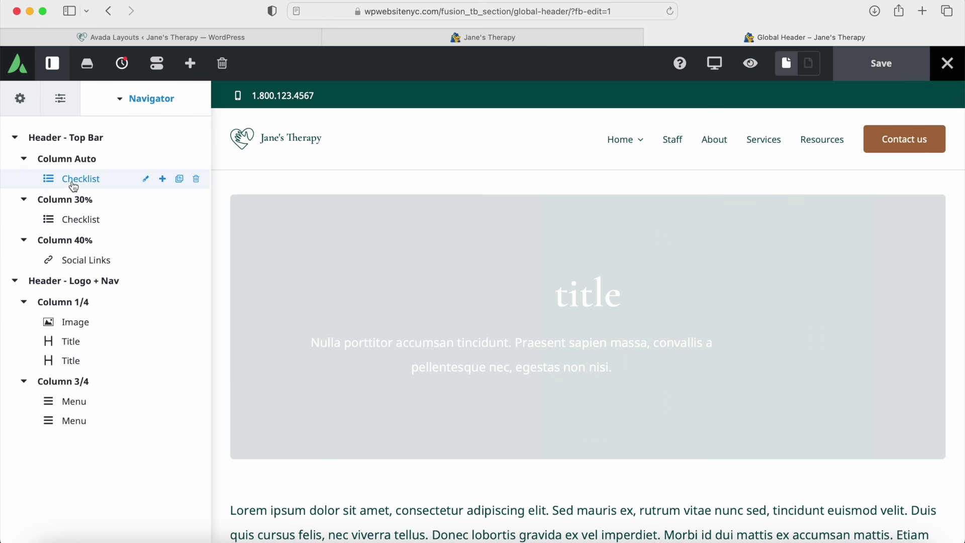
# Step: Open the first Checklist's opening hours item, select part of its text, and close it
pyautogui.click(147, 180)
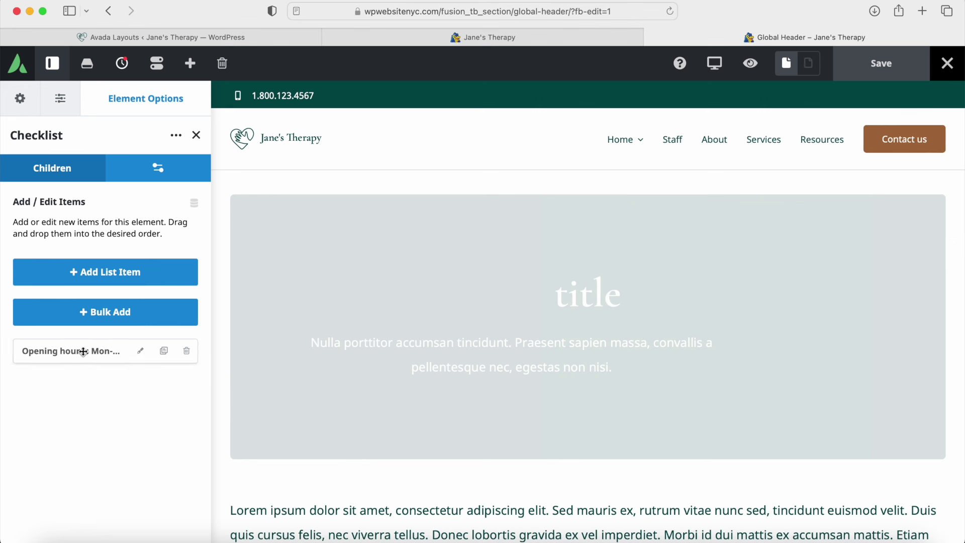
pyautogui.click(141, 352)
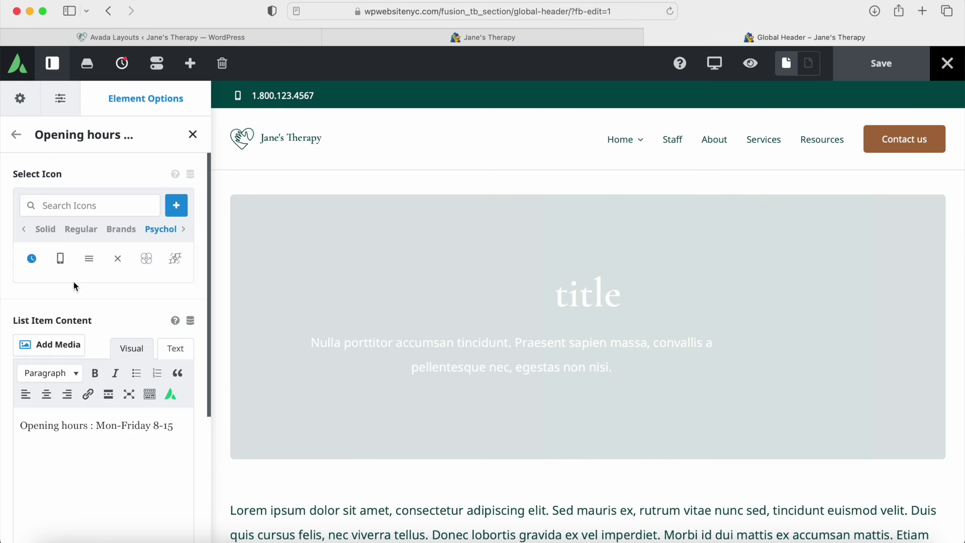
pyautogui.moveTo(44, 426); pyautogui.dragTo(117, 429)
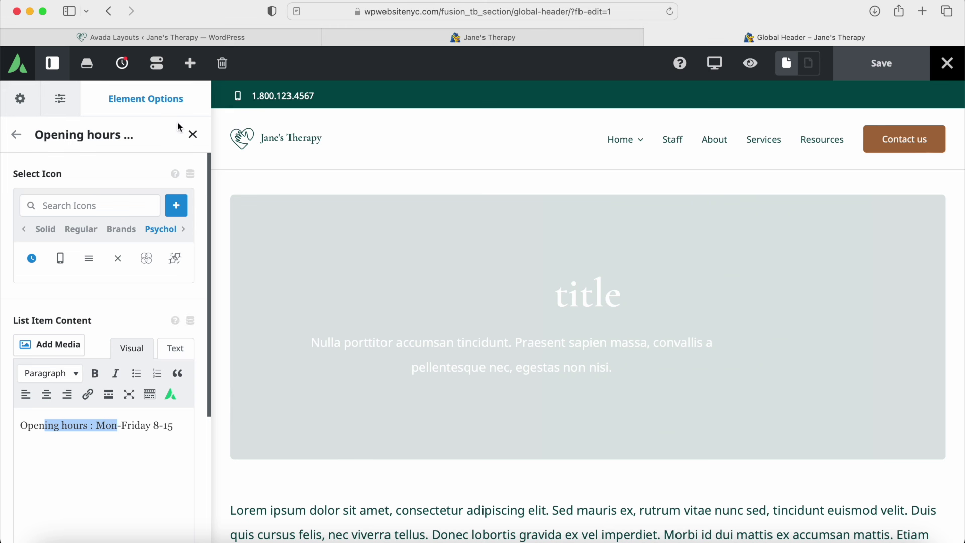
pyautogui.click(190, 135)
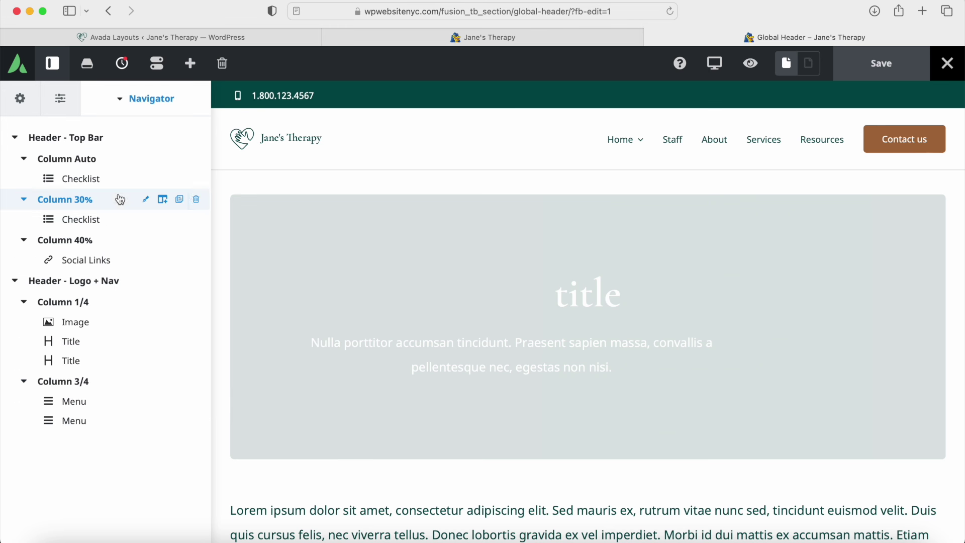
pyautogui.click(84, 224)
pyautogui.click(146, 219)
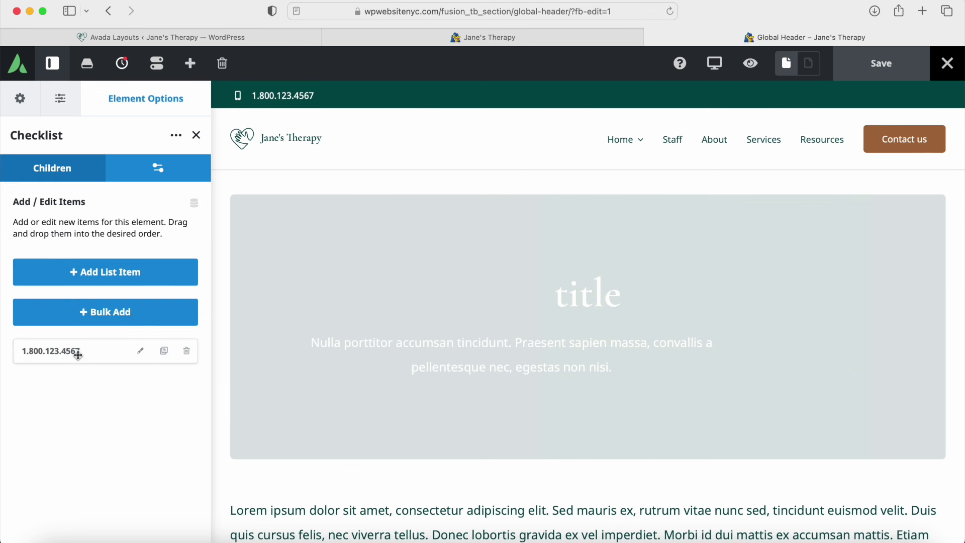
pyautogui.click(140, 352)
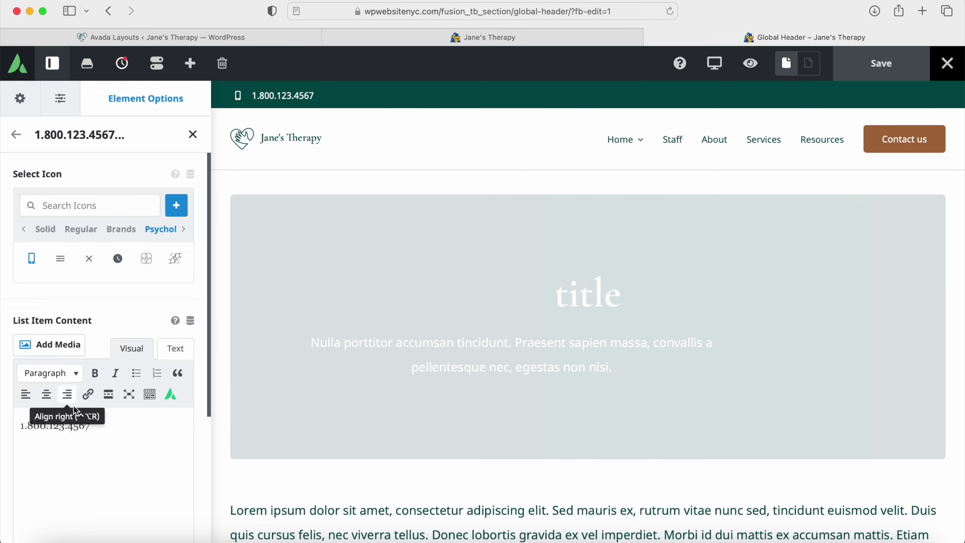
pyautogui.moveTo(108, 422); pyautogui.dragTo(45, 424)
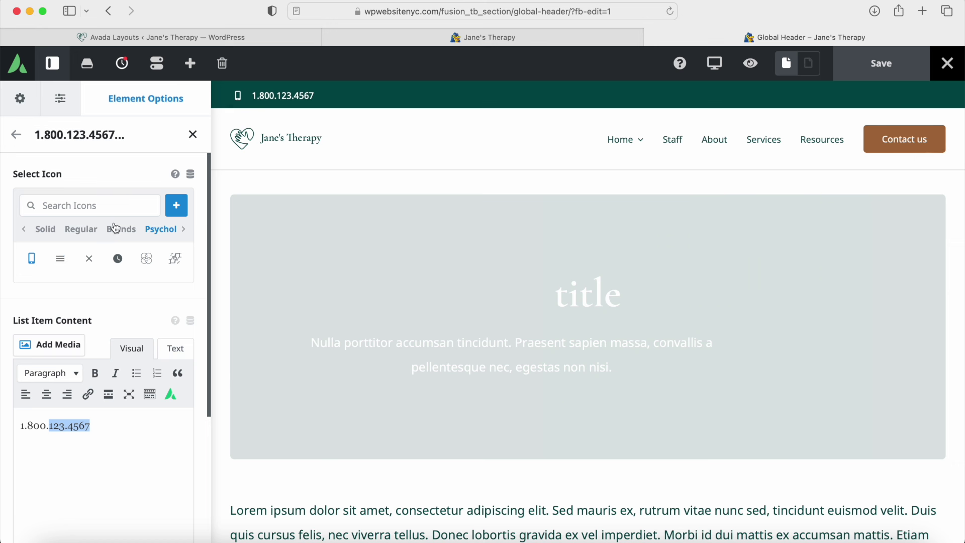
pyautogui.click(193, 134)
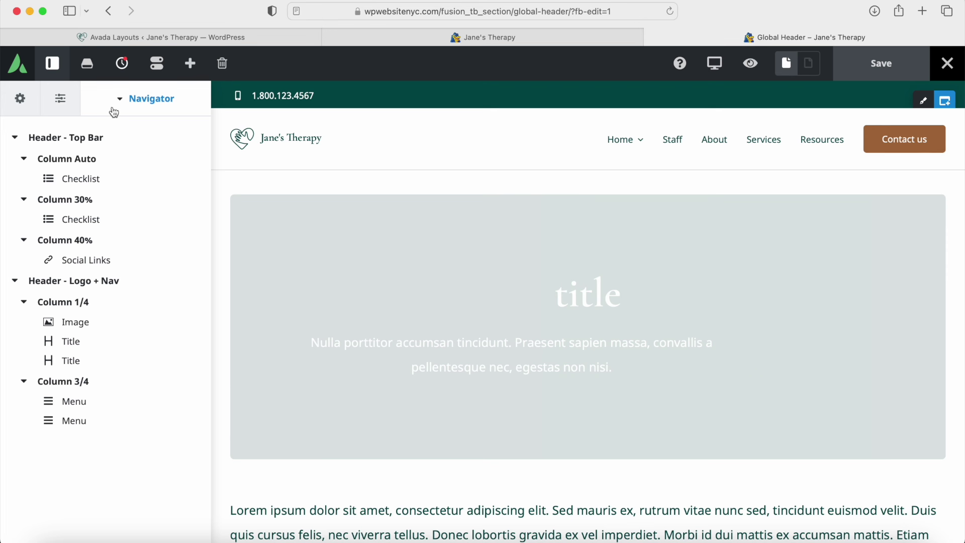
pyautogui.click(52, 64)
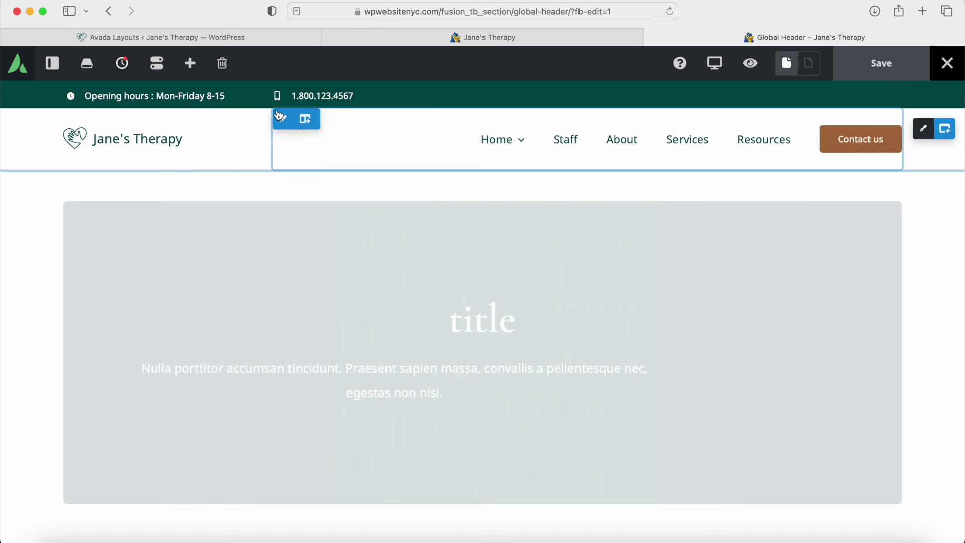
pyautogui.moveTo(73, 100)
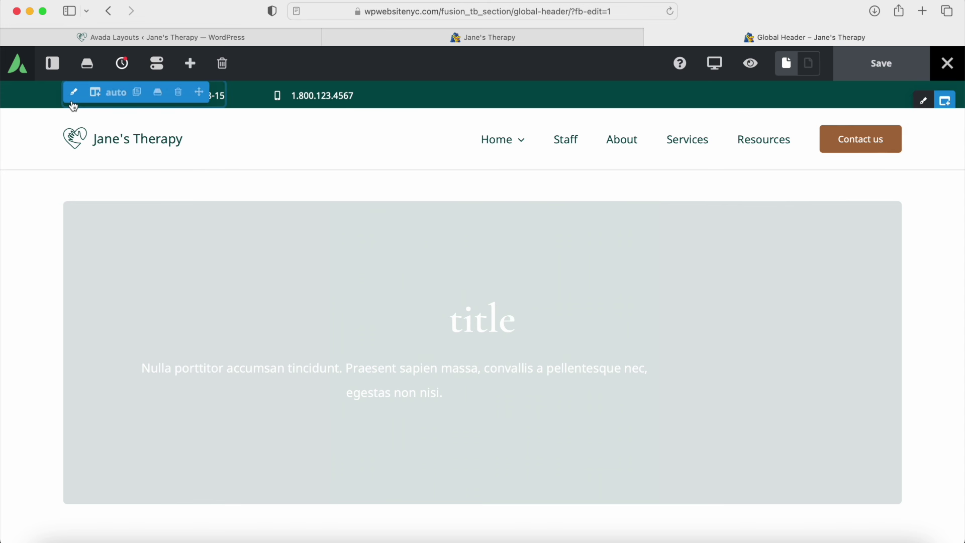
pyautogui.moveTo(283, 99)
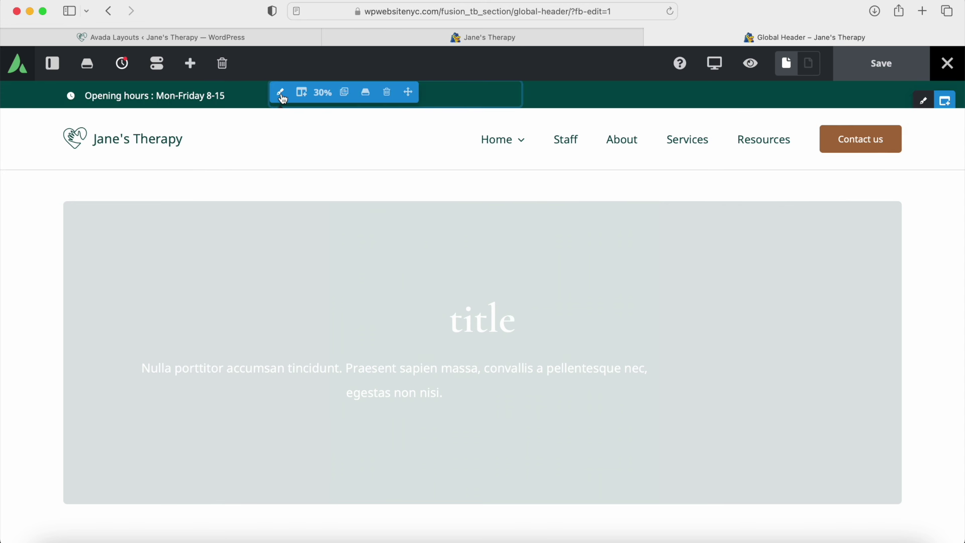
pyautogui.click(281, 95)
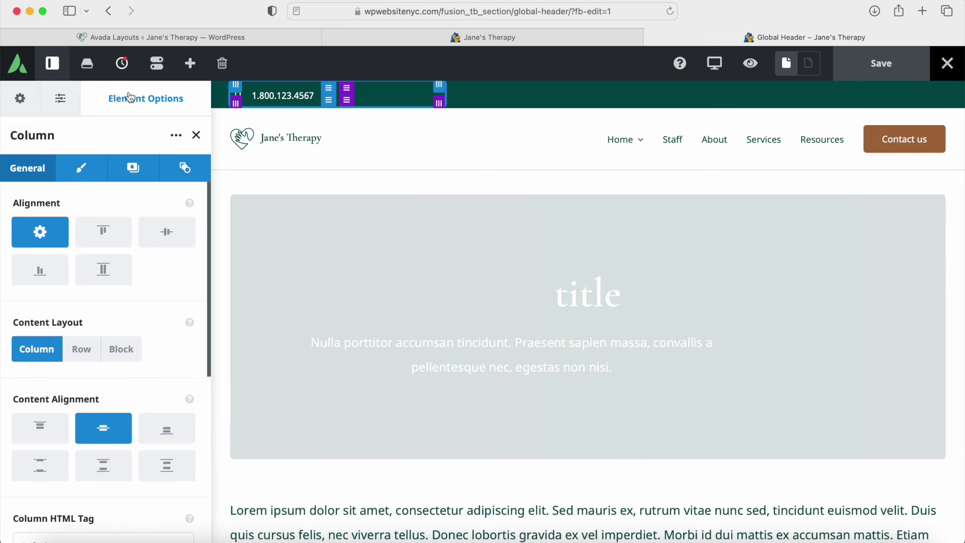
pyautogui.click(79, 174)
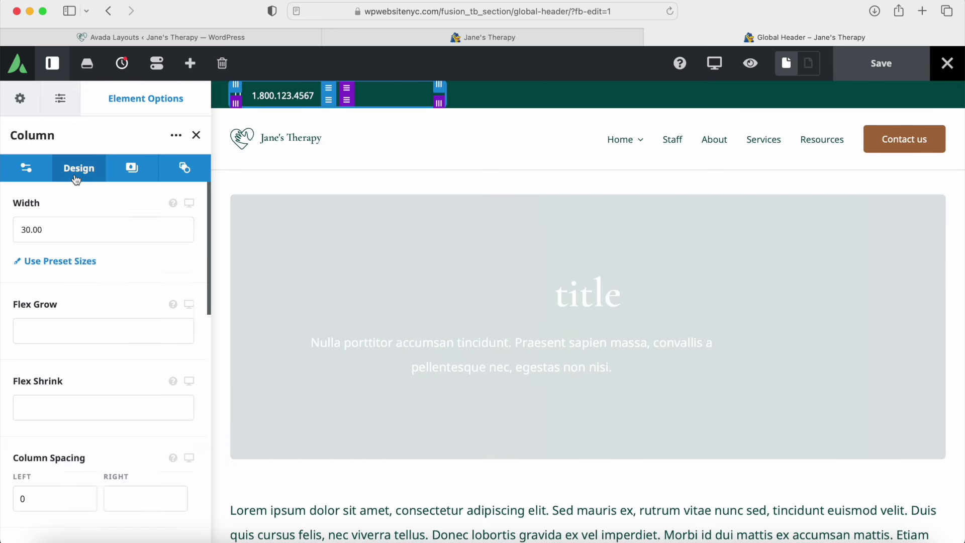
pyautogui.click(130, 173)
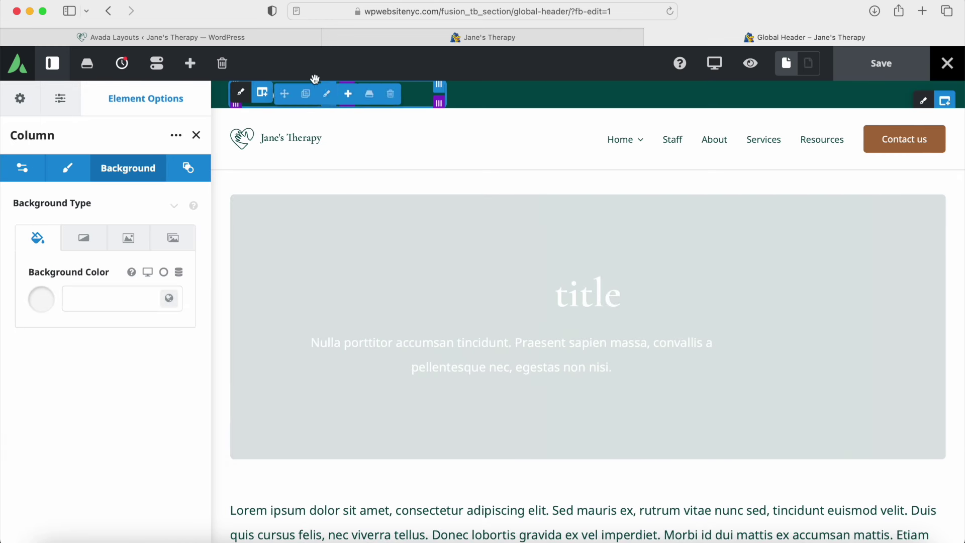
pyautogui.click(52, 62)
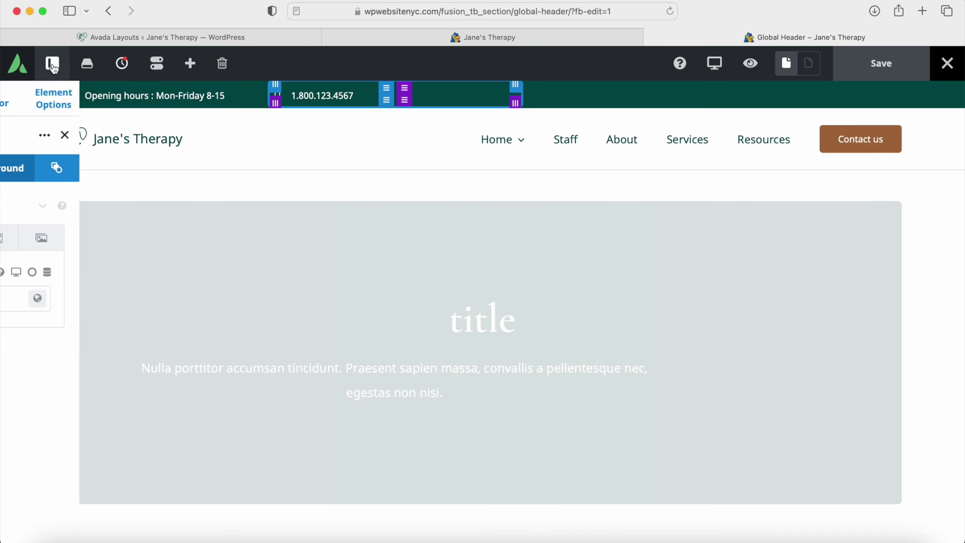
pyautogui.click(75, 95)
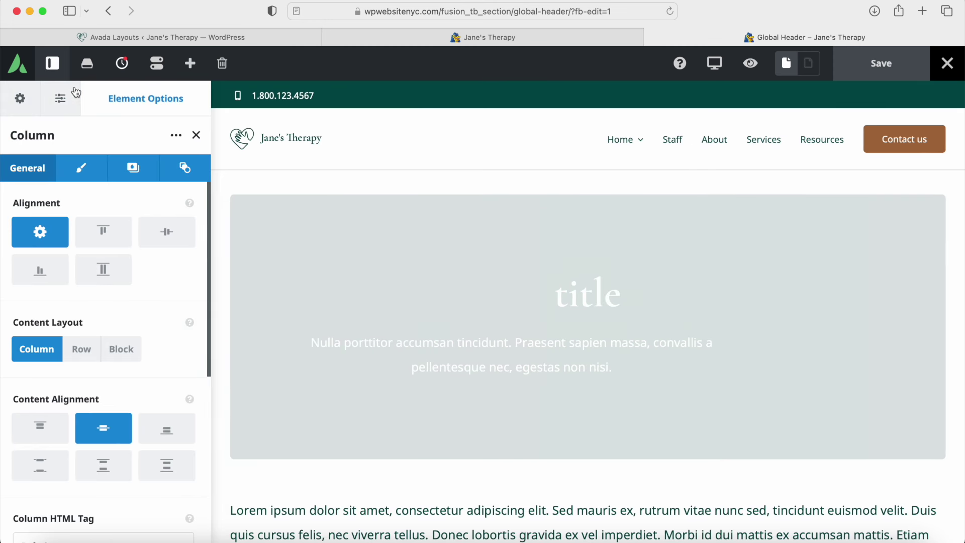
pyautogui.click(52, 64)
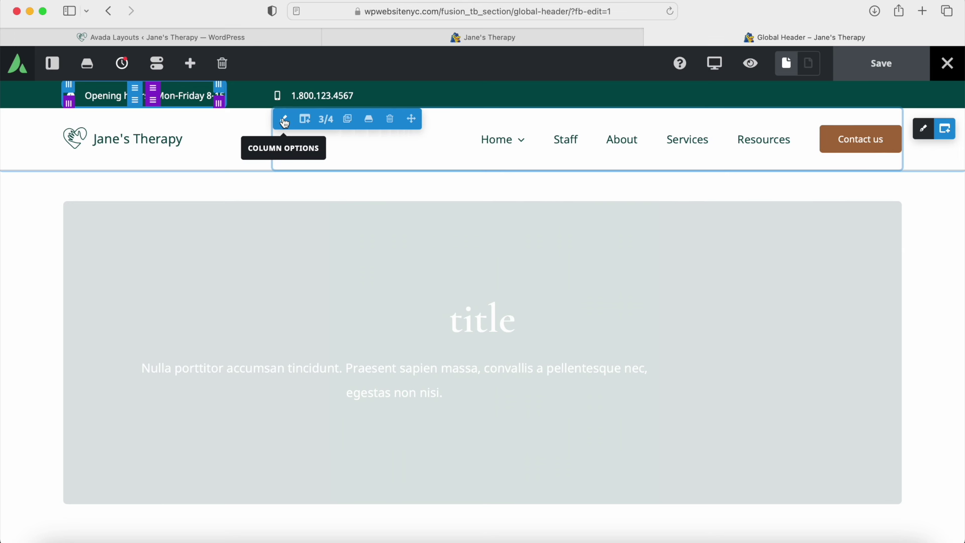
# Step: Review the 3/4 navigation column's Design, Background and Extras settings
pyautogui.click(285, 121)
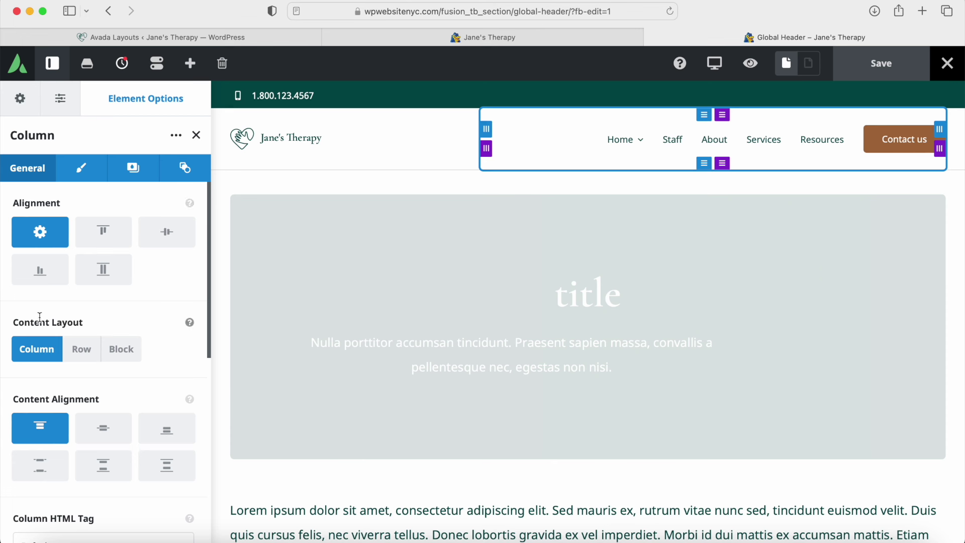
pyautogui.scroll(-5, 118, 438)
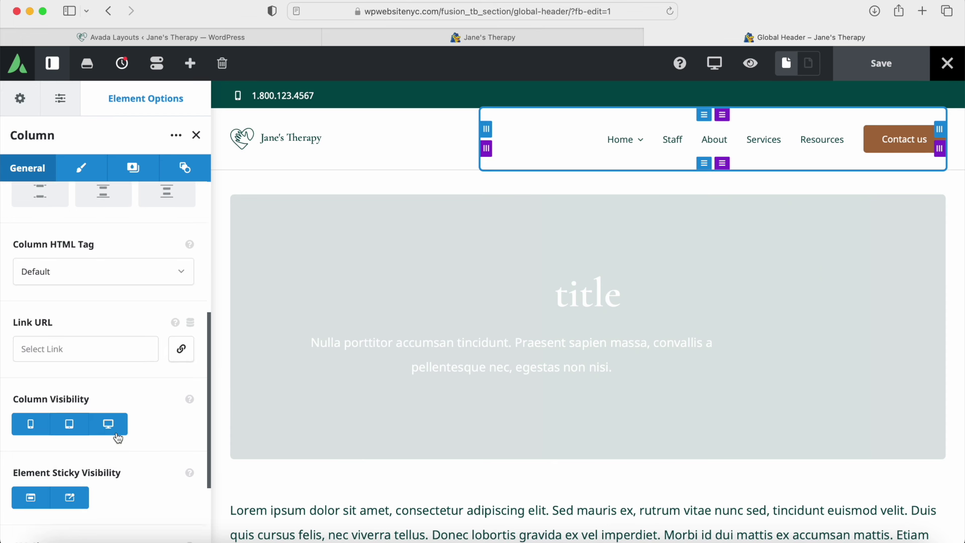
pyautogui.scroll(5, 118, 438)
pyautogui.click(82, 171)
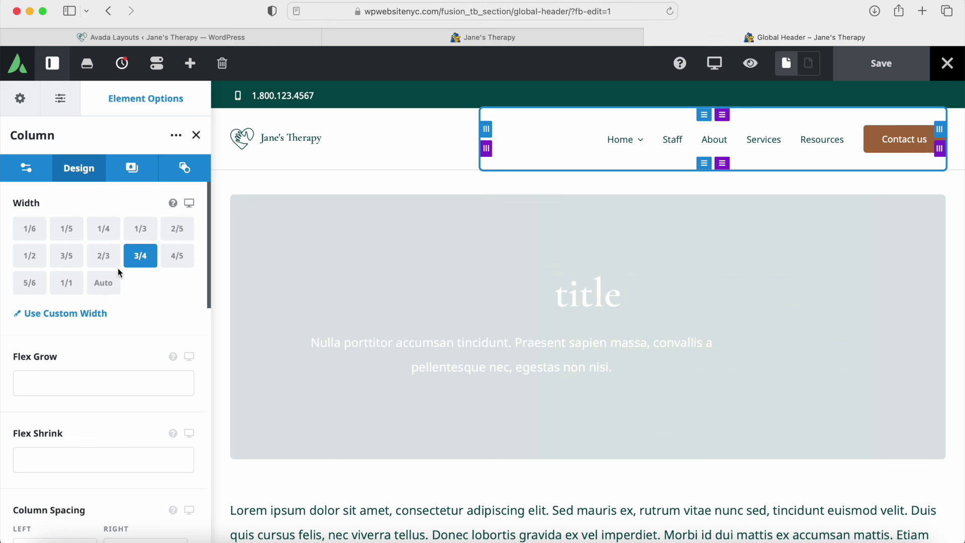
pyautogui.moveTo(642, 146)
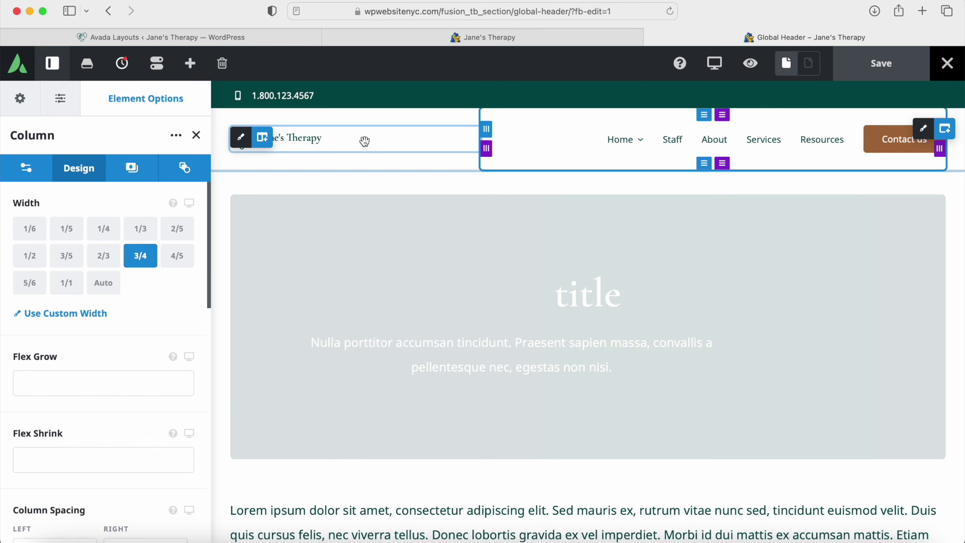
pyautogui.click(127, 173)
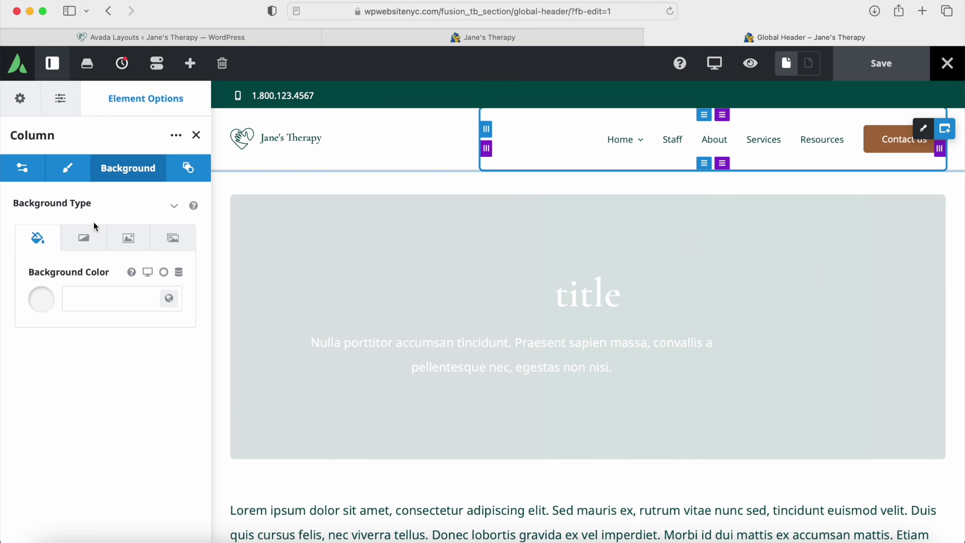
pyautogui.click(190, 177)
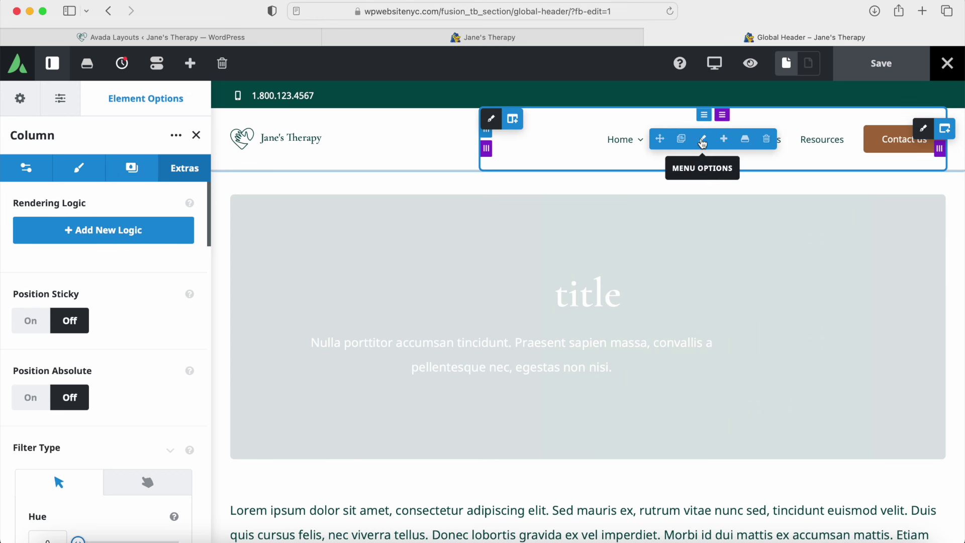
# Step: Check the Menu element's menu list, keeping Psychology Main Menu assigned, and close it
pyautogui.click(703, 141)
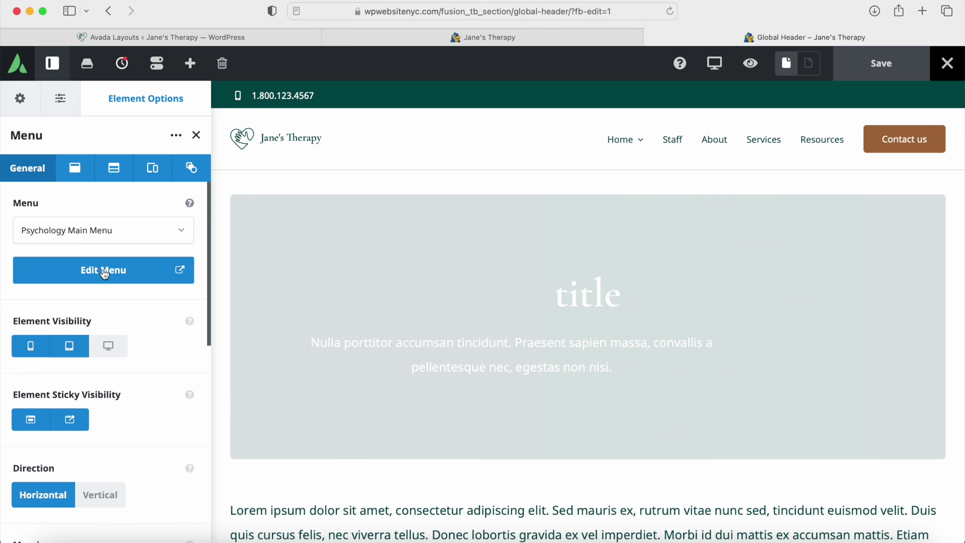
pyautogui.click(184, 231)
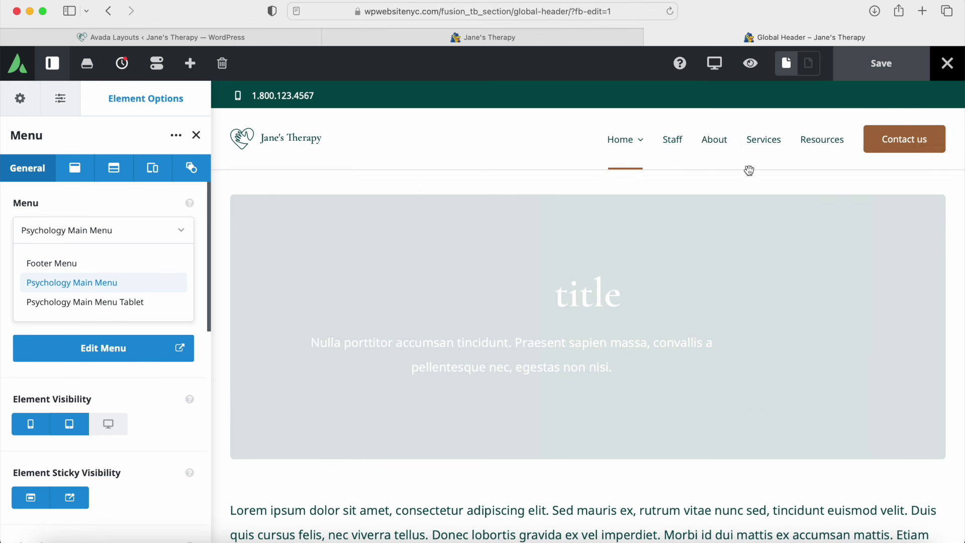
pyautogui.click(196, 136)
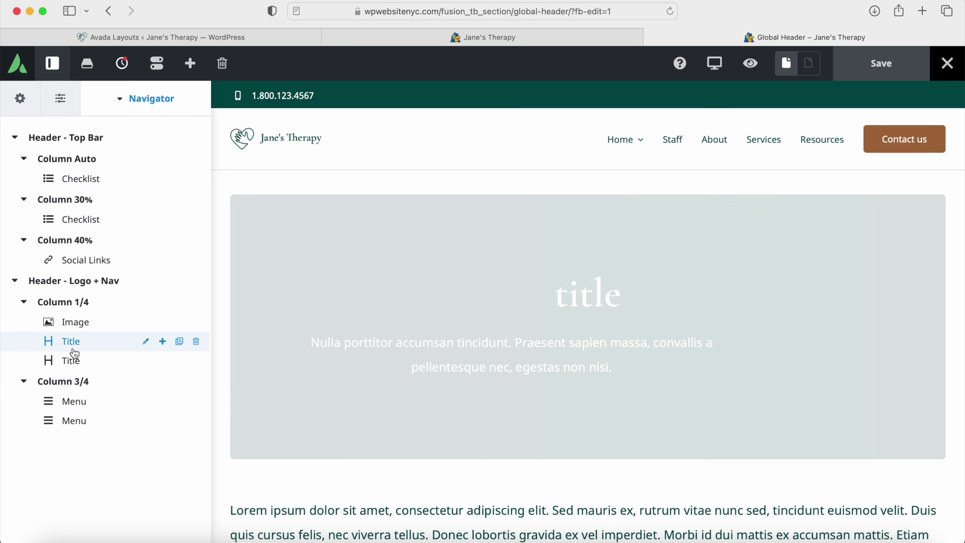
# Step: Replace the header Image element's picture with dynamic Site > Logo content
pyautogui.moveTo(72, 350); pyautogui.dragTo(113, 329)
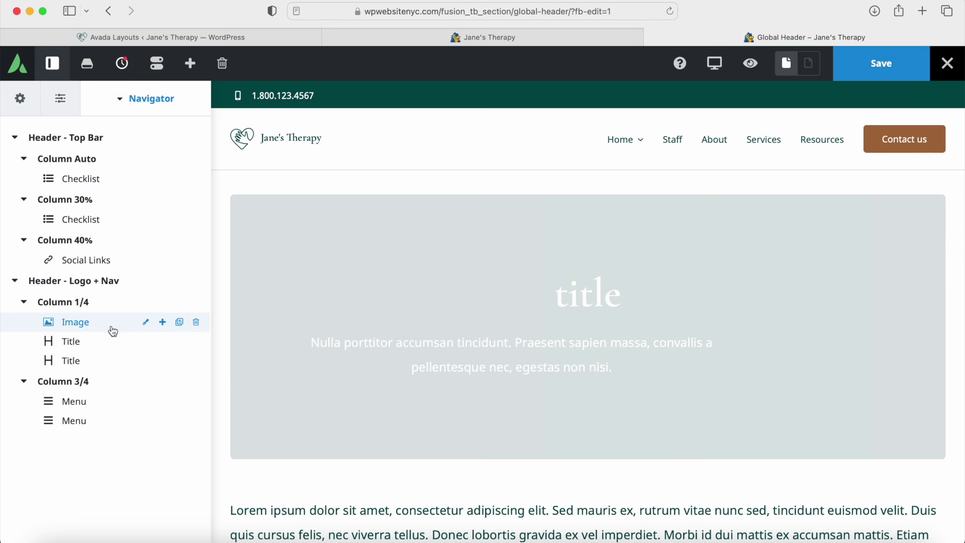
pyautogui.click(146, 324)
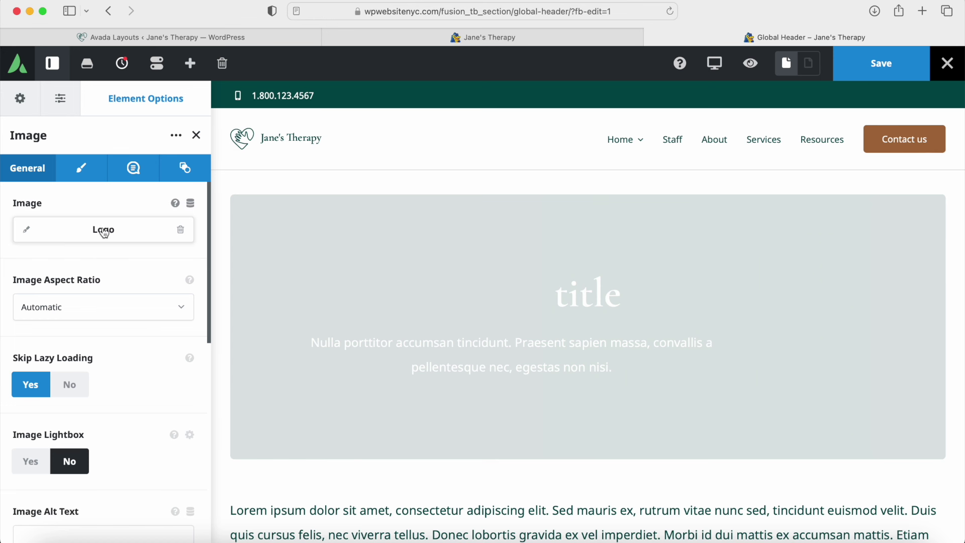
pyautogui.click(181, 231)
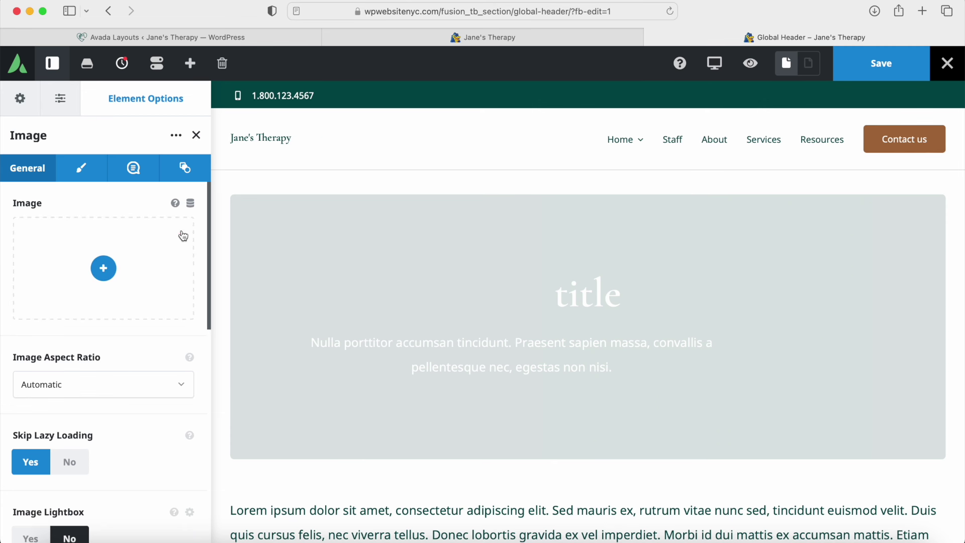
pyautogui.click(190, 204)
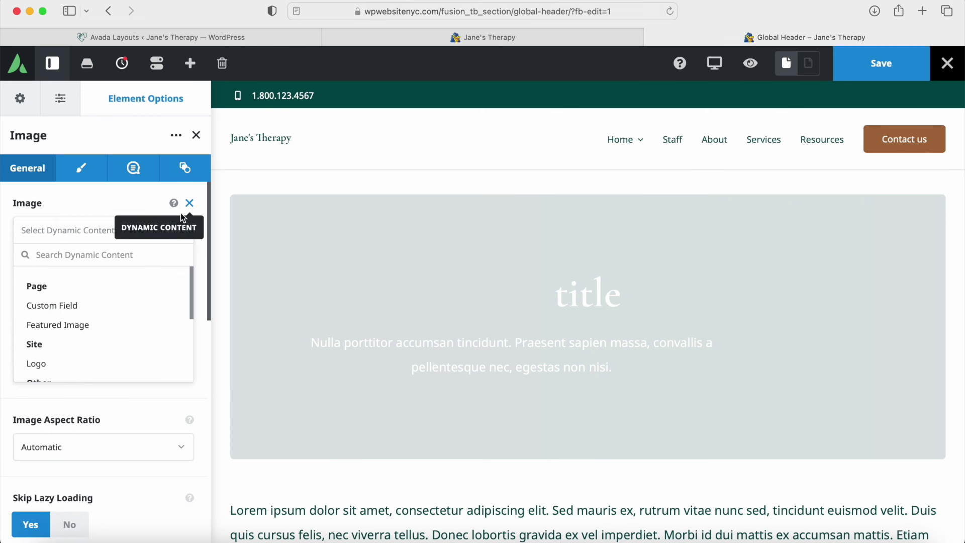
pyautogui.scroll(-5, 73, 316)
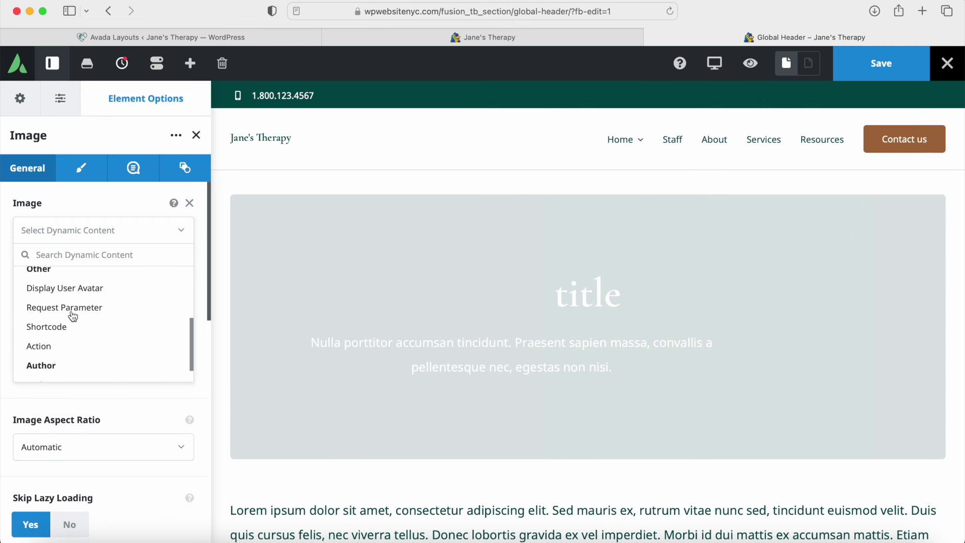
pyautogui.scroll(2, 73, 315)
pyautogui.click(47, 297)
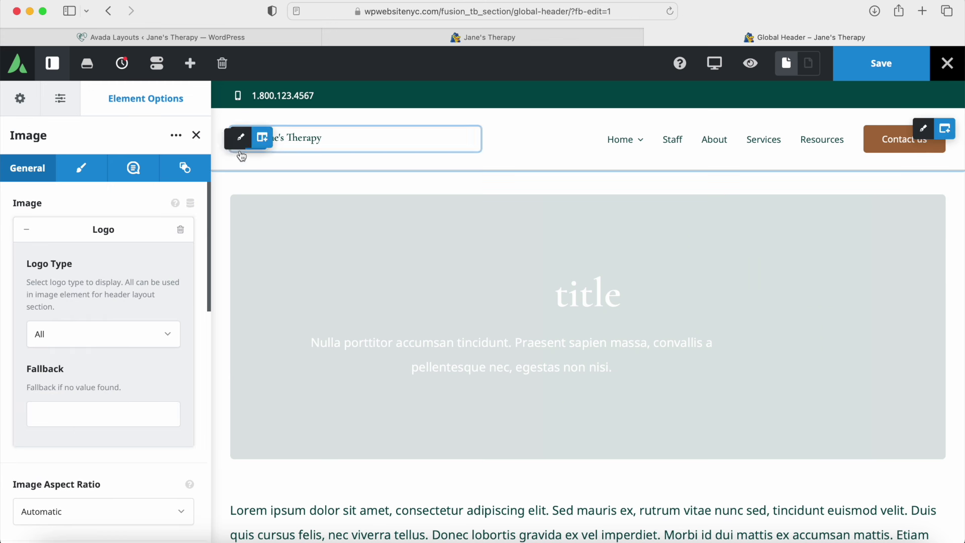
pyautogui.click(27, 230)
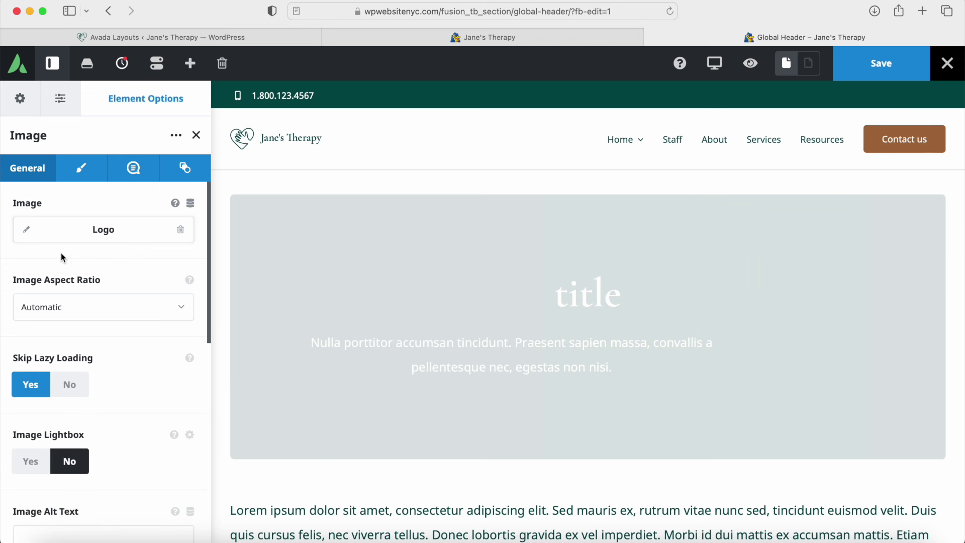
# Step: Review the global Logo options, then return to the header logo Image element's settings
pyautogui.click(22, 102)
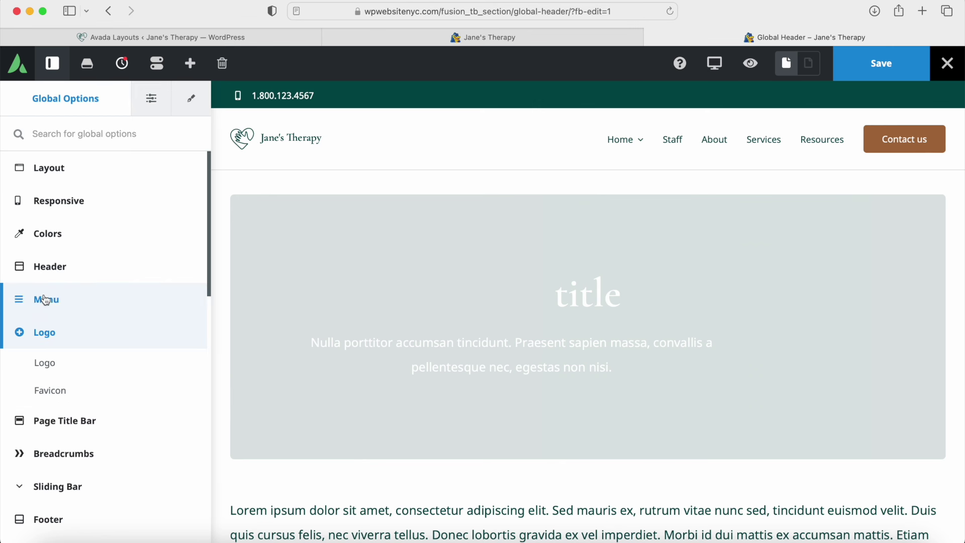
pyautogui.click(41, 366)
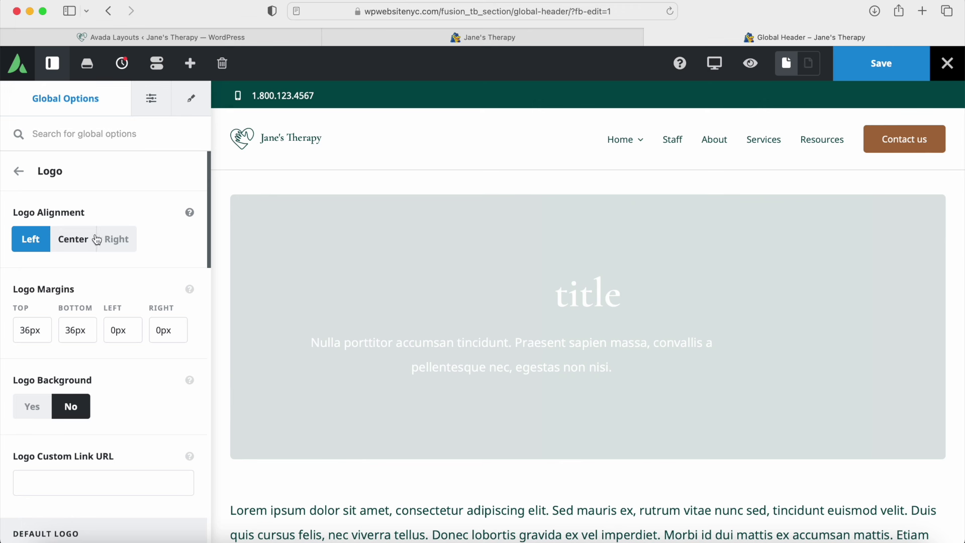
pyautogui.scroll(-8, 110, 294)
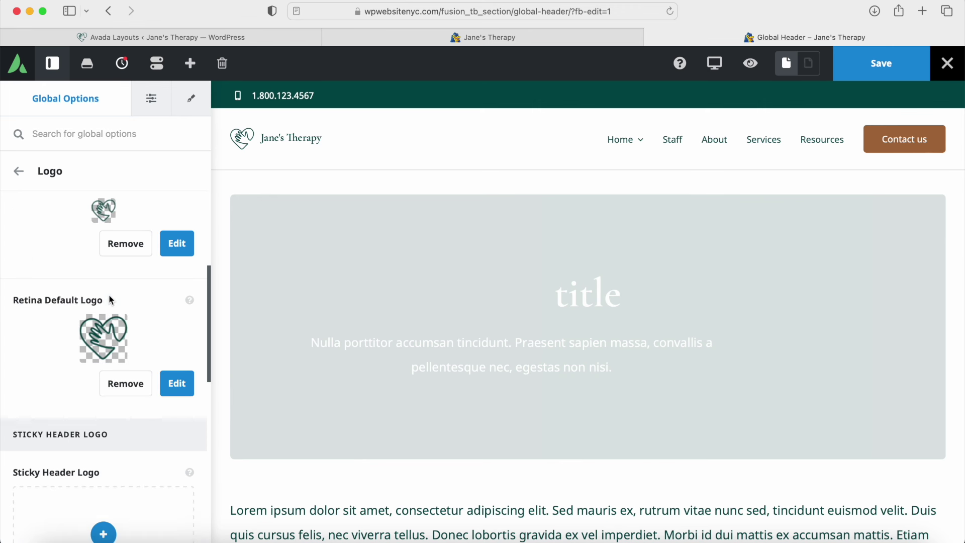
pyautogui.scroll(3, 80, 369)
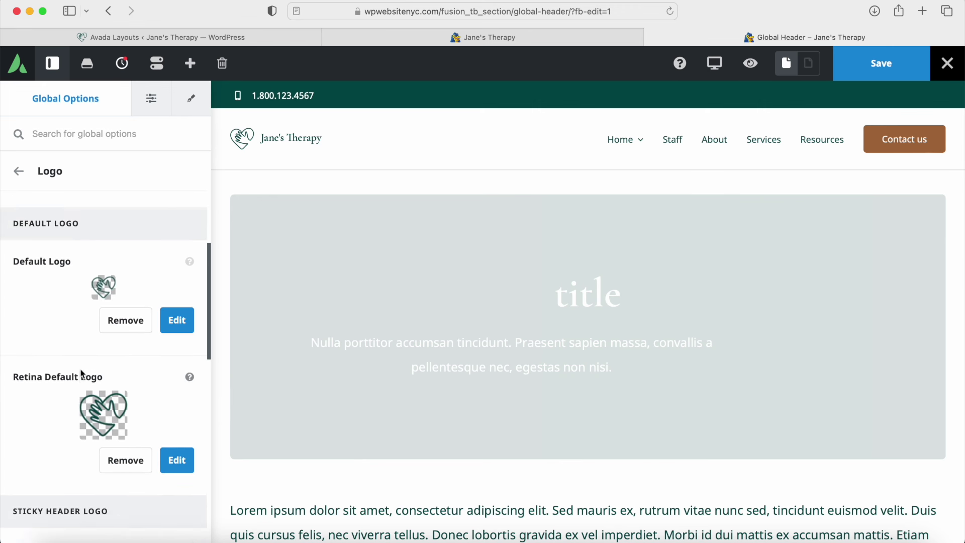
pyautogui.scroll(1, 81, 372)
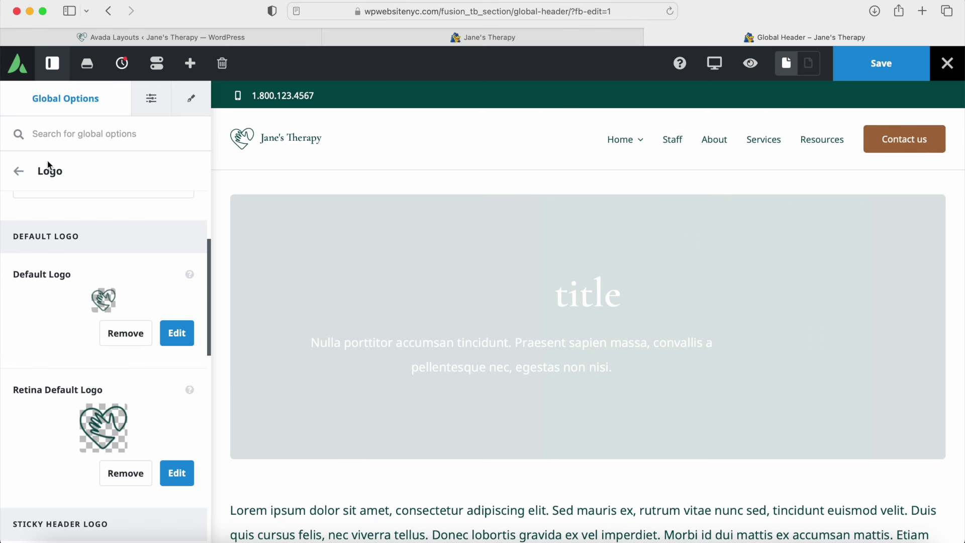
pyautogui.click(19, 172)
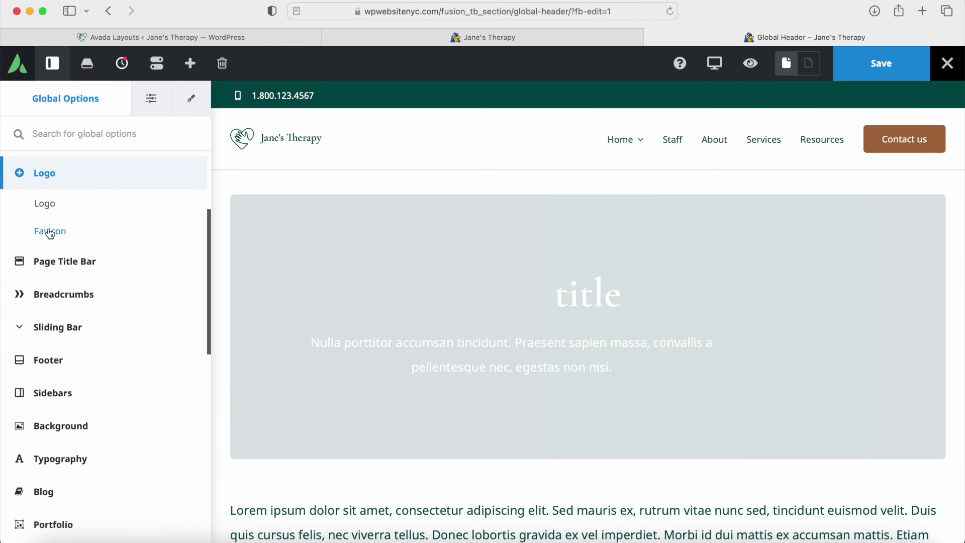
pyautogui.click(191, 98)
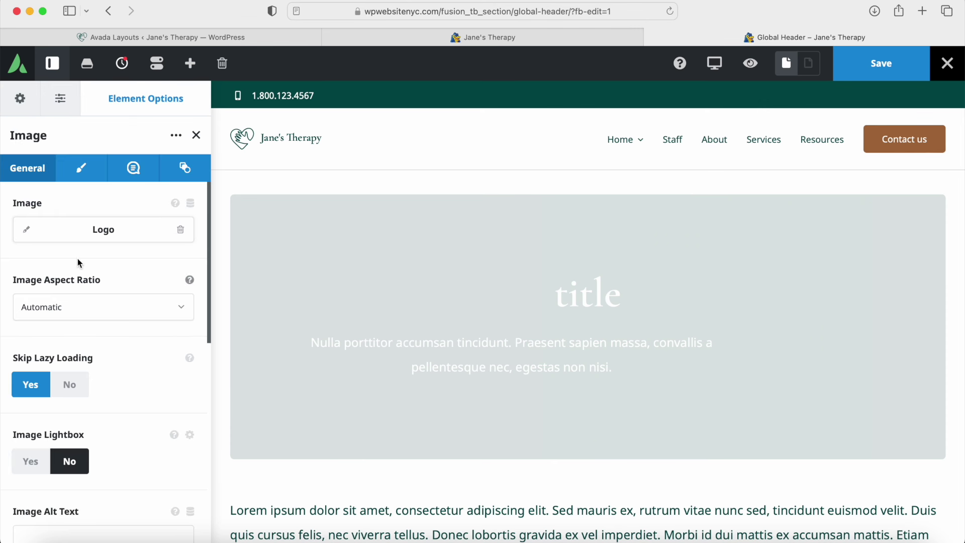
pyautogui.scroll(-5, 68, 321)
pyautogui.scroll(6, 76, 318)
pyautogui.click(81, 168)
pyautogui.click(42, 201)
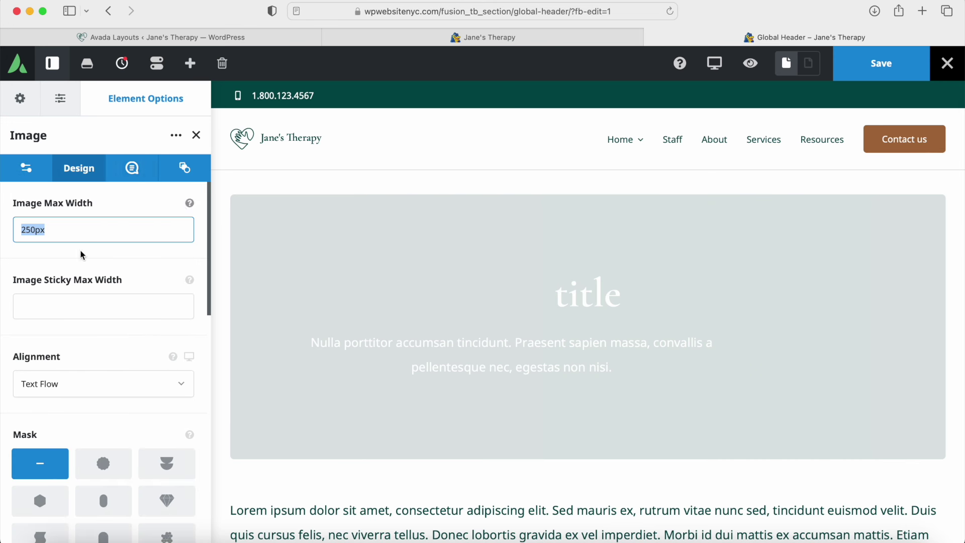
pyautogui.scroll(-5, 77, 403)
pyautogui.scroll(5, 75, 420)
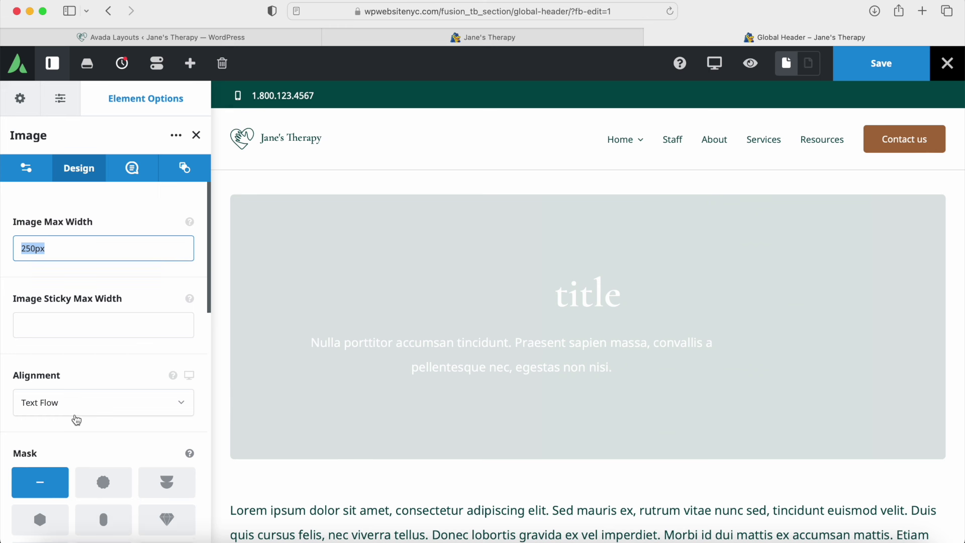
pyautogui.click(133, 168)
pyautogui.click(183, 171)
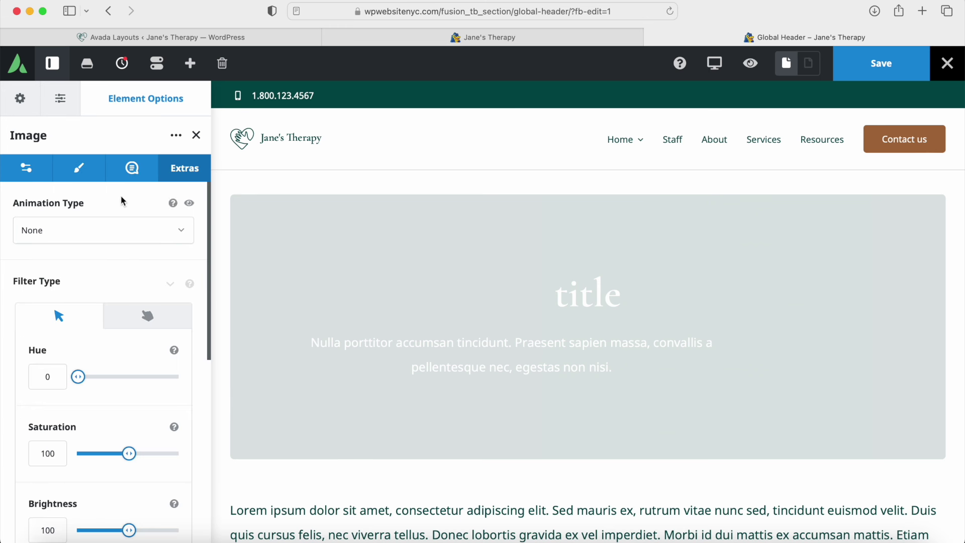
pyautogui.click(197, 136)
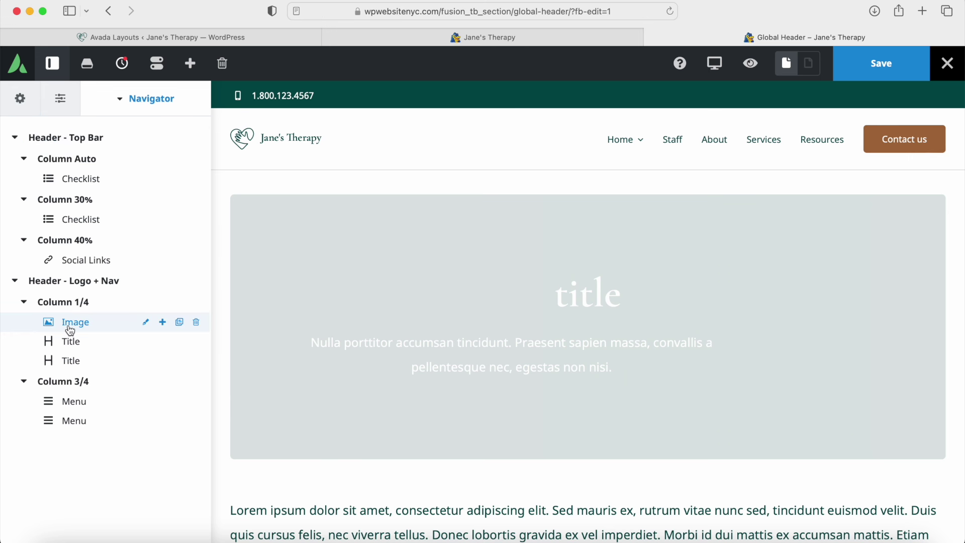
pyautogui.click(145, 322)
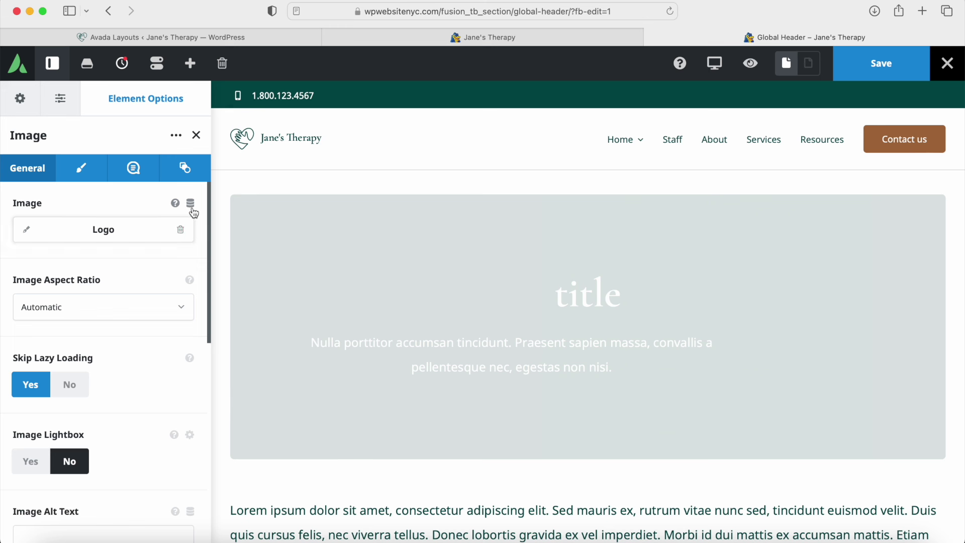
# Step: Clear the header image, search dynamic content for 'logo', link the Logo, and close the panel
pyautogui.click(181, 231)
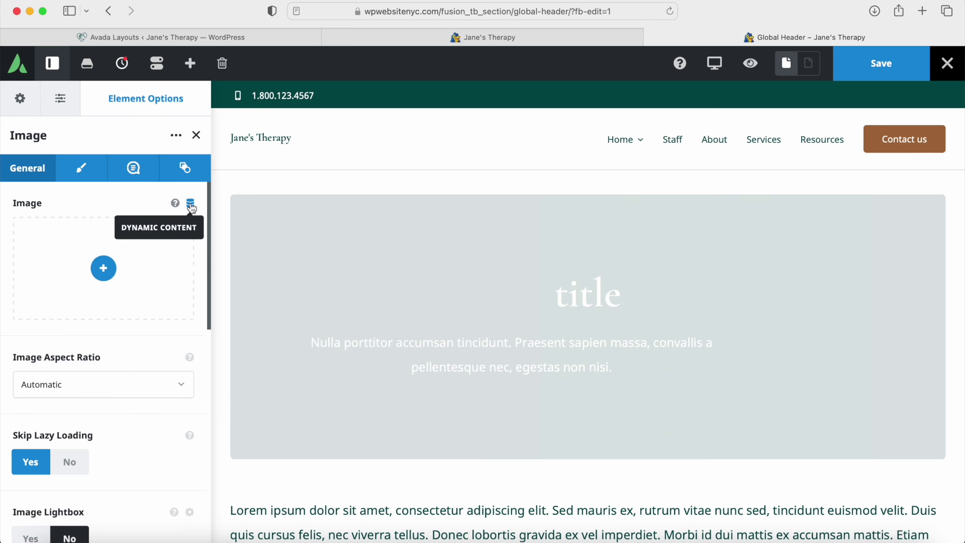
pyautogui.click(103, 269)
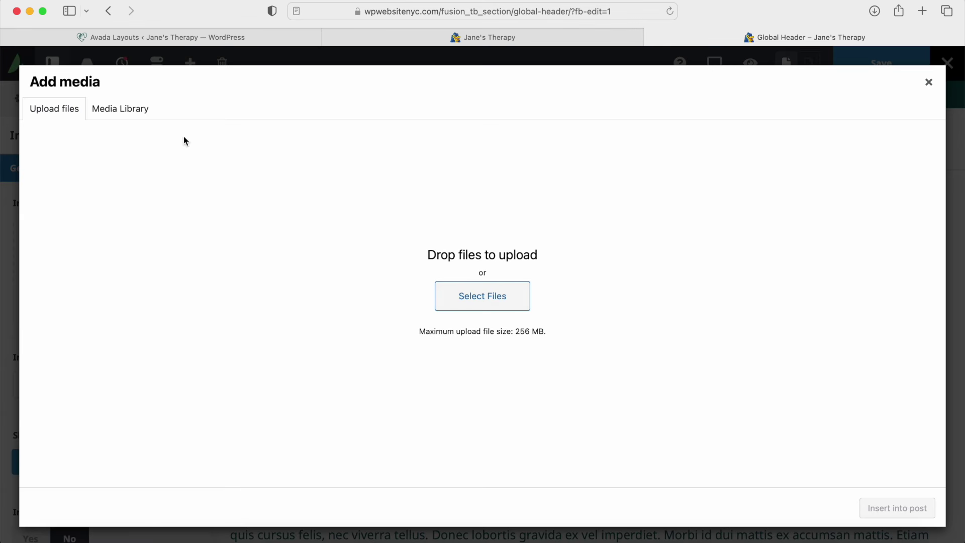
pyautogui.click(113, 111)
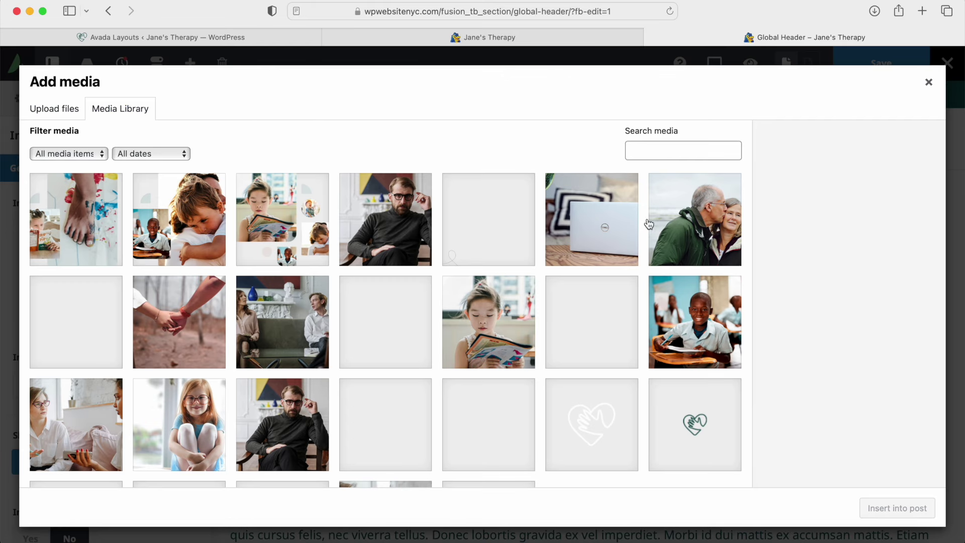
pyautogui.click(930, 86)
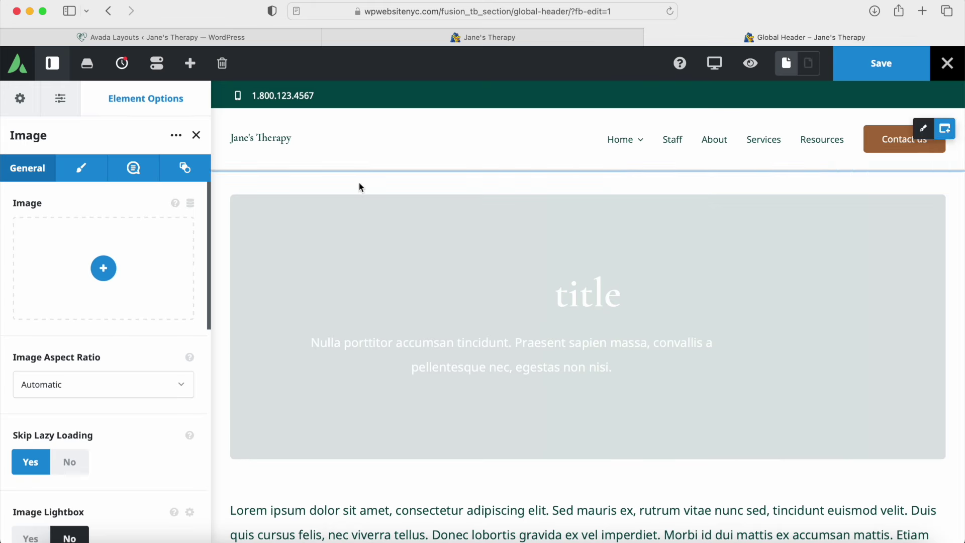
pyautogui.click(192, 207)
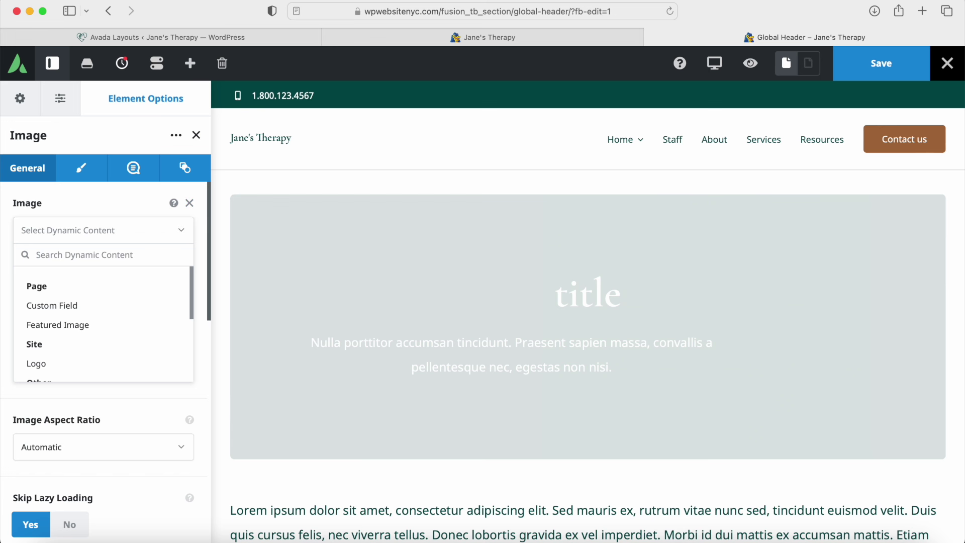
pyautogui.write('logo')
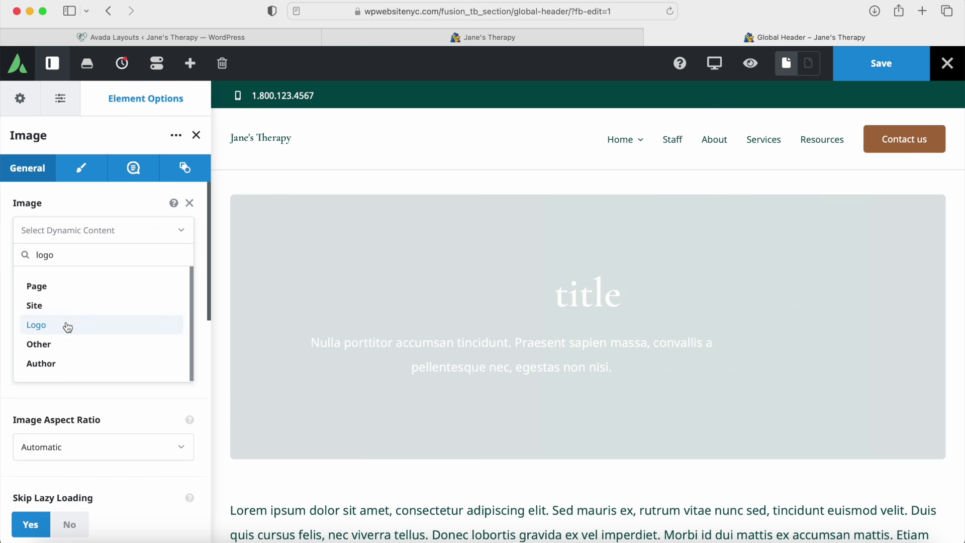
pyautogui.click(68, 328)
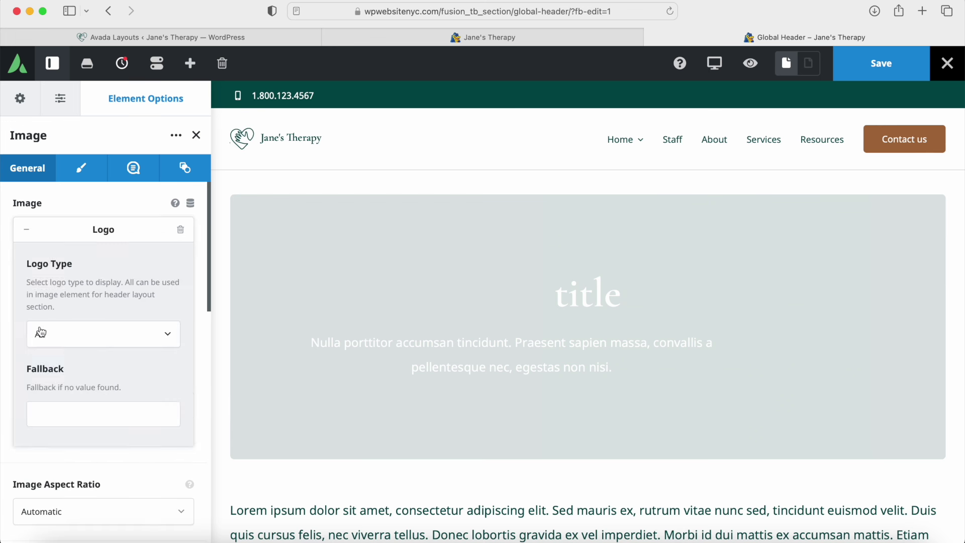
pyautogui.click(27, 232)
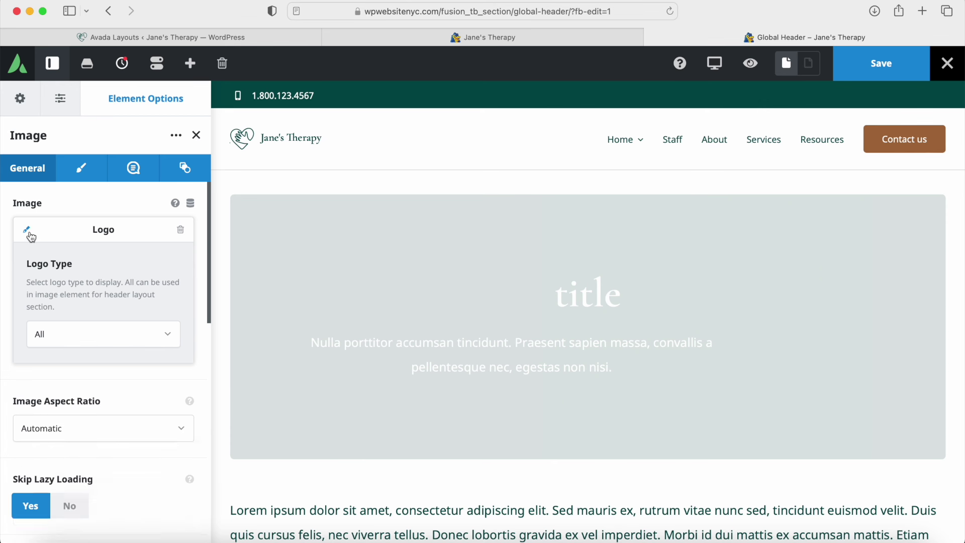
pyautogui.click(199, 140)
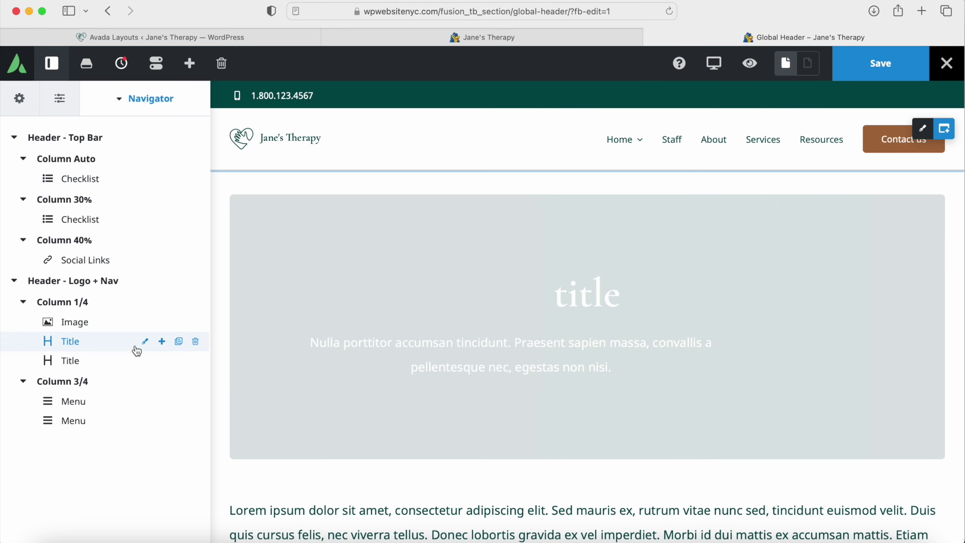
# Step: Replace the first header Title's dynamic data with Site Title, found by searching 'site'
pyautogui.click(146, 344)
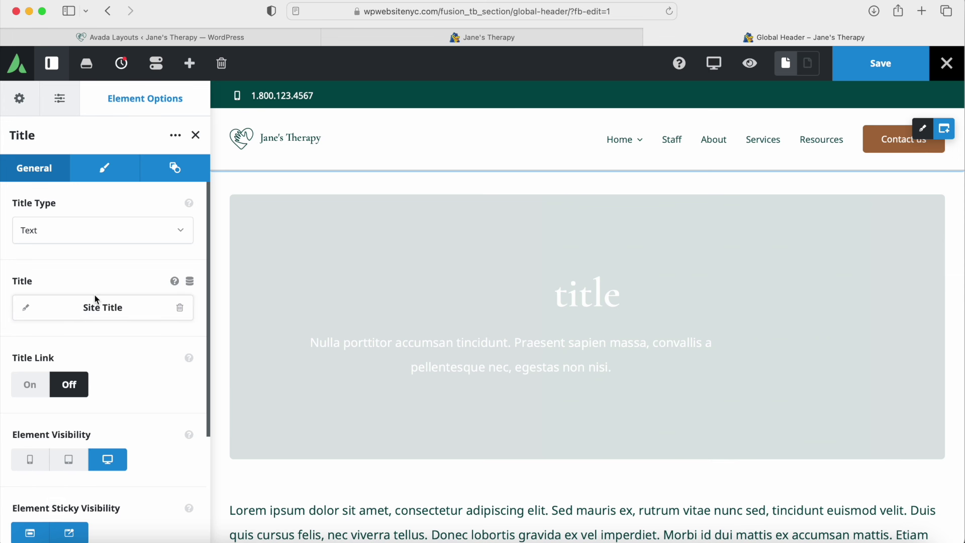
pyautogui.click(25, 308)
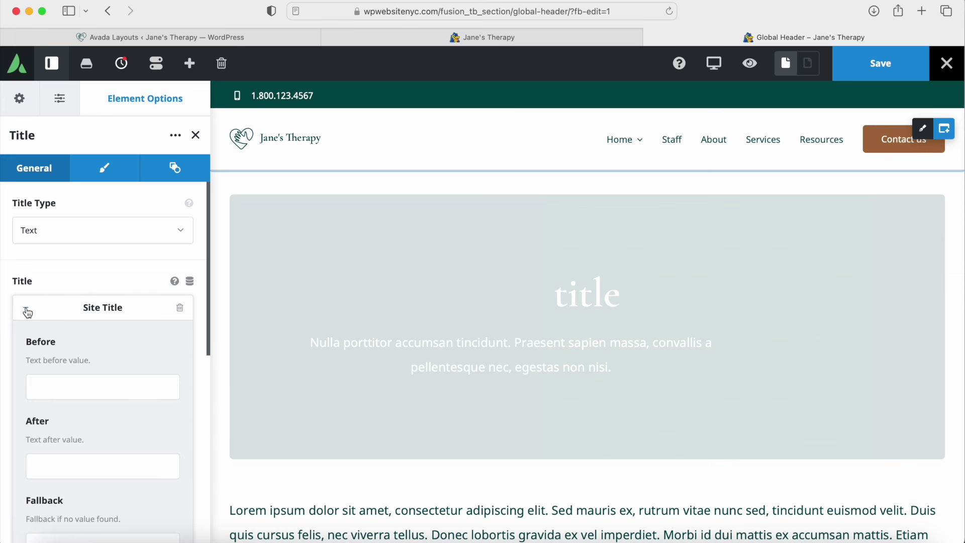
pyautogui.click(179, 309)
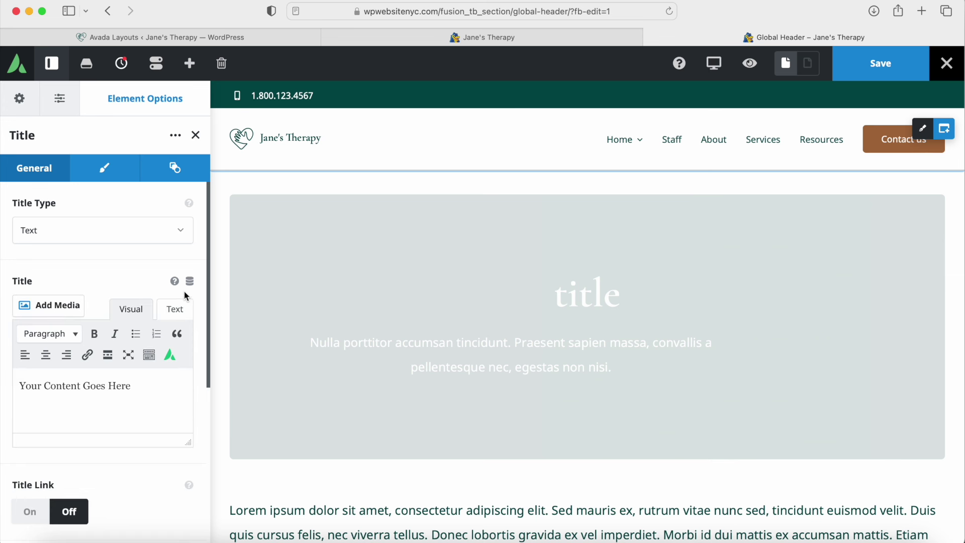
pyautogui.click(190, 288)
pyautogui.click(123, 334)
pyautogui.write('site')
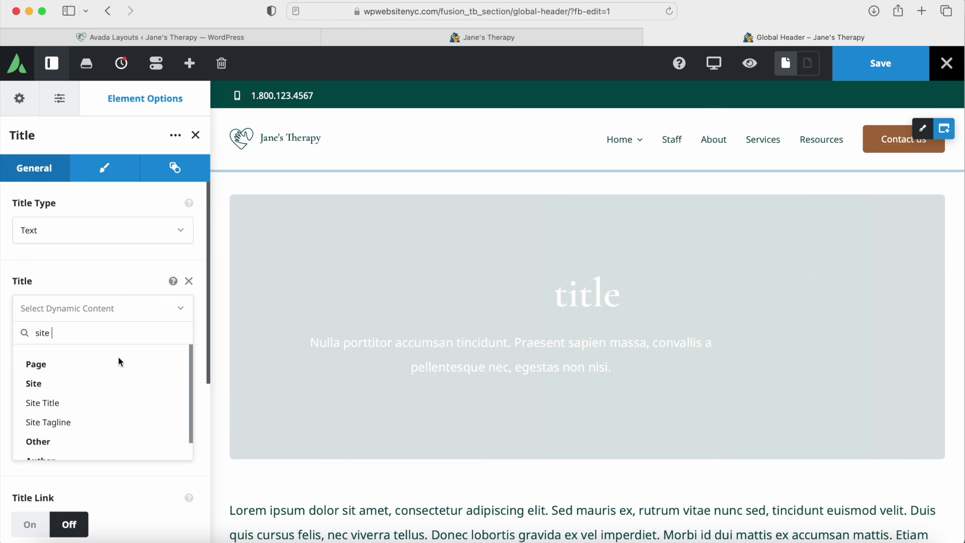
pyautogui.click(57, 402)
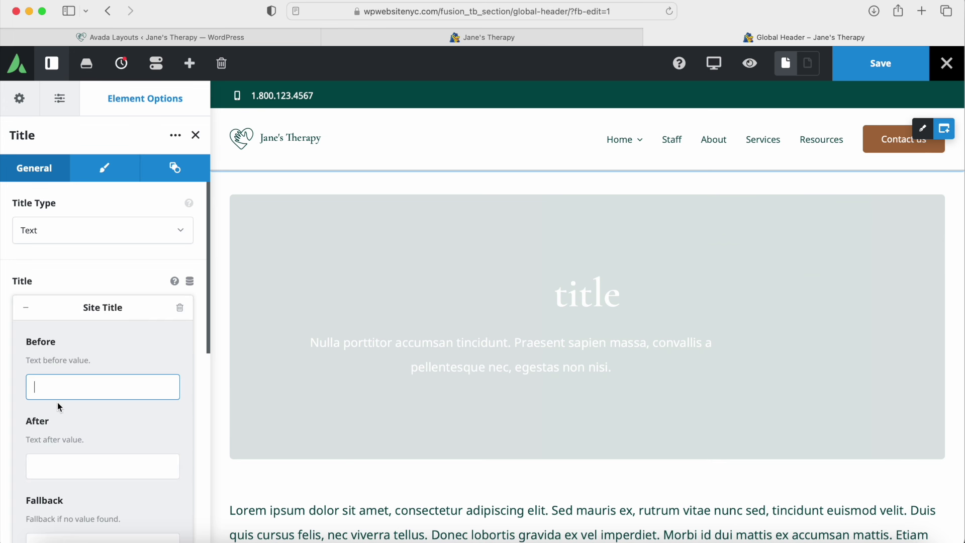
pyautogui.click(29, 308)
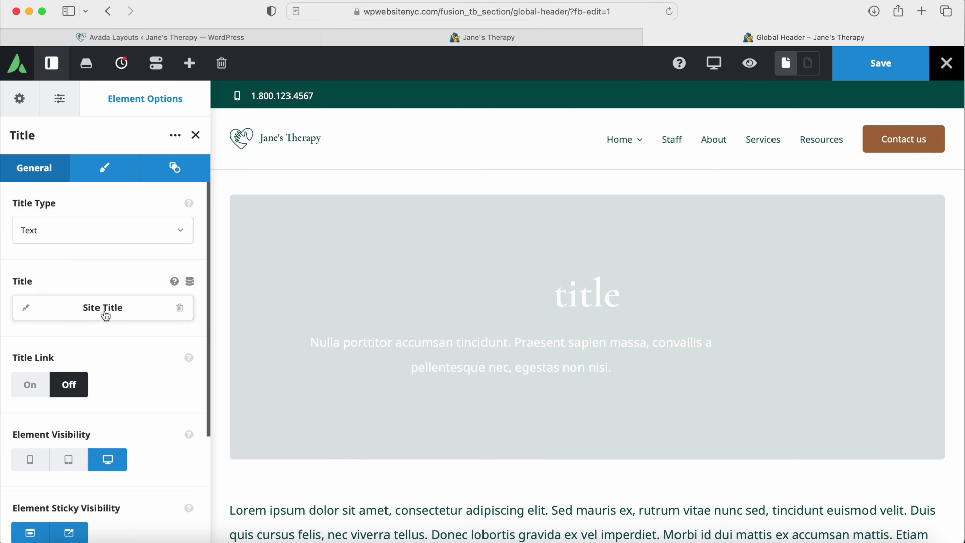
pyautogui.click(195, 136)
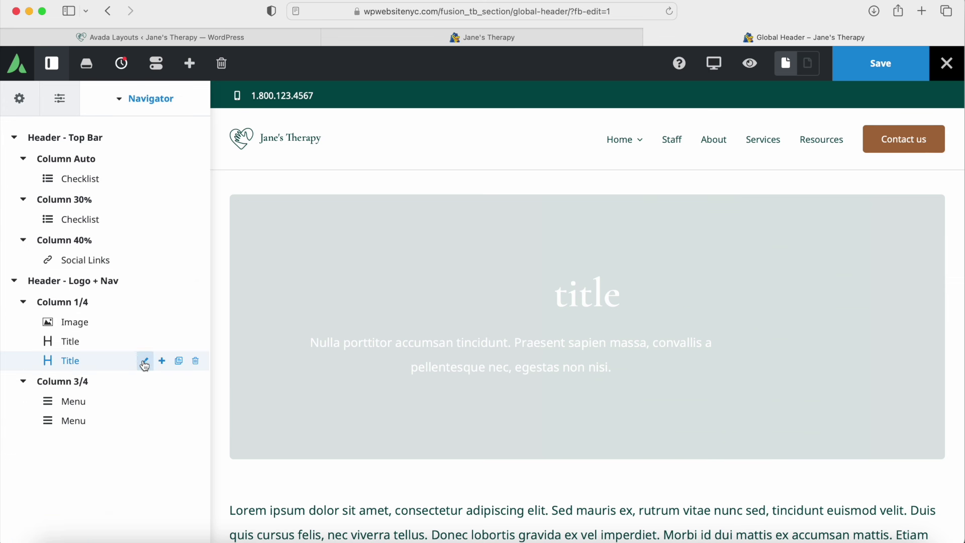
# Step: Check the first Menu element uses Psychology Main Menu and open that menu in WordPress
pyautogui.click(715, 67)
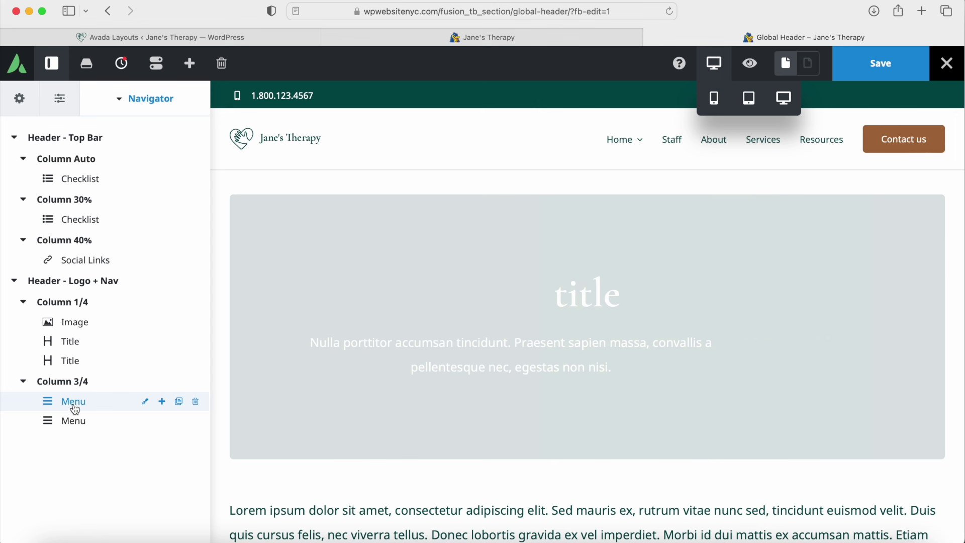
pyautogui.click(146, 405)
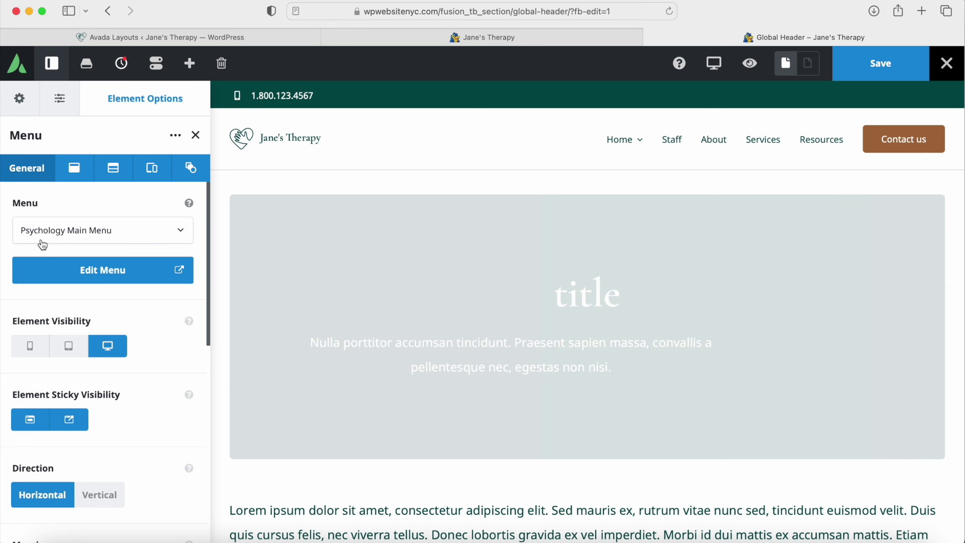
pyautogui.click(167, 239)
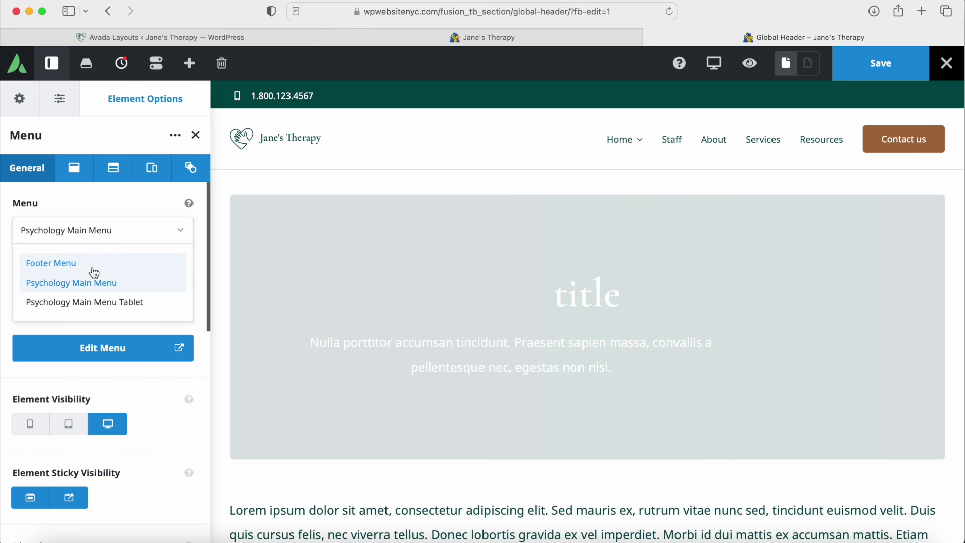
pyautogui.click(94, 352)
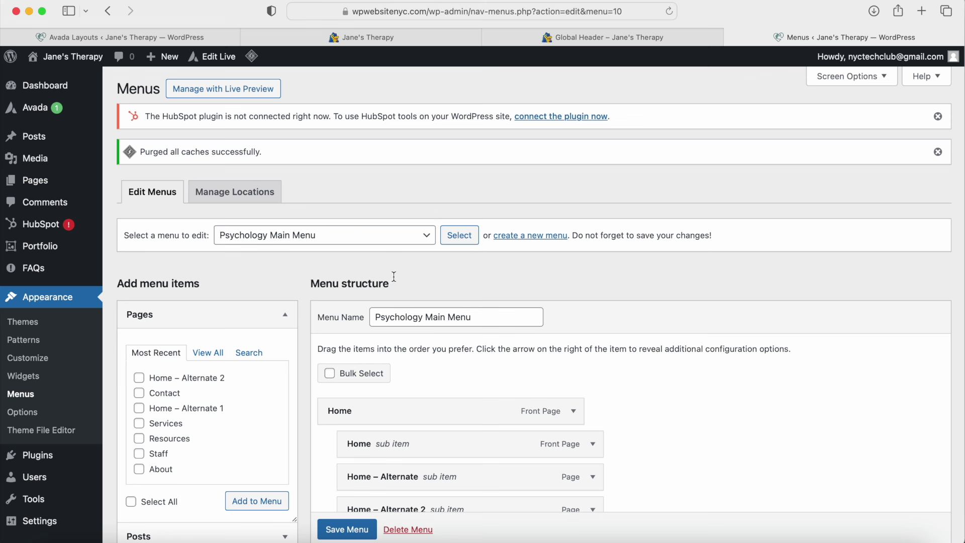
# Step: Browse the Pages, Posts and Custom Links panels without adding items, then close the Menus tab
pyautogui.moveTo(377, 317); pyautogui.dragTo(486, 322)
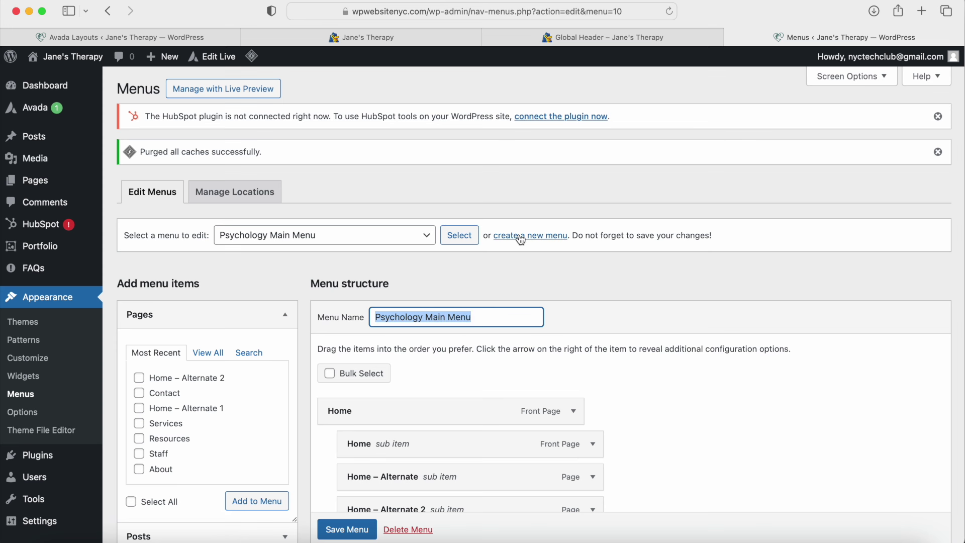
pyautogui.scroll(-5, 491, 308)
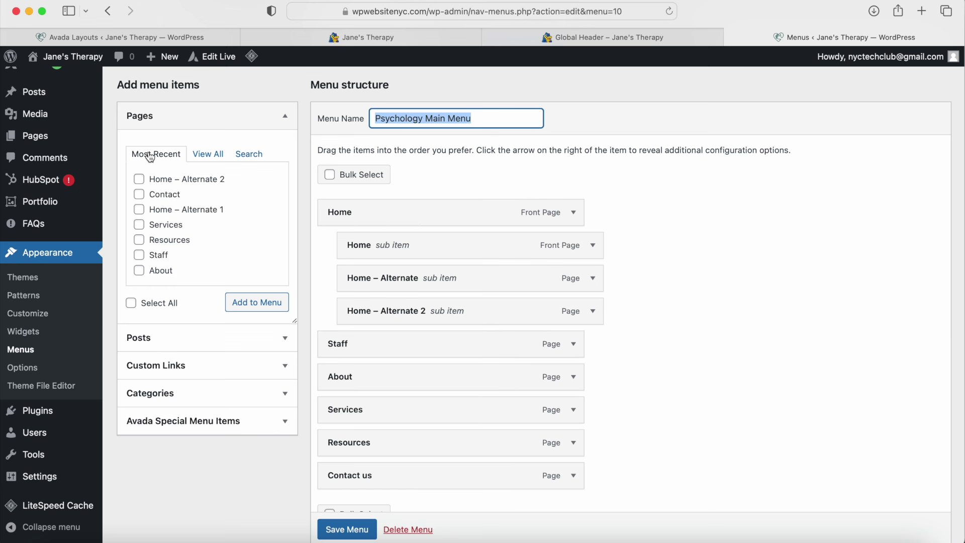
pyautogui.click(208, 156)
pyautogui.click(140, 179)
pyautogui.click(140, 195)
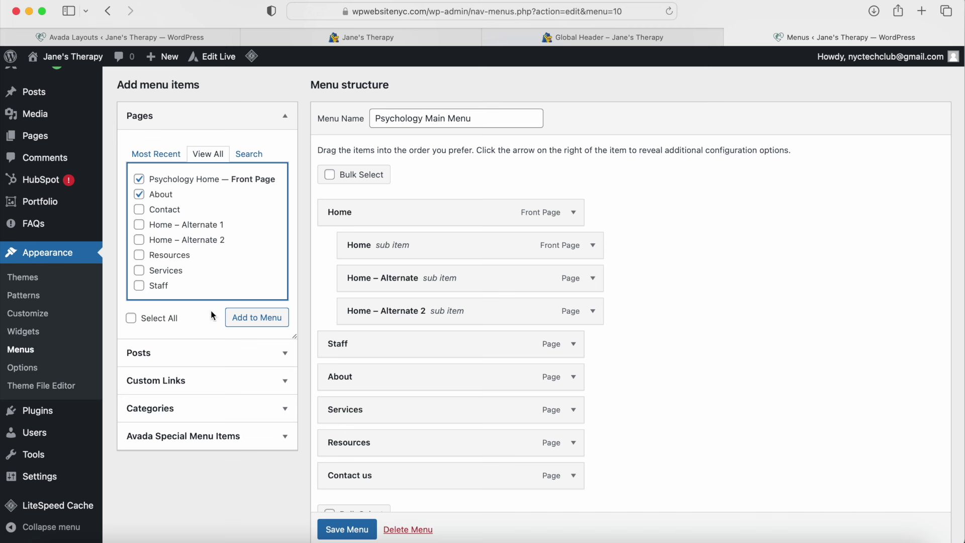
pyautogui.click(151, 363)
pyautogui.click(154, 460)
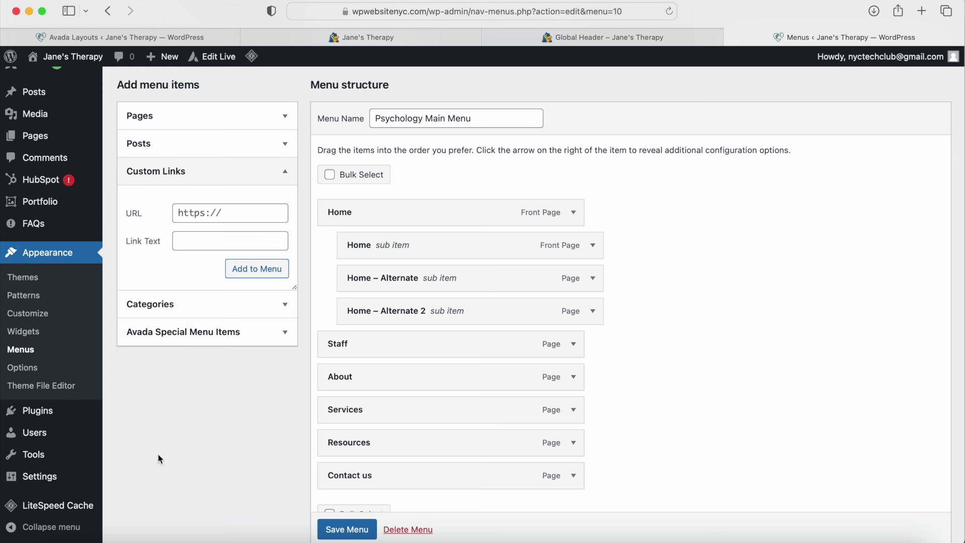
pyautogui.scroll(4, 295, 263)
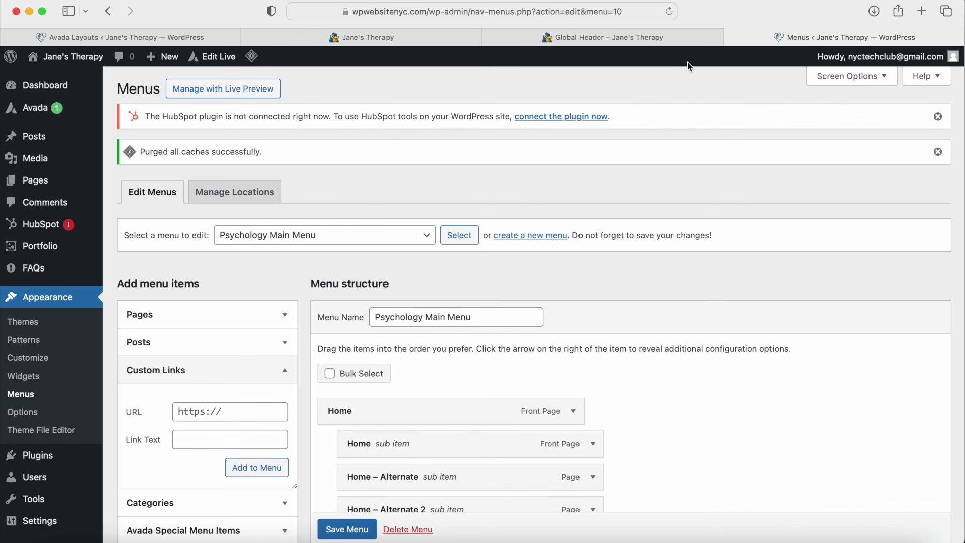
pyautogui.click(731, 37)
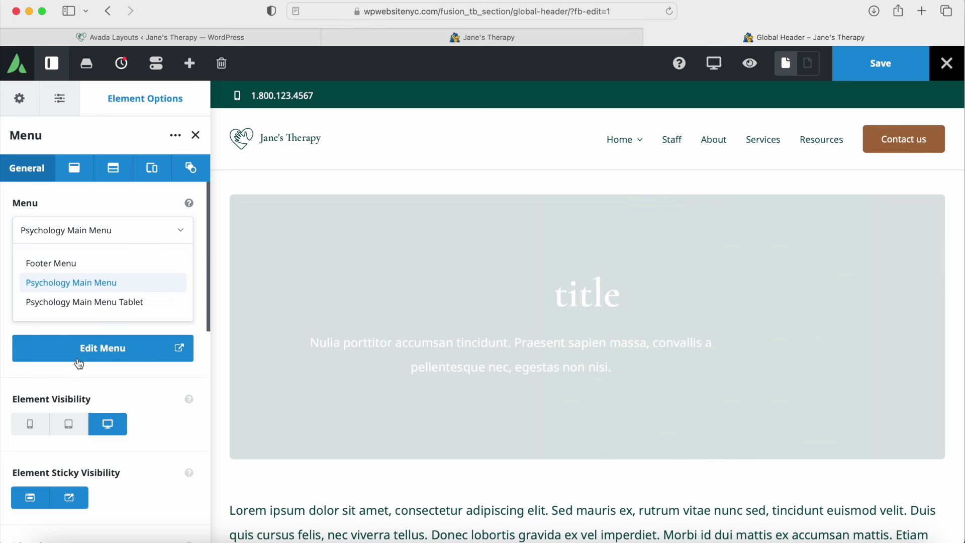
# Step: Confirm the second header Menu element is also assigned Psychology Main Menu
pyautogui.click(81, 289)
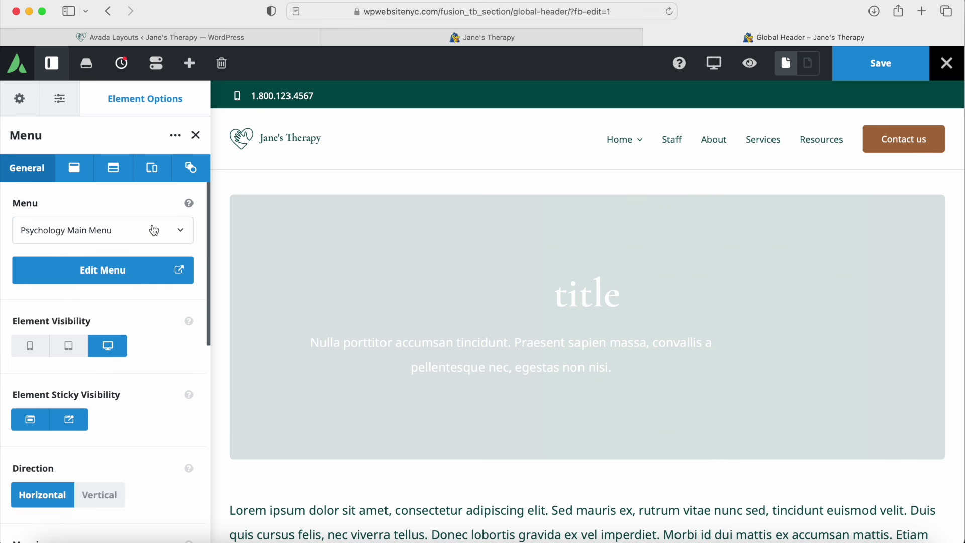
pyautogui.click(196, 136)
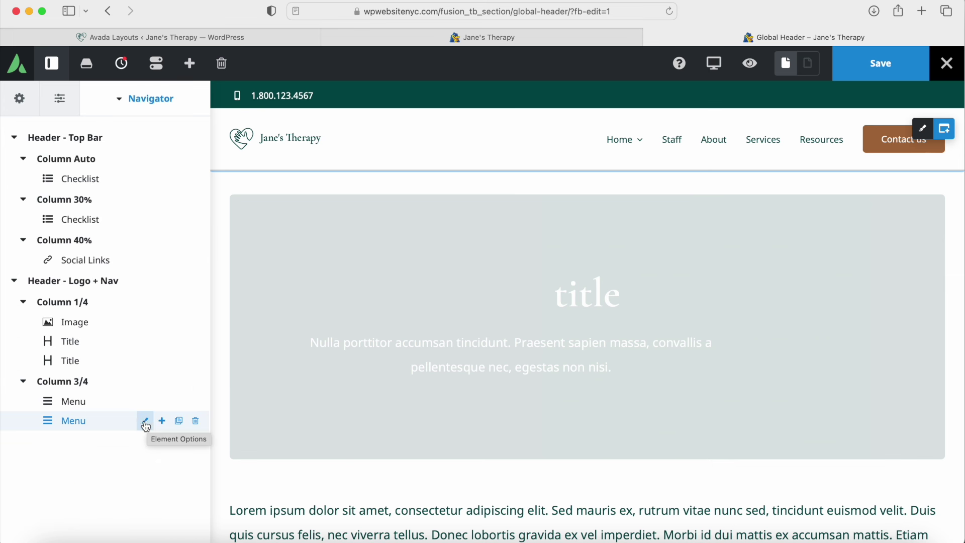
pyautogui.click(145, 422)
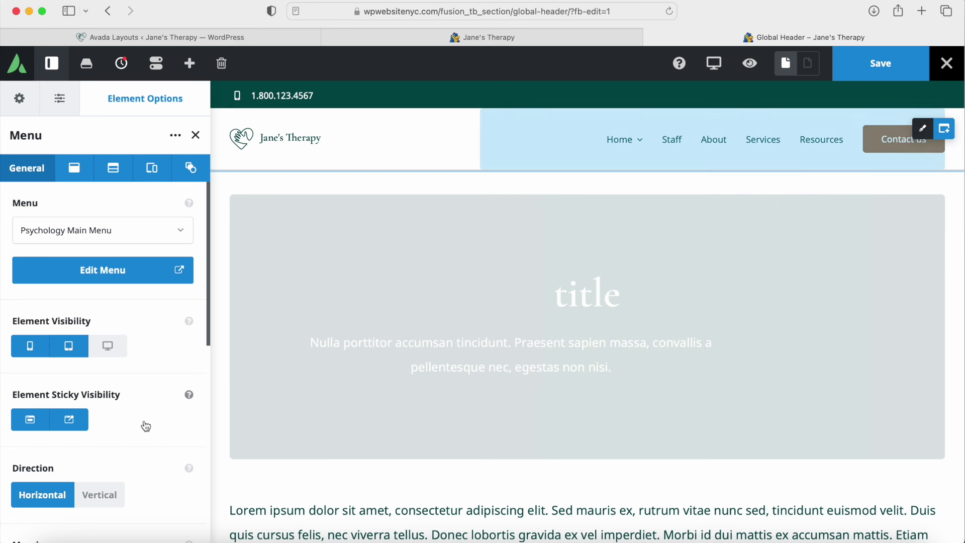
pyautogui.click(111, 235)
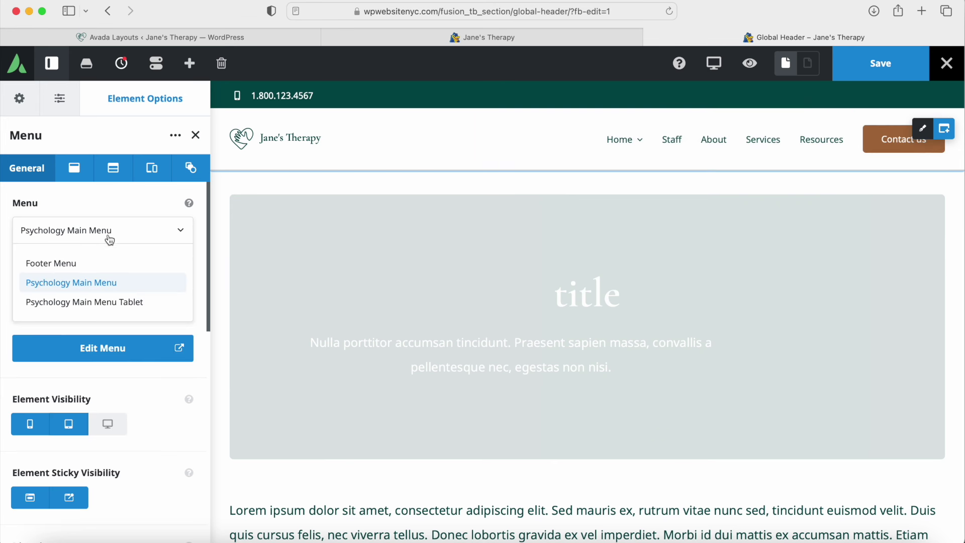
pyautogui.click(178, 231)
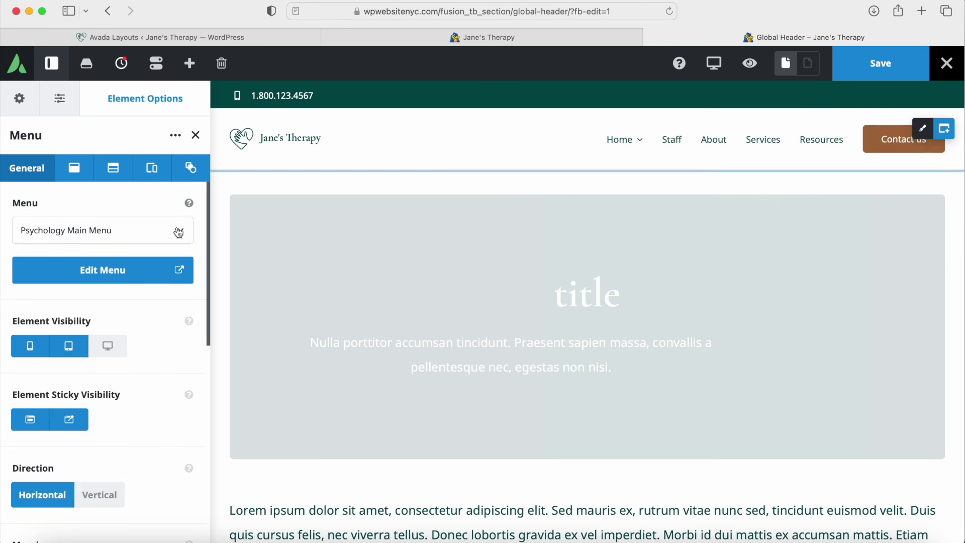
pyautogui.click(134, 226)
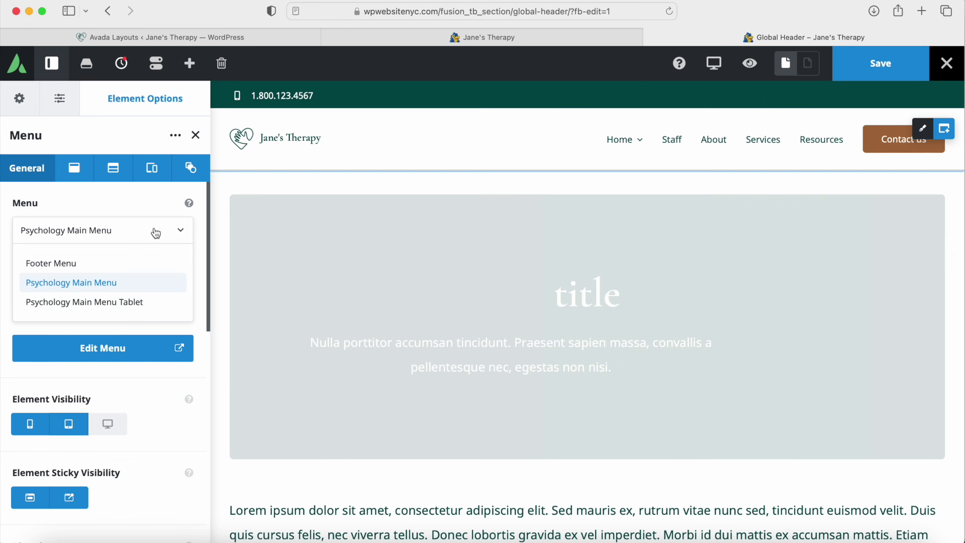
pyautogui.click(180, 229)
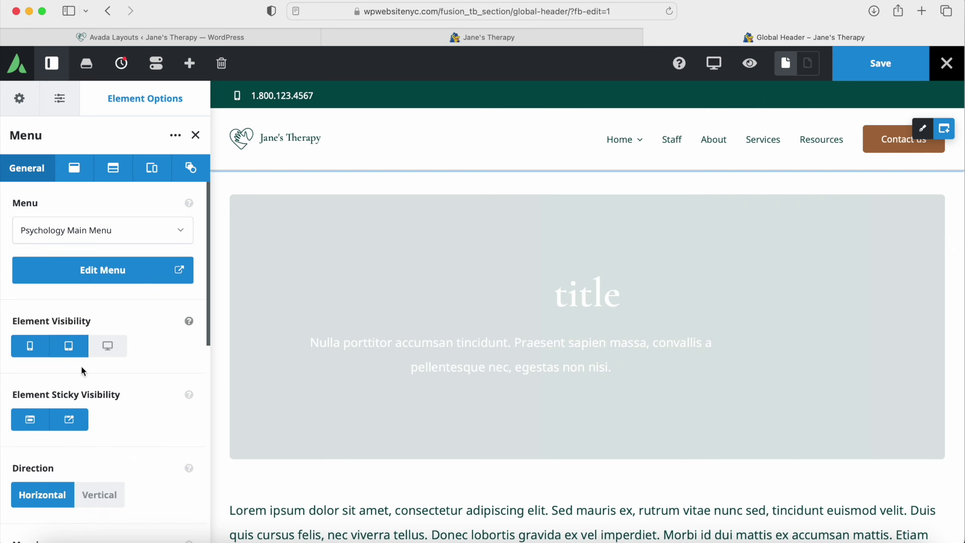
# Step: Review the menu's Main and Submenu tabs, then open Psychology Main Menu from the first Menu element
pyautogui.scroll(-5, 54, 398)
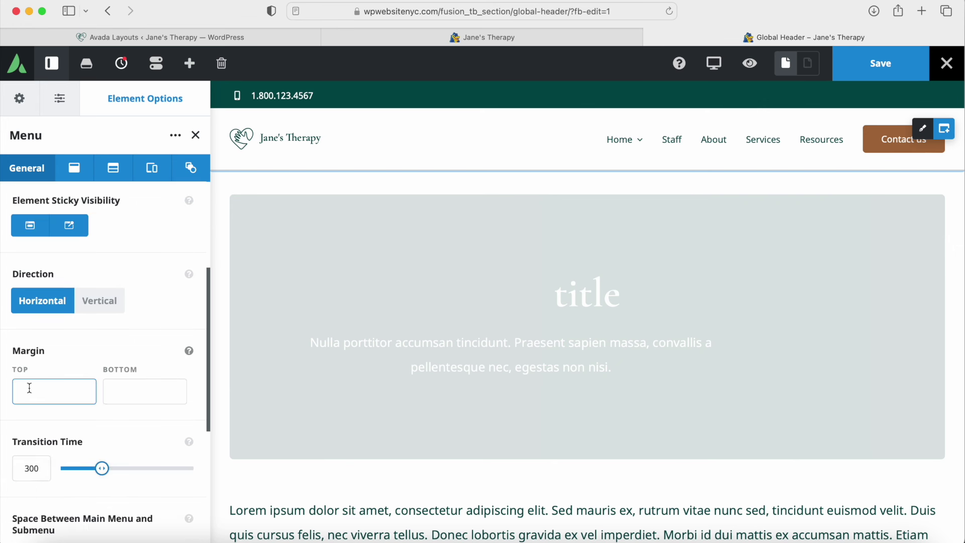
pyautogui.scroll(-4, 65, 442)
pyautogui.scroll(9, 71, 301)
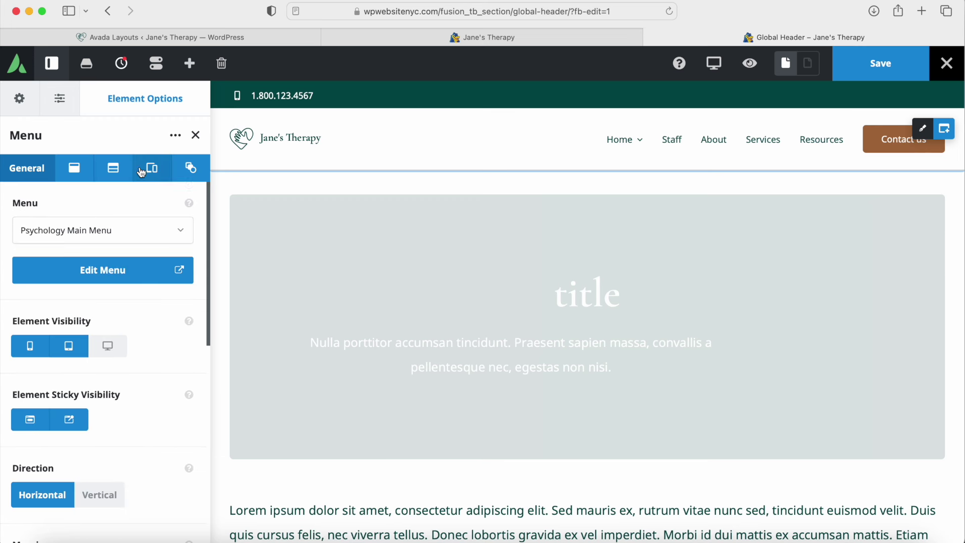
pyautogui.click(73, 167)
pyautogui.click(105, 167)
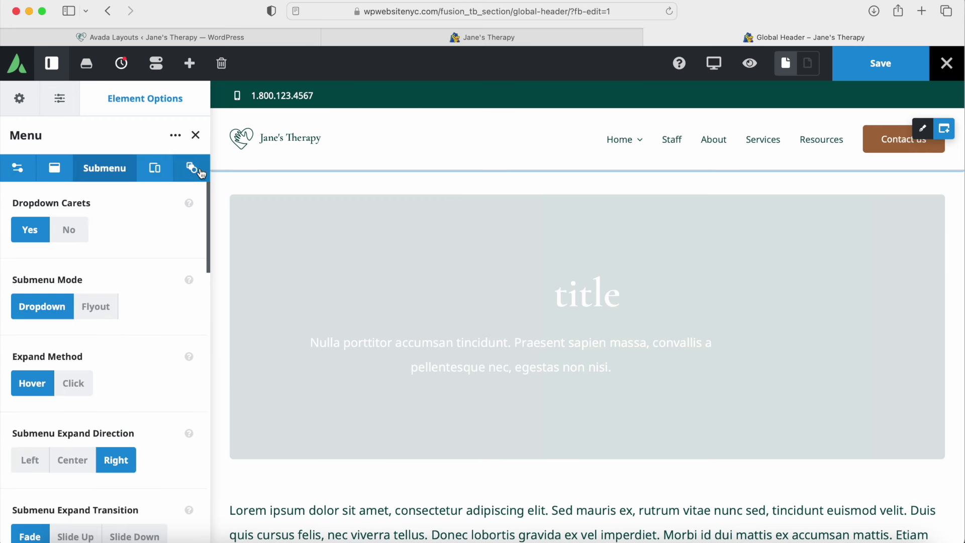
pyautogui.click(195, 136)
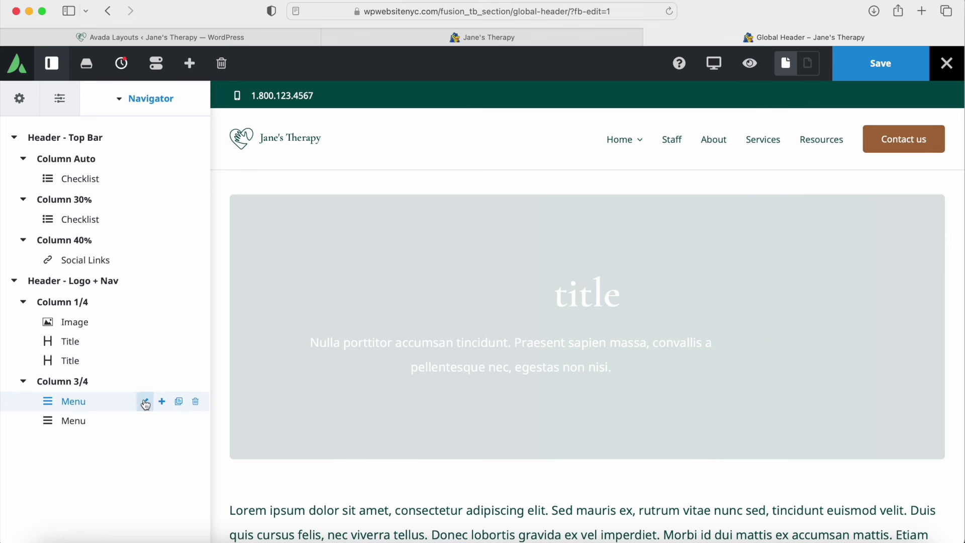
pyautogui.click(143, 403)
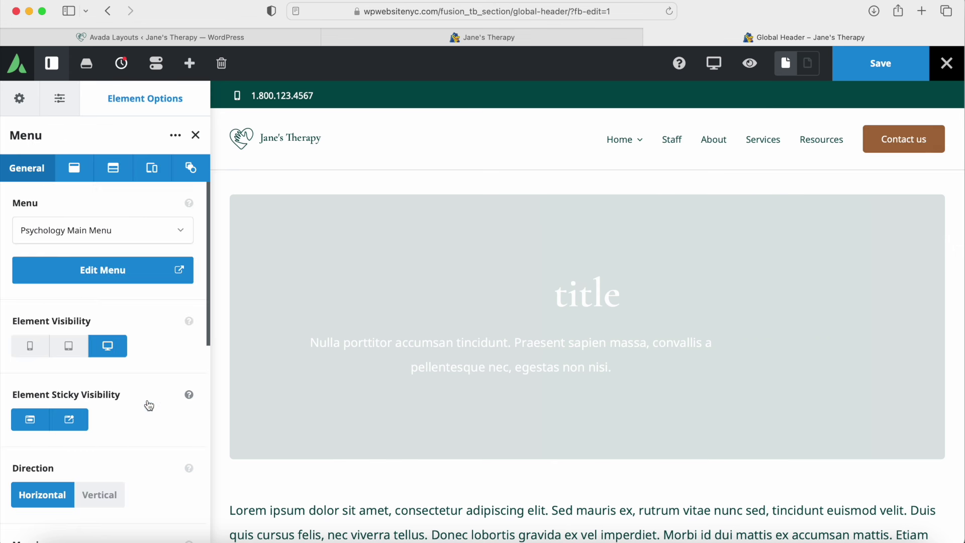
pyautogui.click(98, 278)
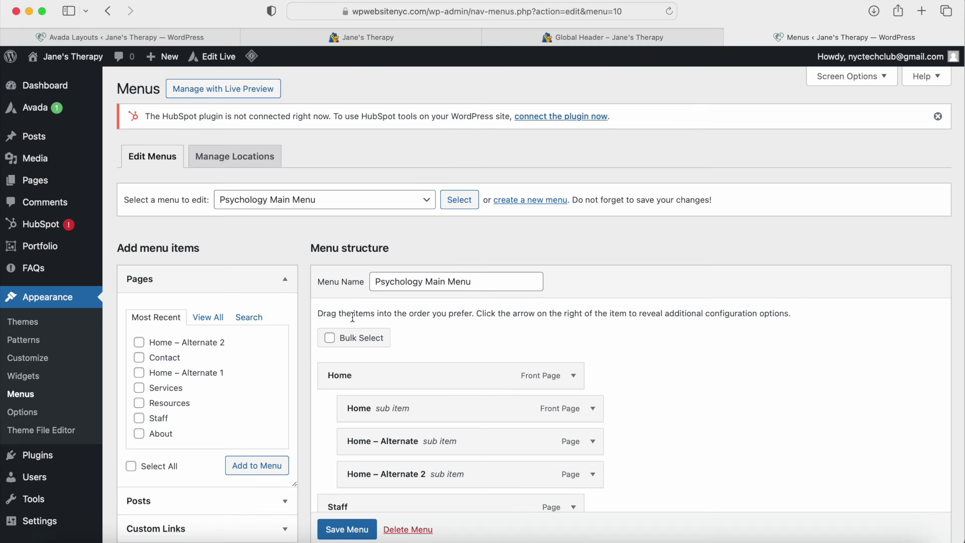
# Step: Expand Contact us and Resources, confirming Contact us keeps the Button Large menu button style
pyautogui.scroll(-6, 352, 317)
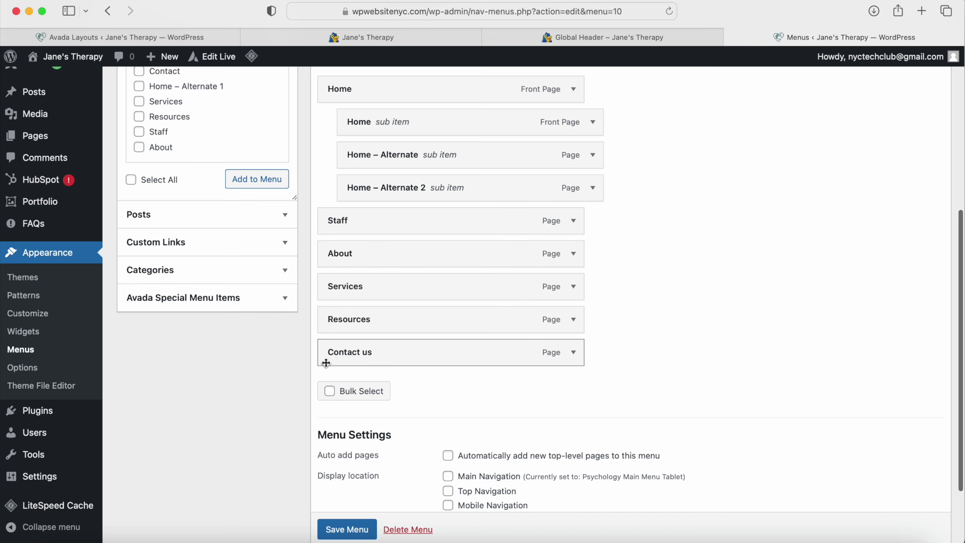
pyautogui.click(574, 352)
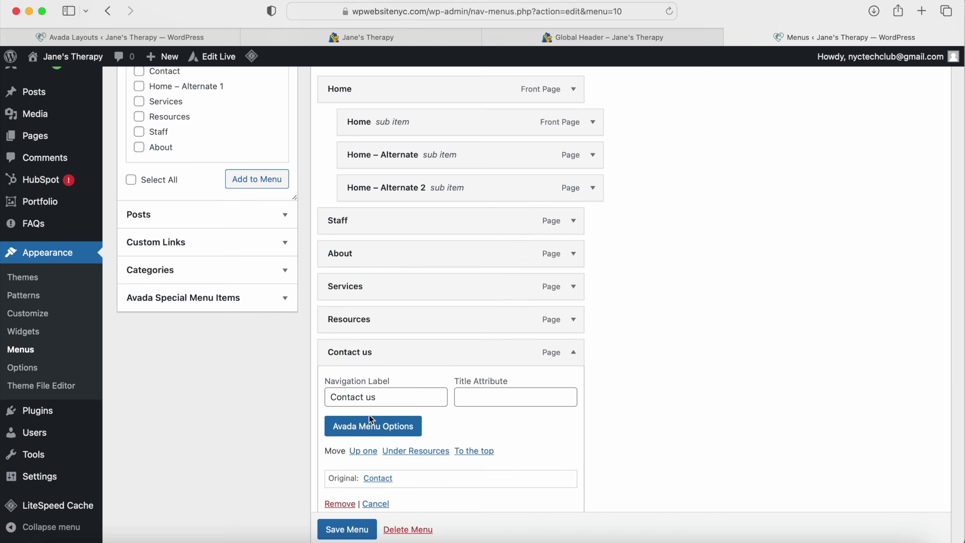
pyautogui.click(574, 322)
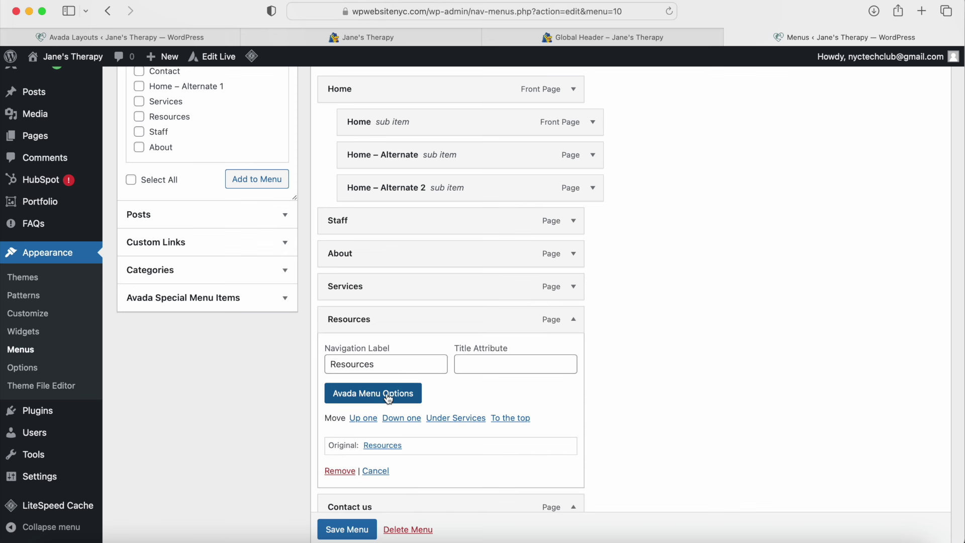
pyautogui.scroll(-5, 390, 400)
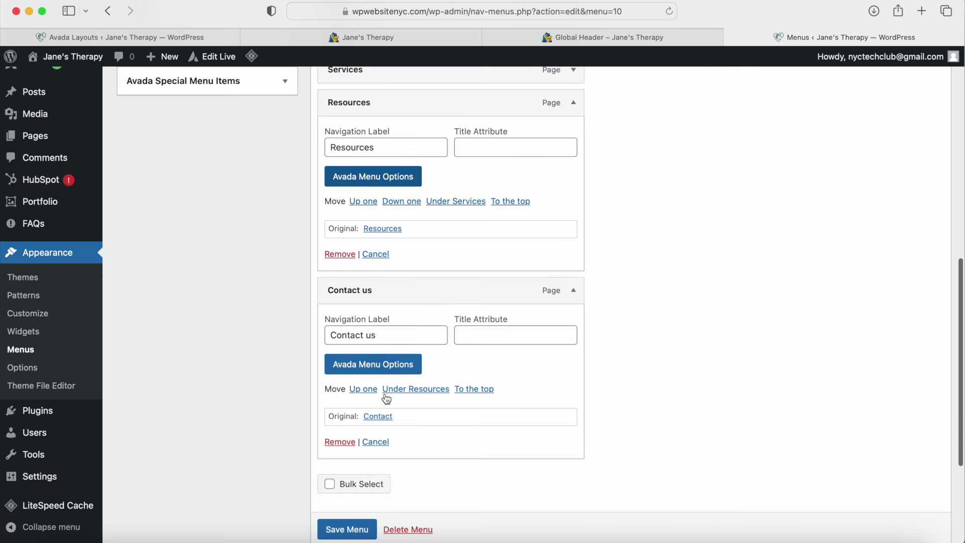
pyautogui.click(362, 371)
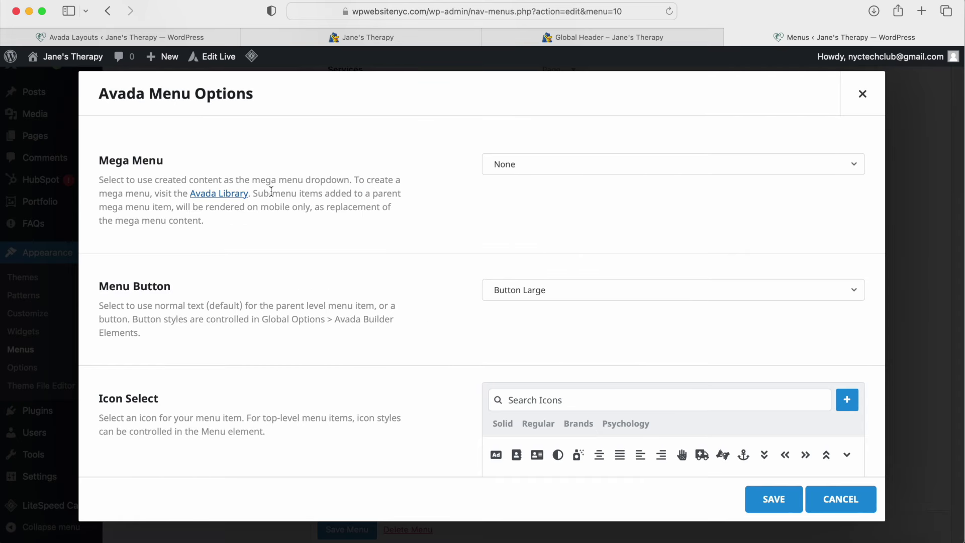
pyautogui.click(512, 295)
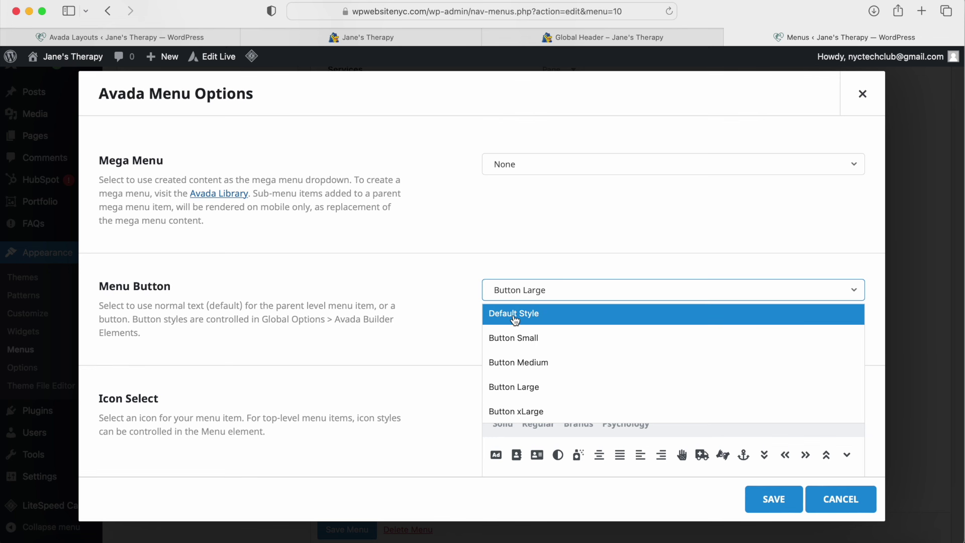
pyautogui.click(864, 97)
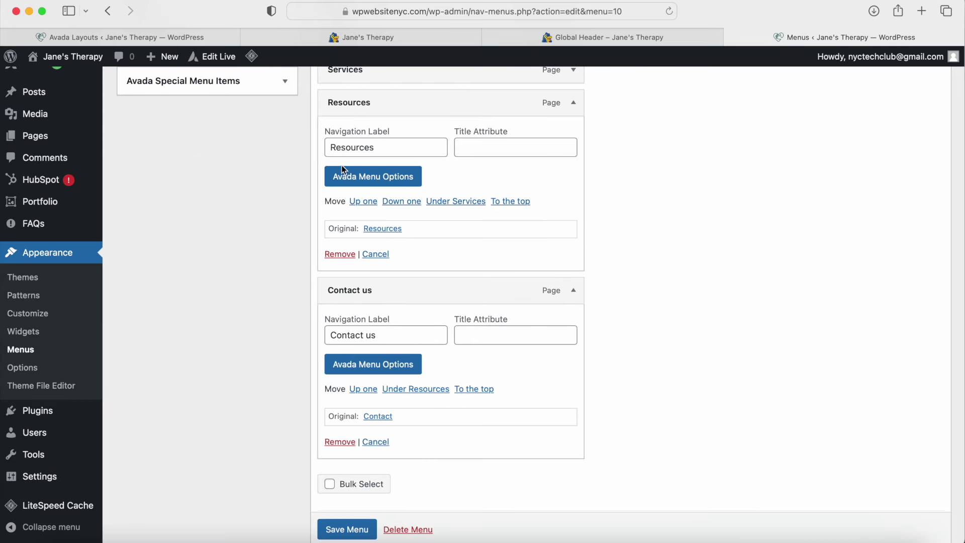
# Step: Confirm Resources stays Default Style, collapse both items and close the Menus tab
pyautogui.click(370, 176)
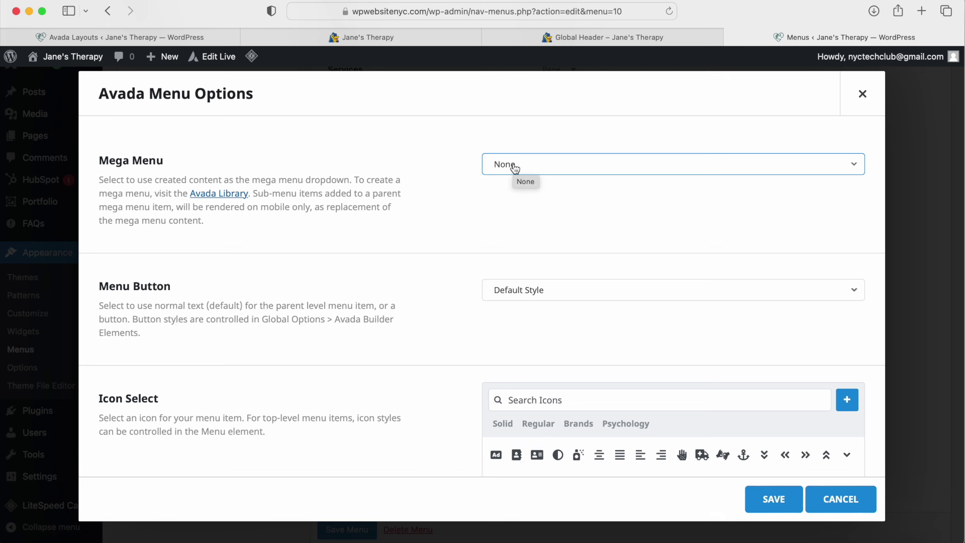
pyautogui.click(863, 95)
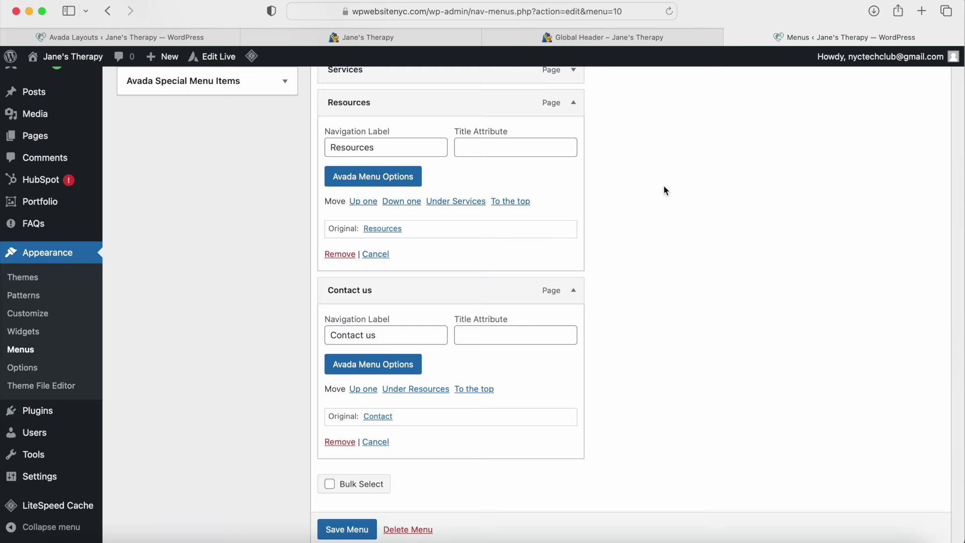
pyautogui.click(573, 103)
pyautogui.click(574, 137)
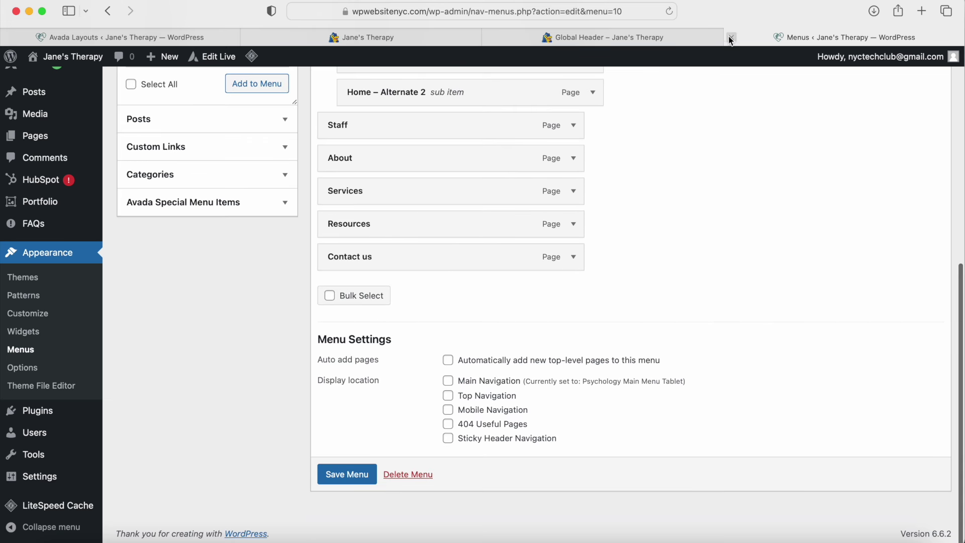
pyautogui.click(732, 38)
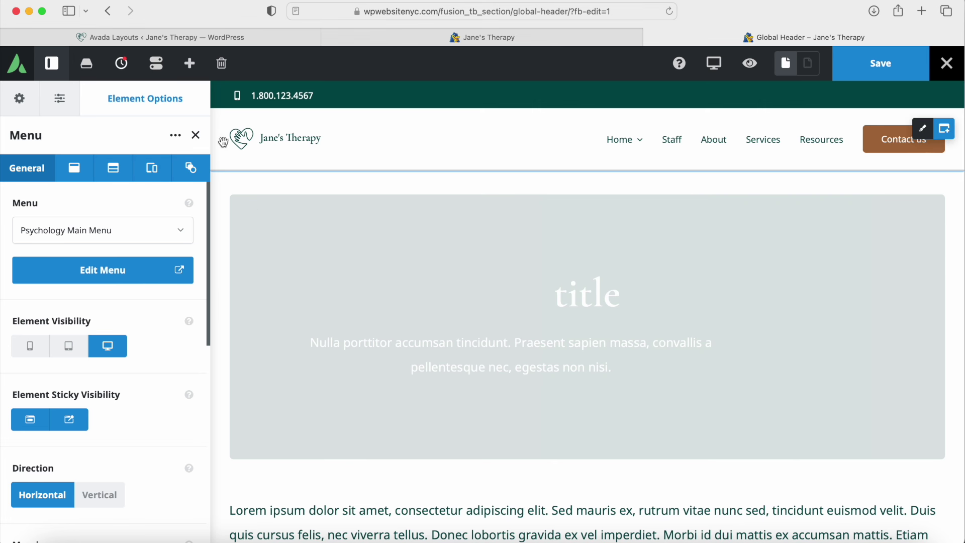
# Step: Save the Global Header layout, exit to the page back-end, and close the old live-editor tab
pyautogui.click(197, 136)
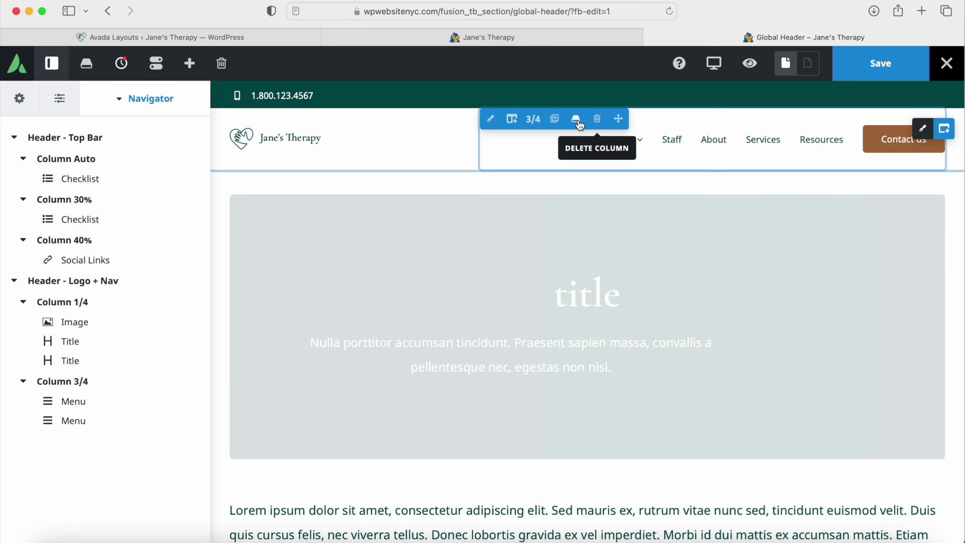
pyautogui.click(878, 68)
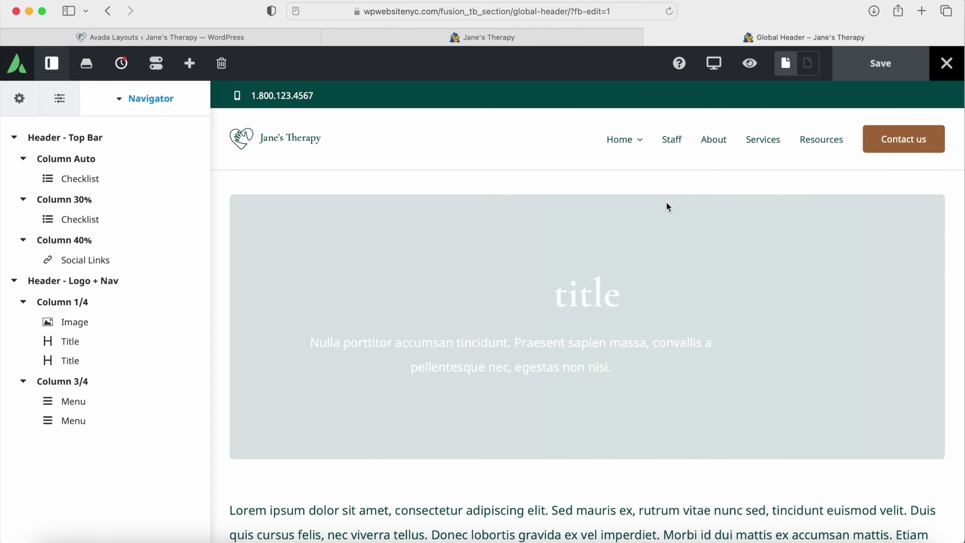
pyautogui.click(947, 63)
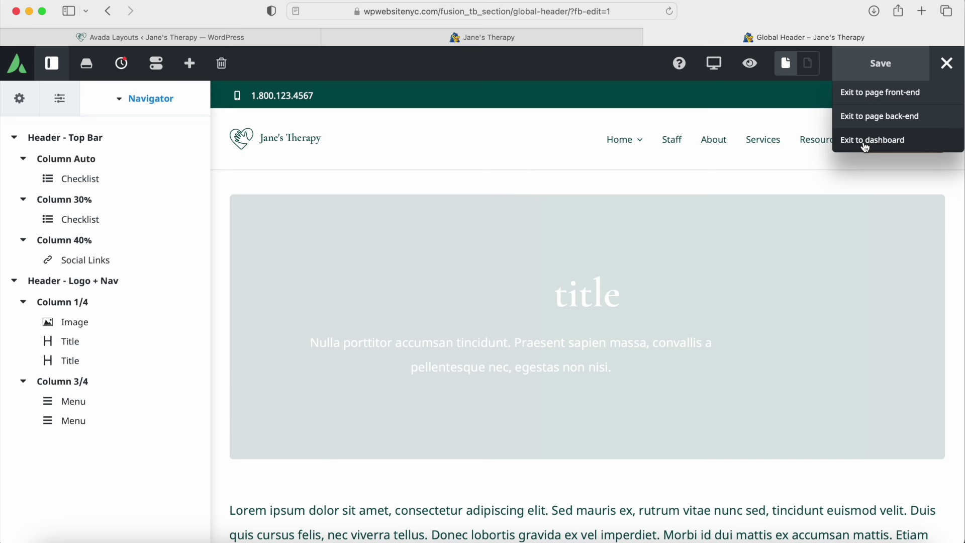
pyautogui.click(876, 117)
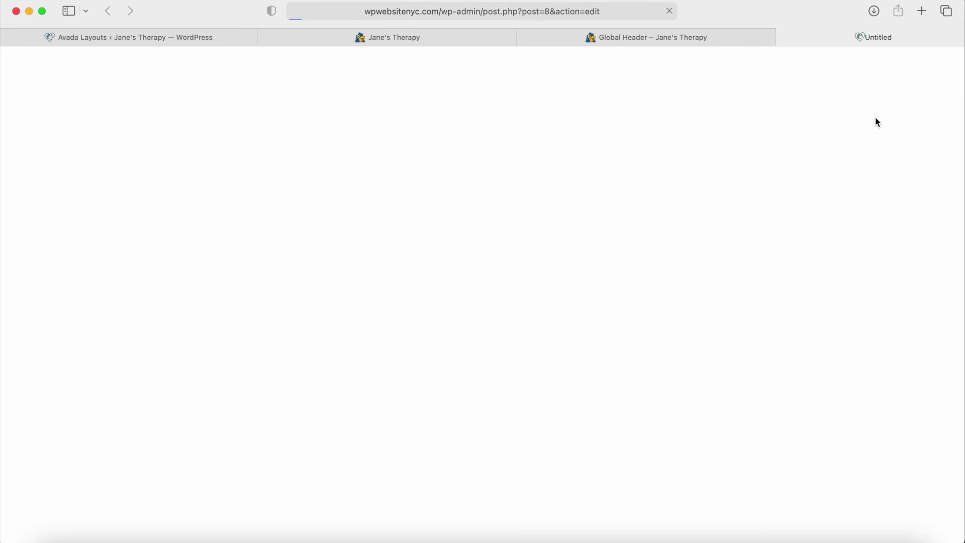
pyautogui.click(488, 38)
# Step: Close the extra site preview tab, review General Settings without changes, then go to Reading Settings
pyautogui.click(264, 41)
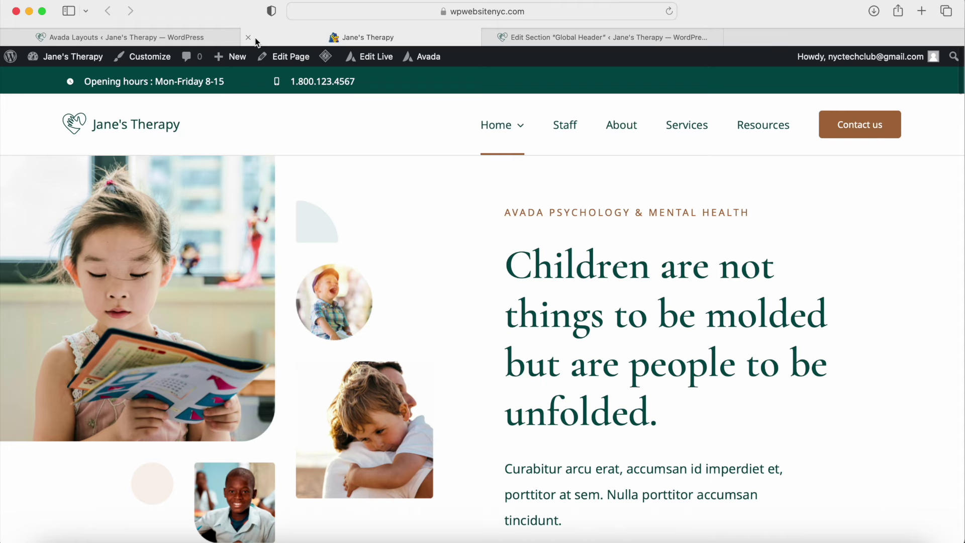
pyautogui.click(248, 38)
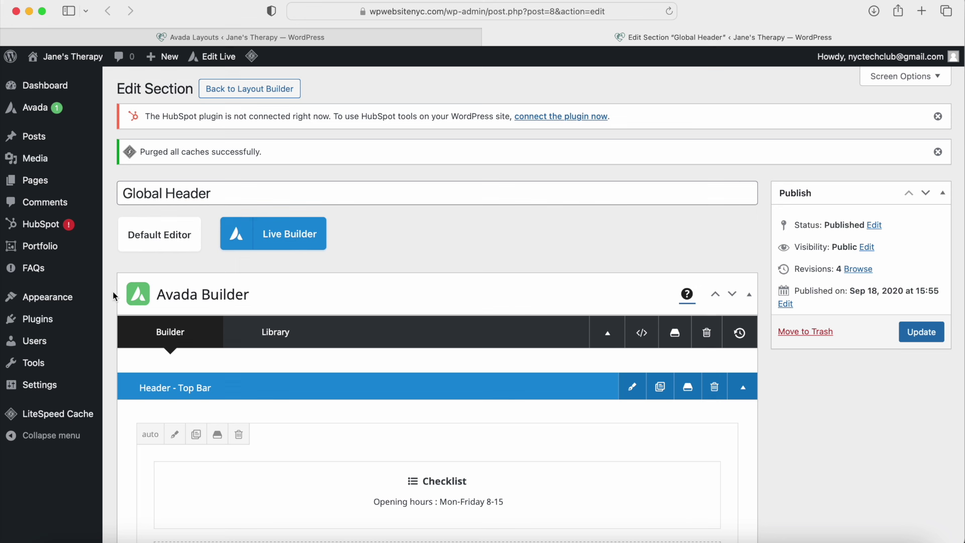
pyautogui.moveTo(54, 392)
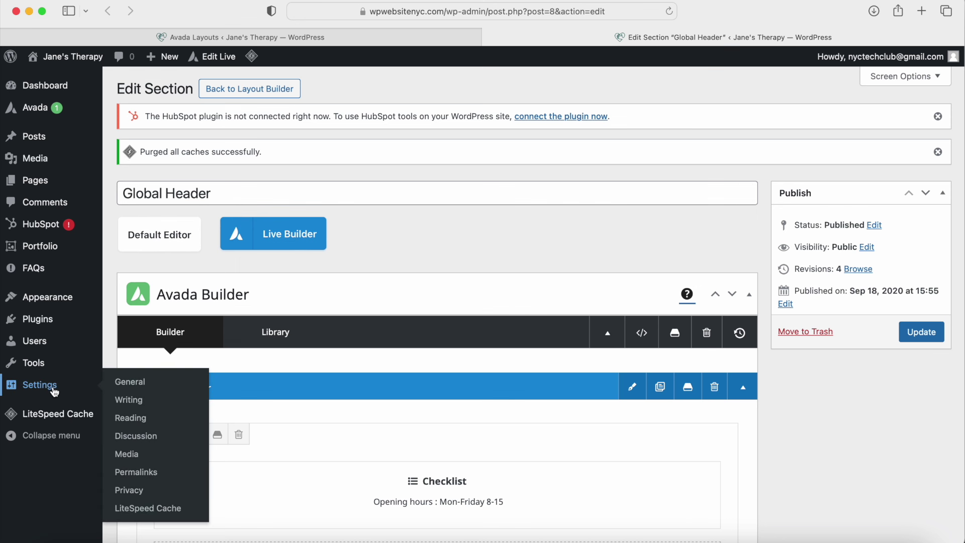
pyautogui.click(136, 386)
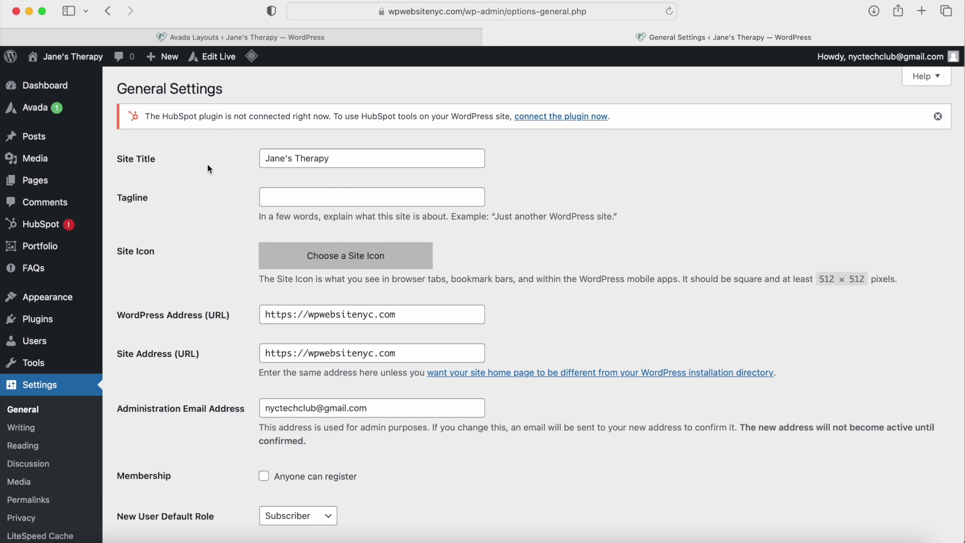
pyautogui.moveTo(340, 155); pyautogui.dragTo(266, 152)
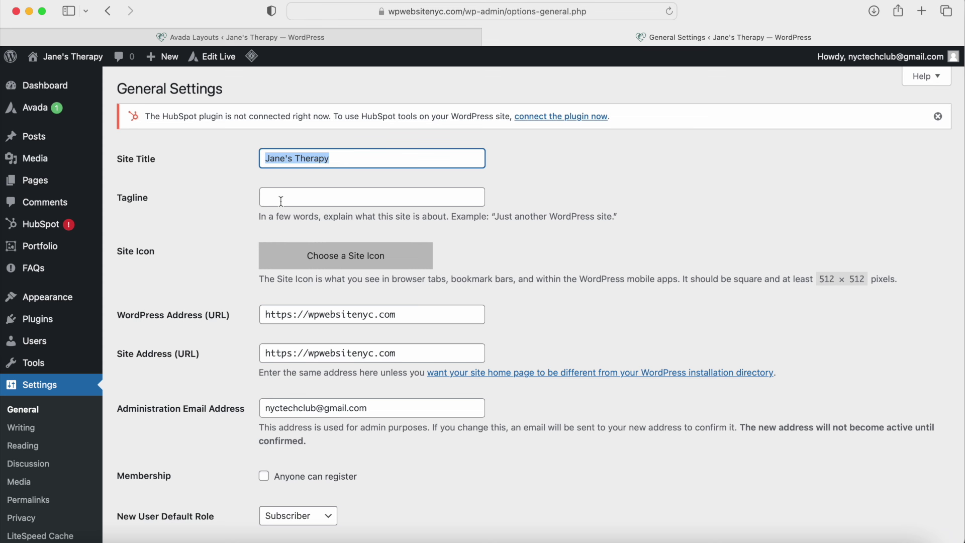
pyautogui.scroll(-5, 281, 201)
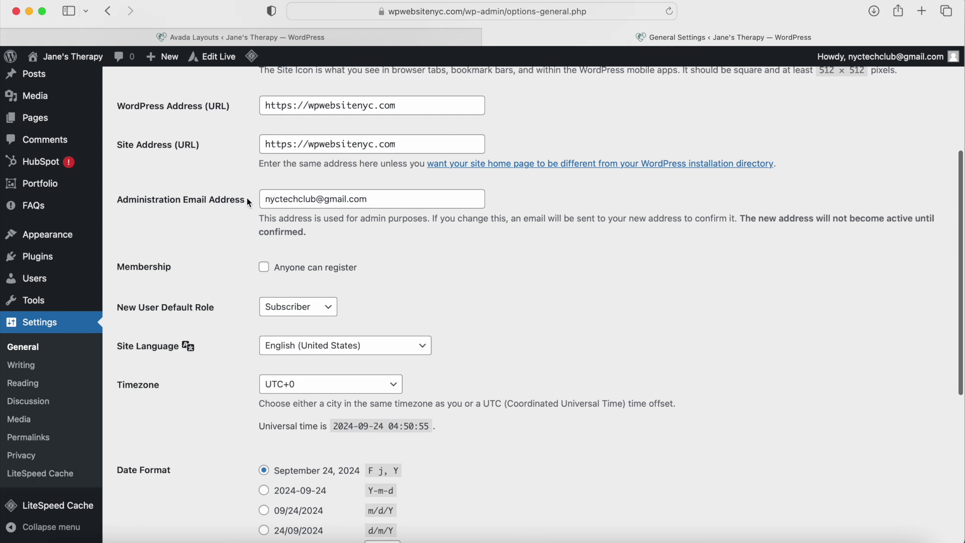
pyautogui.click(184, 202)
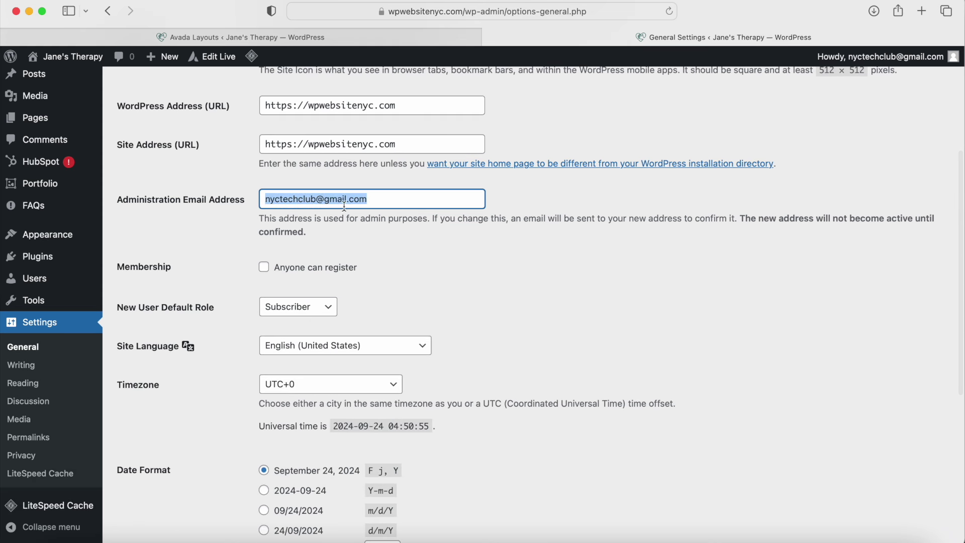
pyautogui.scroll(-7, 323, 307)
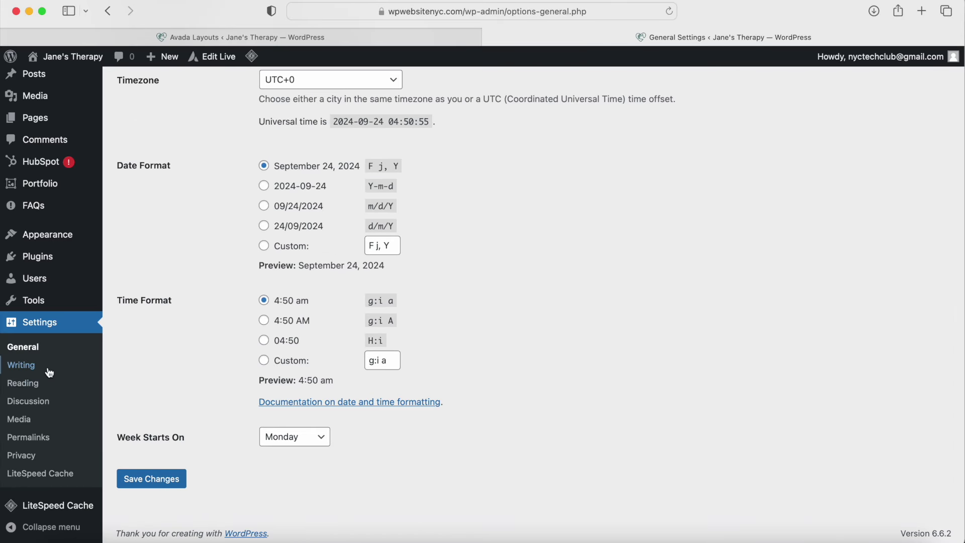
pyautogui.click(28, 386)
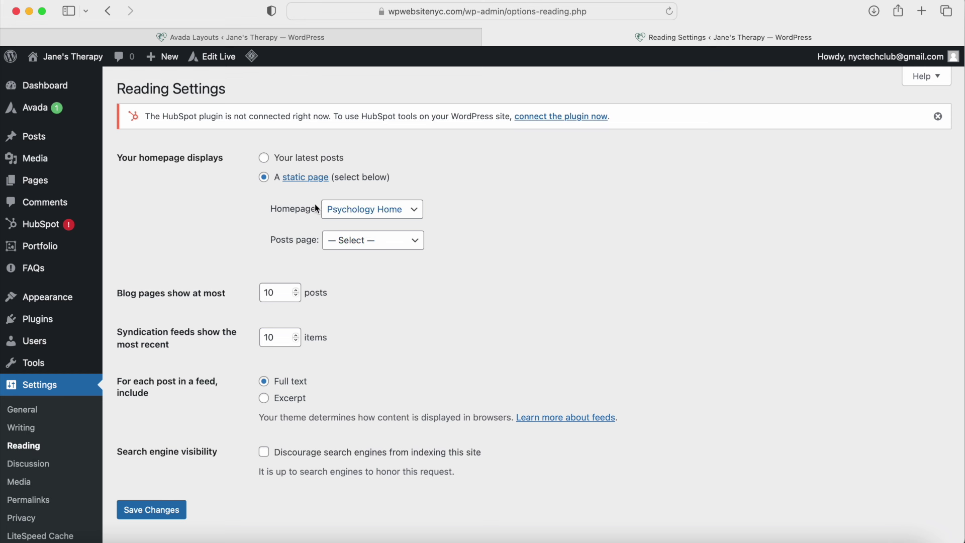
# Step: Leave the Posts page unset, then review the Post name (/%postname%/) permalink structure
pyautogui.click(350, 245)
pyautogui.click(237, 289)
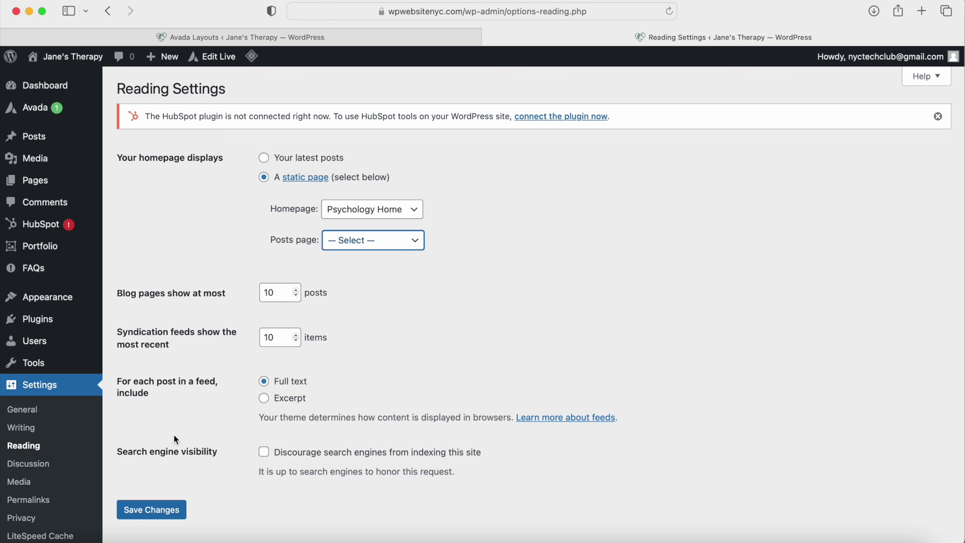
pyautogui.click(58, 500)
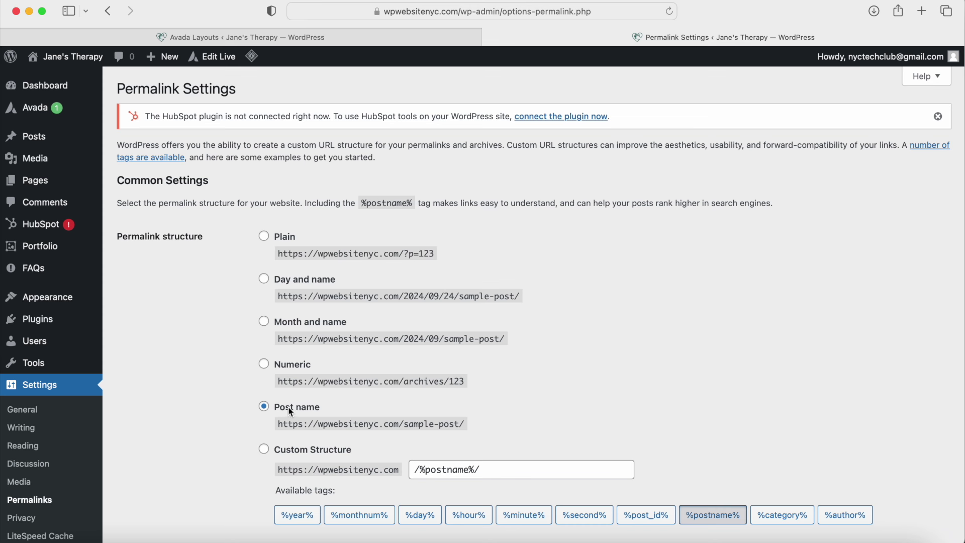
pyautogui.scroll(-6, 276, 404)
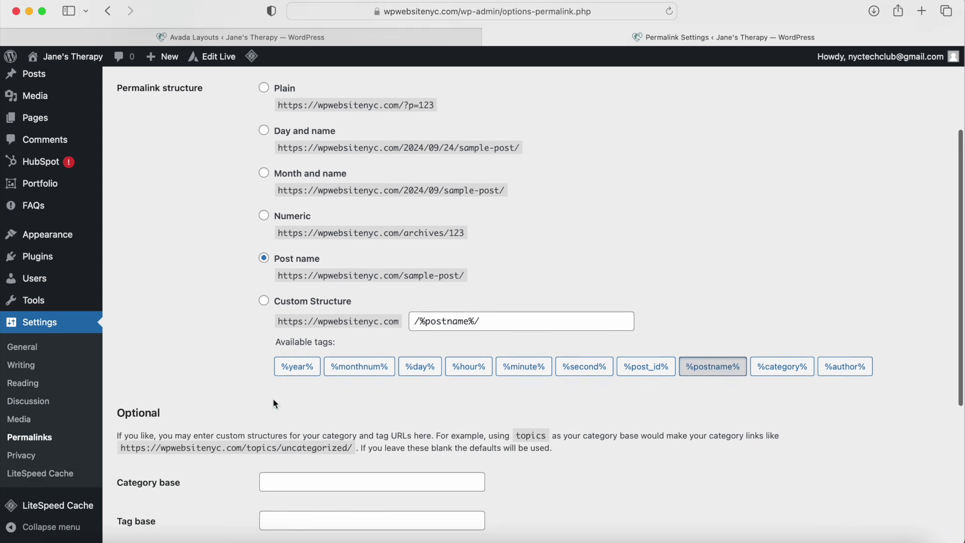
pyautogui.scroll(-2, 251, 403)
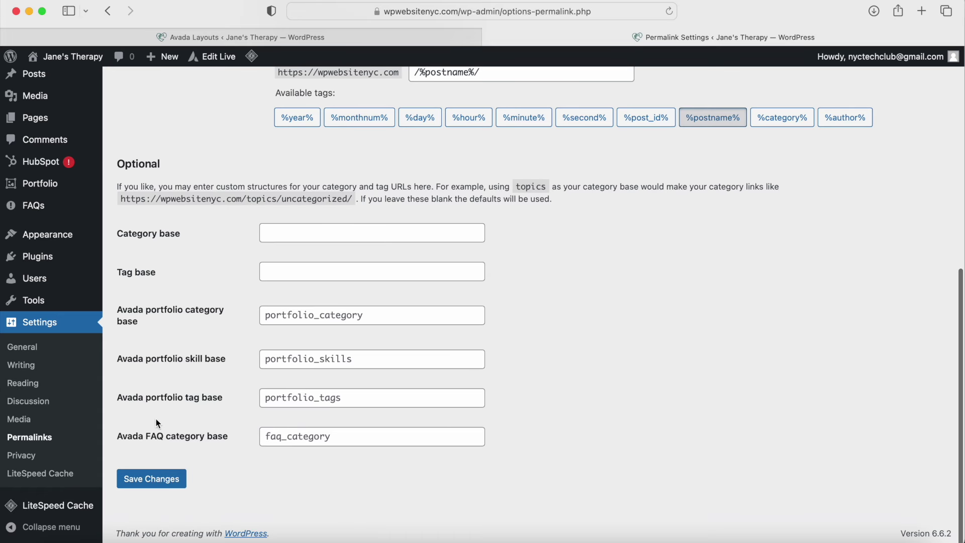
pyautogui.scroll(8, 156, 390)
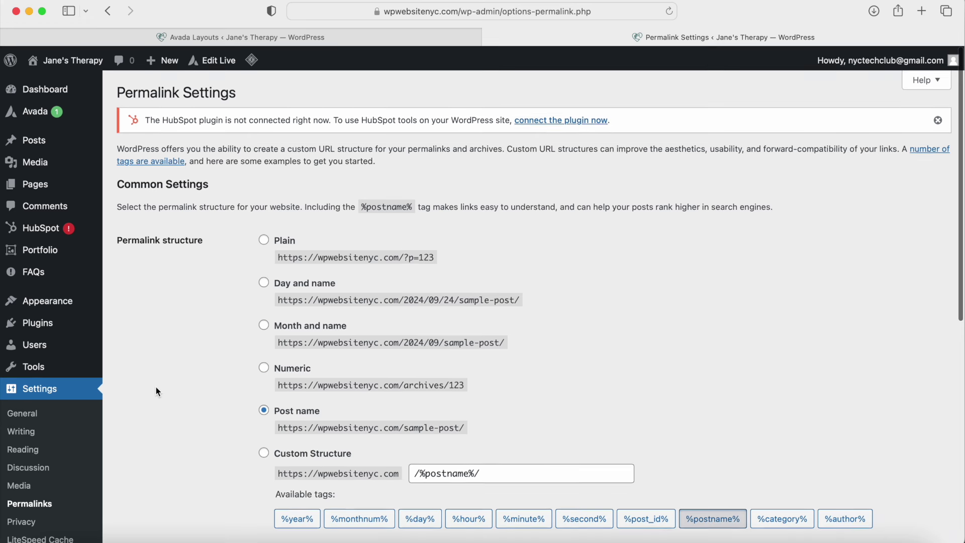
pyautogui.moveTo(32, 113)
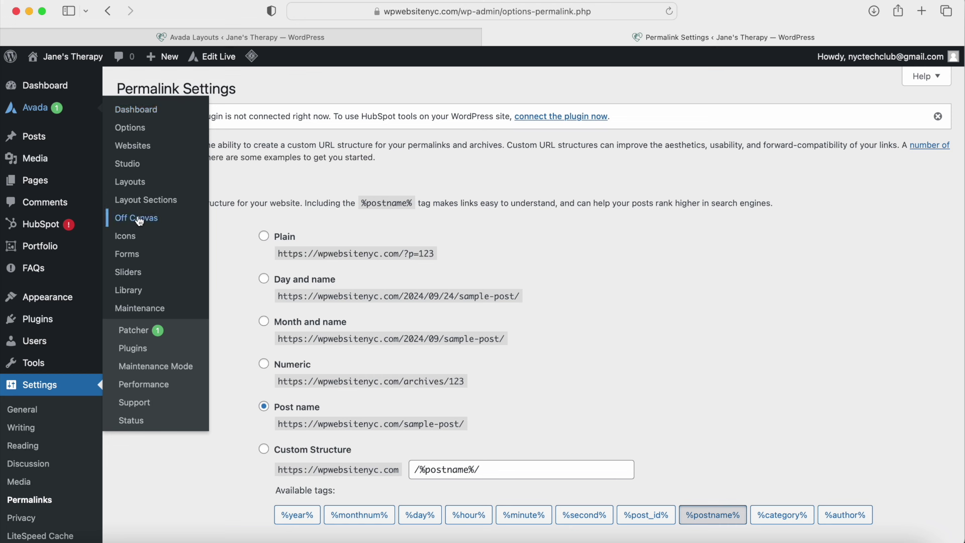
# Step: Open Avada Global Options from the Dashboard, show Colors, and expand Color 2 (#fbf7f3)
pyautogui.click(135, 111)
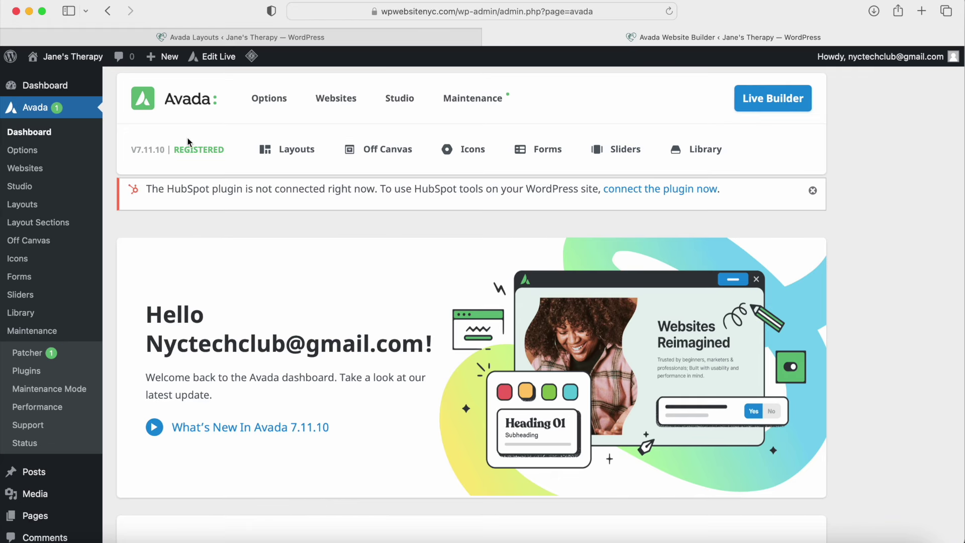
pyautogui.click(269, 100)
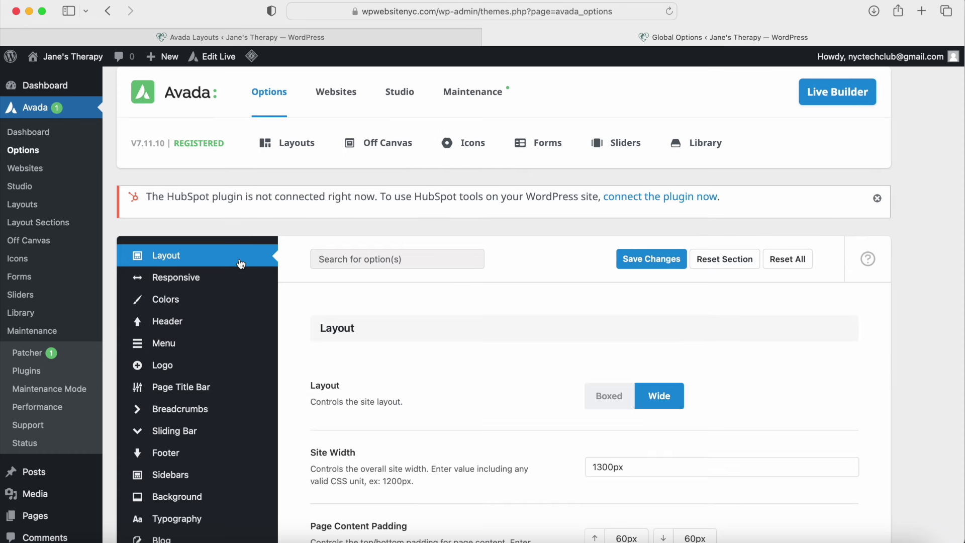
pyautogui.scroll(-3, 240, 264)
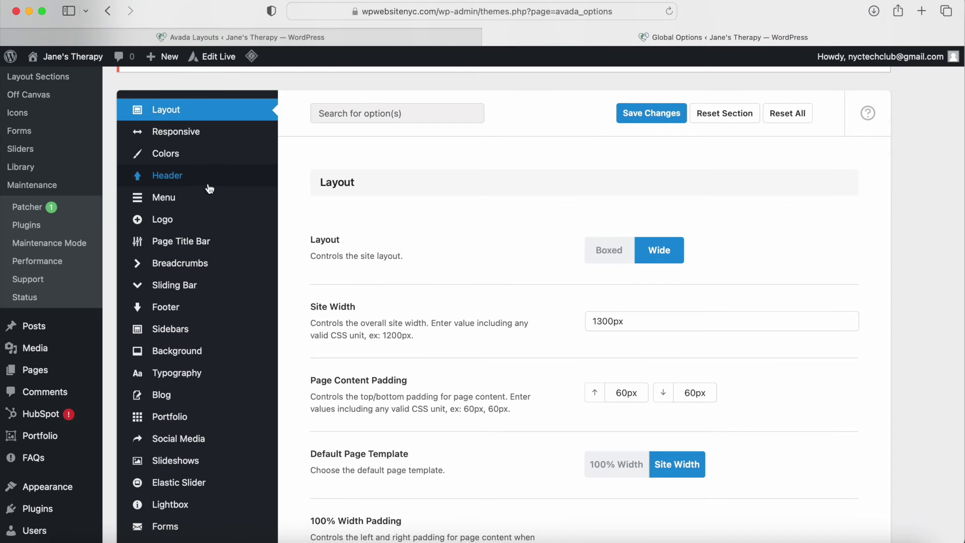
pyautogui.click(213, 157)
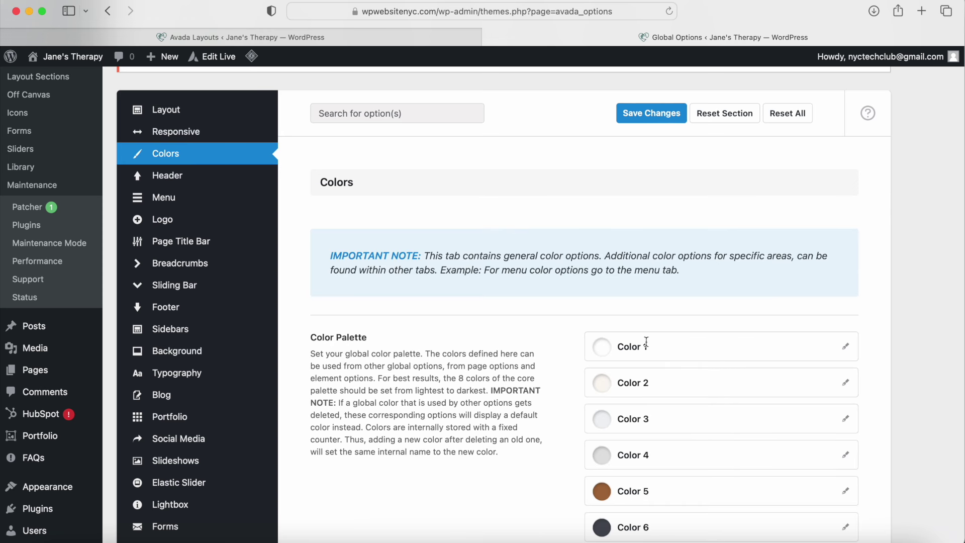
pyautogui.scroll(-6, 656, 354)
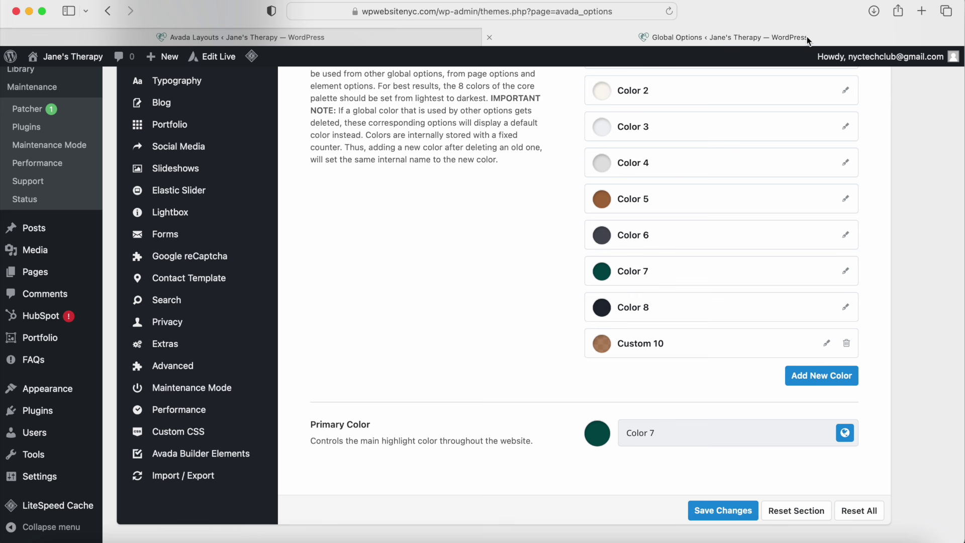
pyautogui.click(846, 91)
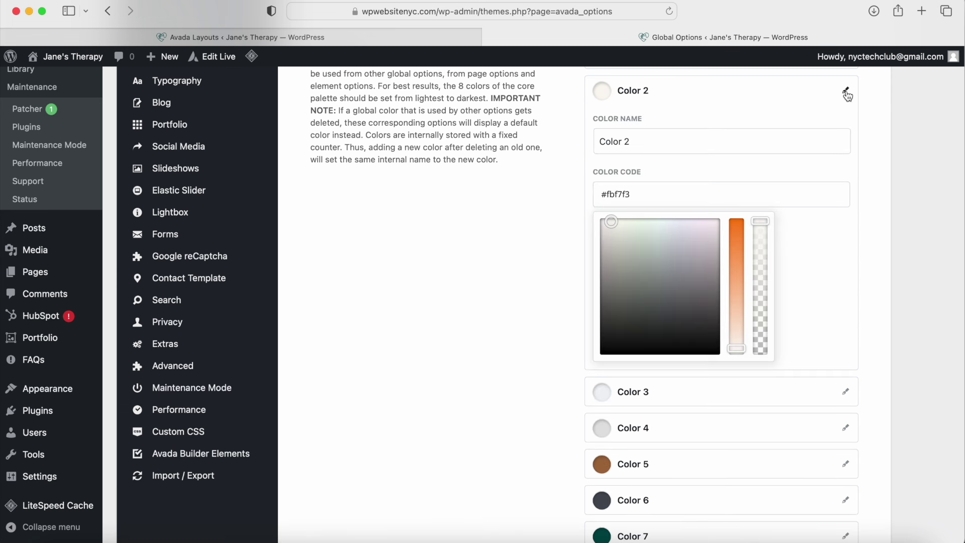
# Step: Set Primary Color to the dark green global palette Color 7
pyautogui.click(845, 92)
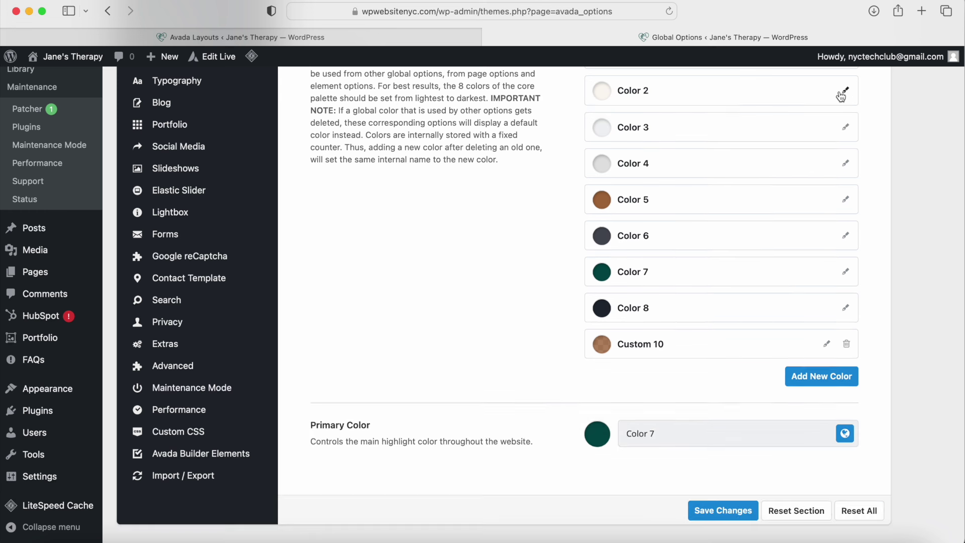
pyautogui.click(845, 433)
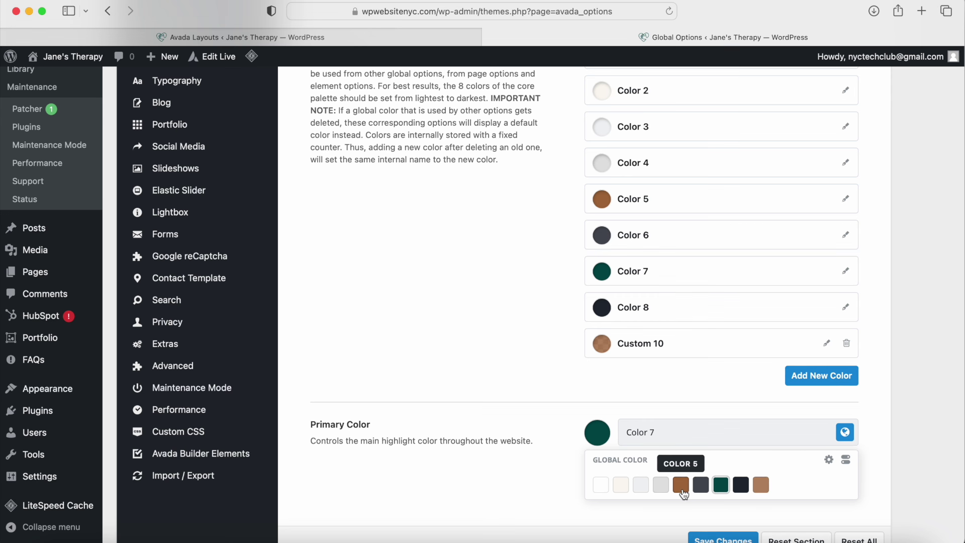
pyautogui.click(601, 439)
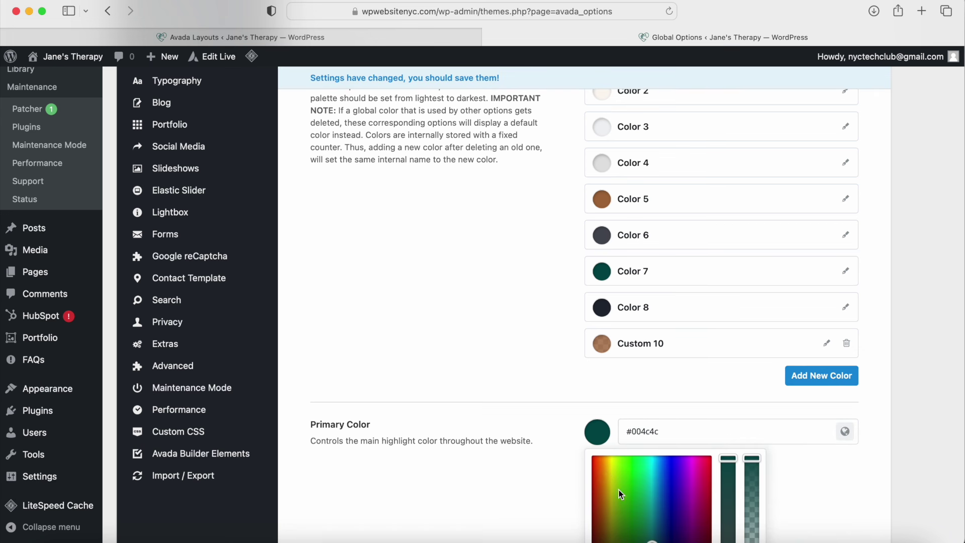
pyautogui.click(649, 437)
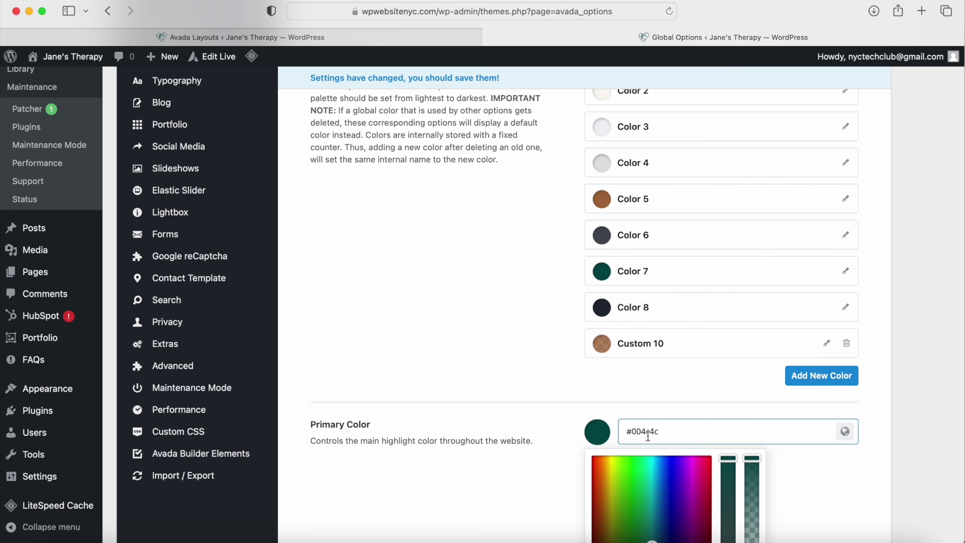
pyautogui.click(845, 431)
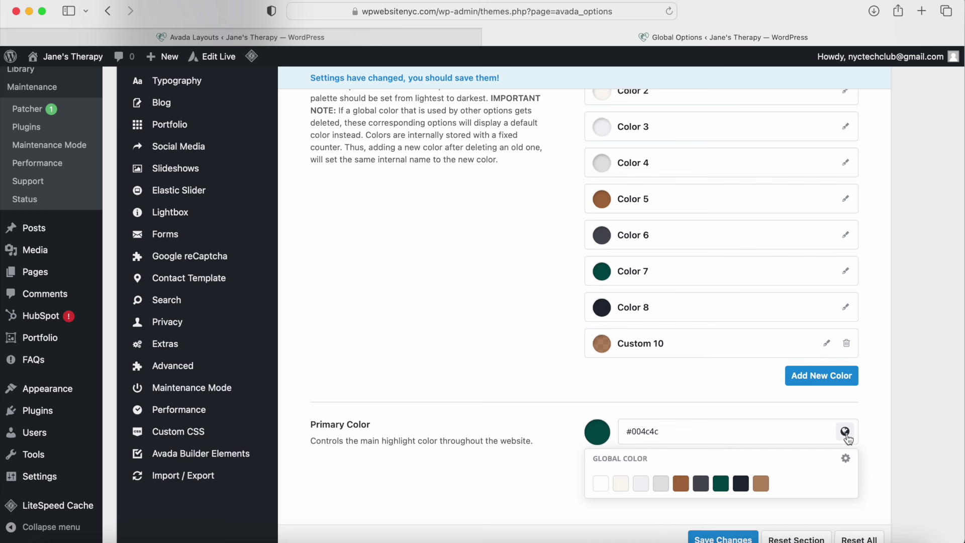
pyautogui.click(719, 485)
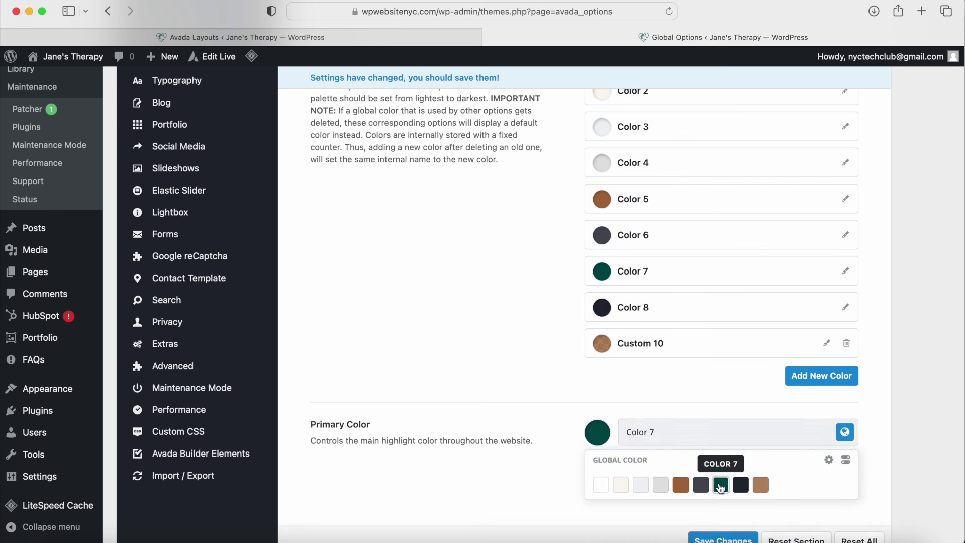
pyautogui.click(681, 485)
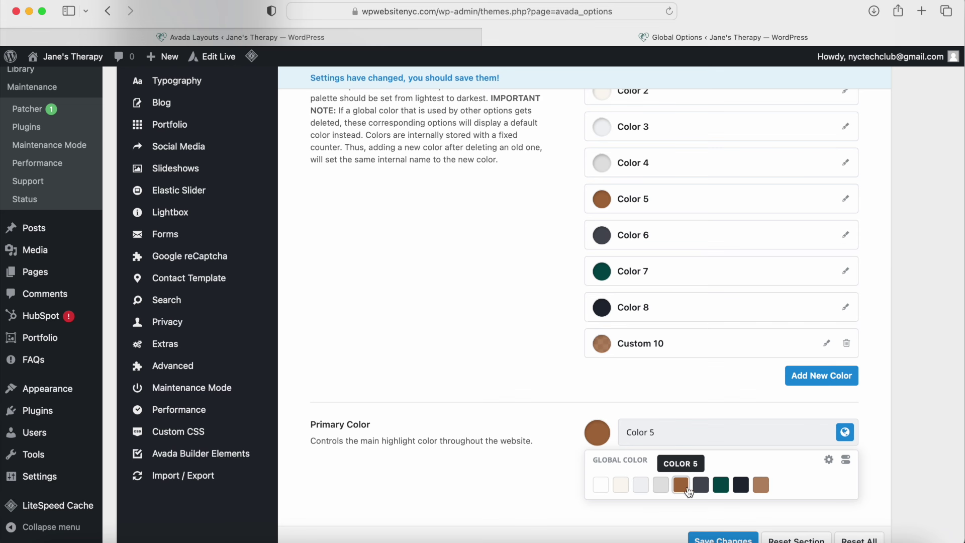
pyautogui.click(721, 486)
pyautogui.click(556, 376)
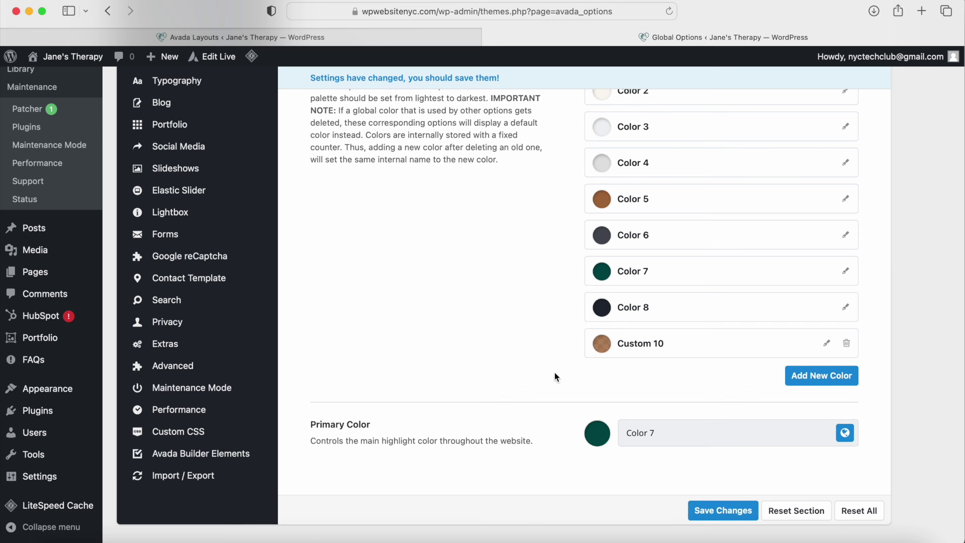
pyautogui.click(713, 509)
pyautogui.scroll(5, 346, 390)
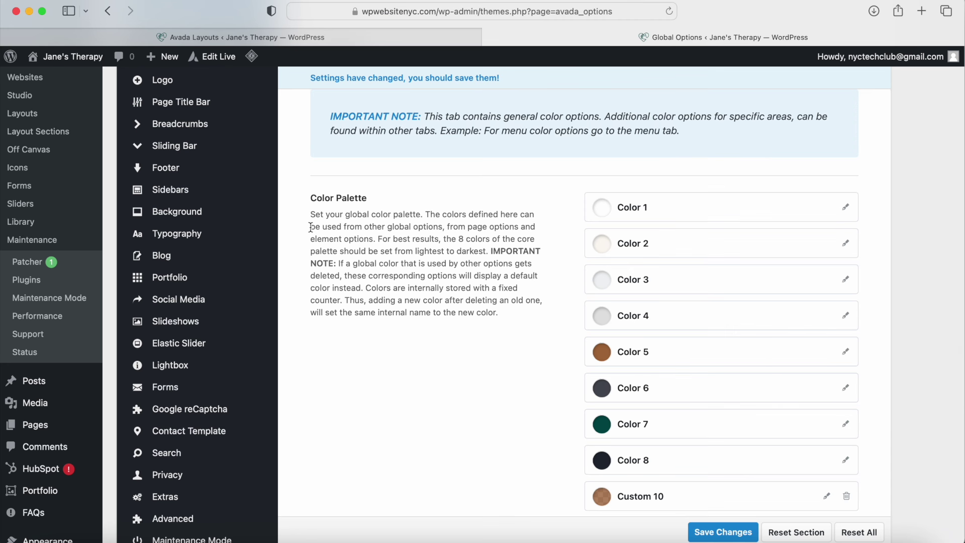
pyautogui.scroll(4, 310, 227)
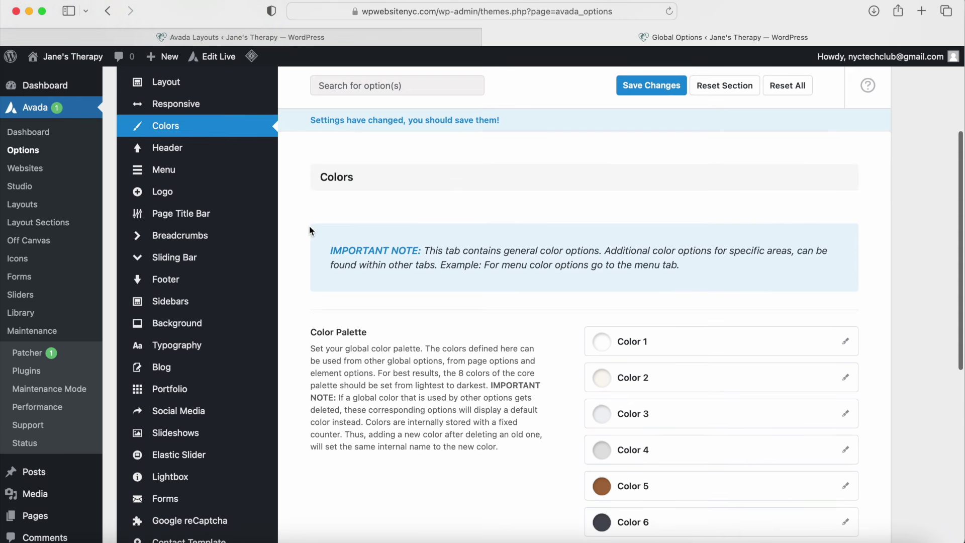
# Step: Show the Header > Logo options: left alignment, 36px top and bottom margins
pyautogui.click(186, 149)
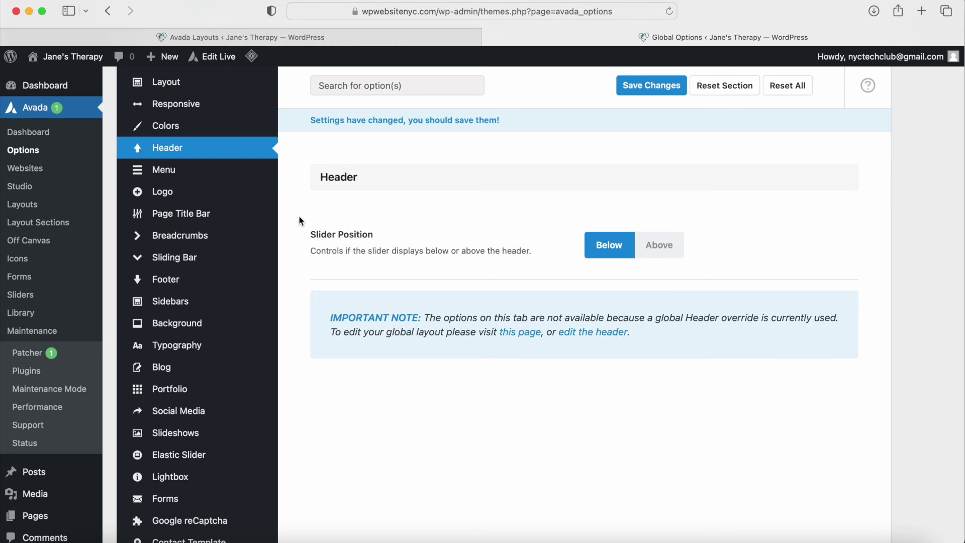
pyautogui.click(194, 193)
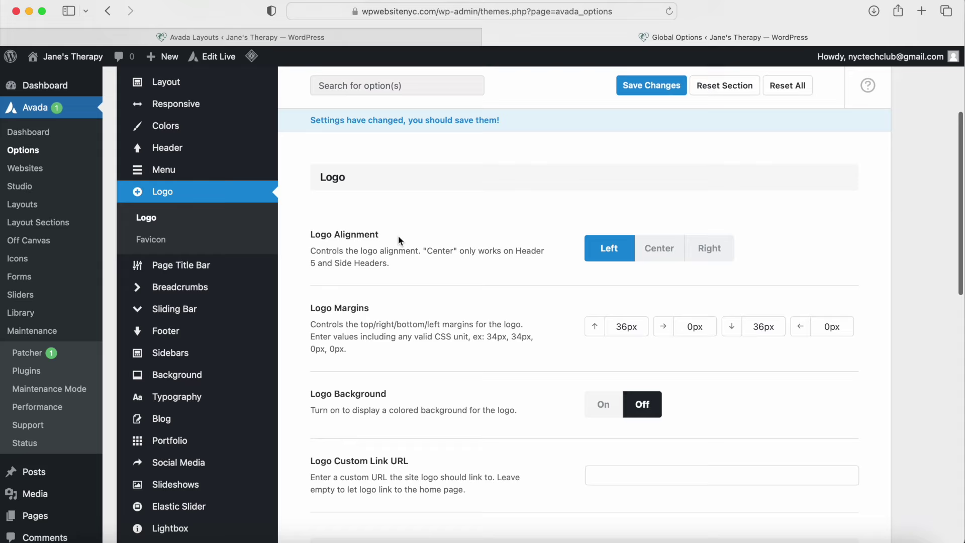
pyautogui.scroll(-10, 398, 235)
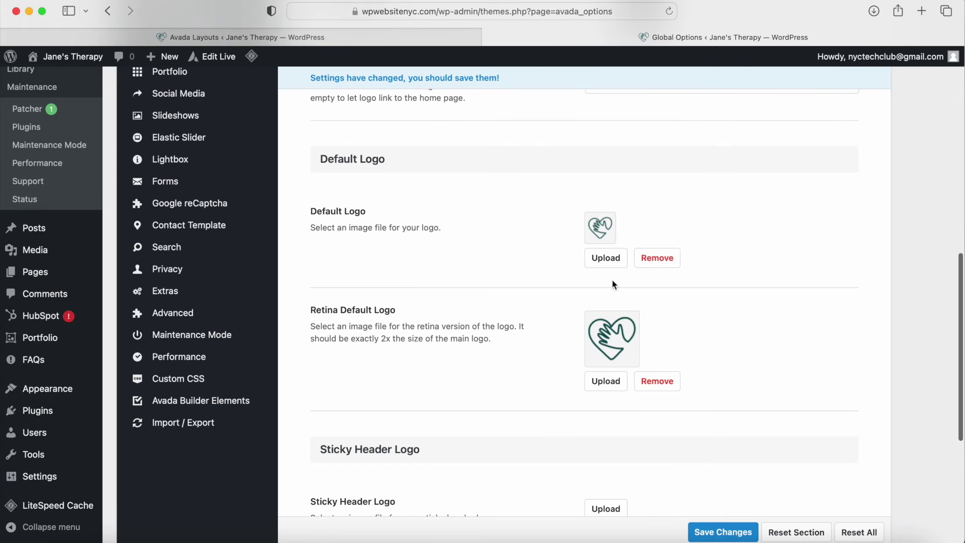
pyautogui.scroll(6, 406, 411)
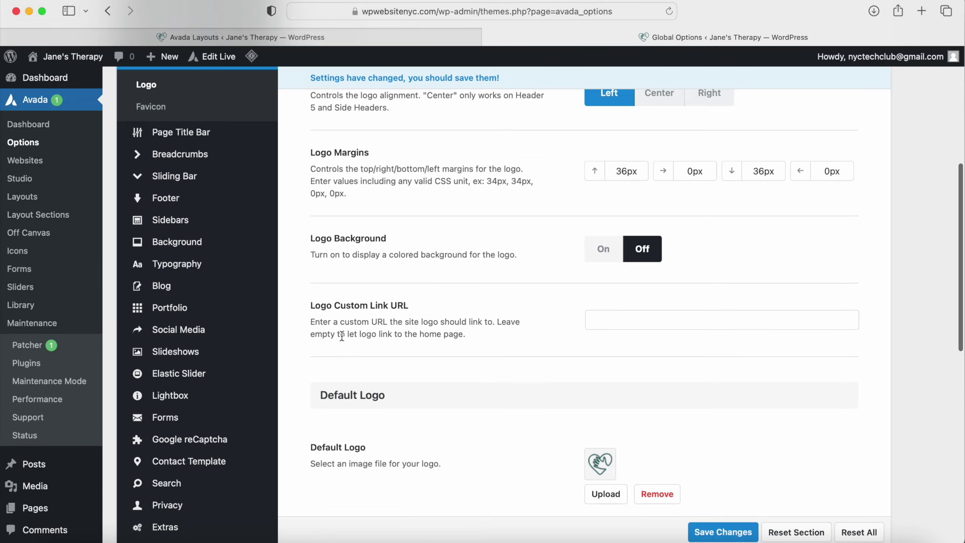
# Step: Open Global Typography options and expand the Headings typography set
pyautogui.moveTo(236, 281)
pyautogui.click(218, 273)
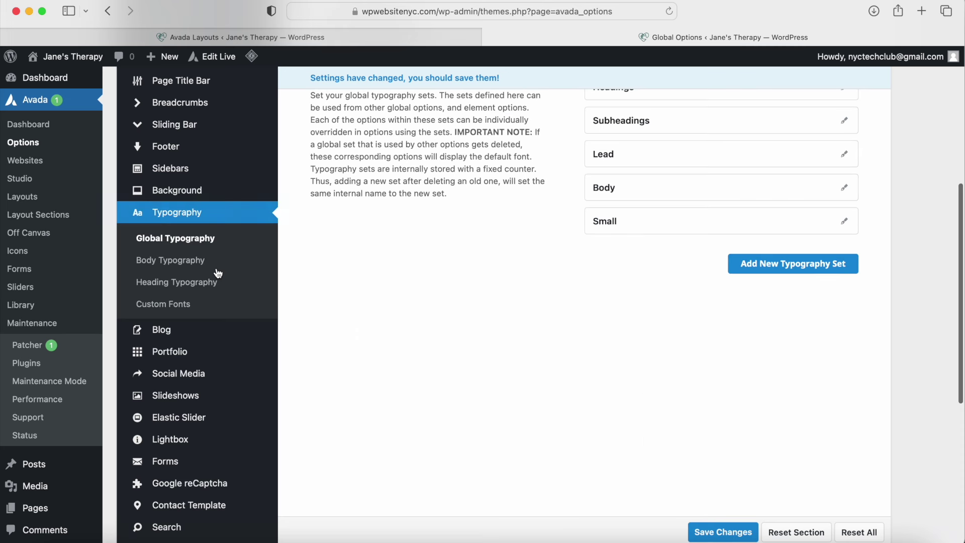
pyautogui.scroll(6, 611, 186)
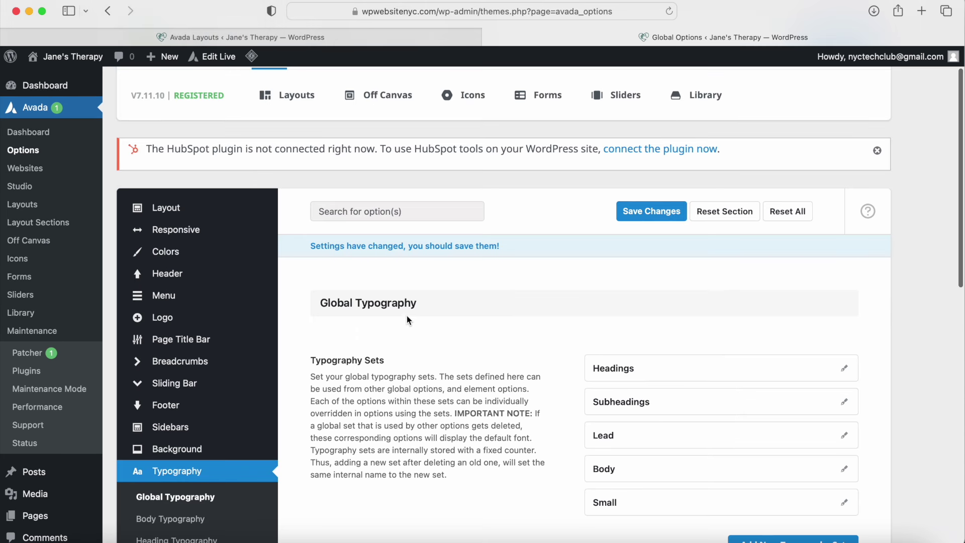
pyautogui.click(801, 364)
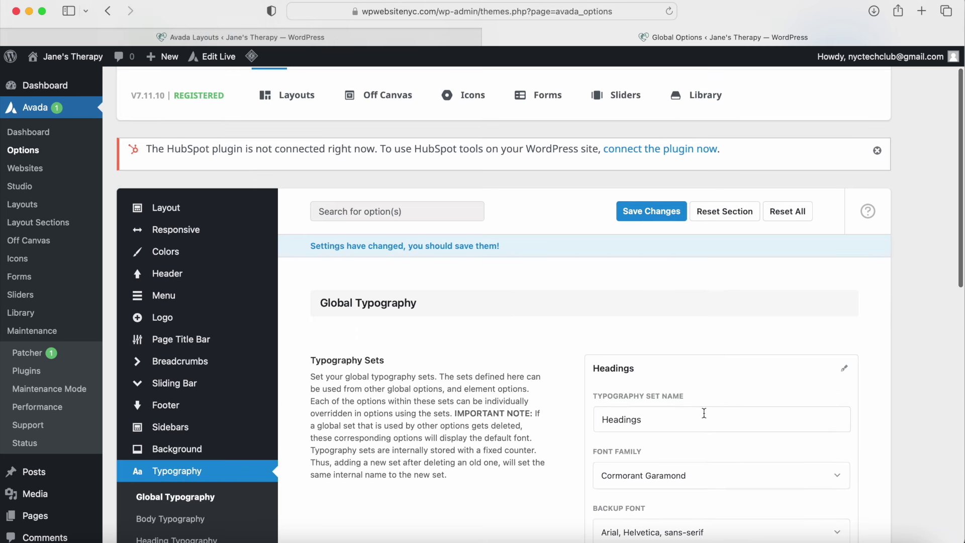
pyautogui.scroll(-5, 732, 392)
pyautogui.scroll(-4, 689, 420)
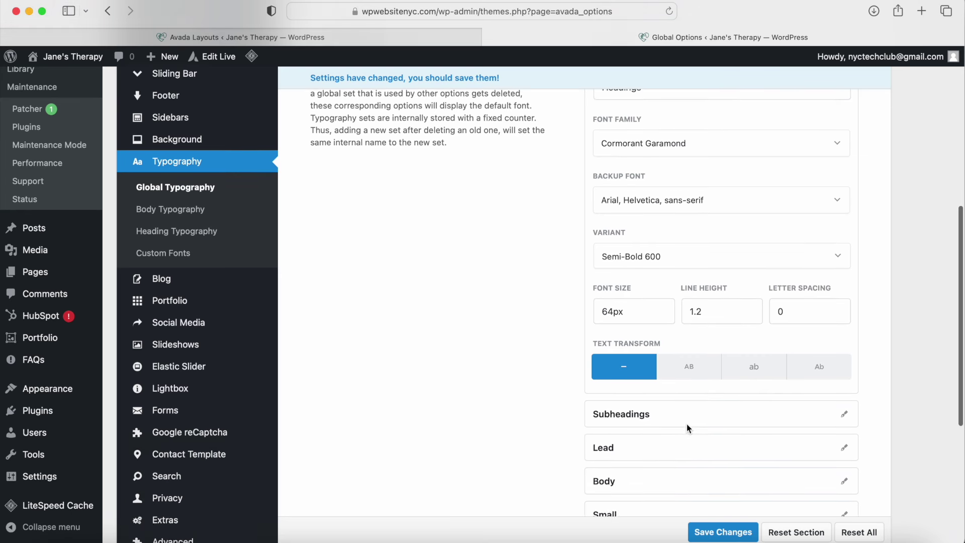
# Step: Expand the Body set and show Body Typography: Noto Sans, 19px, line height 2, Color 7
pyautogui.click(844, 379)
pyautogui.scroll(-6, 700, 372)
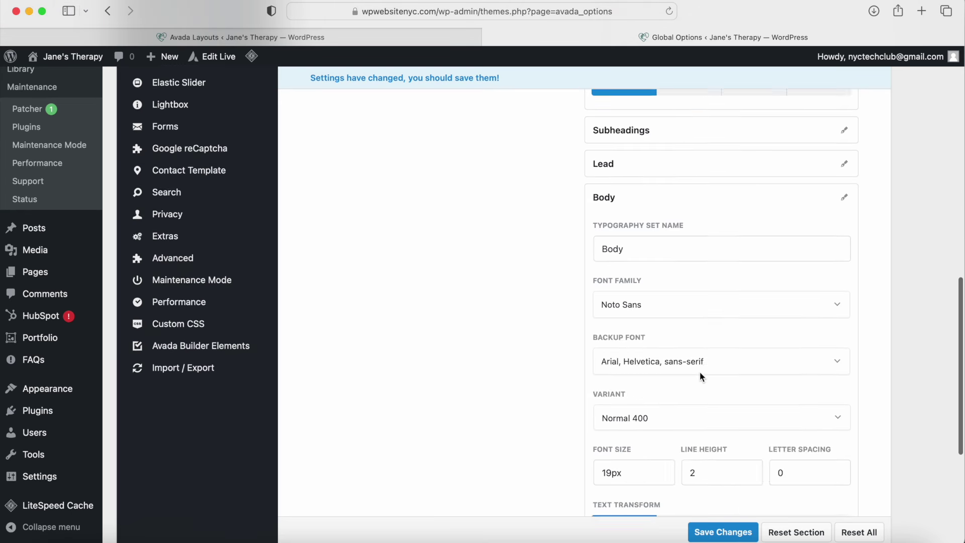
pyautogui.scroll(8, 617, 461)
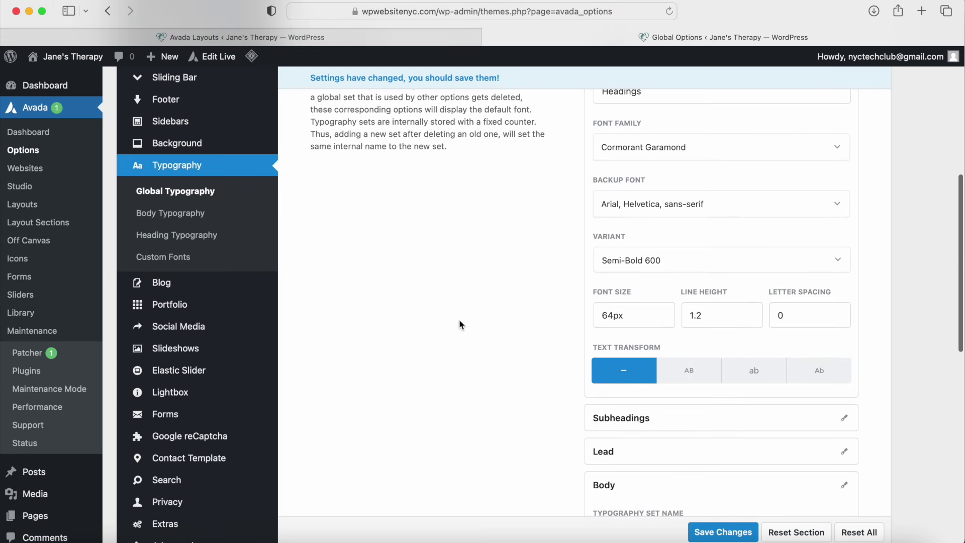
pyautogui.click(168, 215)
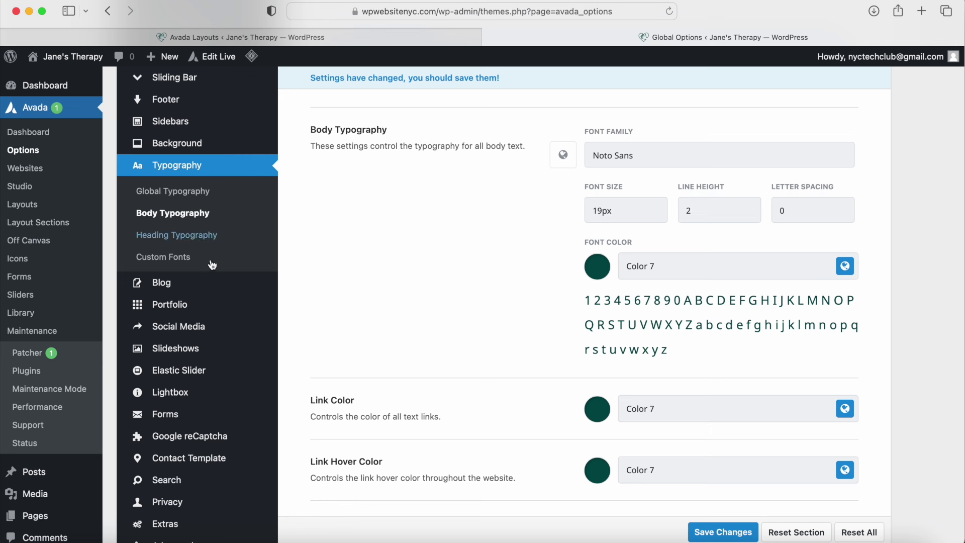
# Step: Review the Social Media icon settings, including the Facebook custom link field
pyautogui.click(205, 333)
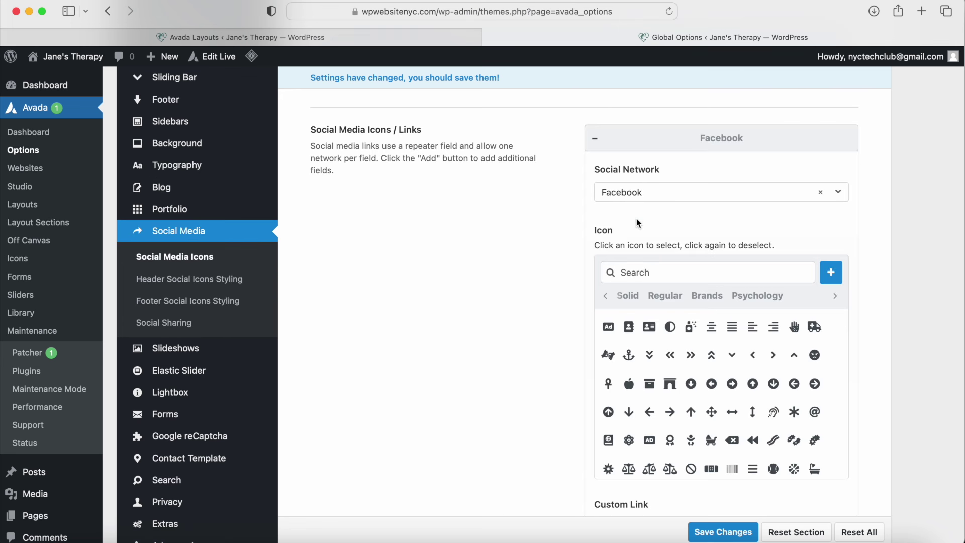
pyautogui.scroll(-3, 636, 218)
pyautogui.scroll(-5, 635, 206)
pyautogui.click(614, 327)
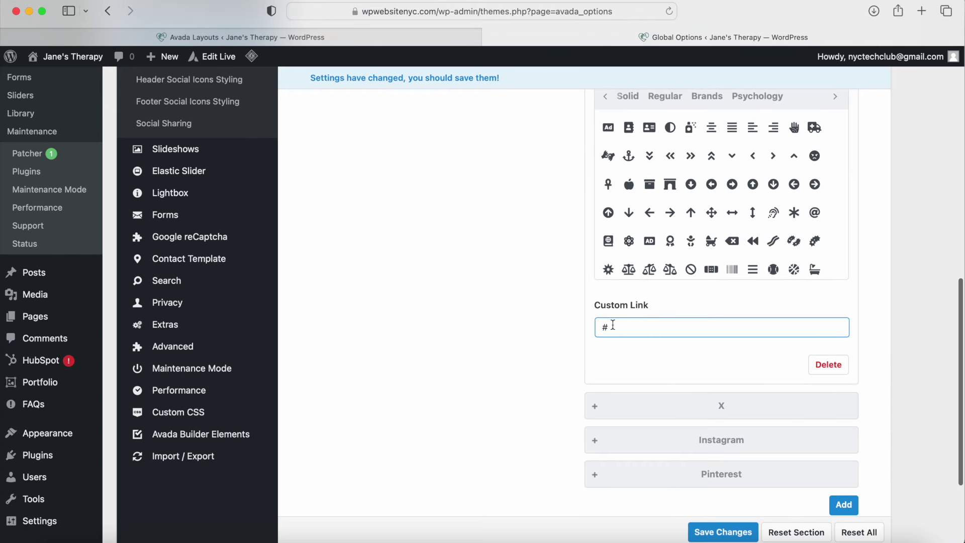
pyautogui.scroll(-4, 613, 326)
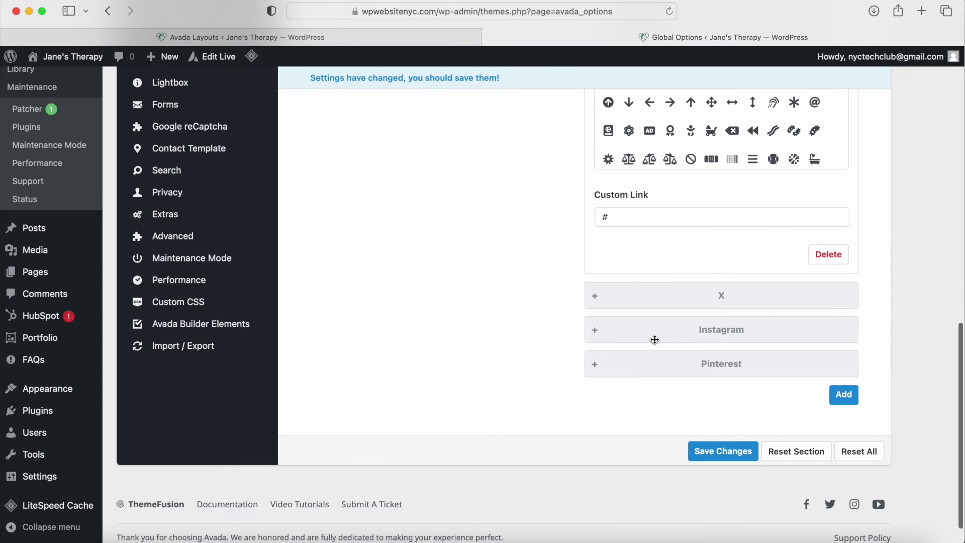
pyautogui.scroll(14, 452, 347)
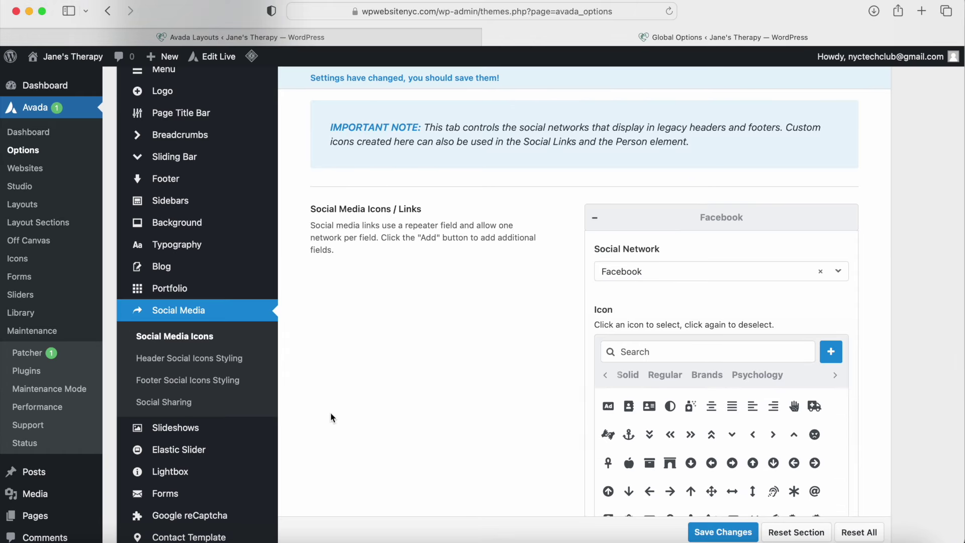
# Step: View Forms Styling, then show Layout with Wide site layout and 1300px site width
pyautogui.click(222, 497)
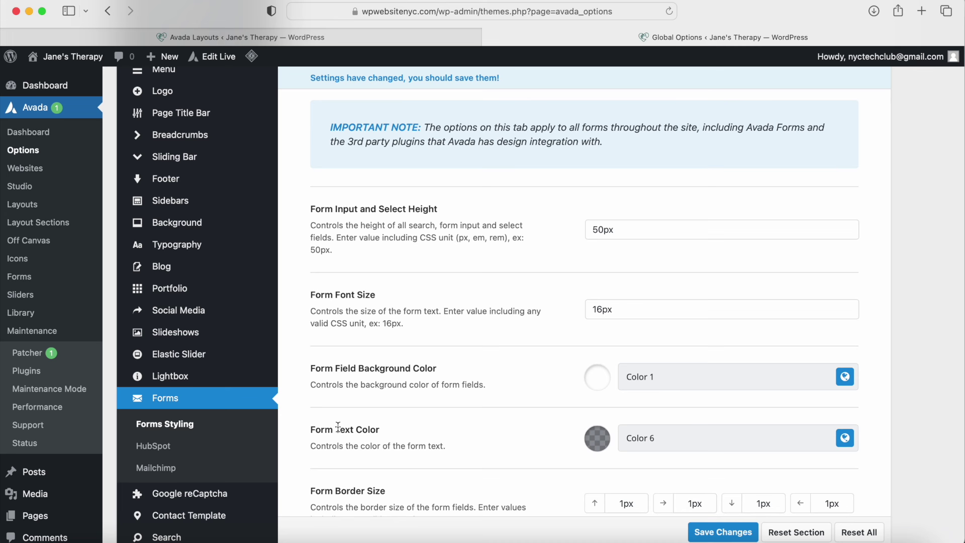
pyautogui.scroll(10, 346, 400)
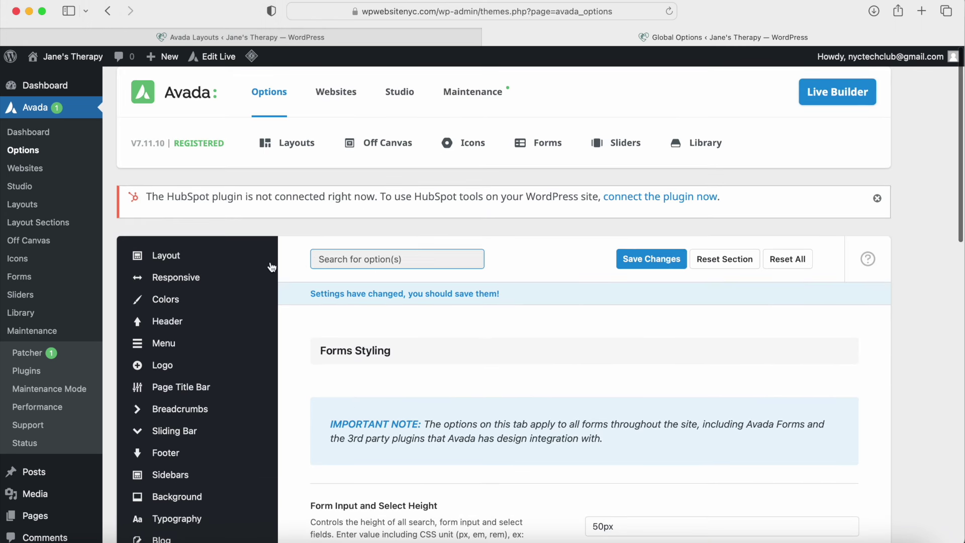
pyautogui.click(192, 260)
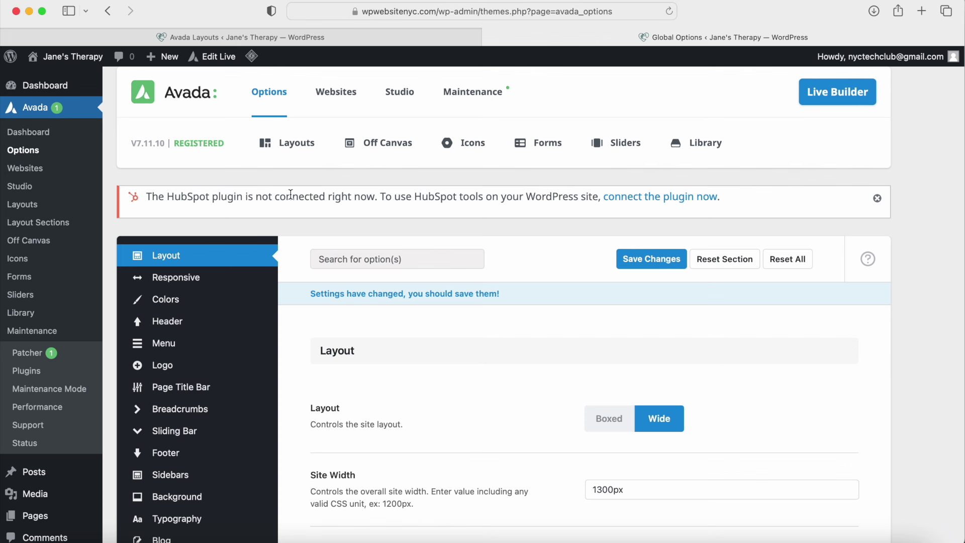
# Step: Go to the Layout Builder and edit the Global footer layout section
pyautogui.moveTo(280, 155)
pyautogui.click(309, 192)
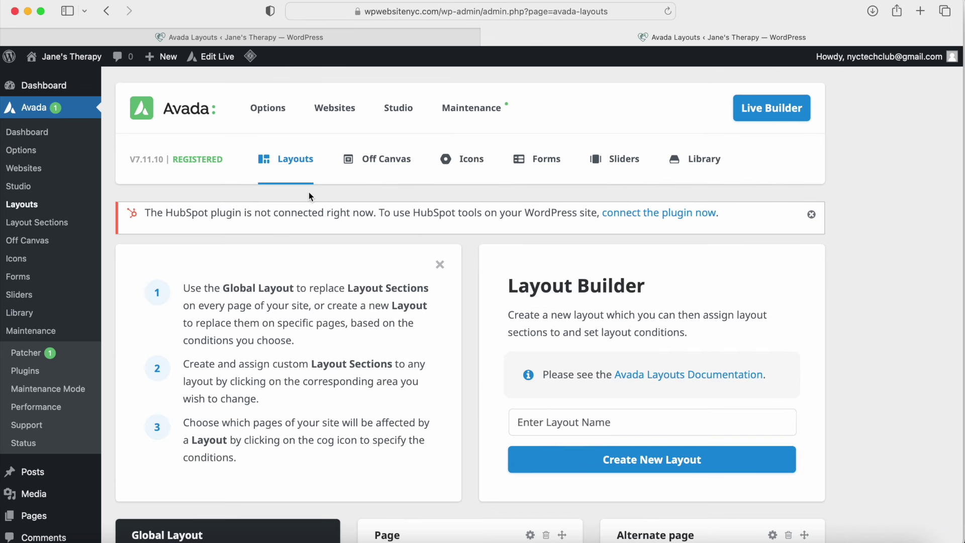
pyautogui.scroll(-6, 309, 193)
pyautogui.scroll(1, 309, 196)
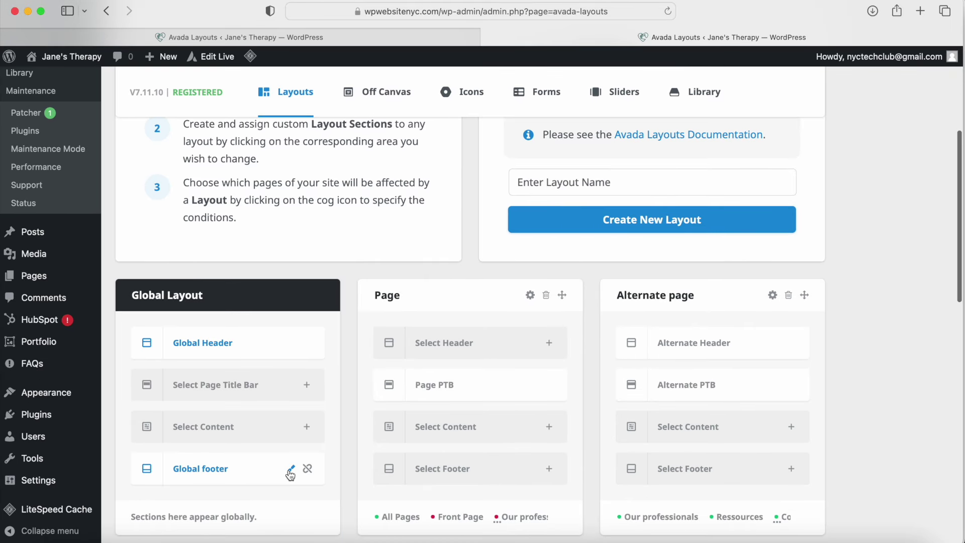
pyautogui.click(290, 469)
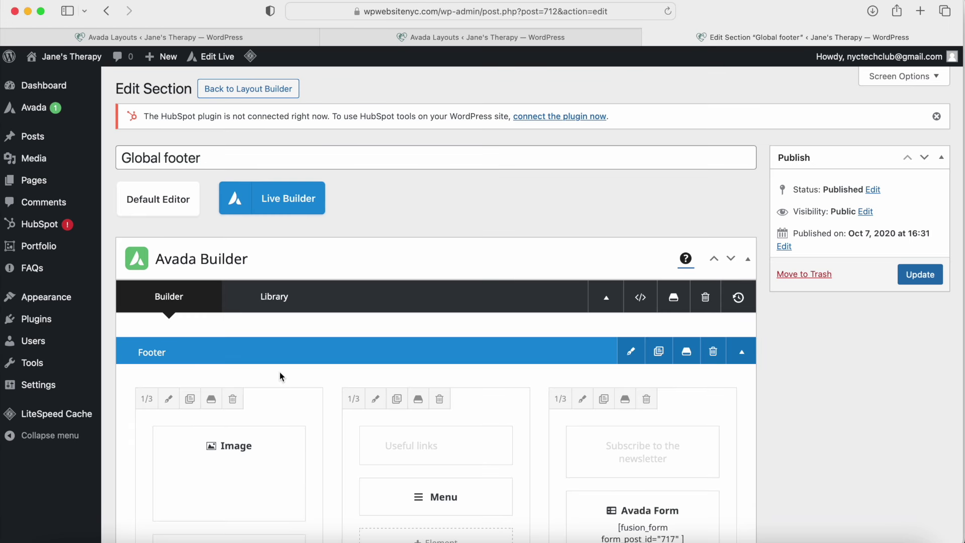
# Step: Review the footer's back-end elements and switch it to the Live Builder
pyautogui.scroll(-8, 280, 375)
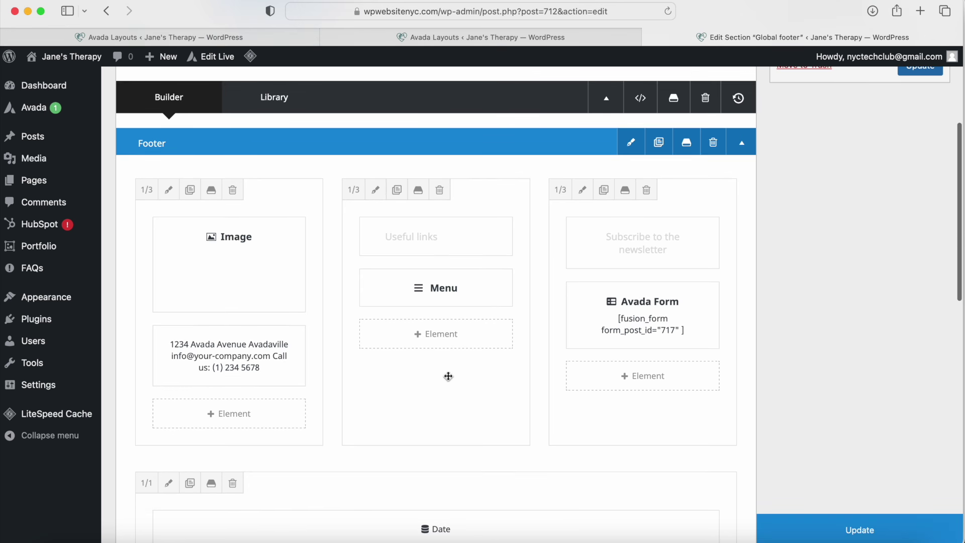
pyautogui.moveTo(596, 309)
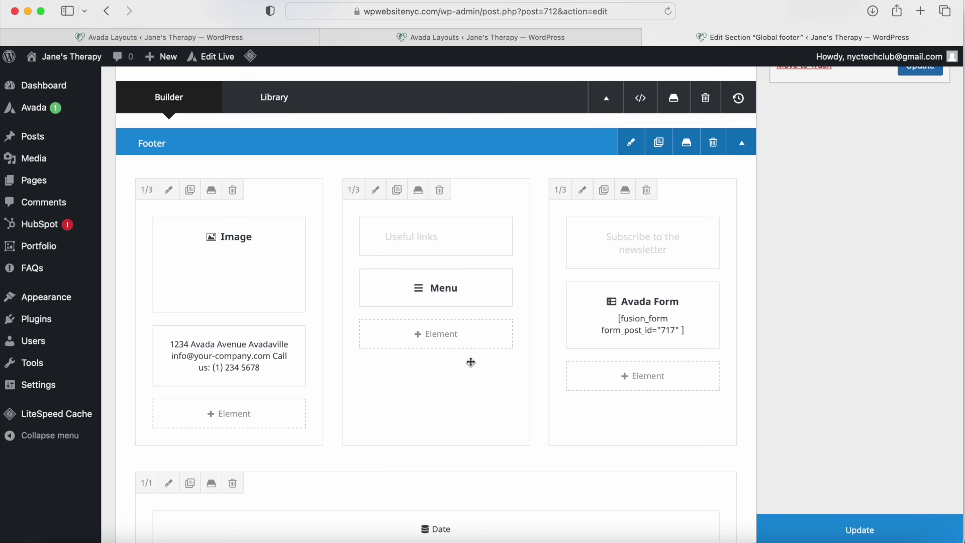
pyautogui.scroll(-7, 471, 362)
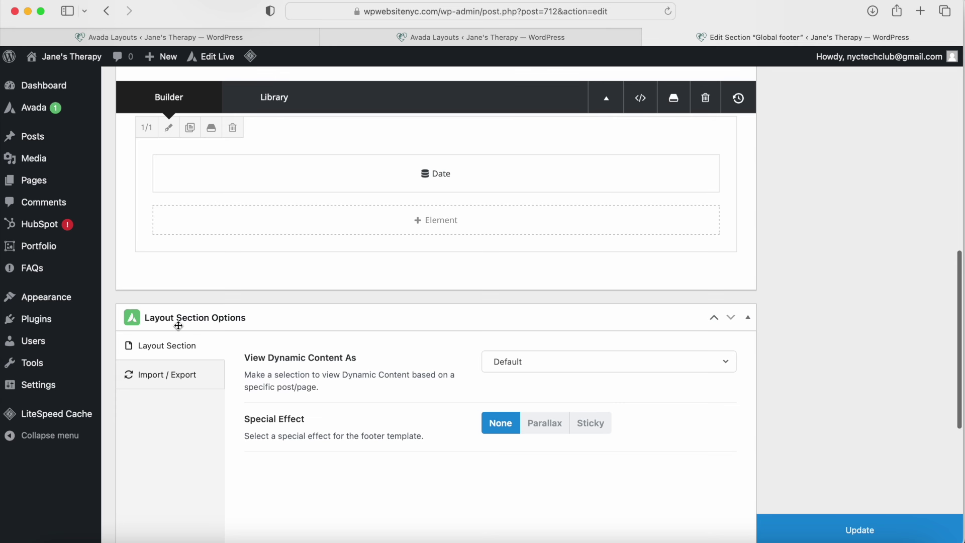
pyautogui.scroll(10, 260, 357)
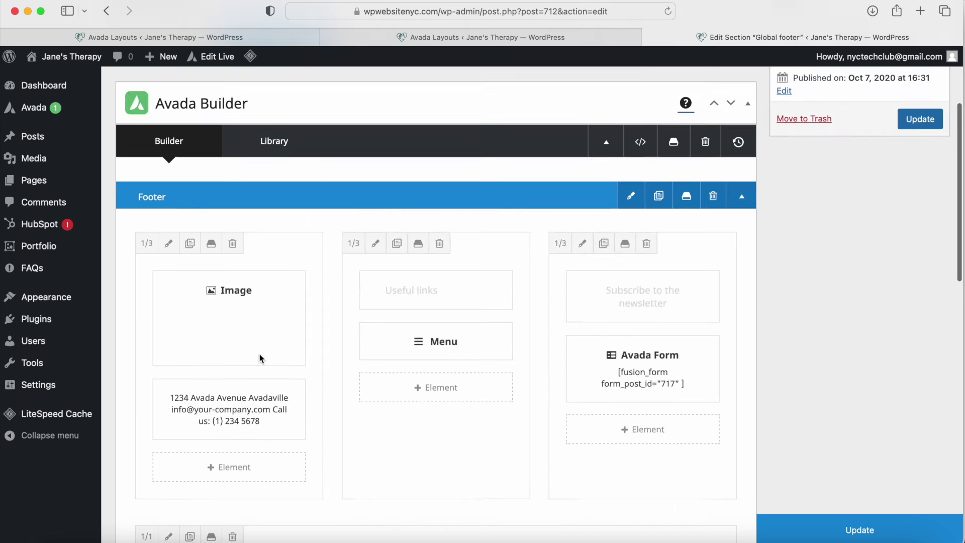
pyautogui.scroll(3, 259, 354)
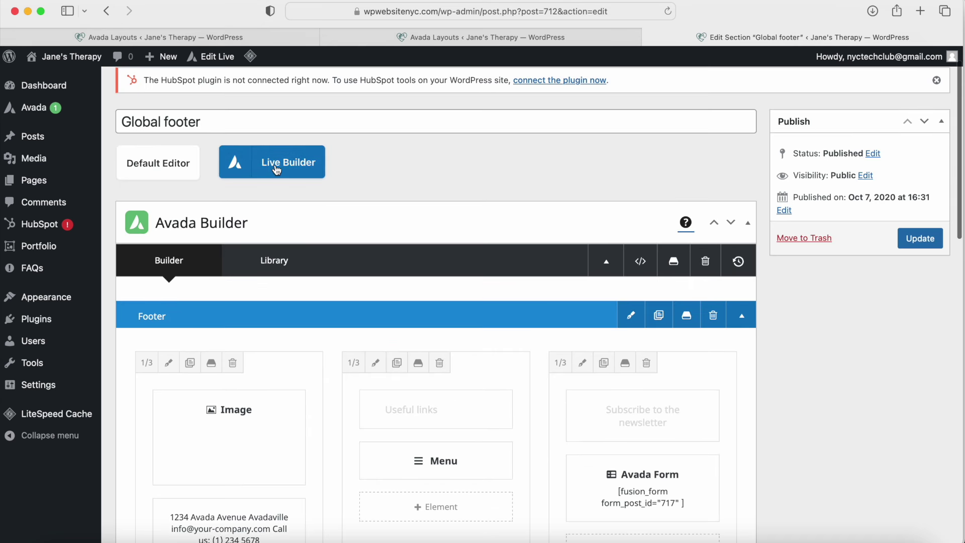
pyautogui.click(276, 170)
# Step: Confirm the redirect to the front-end builder and scroll down to the dark green footer
pyautogui.click(599, 297)
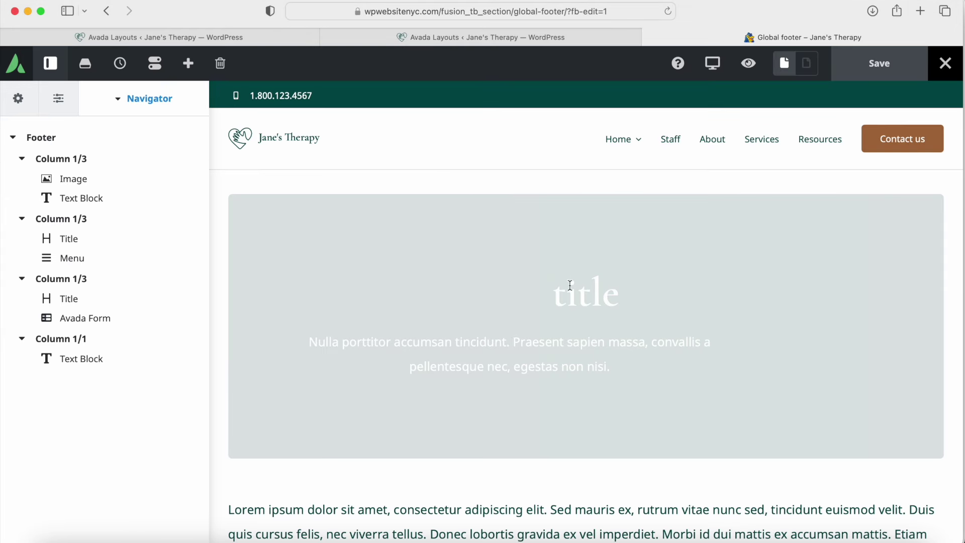
pyautogui.scroll(-15, 481, 181)
pyautogui.scroll(-5, 483, 185)
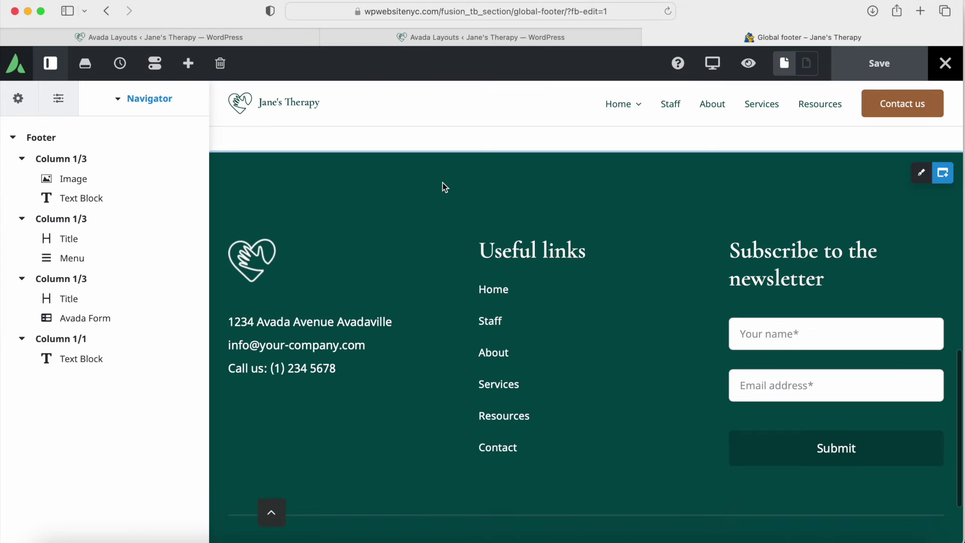
pyautogui.scroll(5, 469, 421)
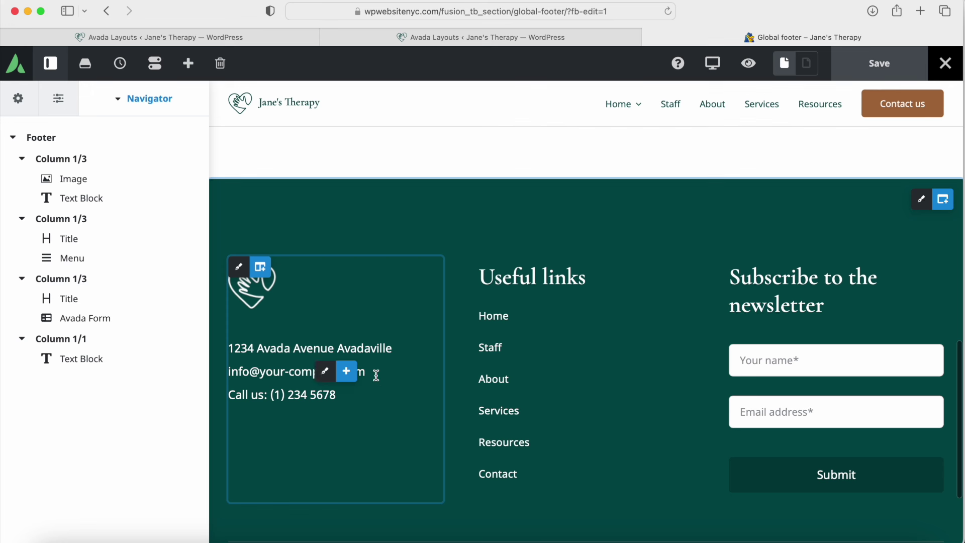
pyautogui.scroll(-5, 523, 367)
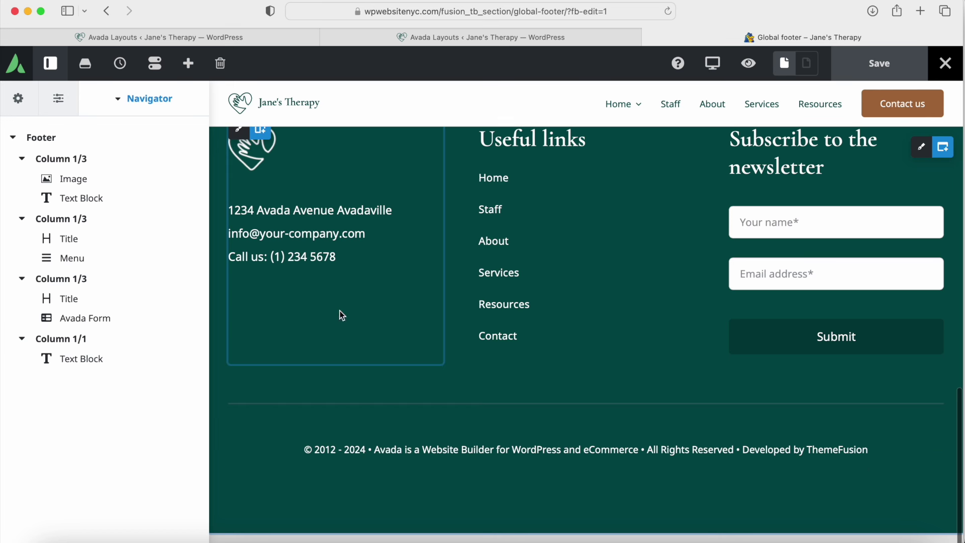
# Step: View the Global Options colour palette, then return to the footer's Navigator element tree
pyautogui.click(23, 108)
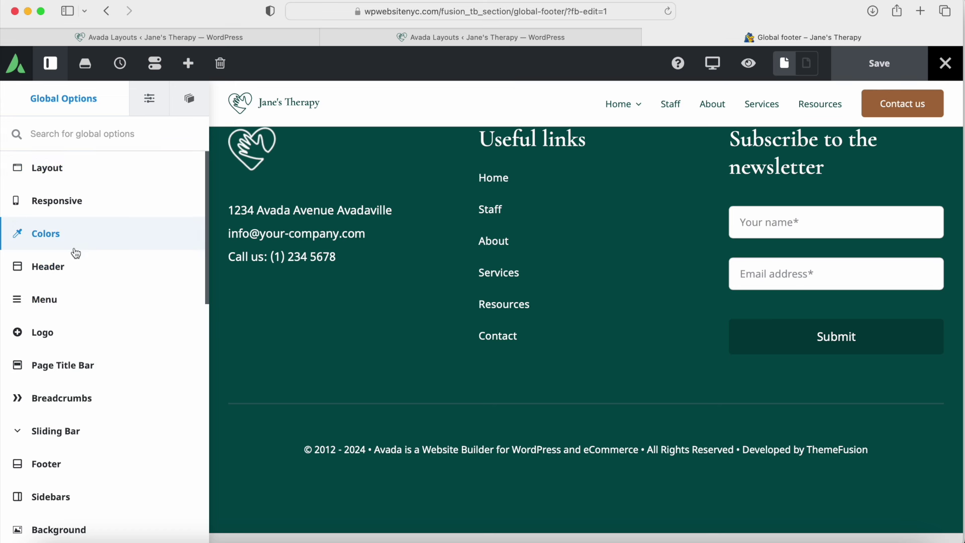
pyautogui.scroll(-5, 71, 254)
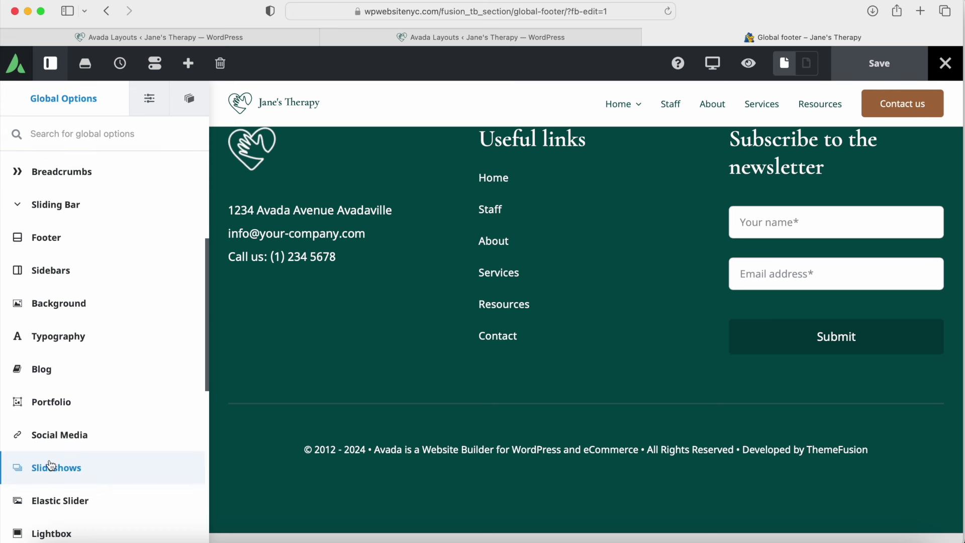
pyautogui.scroll(4, 63, 453)
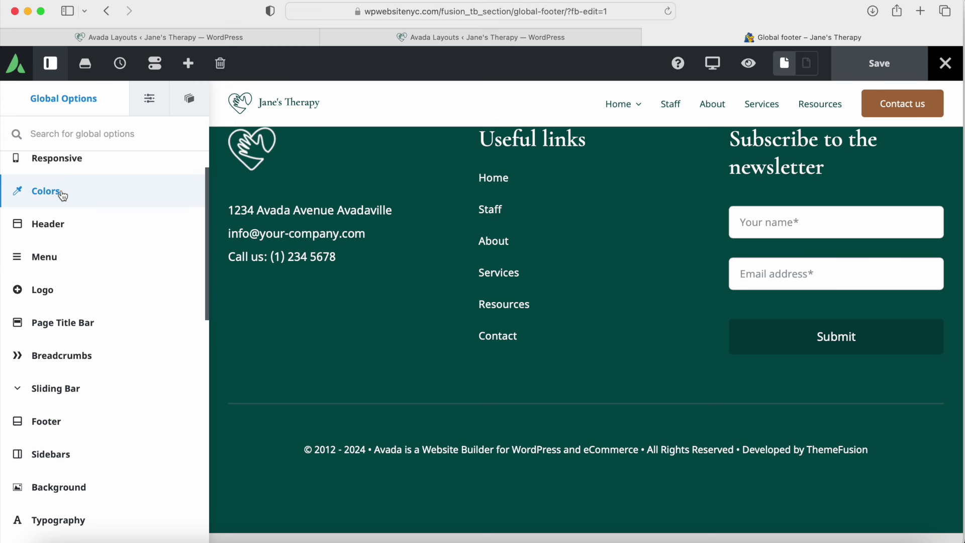
pyautogui.click(60, 191)
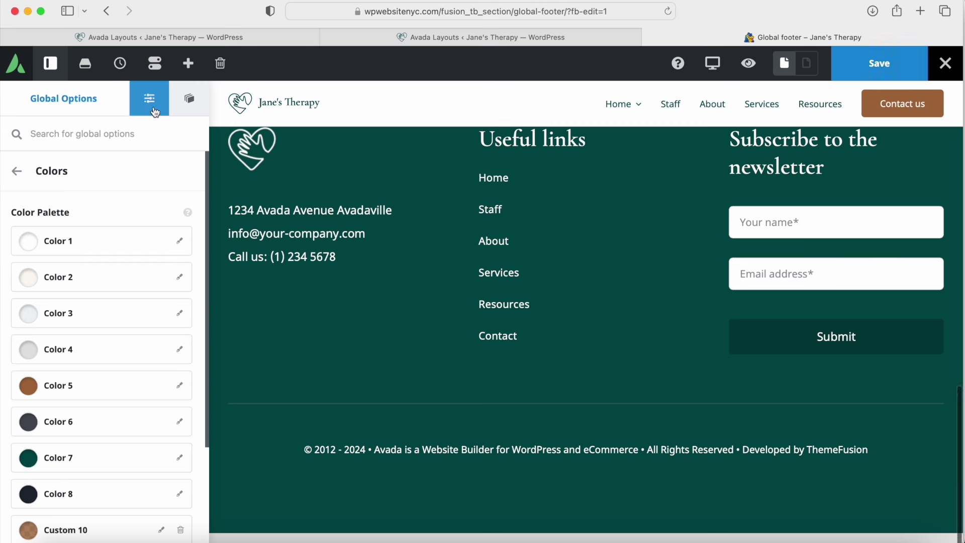
pyautogui.click(190, 103)
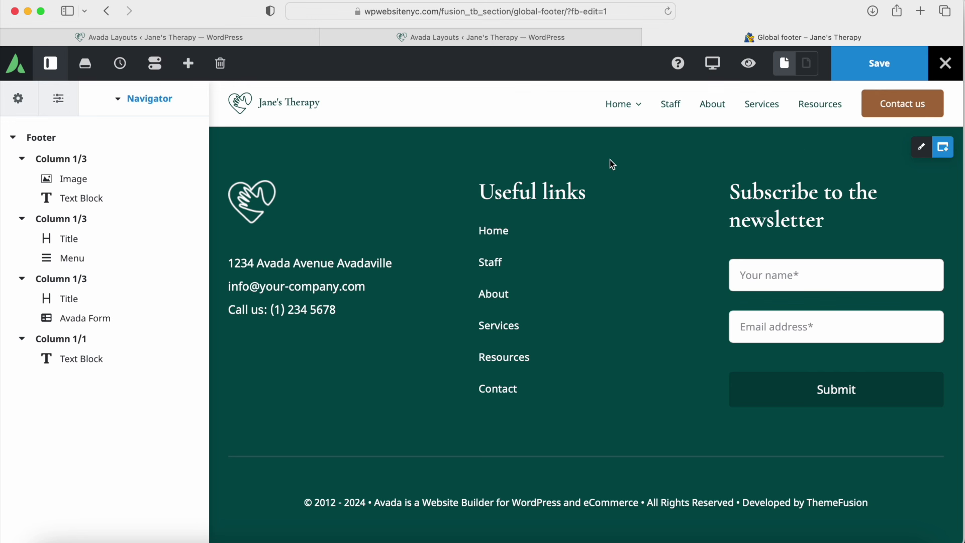
pyautogui.click(924, 149)
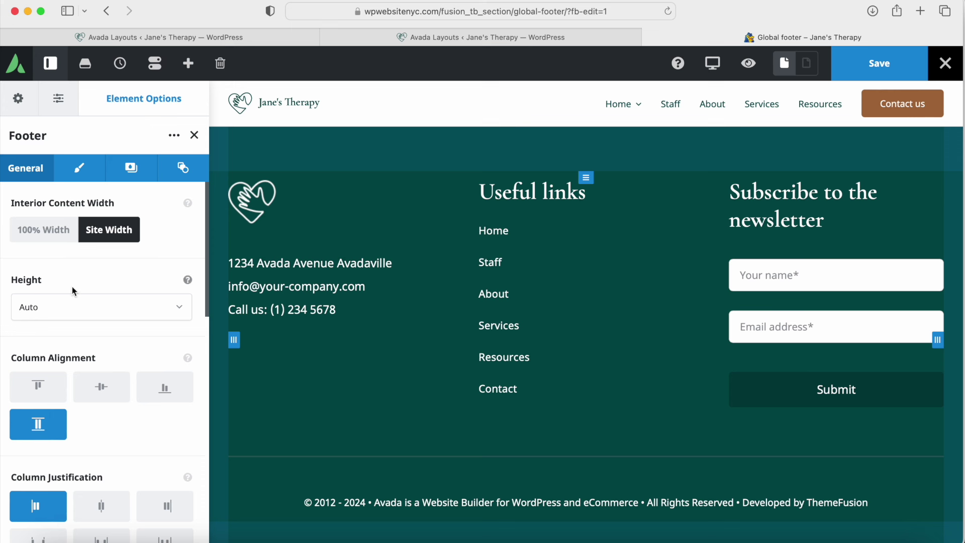
pyautogui.click(131, 167)
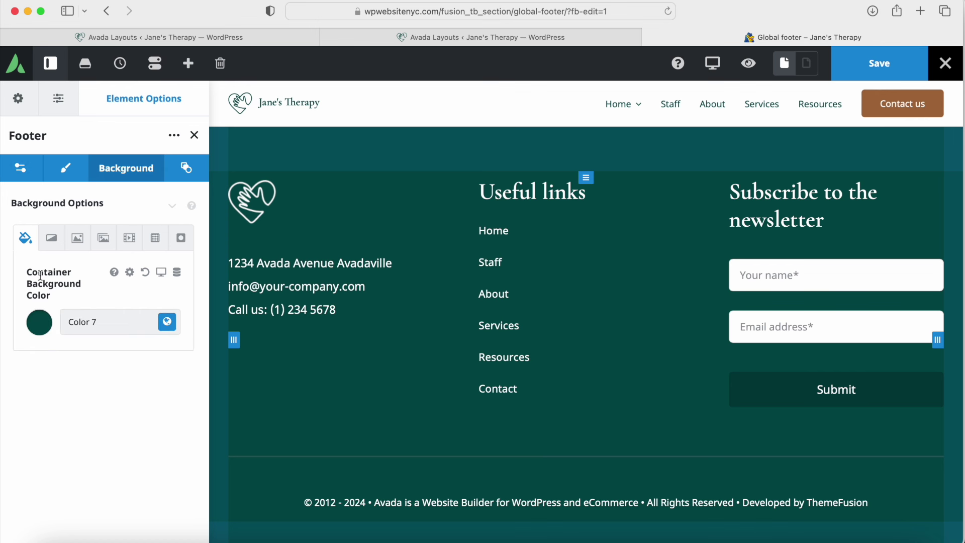
pyautogui.click(167, 322)
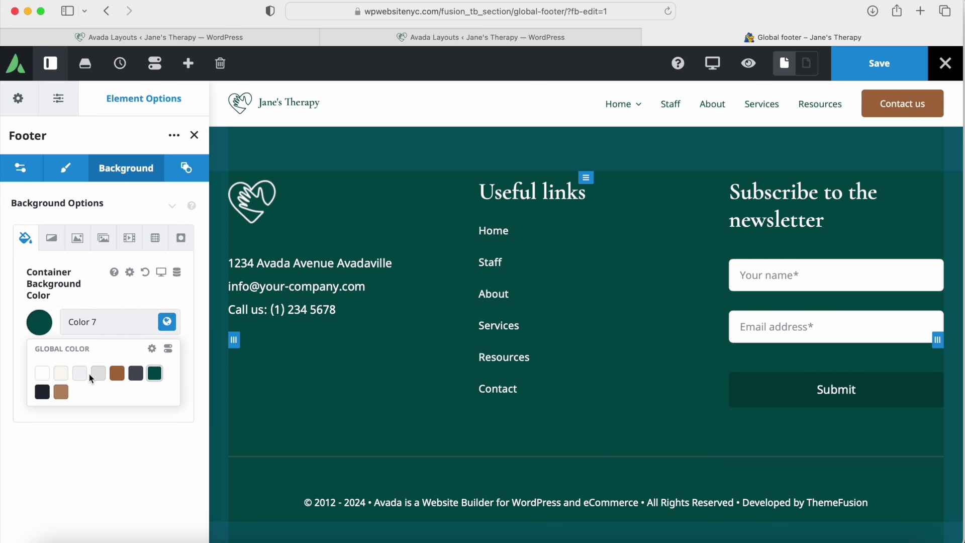
pyautogui.click(98, 375)
pyautogui.click(136, 378)
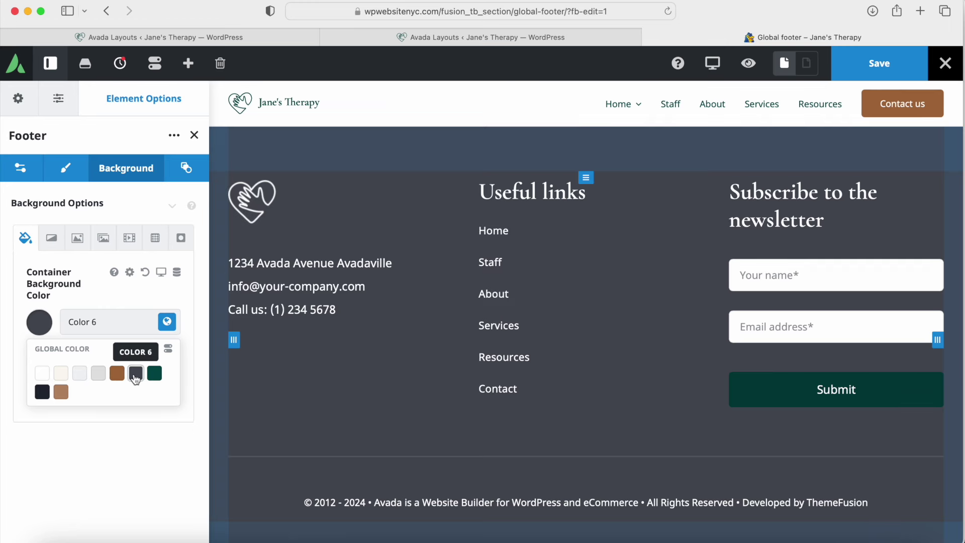
pyautogui.click(117, 374)
pyautogui.click(61, 393)
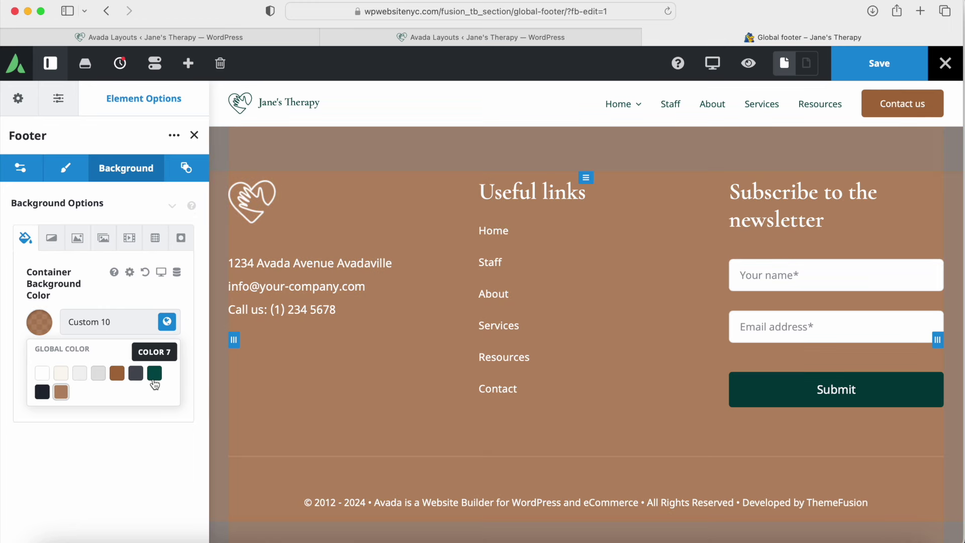
pyautogui.click(155, 374)
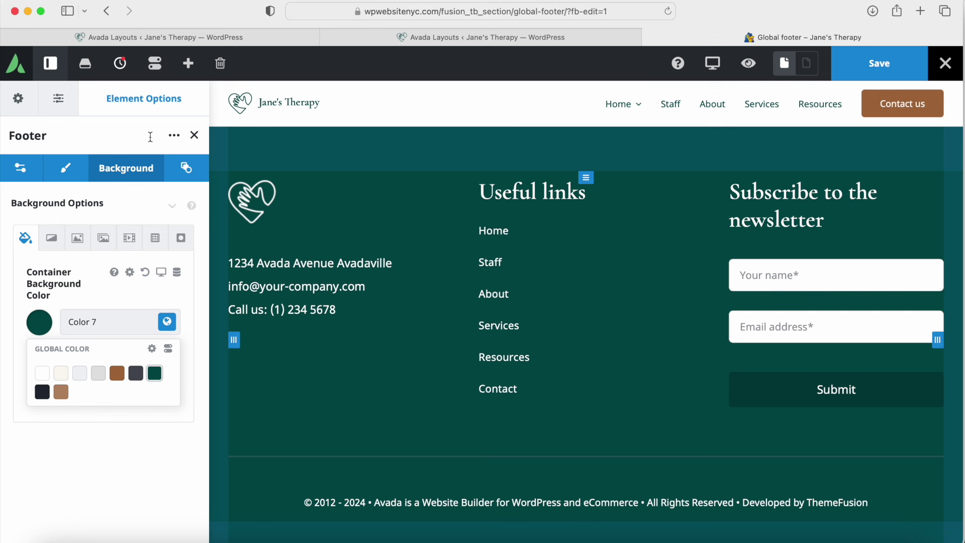
pyautogui.click(121, 64)
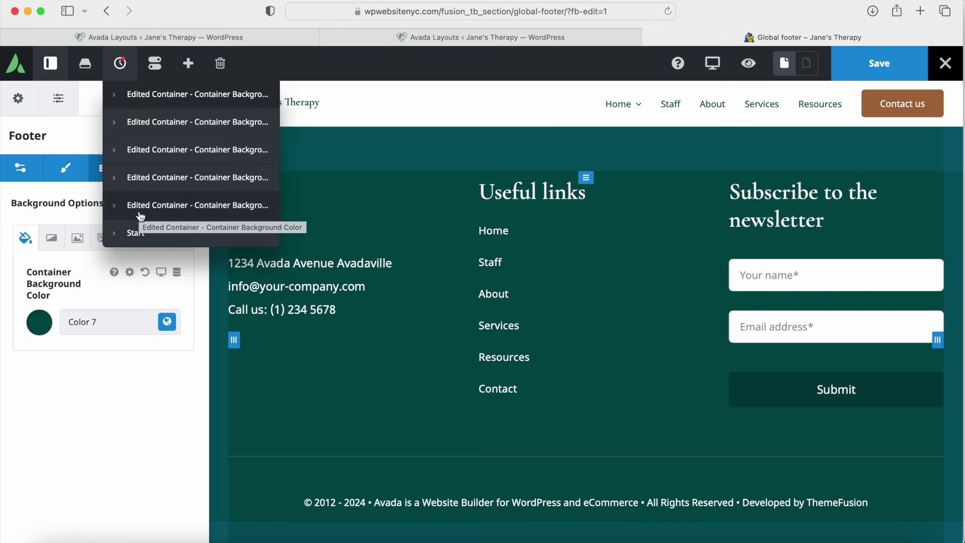
pyautogui.click(72, 135)
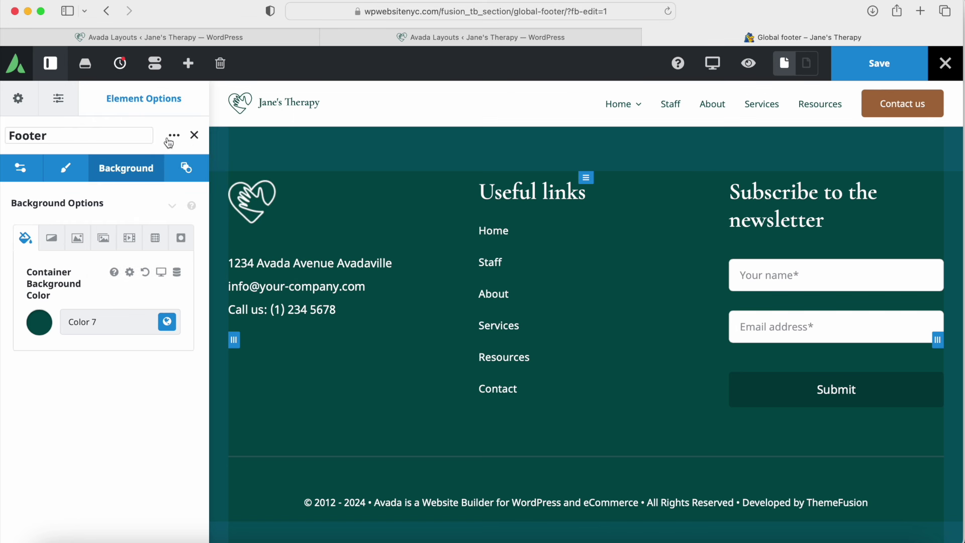
pyautogui.click(195, 135)
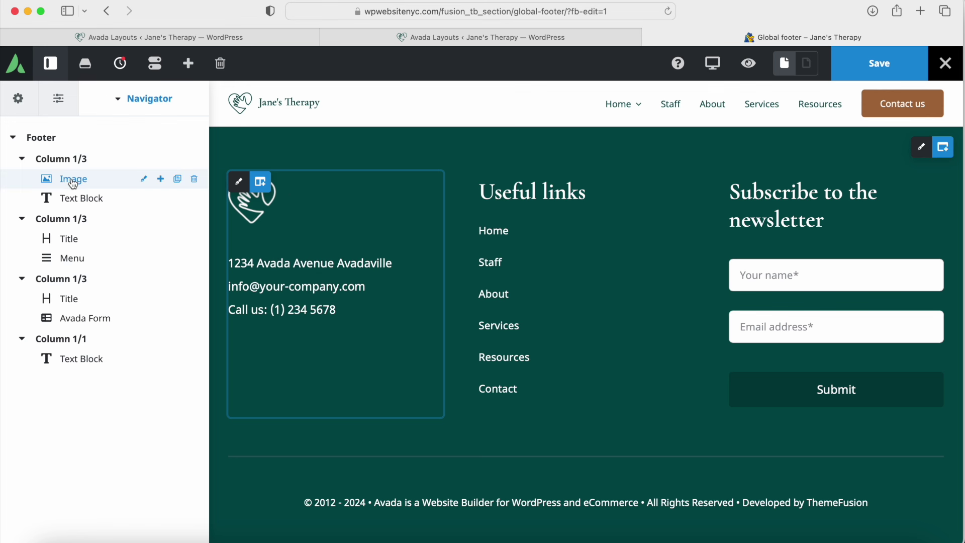
pyautogui.click(145, 180)
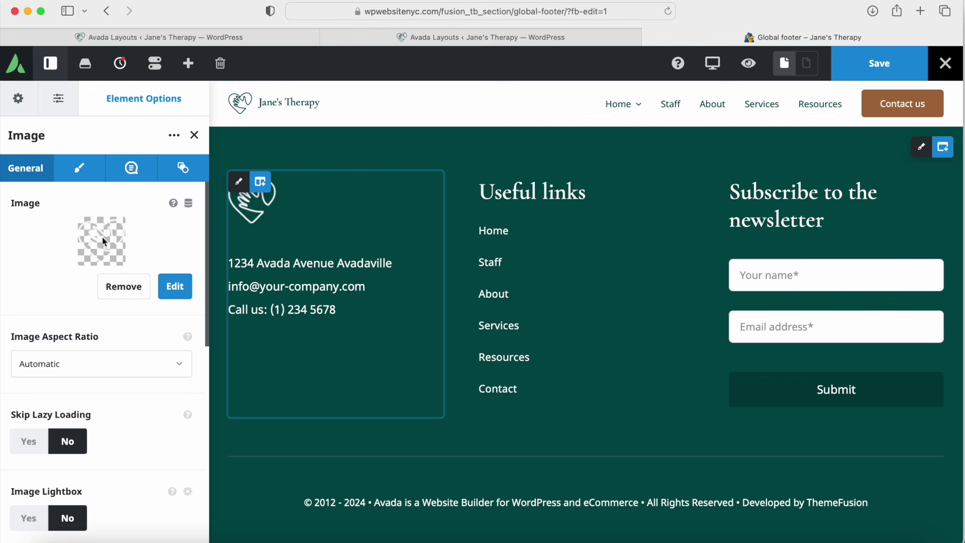
pyautogui.click(176, 286)
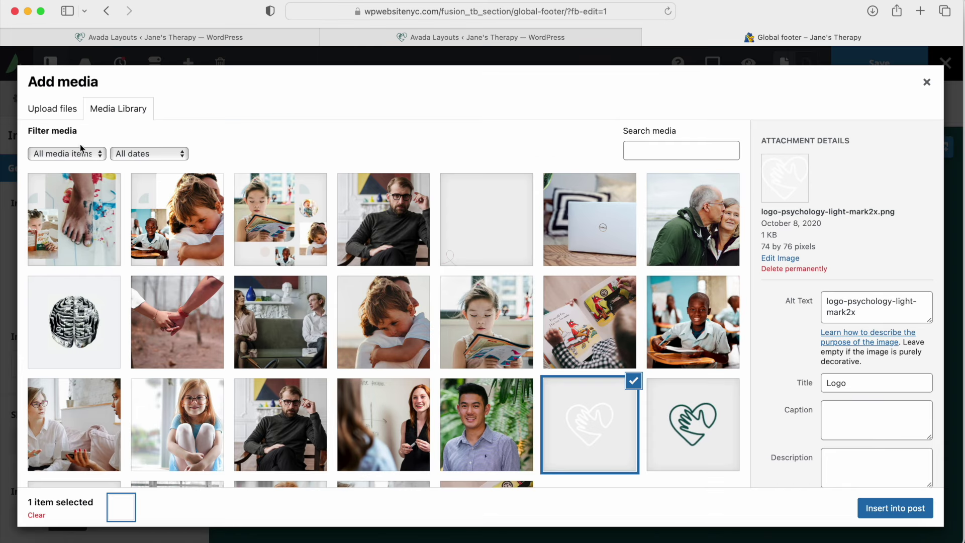
pyautogui.click(59, 110)
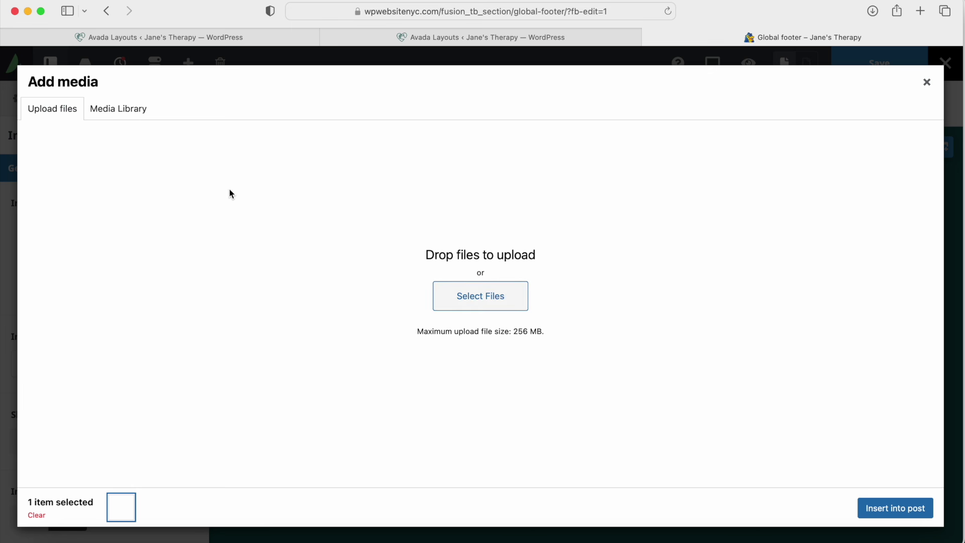
pyautogui.click(116, 110)
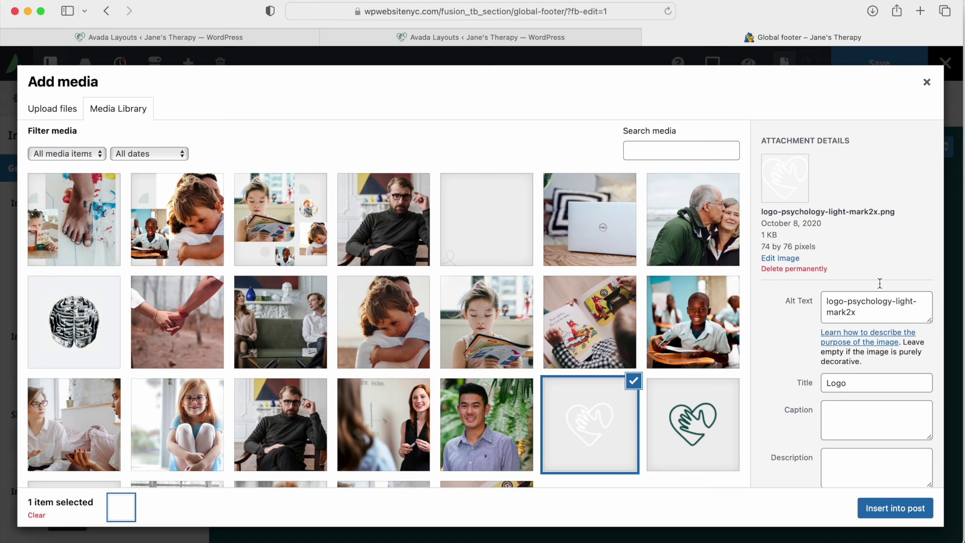
pyautogui.click(927, 82)
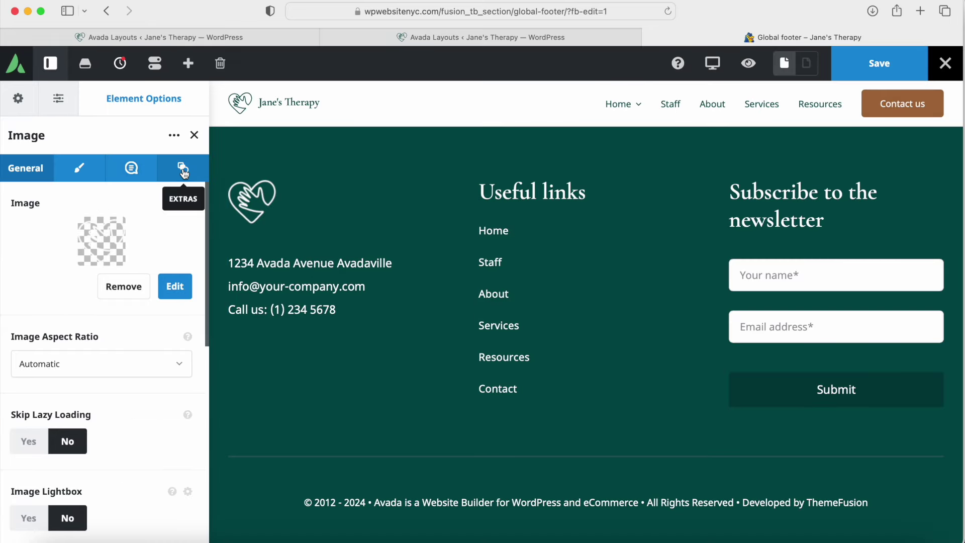
pyautogui.click(195, 135)
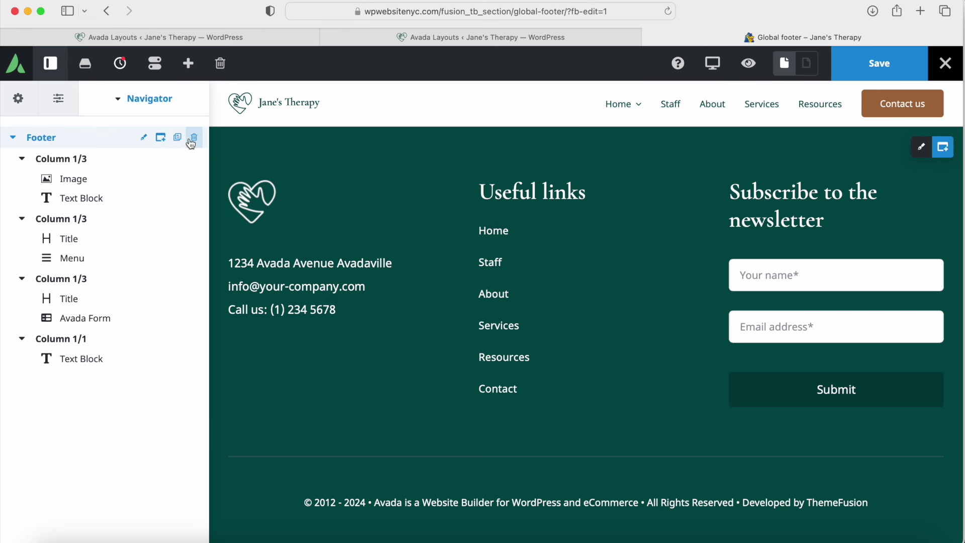
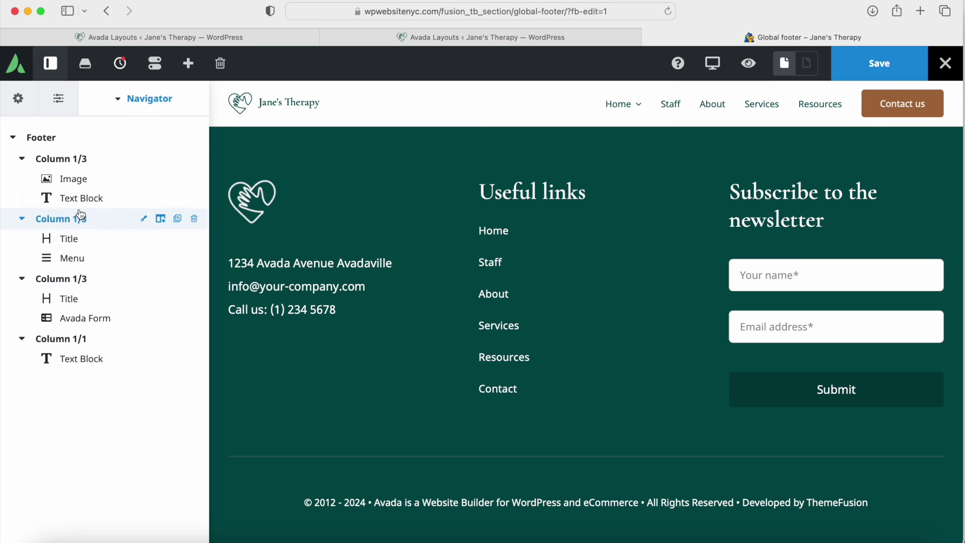
# Step: Inspect the first column text block's content and design settings
pyautogui.click(143, 199)
pyautogui.click(86, 491)
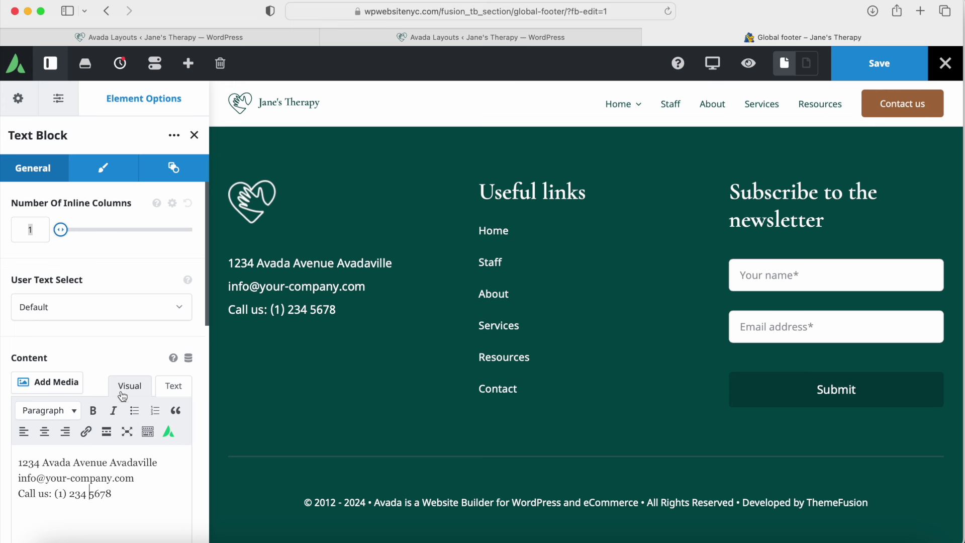
pyautogui.click(103, 167)
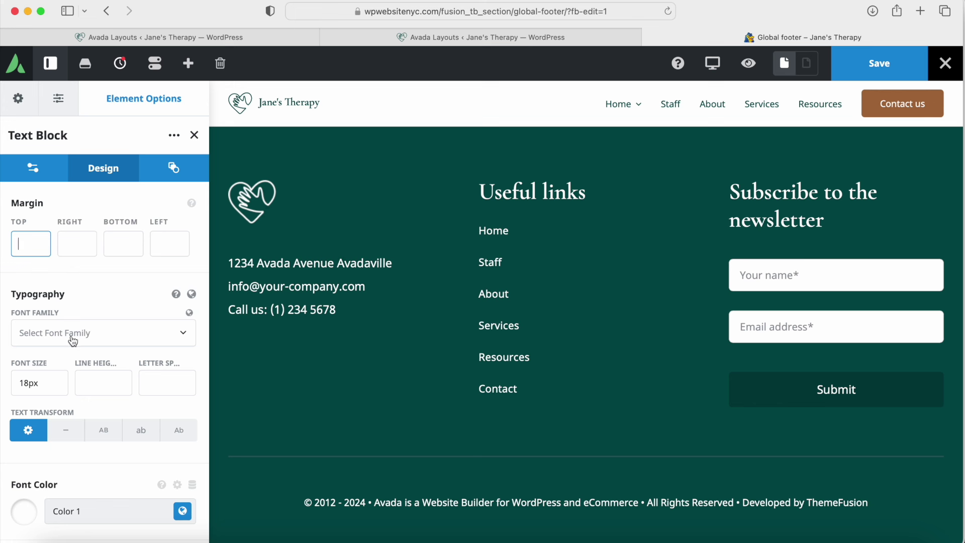
pyautogui.click(55, 294)
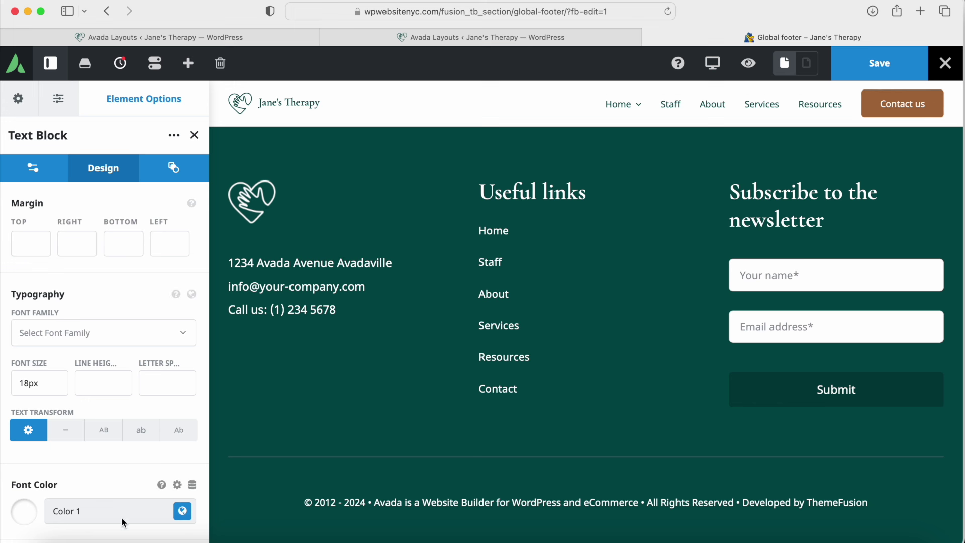
# Step: Try a custom font colour, then return the text block to global Color 1
pyautogui.click(182, 510)
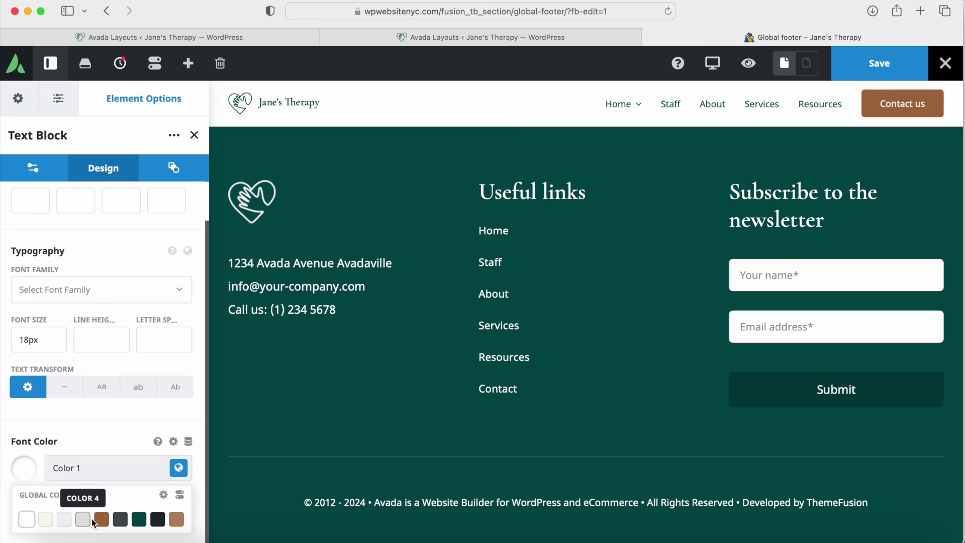
pyautogui.click(24, 473)
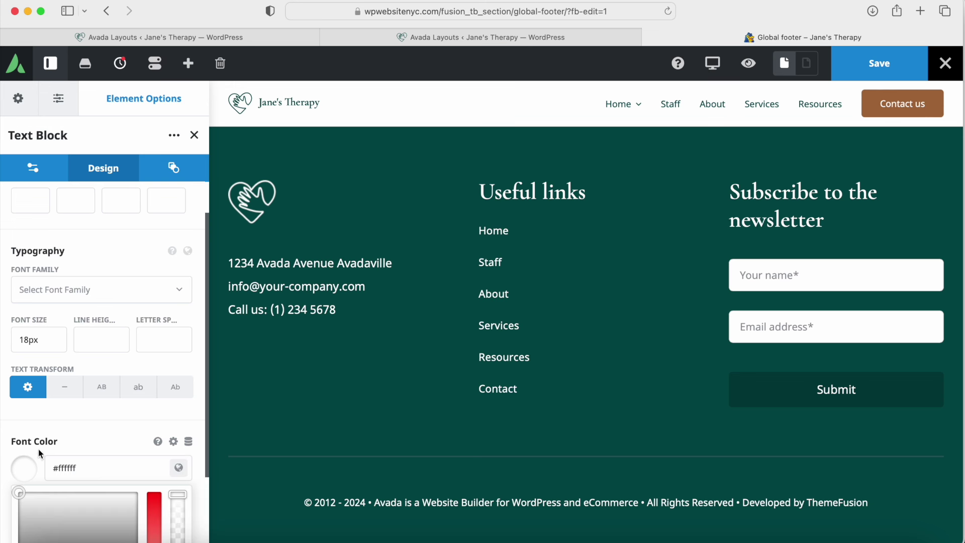
pyautogui.scroll(-3, 38, 449)
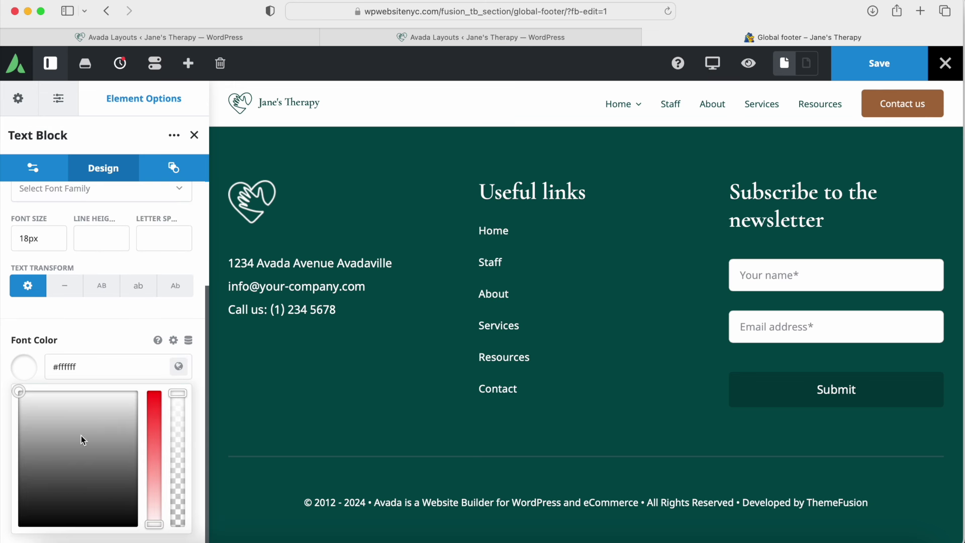
pyautogui.click(179, 366)
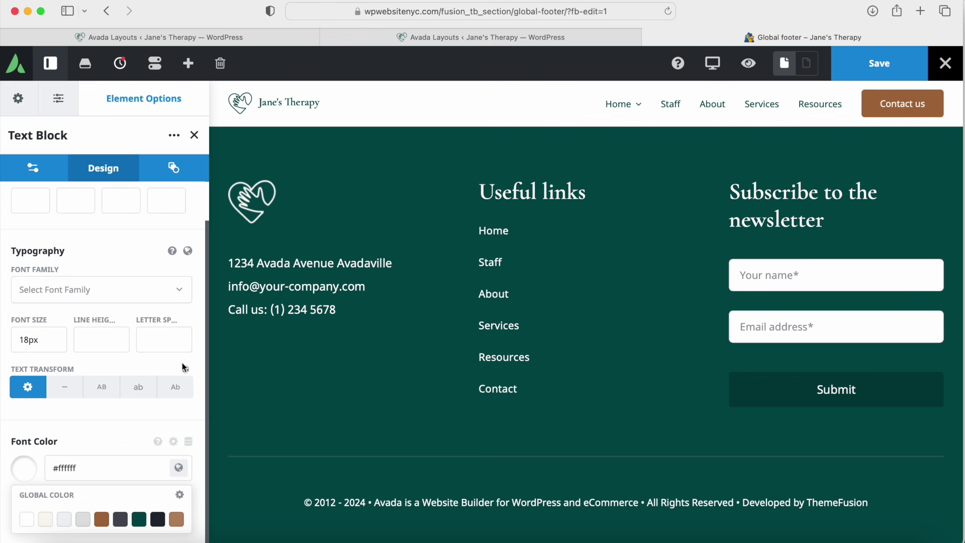
pyautogui.click(27, 472)
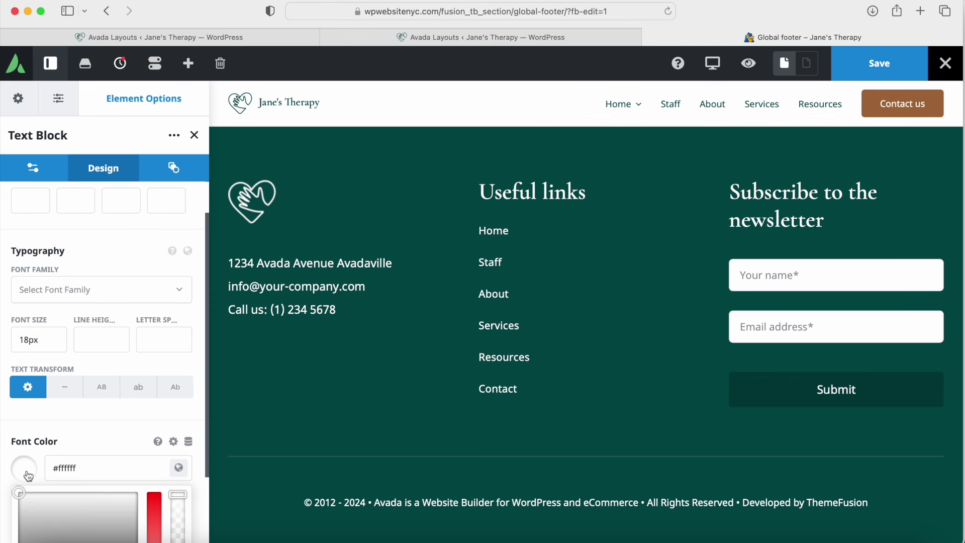
pyautogui.click(178, 467)
pyautogui.click(26, 519)
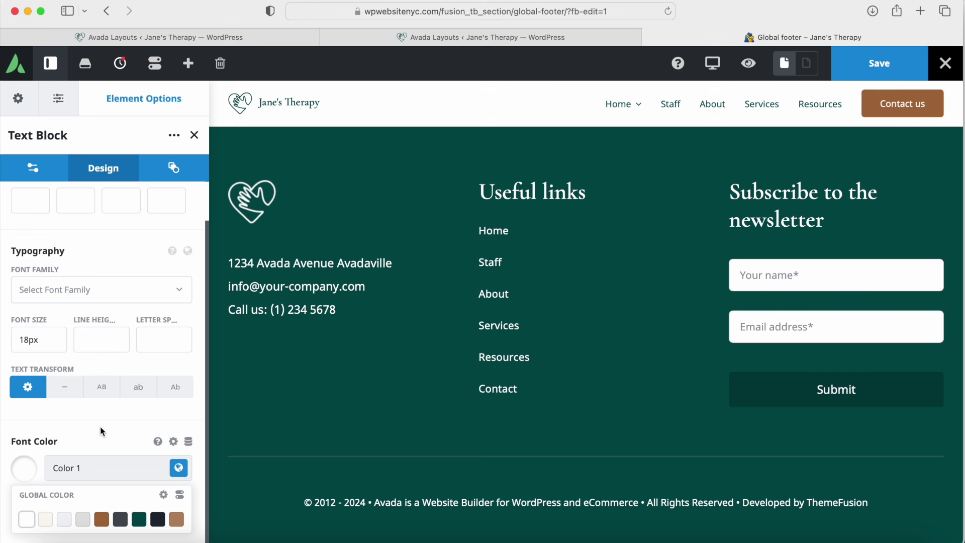
pyautogui.click(533, 197)
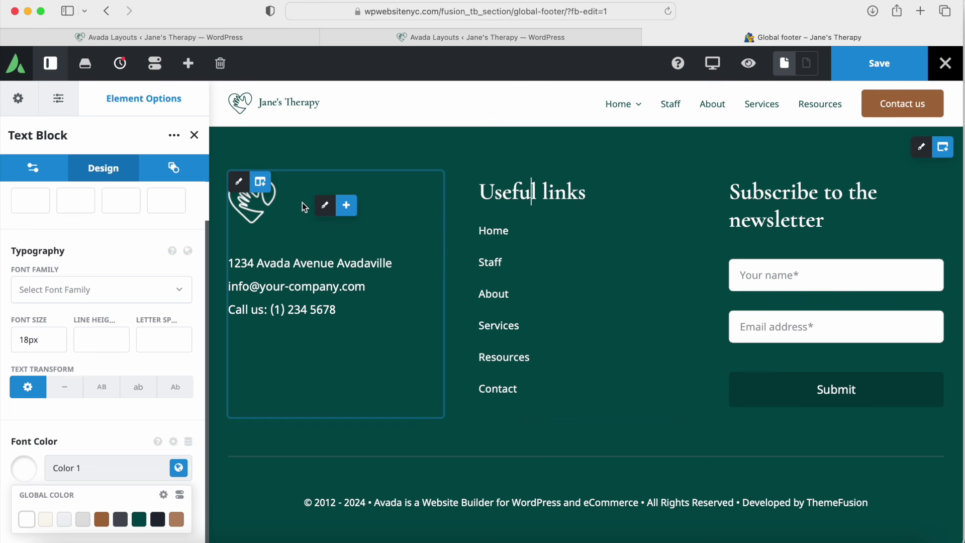
pyautogui.click(194, 135)
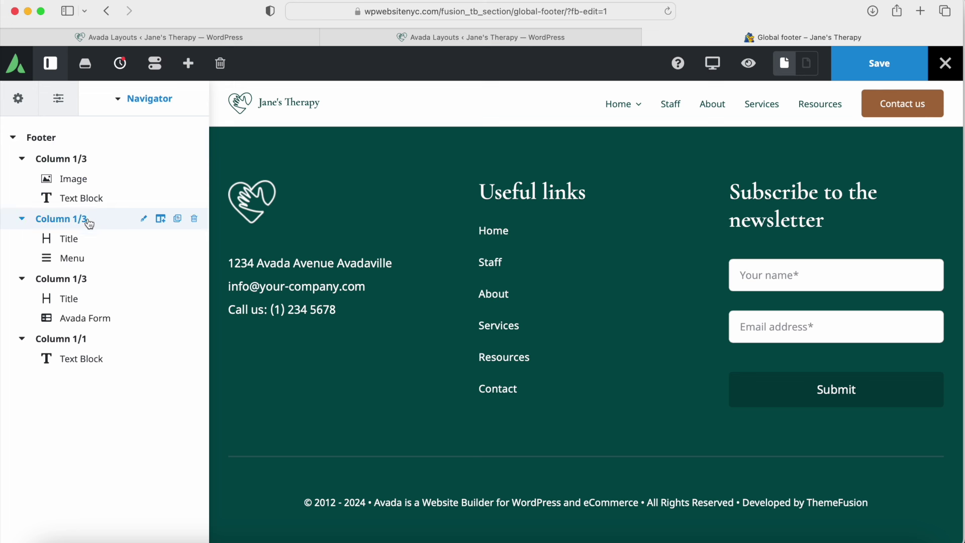
# Step: Inspect the Useful links title's settings and text in the Navigator
pyautogui.click(145, 241)
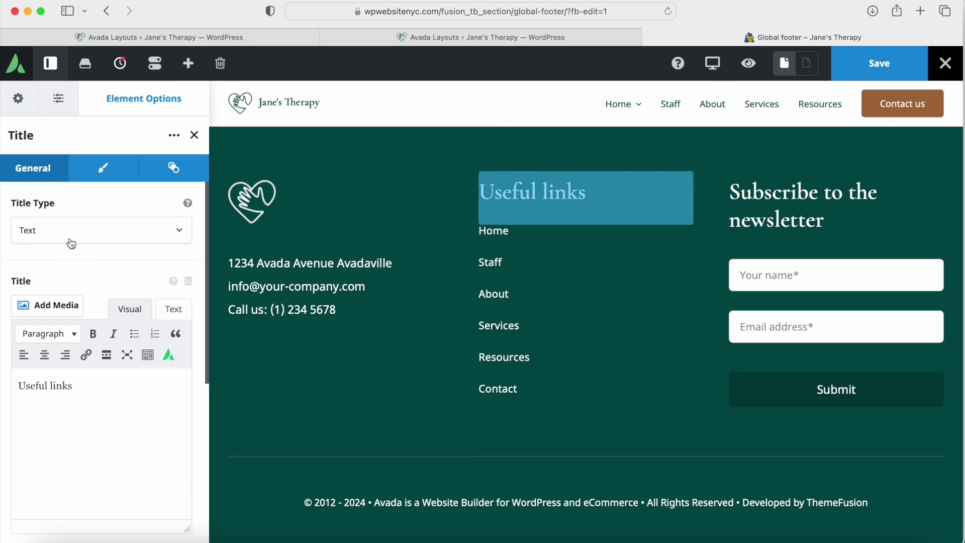
pyautogui.moveTo(86, 385); pyautogui.dragTo(21, 375)
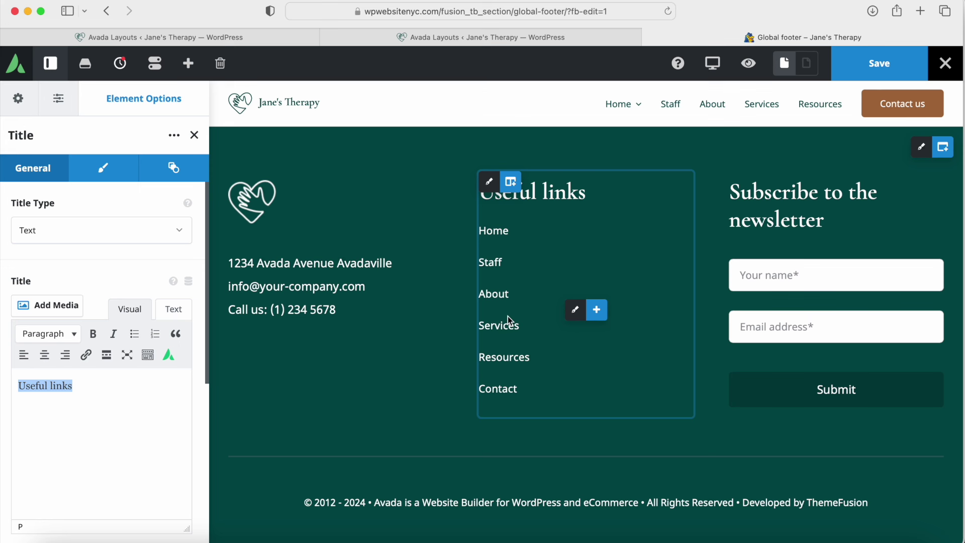
pyautogui.click(194, 134)
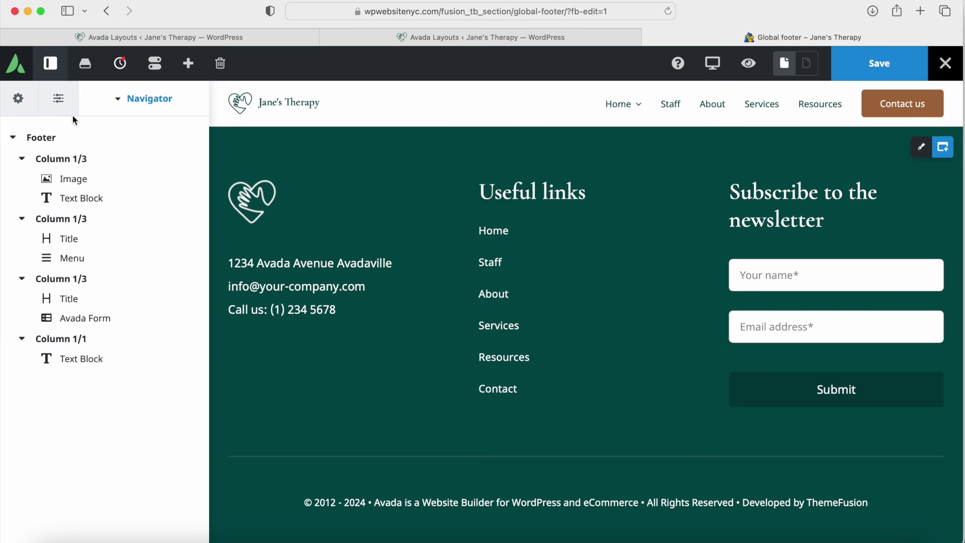
pyautogui.click(51, 63)
pyautogui.click(50, 63)
# Step: Keep Footer Menu as the footer menu element's chosen menu
pyautogui.click(140, 260)
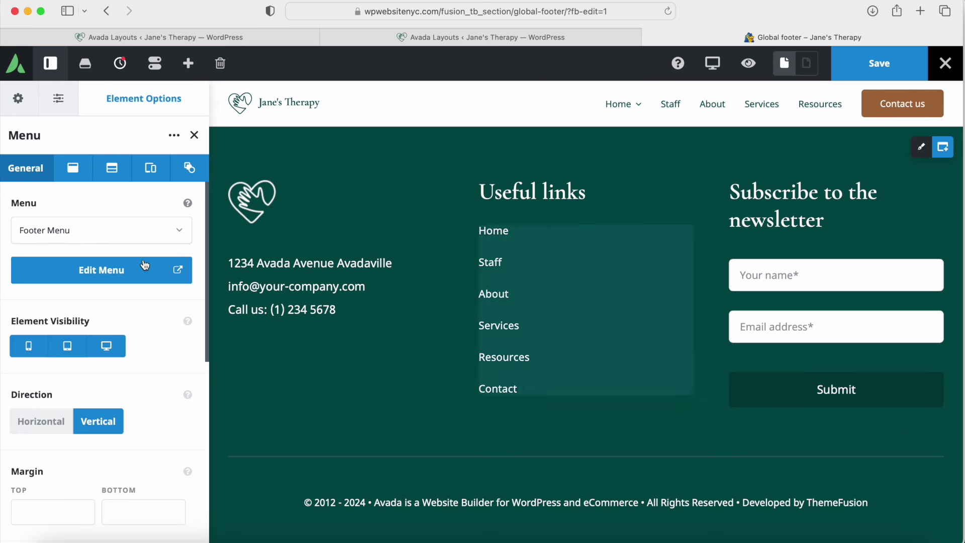
pyautogui.press('Escape')
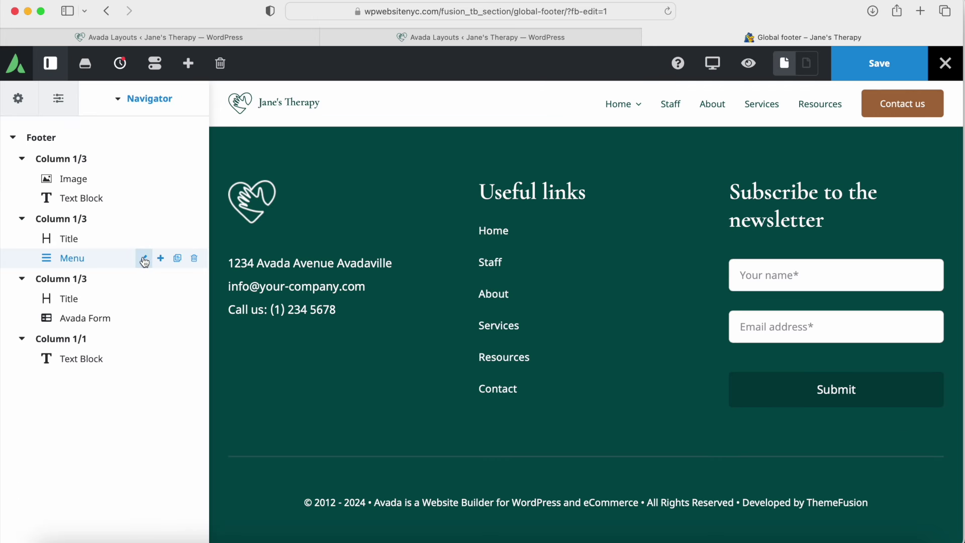
pyautogui.click(145, 262)
pyautogui.click(122, 241)
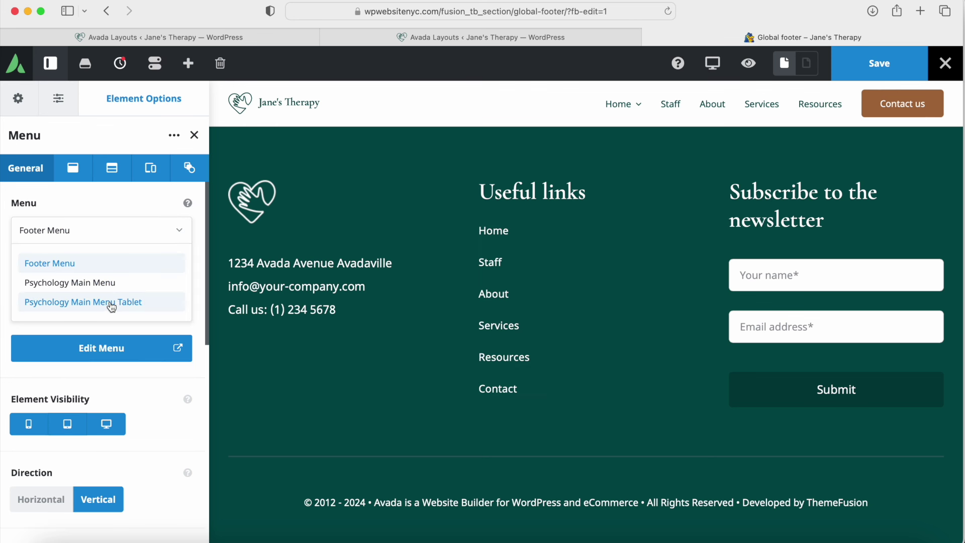
pyautogui.click(99, 263)
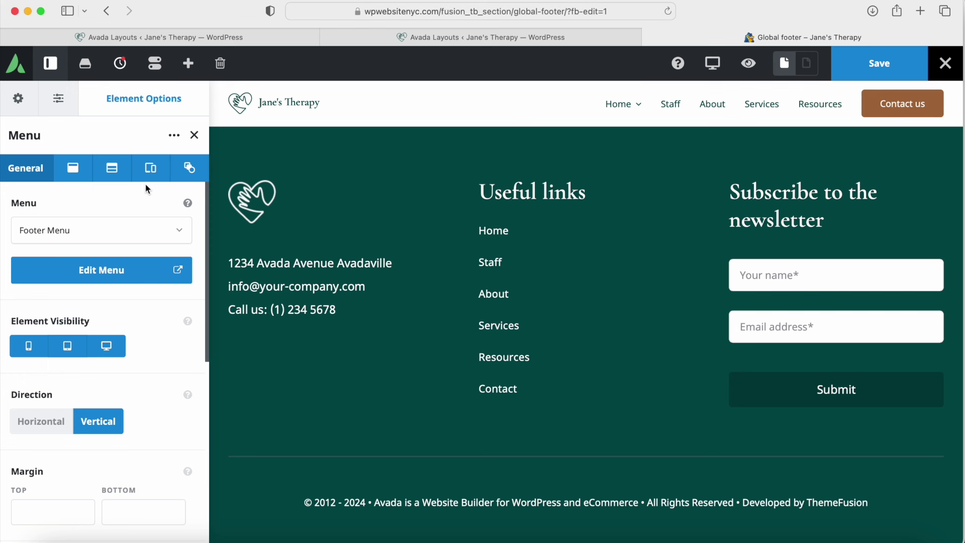
pyautogui.click(194, 135)
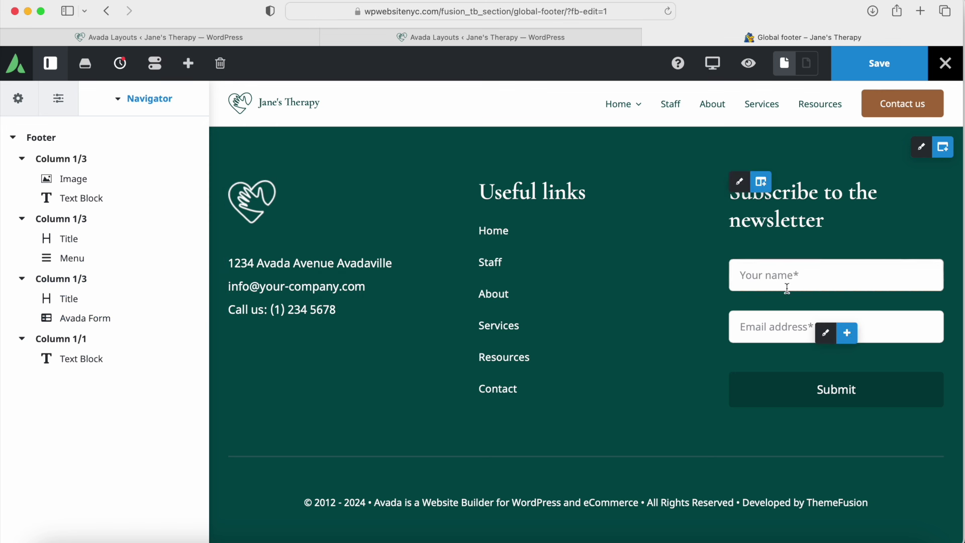
# Step: Open the Newsletter form element and launch its Edit Form page
pyautogui.click(827, 335)
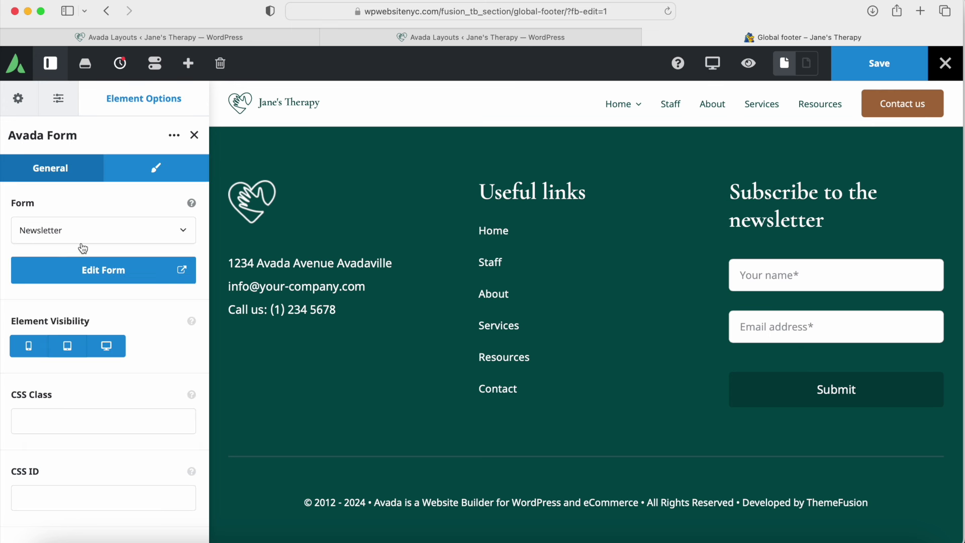
pyautogui.click(97, 273)
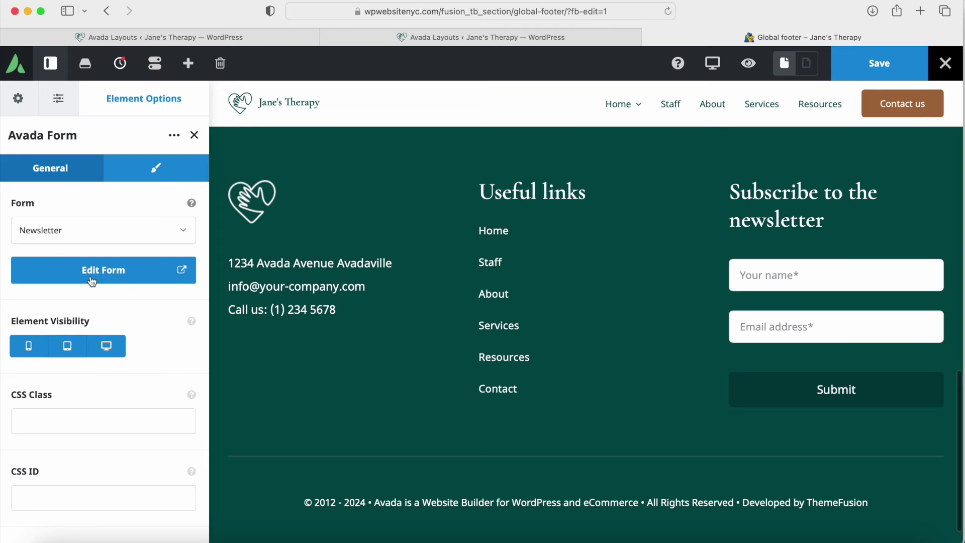
pyautogui.click(92, 280)
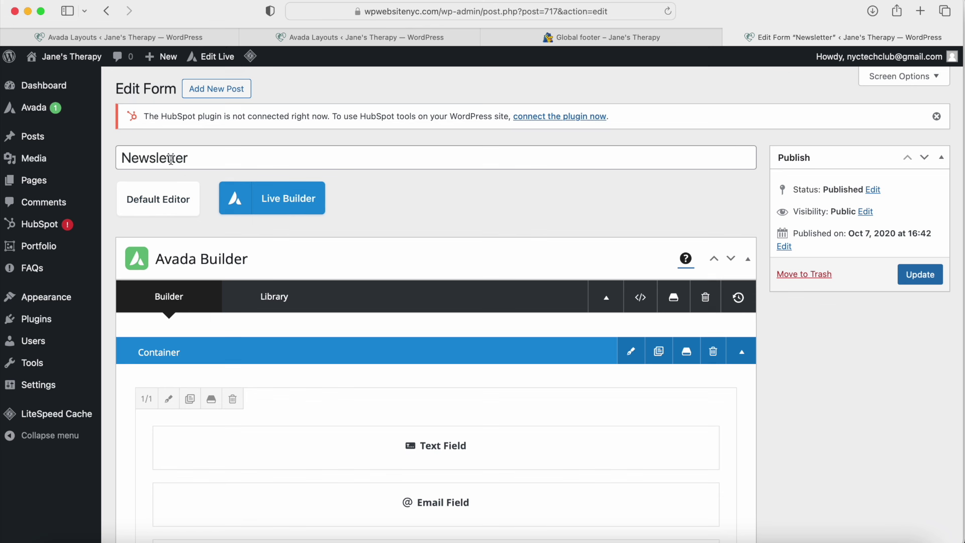
# Step: Look over the Avada Forms list in a new tab, then return to Newsletter
pyautogui.moveTo(55, 112)
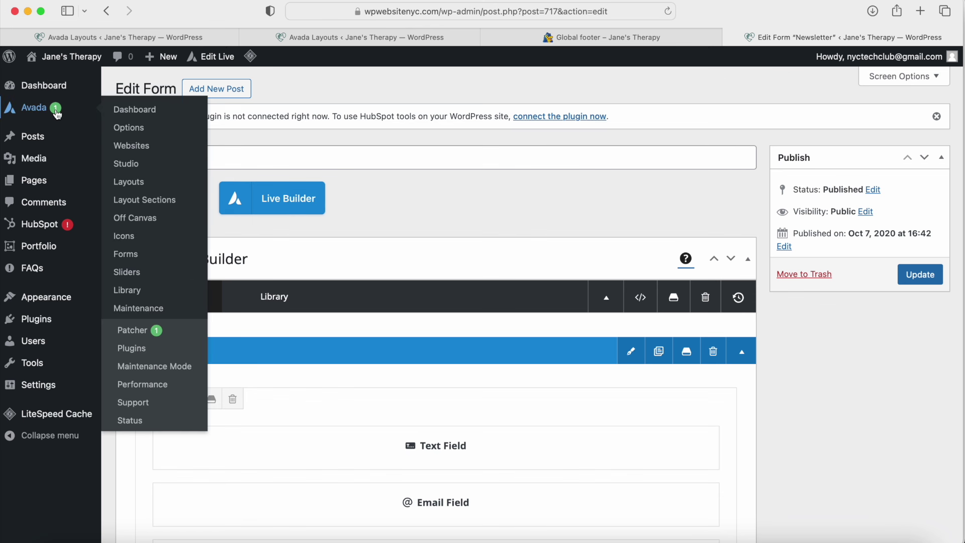
pyautogui.keyDown('super'); pyautogui.click(130, 258); pyautogui.keyUp('super')
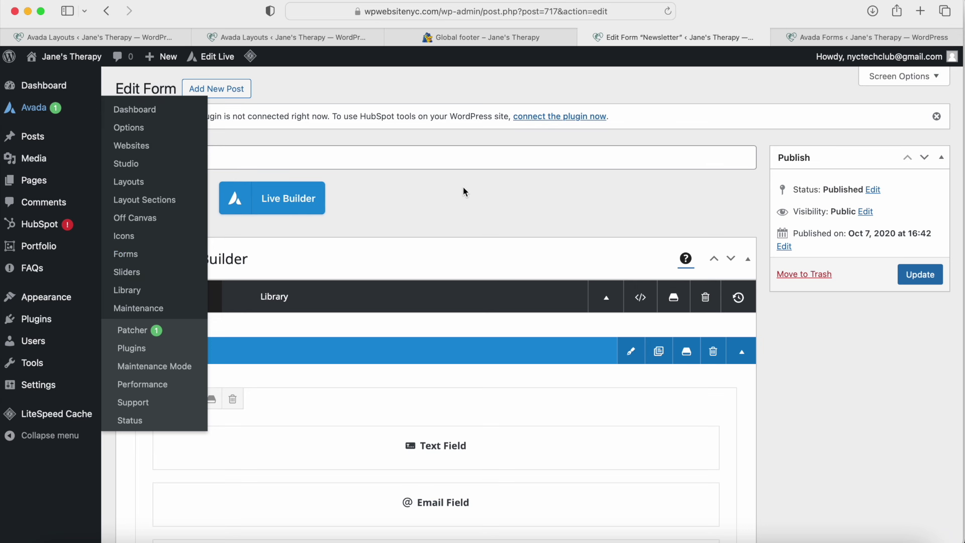
pyautogui.click(815, 38)
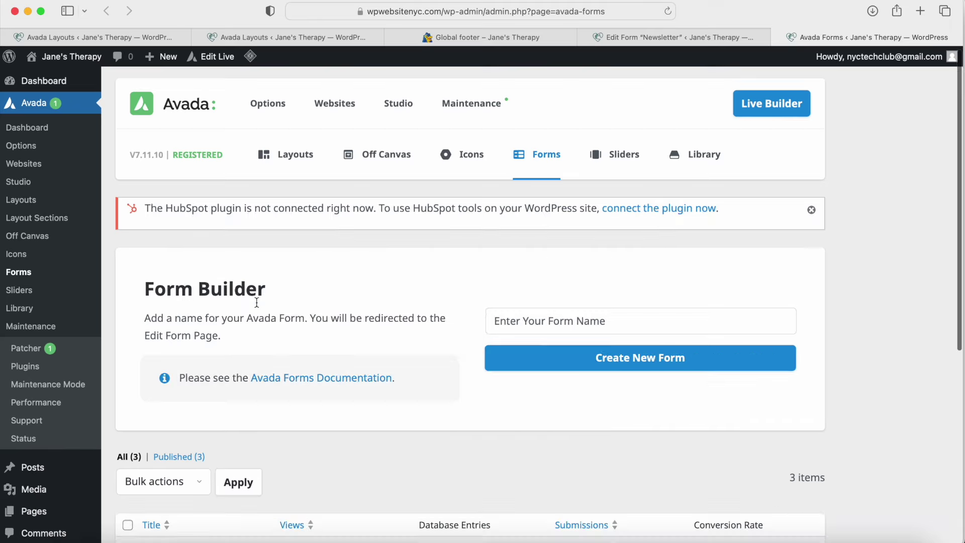
pyautogui.scroll(-6, 257, 294)
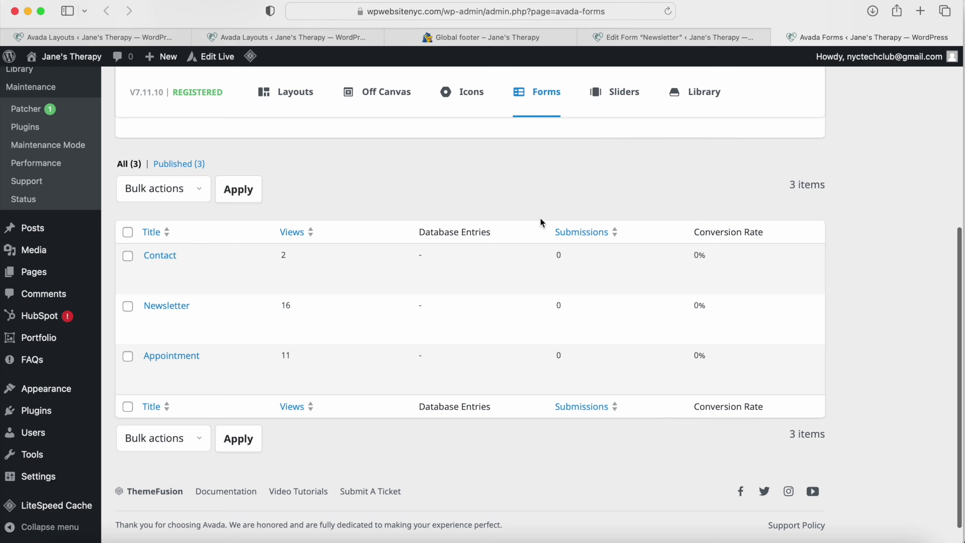
pyautogui.click(778, 38)
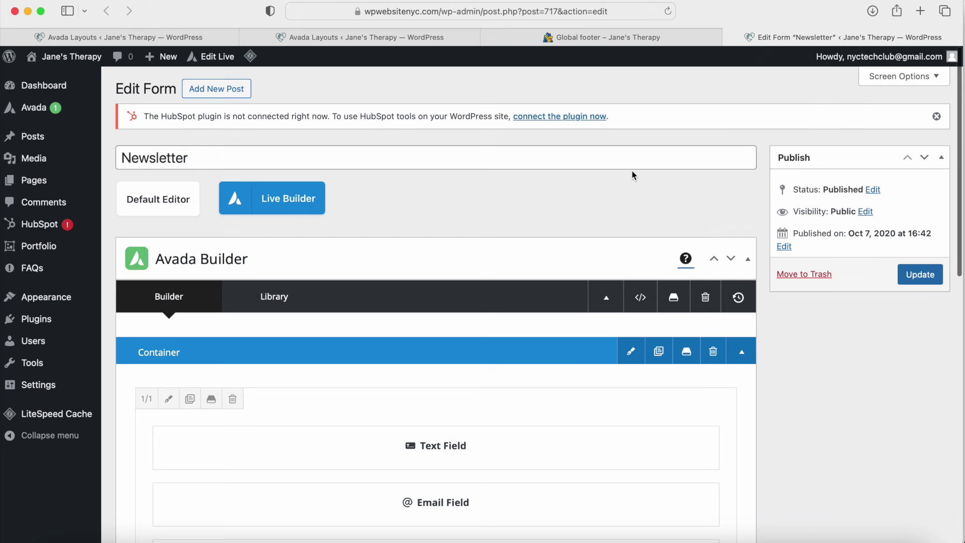
# Step: Review the form's General, Appearance and Submission options, ending on Notifications
pyautogui.click(172, 158)
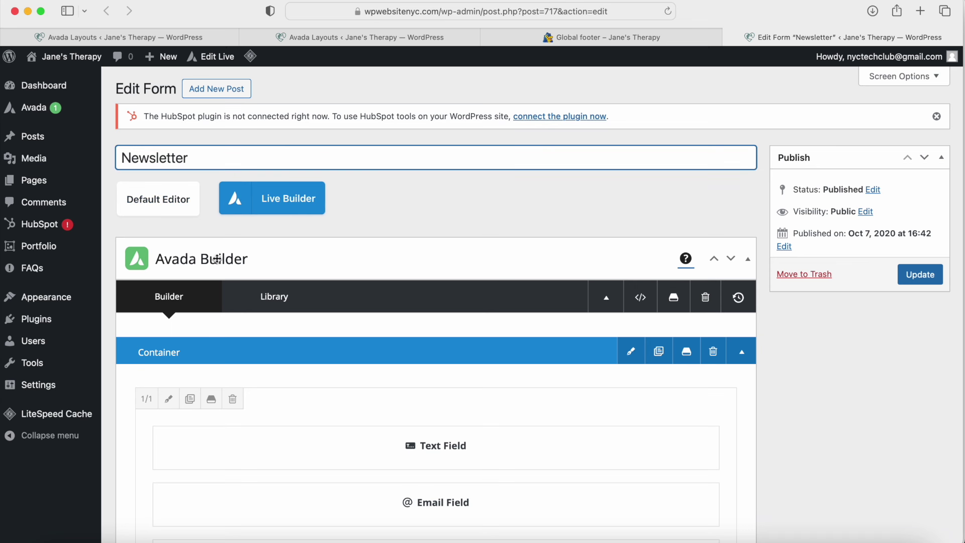
pyautogui.scroll(-5, 211, 254)
pyautogui.scroll(-10, 379, 330)
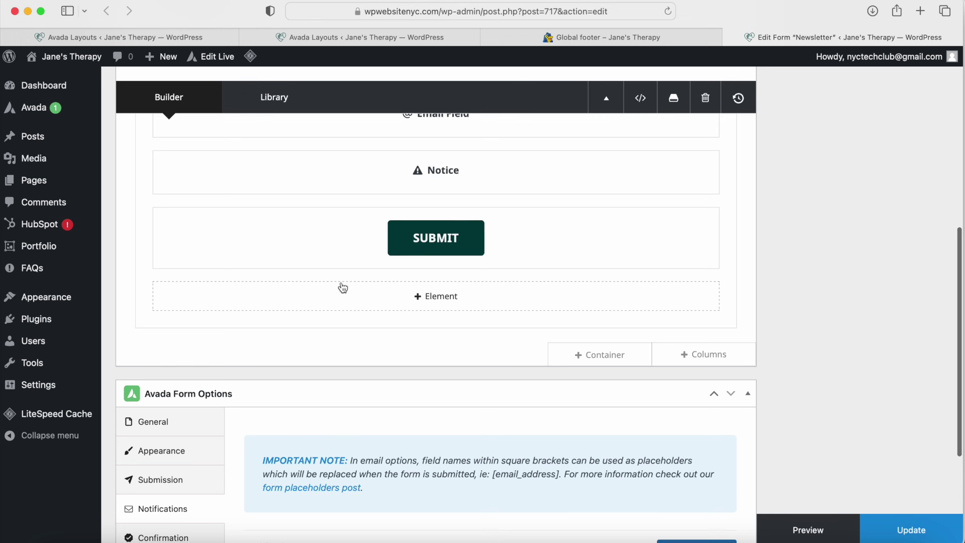
pyautogui.scroll(-5, 343, 287)
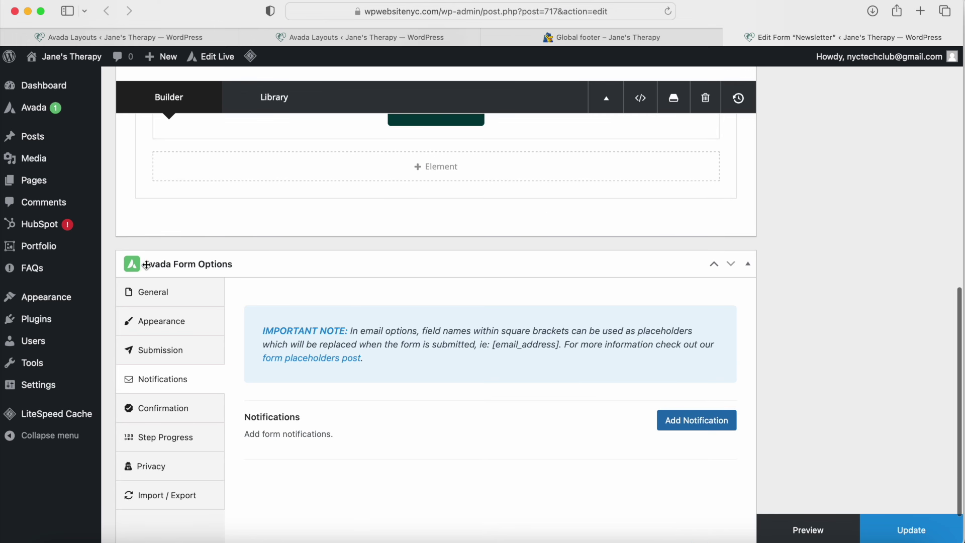
pyautogui.click(171, 295)
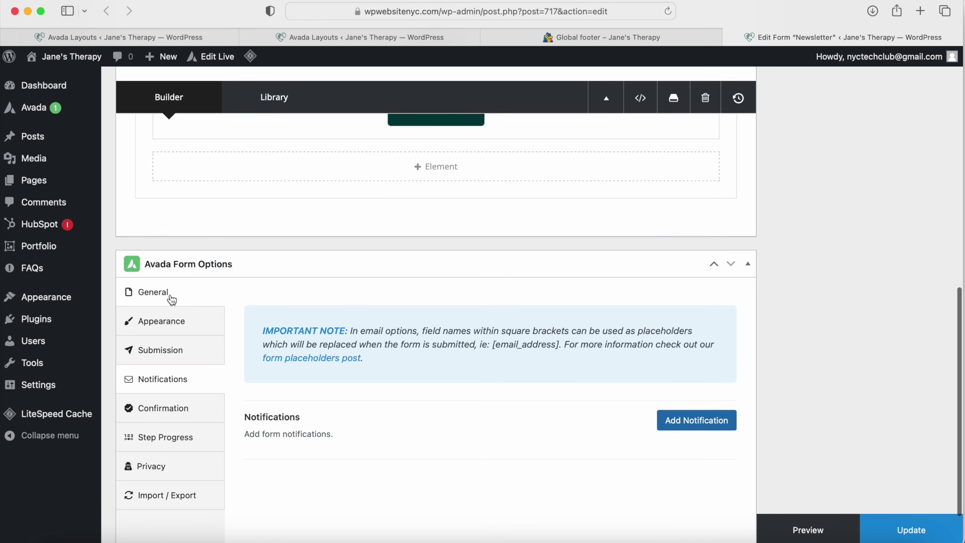
pyautogui.click(169, 325)
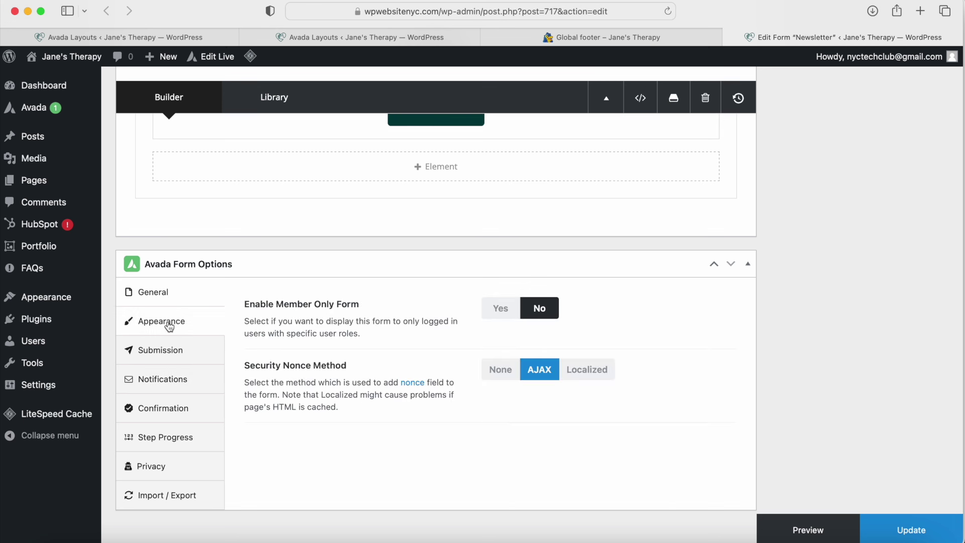
pyautogui.click(169, 350)
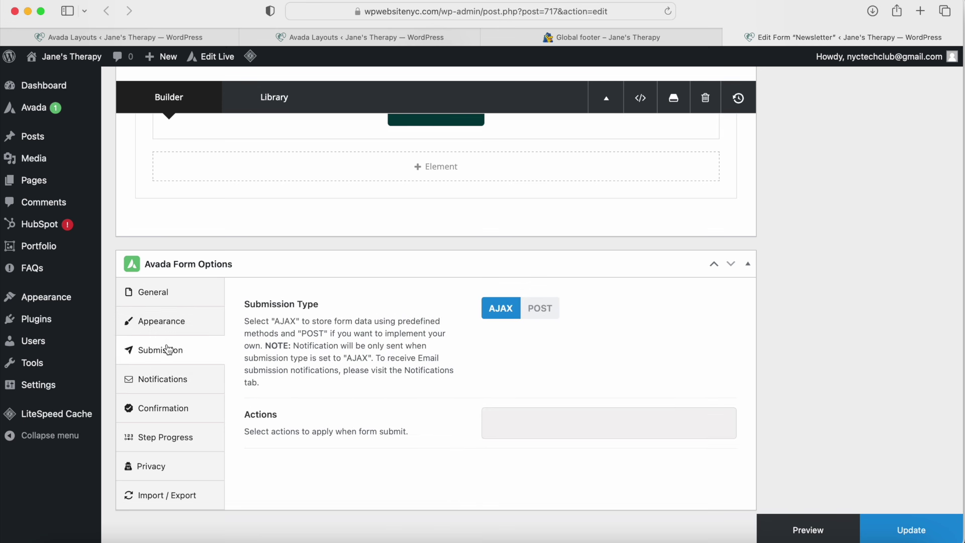
pyautogui.click(161, 385)
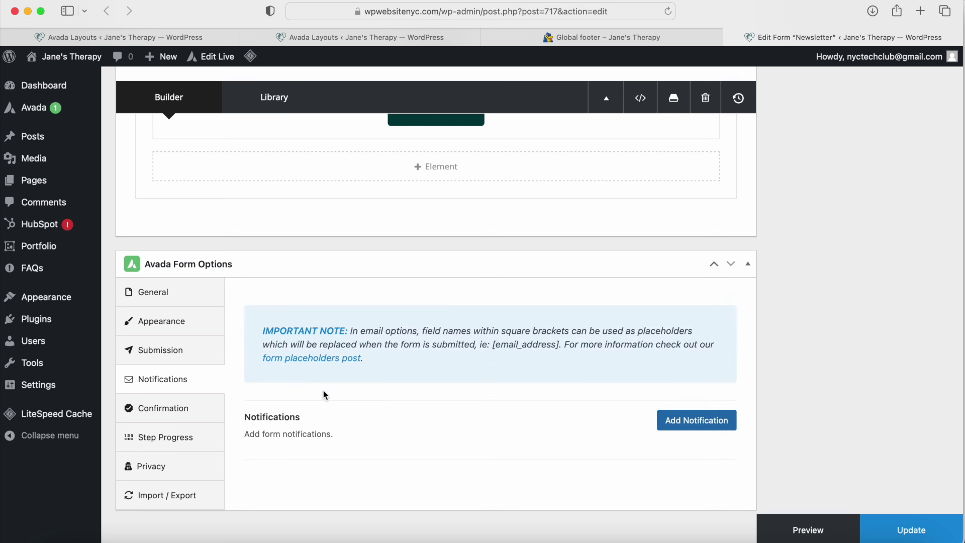
# Step: Add a 'Sign Up Notification' sent to the account's e-mail address
pyautogui.click(679, 420)
pyautogui.scroll(-5, 578, 386)
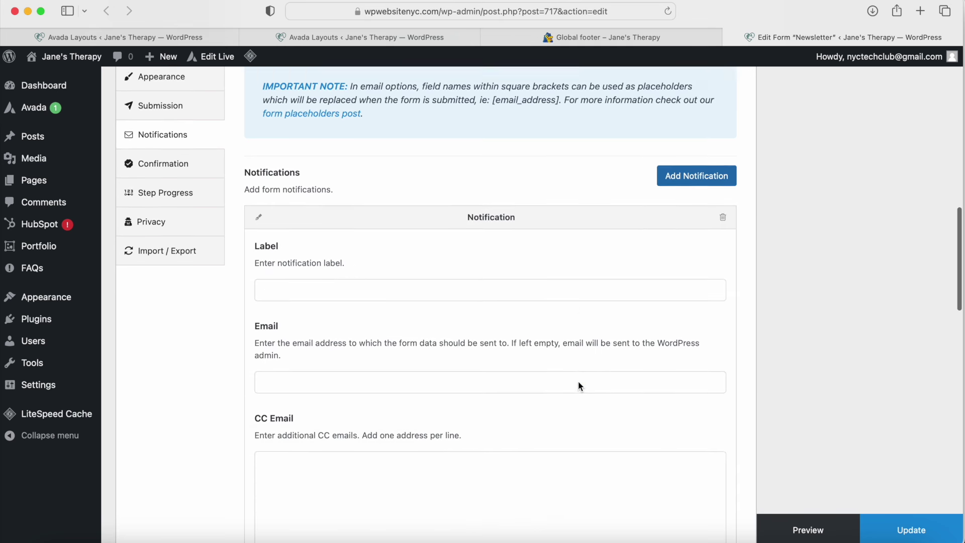
pyautogui.click(311, 259)
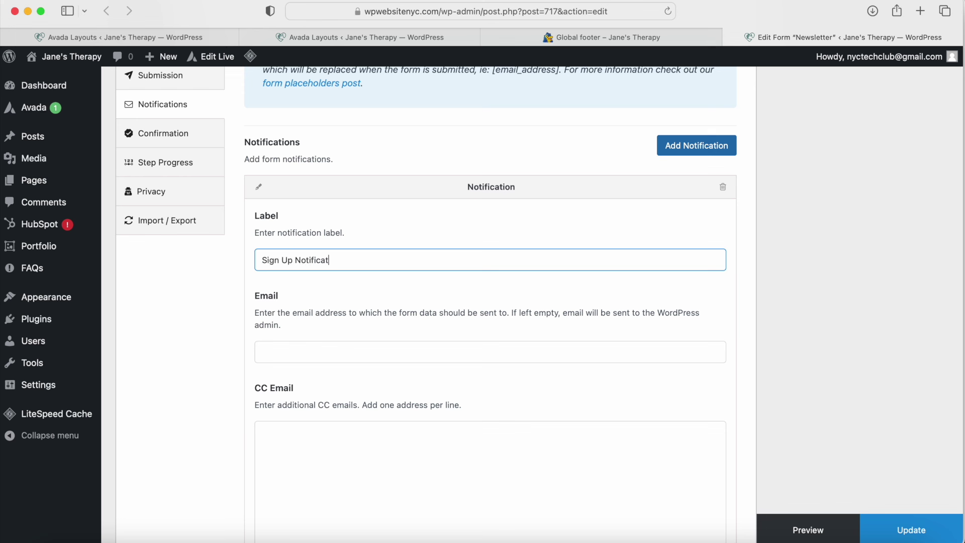
pyautogui.click(308, 347)
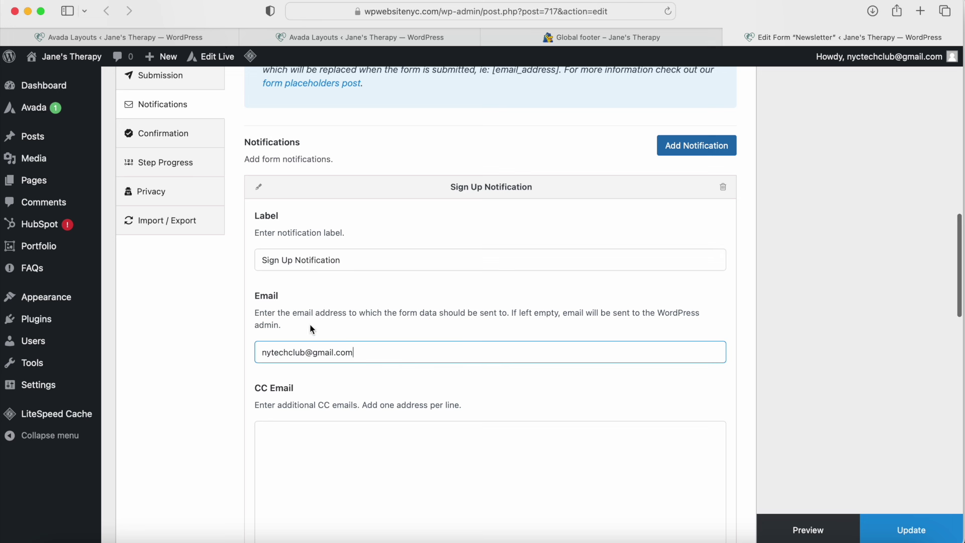
pyautogui.moveTo(260, 313); pyautogui.dragTo(457, 312)
pyautogui.click(371, 353)
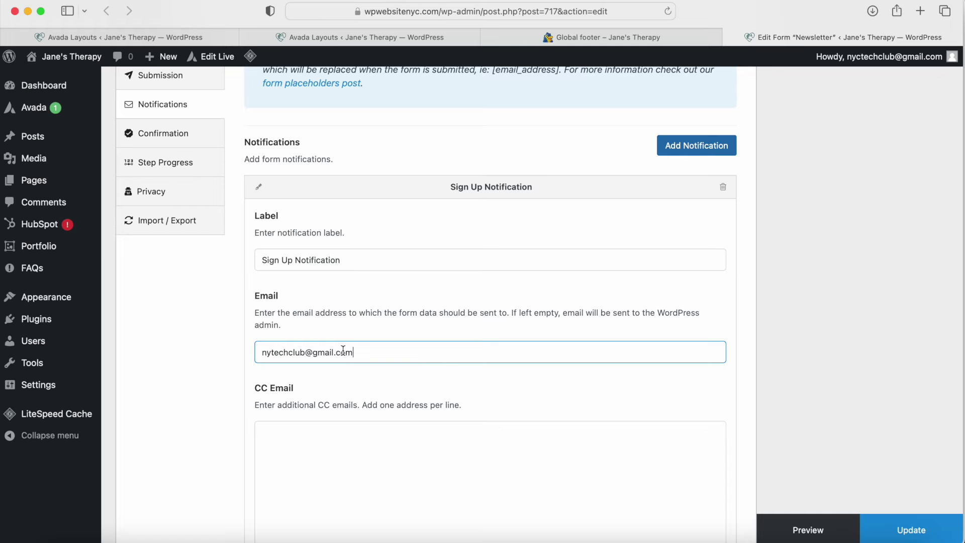
pyautogui.scroll(-10, 344, 350)
pyautogui.click(343, 350)
pyautogui.scroll(-10, 343, 350)
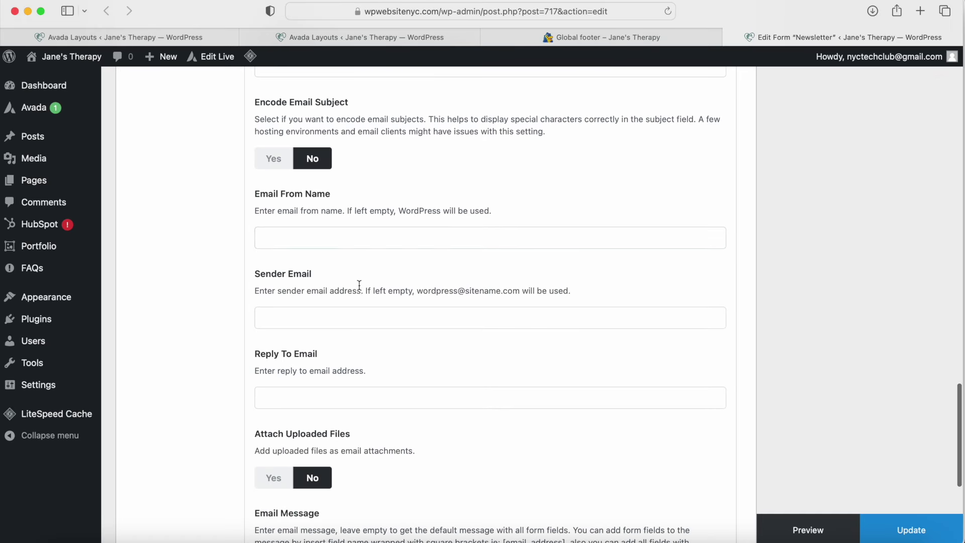
# Step: Set the sender name to 'Website Name' and update the form
pyautogui.click(279, 241)
pyautogui.write('Webi')
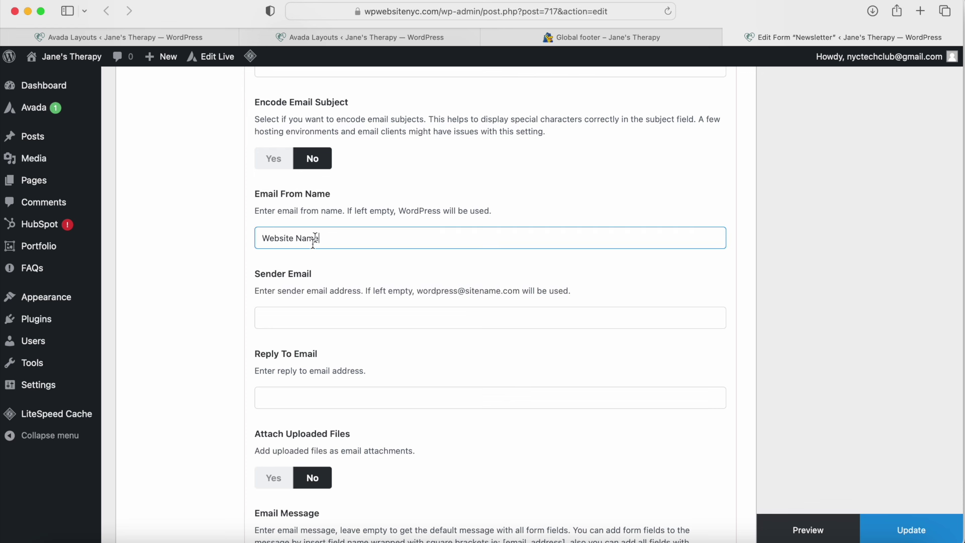
pyautogui.scroll(-5, 334, 352)
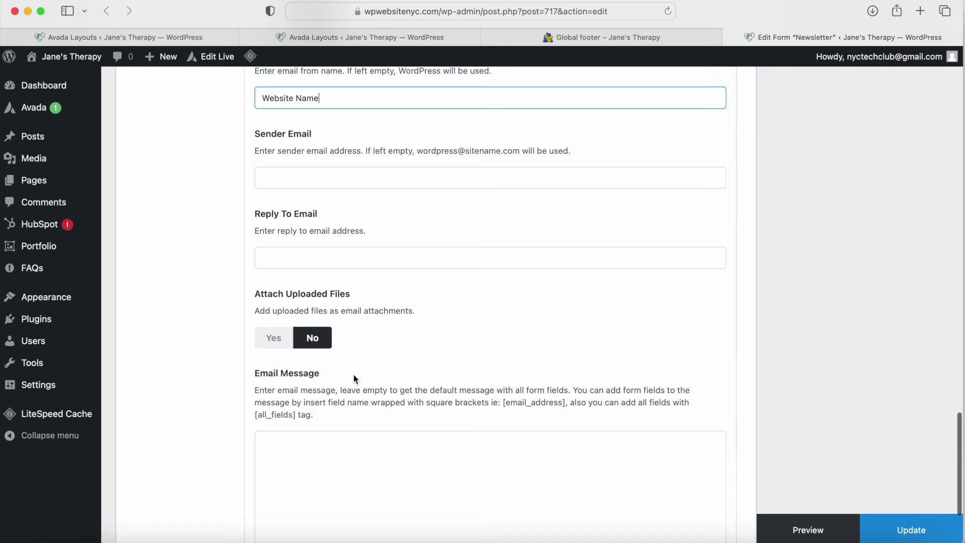
pyautogui.scroll(-2, 354, 375)
pyautogui.scroll(15, 354, 375)
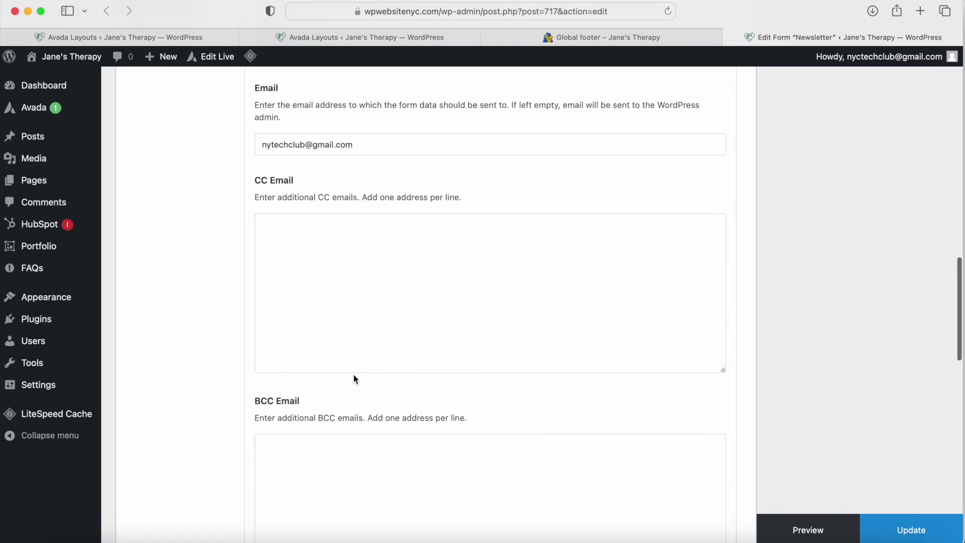
pyautogui.scroll(10, 354, 375)
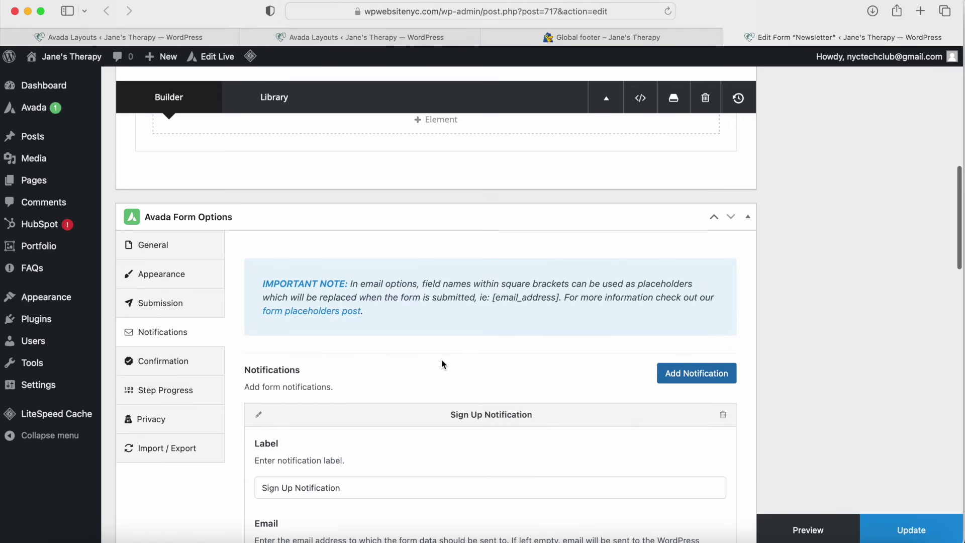
pyautogui.click(911, 532)
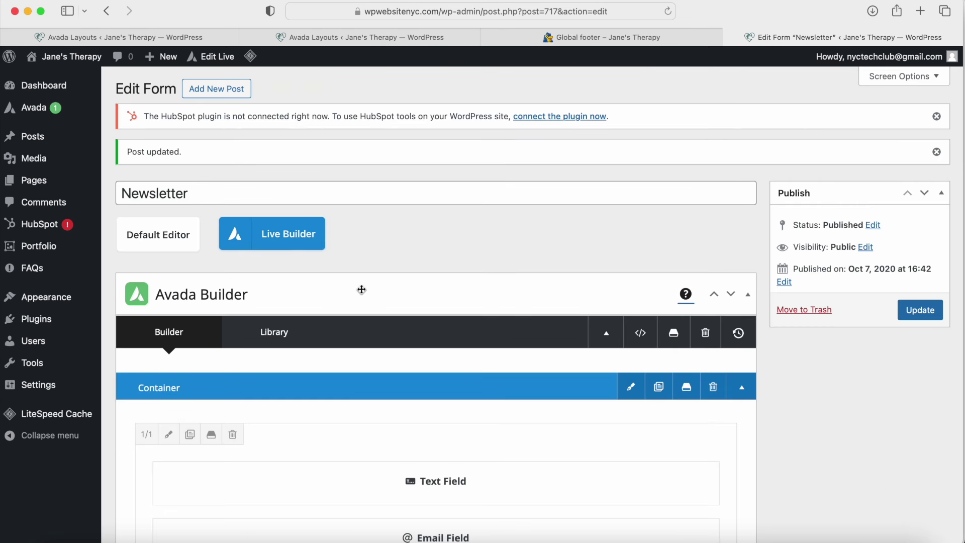
# Step: Open the Newsletter form in the Live Builder, confirming the leave prompt
pyautogui.scroll(-15, 362, 289)
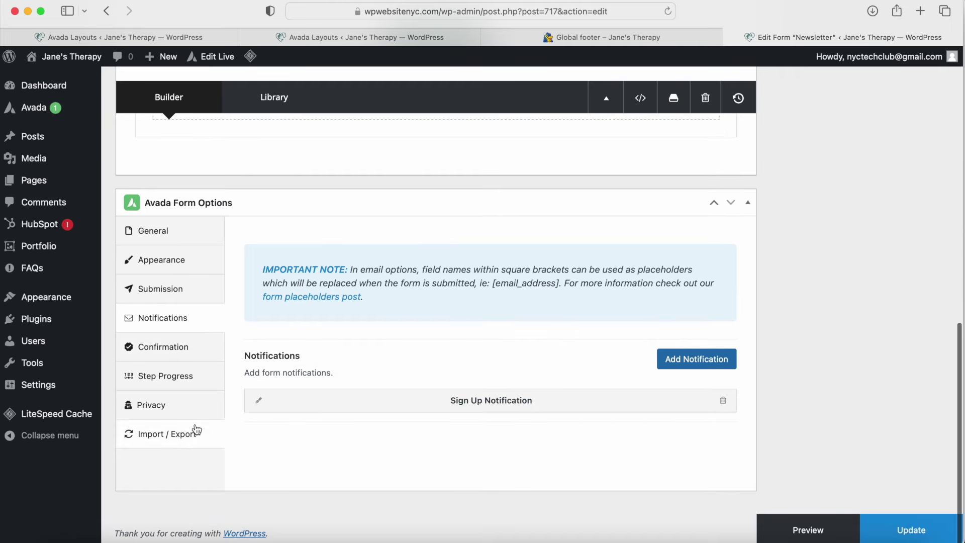
pyautogui.scroll(15, 206, 436)
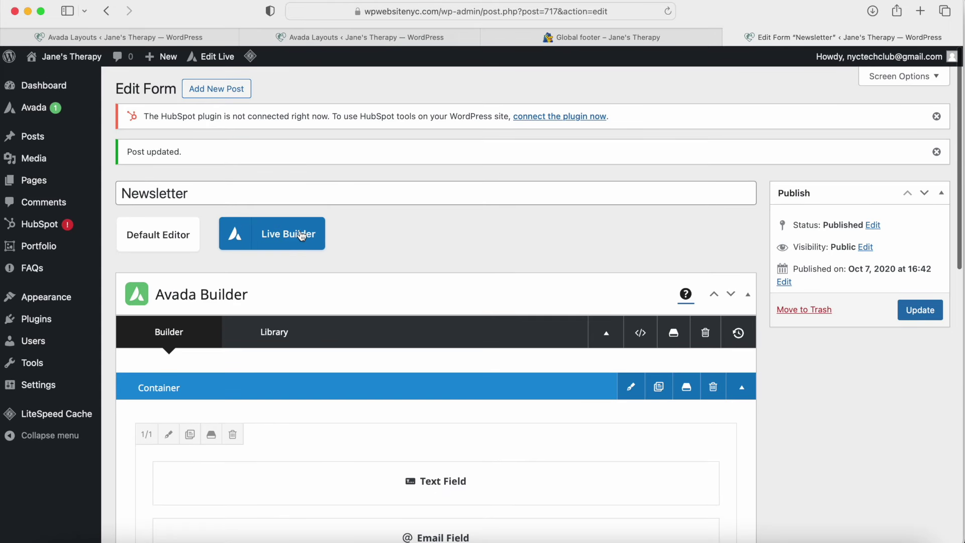
pyautogui.click(291, 235)
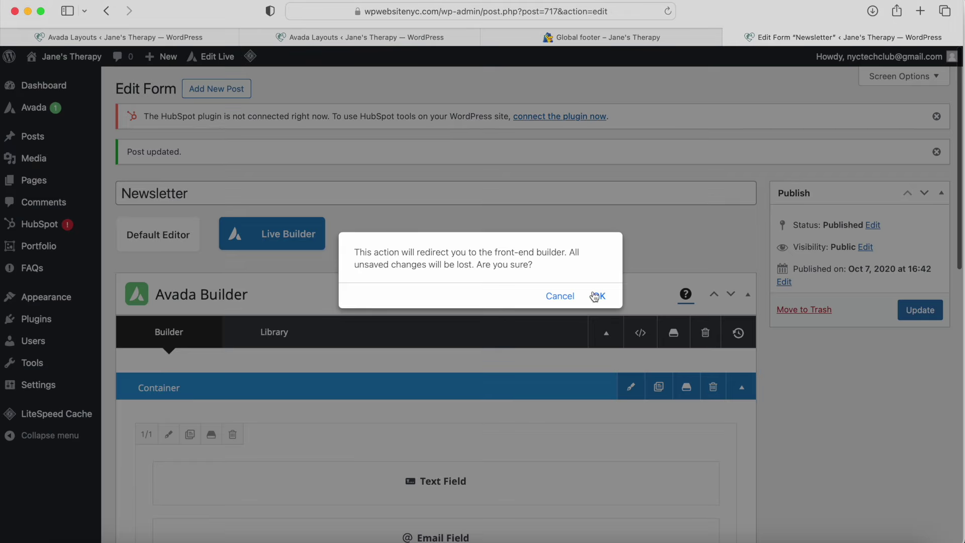
pyautogui.click(595, 296)
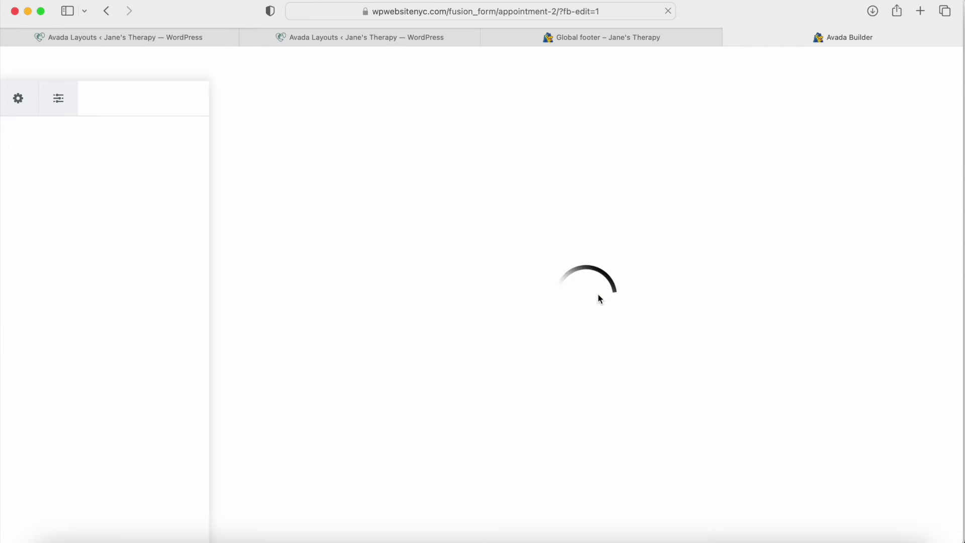
# Step: Inspect the Newsletter form's name Text Field placeholder and Email Field settings
pyautogui.click(614, 32)
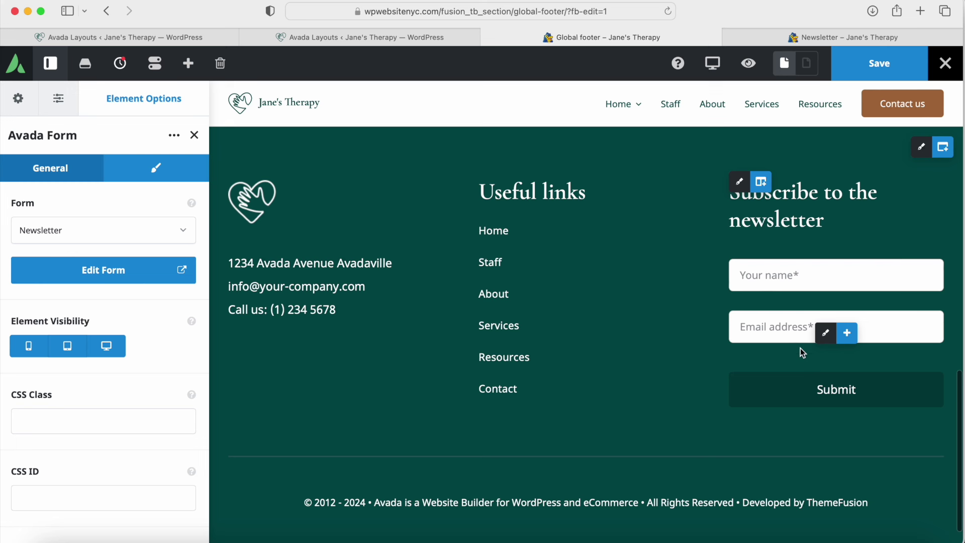
pyautogui.click(827, 35)
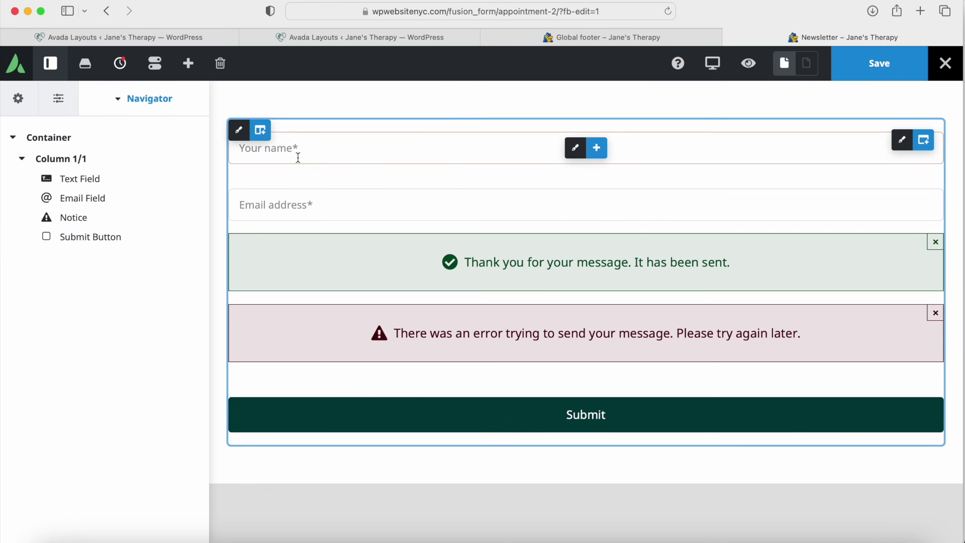
pyautogui.click(142, 179)
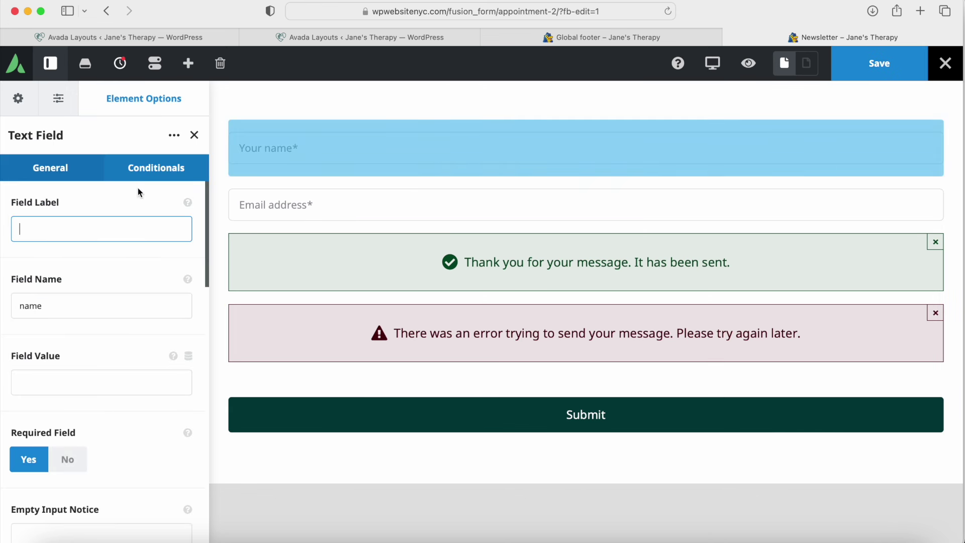
pyautogui.scroll(-10, 89, 274)
pyautogui.click(69, 307)
pyautogui.moveTo(69, 308); pyautogui.dragTo(17, 304)
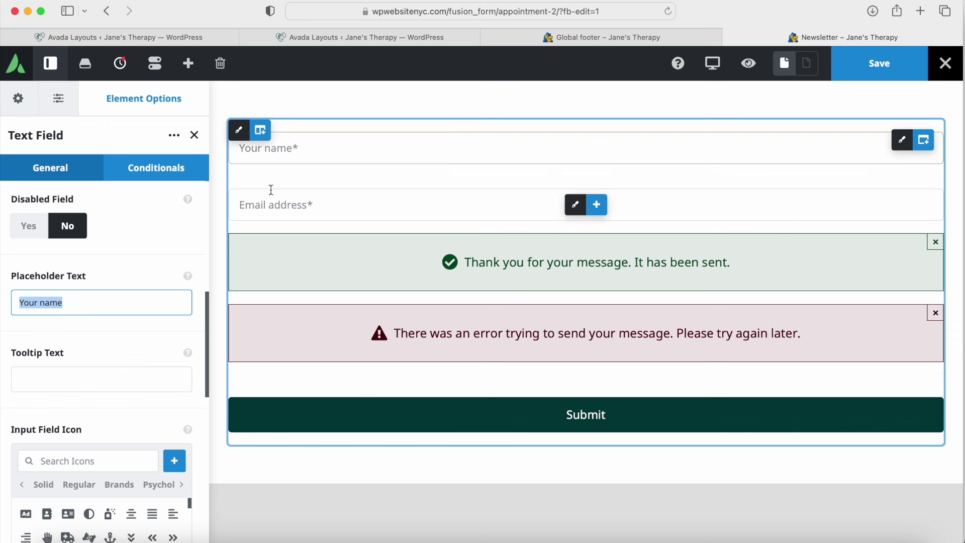
pyautogui.click(194, 135)
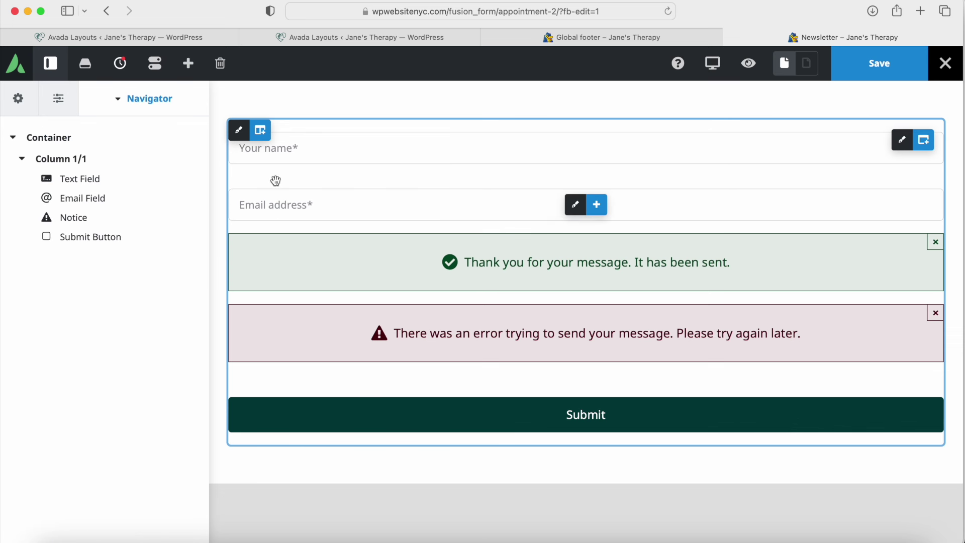
pyautogui.click(143, 202)
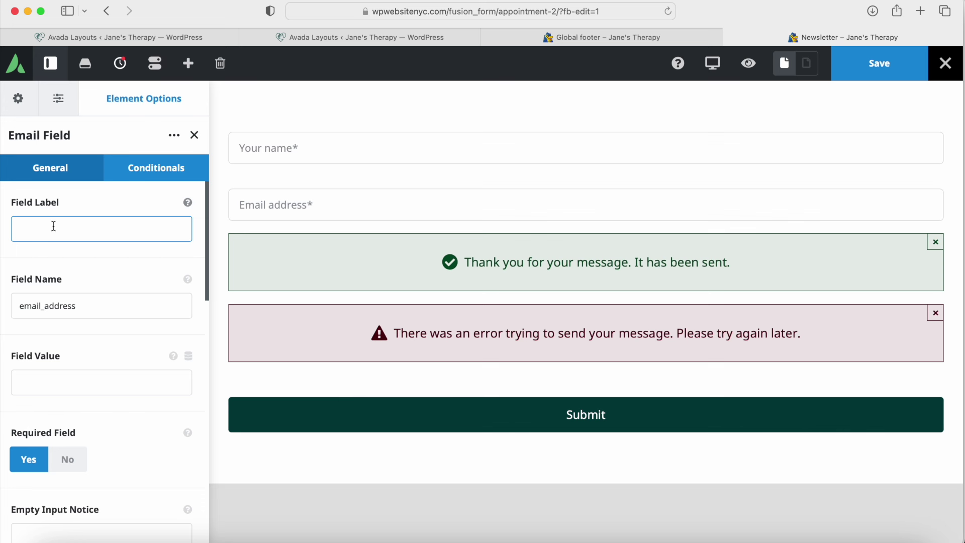
pyautogui.click(194, 134)
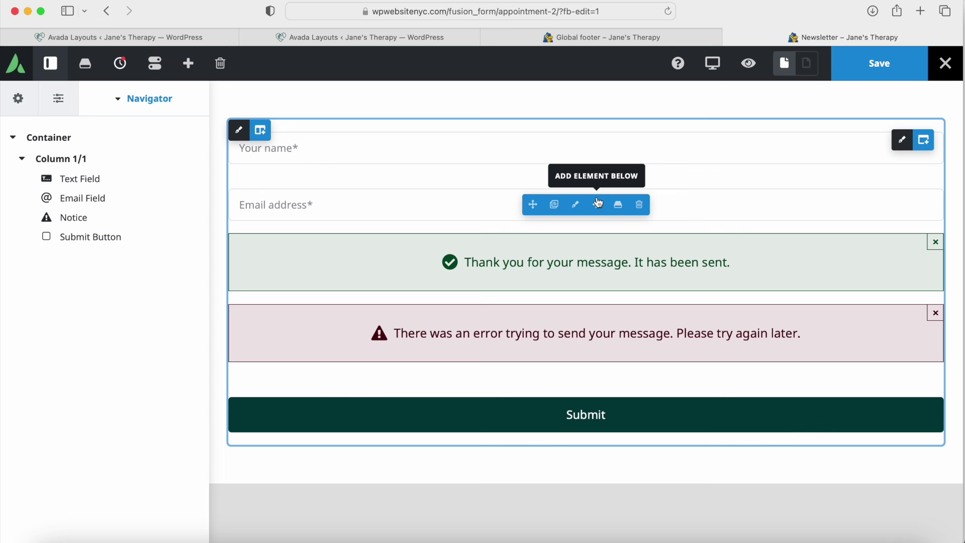
pyautogui.click(597, 209)
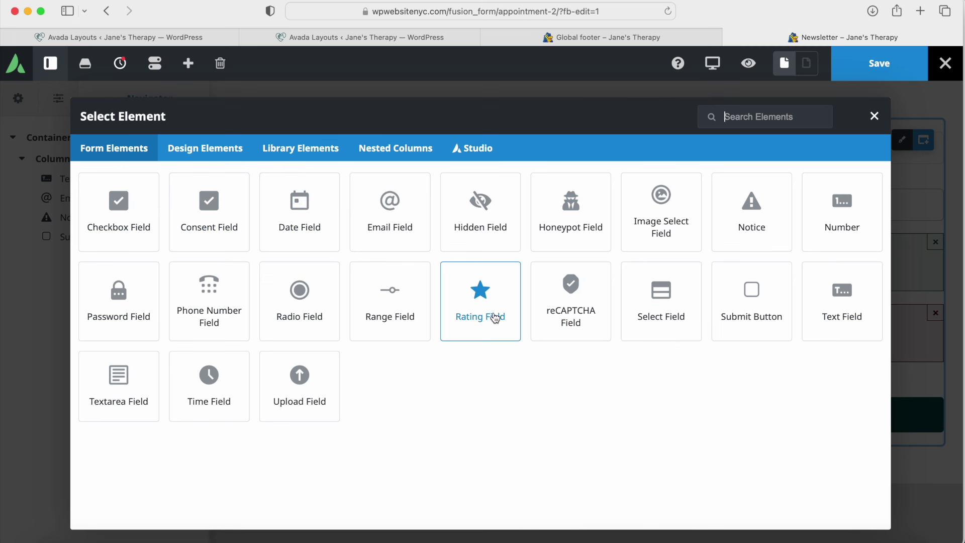
pyautogui.click(203, 316)
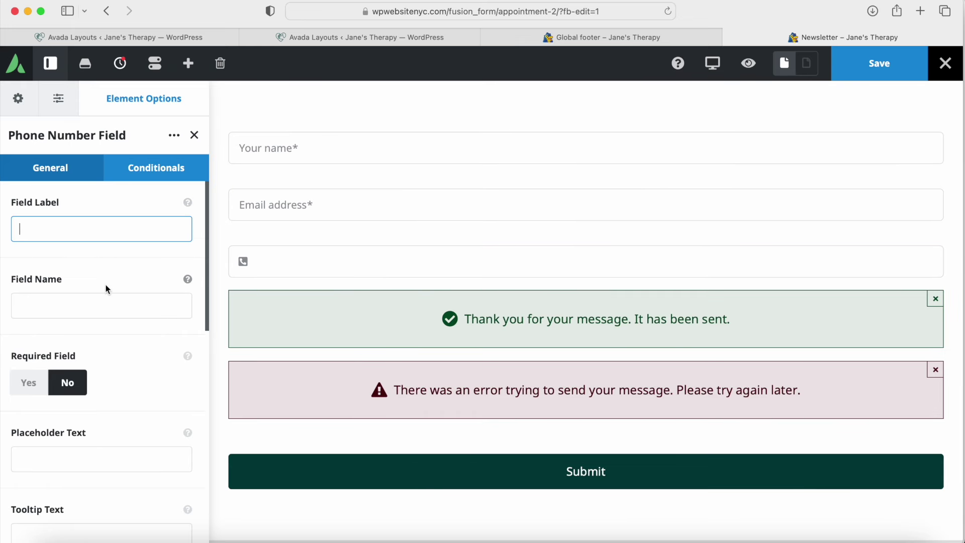
pyautogui.scroll(-5, 104, 288)
pyautogui.click(81, 341)
pyautogui.write('Phone Number')
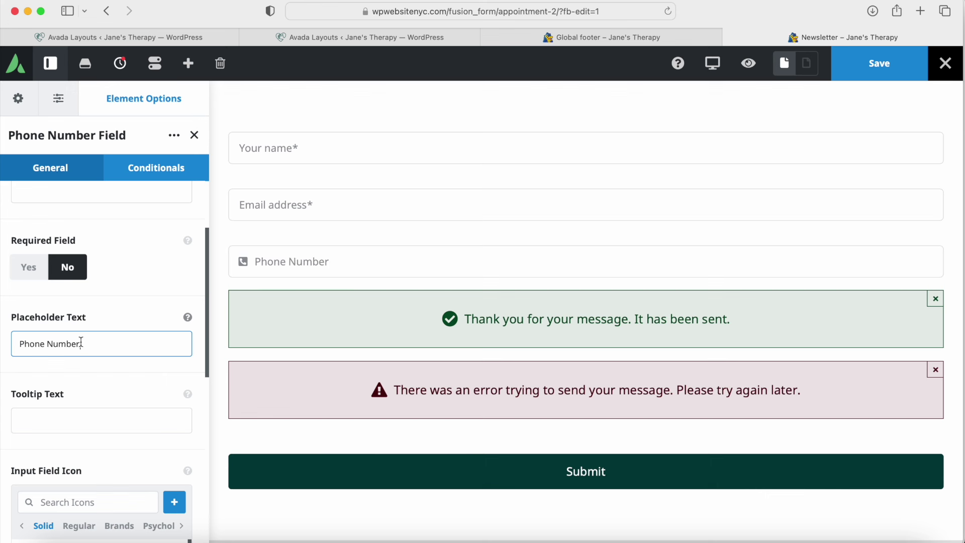
pyautogui.click(71, 275)
pyautogui.scroll(5, 57, 272)
pyautogui.scroll(-10, 54, 299)
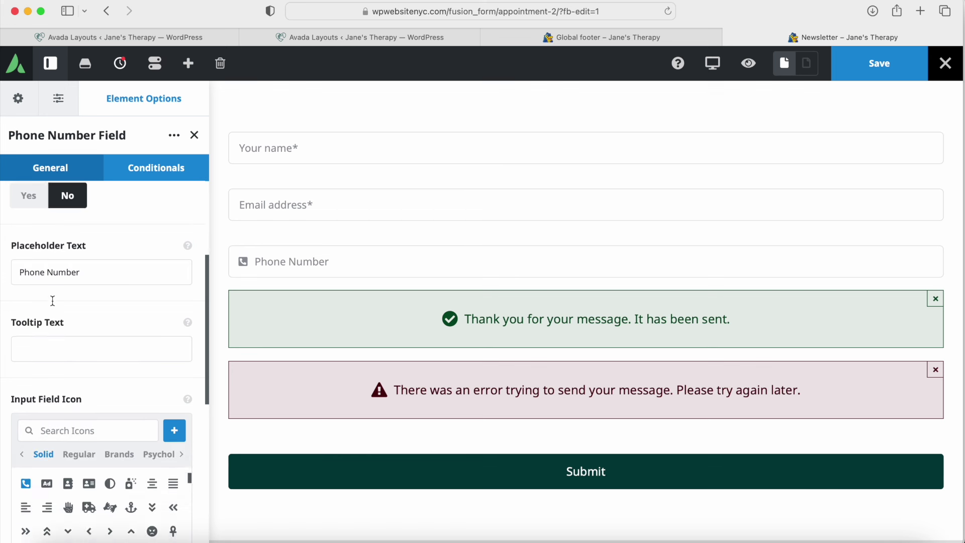
pyautogui.click(194, 134)
pyautogui.click(194, 218)
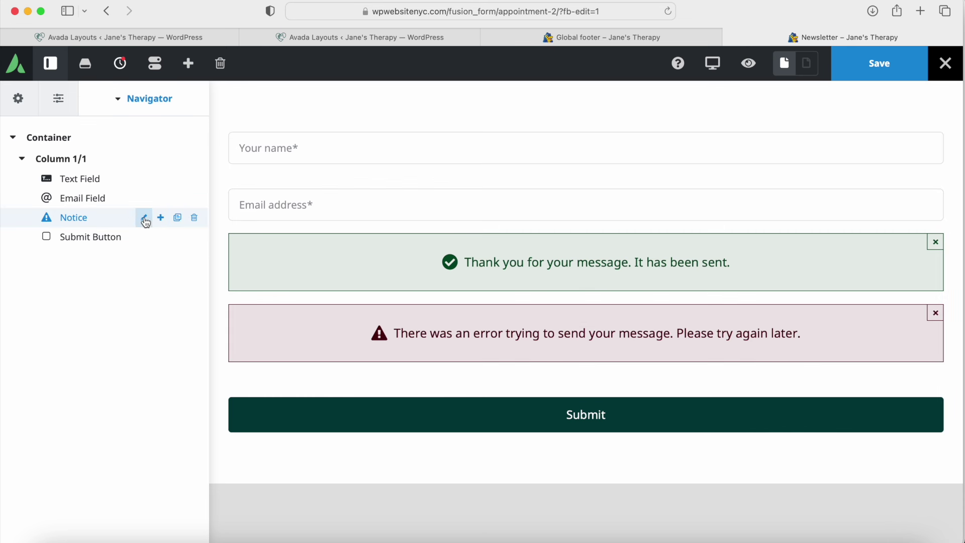
# Step: Check the Notice element, save the Newsletter form, and close its tab
pyautogui.click(142, 218)
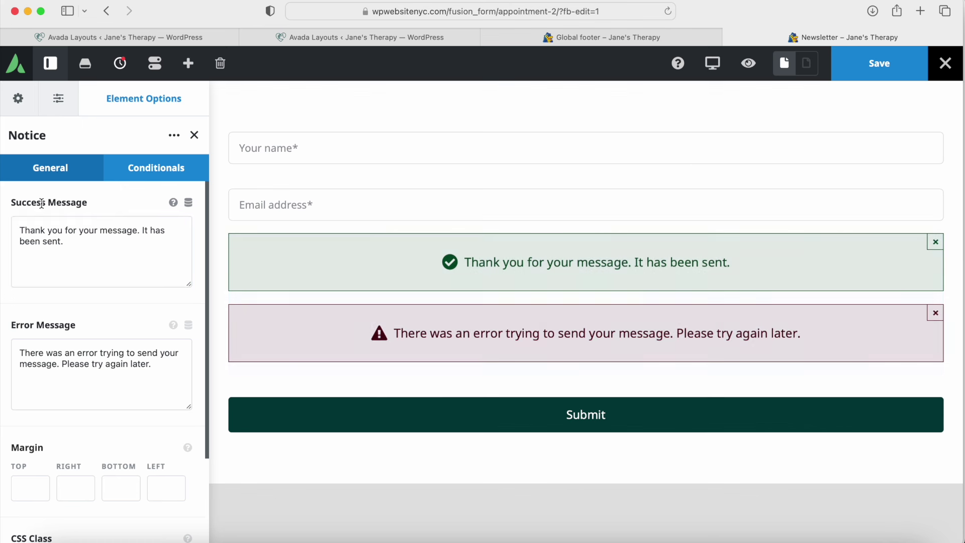
pyautogui.click(195, 135)
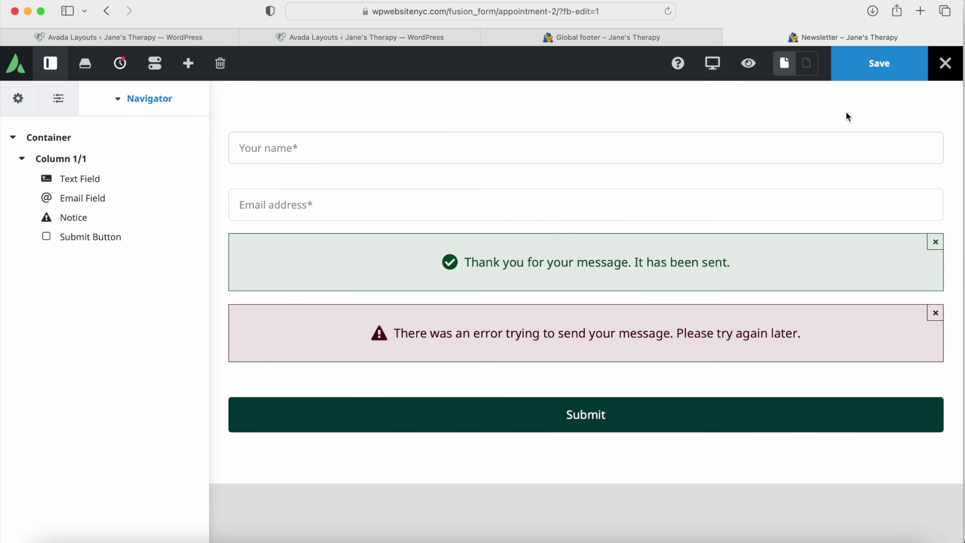
pyautogui.click(875, 72)
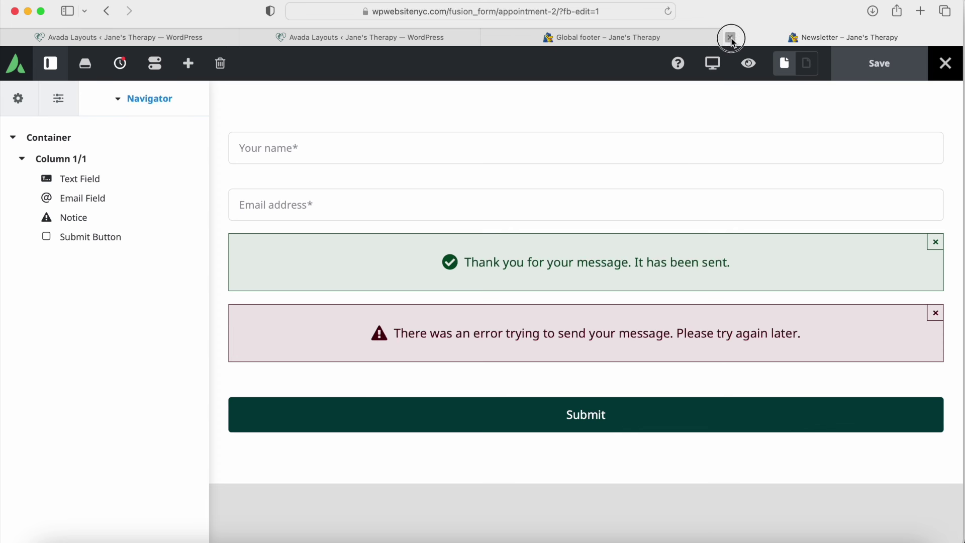
pyautogui.click(731, 38)
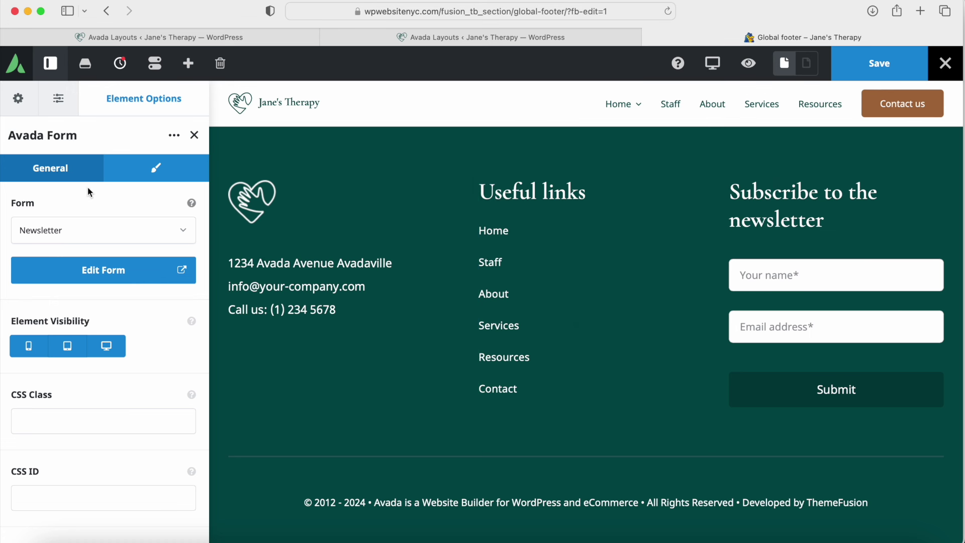
# Step: Open the footer's bottom column and its copyright text block settings
pyautogui.click(194, 136)
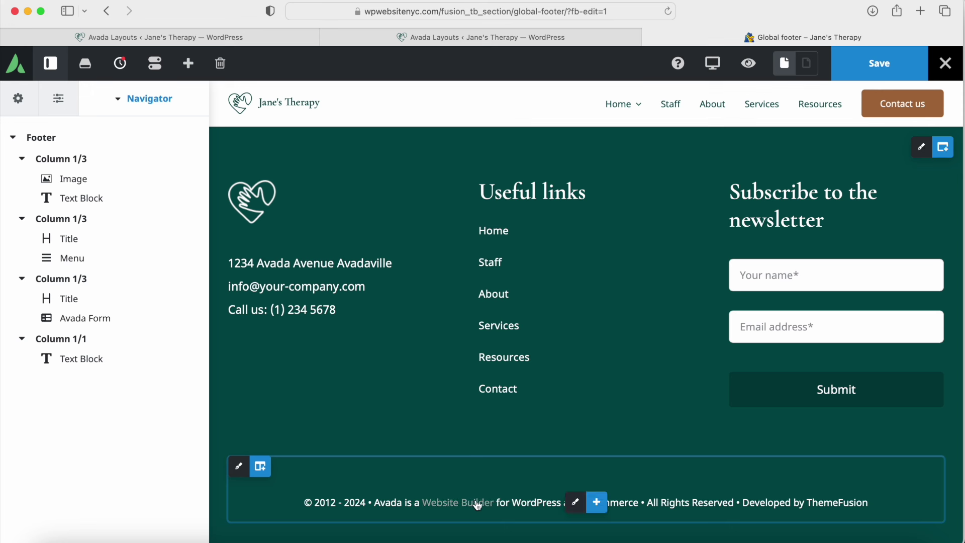
pyautogui.click(239, 466)
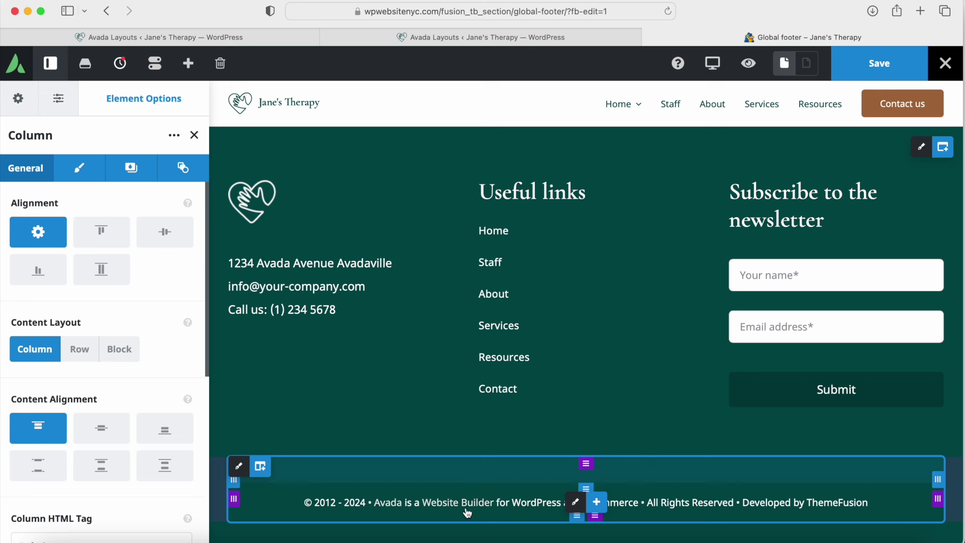
pyautogui.moveTo(560, 508)
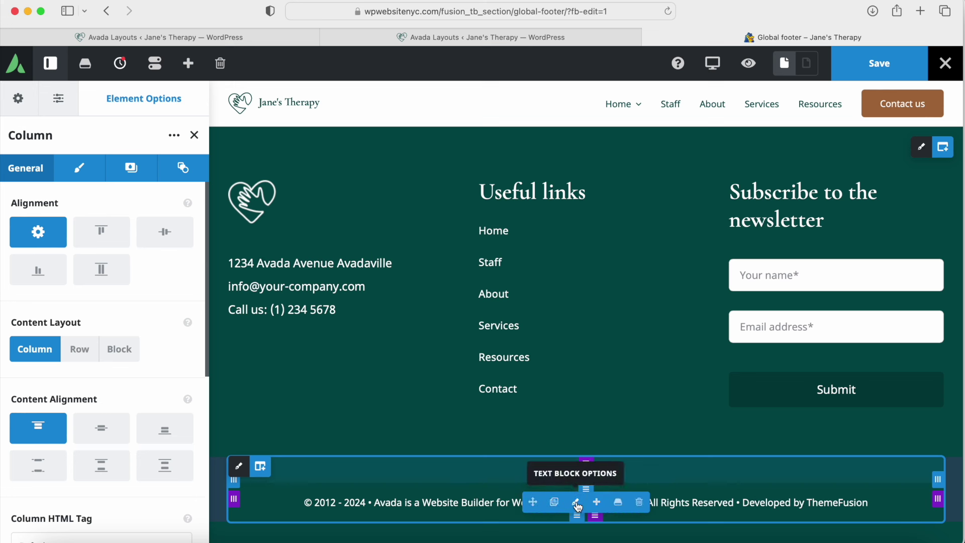
pyautogui.click(577, 505)
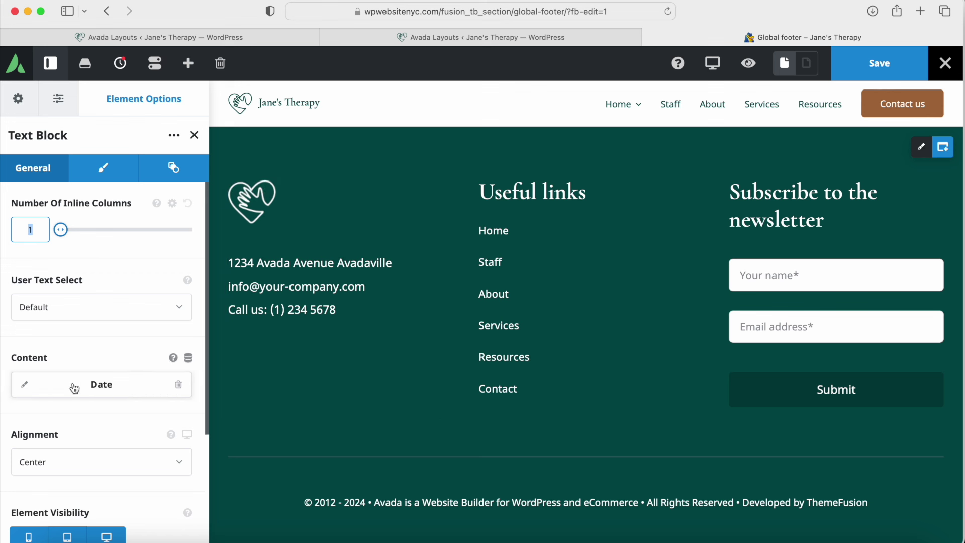
# Step: Expand the Date content (format Y) and try editing the Before text's starting year
pyautogui.click(25, 385)
pyautogui.scroll(-5, 24, 392)
pyautogui.doubleClick(32, 239)
pyautogui.click(49, 299)
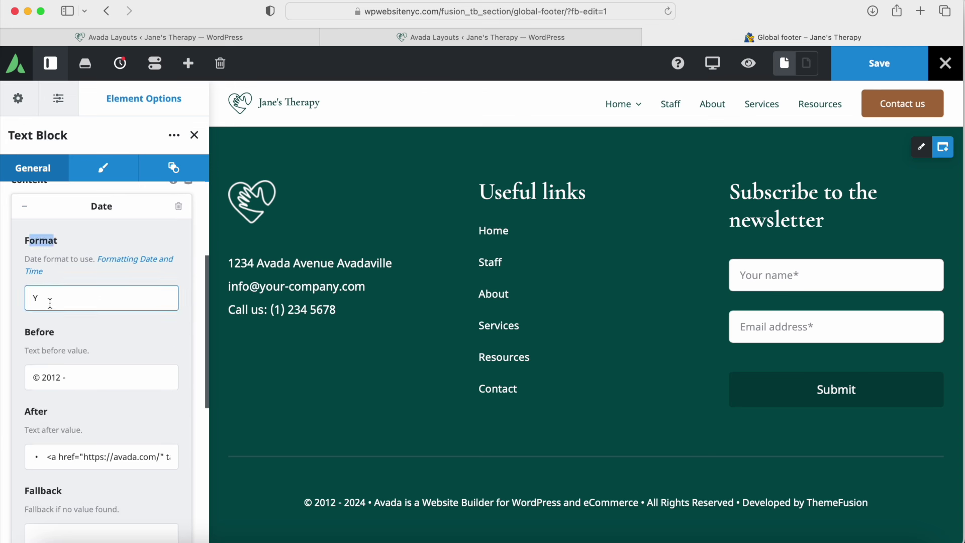
pyautogui.click(65, 376)
pyautogui.write('-')
pyautogui.press('BackSpace')
pyautogui.press('BackSpace')
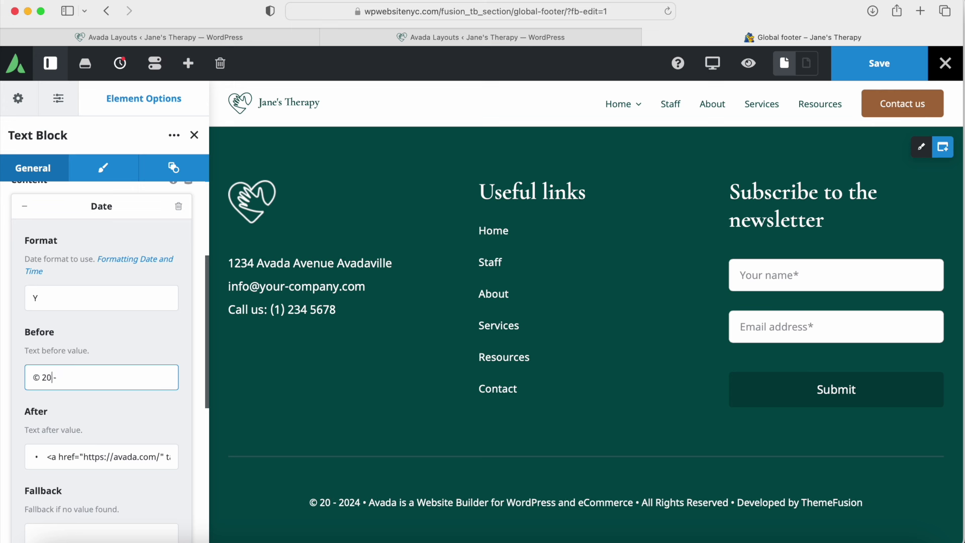
pyautogui.write('24')
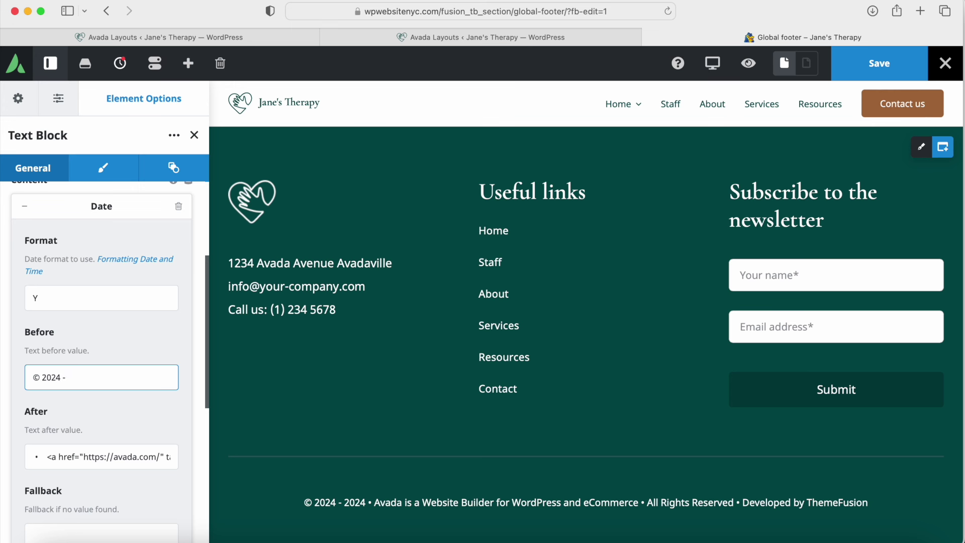
pyautogui.click(576, 503)
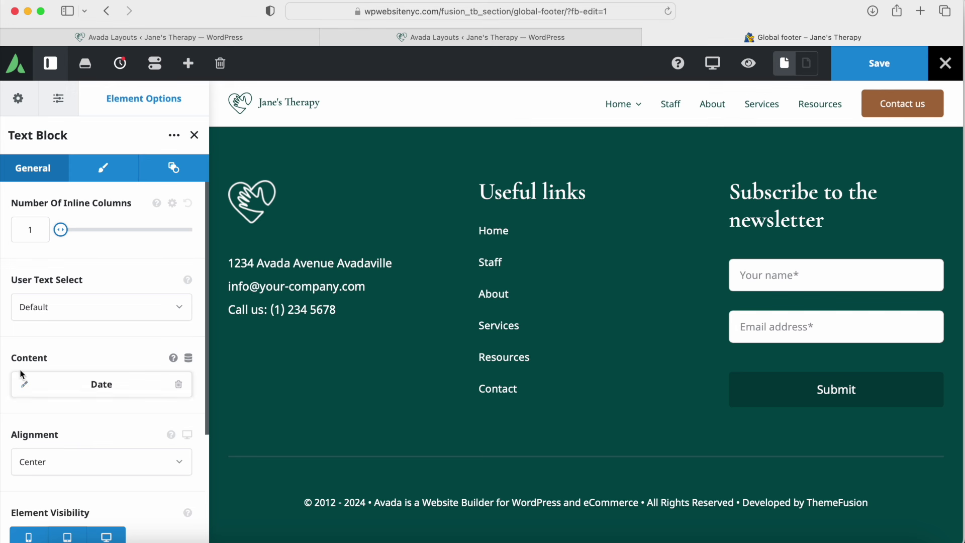
pyautogui.click(24, 388)
pyautogui.scroll(-5, 93, 300)
# Step: Change the Date's Before text to '© 2020 -'
pyautogui.click(61, 283)
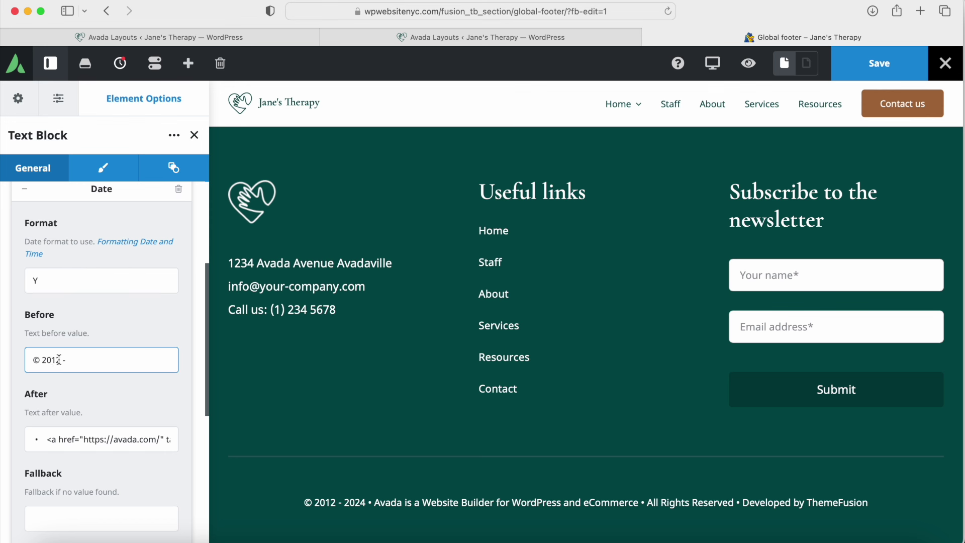
pyautogui.moveTo(61, 360); pyautogui.dragTo(42, 360)
pyautogui.click(56, 360)
pyautogui.press('BackSpace')
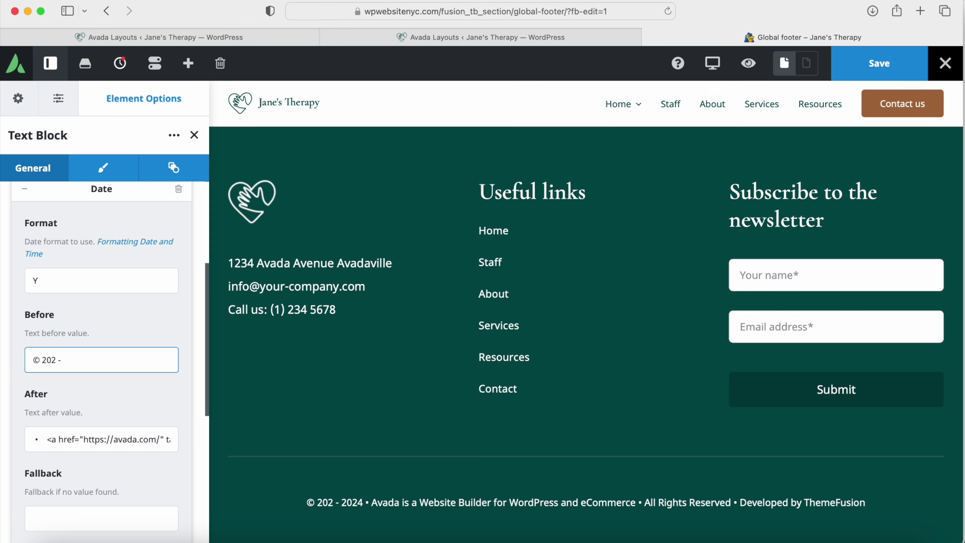
pyautogui.write('0')
# Step: In the After text, replace ThemeFusion with 'Studio Designs' and Avada with 'Studio'
pyautogui.click(59, 438)
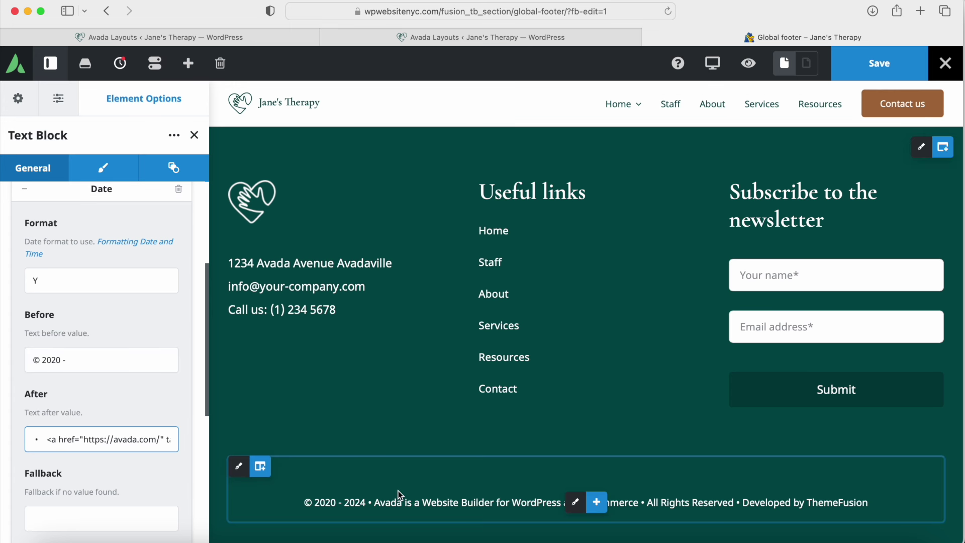
pyautogui.moveTo(43, 438); pyautogui.dragTo(294, 435)
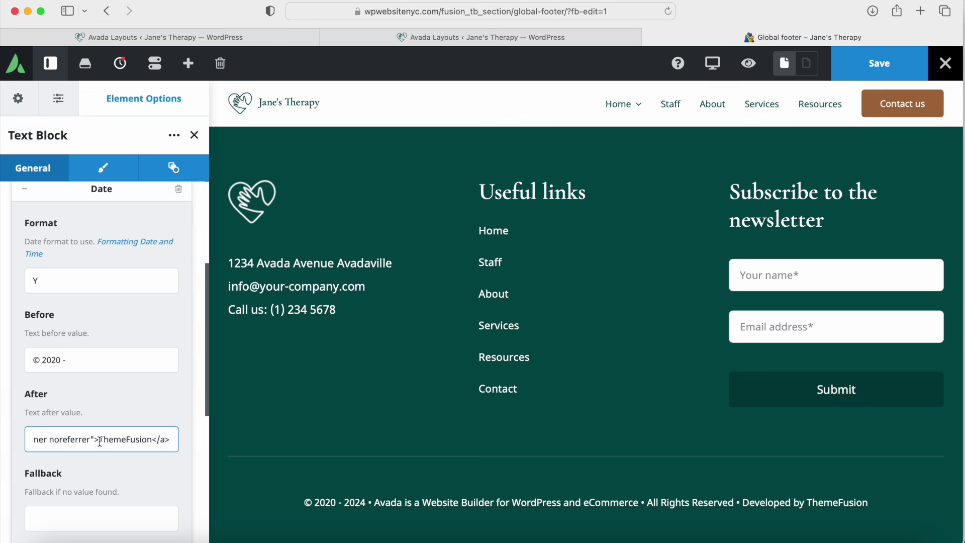
pyautogui.moveTo(100, 440); pyautogui.dragTo(149, 440)
pyautogui.write('Studio Des')
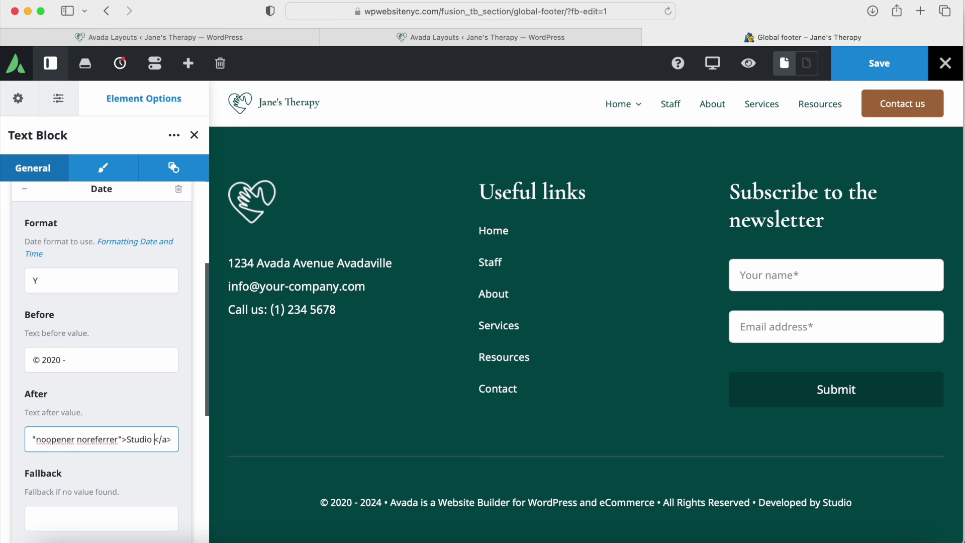
pyautogui.write('igns')
pyautogui.doubleClick(75, 439)
pyautogui.write('Studio')
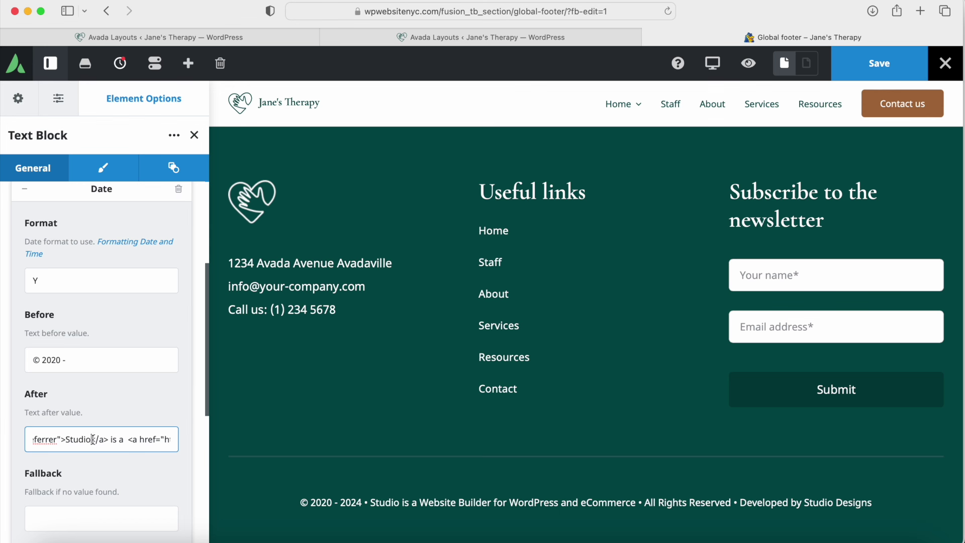
pyautogui.click(195, 135)
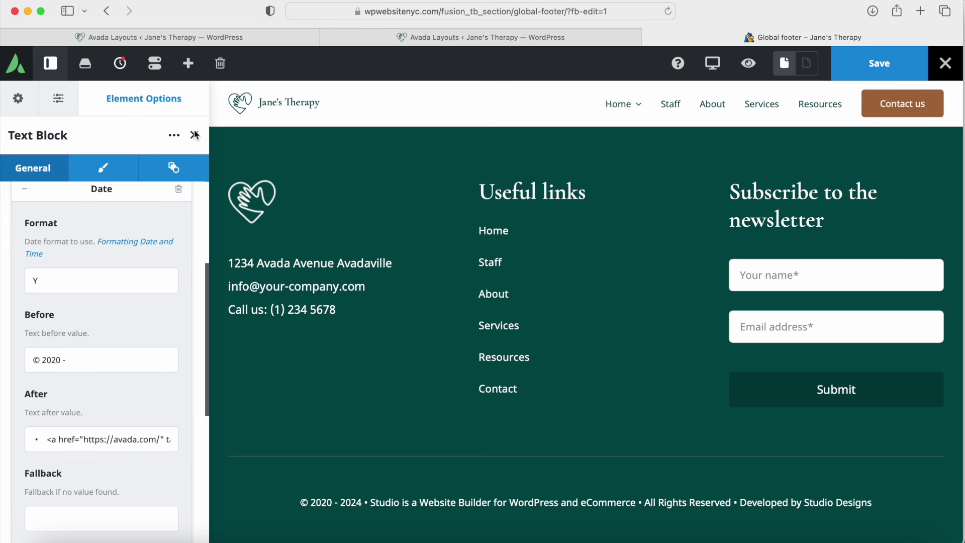
pyautogui.click(194, 136)
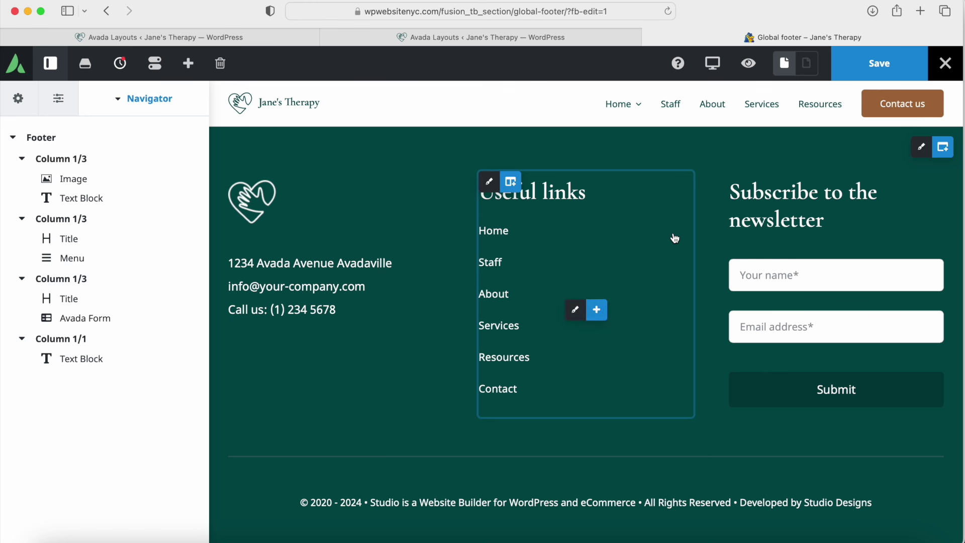
# Step: Save the footer and exit the builder to the WordPress dashboard
pyautogui.click(883, 65)
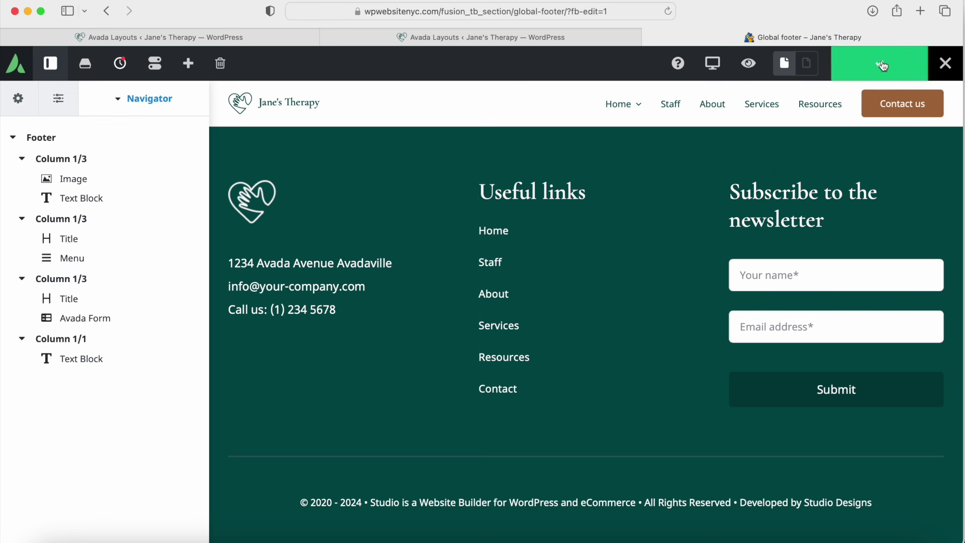
pyautogui.moveTo(946, 65)
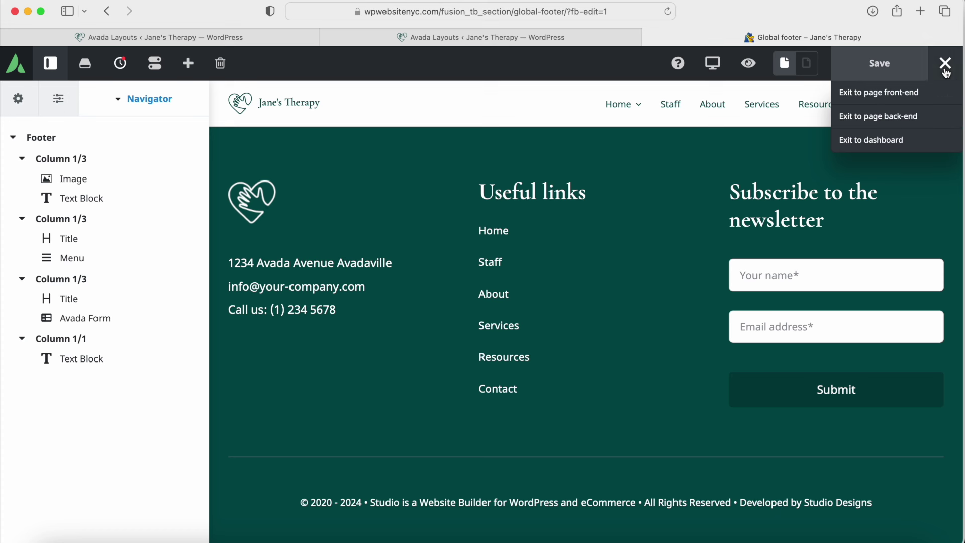
pyautogui.click(878, 144)
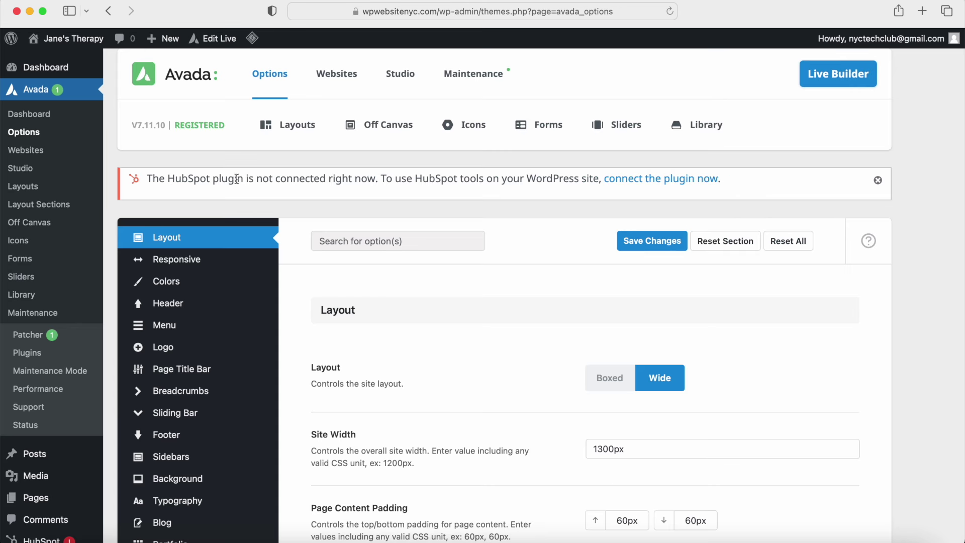
# Step: Browse the Avada Layouts cards, including the Global Layout's header and footer
pyautogui.click(300, 125)
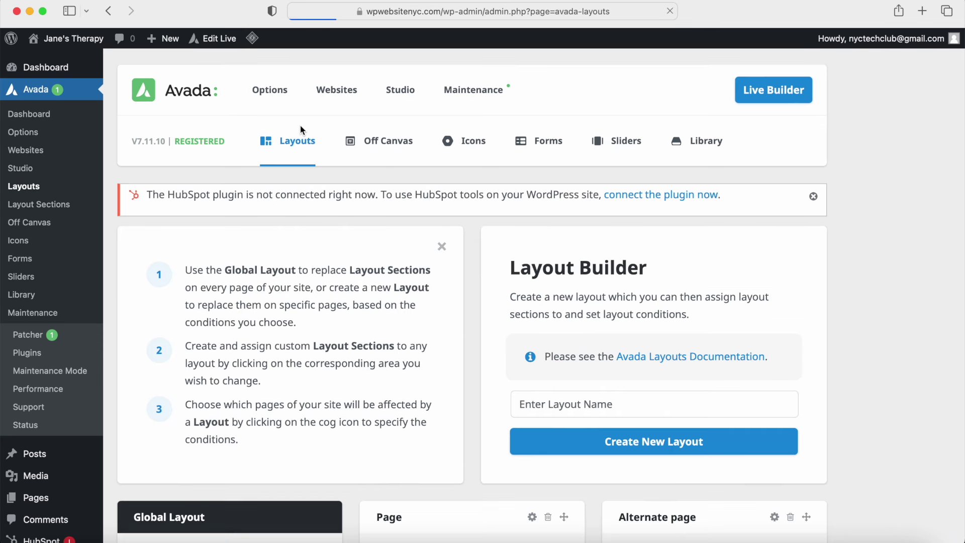
pyautogui.scroll(-8, 295, 246)
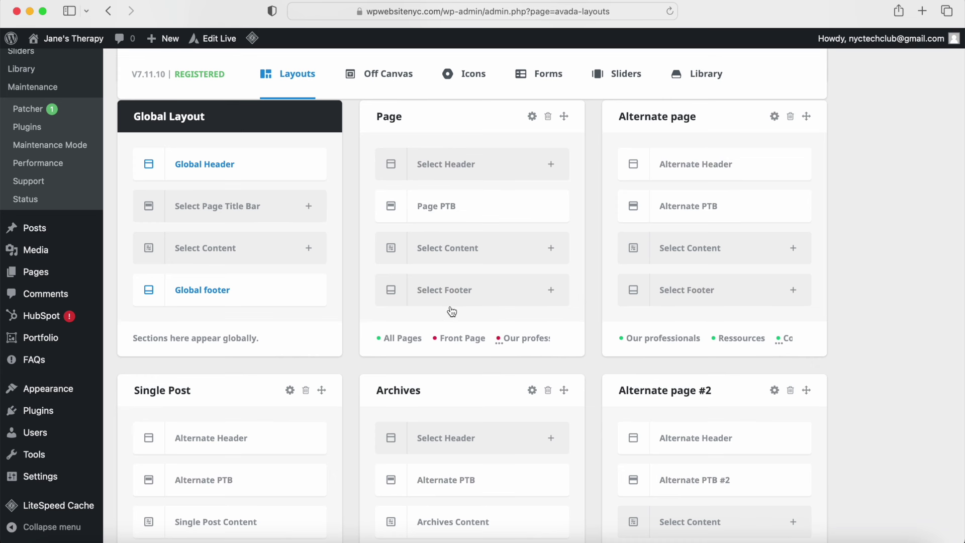
pyautogui.scroll(-7, 451, 312)
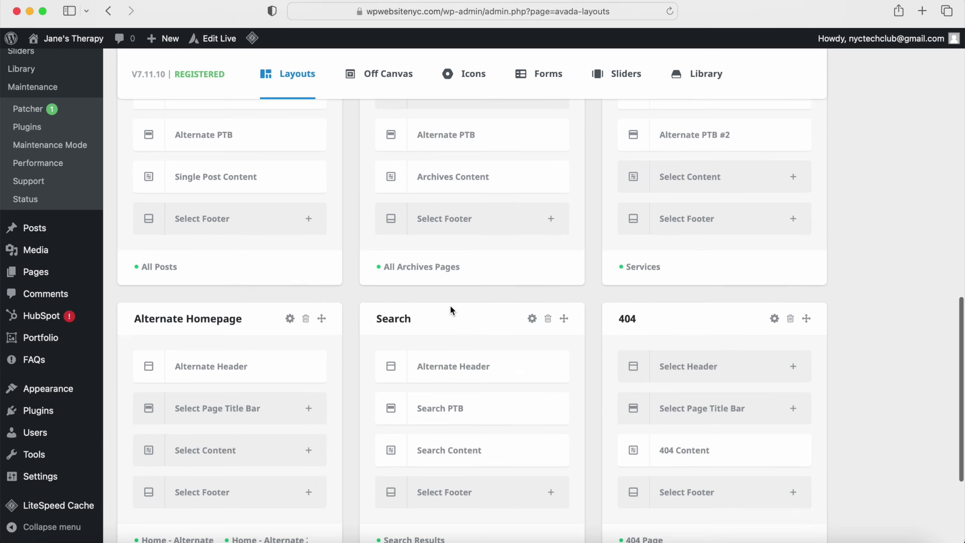
pyautogui.scroll(10, 452, 311)
pyautogui.scroll(2, 452, 311)
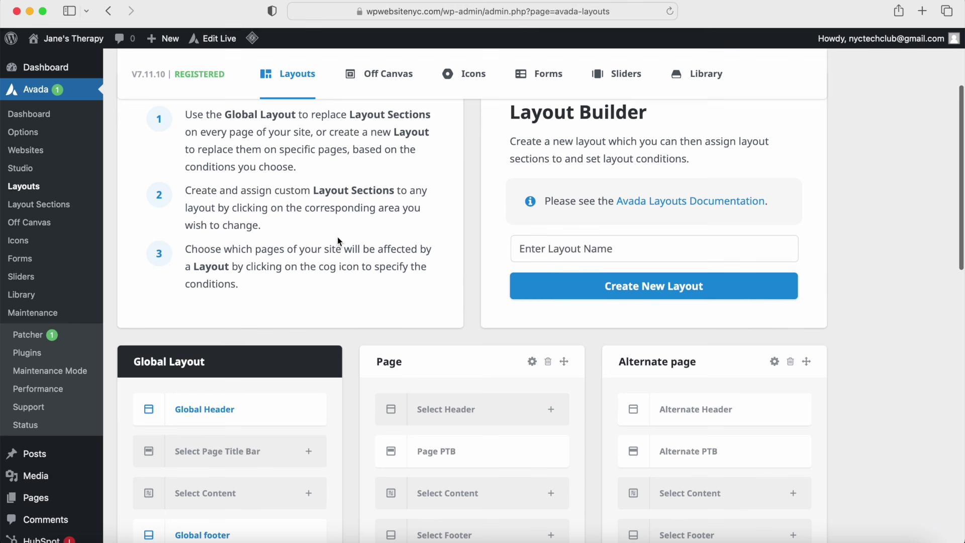
# Step: View the site's front page
pyautogui.moveTo(82, 41)
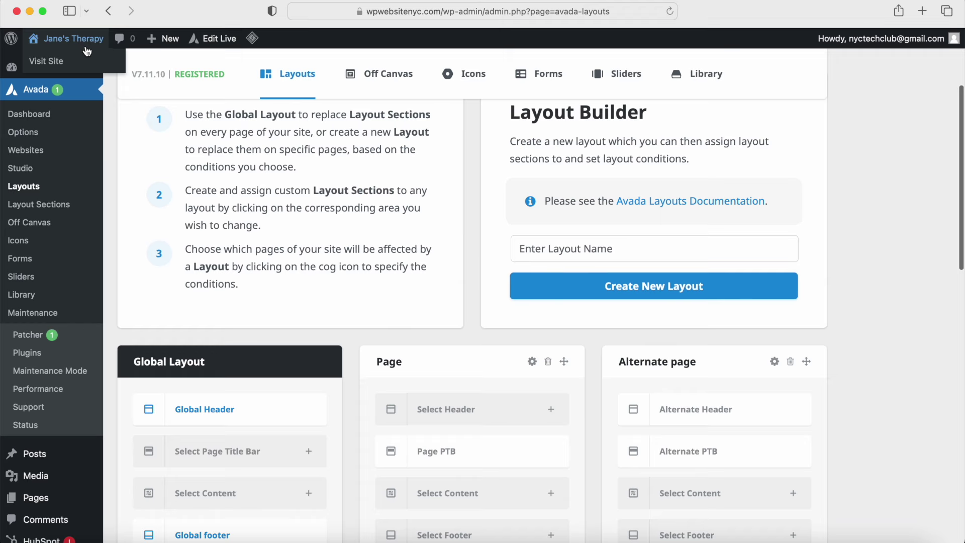
pyautogui.click(82, 62)
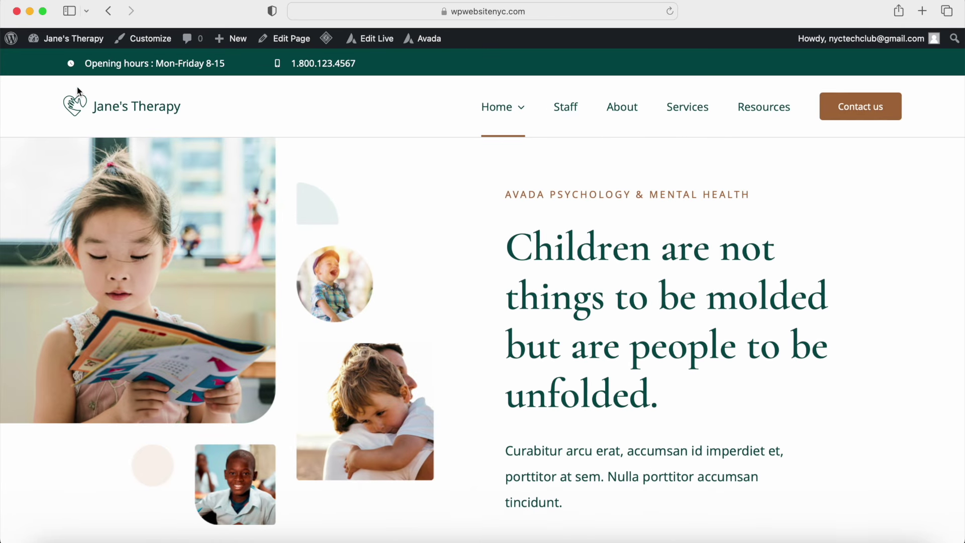
pyautogui.scroll(-8, 346, 142)
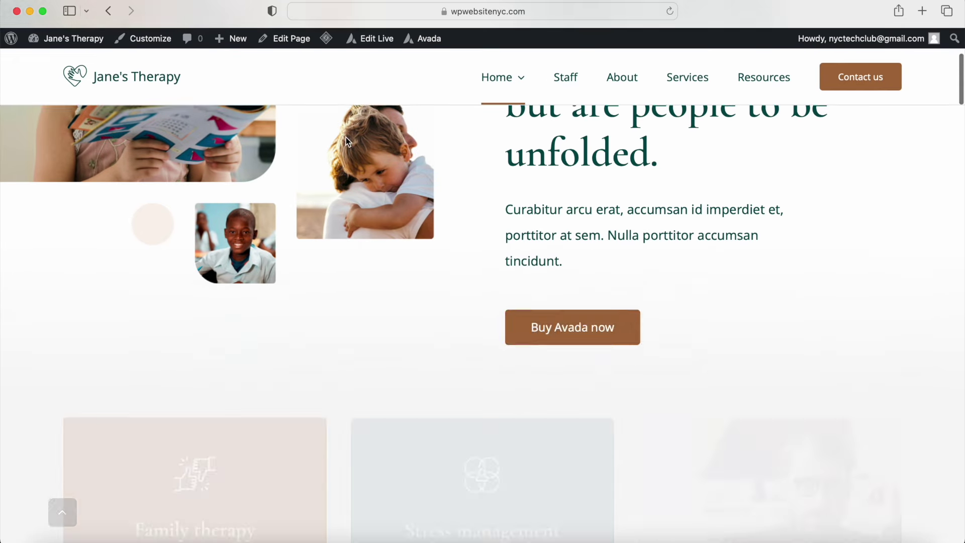
pyautogui.scroll(8, 345, 142)
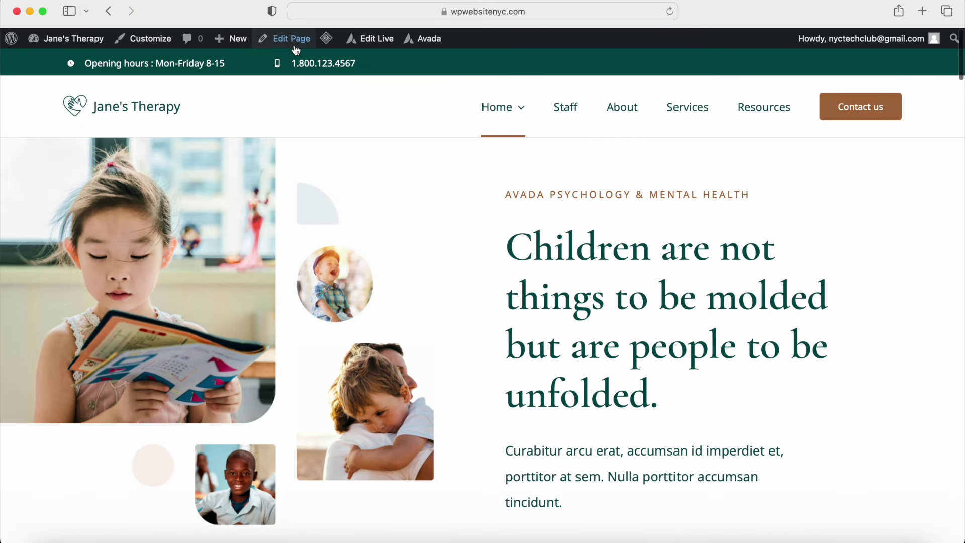
# Step: Rename the page from 'Psychology Home' to 'Home' and update it
pyautogui.click(290, 44)
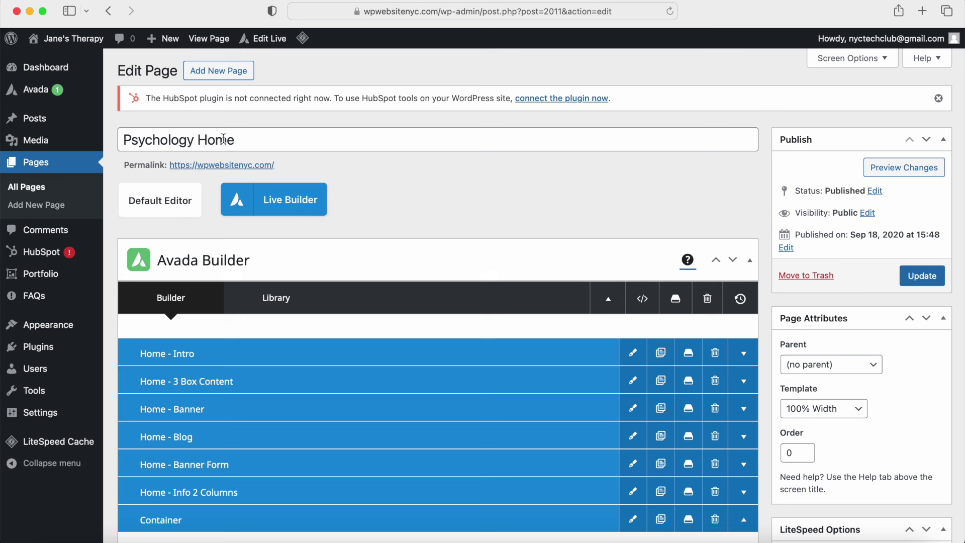
pyautogui.moveTo(198, 140); pyautogui.dragTo(119, 139)
pyautogui.press('BackSpace')
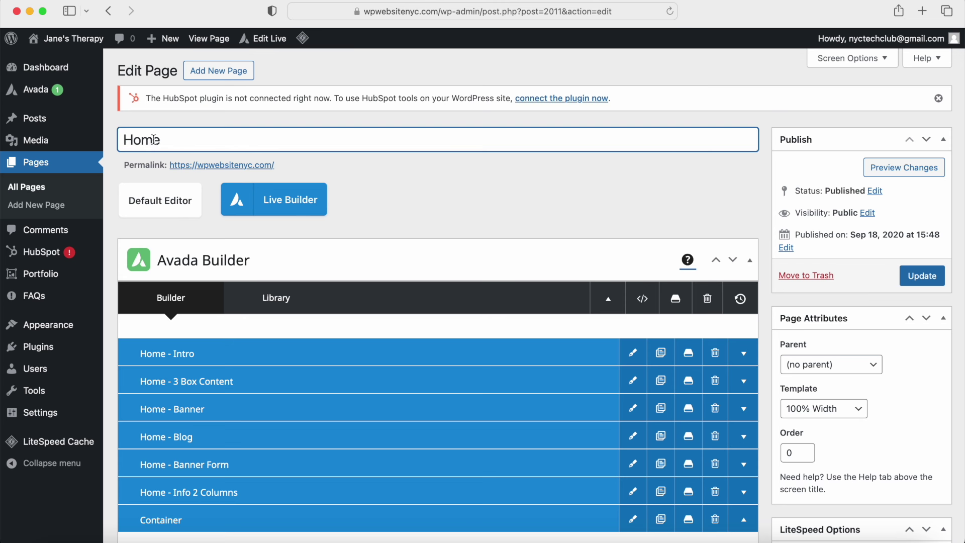
pyautogui.scroll(-1, 800, 331)
pyautogui.scroll(-3, 801, 330)
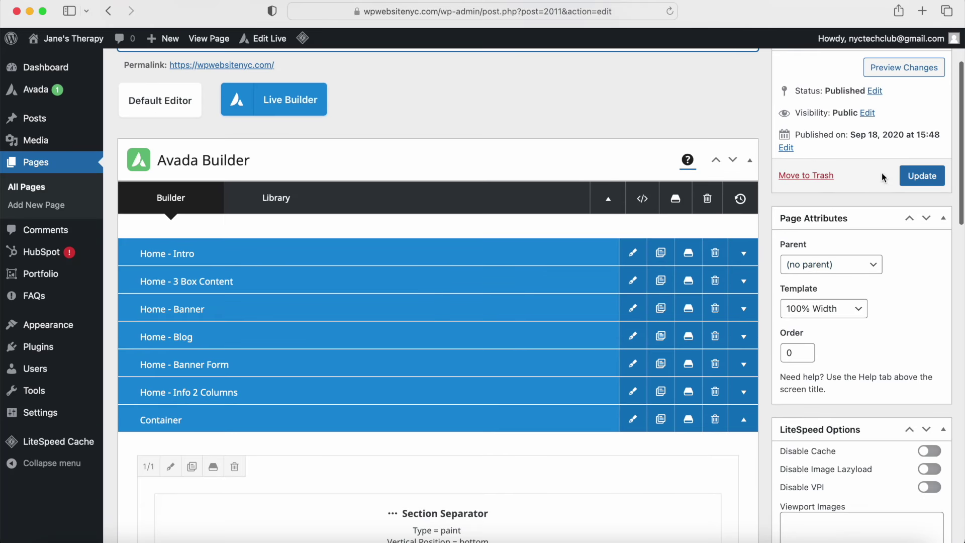
pyautogui.click(927, 176)
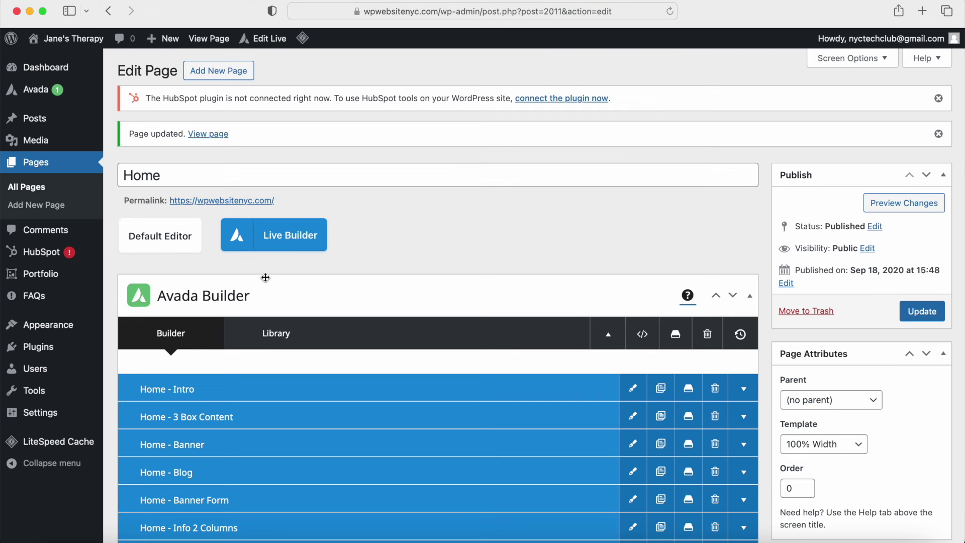
# Step: Check Home - Intro's settings, then expand it to show its Image and 55% columns
pyautogui.scroll(-3, 232, 305)
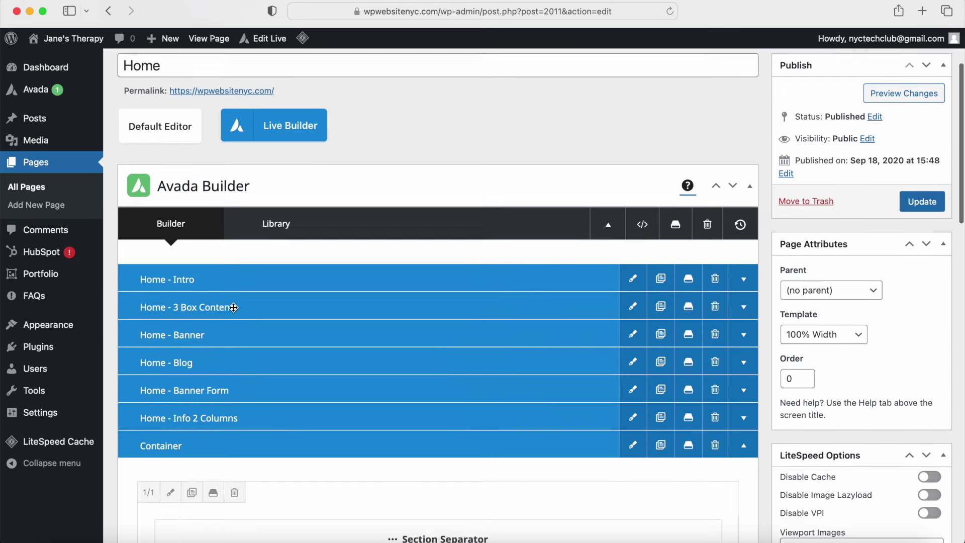
pyautogui.scroll(-1, 233, 307)
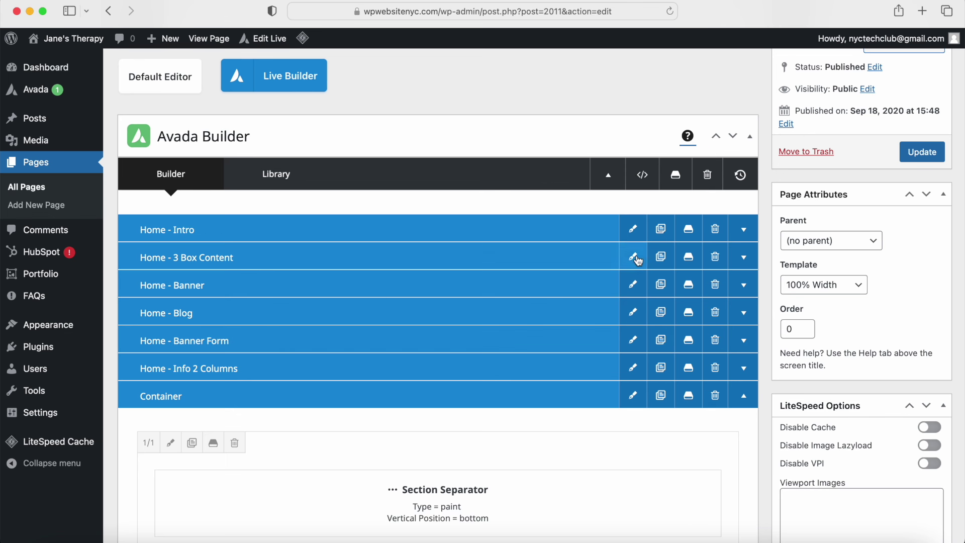
pyautogui.click(744, 230)
pyautogui.click(743, 231)
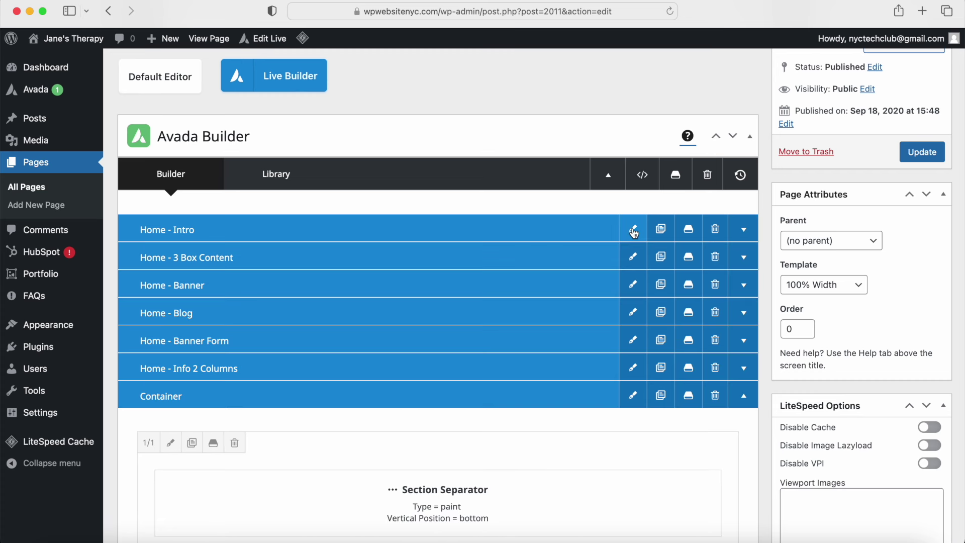
pyautogui.click(633, 229)
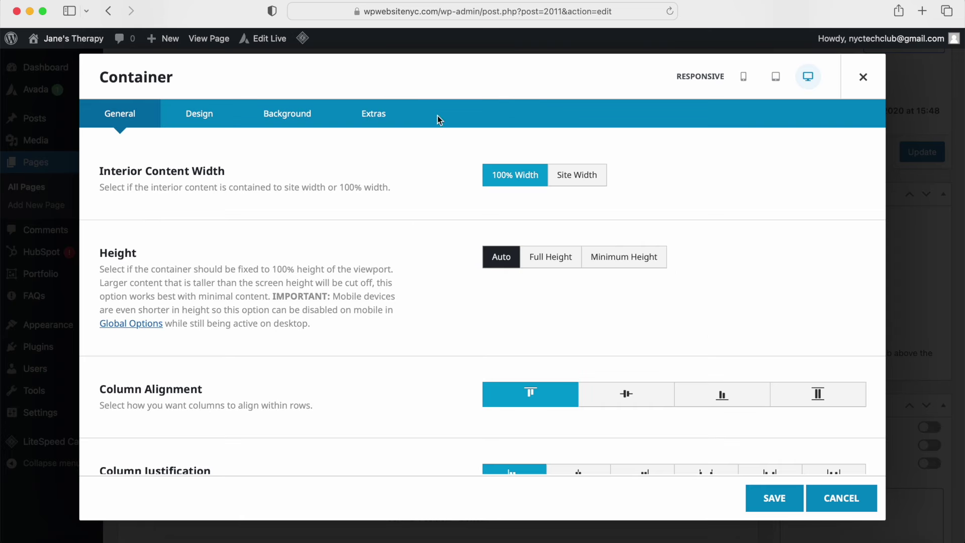
pyautogui.click(864, 78)
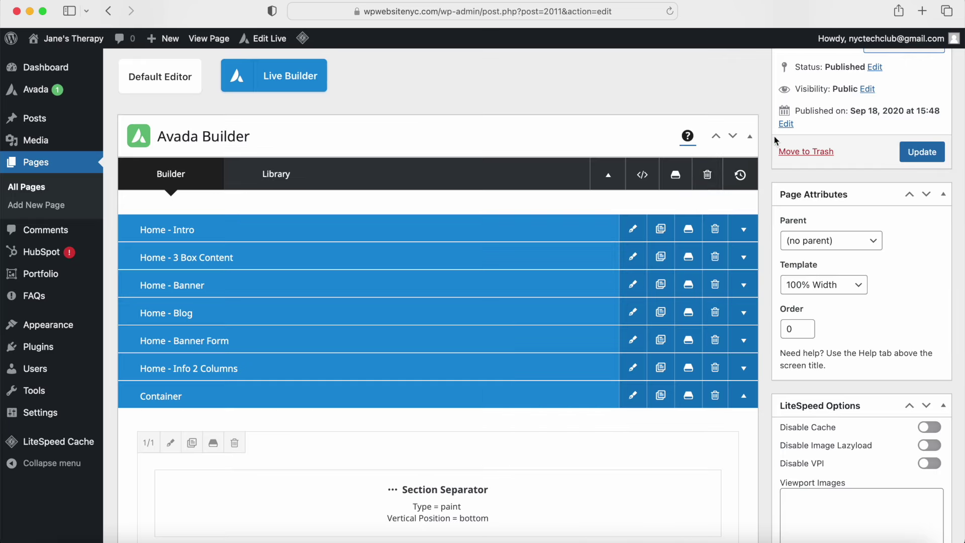
pyautogui.click(743, 229)
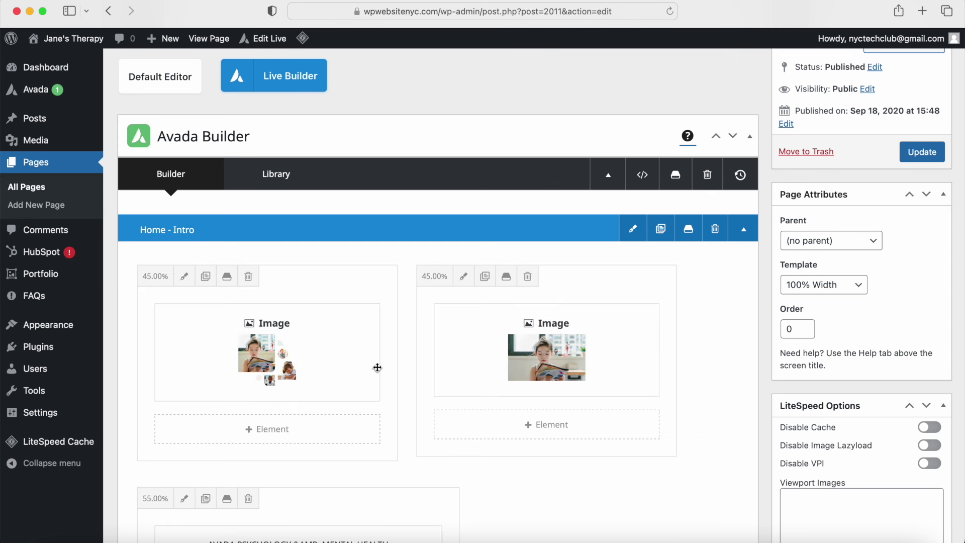
pyautogui.moveTo(537, 354)
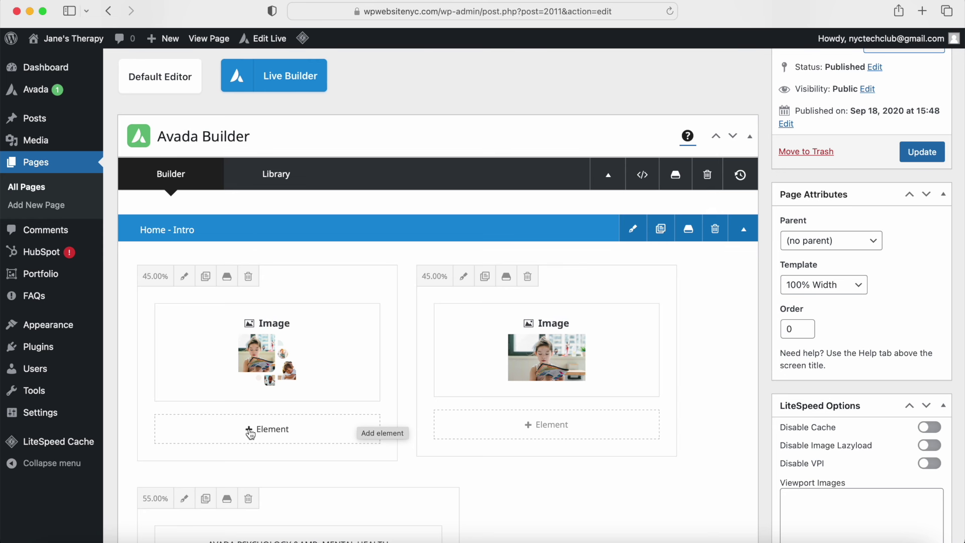
pyautogui.scroll(-6, 251, 433)
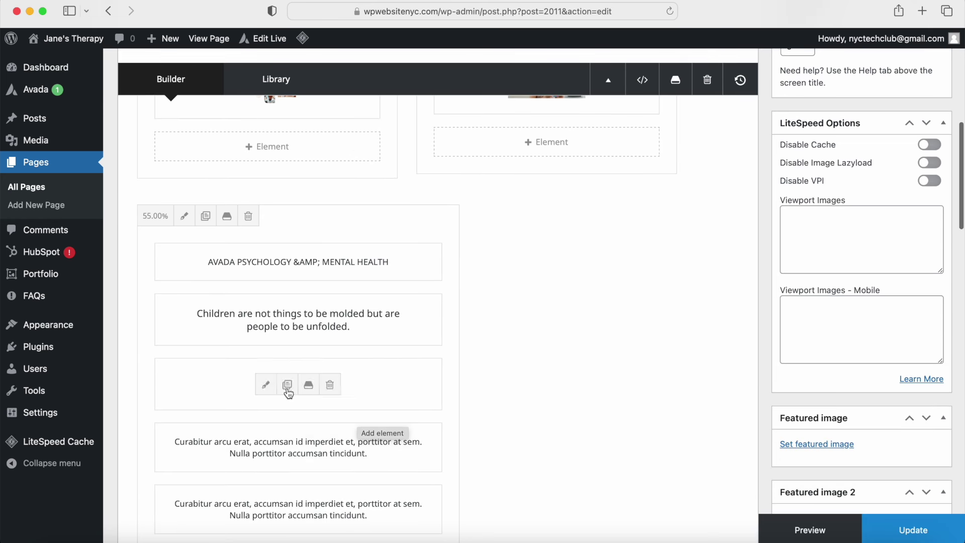
pyautogui.scroll(-9, 294, 417)
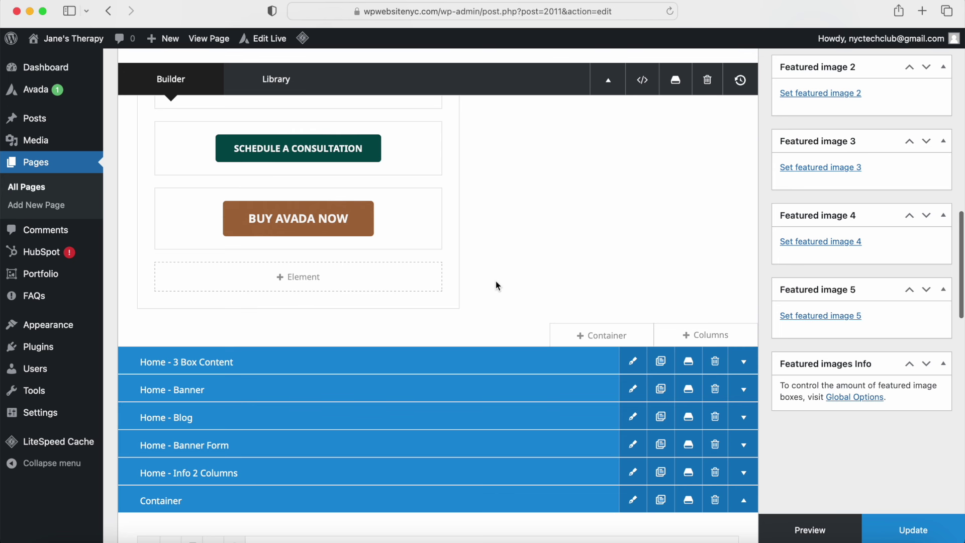
pyautogui.scroll(-10, 496, 285)
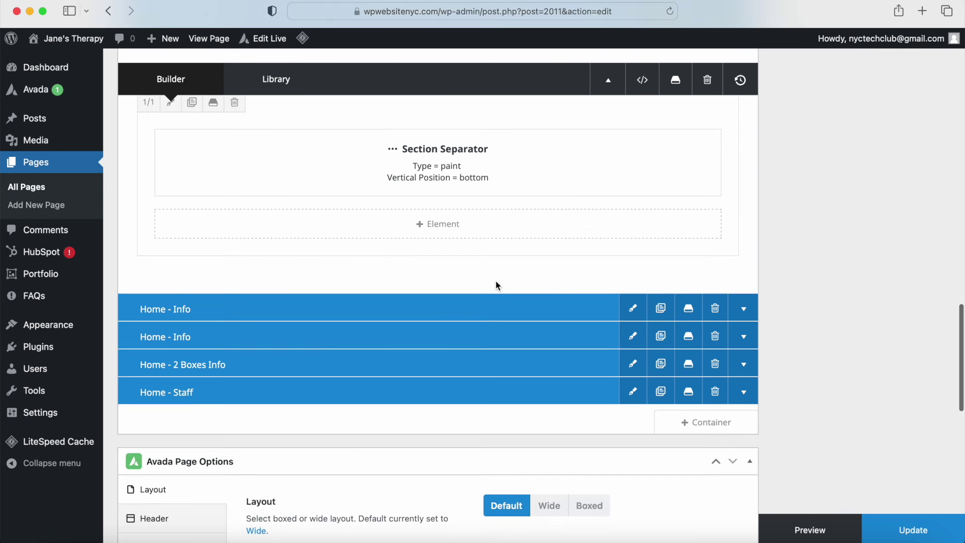
pyautogui.scroll(-6, 496, 283)
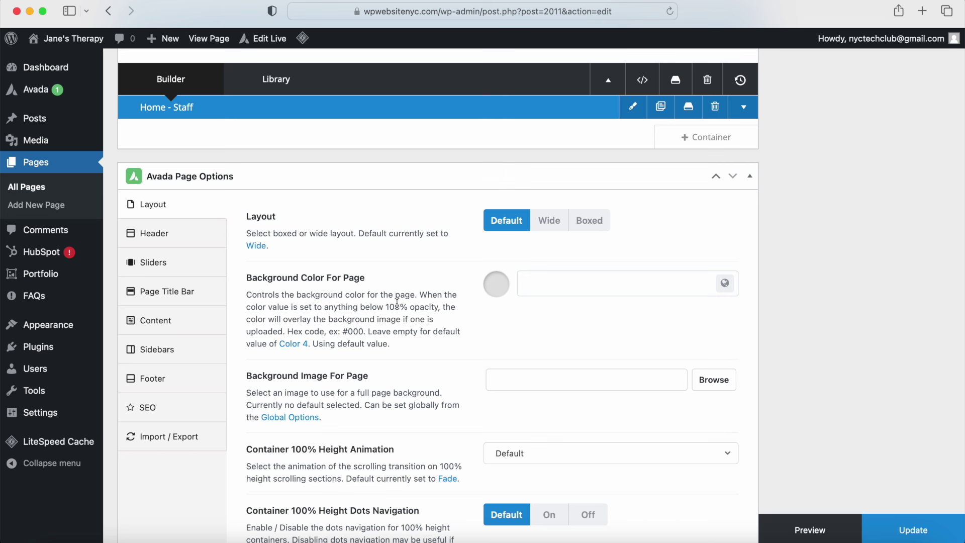
# Step: Review the Home page's Header, Page Title Bar and Content options, leaving the title bar on Default
pyautogui.click(207, 240)
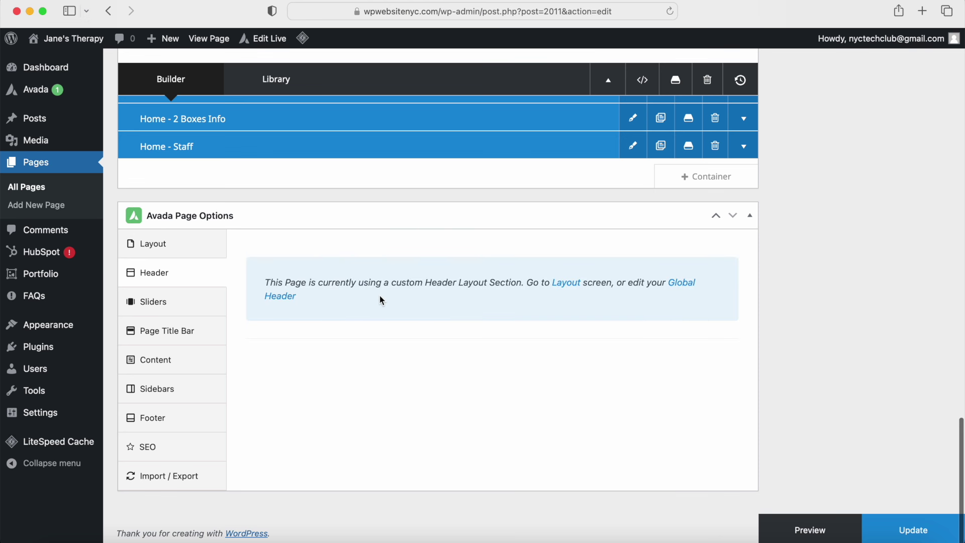
pyautogui.click(174, 332)
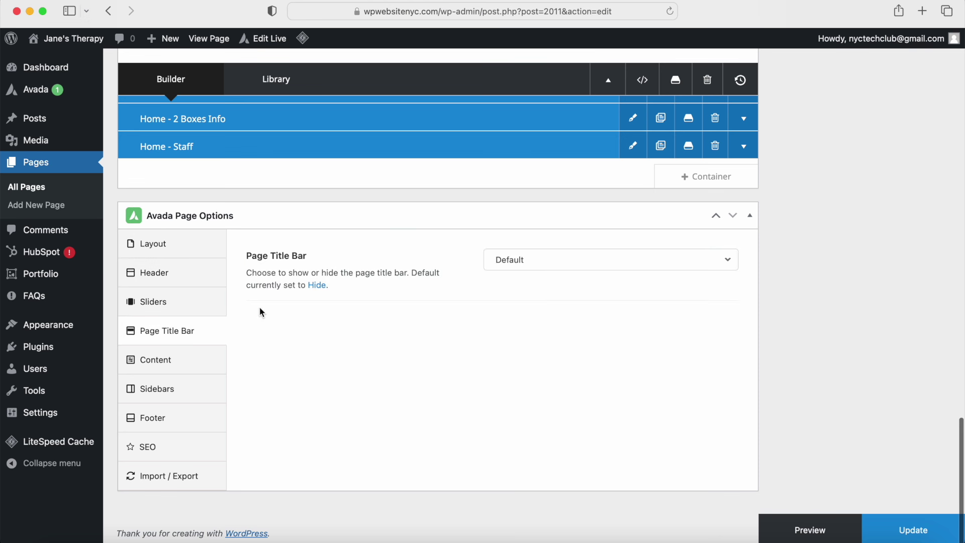
pyautogui.click(553, 262)
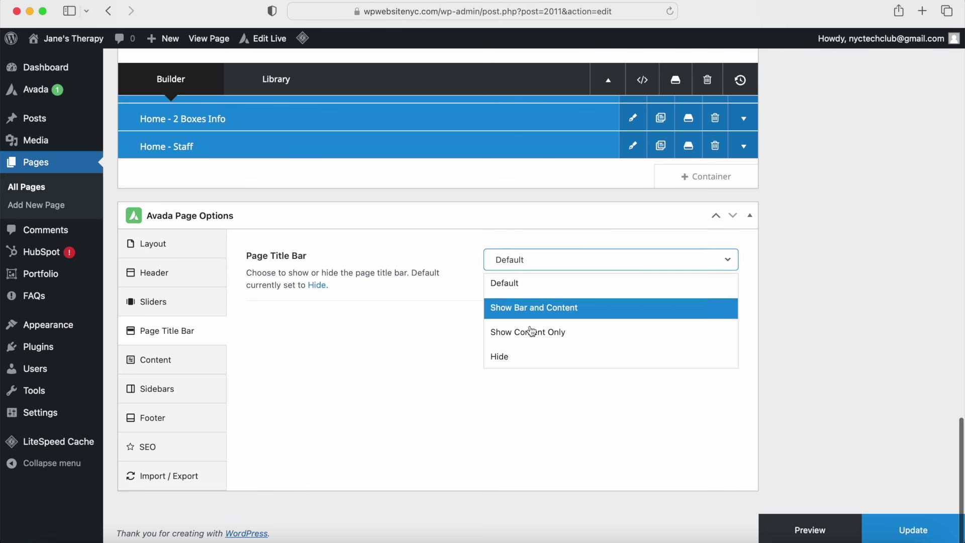
pyautogui.click(382, 331)
pyautogui.click(161, 361)
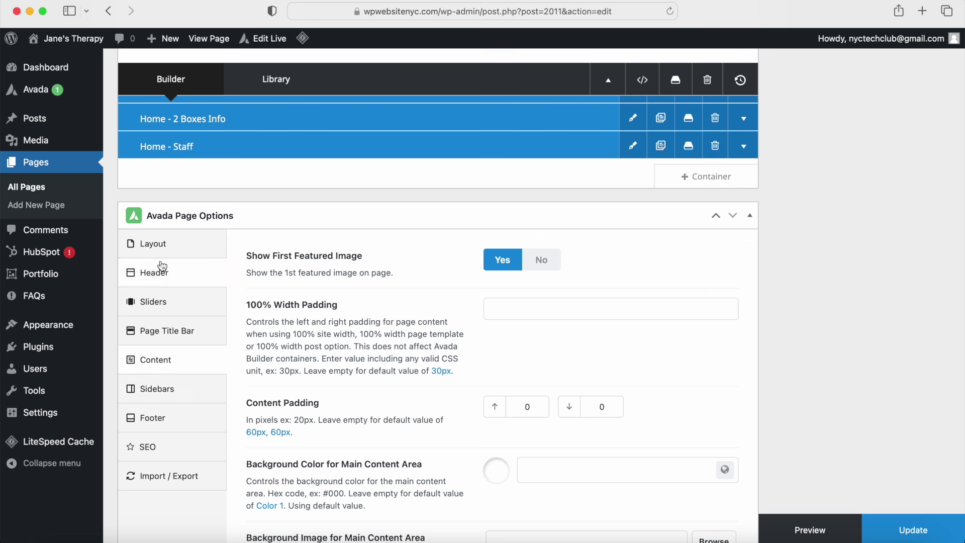
pyautogui.scroll(-1, 372, 431)
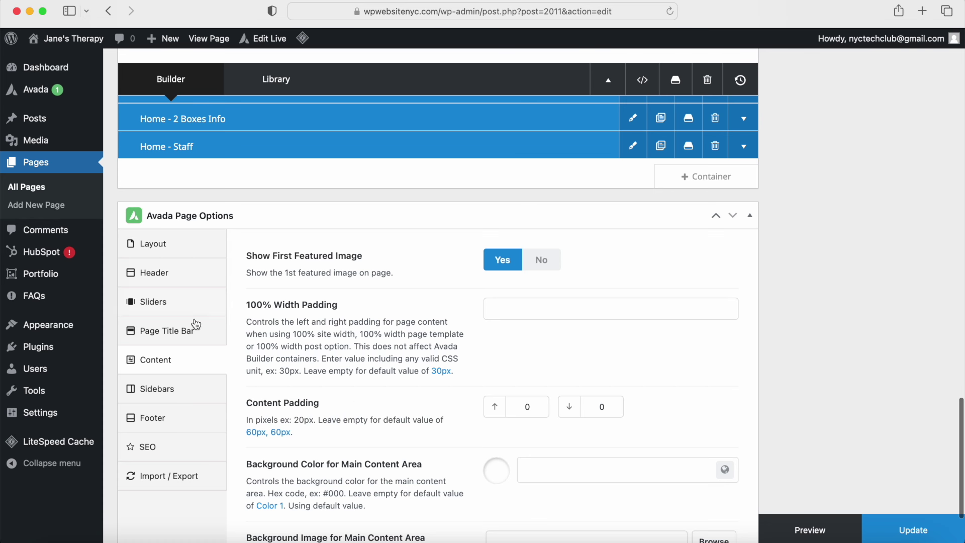
pyautogui.scroll(10, 305, 387)
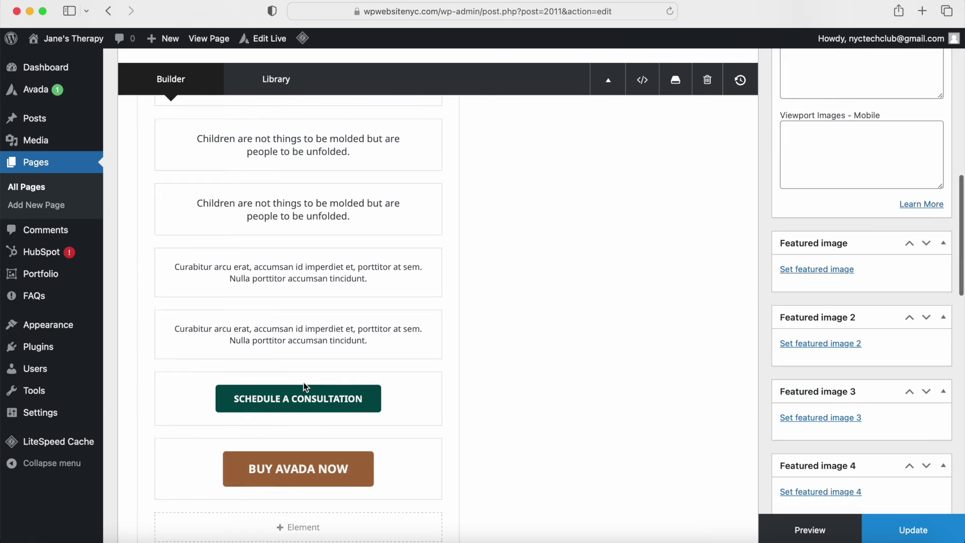
pyautogui.scroll(10, 304, 383)
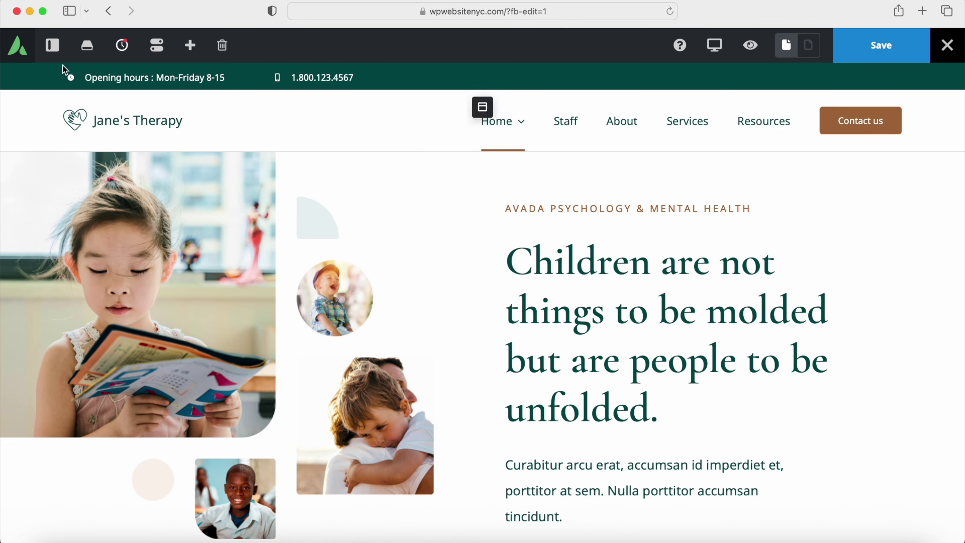
# Step: Collapse all nine Navigator sections, then expand Home - Intro to show its 45%, 45%, 55% columns
pyautogui.click(53, 48)
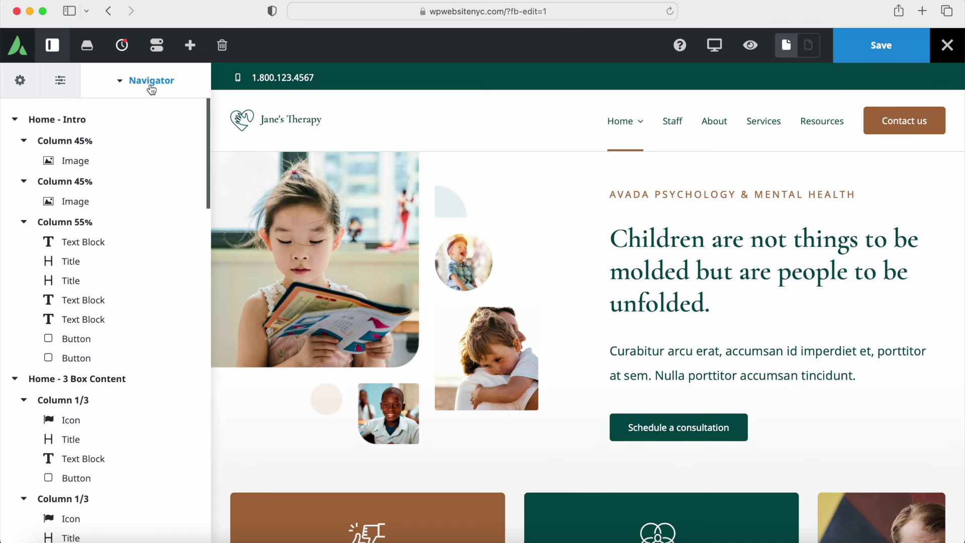
pyautogui.click(14, 119)
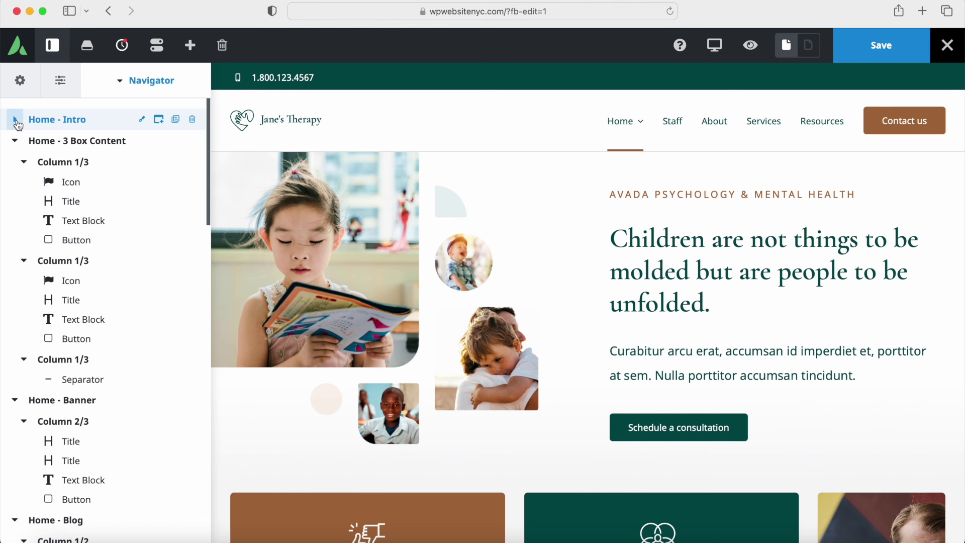
pyautogui.click(15, 141)
pyautogui.click(15, 161)
pyautogui.click(15, 184)
pyautogui.click(15, 204)
pyautogui.click(15, 227)
pyautogui.click(15, 247)
pyautogui.click(15, 268)
pyautogui.click(15, 289)
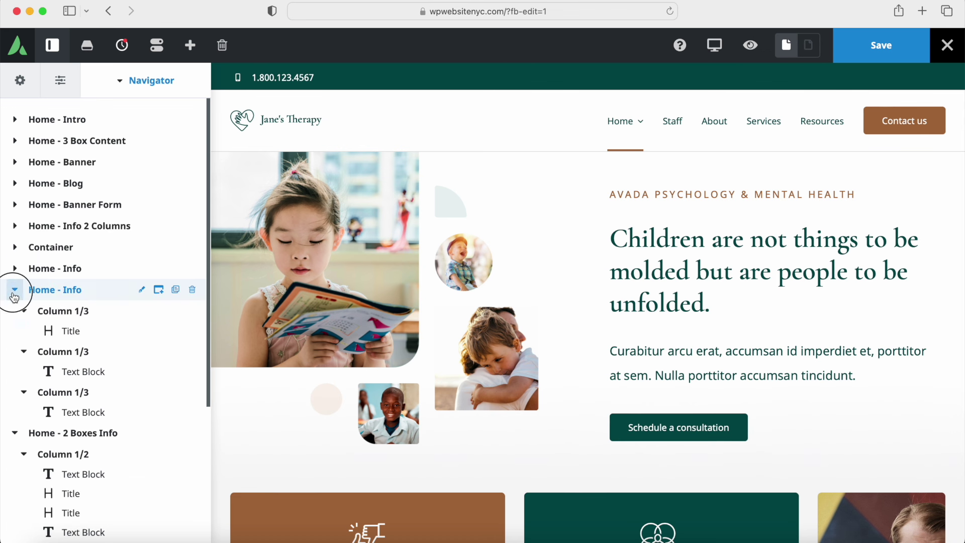
pyautogui.click(16, 122)
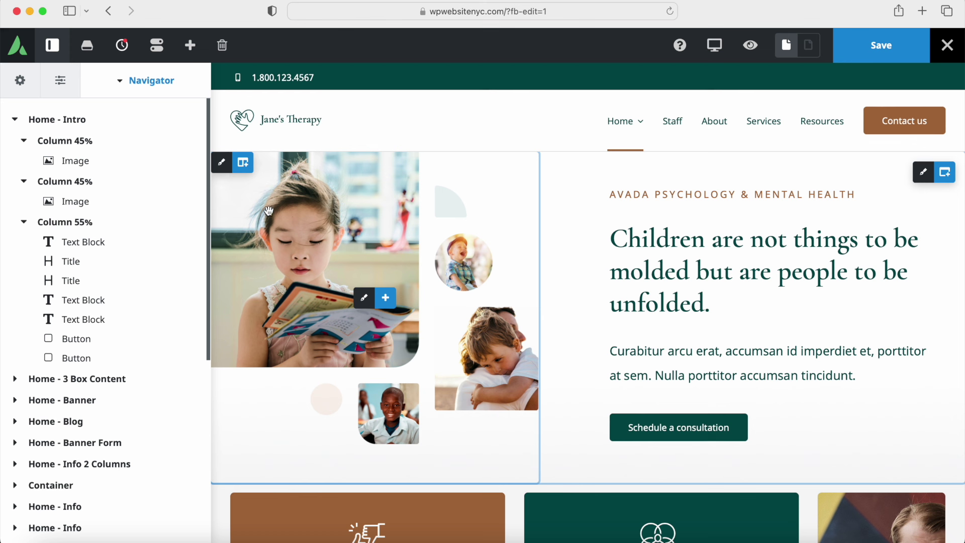
pyautogui.click(221, 163)
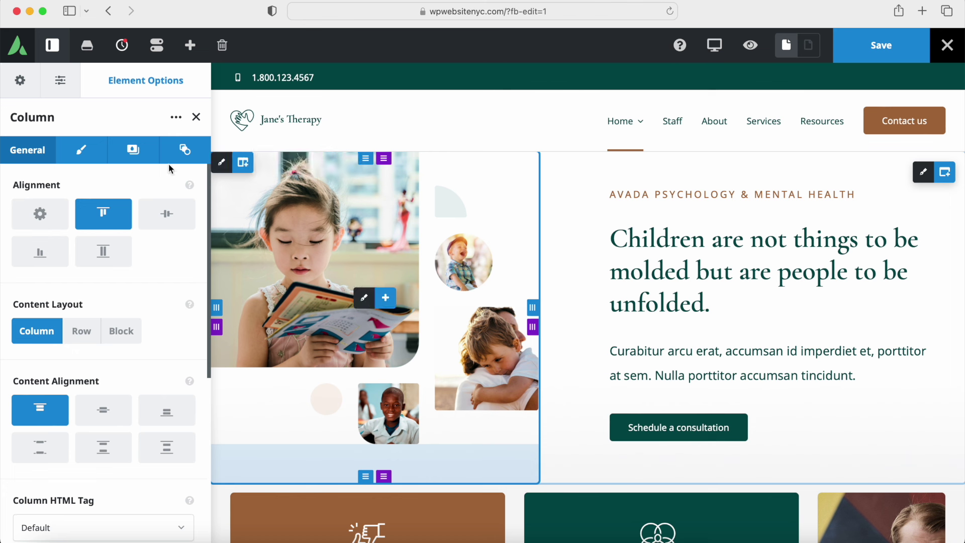
pyautogui.click(88, 151)
pyautogui.click(57, 205)
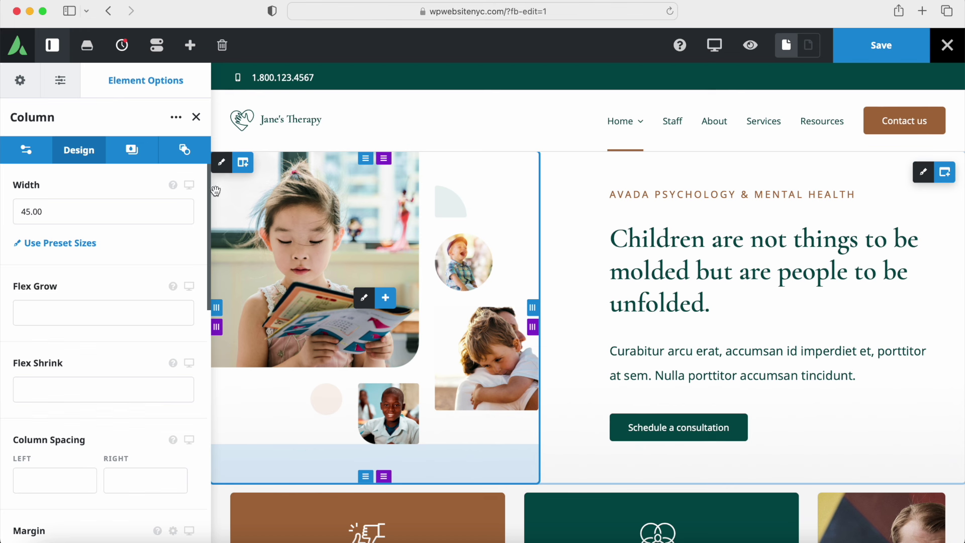
pyautogui.click(196, 118)
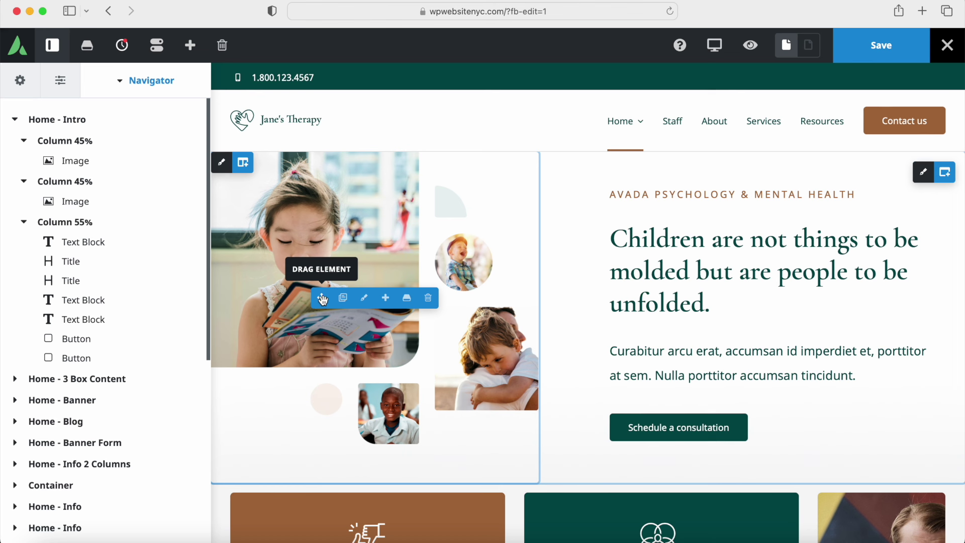
# Step: Replace the intro image with the child-reading photo blog-5.jpg from the media library
pyautogui.click(365, 300)
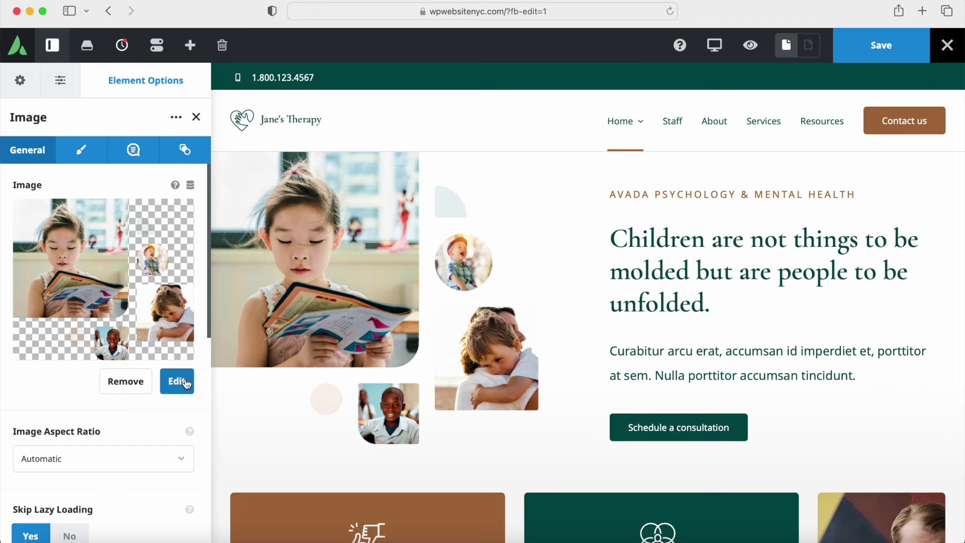
pyautogui.click(174, 384)
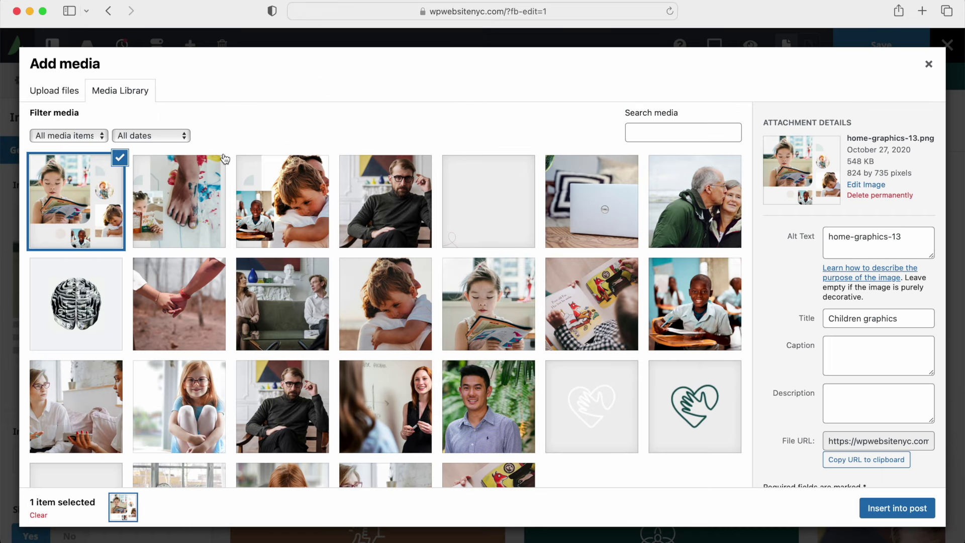
pyautogui.click(60, 97)
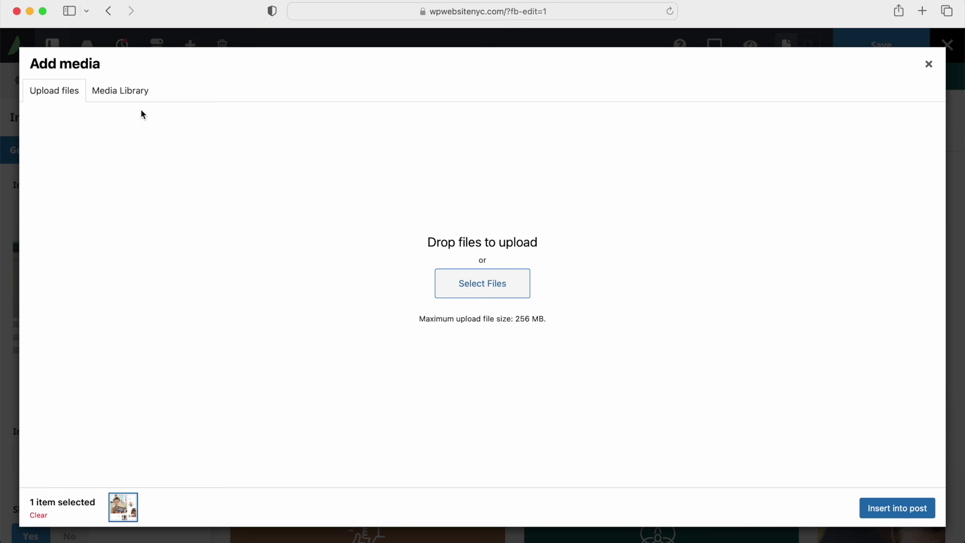
pyautogui.click(126, 96)
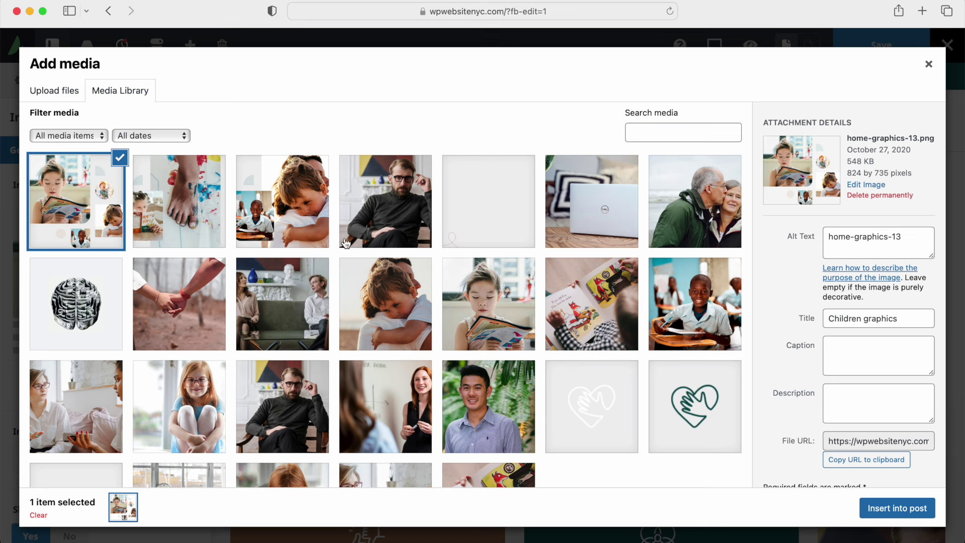
pyautogui.click(606, 302)
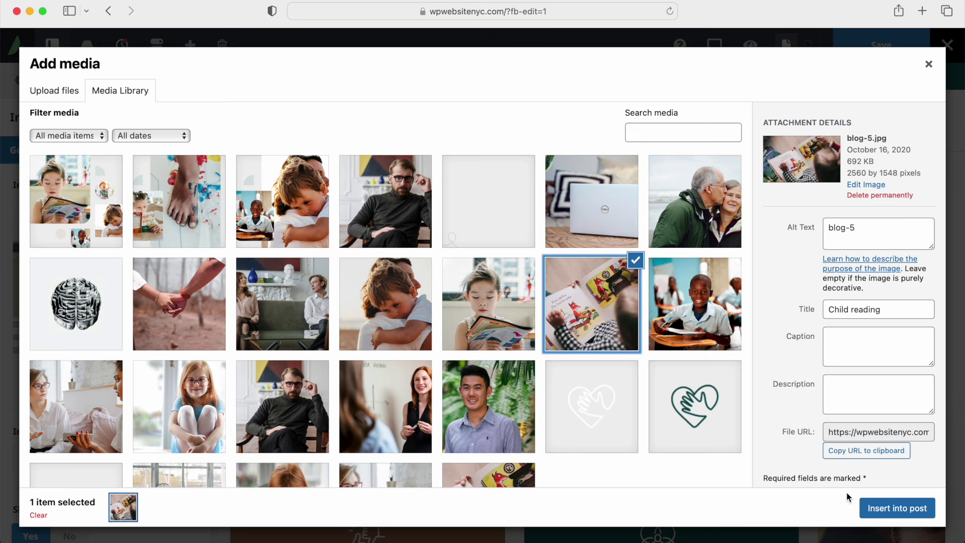
pyautogui.click(884, 508)
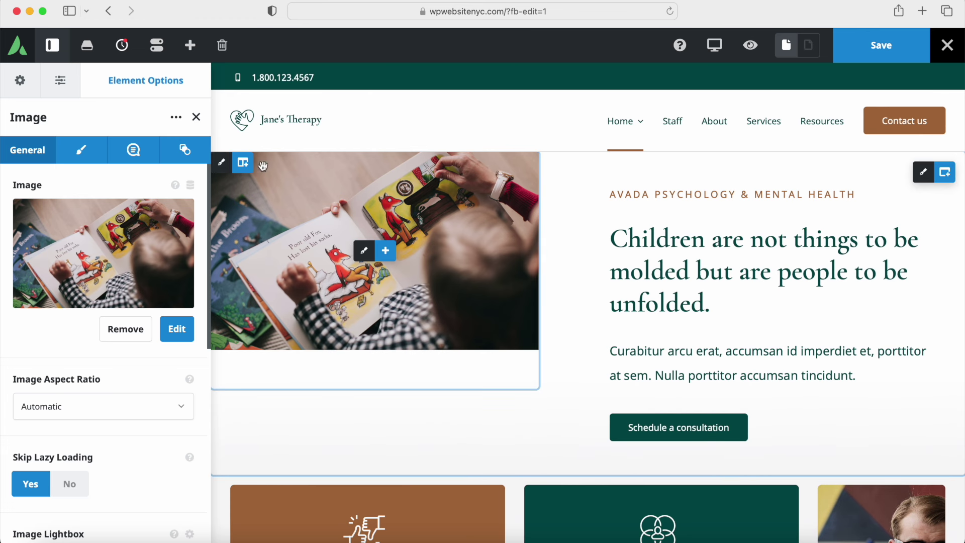
# Step: Step back in History and reinsert the home-graphics-13.png children collage as the intro image
pyautogui.click(122, 48)
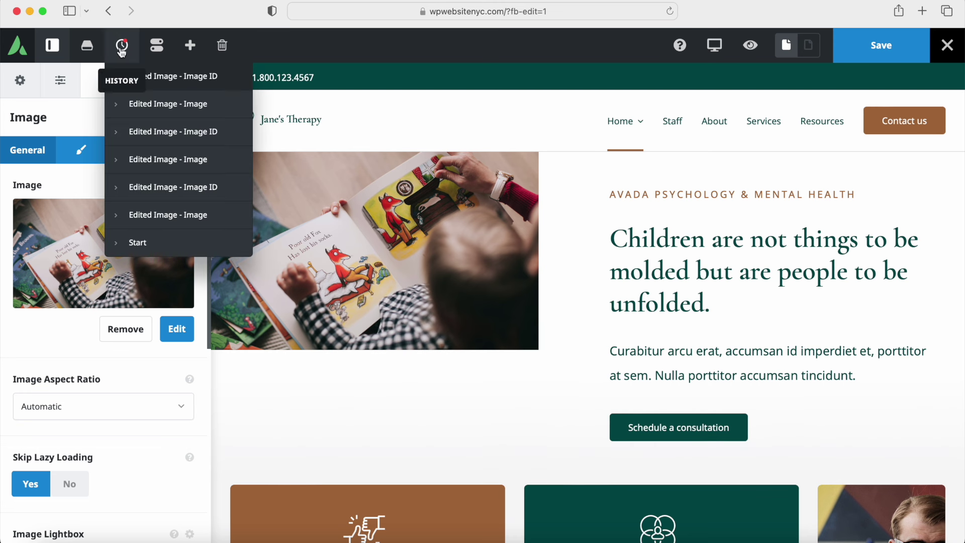
pyautogui.click(151, 105)
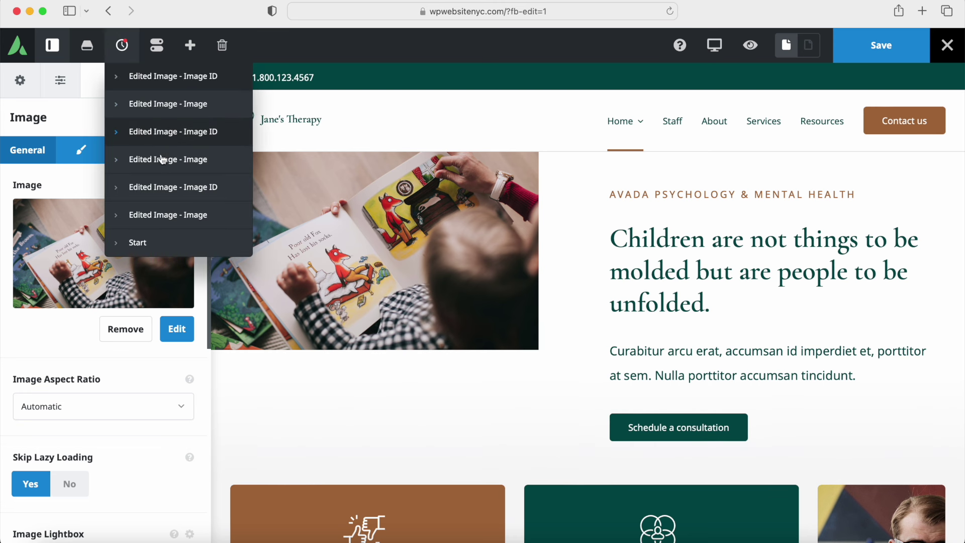
pyautogui.click(176, 330)
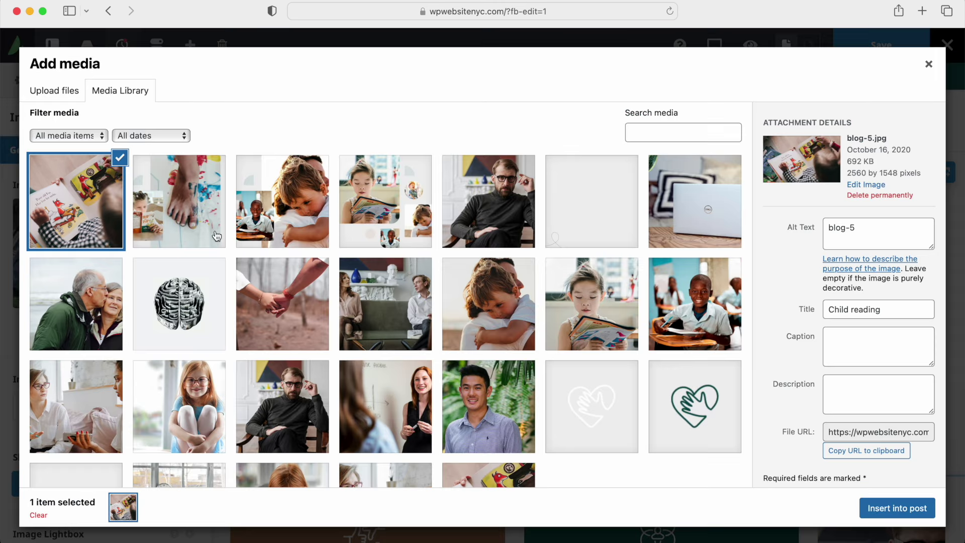
pyautogui.click(355, 219)
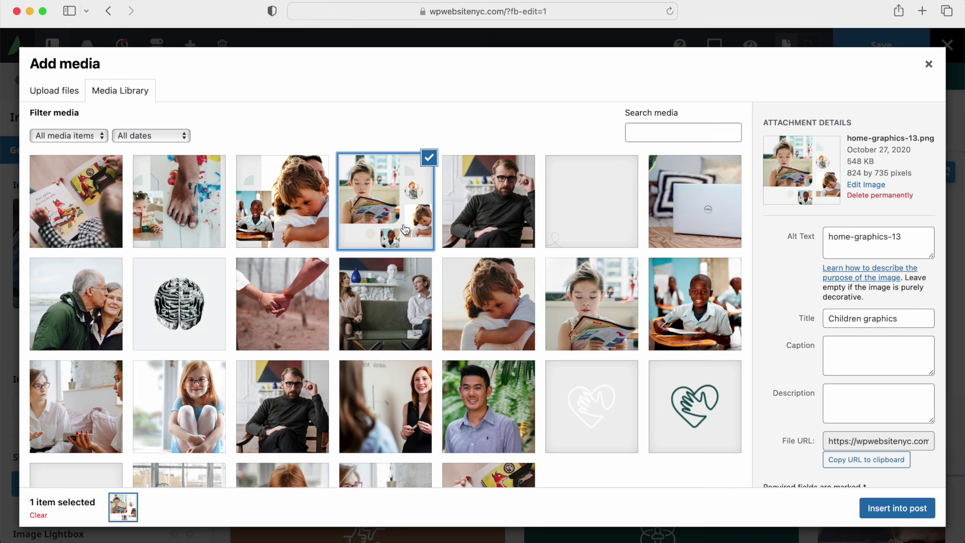
pyautogui.click(879, 509)
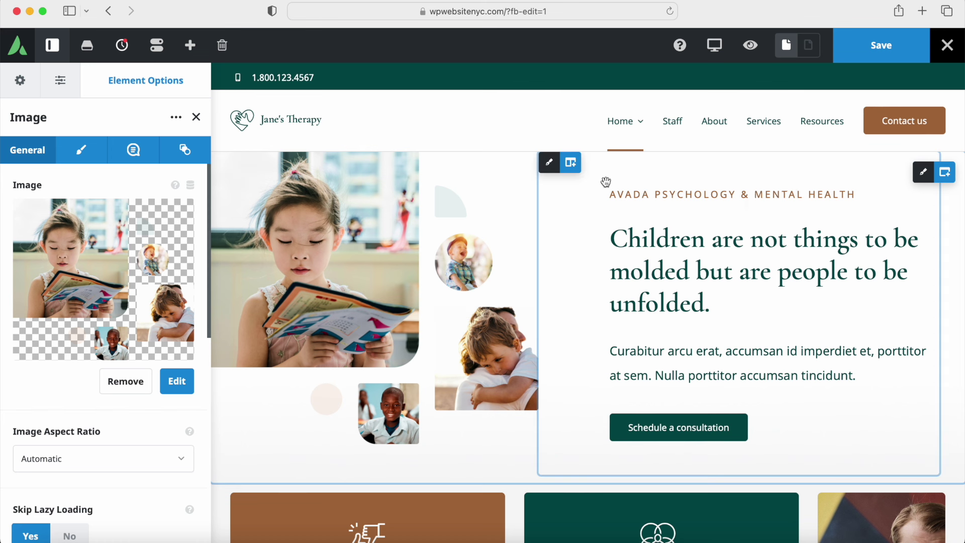
# Step: Review the Home - Intro container's options, then close them to return to the Navigator
pyautogui.moveTo(558, 172)
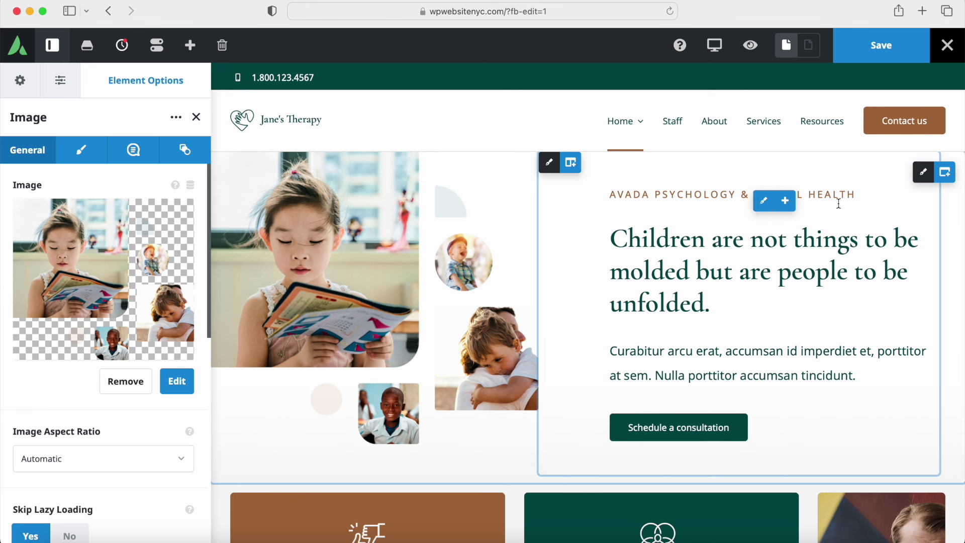
pyautogui.moveTo(922, 178)
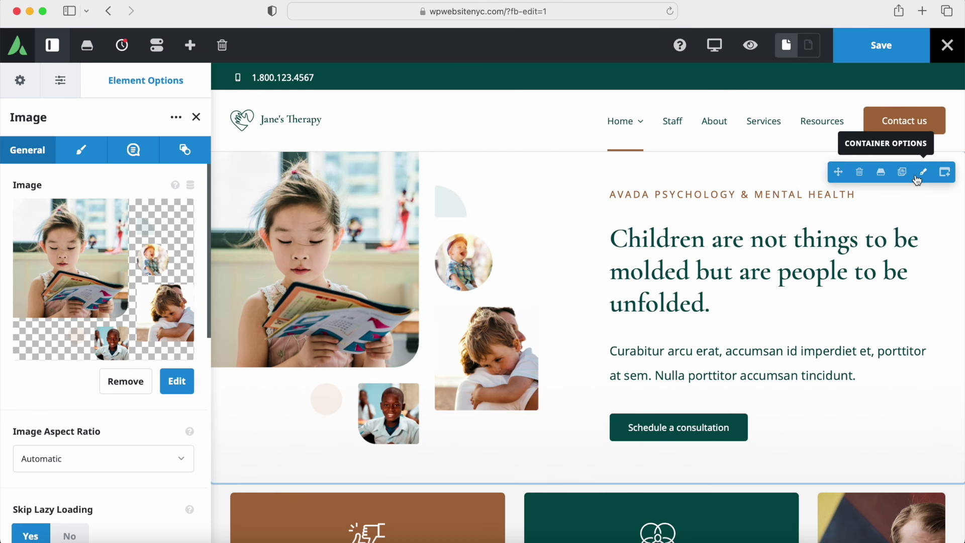
pyautogui.click(924, 175)
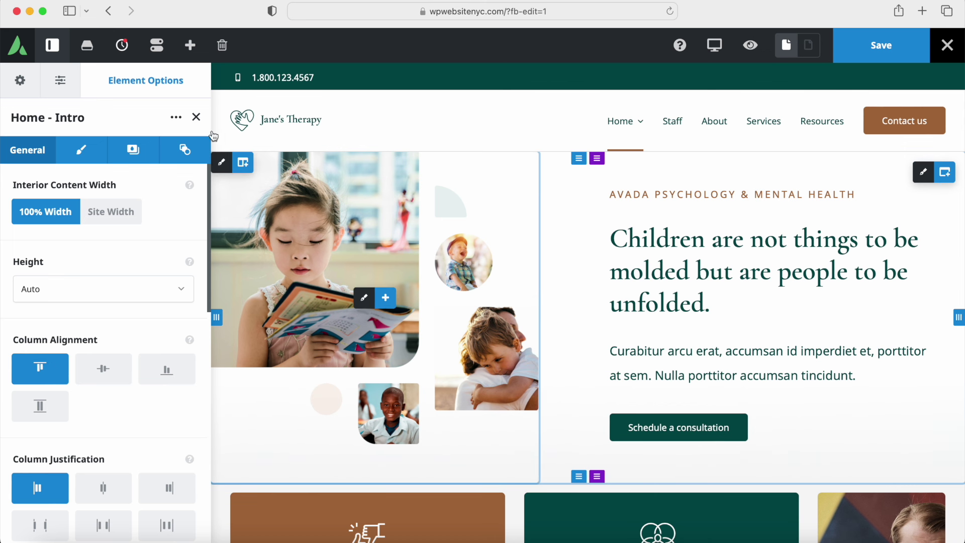
pyautogui.click(196, 117)
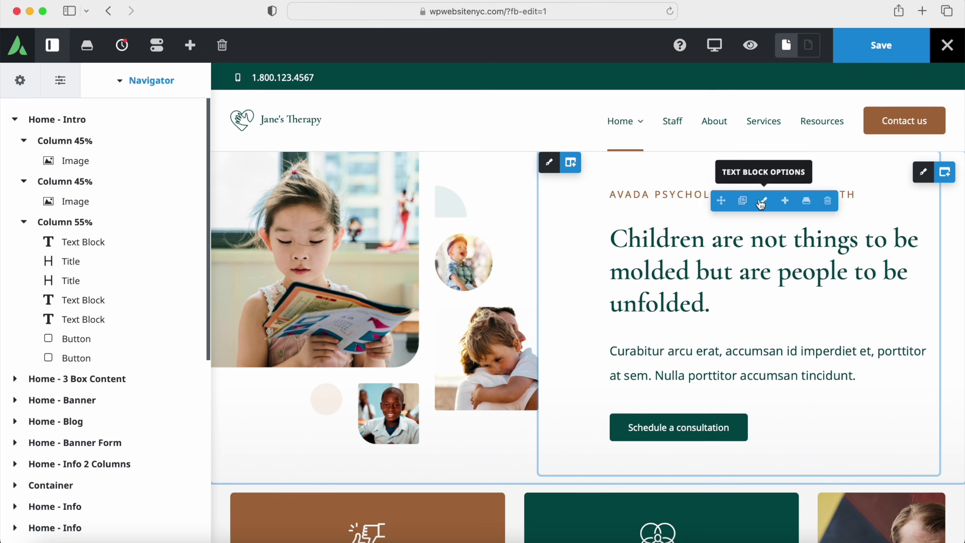
# Step: Check the AVADA PSYCHOLOGY & MENTAL HEALTH text block's design (Noto Sans, 15px, Color 5) and save the page
pyautogui.click(765, 202)
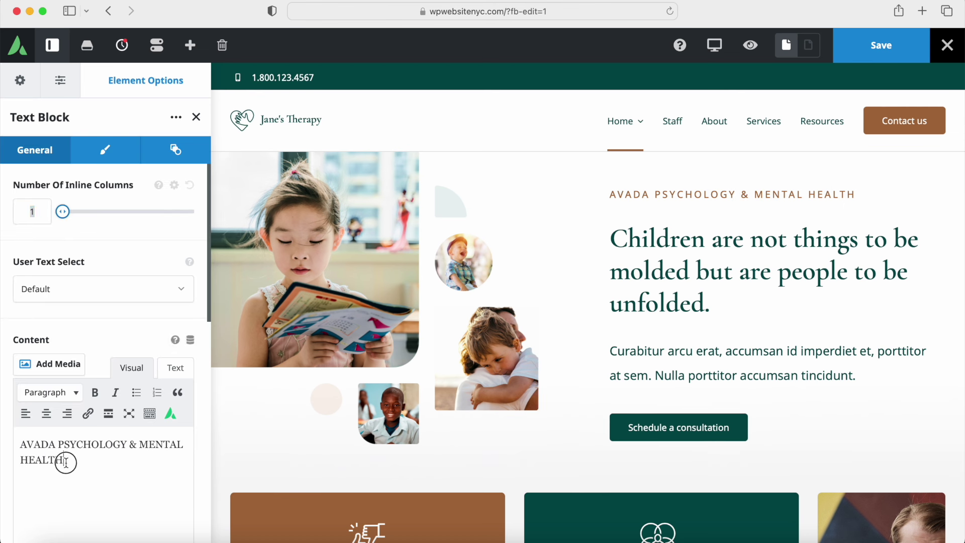
pyautogui.moveTo(65, 460); pyautogui.dragTo(26, 440)
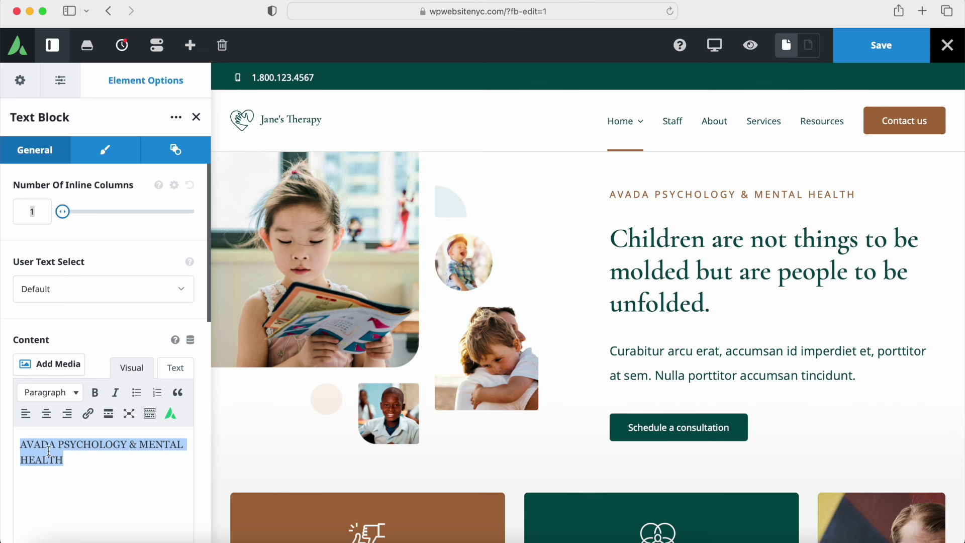
pyautogui.click(104, 152)
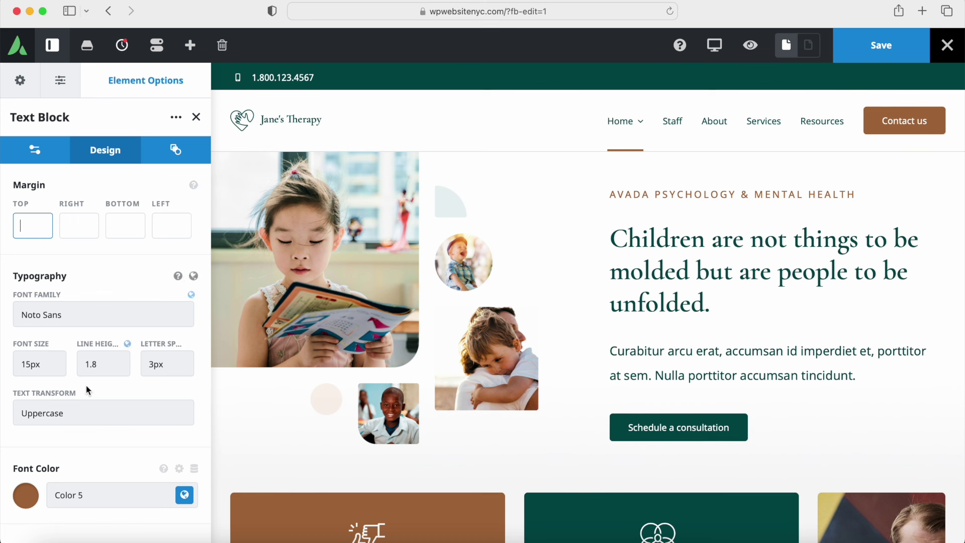
pyautogui.click(185, 496)
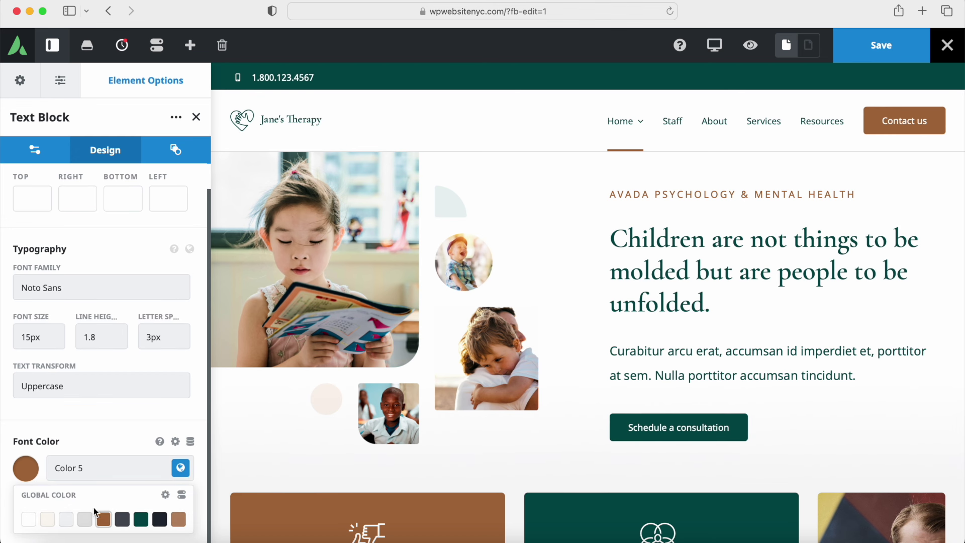
pyautogui.click(181, 469)
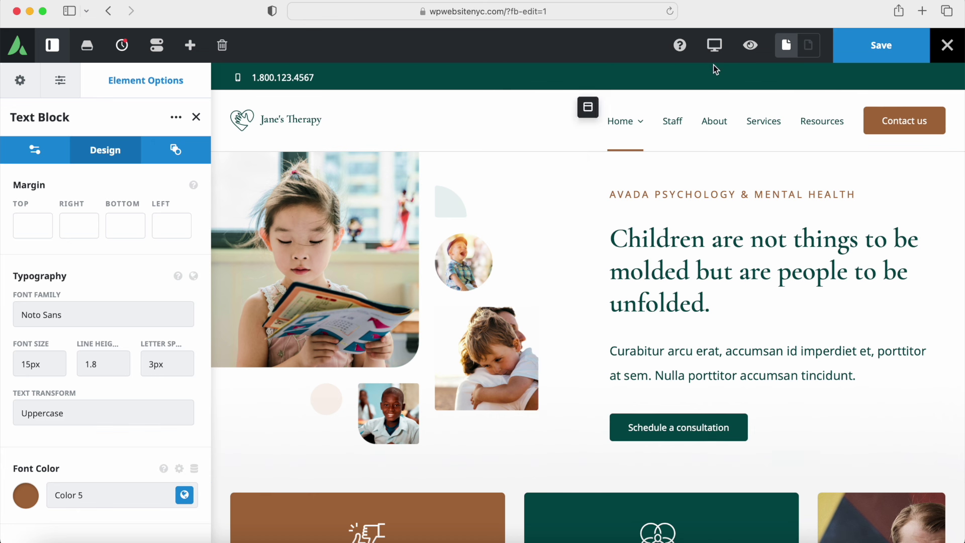
pyautogui.click(869, 49)
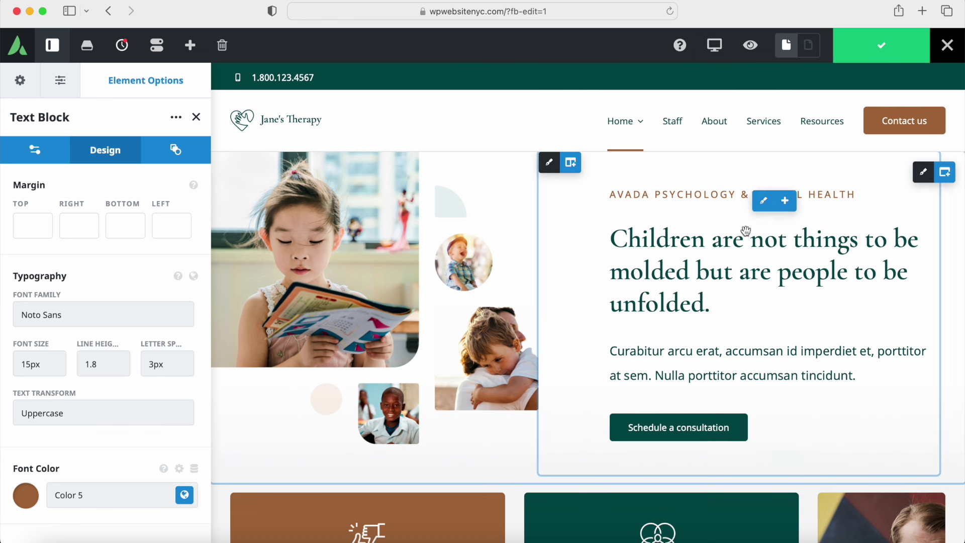
pyautogui.click(196, 117)
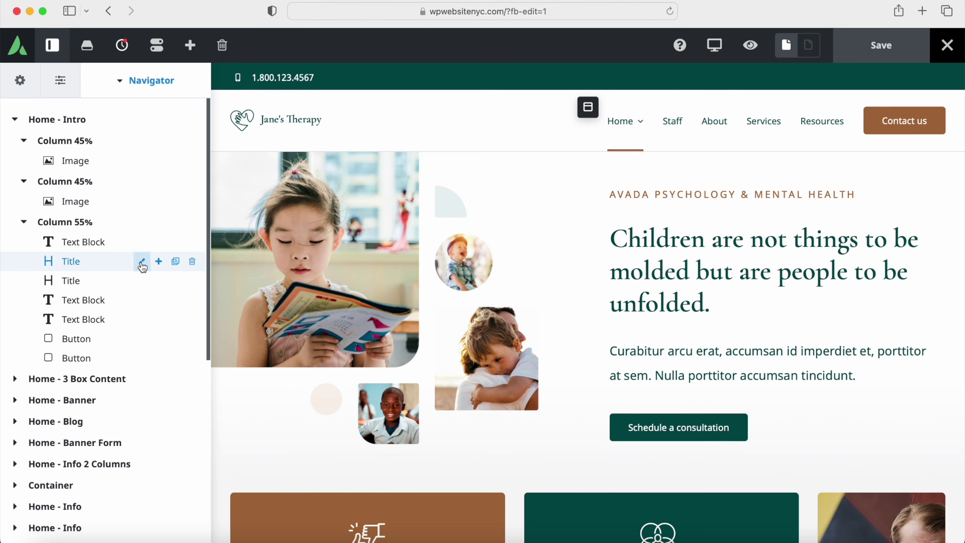
# Step: Inspect the first Title heading's visibility and design settings without changes
pyautogui.click(142, 263)
pyautogui.scroll(-5, 96, 246)
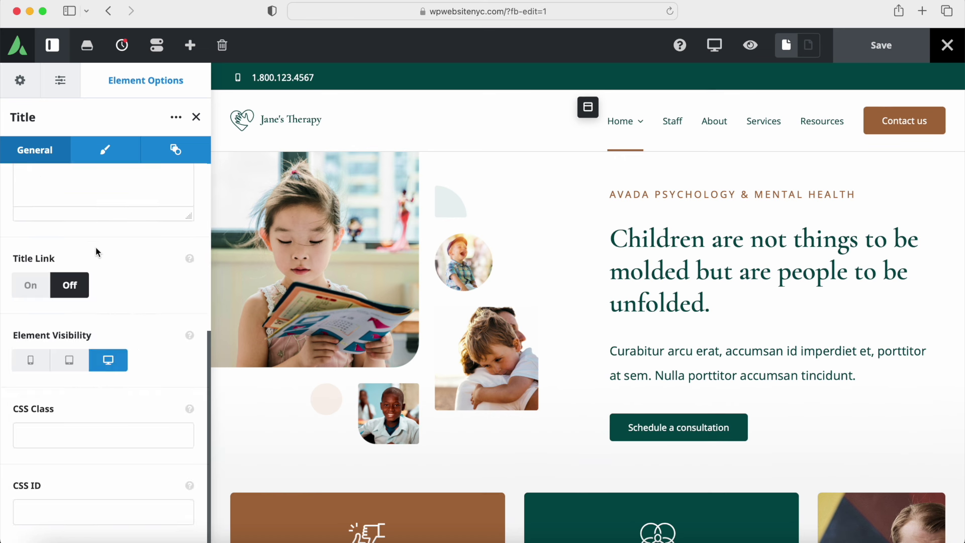
pyautogui.click(105, 150)
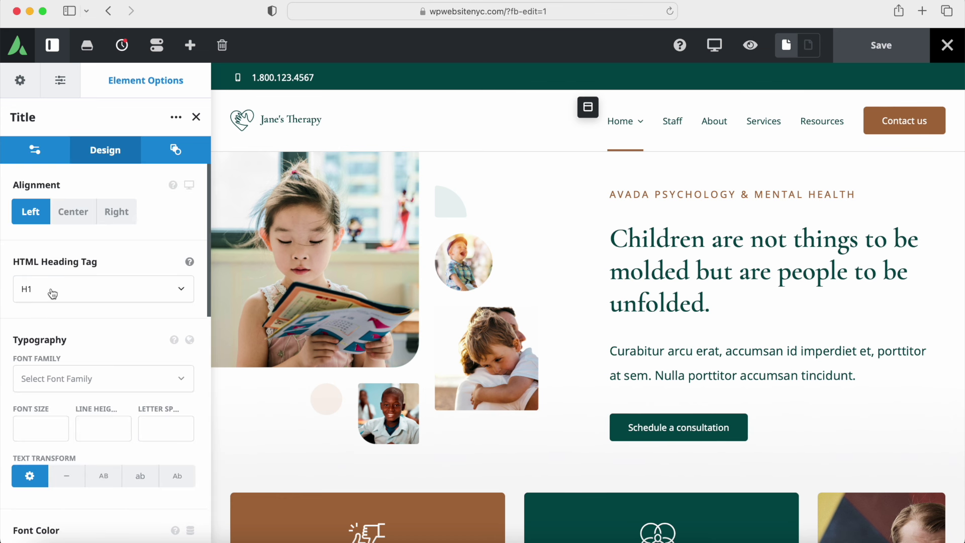
pyautogui.click(196, 120)
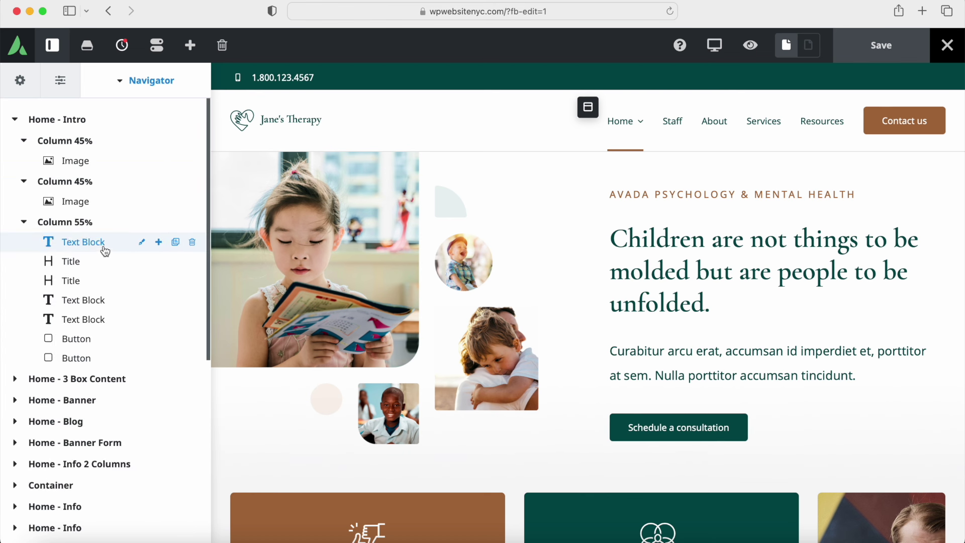
# Step: Inspect the smaller-screen Title heading, confirming its 42px font size, then close it
pyautogui.click(142, 280)
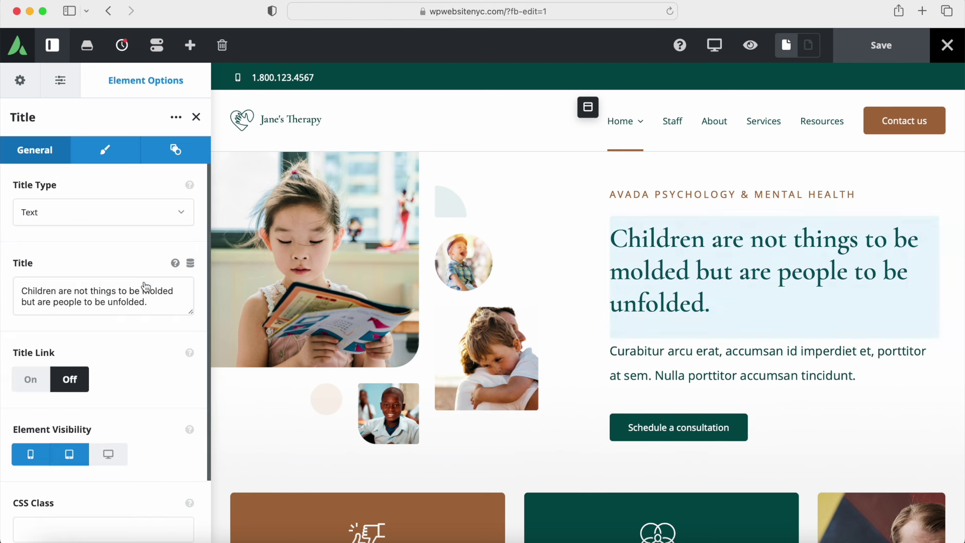
pyautogui.scroll(-8, 95, 246)
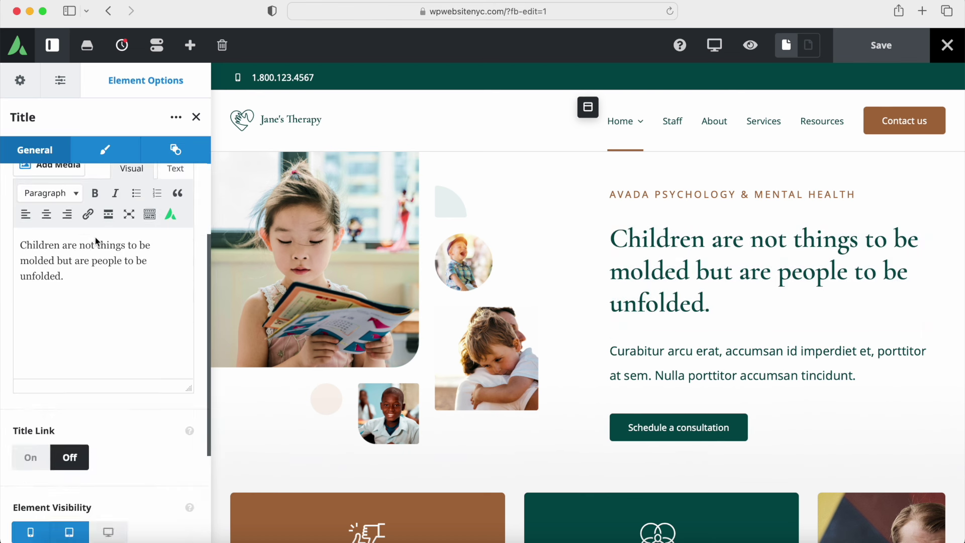
pyautogui.click(105, 156)
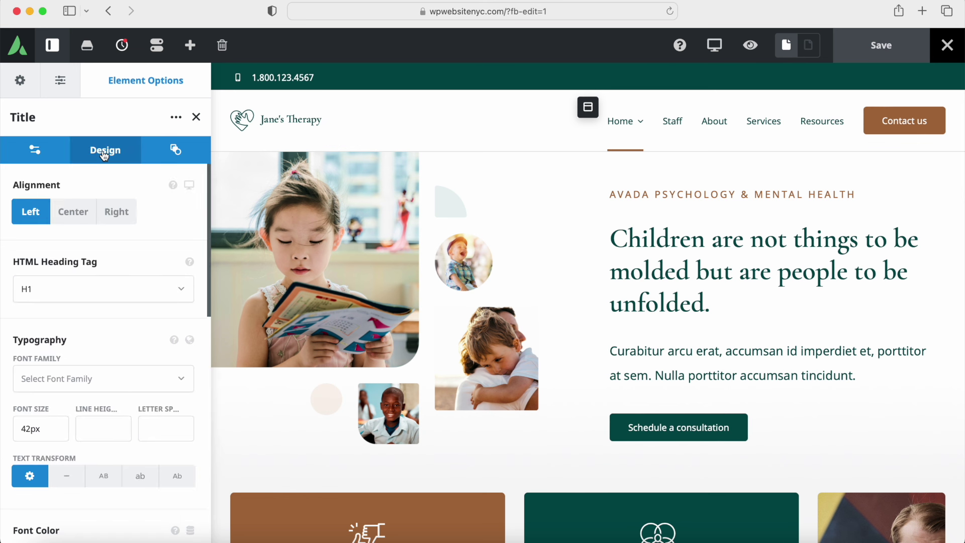
pyautogui.click(33, 426)
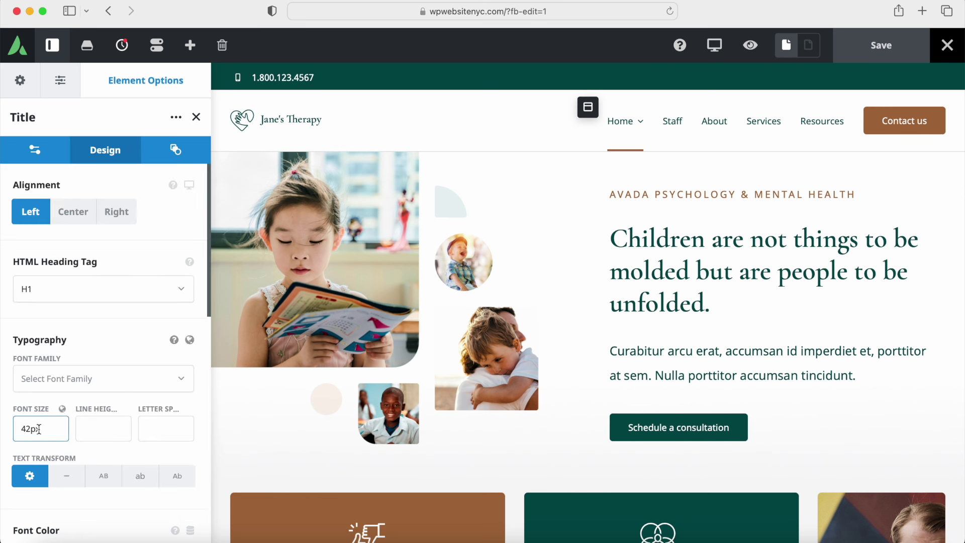
pyautogui.moveTo(47, 430); pyautogui.dragTo(16, 429)
pyautogui.click(196, 117)
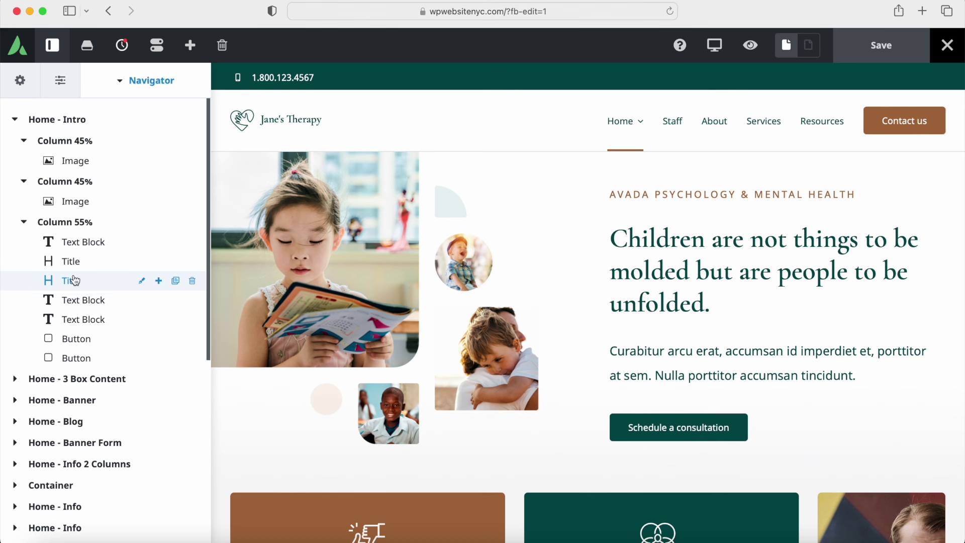
pyautogui.click(714, 45)
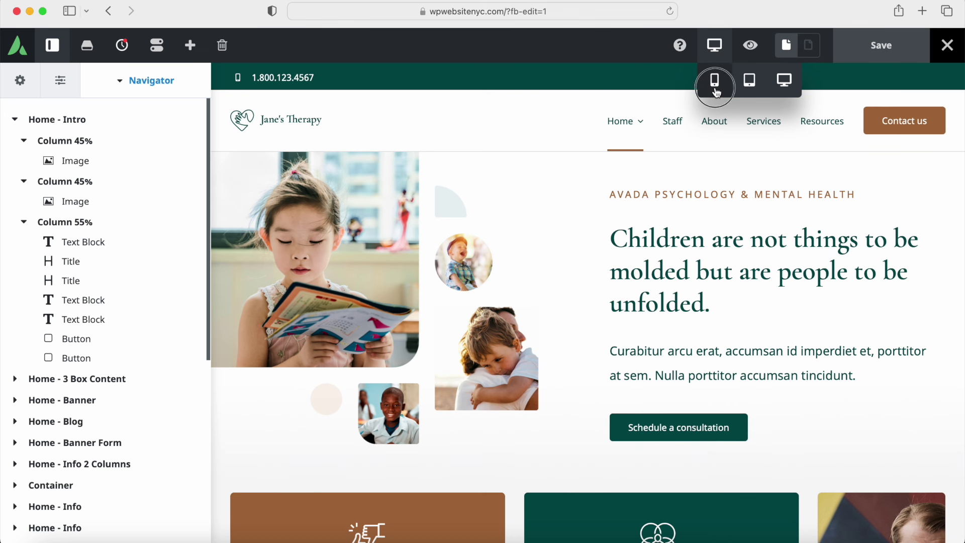
pyautogui.click(715, 82)
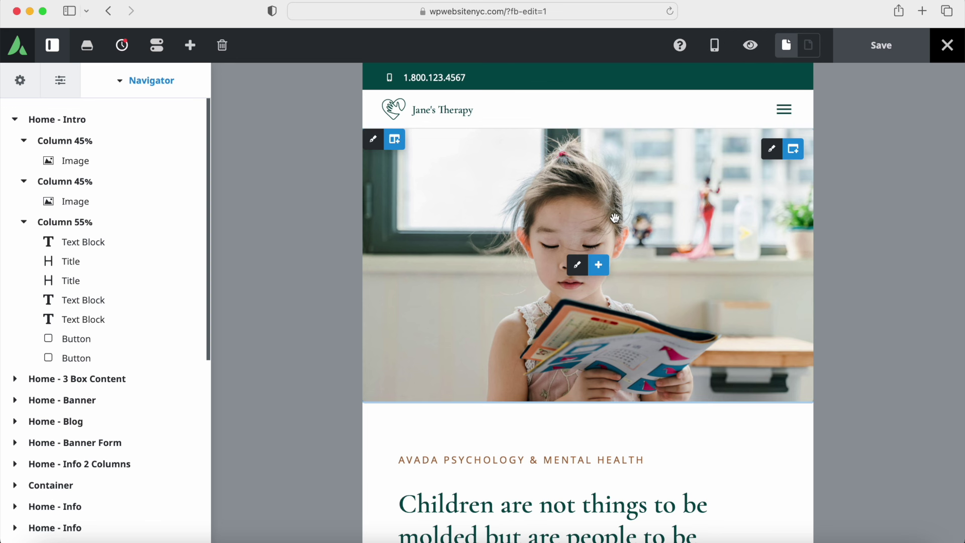
pyautogui.scroll(-5, 524, 249)
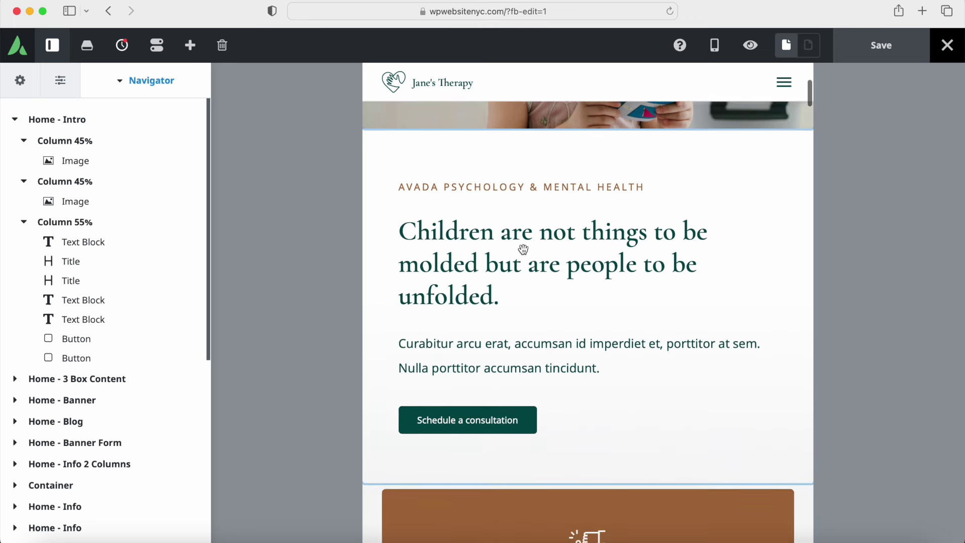
pyautogui.scroll(-7, 524, 249)
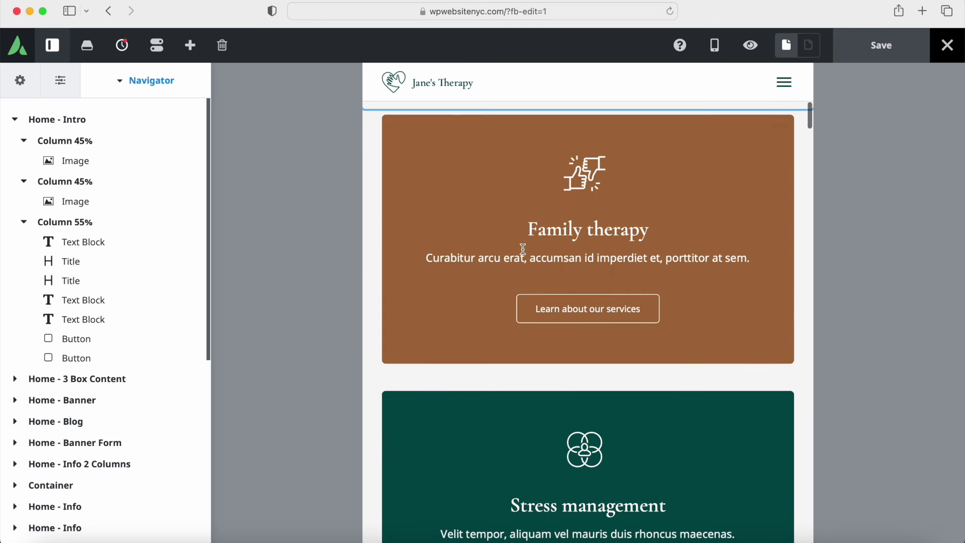
pyautogui.scroll(9, 524, 250)
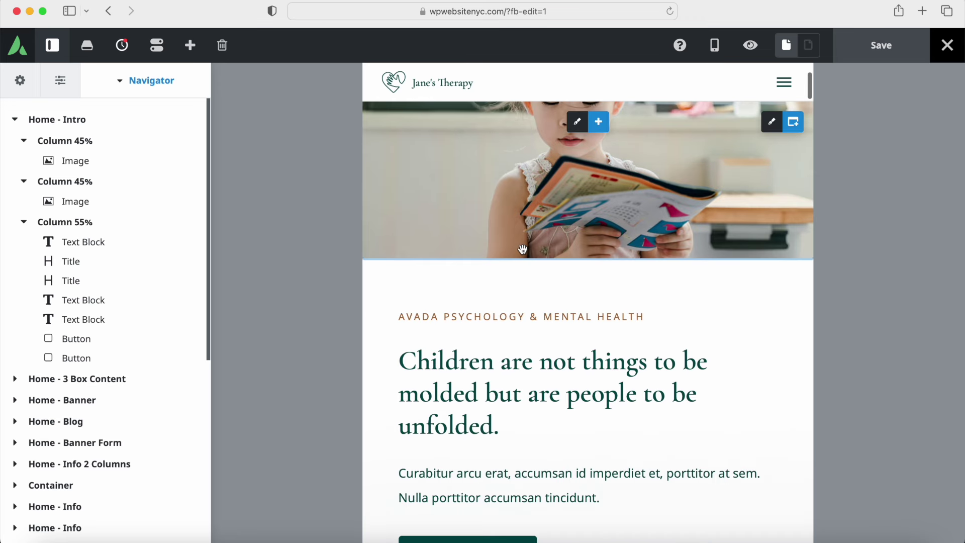
pyautogui.scroll(3, 524, 249)
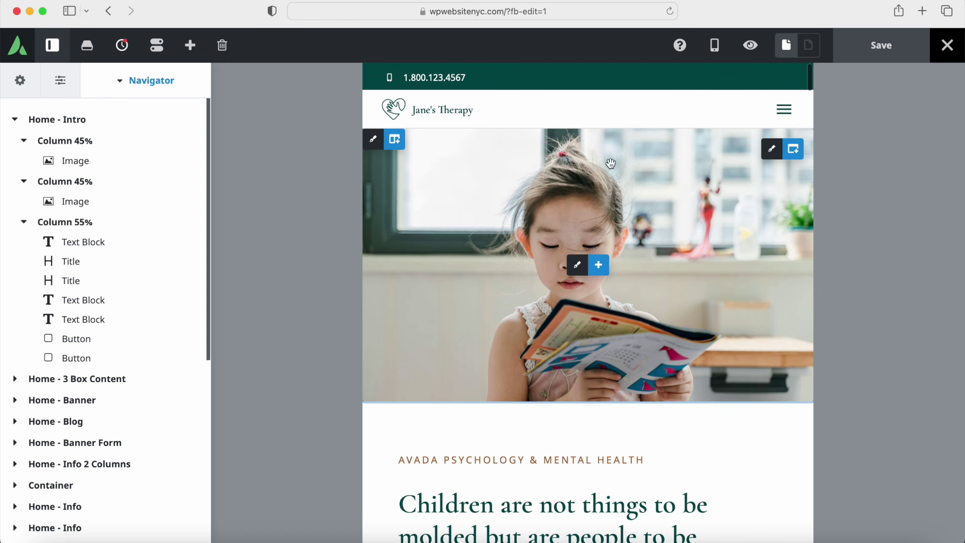
pyautogui.moveTo(717, 52)
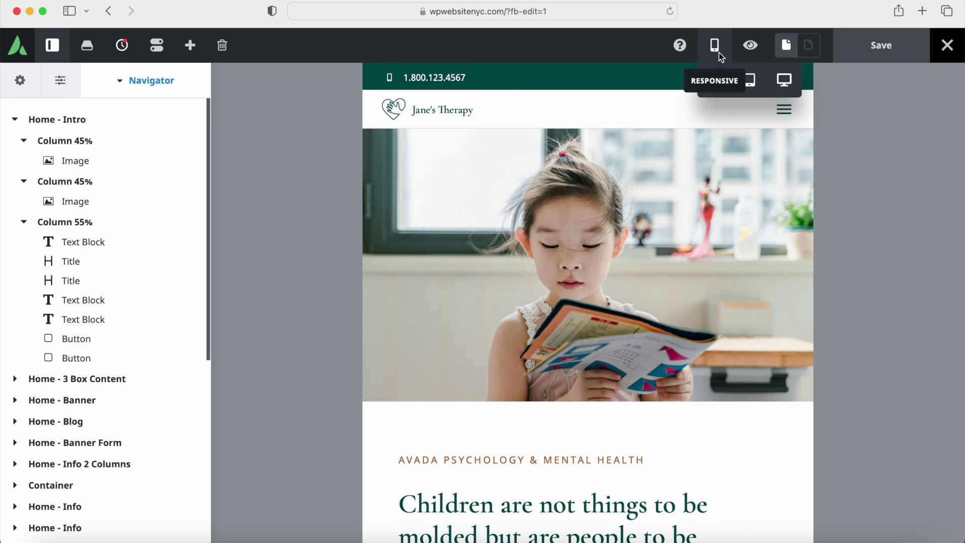
pyautogui.click(785, 80)
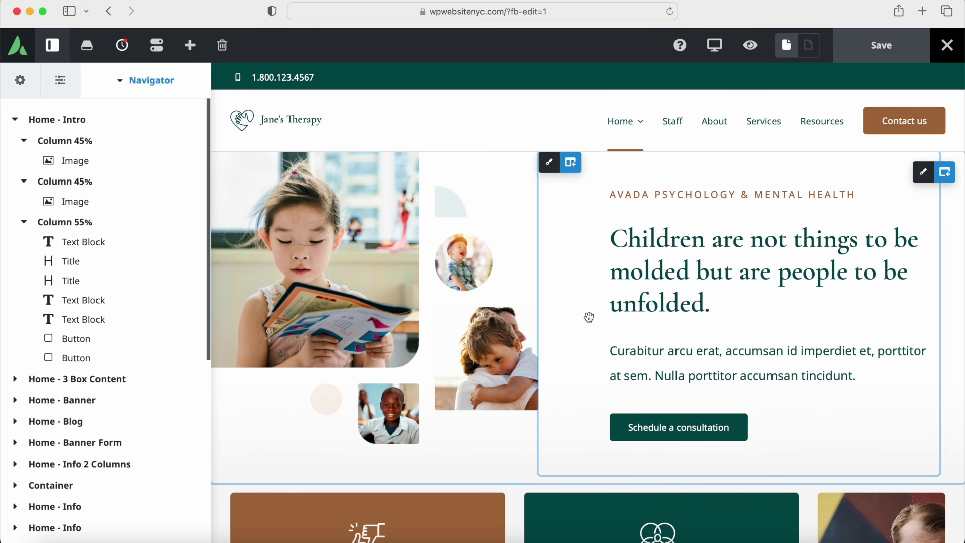
# Step: Expand Home - 3 Box Content in the Navigator to list its columns and elements
pyautogui.scroll(-6, 589, 317)
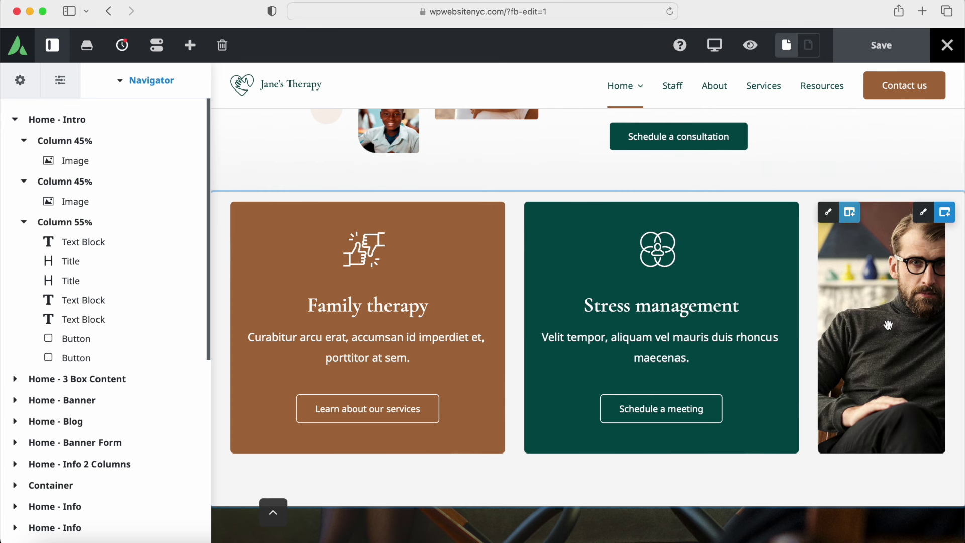
pyautogui.click(15, 380)
pyautogui.scroll(-5, 56, 388)
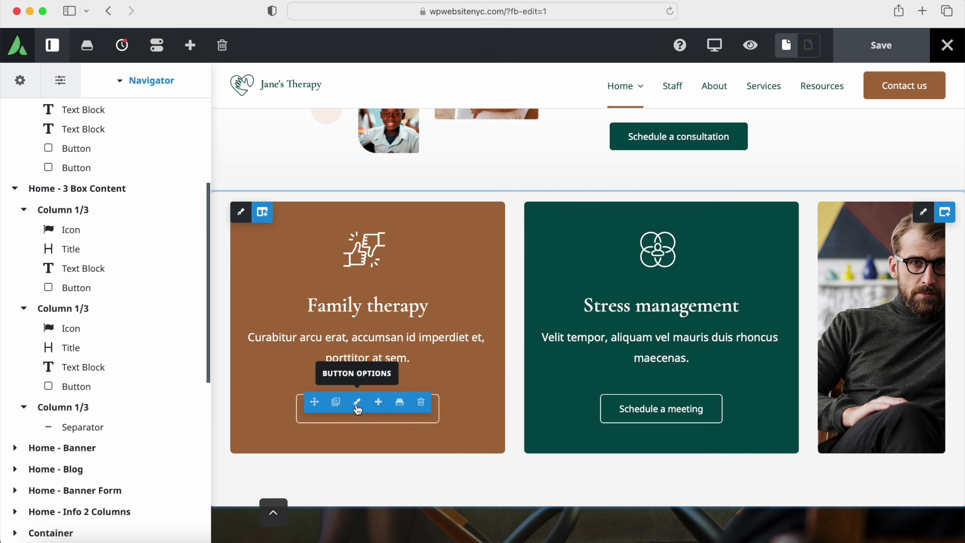
# Step: Inspect the Learn about our services button's text unchanged and view its transparent gradient design colours
pyautogui.click(357, 405)
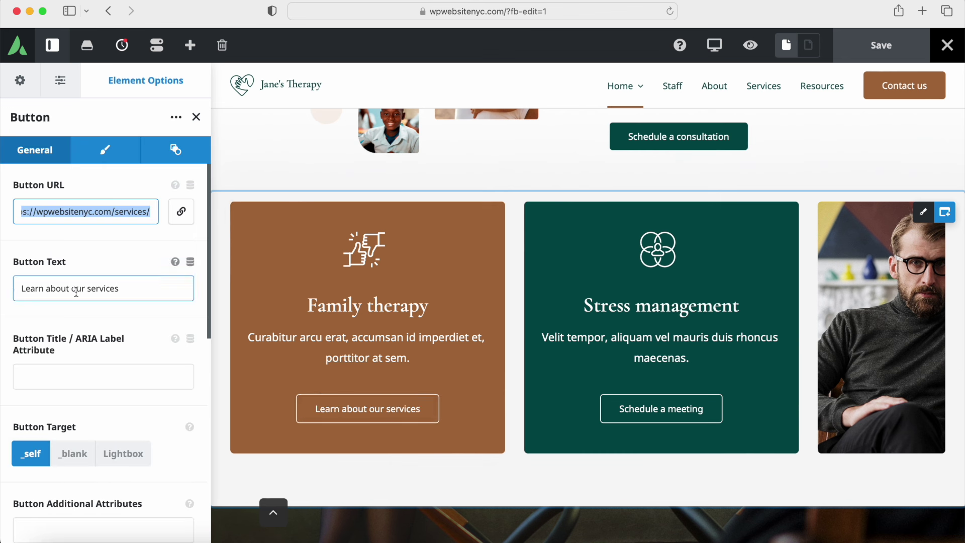
pyautogui.moveTo(134, 285); pyautogui.dragTo(28, 294)
pyautogui.press('Right')
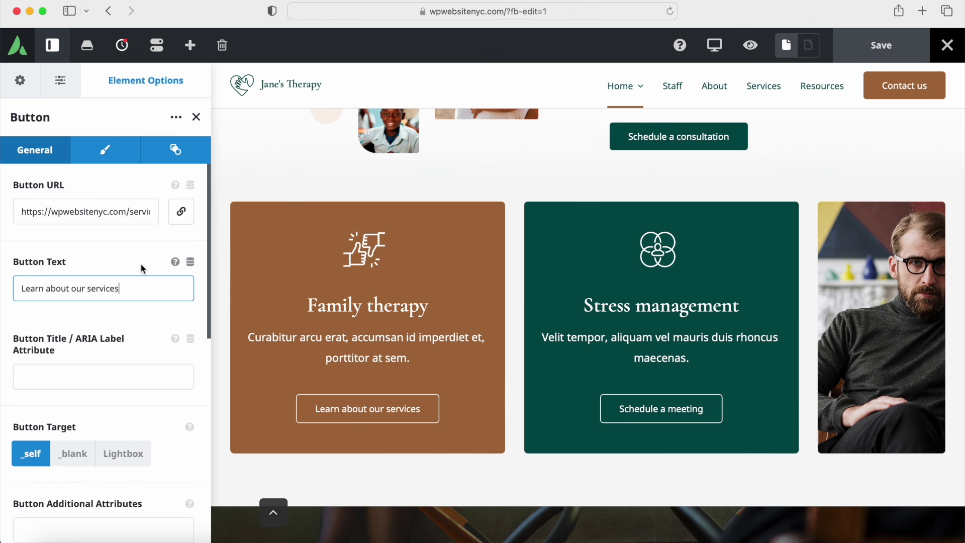
pyautogui.scroll(-6, 113, 297)
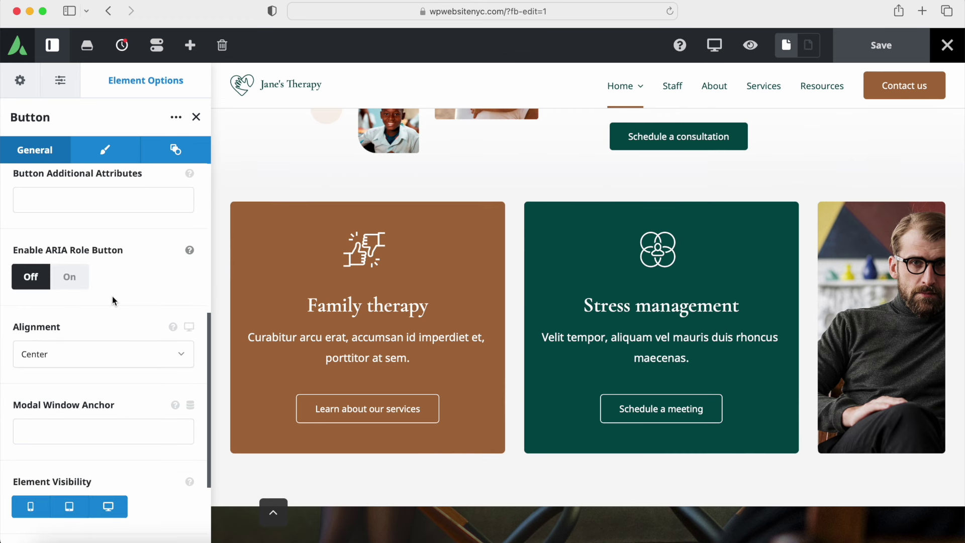
pyautogui.scroll(5, 112, 299)
pyautogui.scroll(3, 115, 301)
pyautogui.click(102, 150)
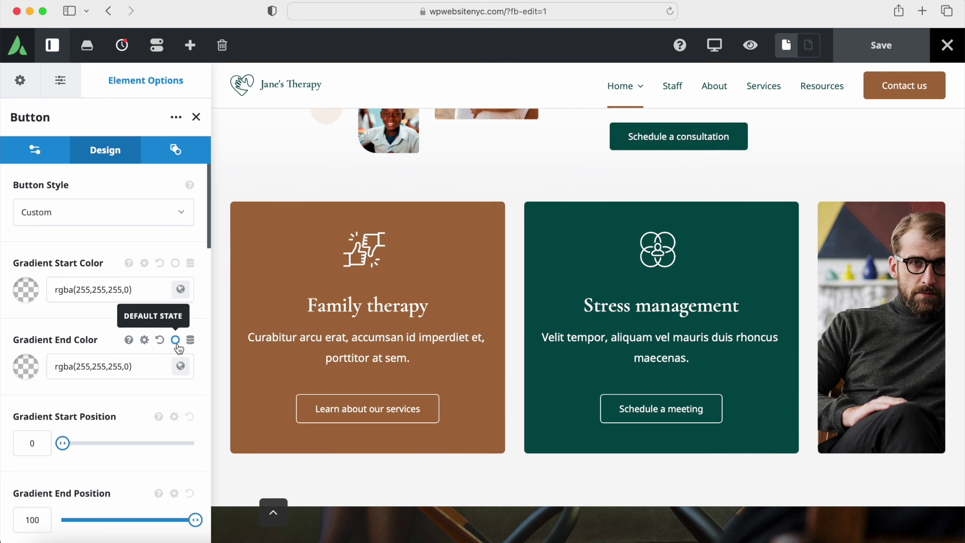
pyautogui.click(176, 264)
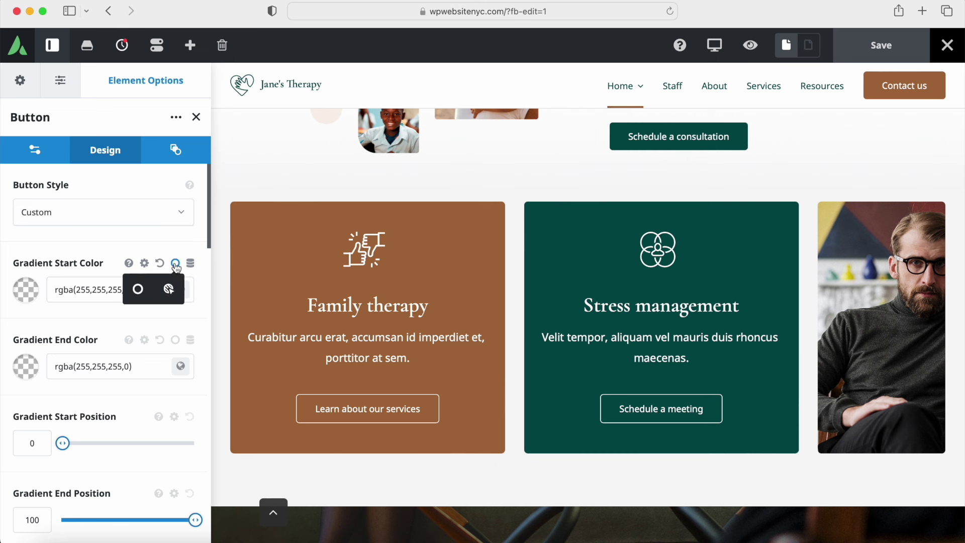
pyautogui.click(170, 290)
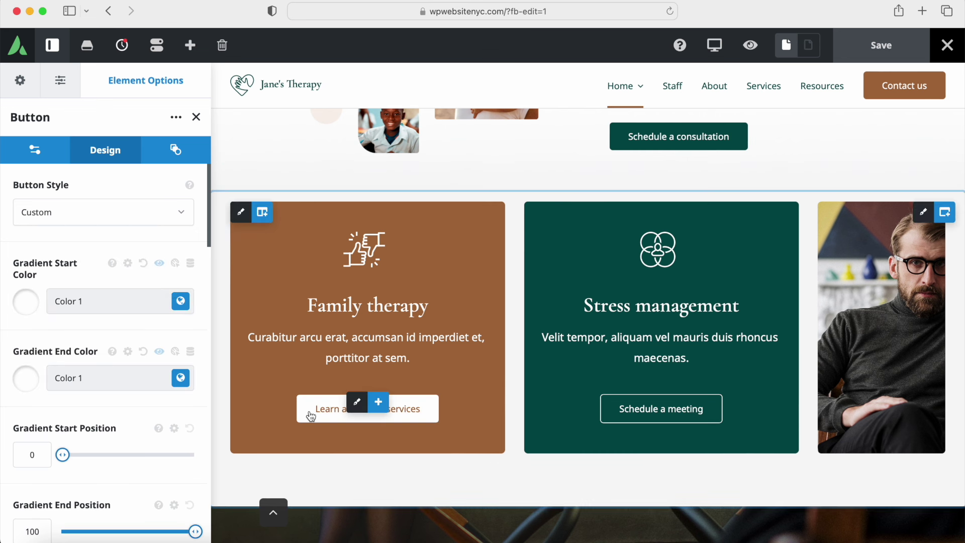
pyautogui.click(26, 304)
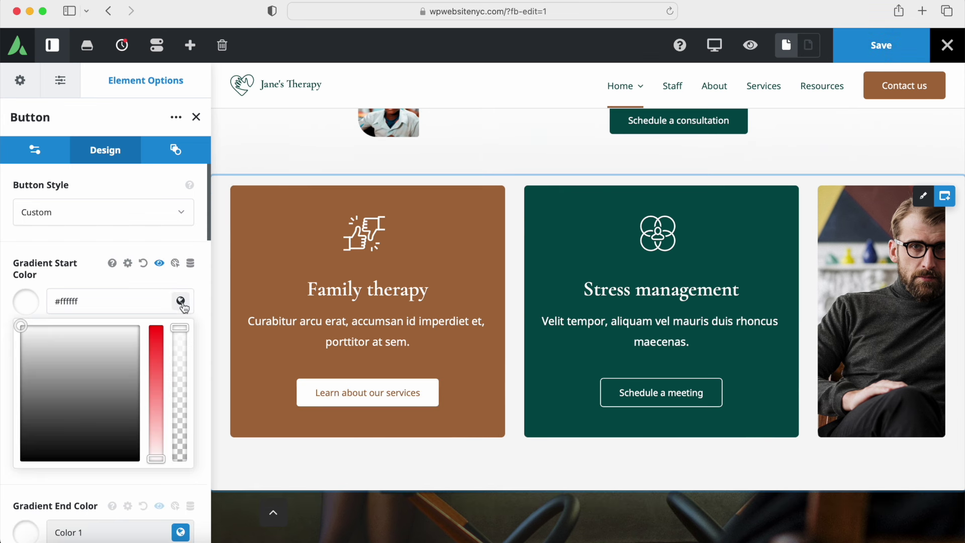
pyautogui.click(182, 303)
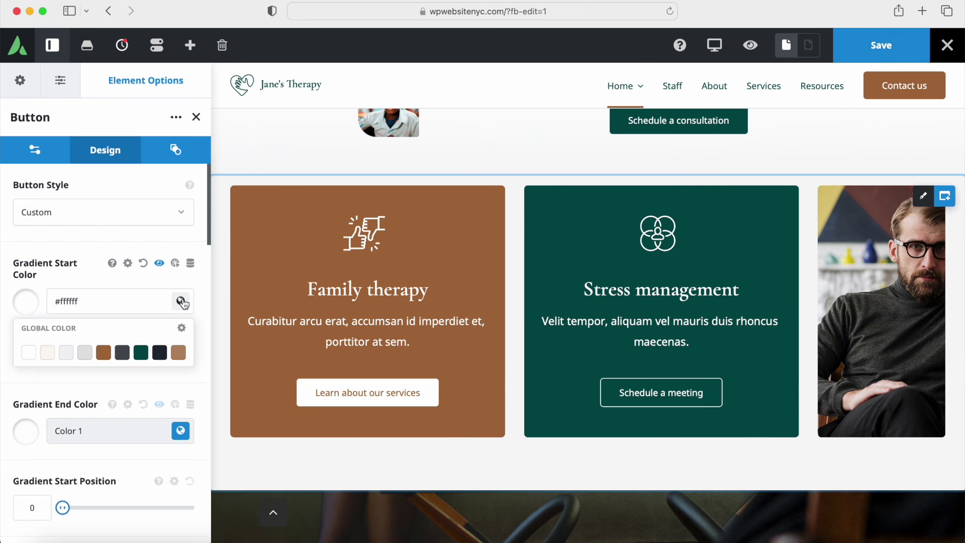
pyautogui.click(146, 352)
pyautogui.click(180, 301)
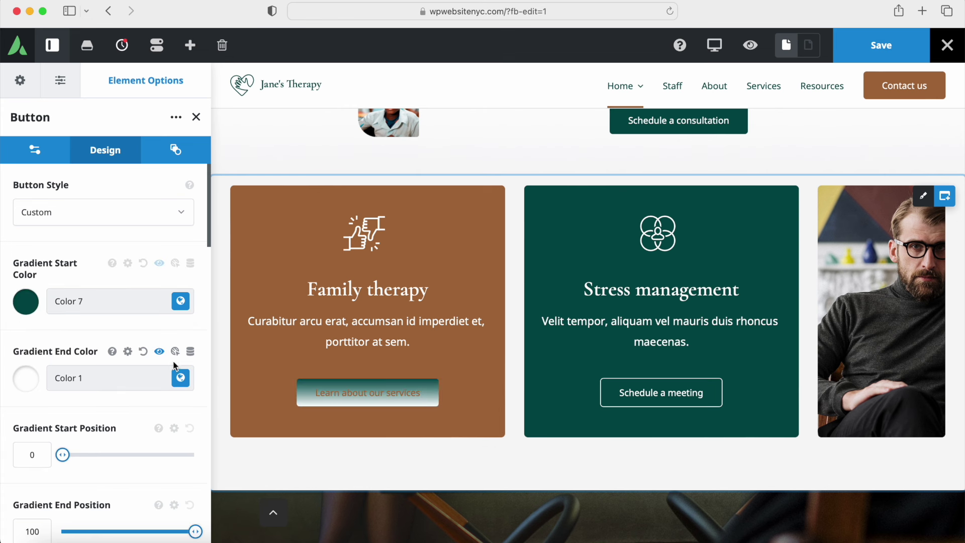
pyautogui.click(175, 386)
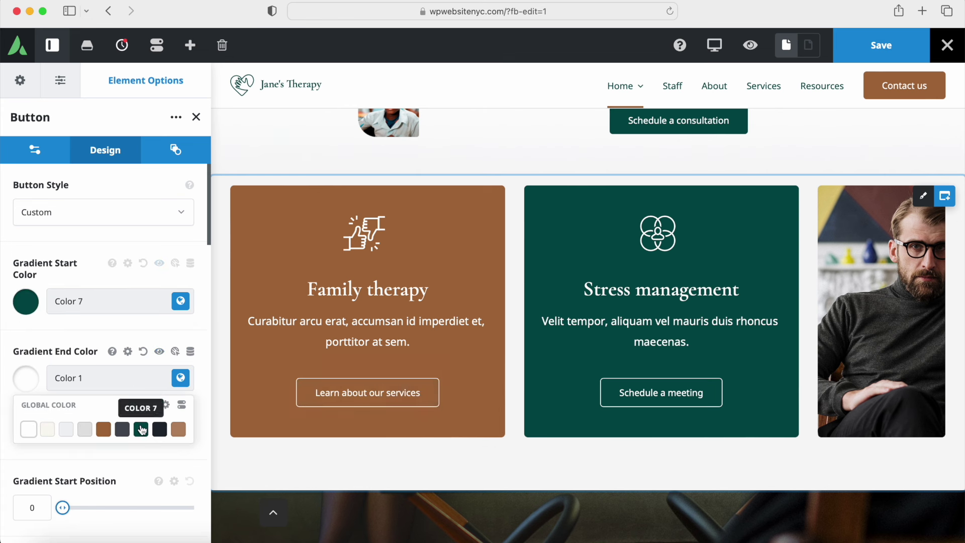
pyautogui.click(142, 428)
pyautogui.click(181, 381)
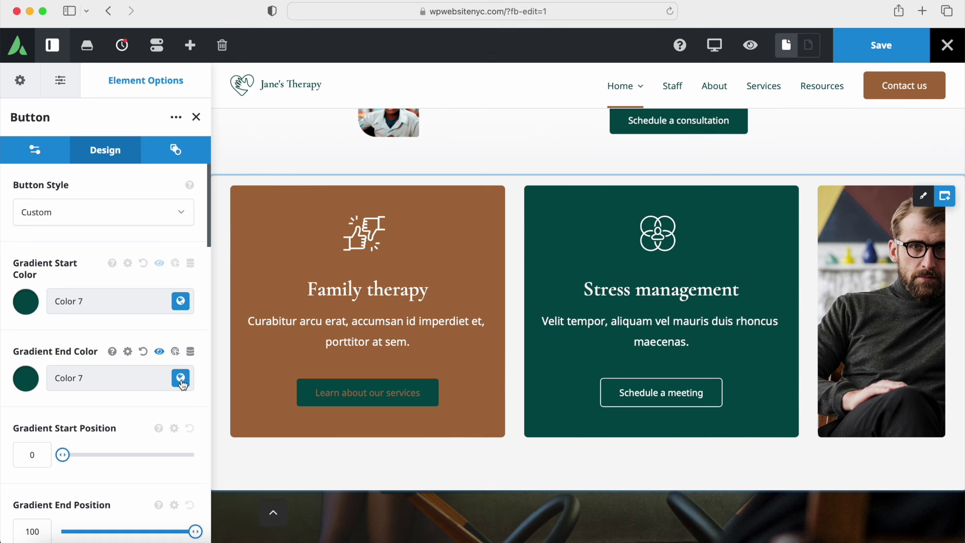
pyautogui.click(175, 265)
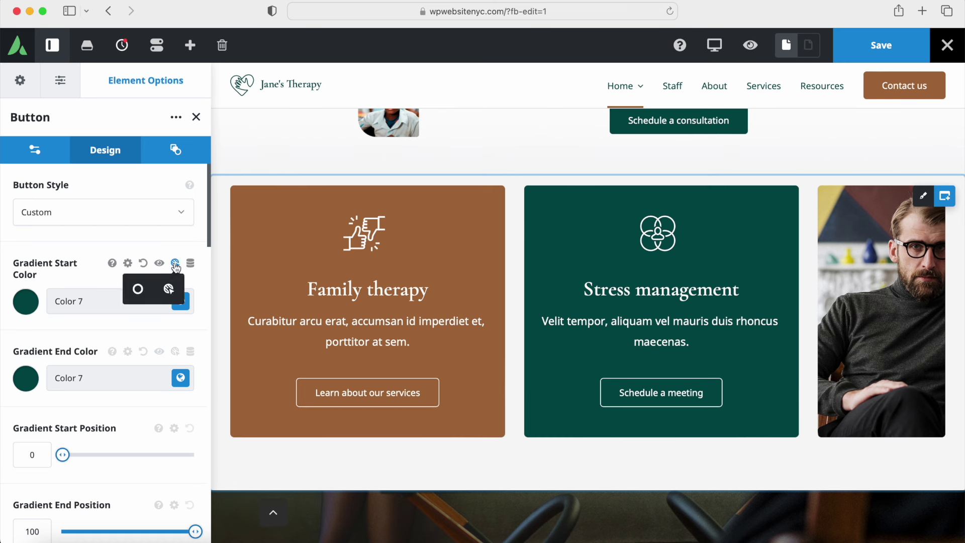
pyautogui.click(137, 288)
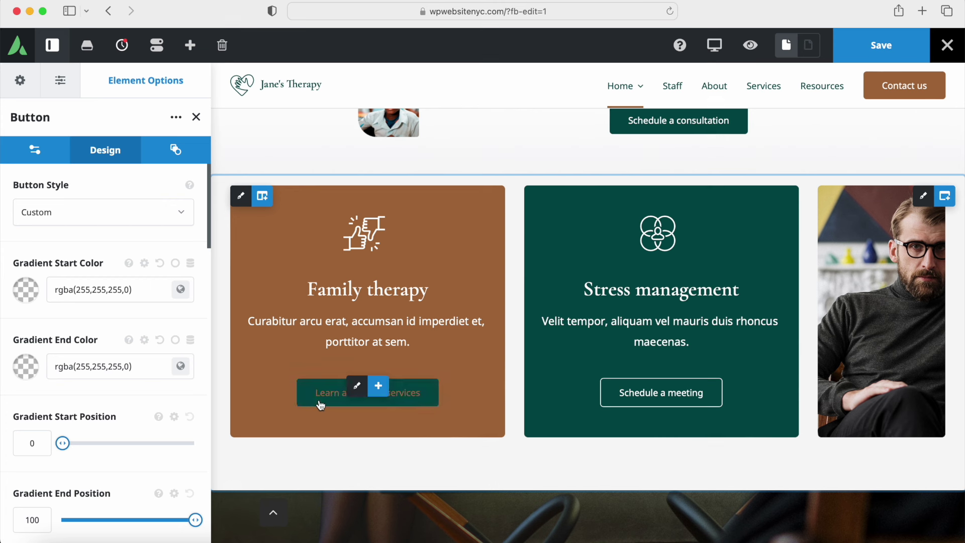
pyautogui.click(175, 263)
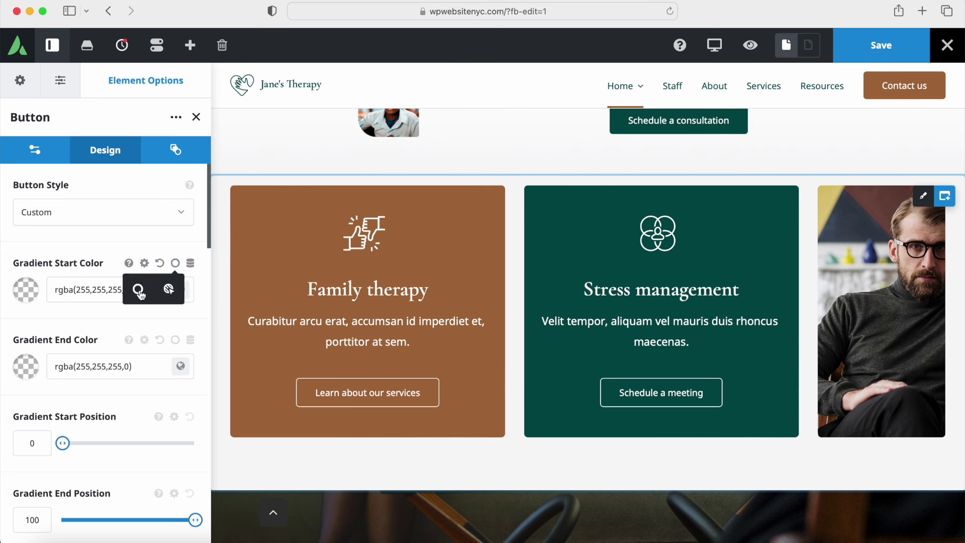
pyautogui.click(170, 290)
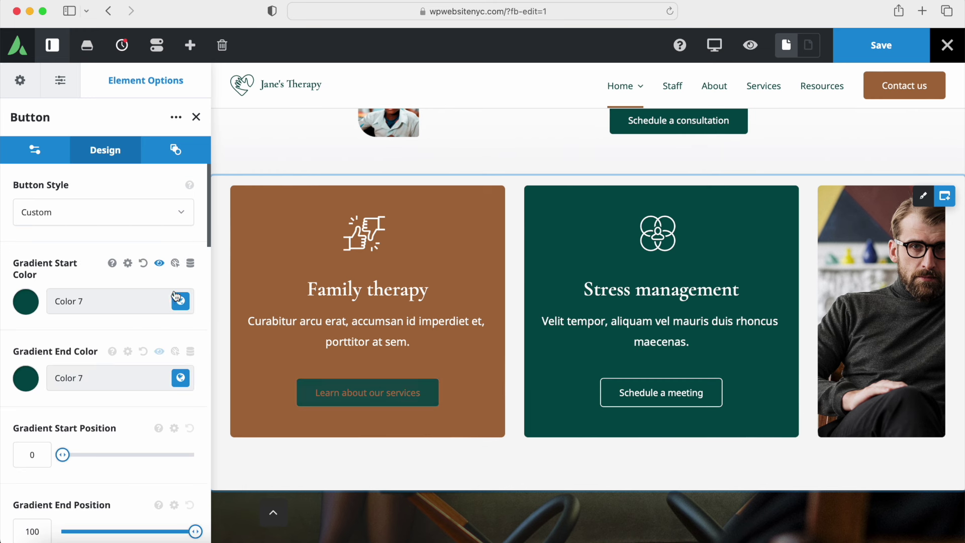
pyautogui.click(180, 301)
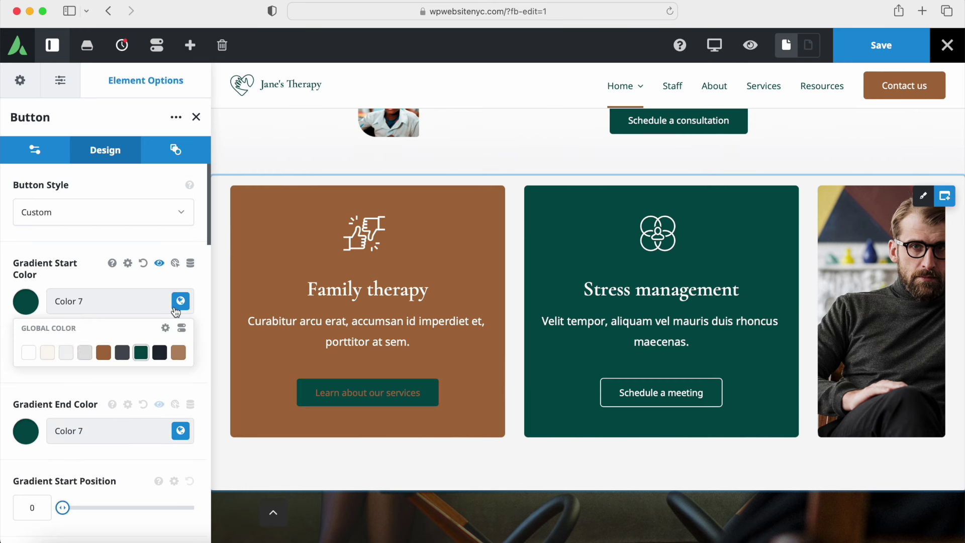
pyautogui.click(30, 356)
pyautogui.click(180, 431)
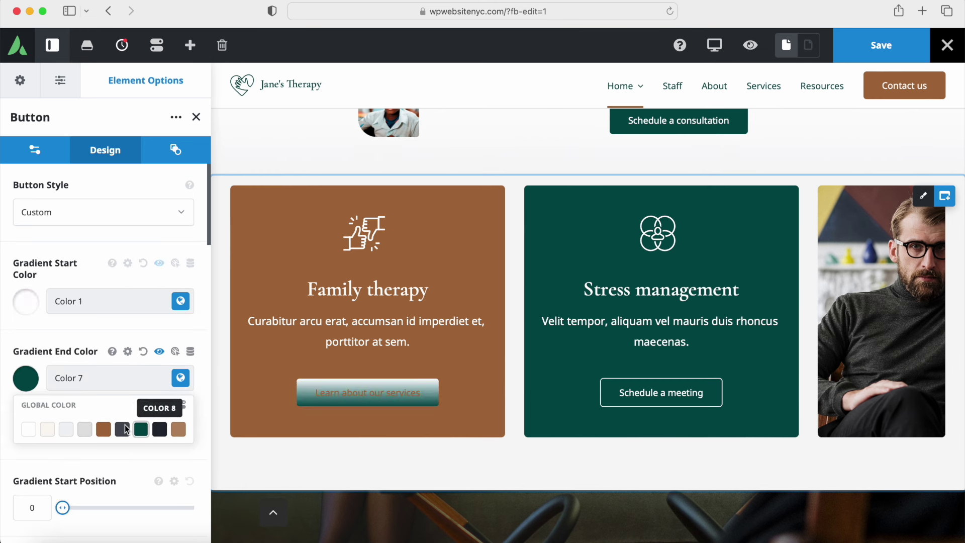
pyautogui.click(25, 431)
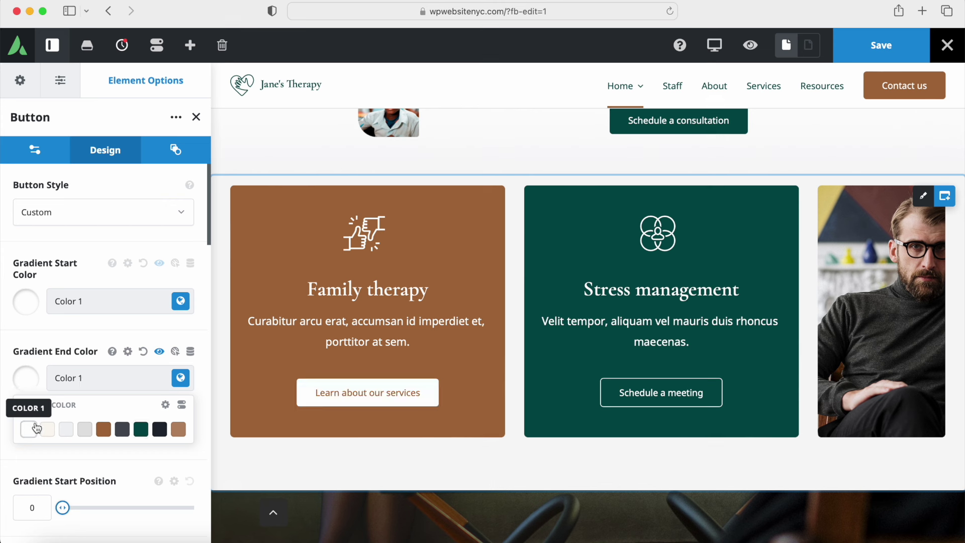
pyautogui.click(176, 356)
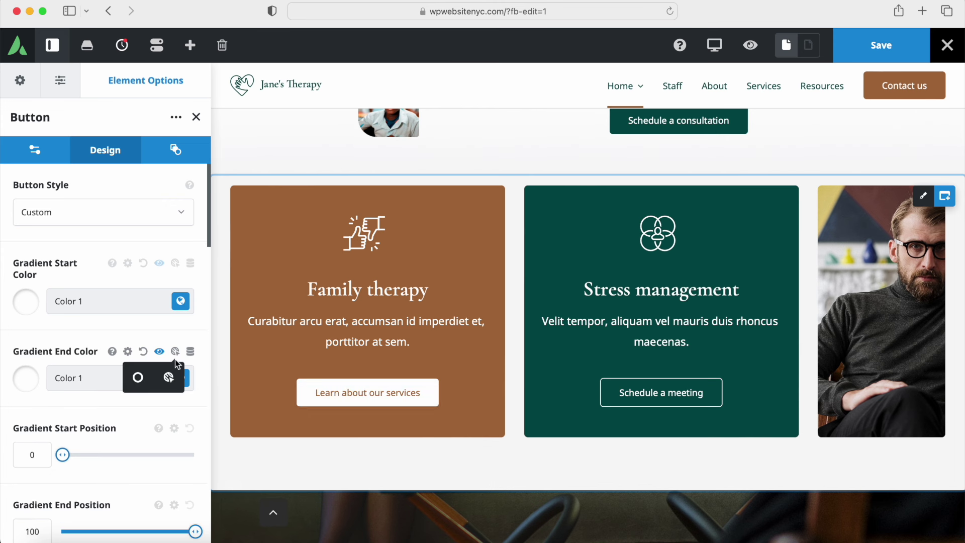
pyautogui.click(138, 377)
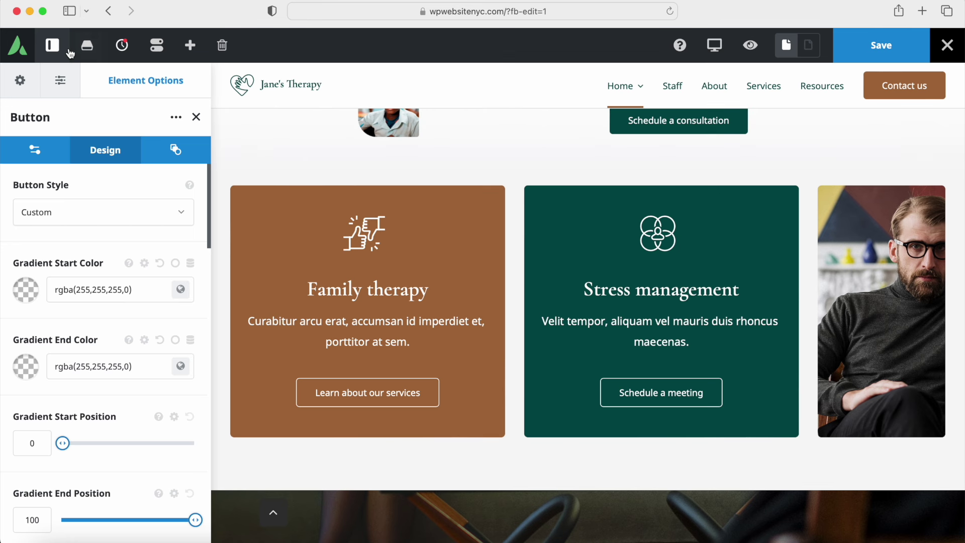
# Step: Preview the page full width, then close the Button settings to show the page structure
pyautogui.click(53, 45)
pyautogui.scroll(-4, 550, 313)
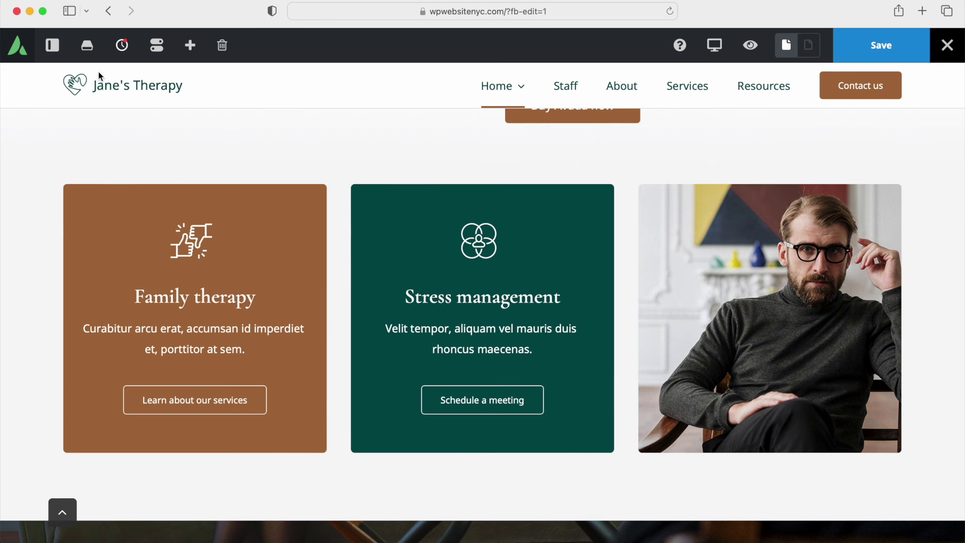
pyautogui.click(54, 51)
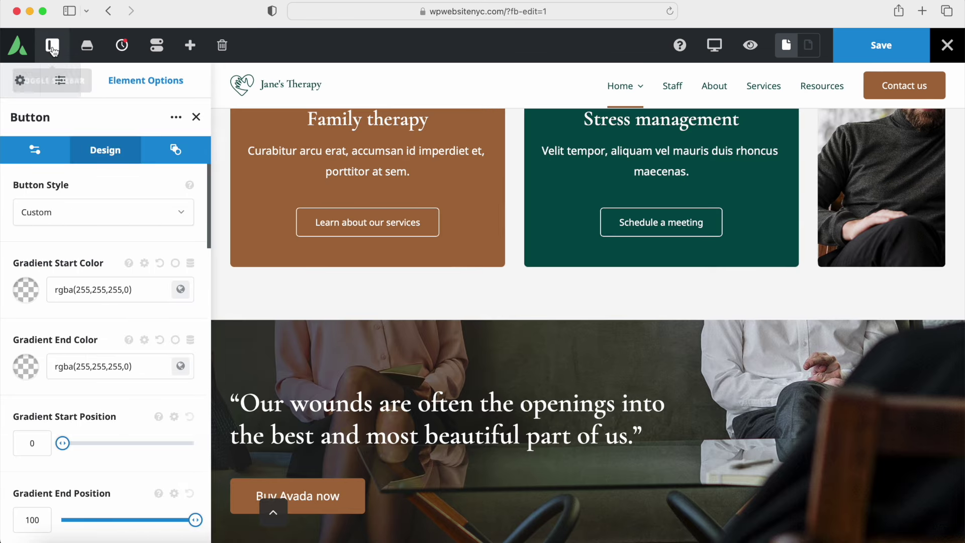
pyautogui.click(195, 119)
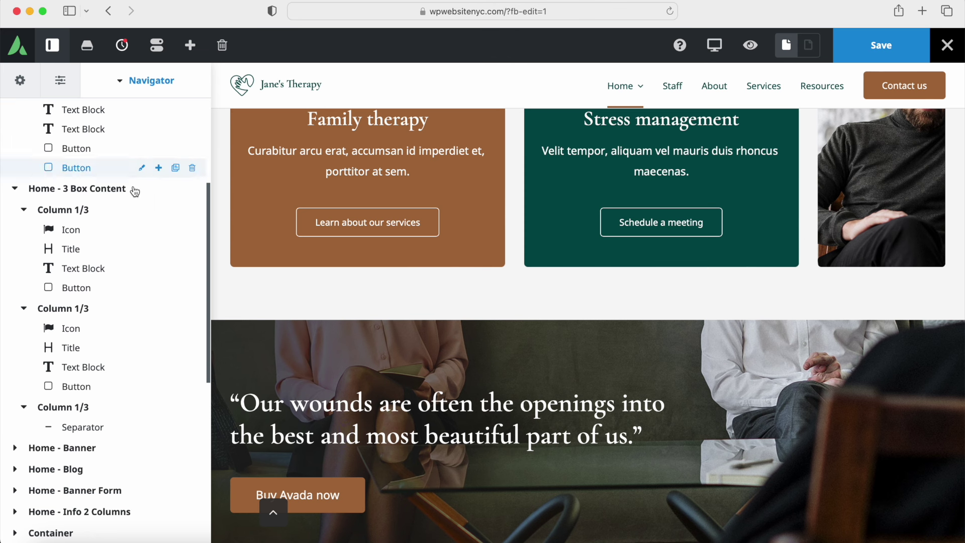
pyautogui.scroll(-3, 101, 332)
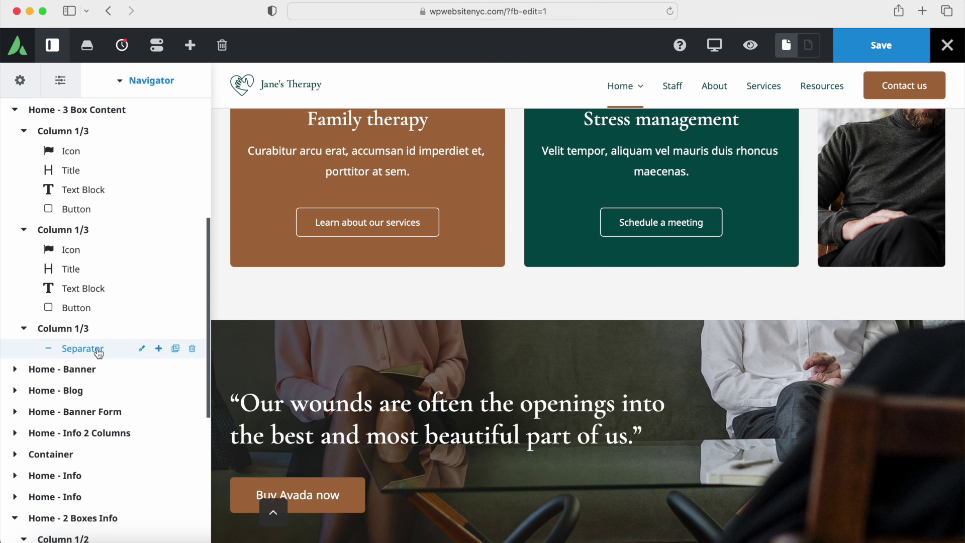
# Step: Inspect the third column's Separator design settings without changes
pyautogui.click(142, 348)
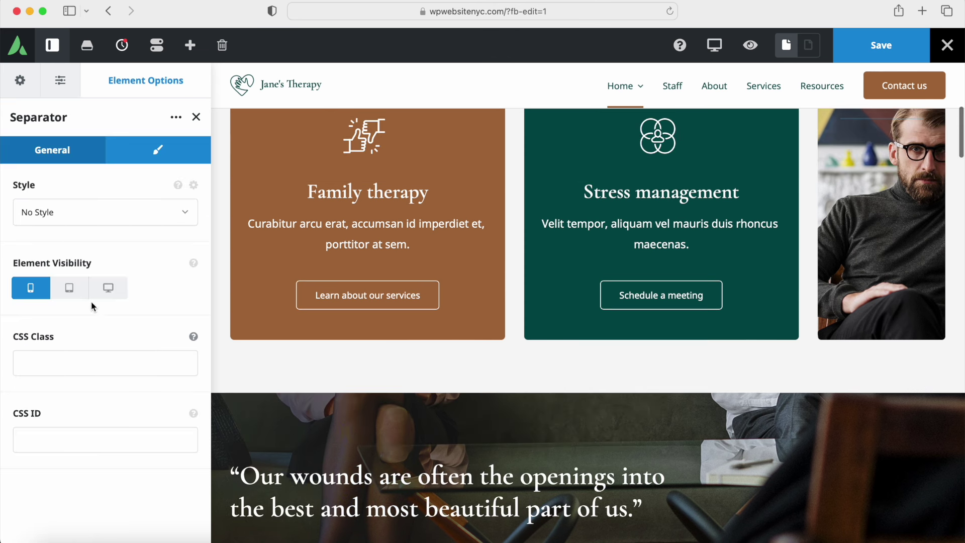
pyautogui.click(158, 150)
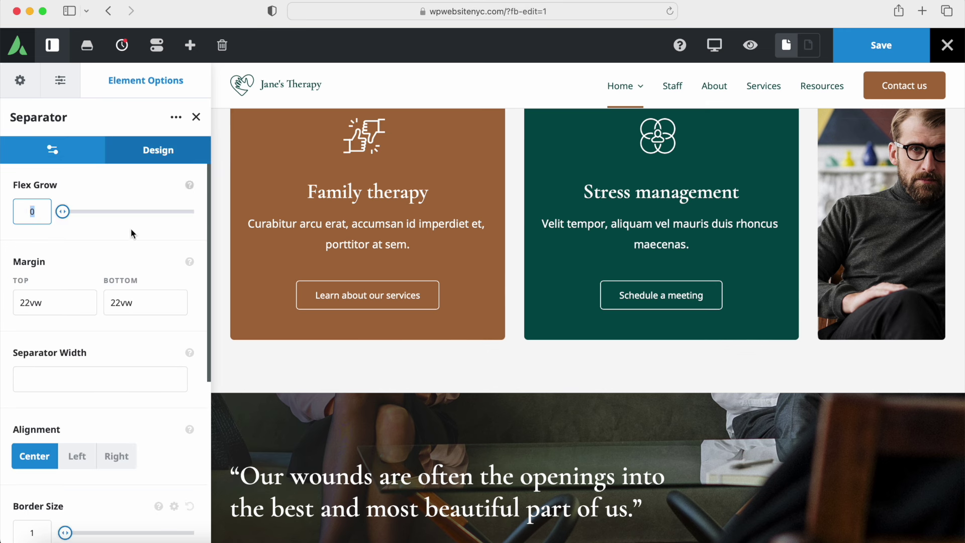
pyautogui.scroll(-6, 120, 287)
pyautogui.scroll(6, 121, 289)
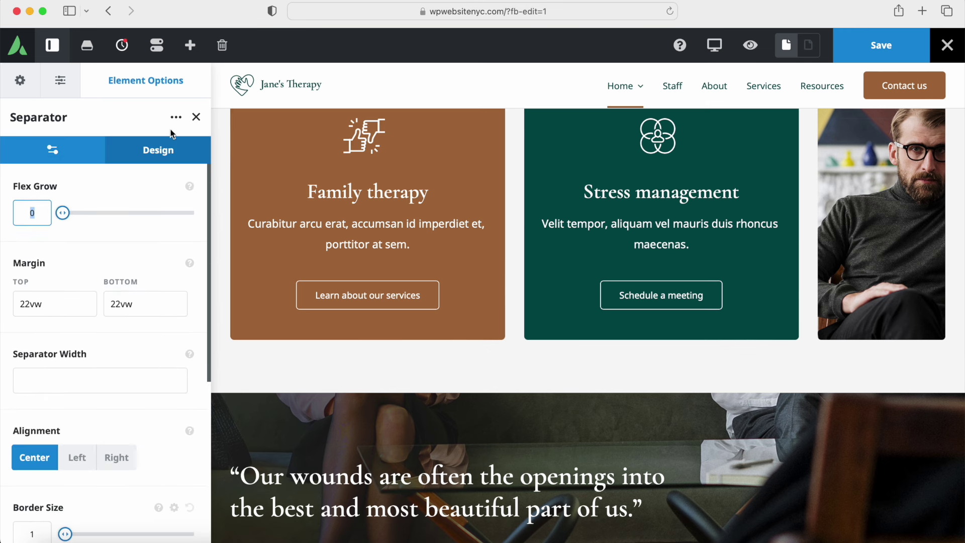
pyautogui.click(196, 117)
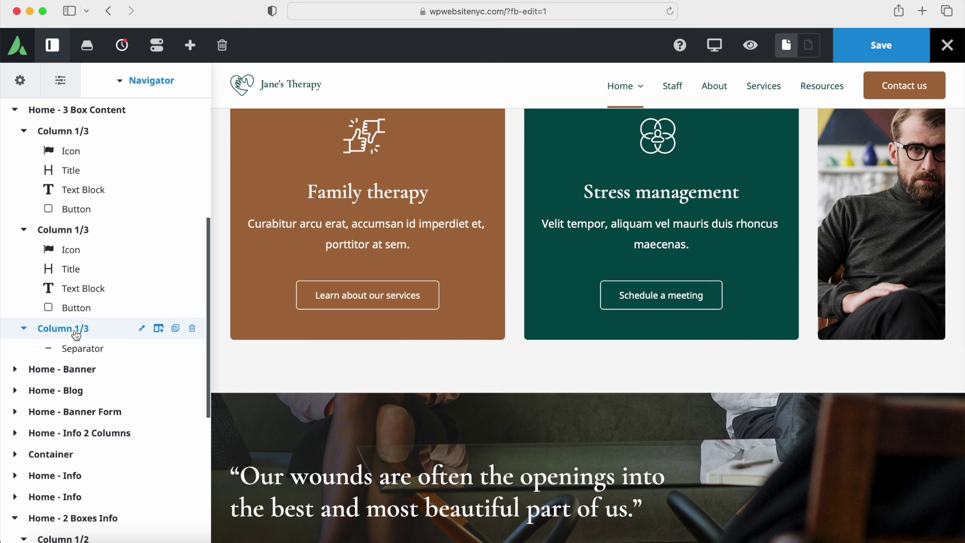
# Step: Check the portrait Column 1/3 background colour, gradient and image tabs, leaving the image unchanged
pyautogui.click(142, 330)
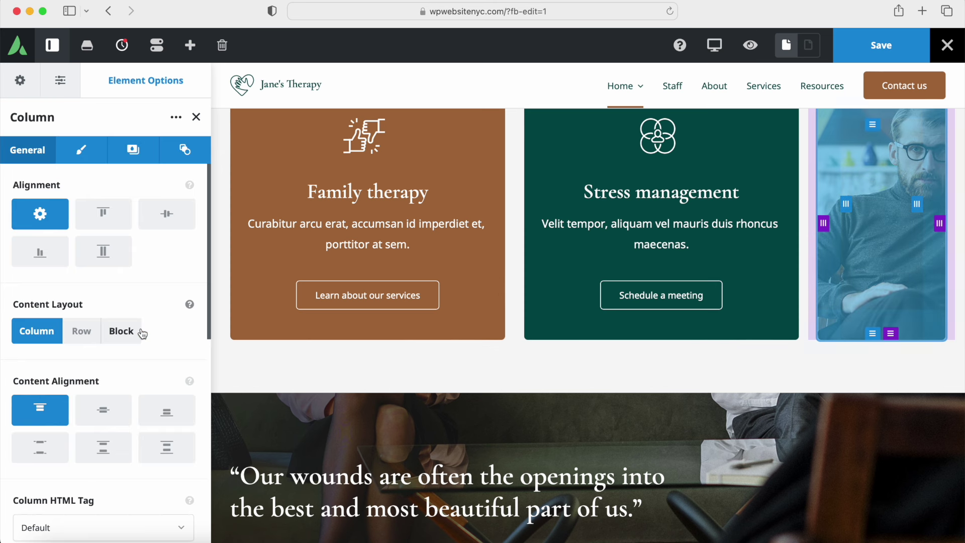
pyautogui.click(135, 156)
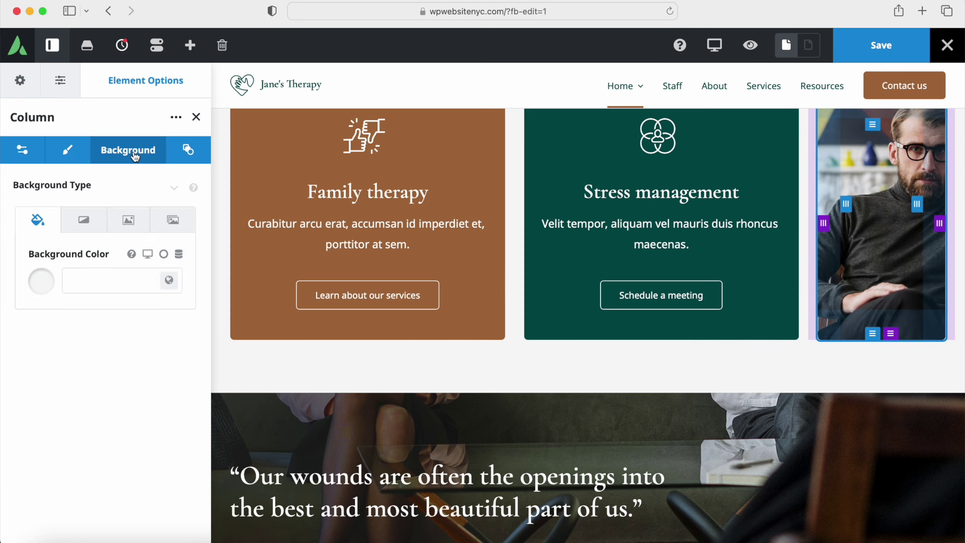
pyautogui.click(128, 221)
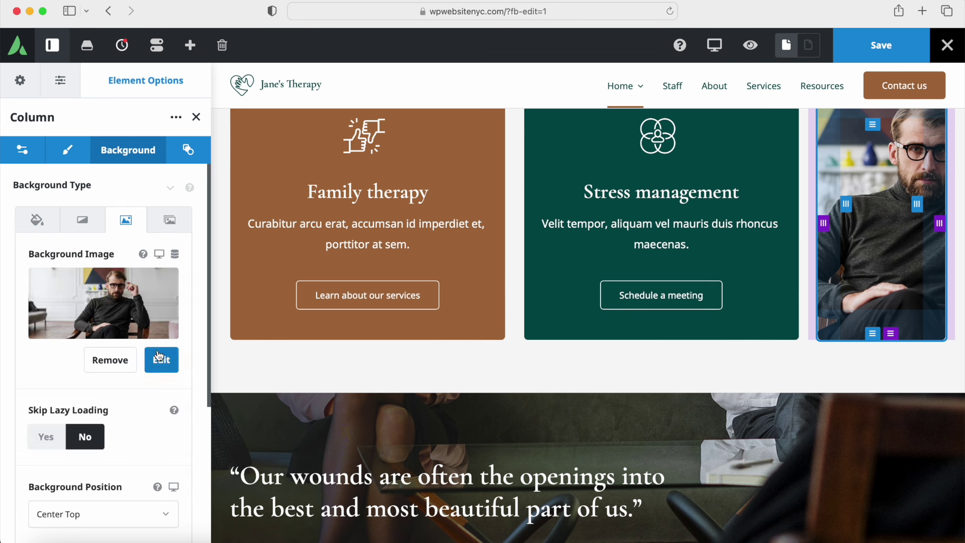
pyautogui.click(59, 223)
pyautogui.click(83, 220)
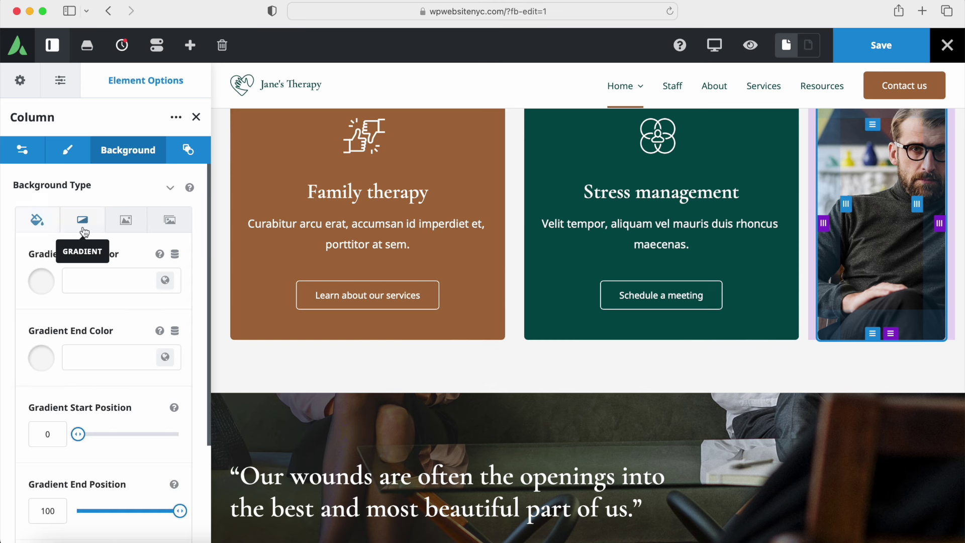
pyautogui.click(126, 221)
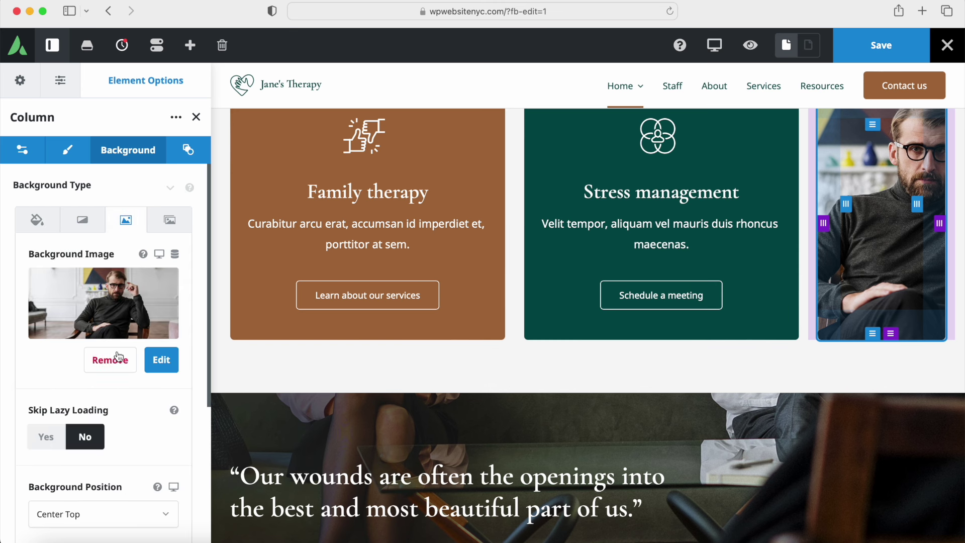
pyautogui.click(197, 117)
pyautogui.scroll(-5, 275, 265)
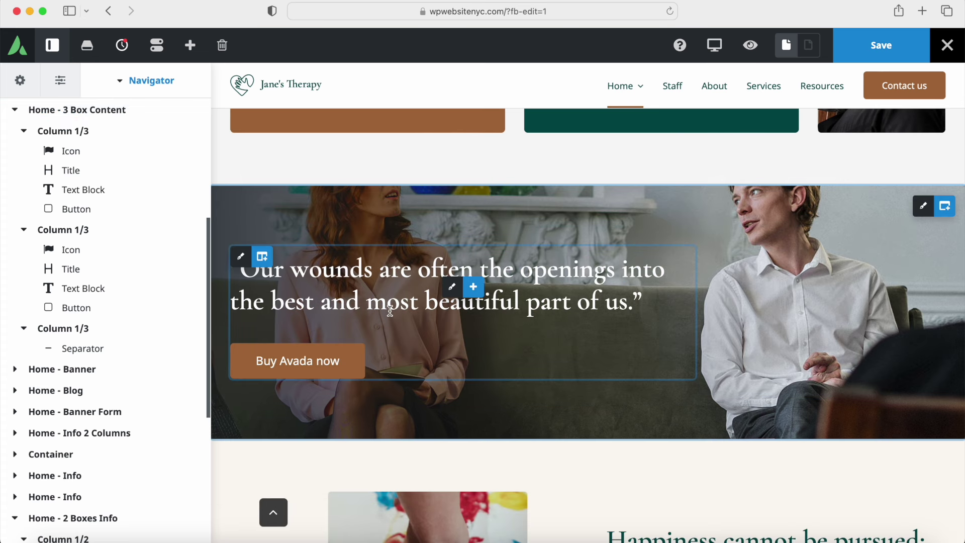
pyautogui.scroll(-3, 493, 211)
pyautogui.scroll(2, 494, 211)
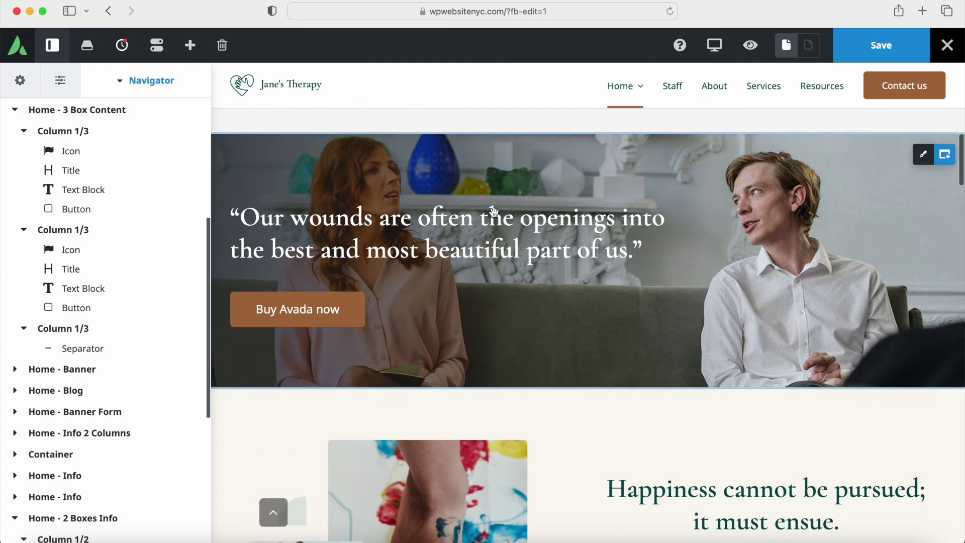
pyautogui.scroll(1, 494, 212)
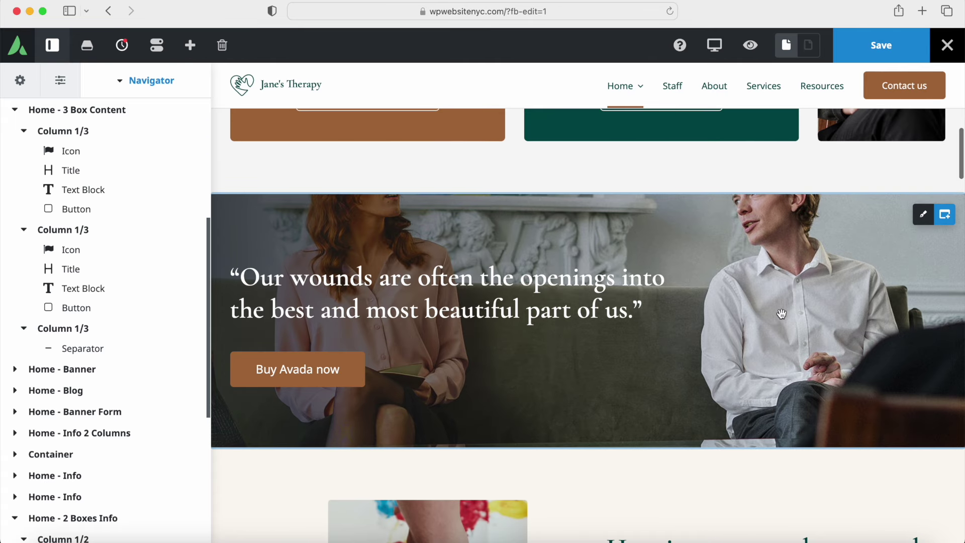
pyautogui.scroll(-4, 781, 313)
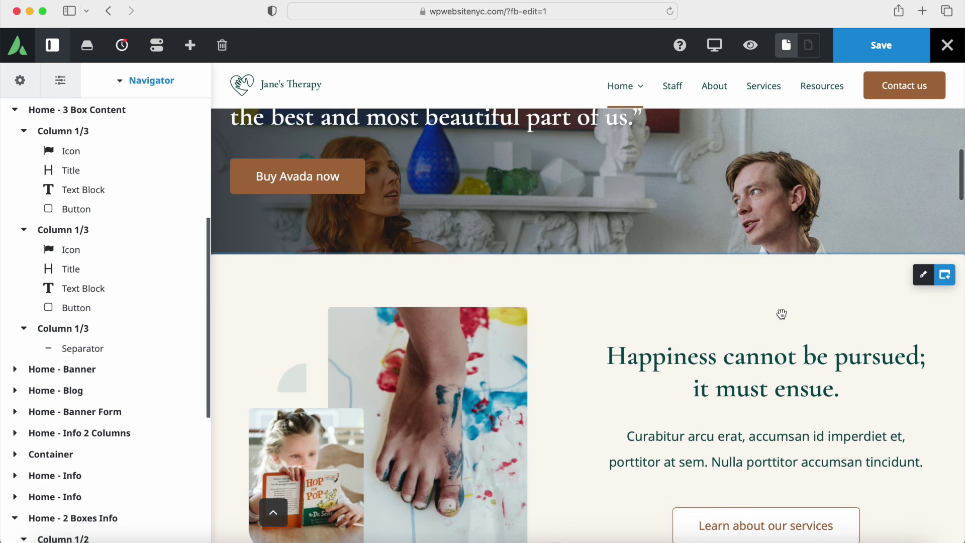
pyautogui.scroll(4, 736, 332)
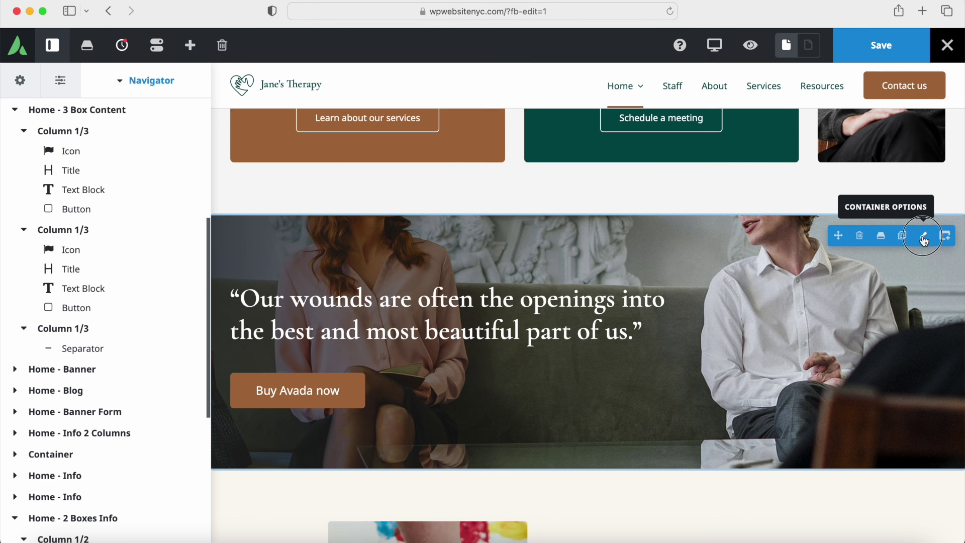
# Step: Review the Home - Banner container's background image and its Background Parallax choices
pyautogui.click(924, 237)
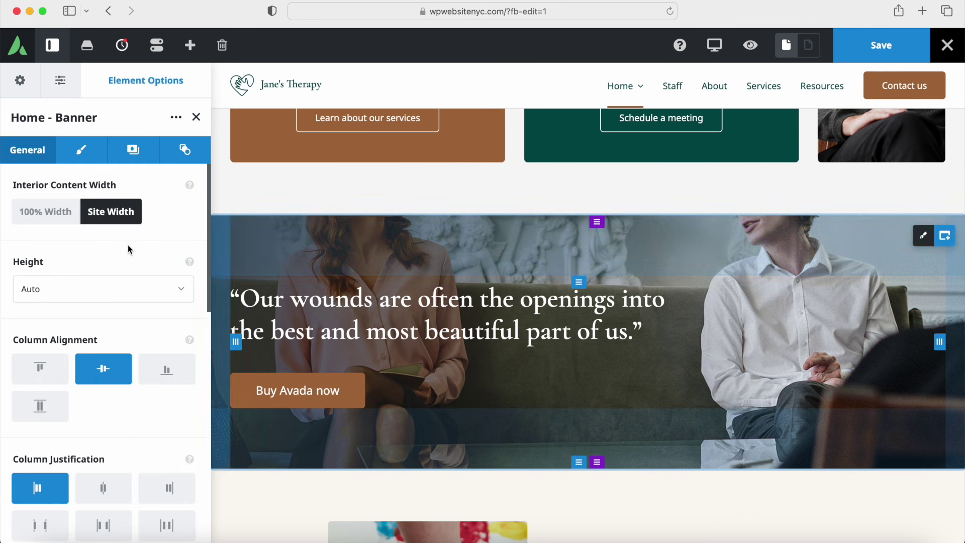
pyautogui.click(135, 150)
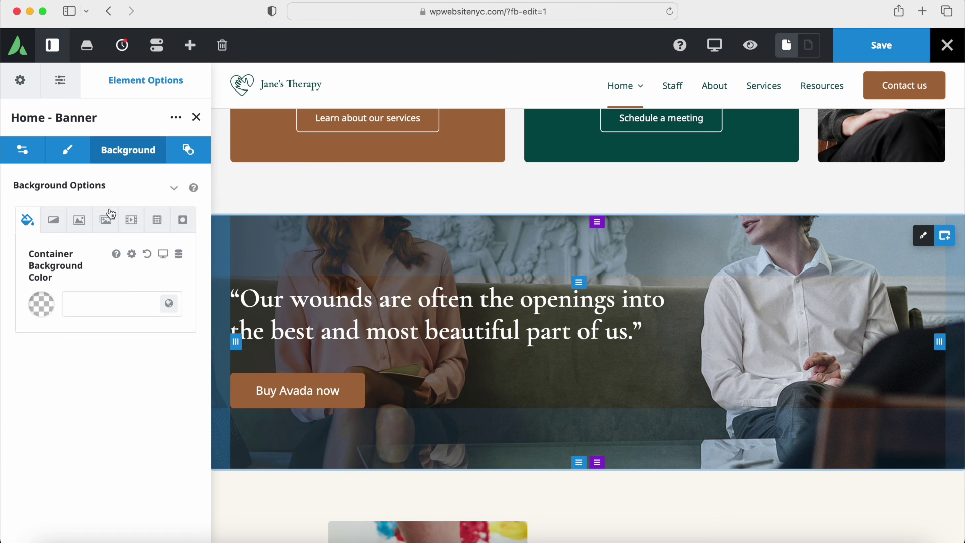
pyautogui.click(82, 226)
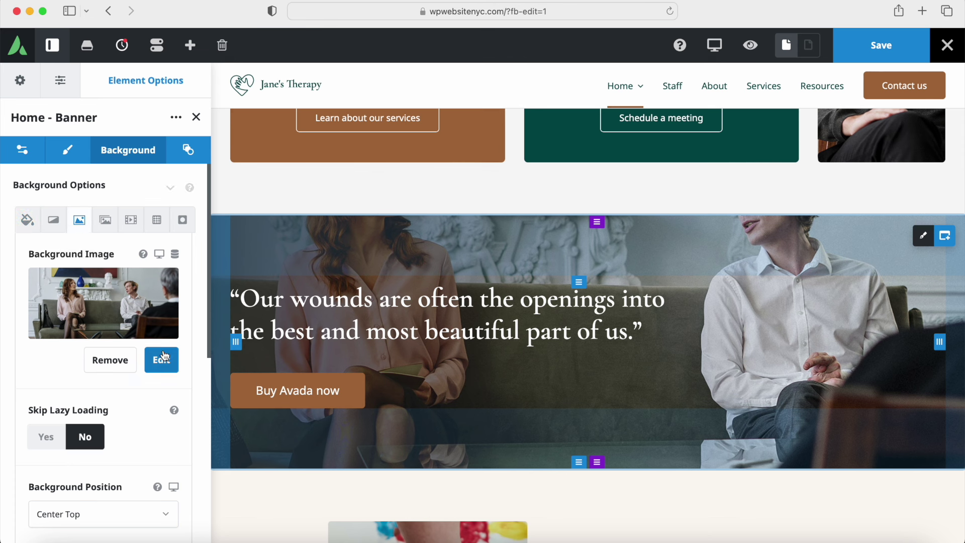
pyautogui.scroll(-4, 53, 341)
pyautogui.scroll(-2, 53, 340)
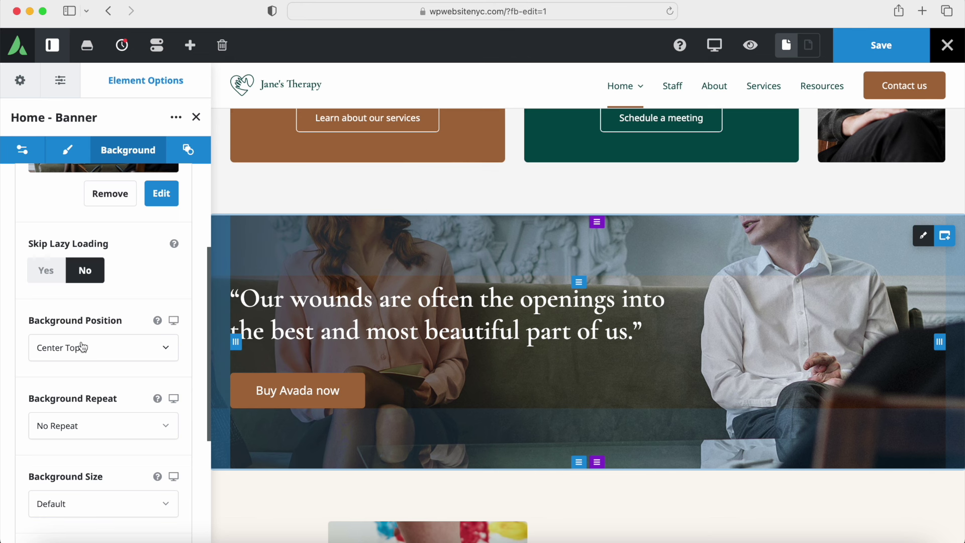
pyautogui.scroll(-7, 83, 347)
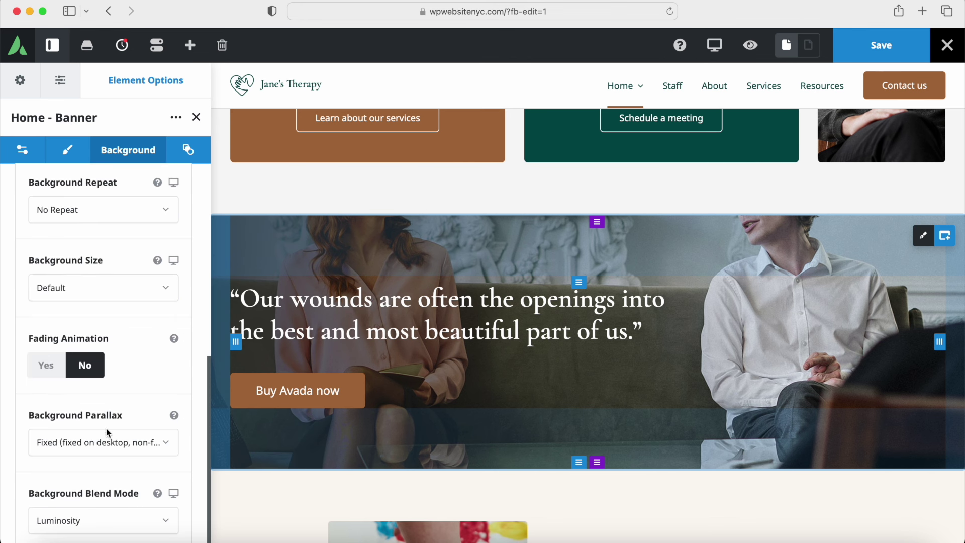
pyautogui.click(93, 447)
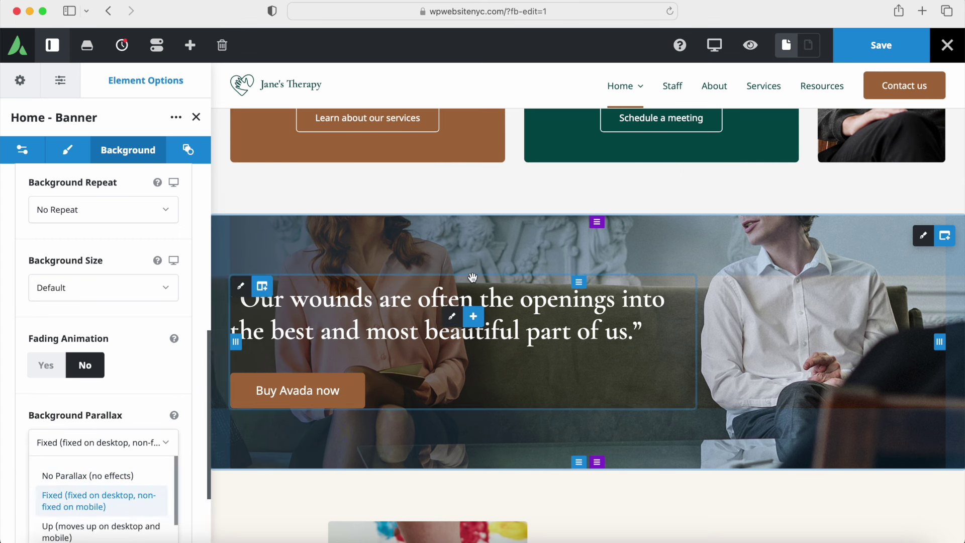
# Step: Preview the page at mobile width, then return to the desktop preview
pyautogui.click(716, 45)
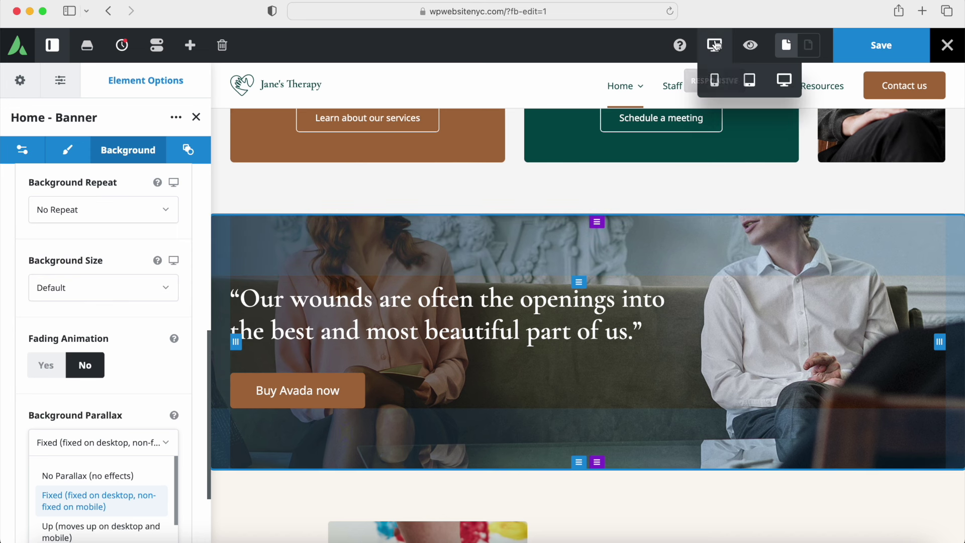
pyautogui.click(716, 80)
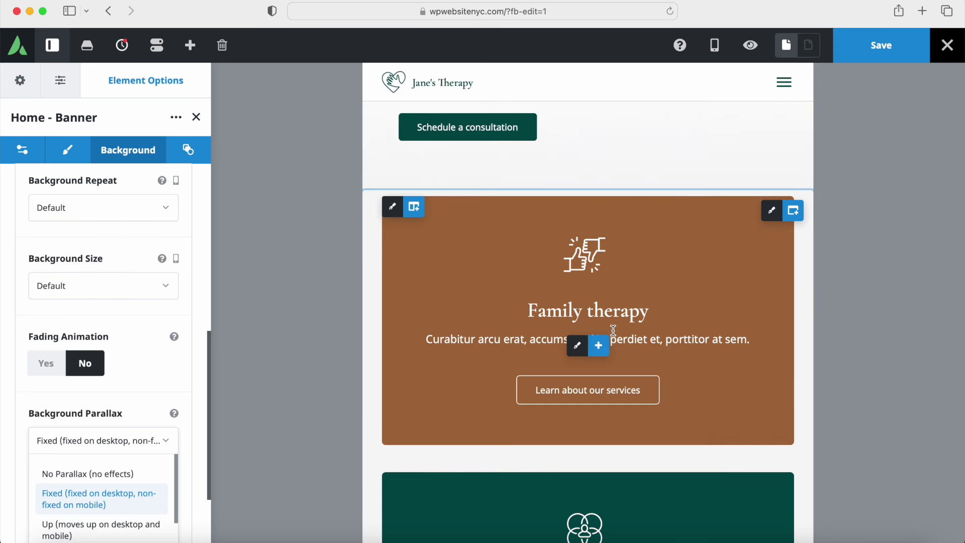
pyautogui.scroll(10, 612, 330)
pyautogui.scroll(-5, 614, 331)
pyautogui.scroll(-15, 614, 330)
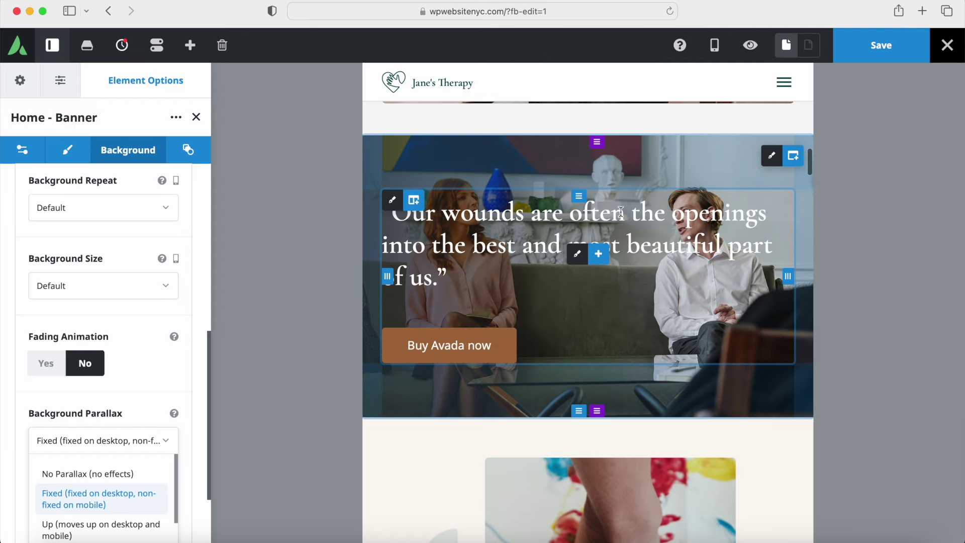
pyautogui.scroll(-4, 620, 216)
pyautogui.scroll(5, 620, 217)
pyautogui.scroll(1, 620, 218)
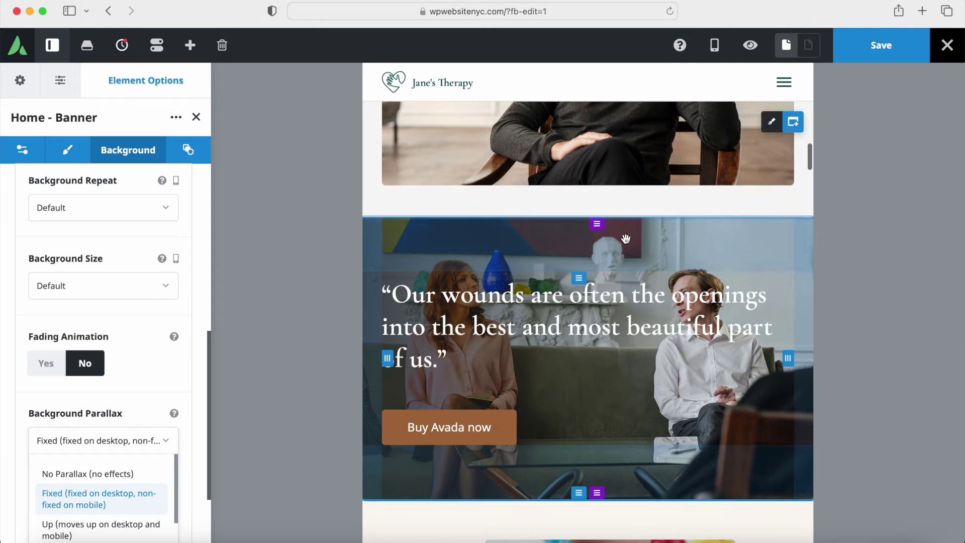
pyautogui.moveTo(718, 53)
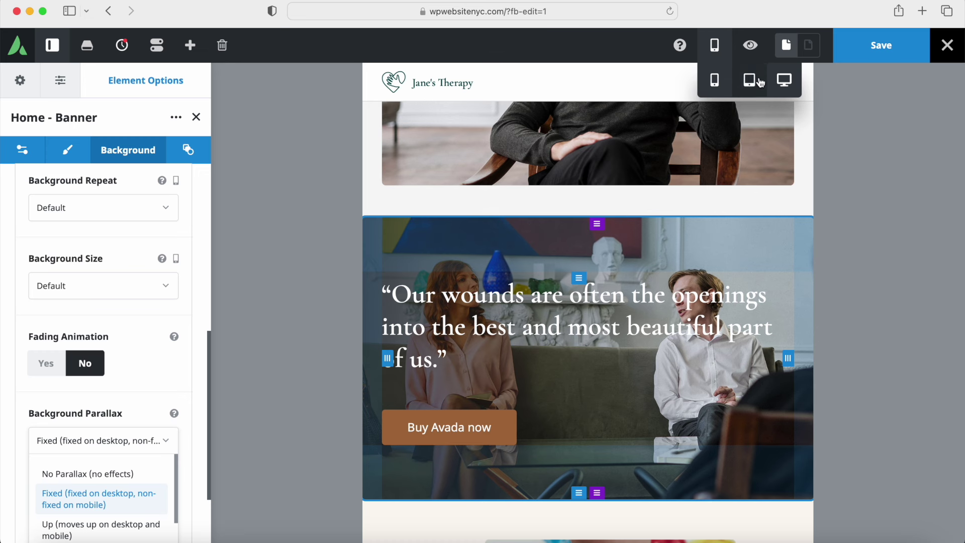
pyautogui.click(785, 80)
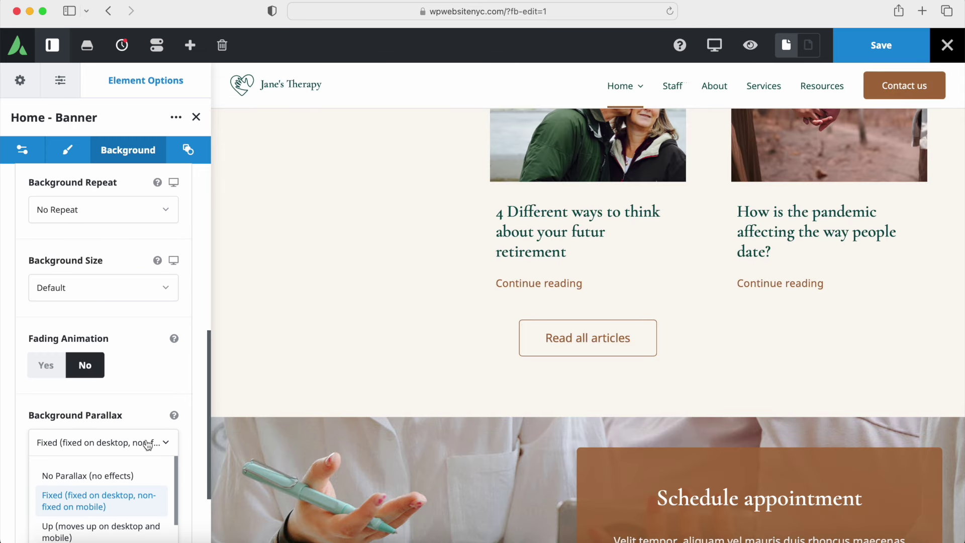
# Step: Keep the banner's Background Parallax on Fixed (fixed on desktop, non-fixed on mobile)
pyautogui.click(119, 502)
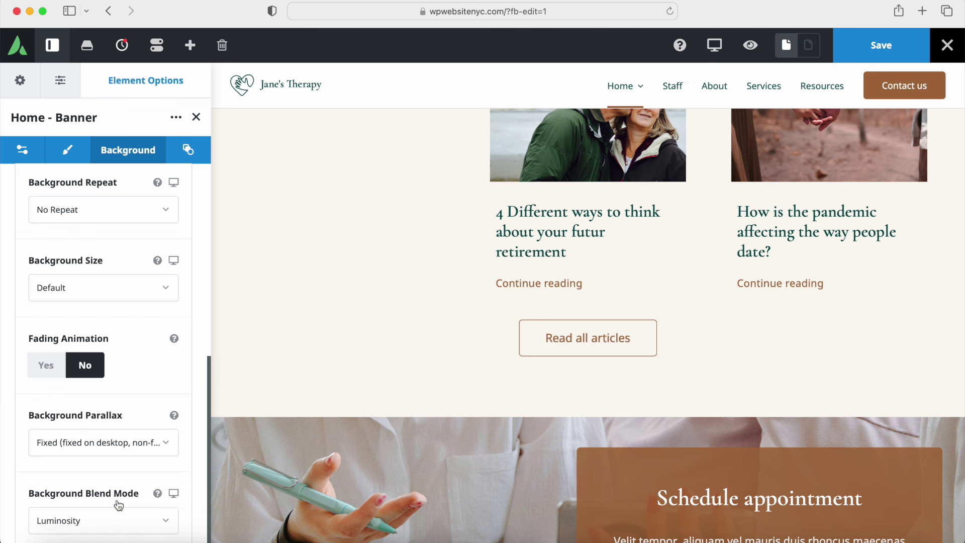
pyautogui.click(89, 446)
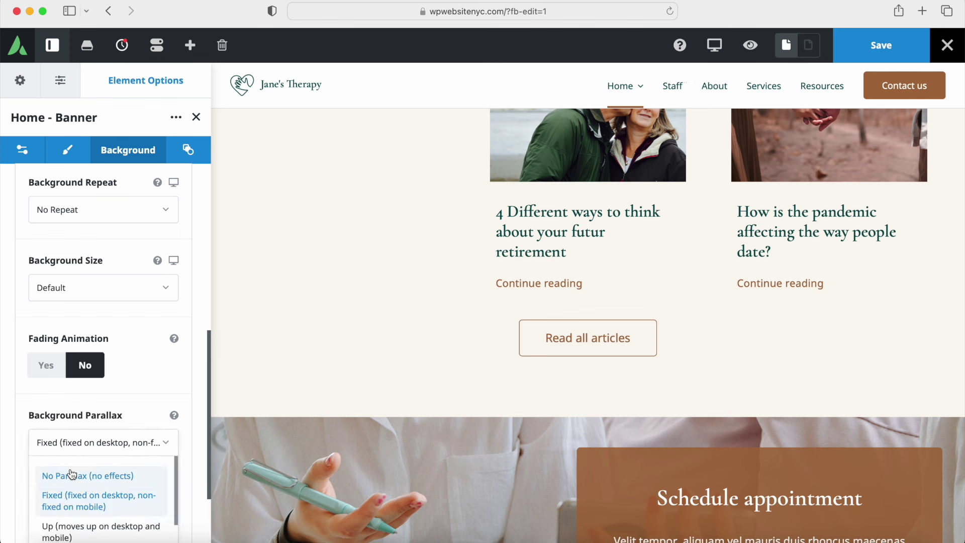
pyautogui.click(81, 505)
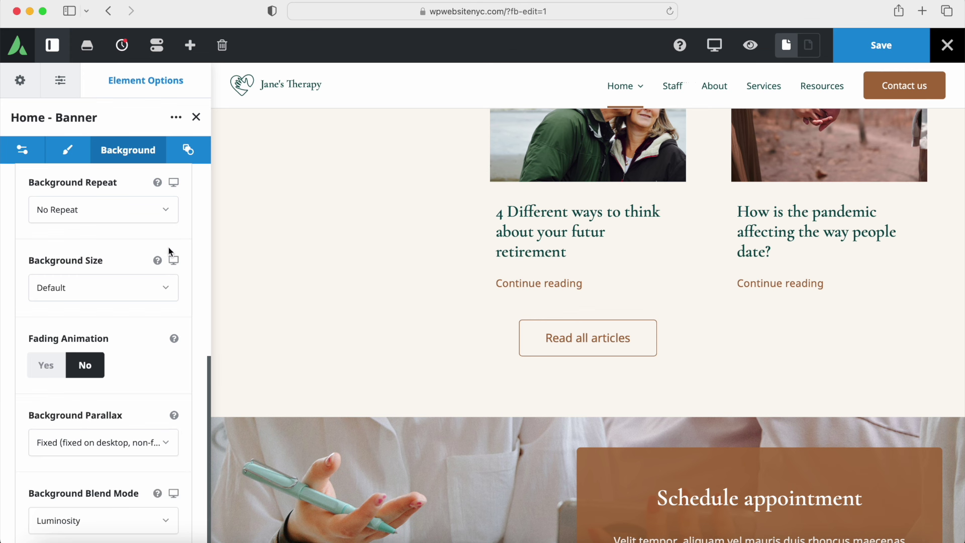
# Step: Close the Home - Banner options
pyautogui.click(197, 119)
pyautogui.scroll(10, 312, 255)
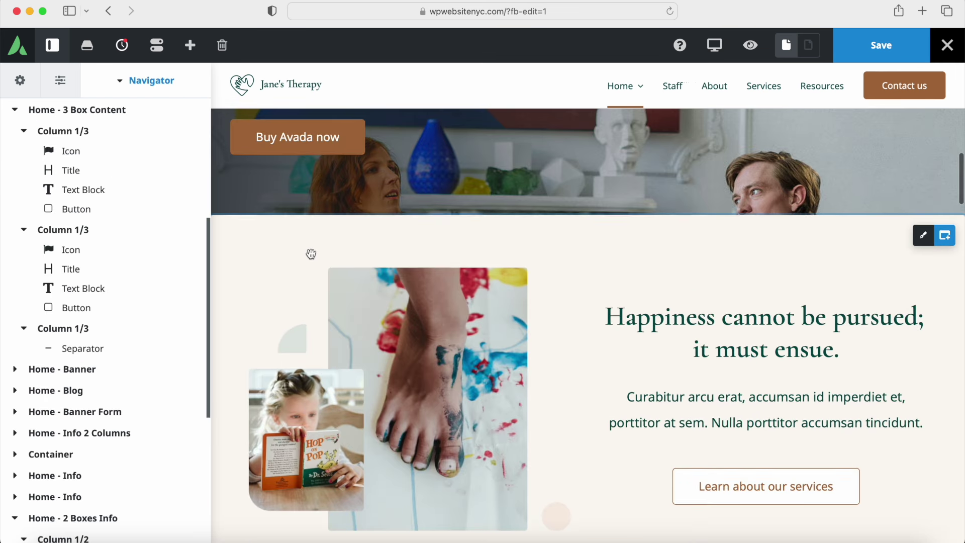
pyautogui.scroll(6, 321, 241)
pyautogui.scroll(-7, 400, 297)
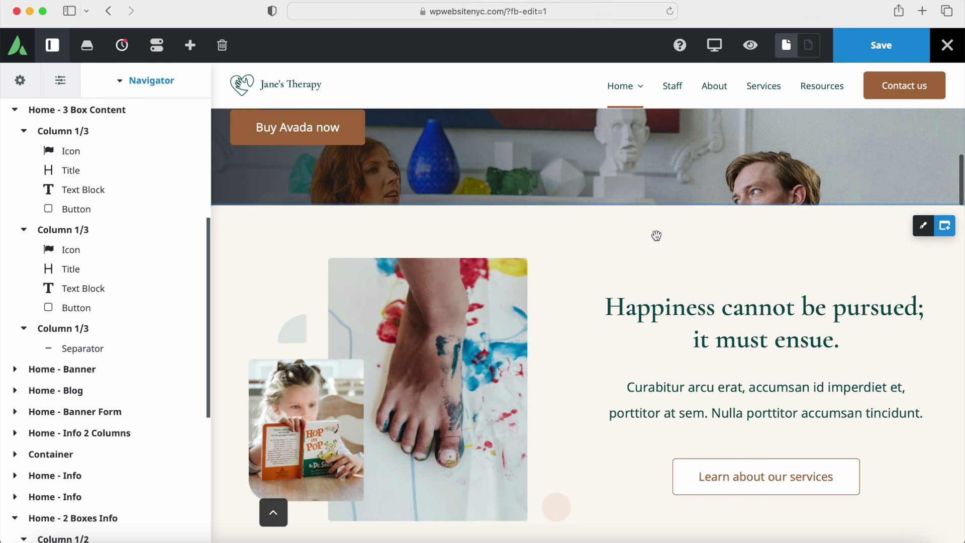
# Step: Try brown Color 5 as the Home - Blog background, restore cream Color 2, and close
pyautogui.click(925, 229)
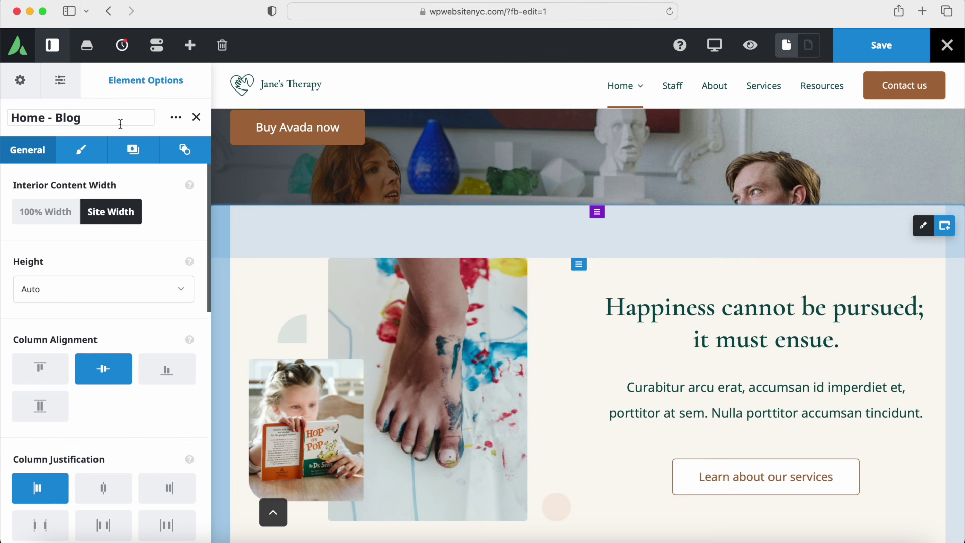
pyautogui.click(133, 151)
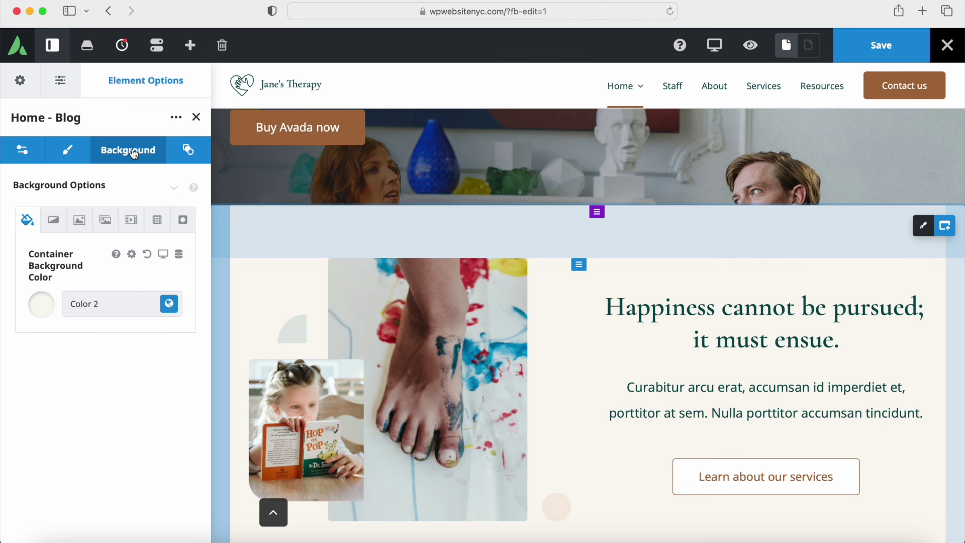
pyautogui.click(79, 220)
pyautogui.click(27, 220)
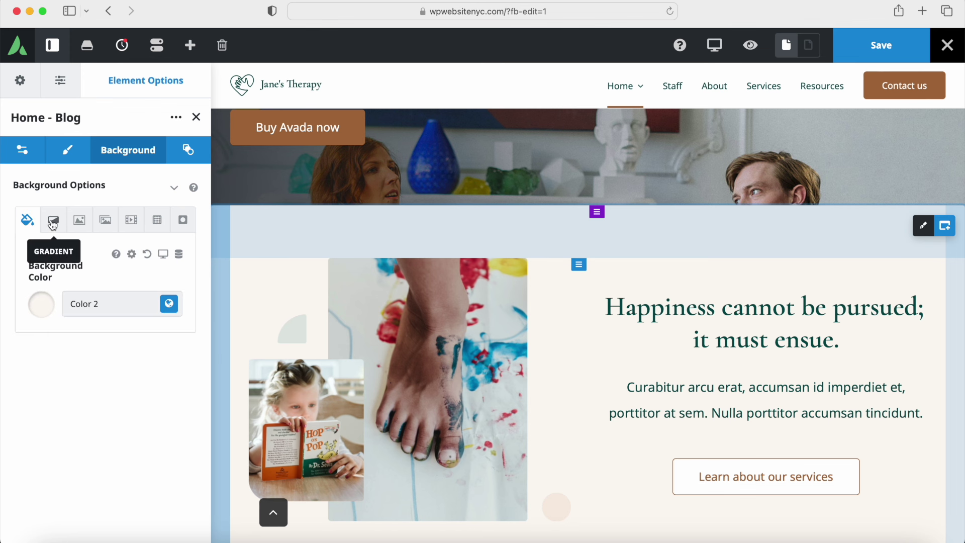
pyautogui.click(169, 303)
pyautogui.click(119, 355)
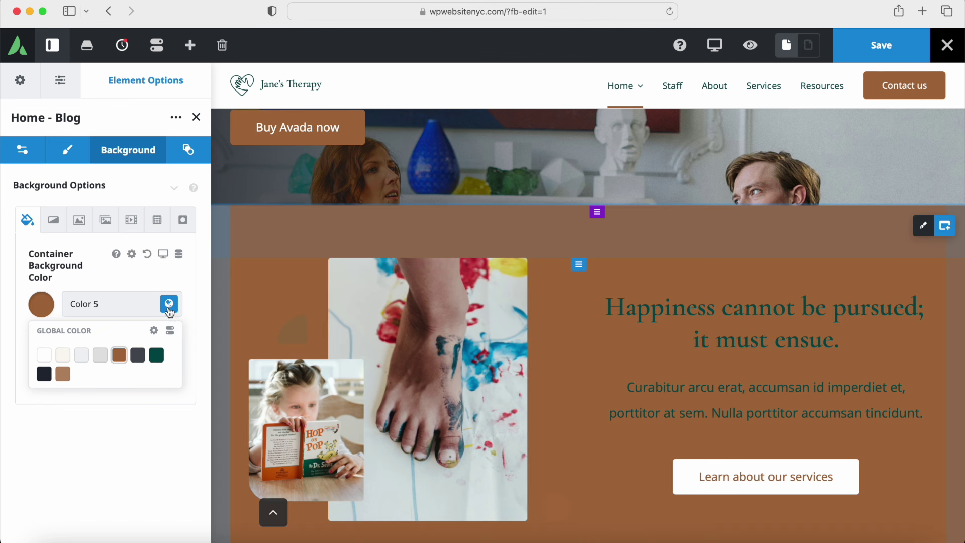
pyautogui.click(113, 337)
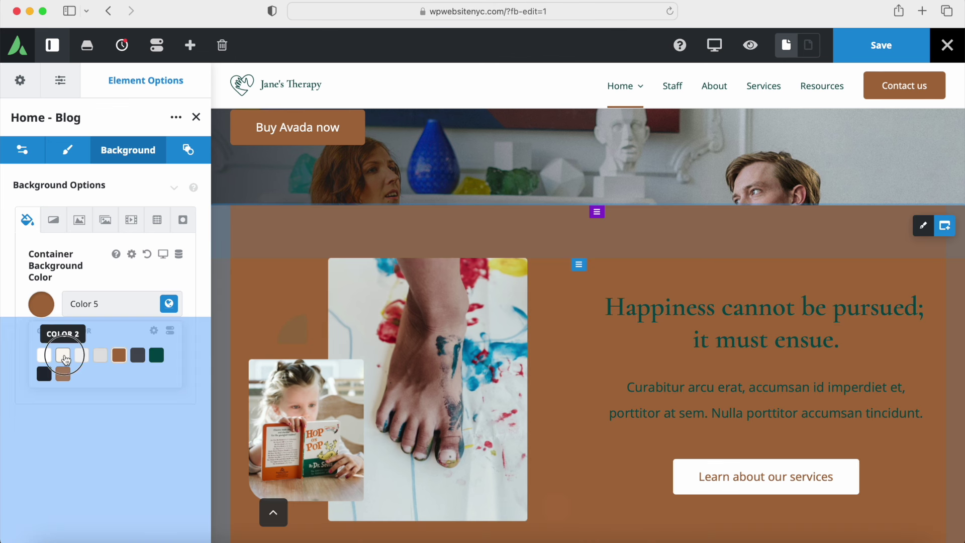
pyautogui.click(64, 357)
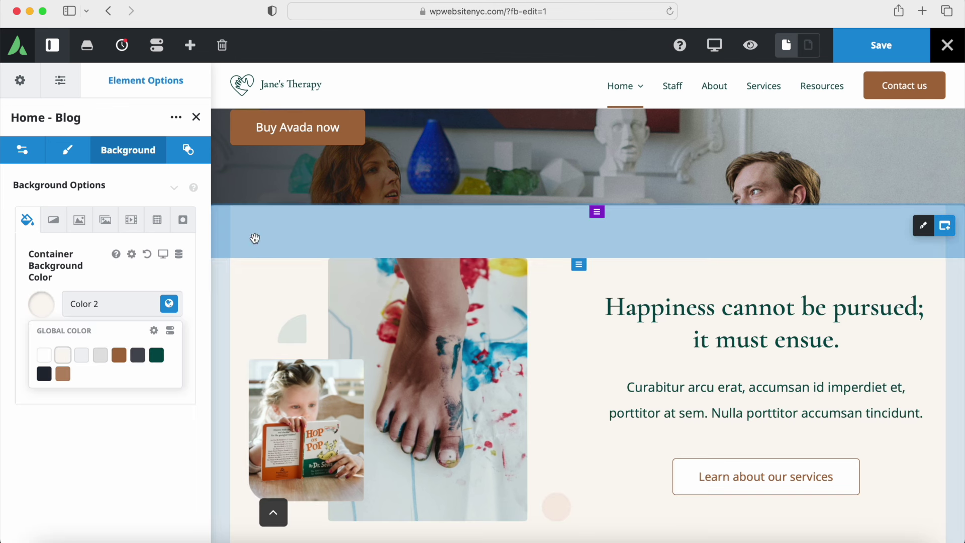
pyautogui.click(195, 121)
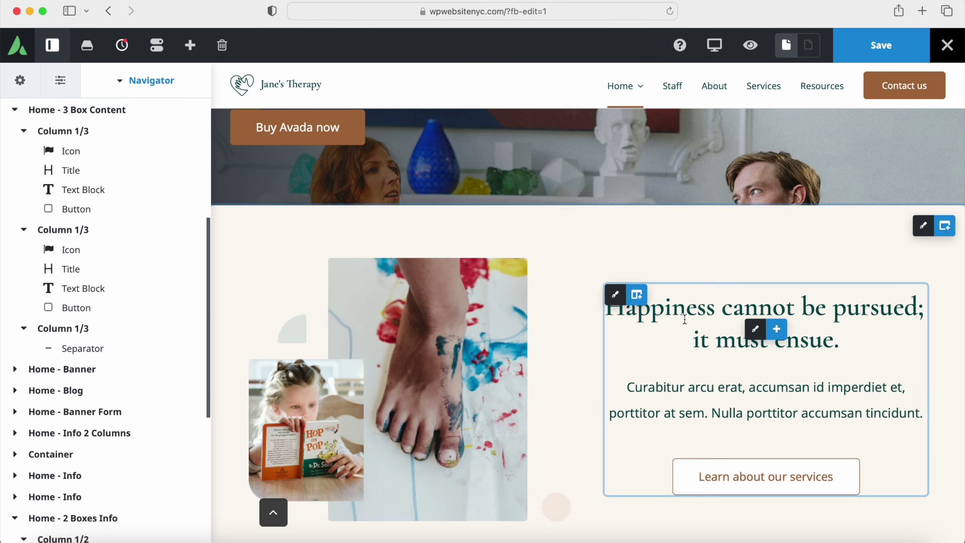
# Step: Open the Schedule appointment form's Avada Form options and launch Edit Form for the Appointment form
pyautogui.scroll(-8, 715, 401)
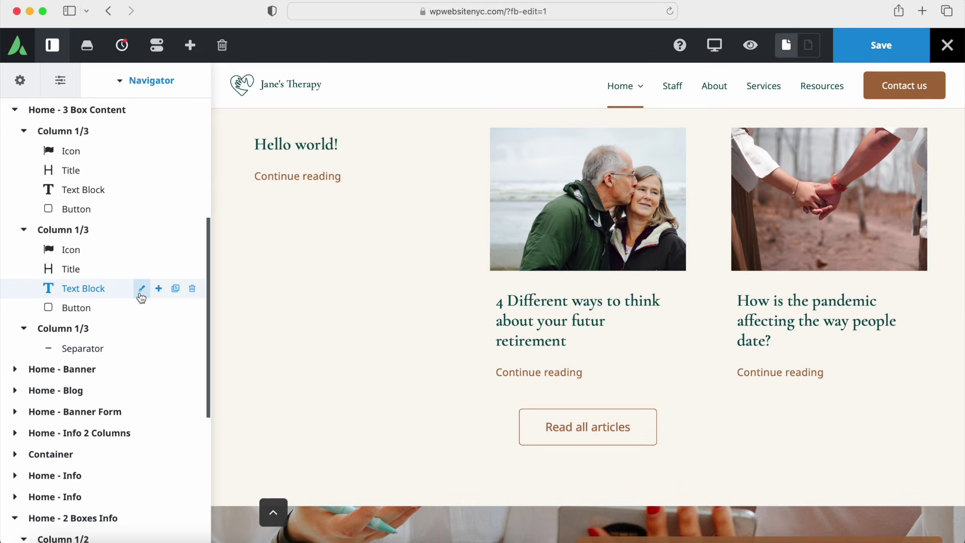
pyautogui.scroll(-5, 141, 296)
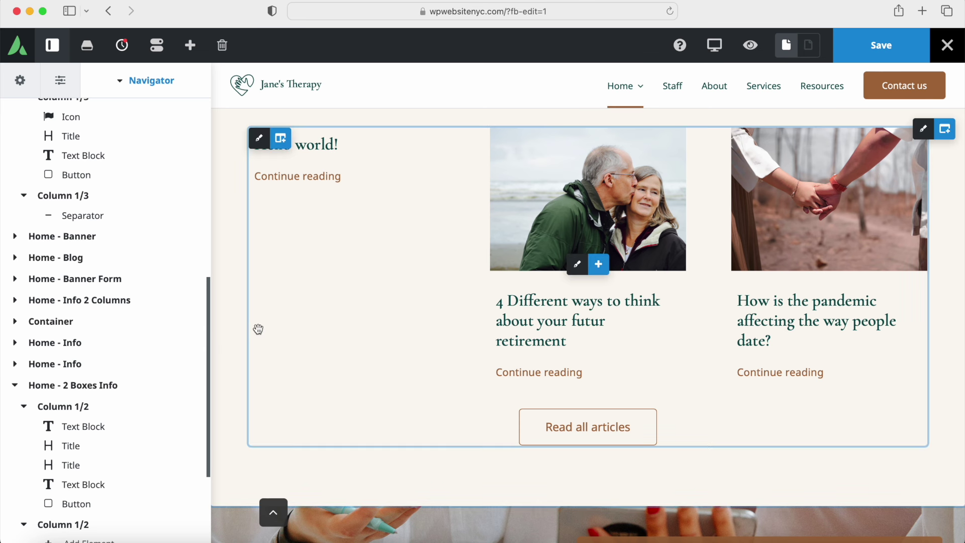
pyautogui.scroll(-6, 347, 300)
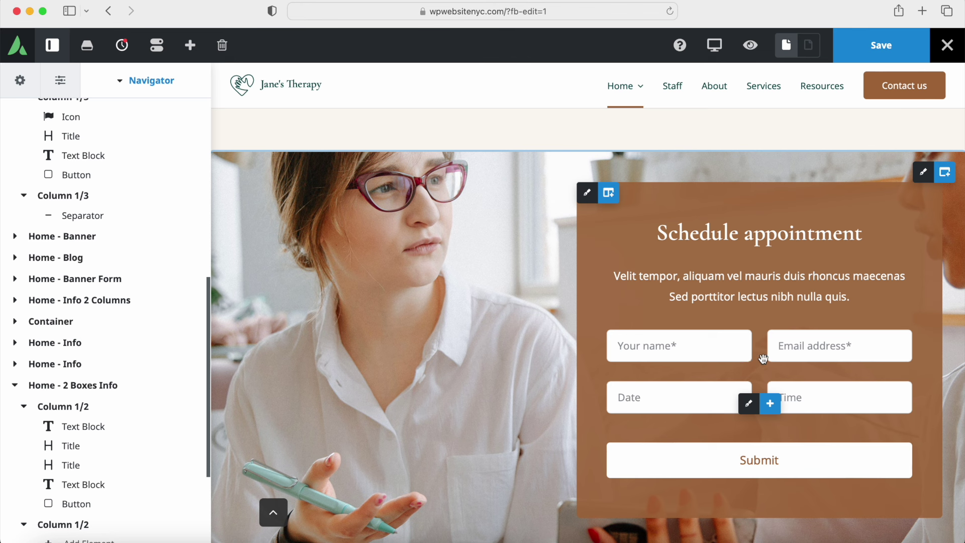
pyautogui.moveTo(749, 405)
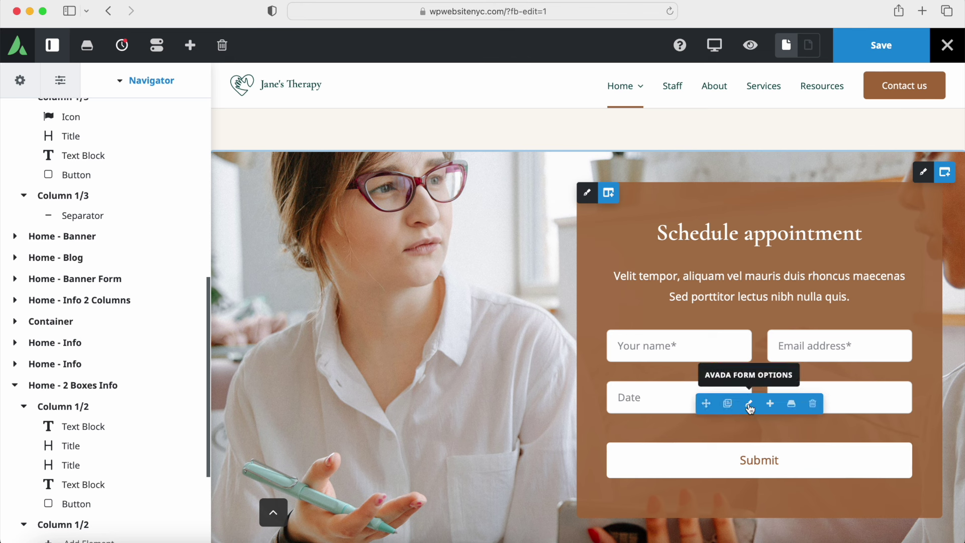
pyautogui.click(749, 405)
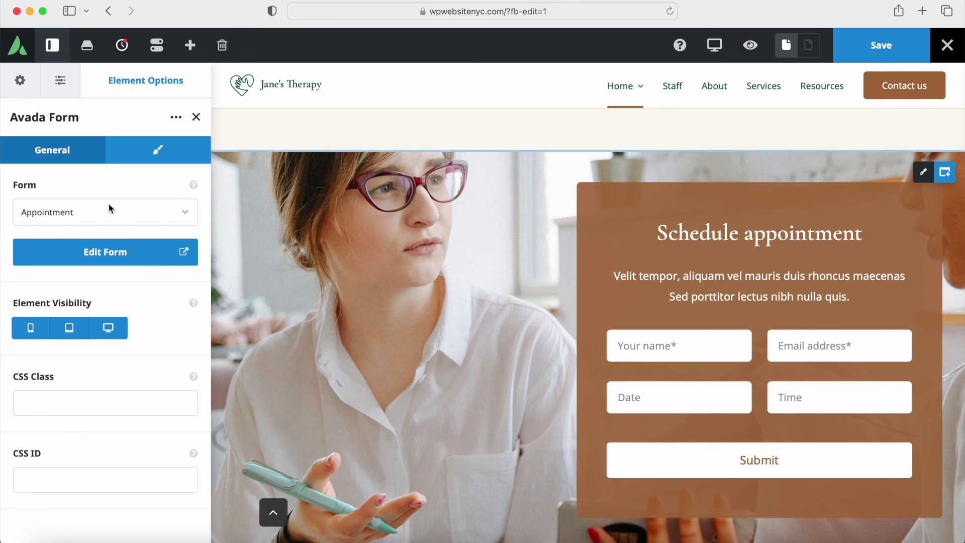
pyautogui.click(110, 259)
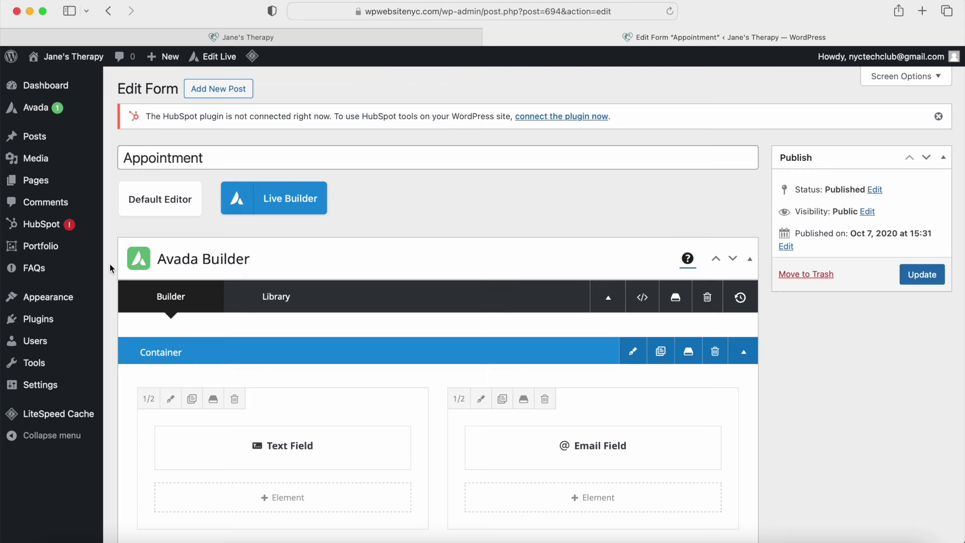
# Step: Add a form notification with the recipient e-mail address and label 'ap f'
pyautogui.scroll(-5, 172, 159)
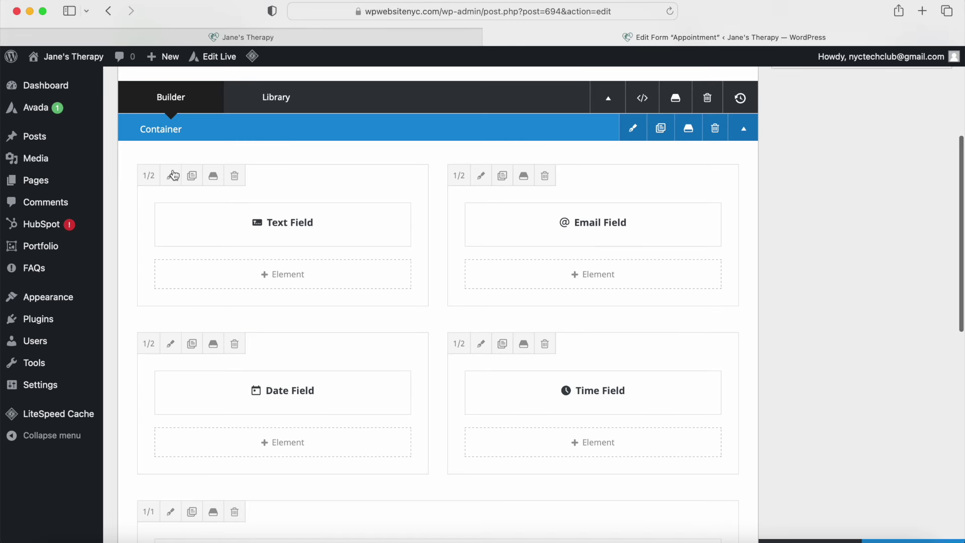
pyautogui.scroll(-8, 462, 267)
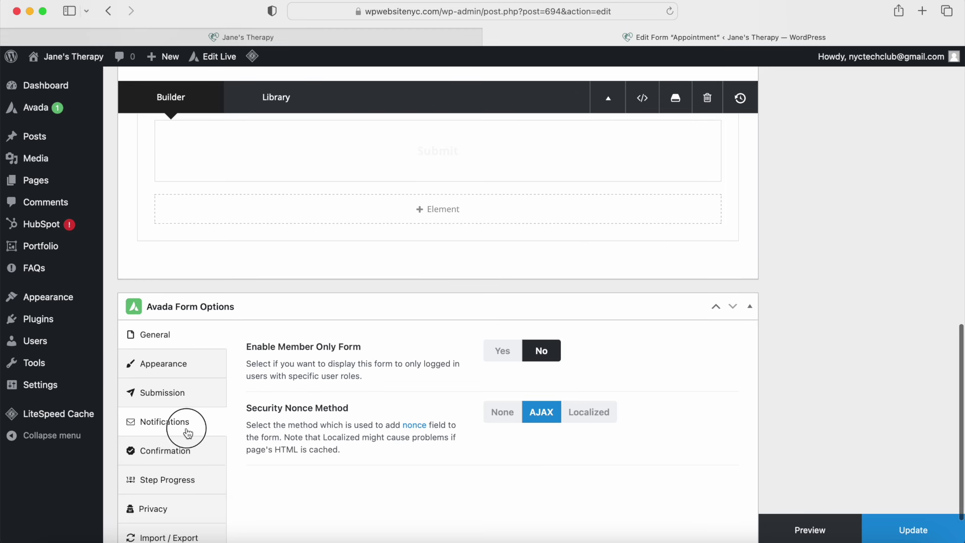
pyautogui.click(186, 422)
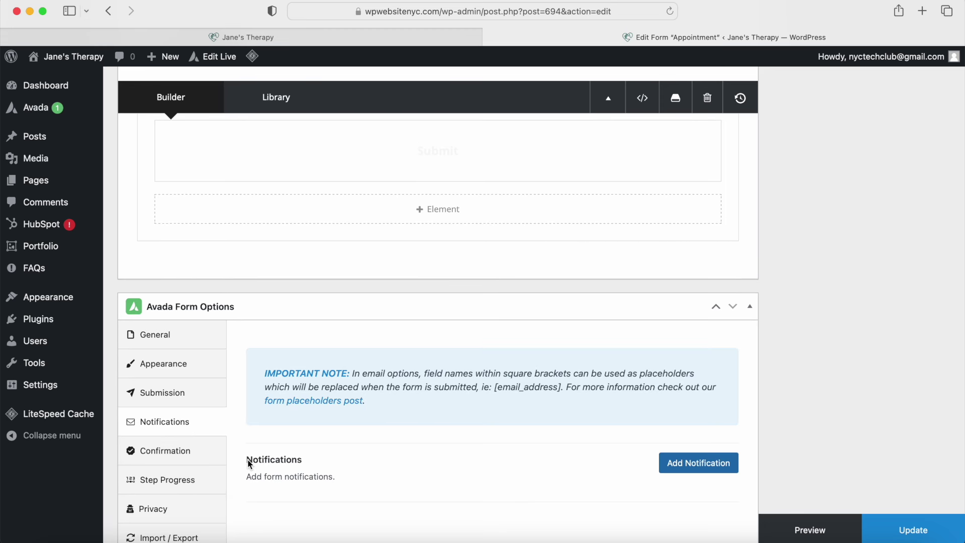
pyautogui.moveTo(249, 463); pyautogui.dragTo(314, 463)
pyautogui.click(692, 468)
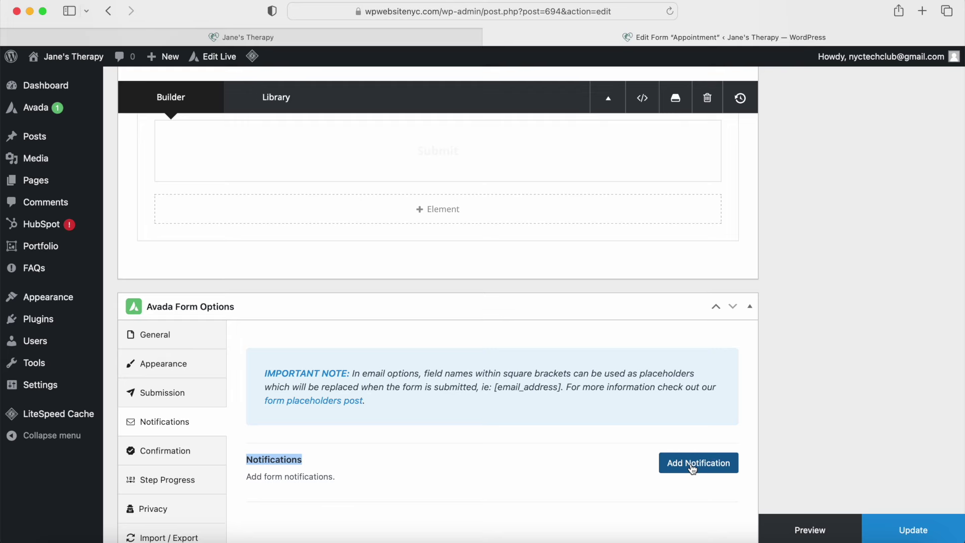
pyautogui.scroll(-5, 523, 415)
pyautogui.click(294, 405)
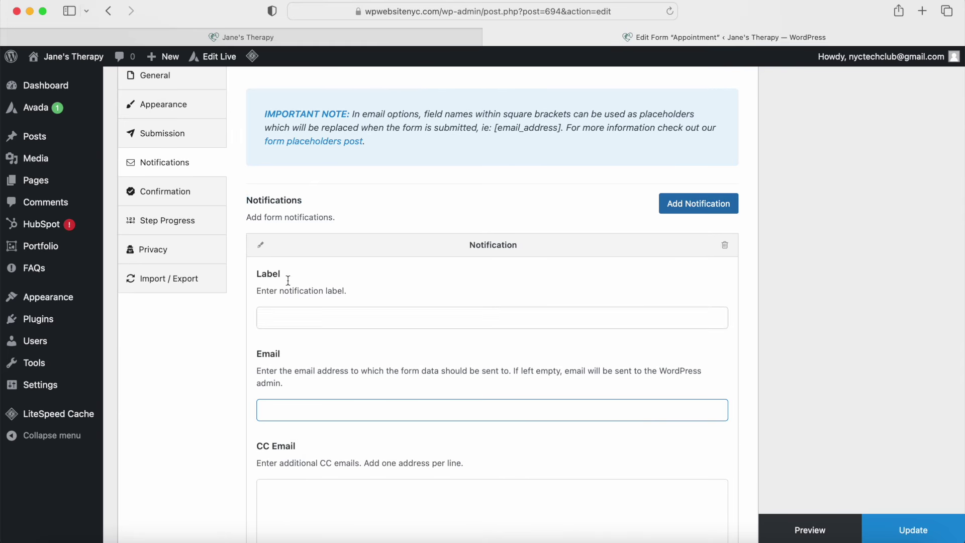
pyautogui.click(296, 317)
pyautogui.write('appointment no')
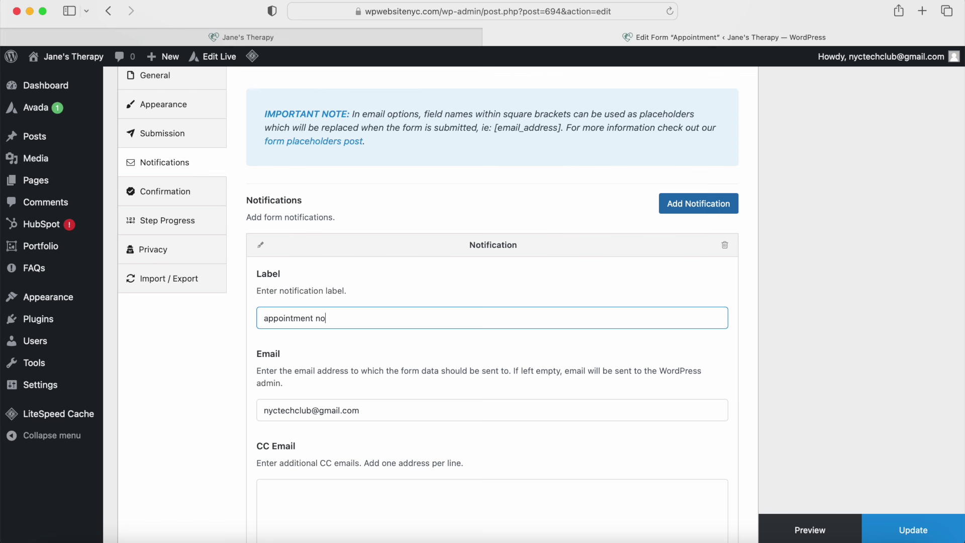
pyautogui.write(' from website')
# Step: Update the Appointment form and switch it to the Live Builder
pyautogui.scroll(-10, 377, 336)
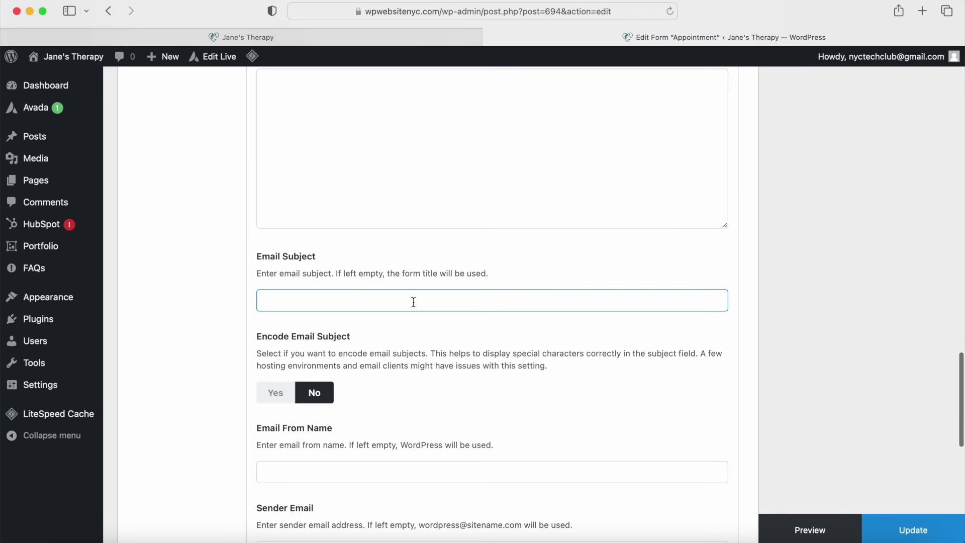
pyautogui.scroll(20, 395, 390)
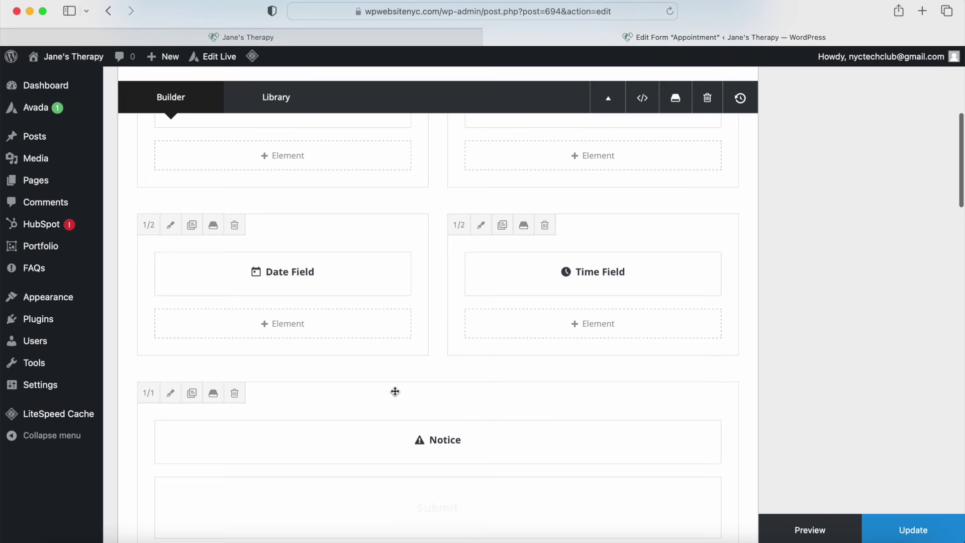
pyautogui.scroll(10, 395, 392)
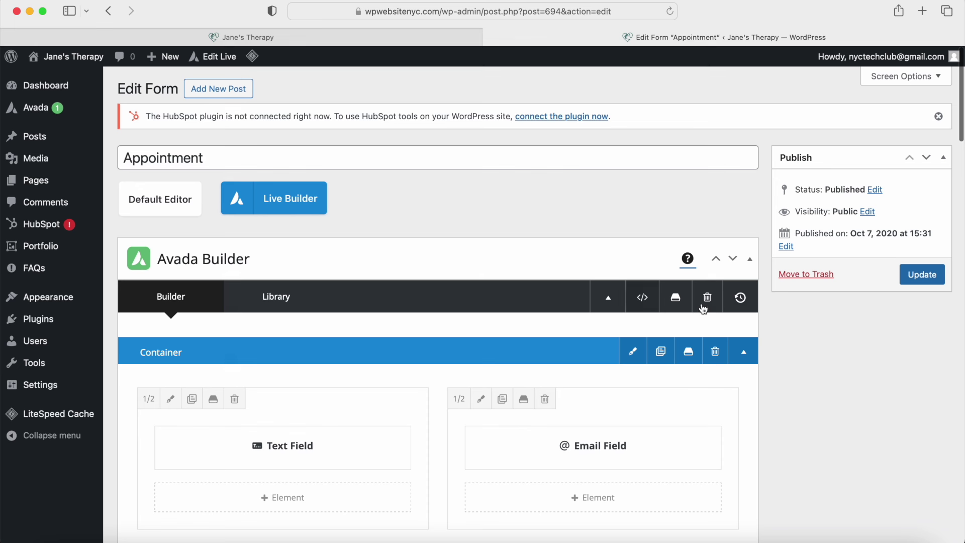
pyautogui.click(922, 276)
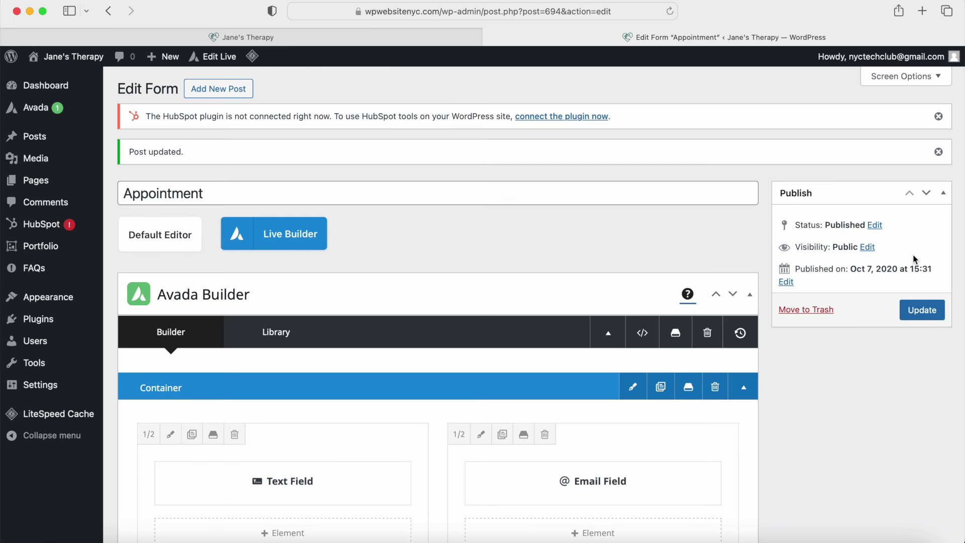
pyautogui.click(285, 237)
pyautogui.click(602, 295)
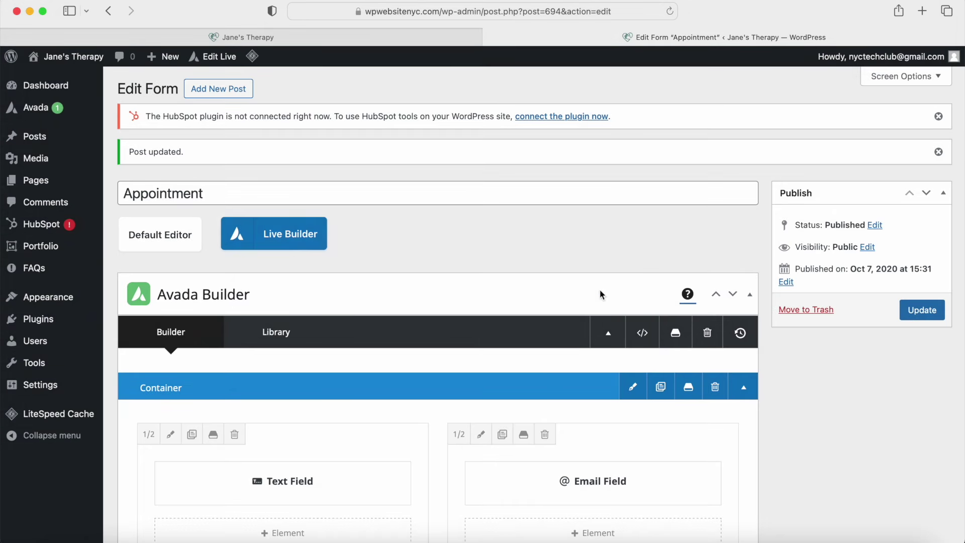
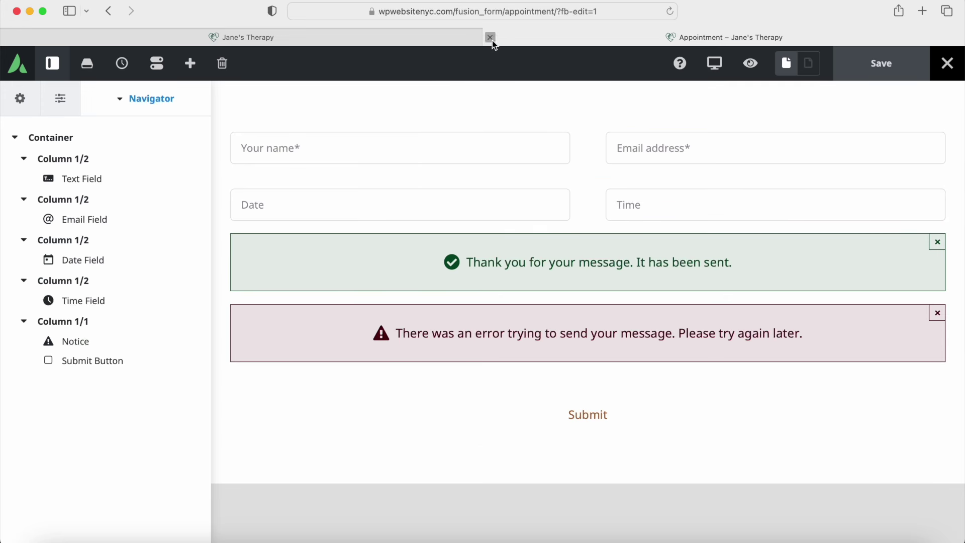
# Step: Close the extra Jane's Therapy tab and scroll down the home page
pyautogui.click(490, 38)
pyautogui.scroll(-7, 489, 211)
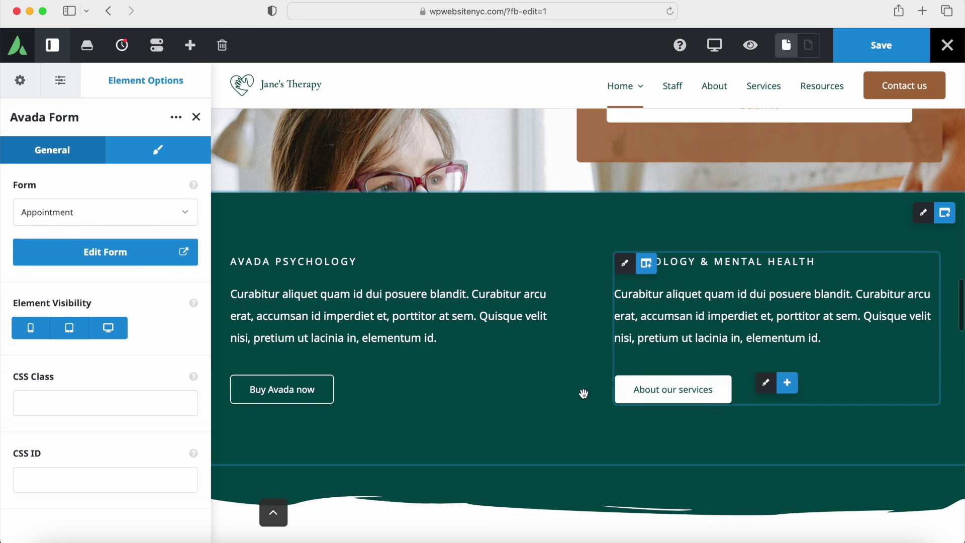
pyautogui.scroll(-2, 460, 377)
pyautogui.scroll(-10, 459, 377)
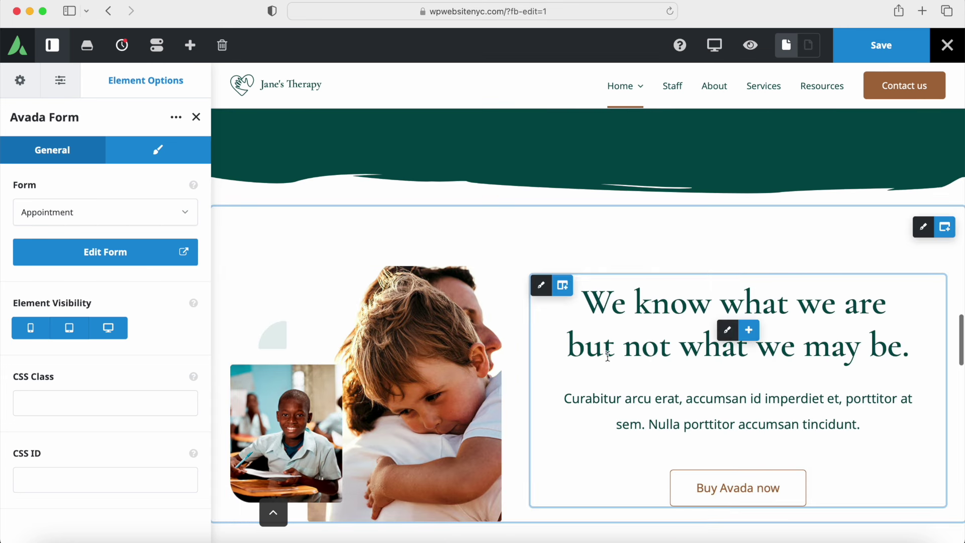
pyautogui.scroll(-10, 578, 395)
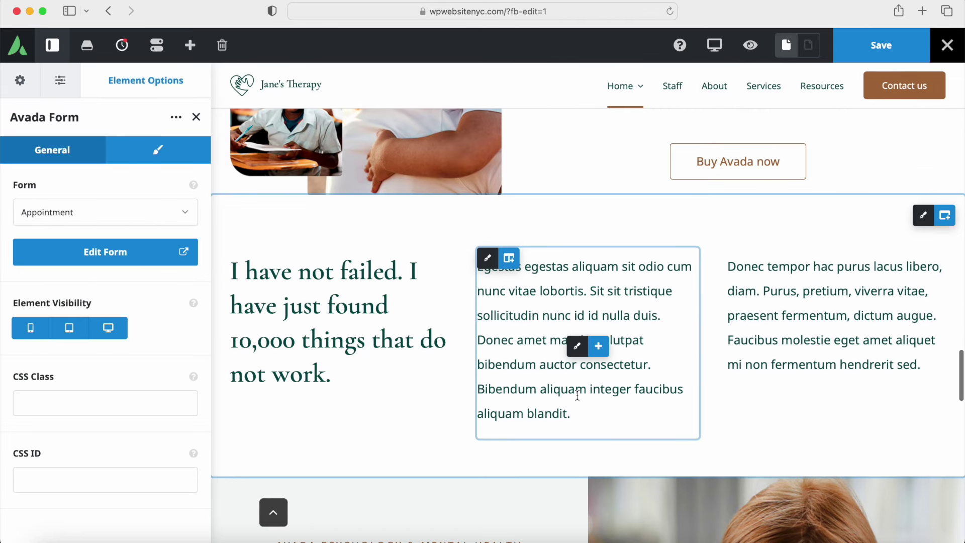
pyautogui.scroll(-10, 578, 395)
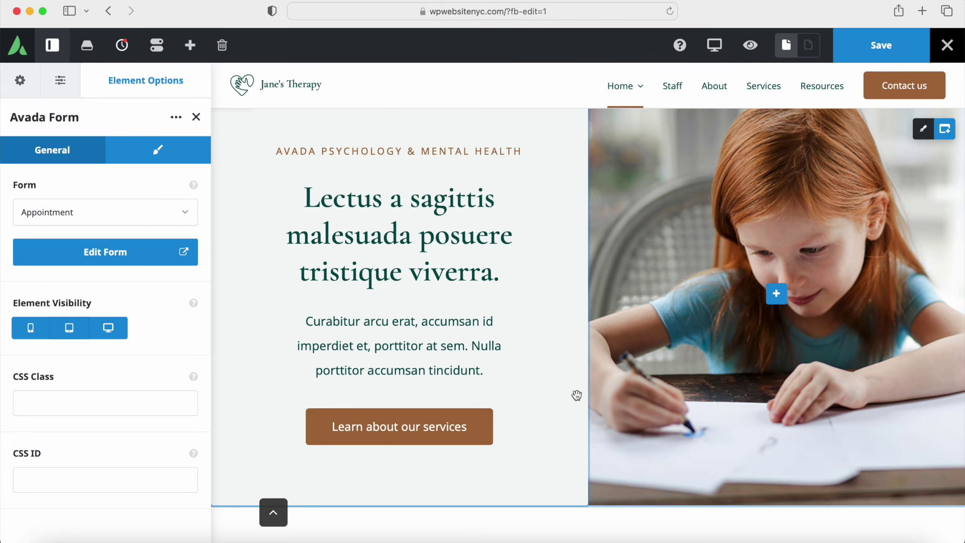
# Step: Save the home page changes and exit Live Builder to the Avada dashboard
pyautogui.click(874, 44)
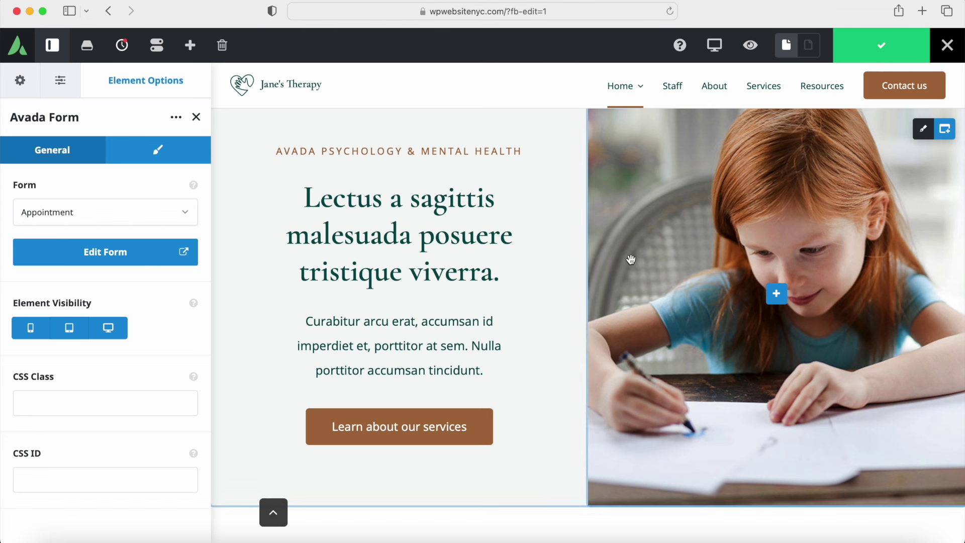
pyautogui.click(196, 117)
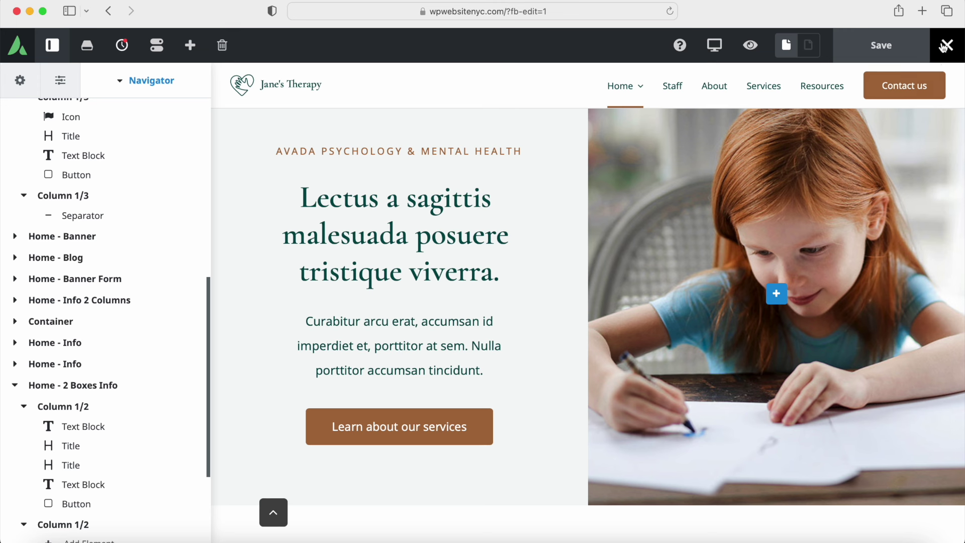
pyautogui.moveTo(946, 47)
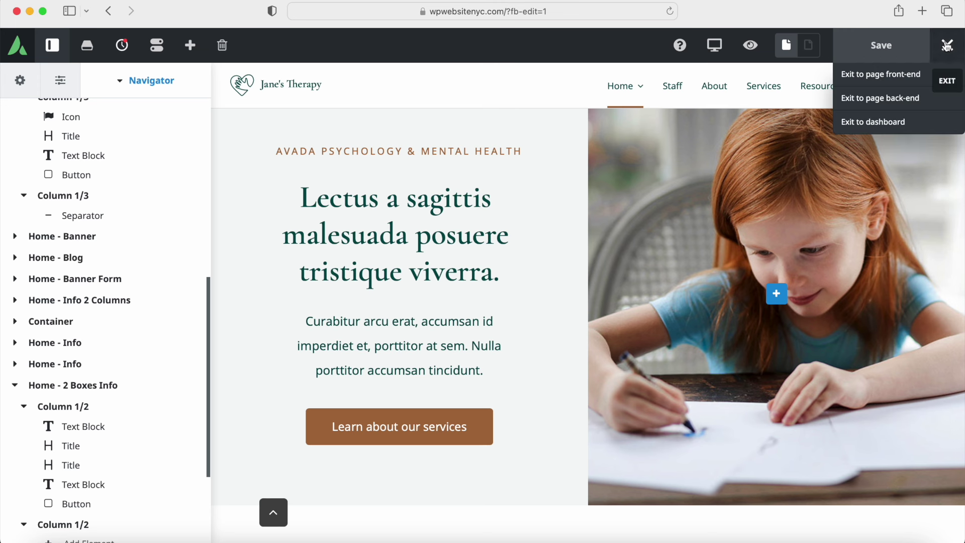
pyautogui.click(878, 123)
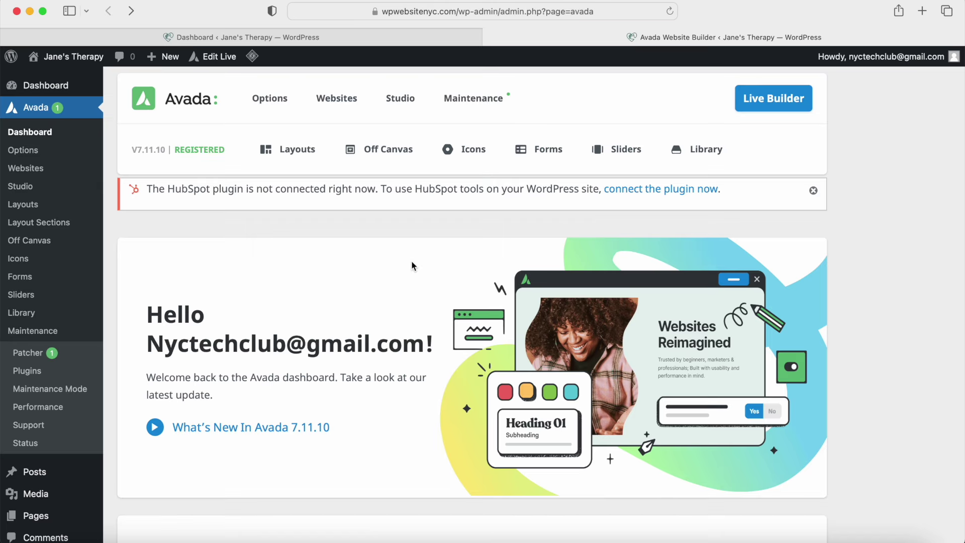
# Step: Open Avada Layouts, scroll through it, then switch to the Dashboard tab
pyautogui.moveTo(291, 157)
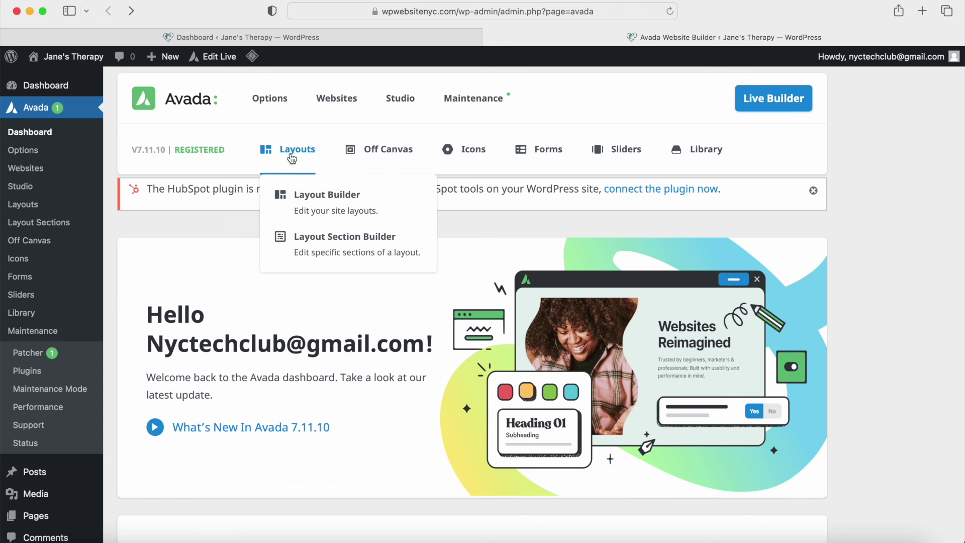
pyautogui.click(292, 158)
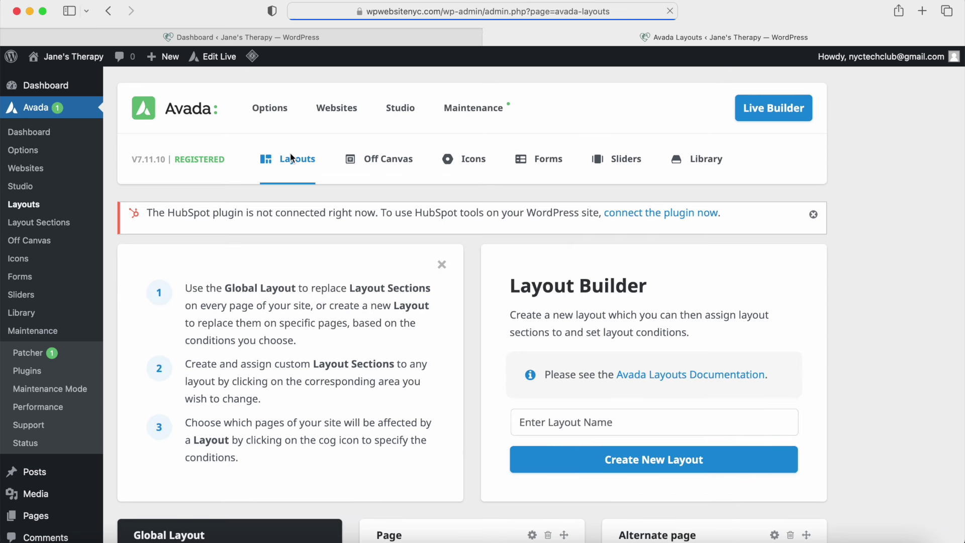
pyautogui.scroll(-2, 354, 312)
pyautogui.scroll(-5, 353, 312)
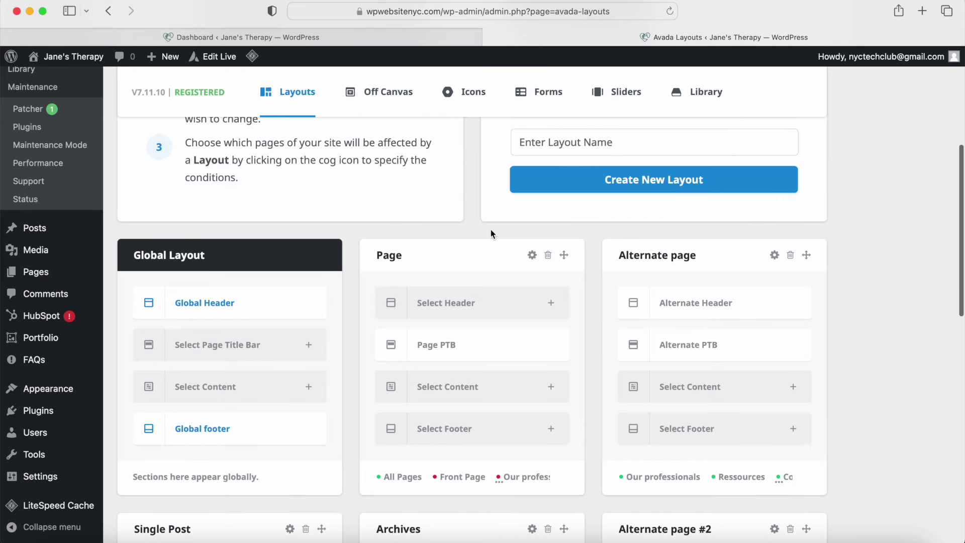
pyautogui.click(380, 37)
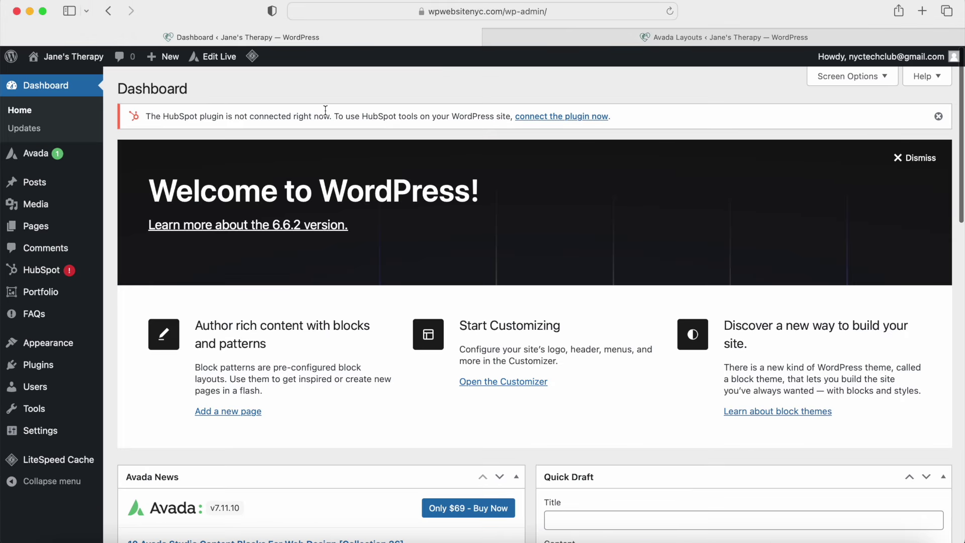
# Step: From All Pages, view About and Resources in new tabs, showing About first
pyautogui.moveTo(76, 228)
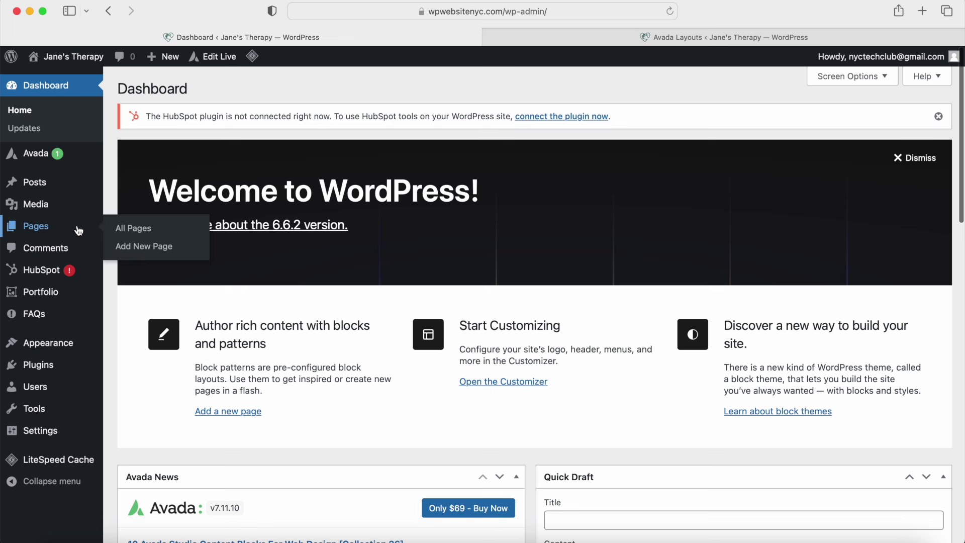
pyautogui.click(128, 229)
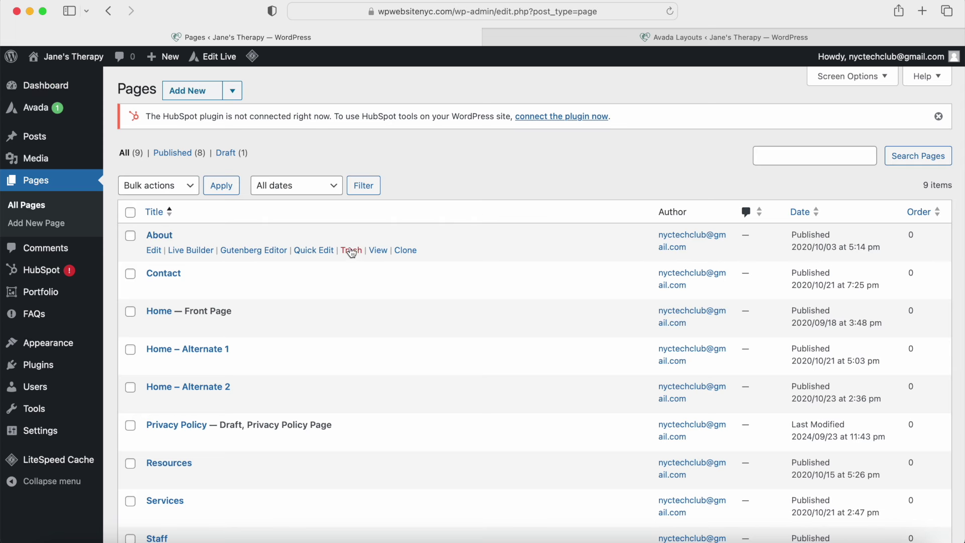
pyautogui.keyDown('super'); pyautogui.click(377, 250); pyautogui.keyUp('super')
pyautogui.scroll(-4, 254, 327)
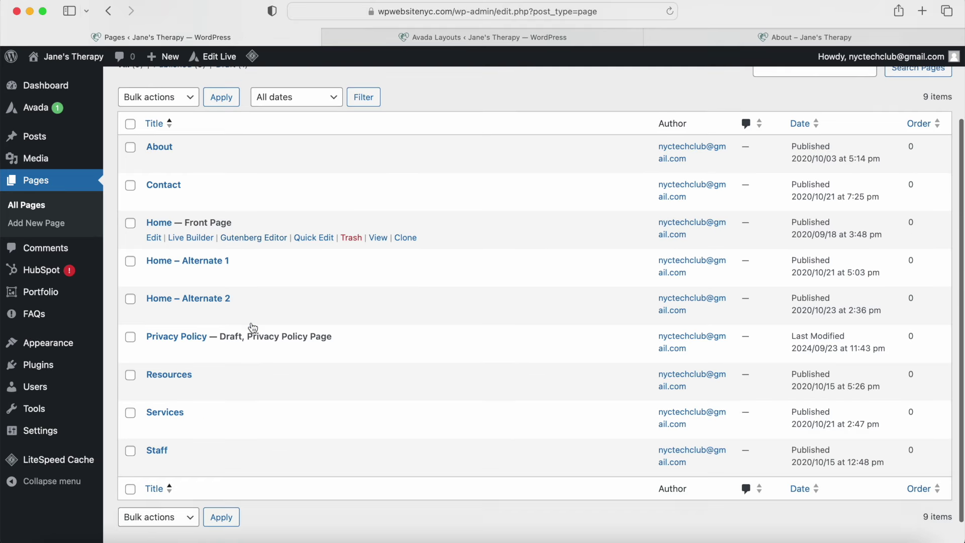
pyautogui.keyDown('super'); pyautogui.click(374, 366); pyautogui.keyUp('super')
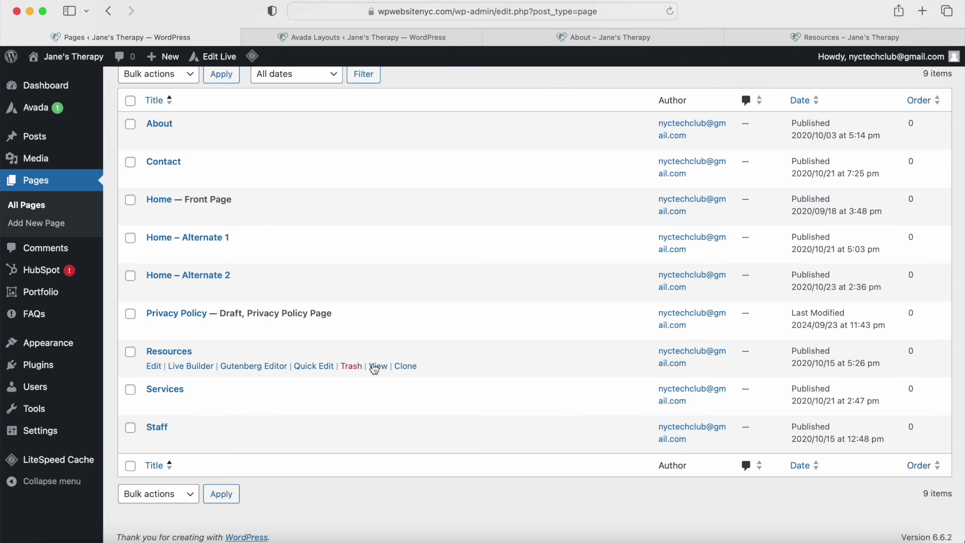
pyautogui.click(627, 40)
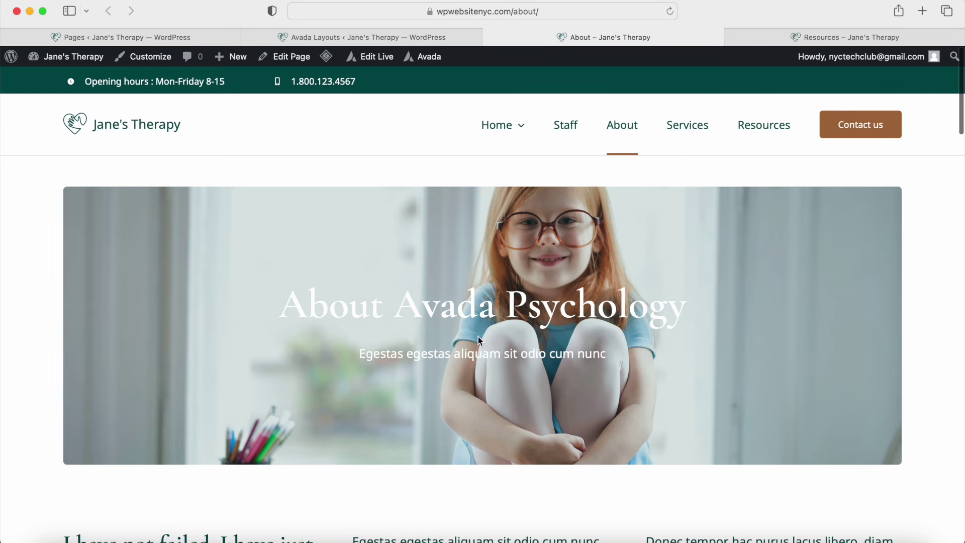
# Step: Scroll through the live About and Resources pages, then close both tabs
pyautogui.scroll(-10, 483, 337)
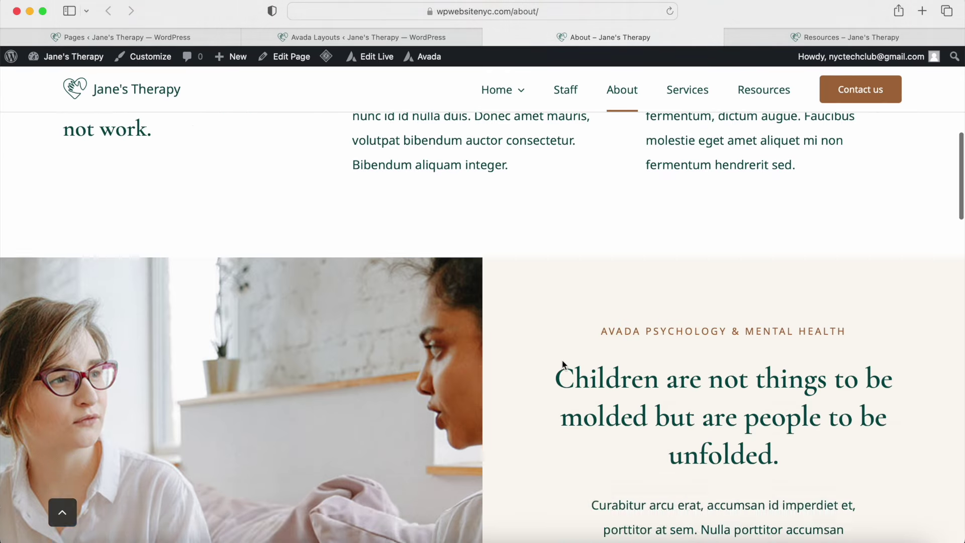
pyautogui.scroll(-15, 562, 360)
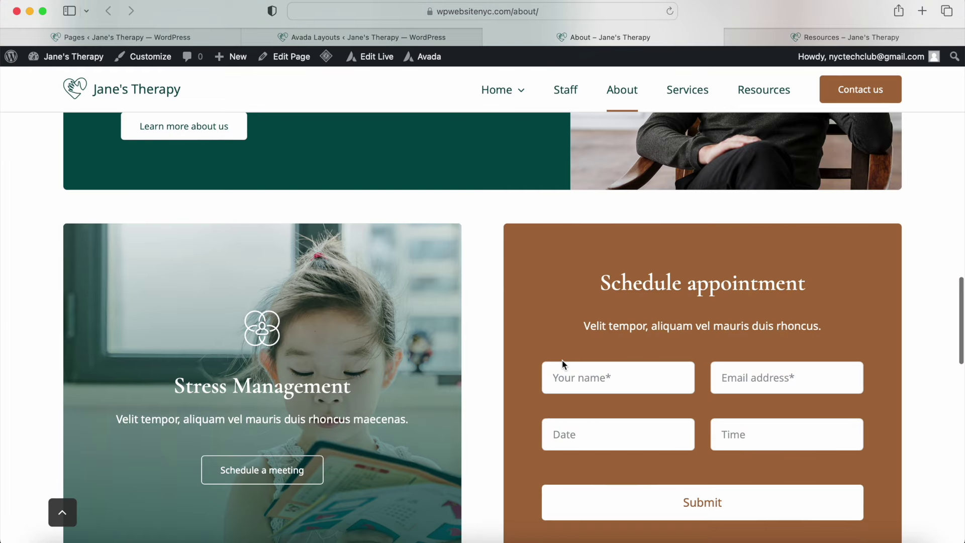
pyautogui.scroll(20, 562, 360)
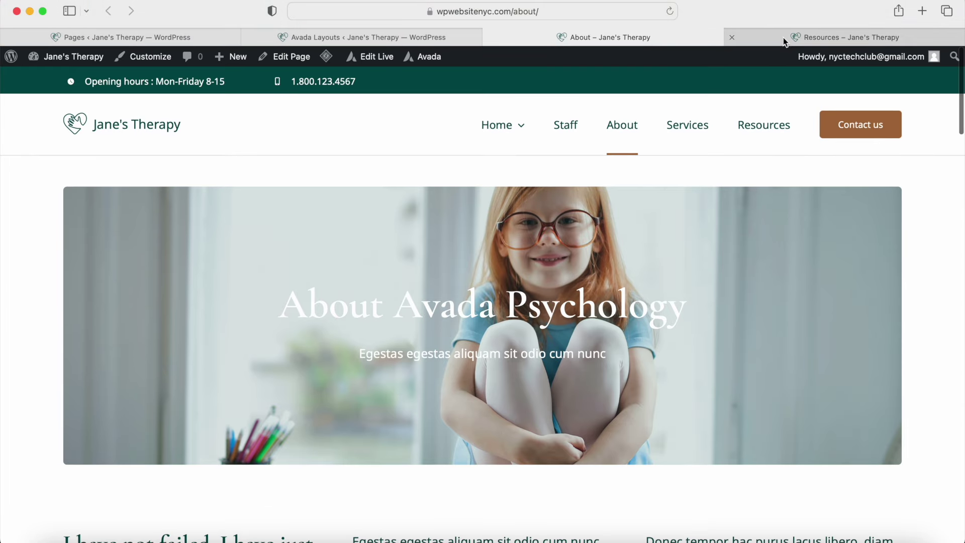
pyautogui.click(784, 38)
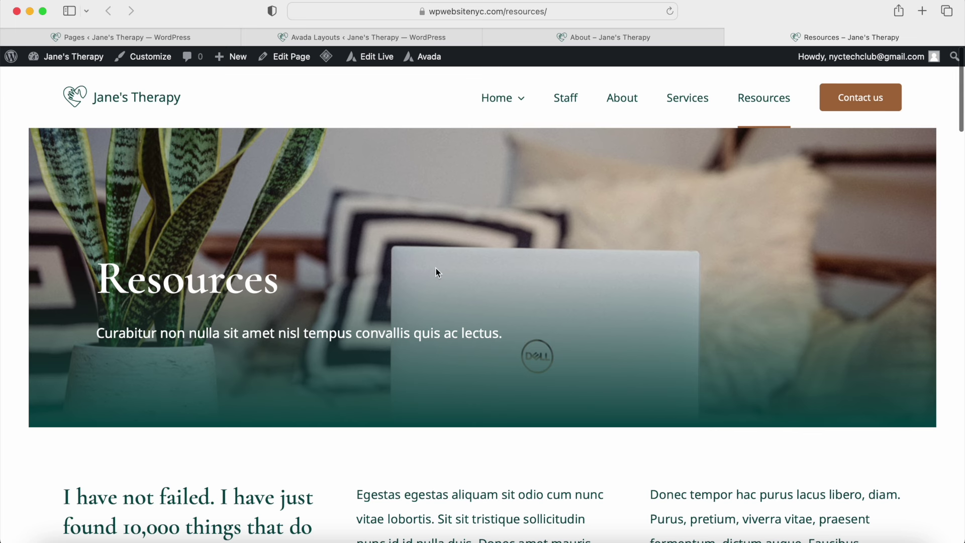
pyautogui.scroll(-5, 436, 272)
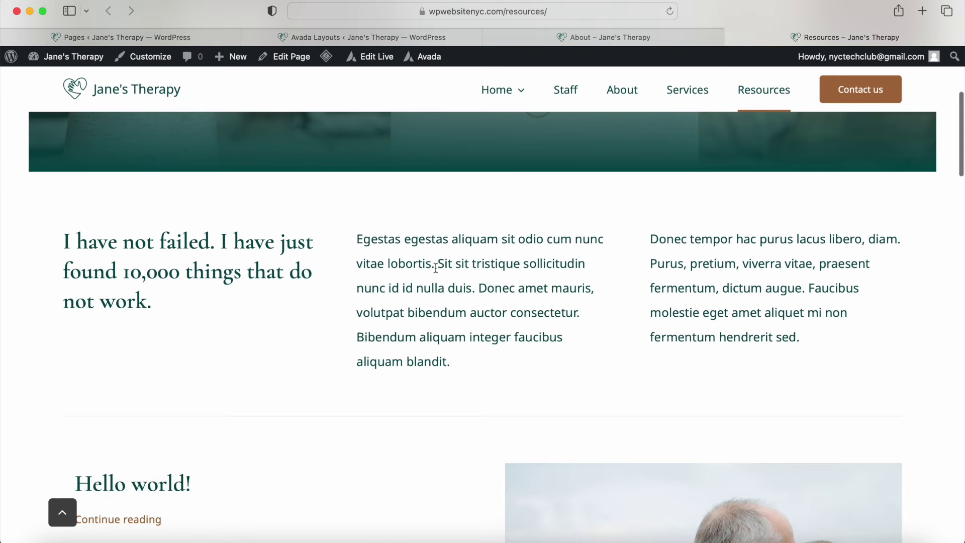
pyautogui.scroll(15, 436, 271)
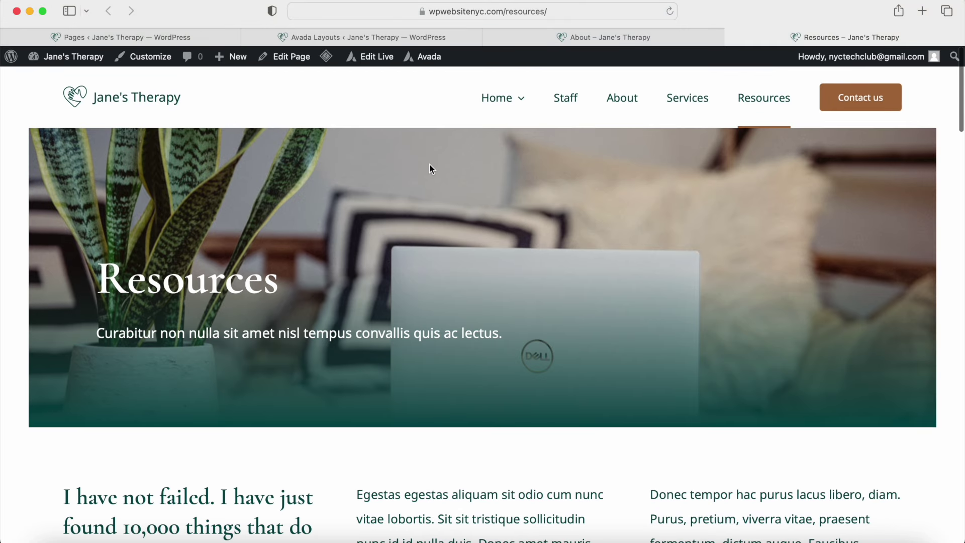
pyautogui.click(491, 35)
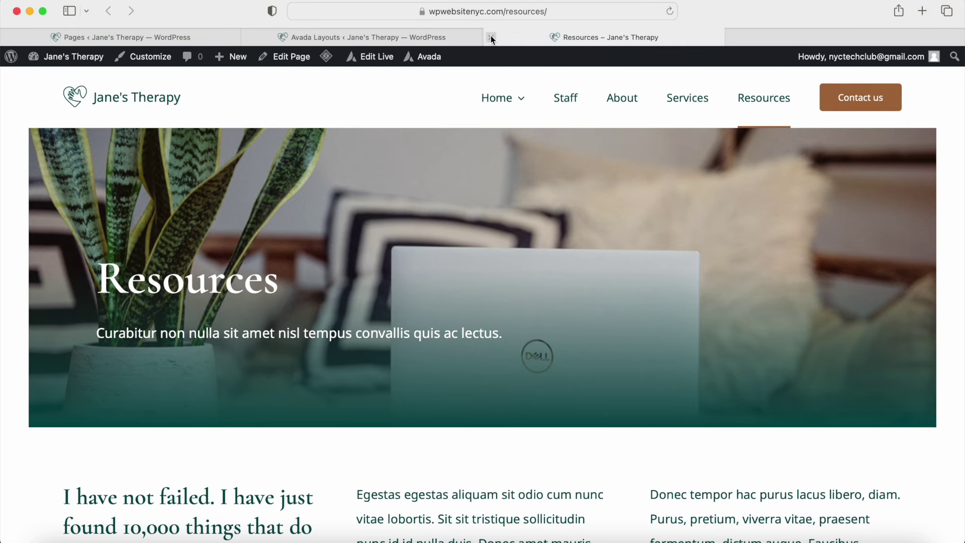
pyautogui.click(491, 36)
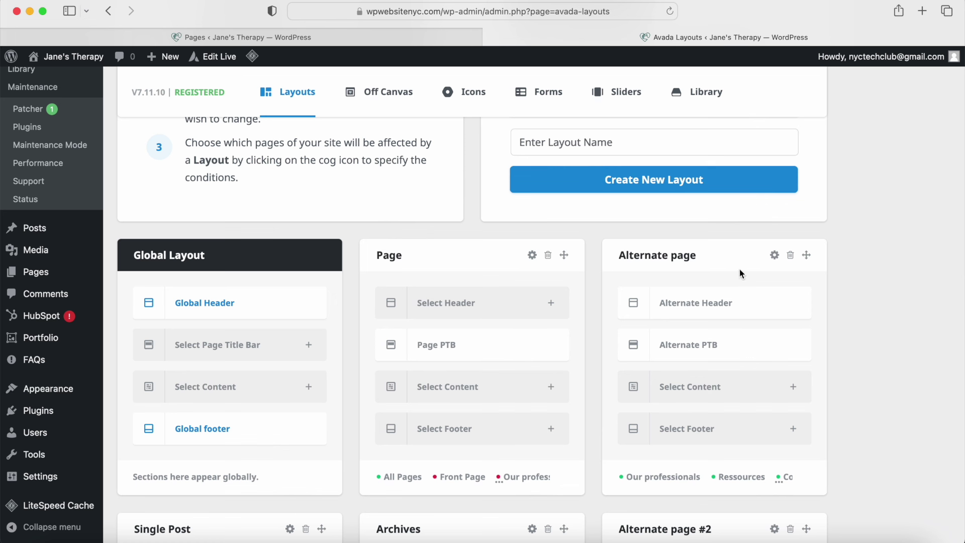
# Step: Review the Page layout's conditions, keeping All Pages included and Front Page and Specific Pages excluded
pyautogui.click(532, 256)
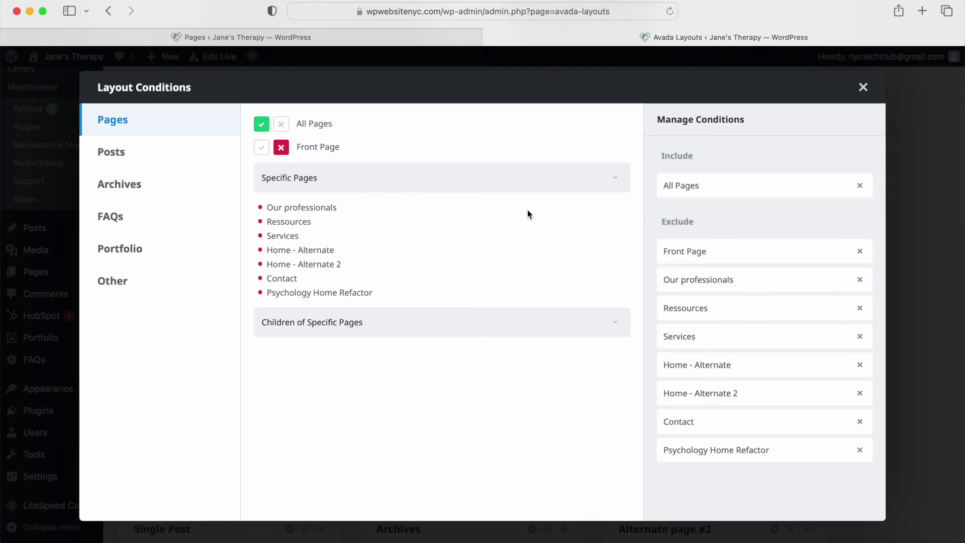
pyautogui.click(863, 87)
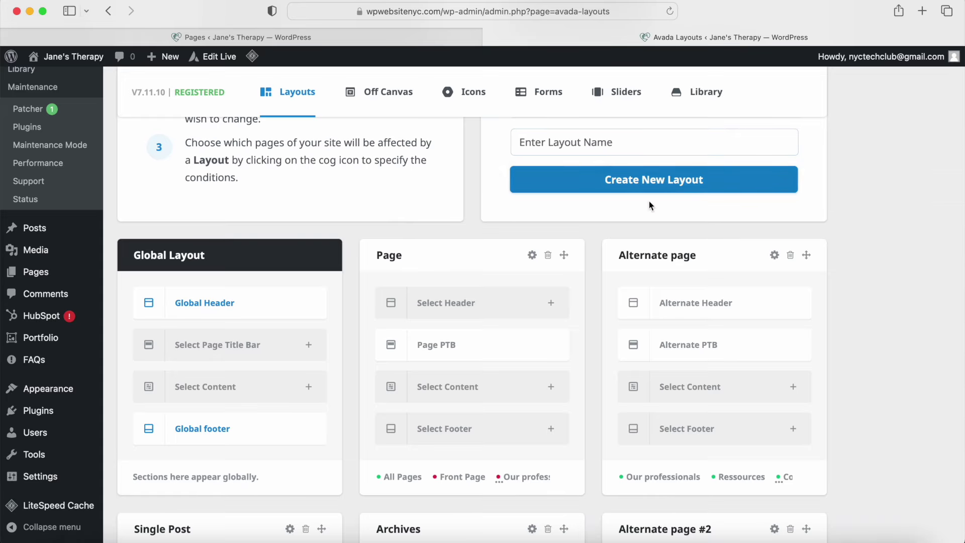
pyautogui.click(532, 255)
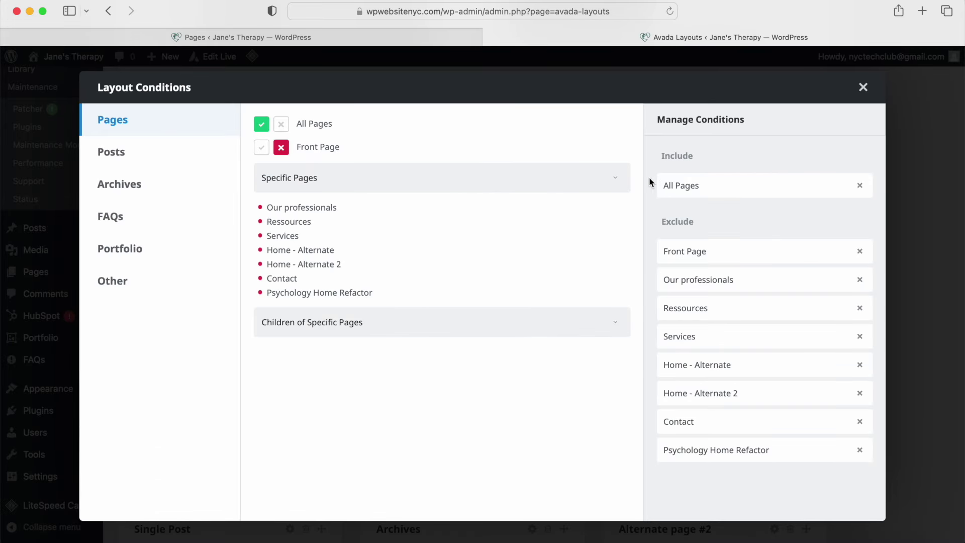
pyautogui.click(261, 125)
pyautogui.click(261, 125)
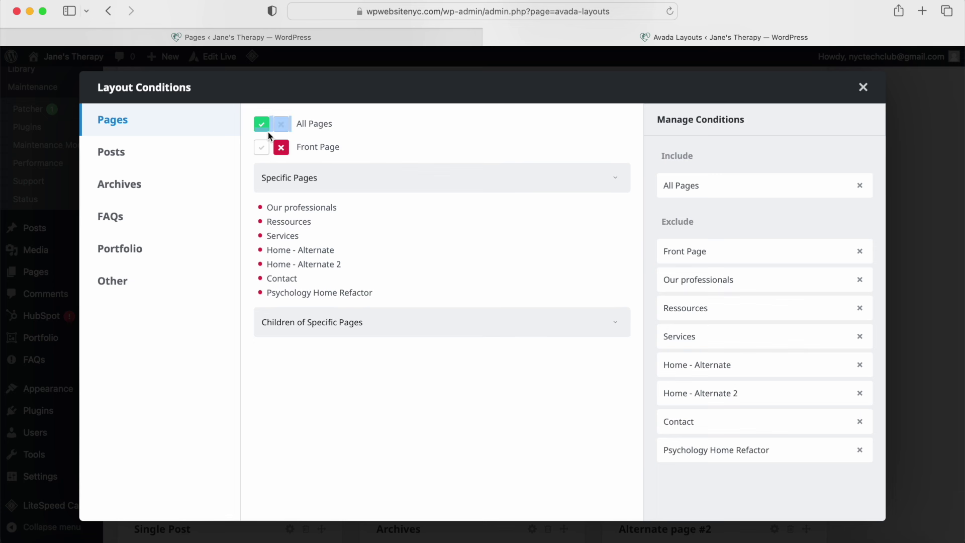
pyautogui.moveTo(296, 147); pyautogui.dragTo(334, 147)
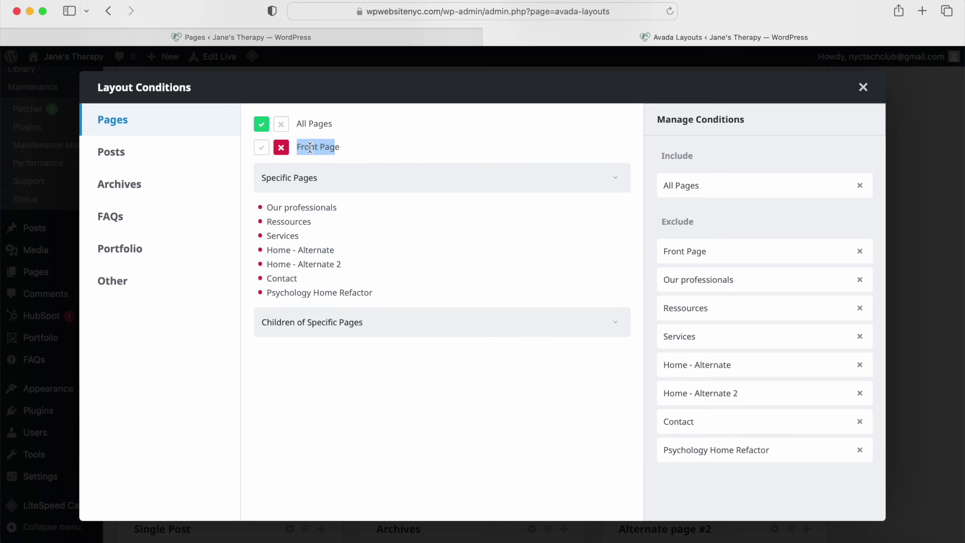
pyautogui.click(281, 148)
pyautogui.click(280, 149)
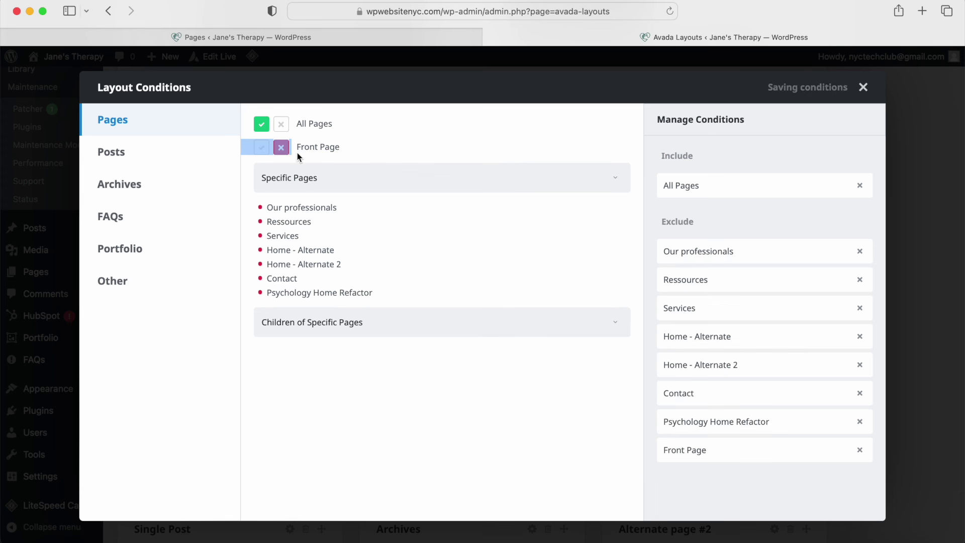
pyautogui.click(616, 185)
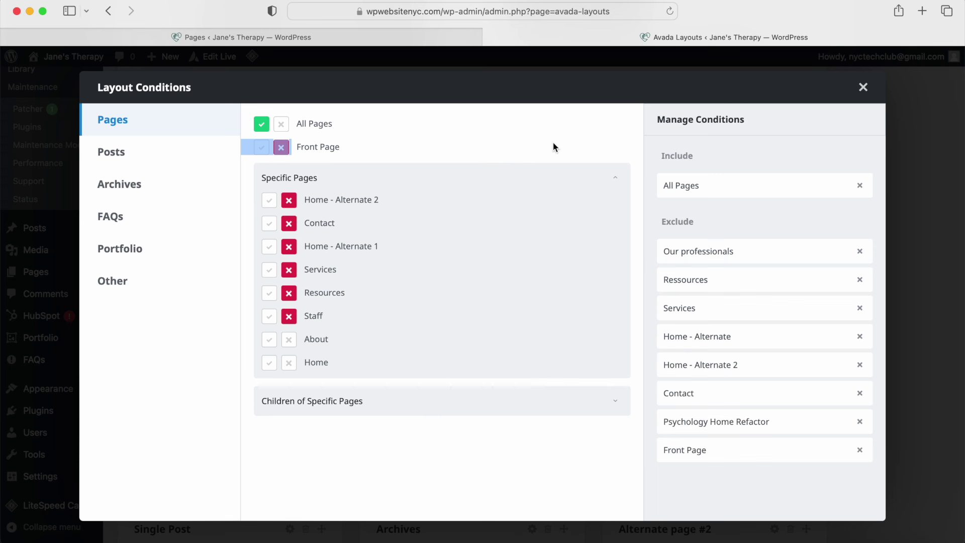
pyautogui.click(857, 86)
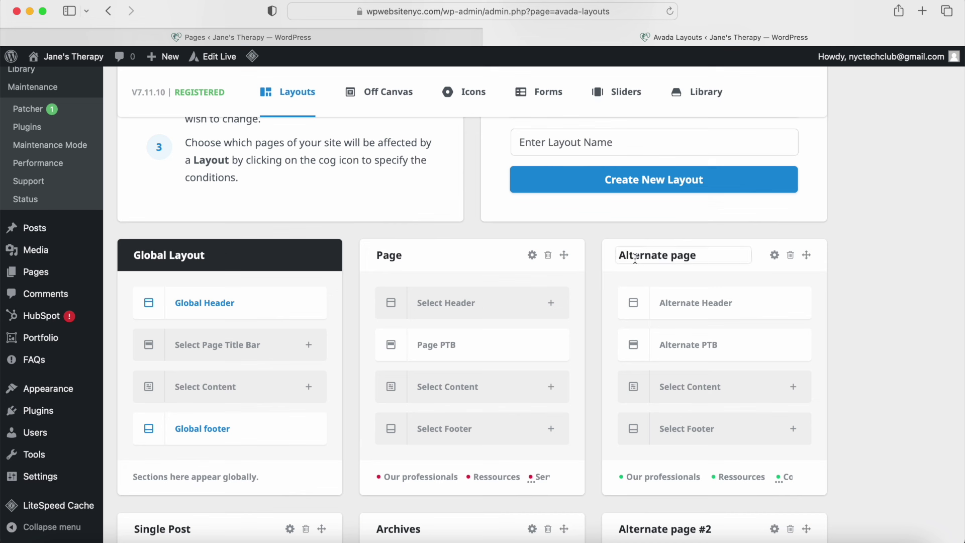
pyautogui.click(774, 255)
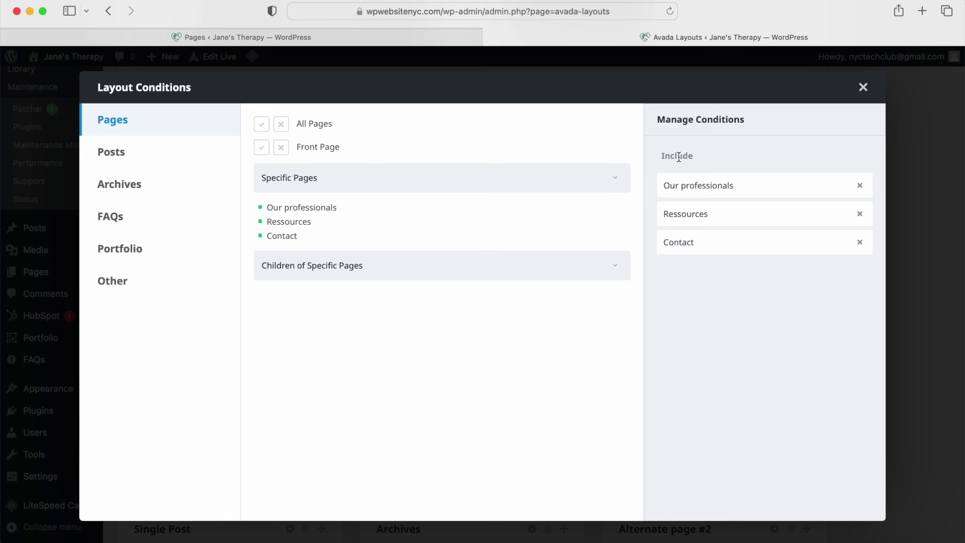
pyautogui.click(616, 179)
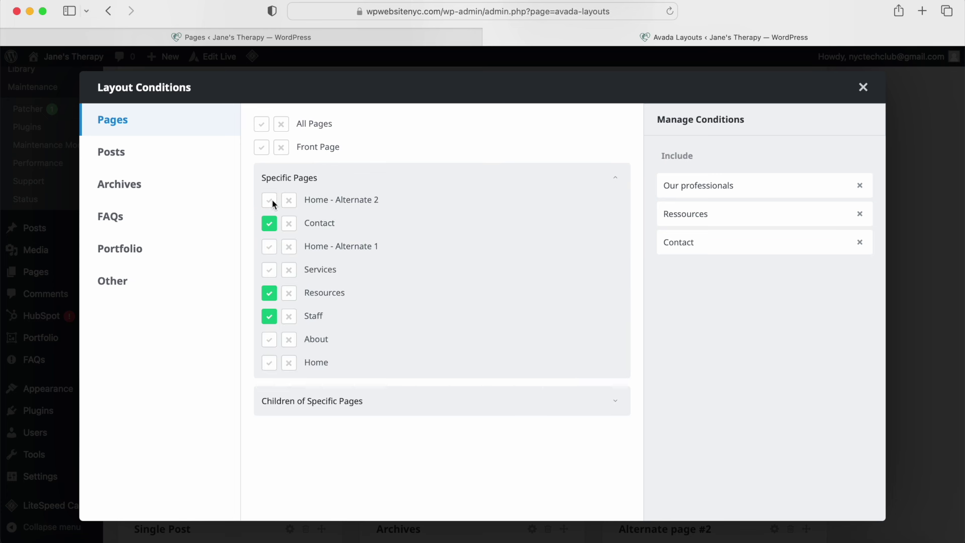
pyautogui.click(864, 88)
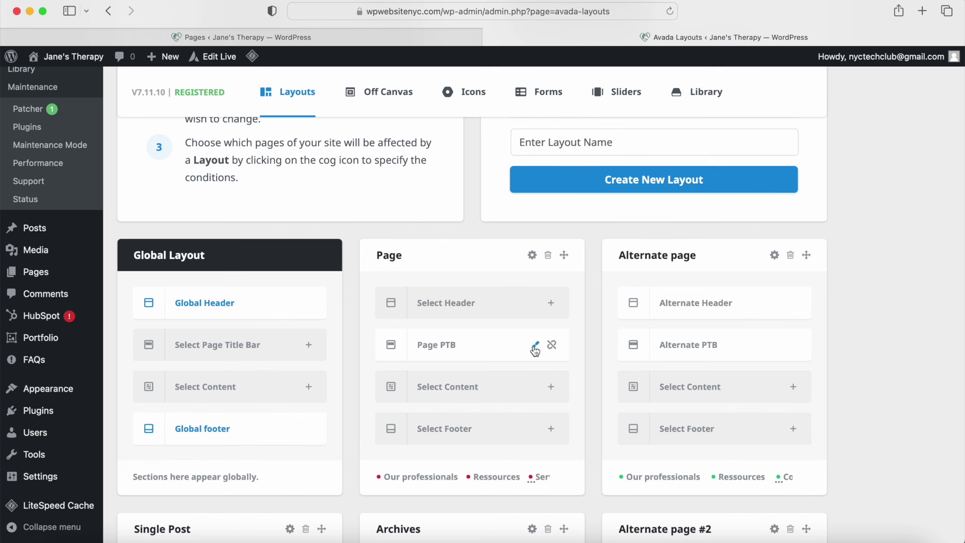
# Step: Open Page PTB and Alternate PTB for editing and launch Page PTB in the Live Builder
pyautogui.click(535, 347)
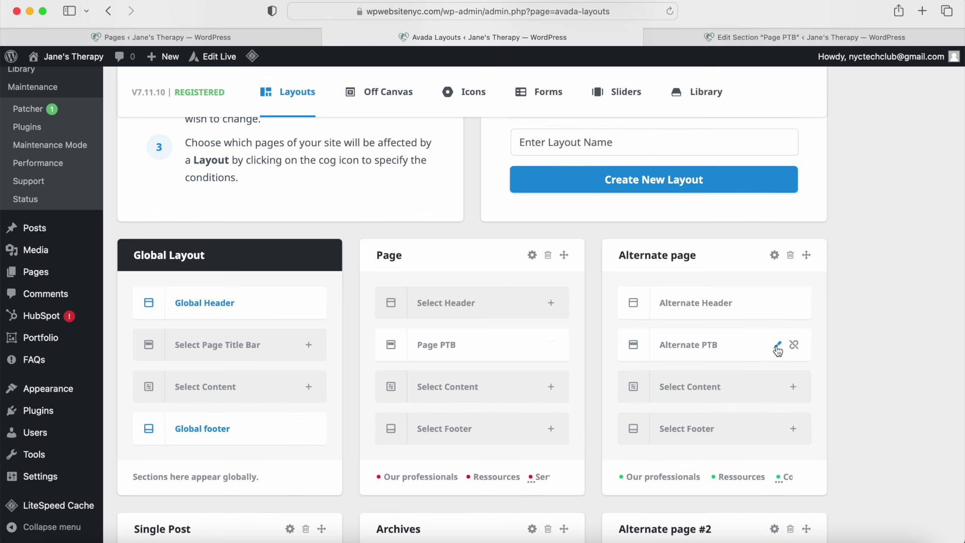
pyautogui.click(778, 347)
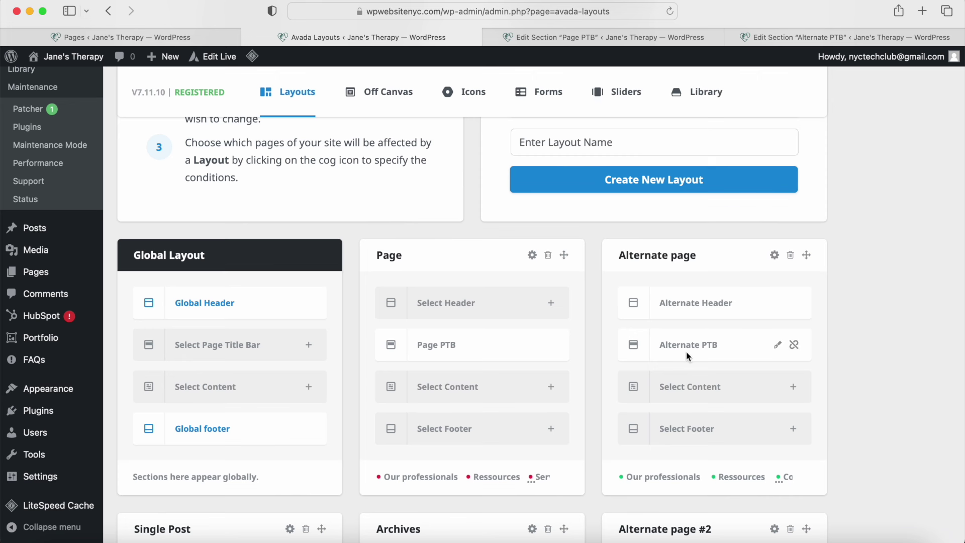
pyautogui.click(611, 38)
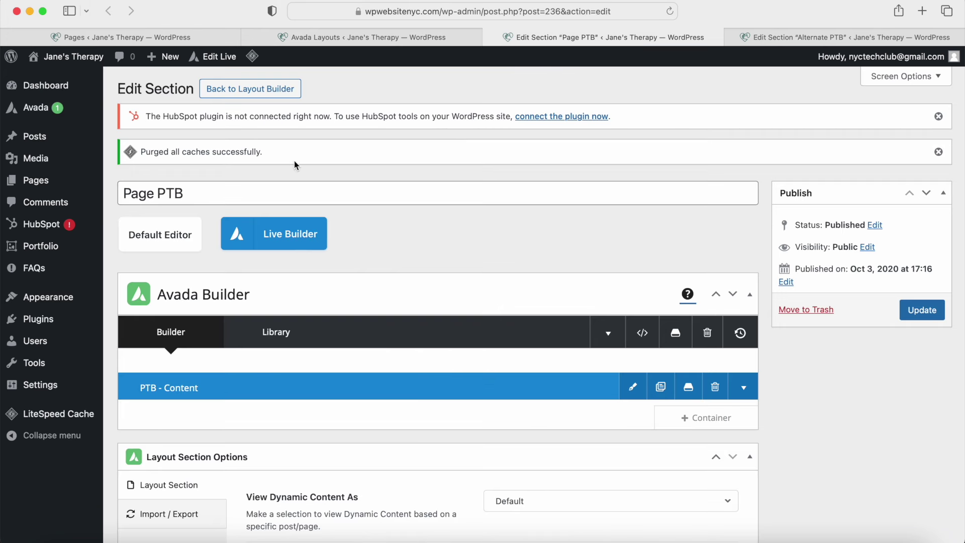
pyautogui.scroll(-5, 295, 161)
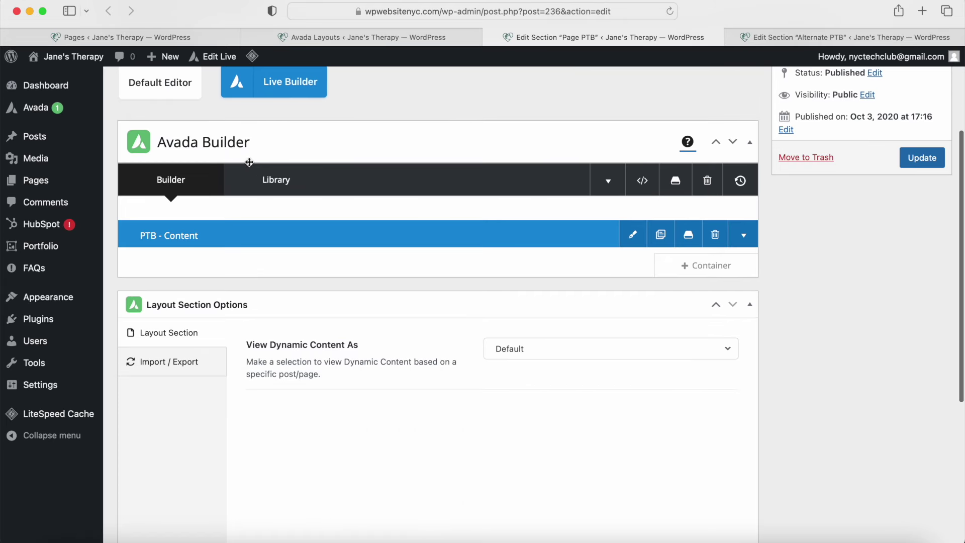
pyautogui.scroll(5, 304, 267)
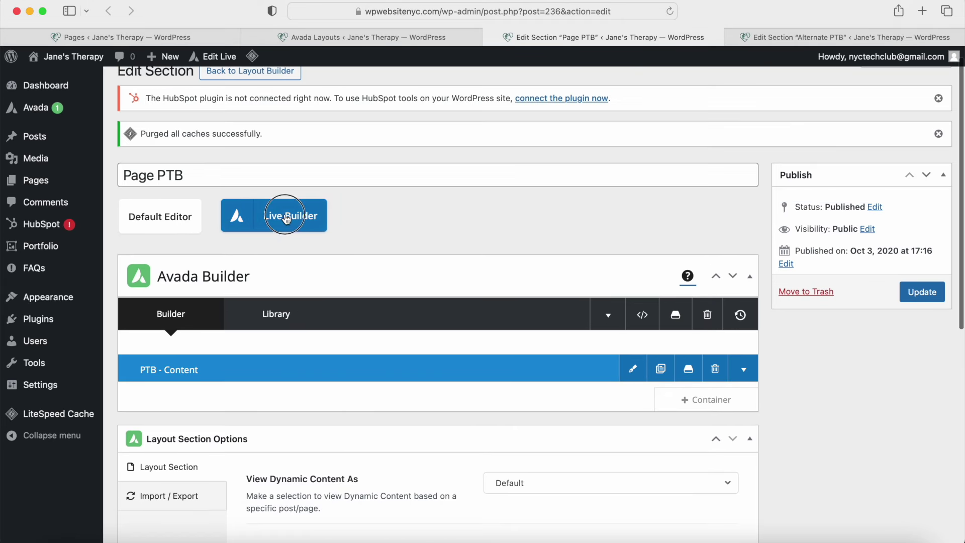
pyautogui.click(302, 216)
pyautogui.click(601, 296)
# Step: Launch Alternate PTB in the Live Builder as well
pyautogui.click(778, 37)
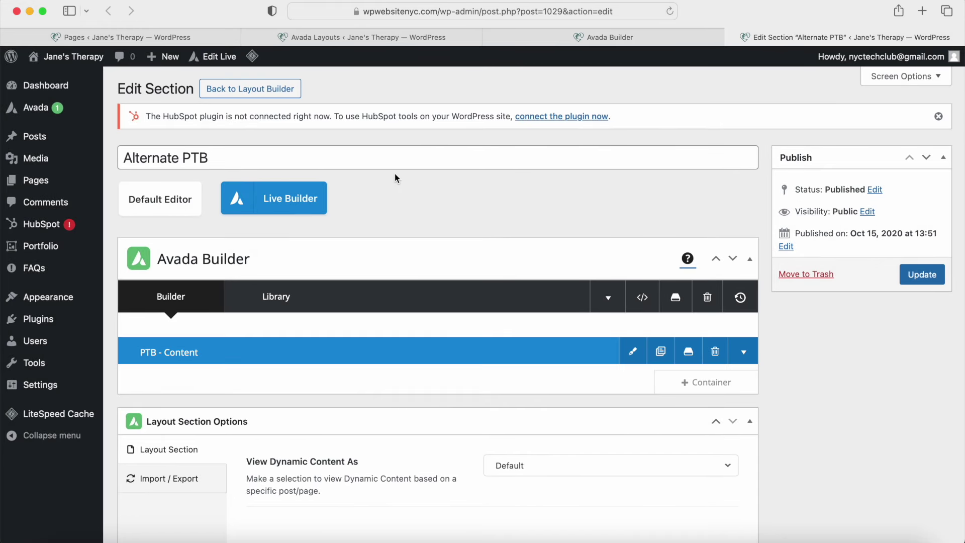
pyautogui.click(133, 158)
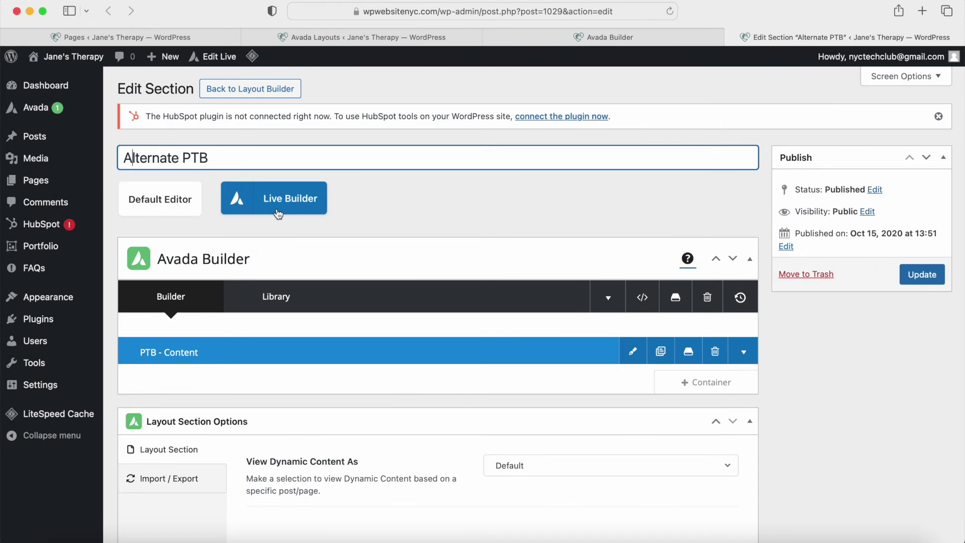
pyautogui.click(276, 208)
pyautogui.click(601, 296)
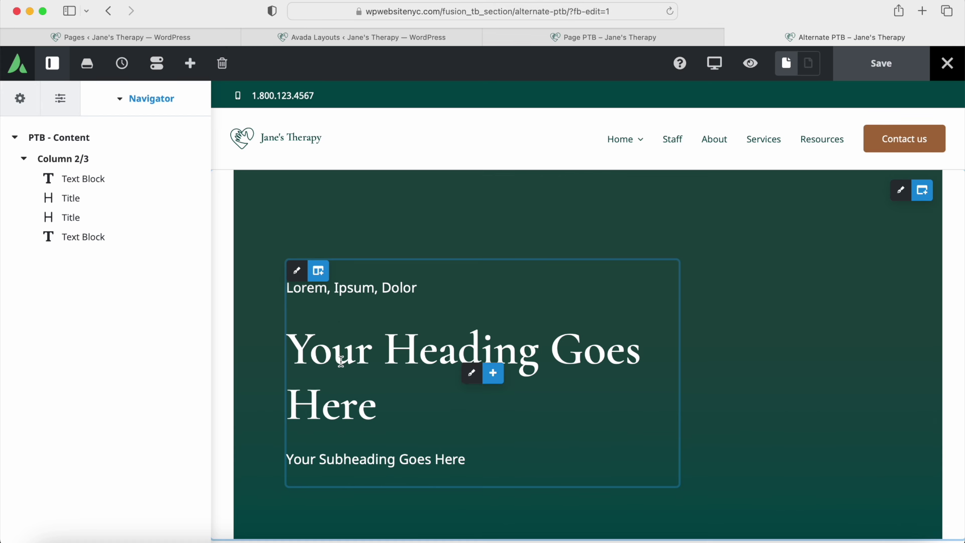
# Step: Inspect Alternate PTB's content container background image and heading design settings
pyautogui.click(52, 64)
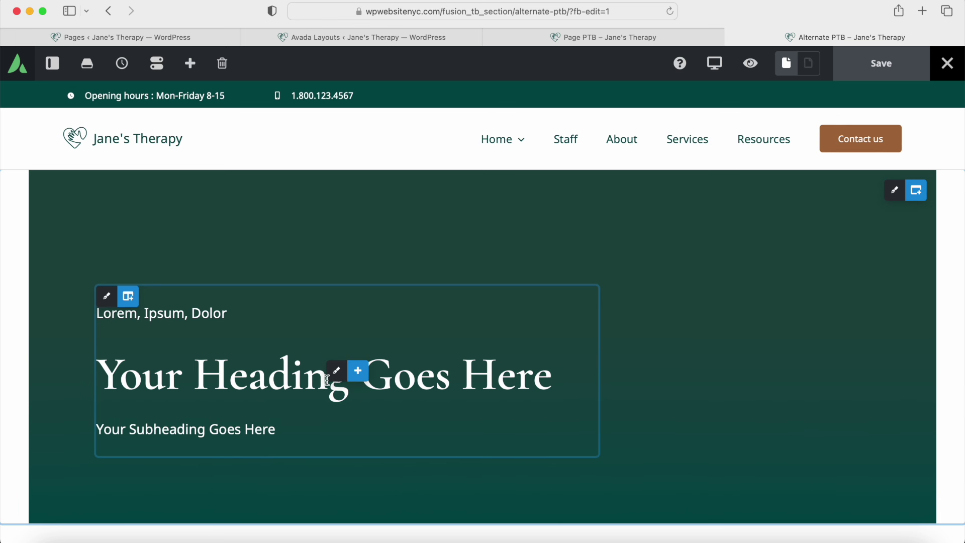
pyautogui.click(45, 56)
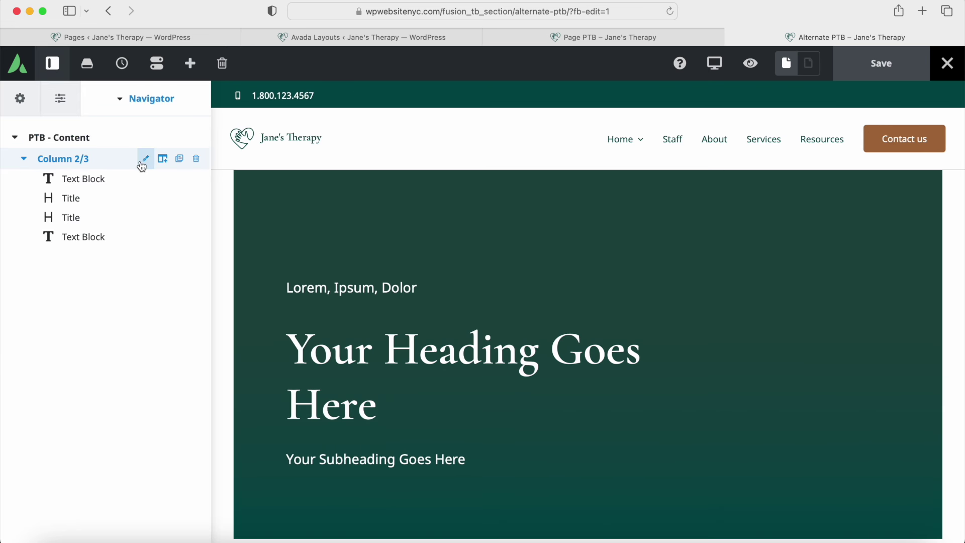
pyautogui.click(144, 137)
pyautogui.click(133, 171)
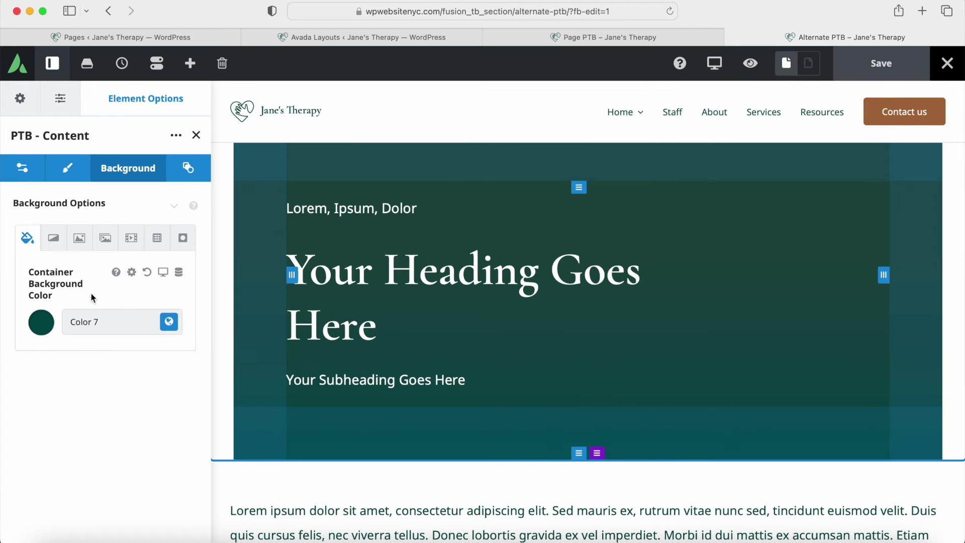
pyautogui.click(81, 240)
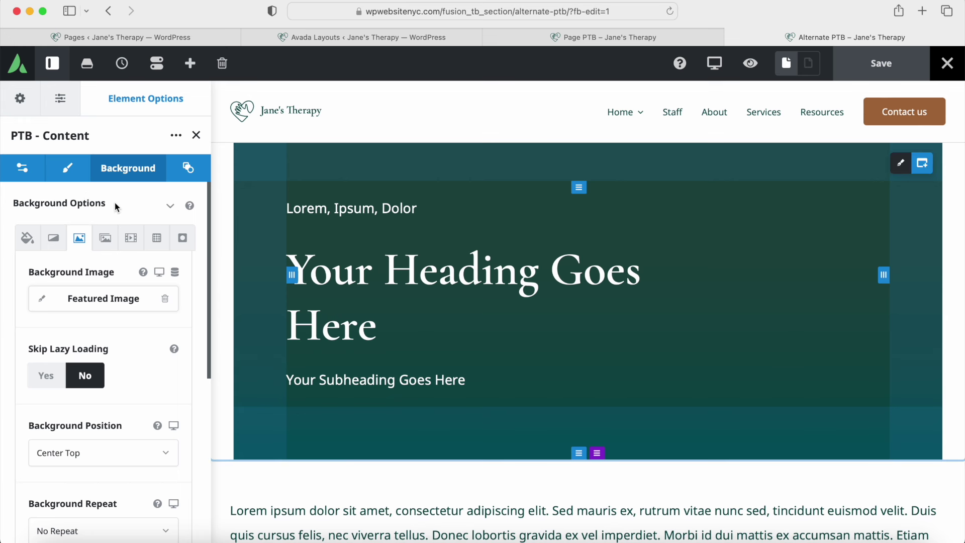
pyautogui.click(188, 168)
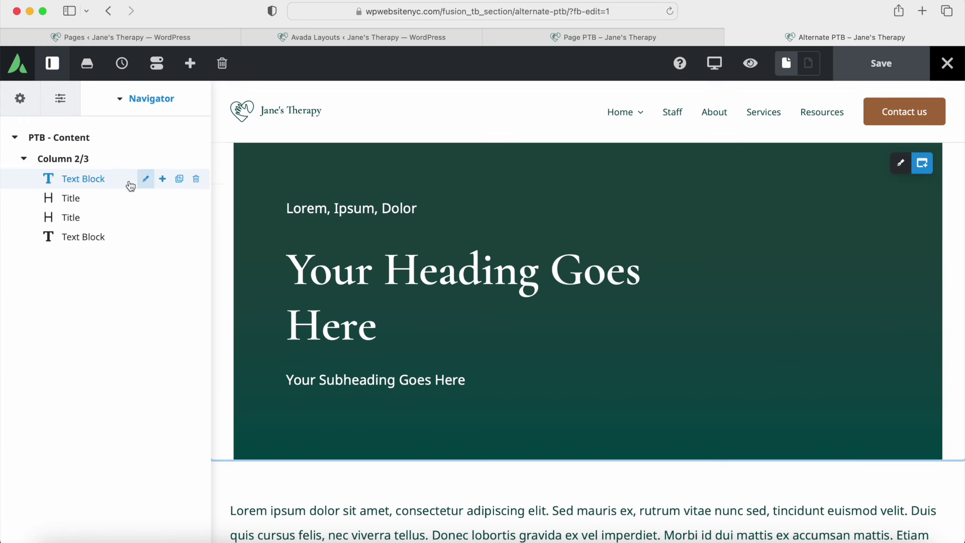
pyautogui.click(145, 199)
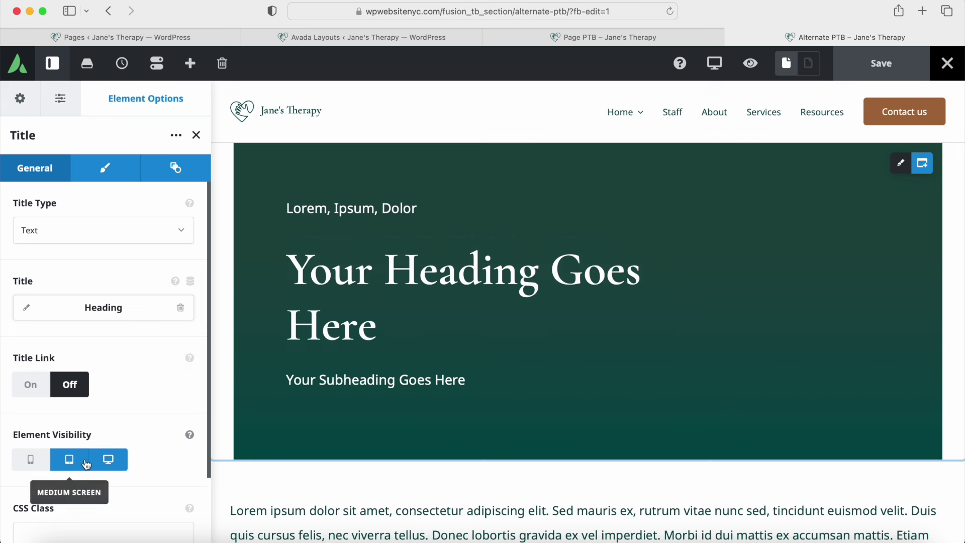
pyautogui.click(110, 171)
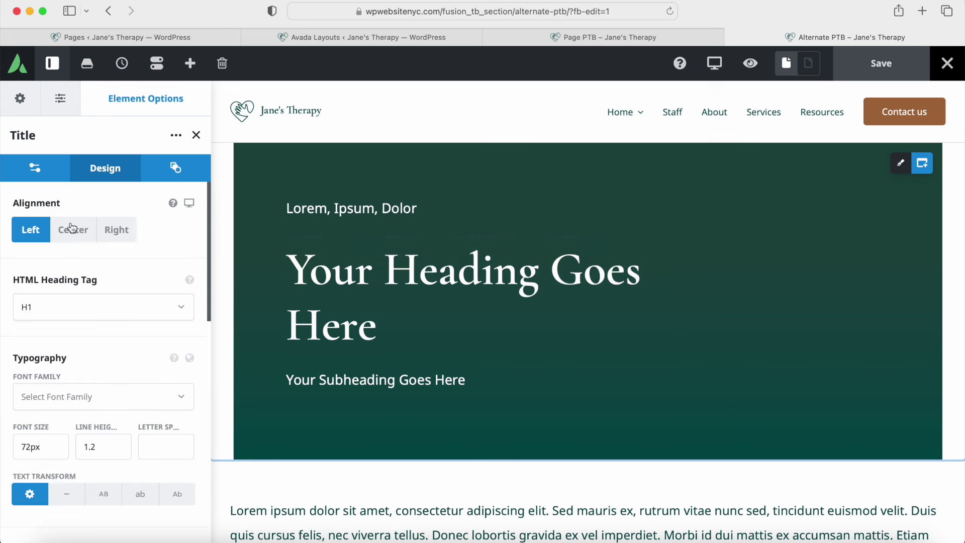
pyautogui.click(595, 38)
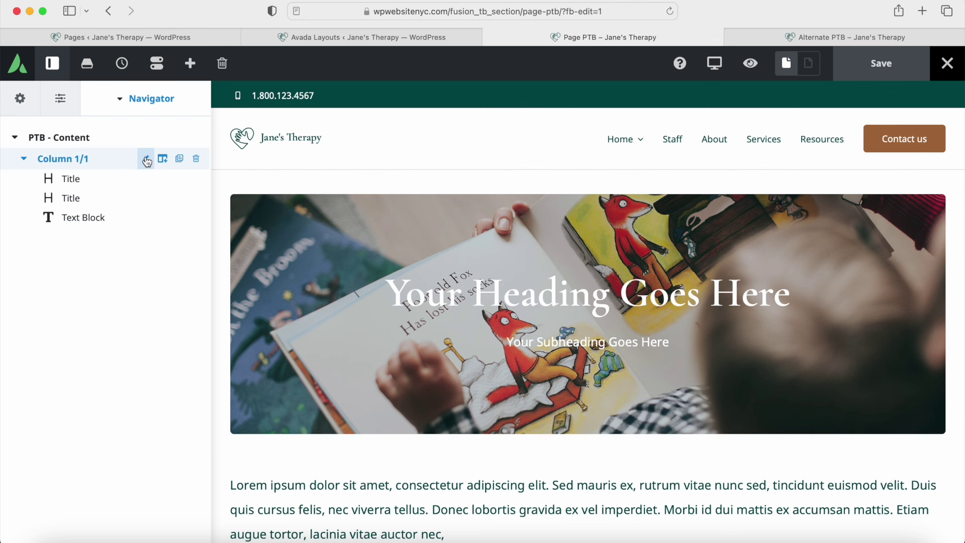
# Step: Inspect Page PTB's column background image and heading typography, then close both PTB tabs
pyautogui.click(147, 161)
pyautogui.click(138, 170)
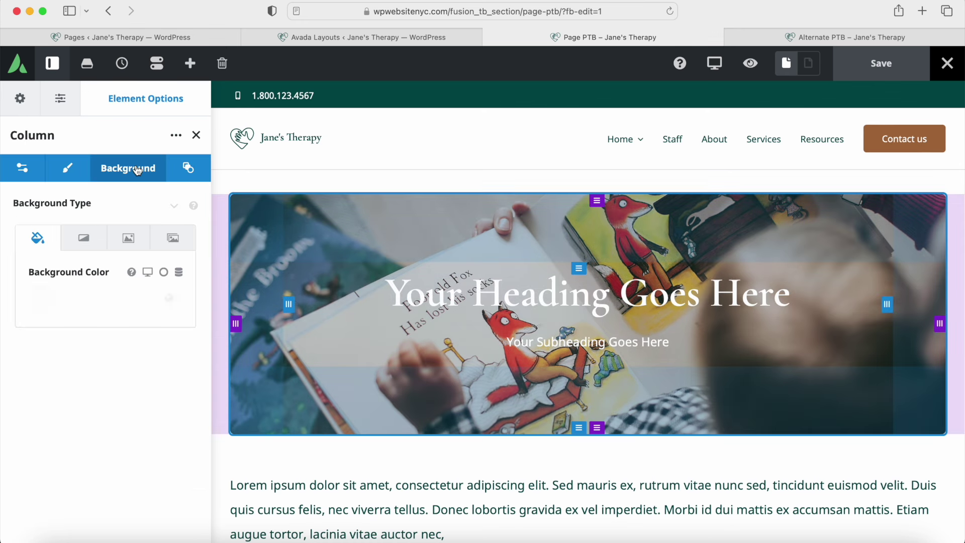
pyautogui.click(128, 240)
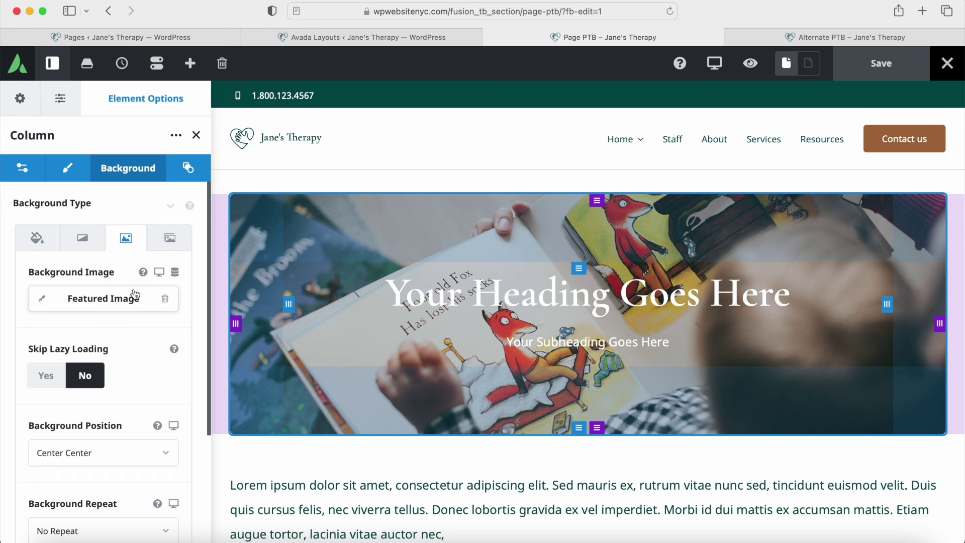
pyautogui.click(196, 134)
pyautogui.click(146, 179)
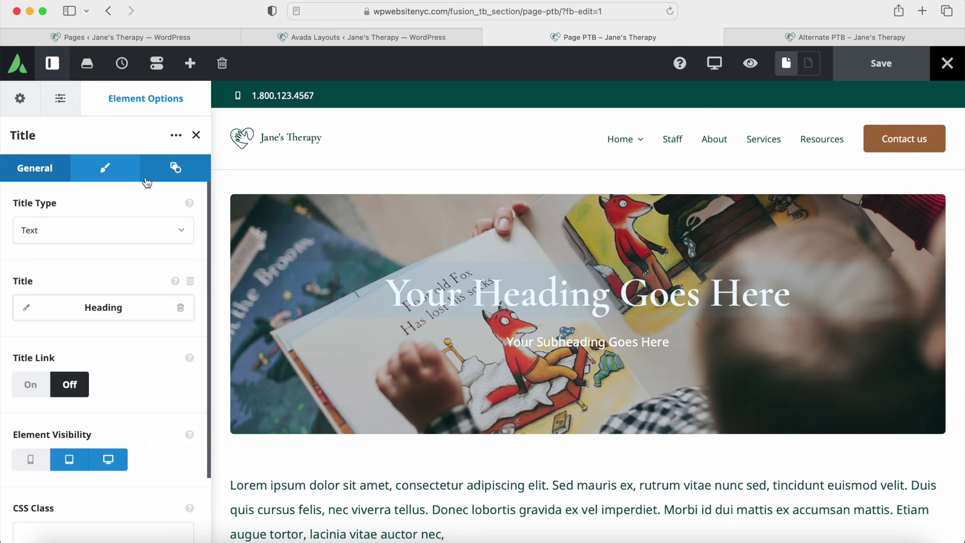
pyautogui.click(105, 169)
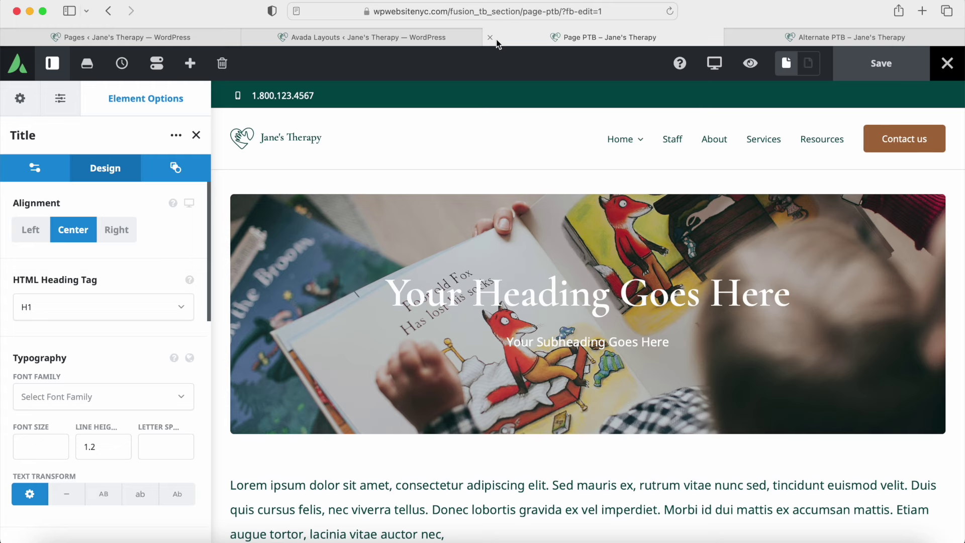
pyautogui.click(491, 38)
pyautogui.click(491, 39)
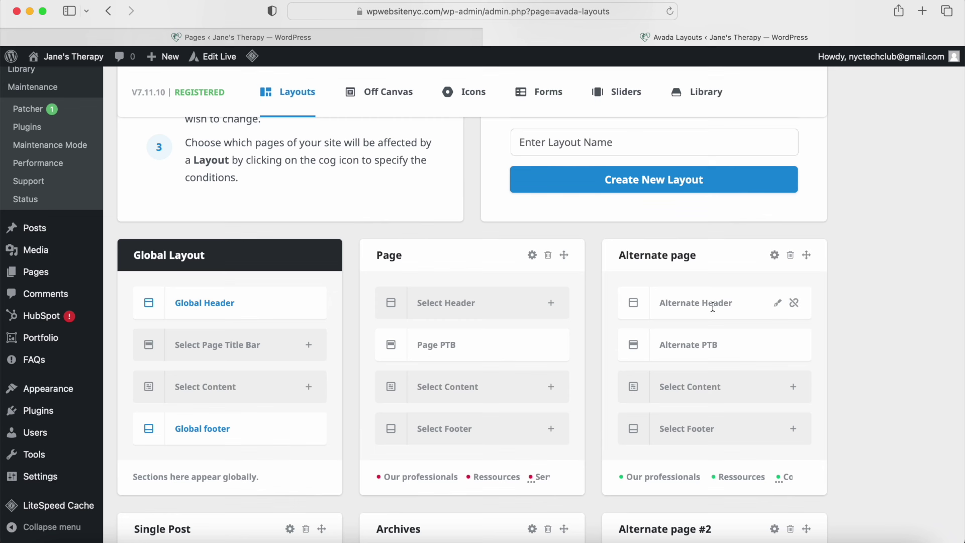
# Step: Scroll through the Avada Layouts overview, then return to the tab listing all nine pages
pyautogui.scroll(3, 601, 325)
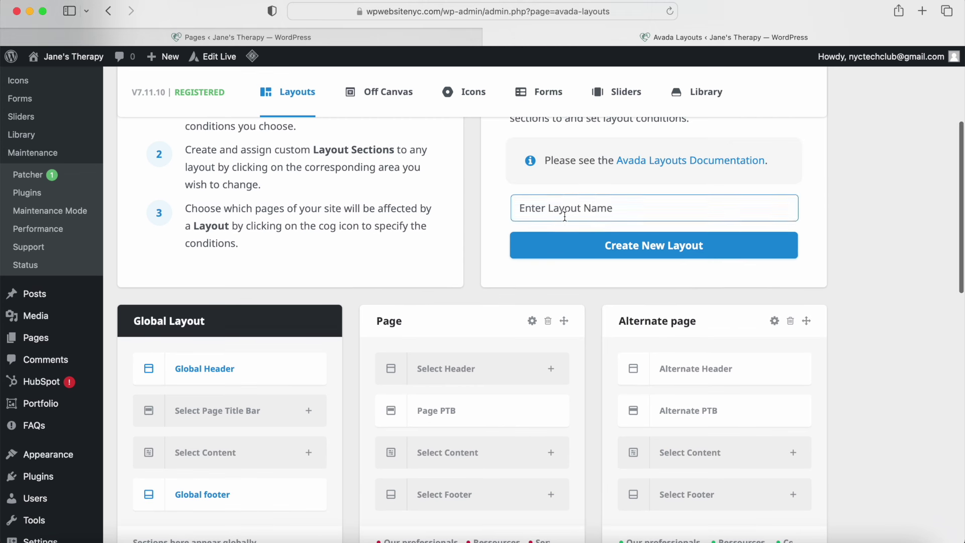
pyautogui.click(607, 210)
pyautogui.scroll(-5, 512, 282)
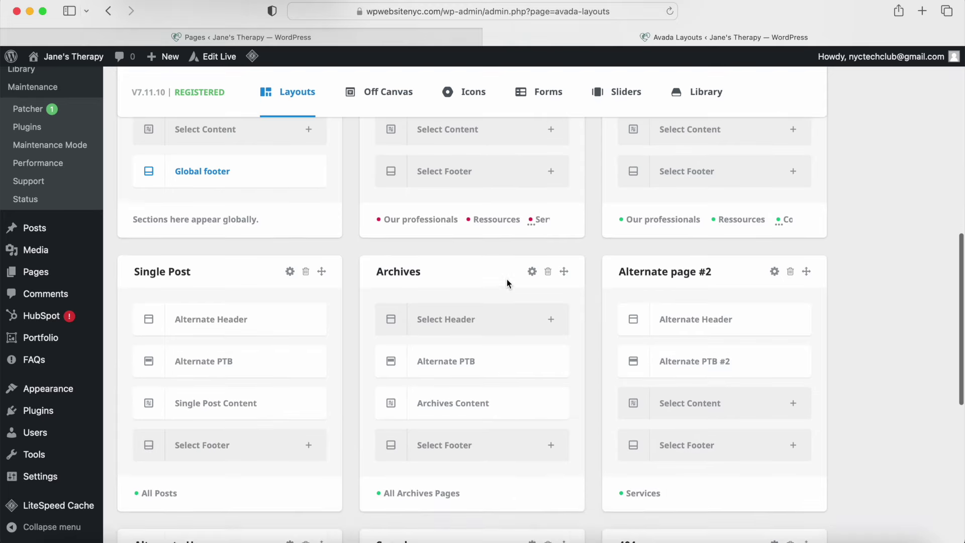
pyautogui.scroll(-3, 367, 311)
pyautogui.scroll(-2, 366, 316)
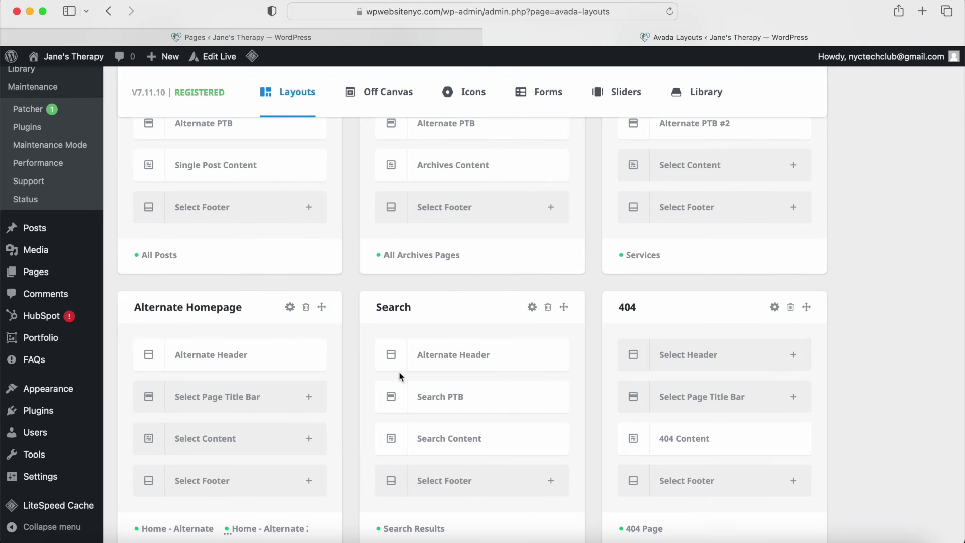
pyautogui.scroll(5, 486, 438)
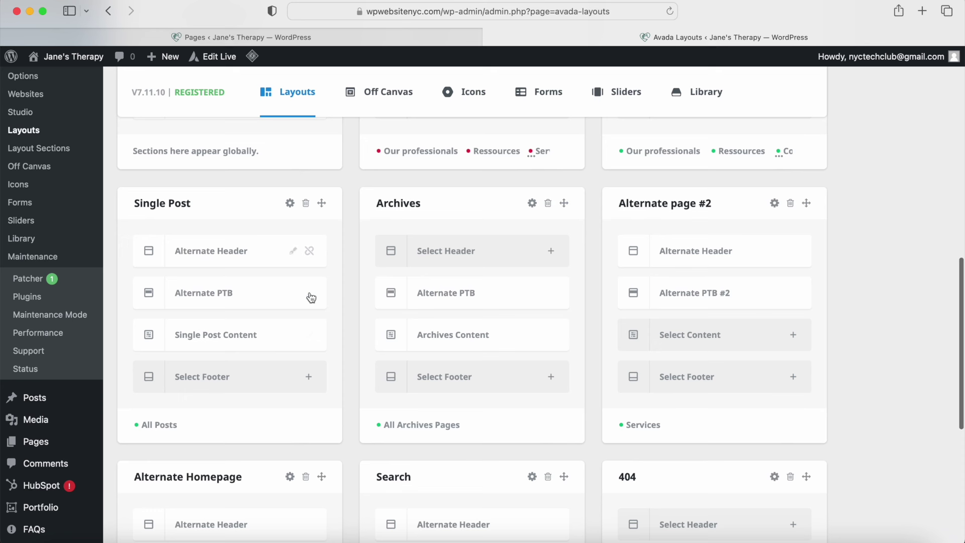
pyautogui.scroll(3, 534, 354)
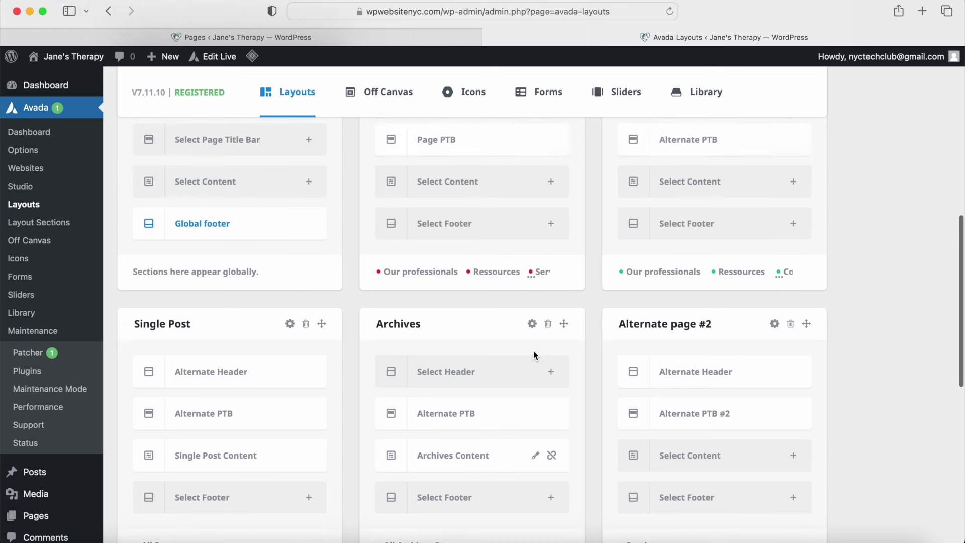
pyautogui.scroll(2, 533, 351)
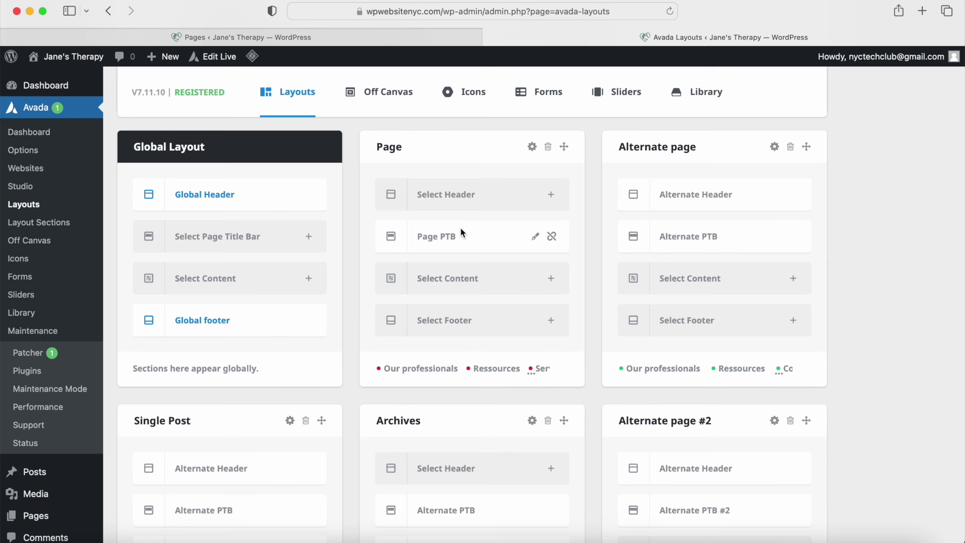
pyautogui.click(263, 38)
pyautogui.scroll(3, 257, 240)
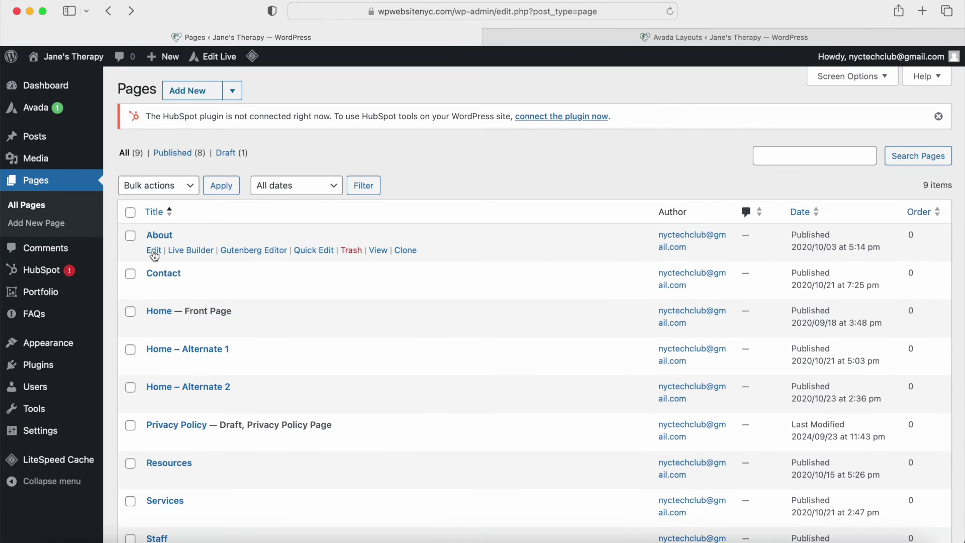
# Step: Edit the About page and check its Header and Page Title Bar options, including the heading text
pyautogui.click(153, 251)
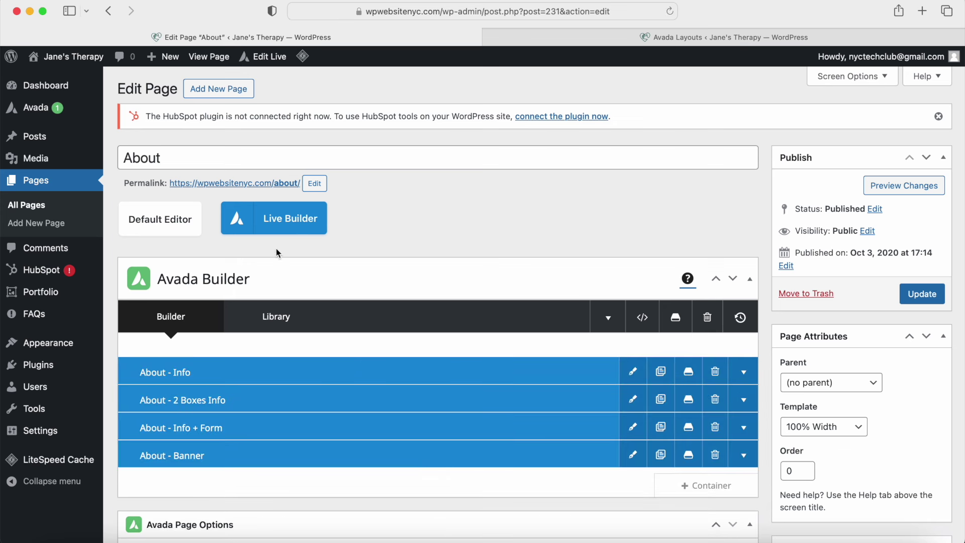
pyautogui.scroll(-7, 278, 249)
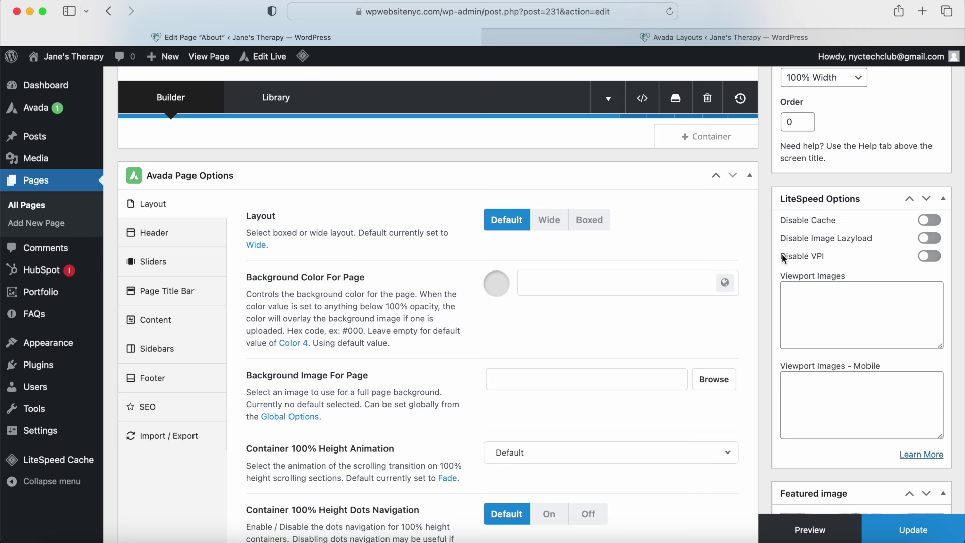
pyautogui.scroll(-10, 782, 257)
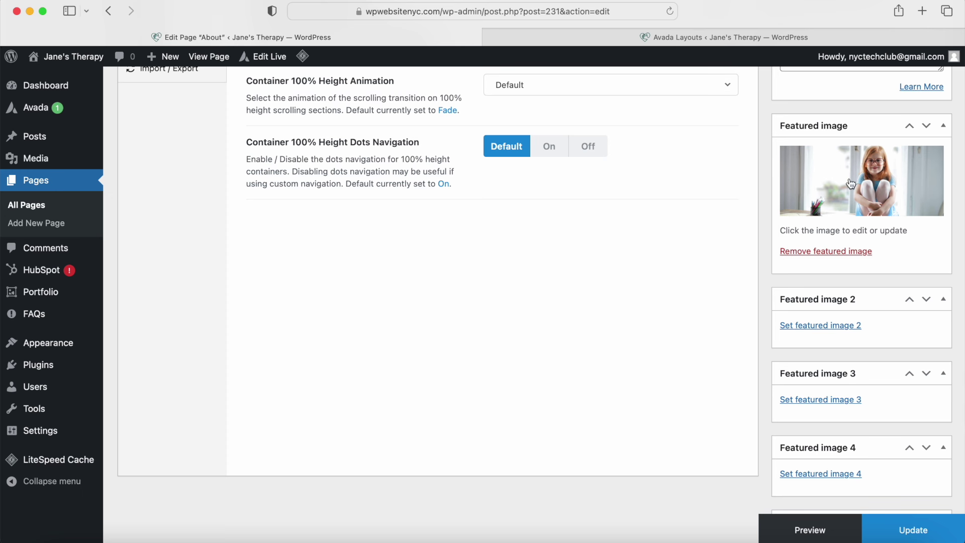
pyautogui.scroll(8, 554, 342)
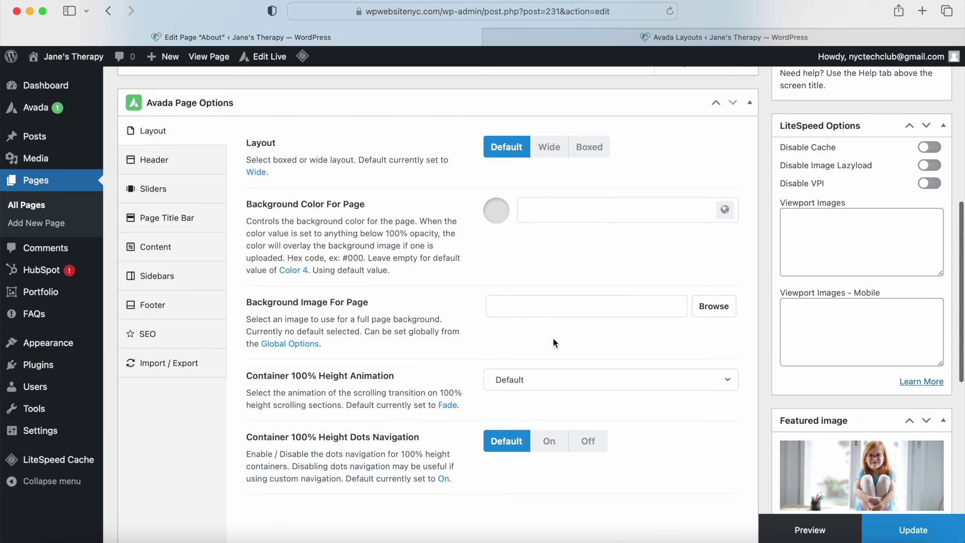
pyautogui.click(172, 160)
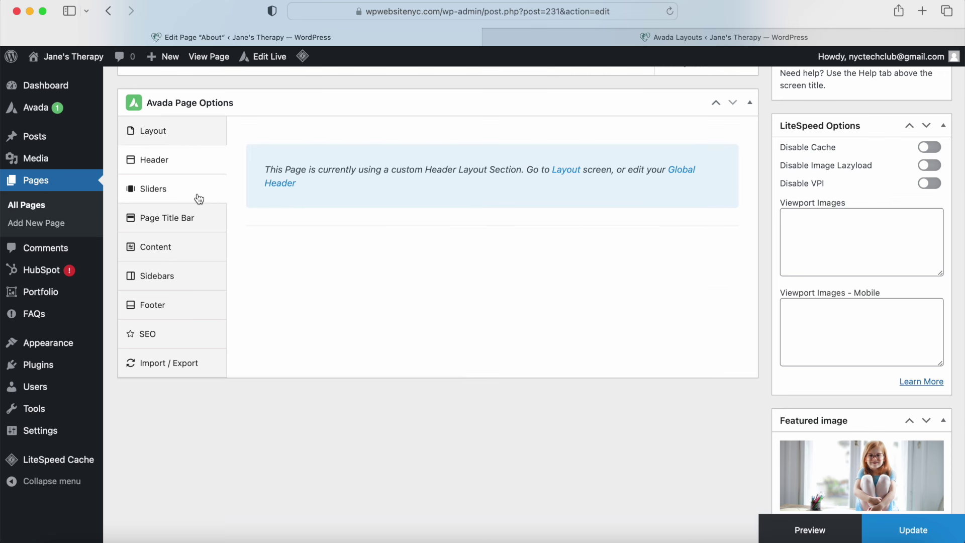
pyautogui.click(201, 220)
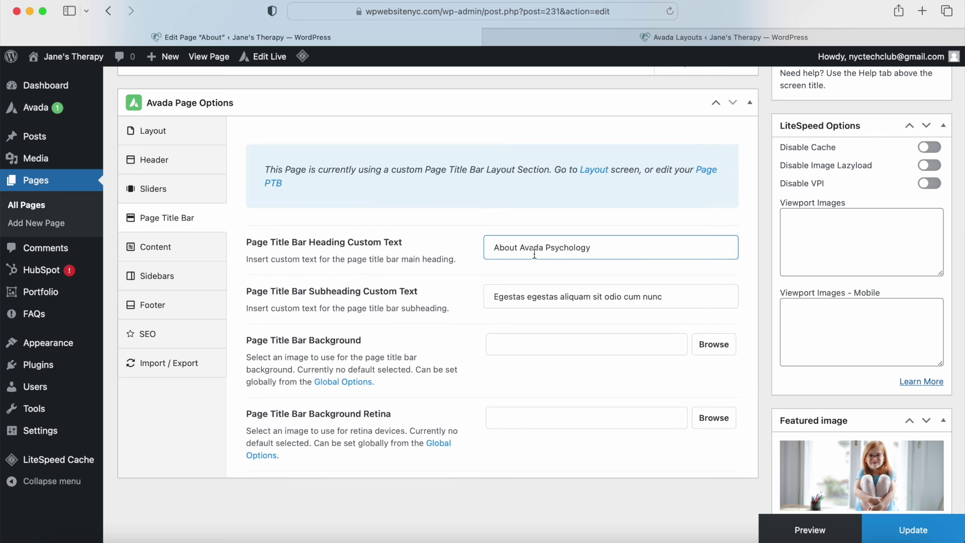
pyautogui.moveTo(622, 249); pyautogui.dragTo(492, 243)
pyautogui.click(509, 297)
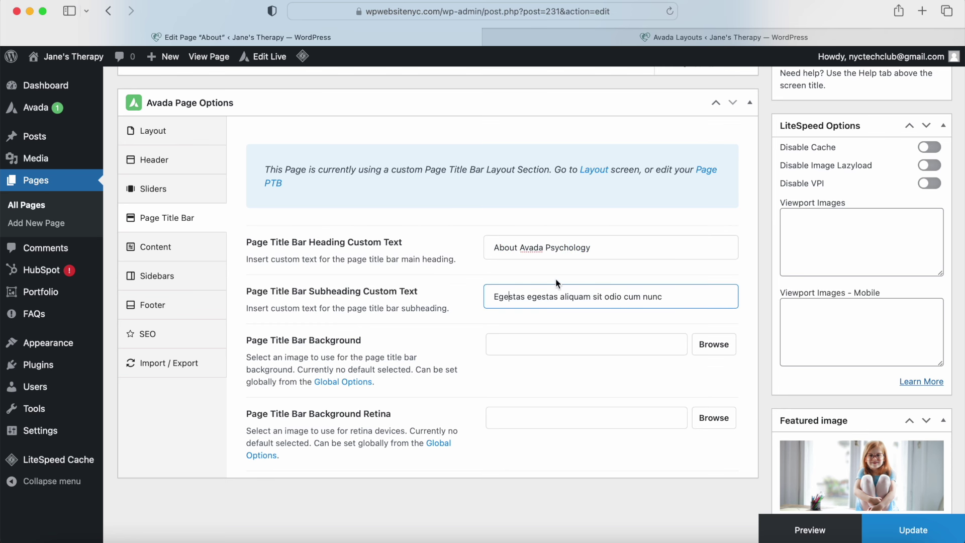
pyautogui.tripleClick(552, 307)
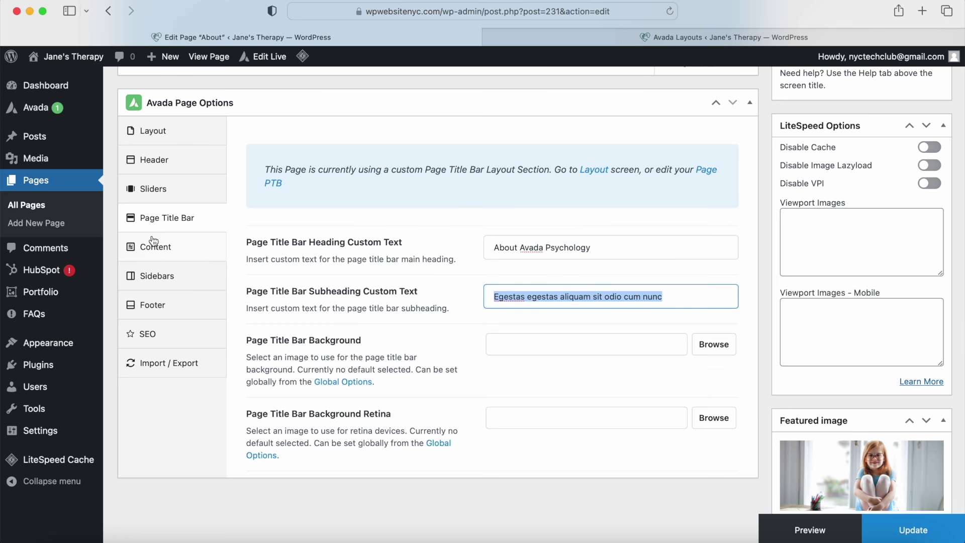
# Step: Review the About page's Content, Sidebars and Footer options
pyautogui.click(153, 248)
pyautogui.click(151, 279)
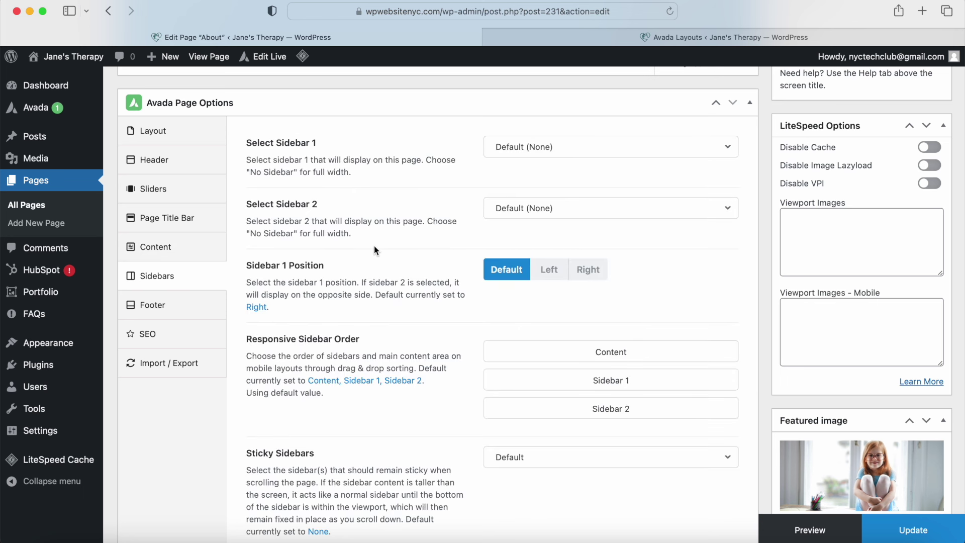
pyautogui.click(206, 307)
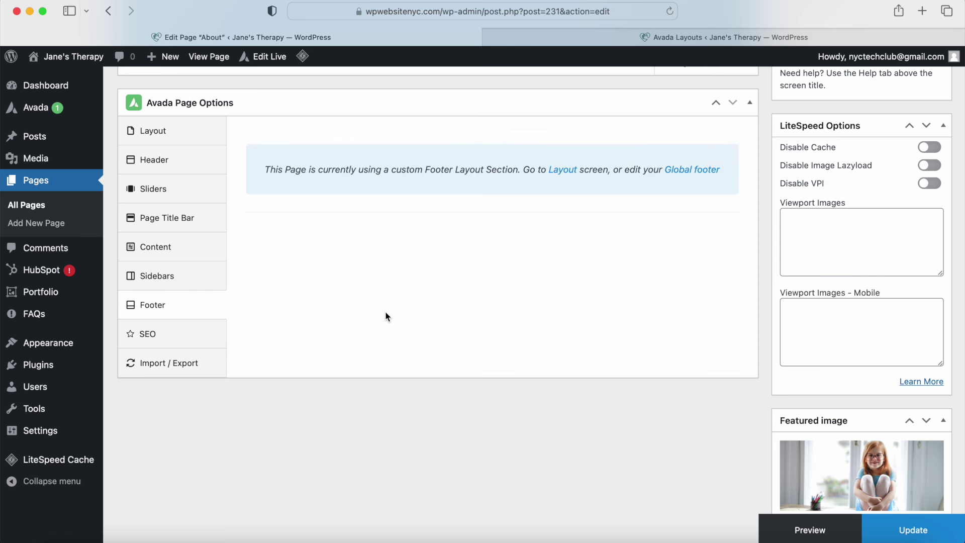
pyautogui.scroll(7, 397, 289)
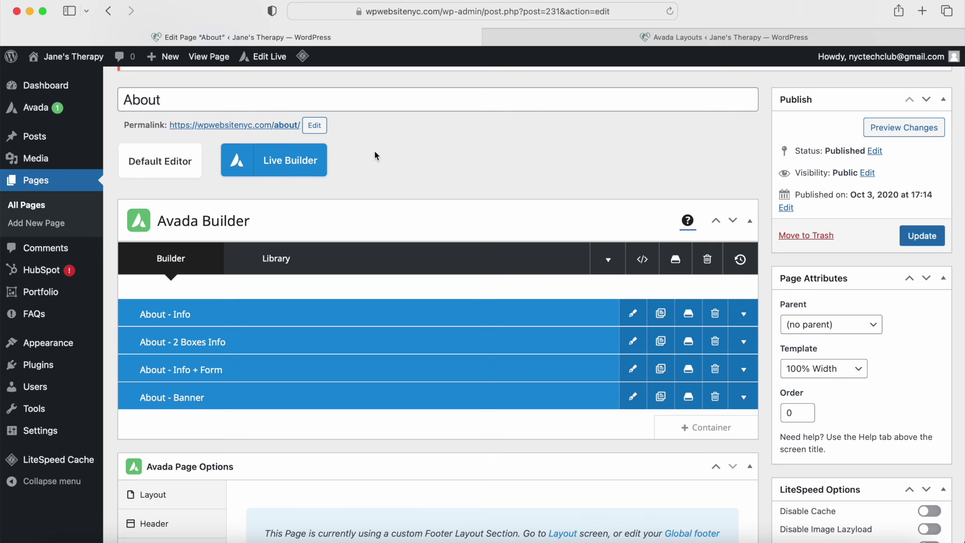
# Step: Open About in the visual builder and inspect the photo column's gradient and background image
pyautogui.click(285, 161)
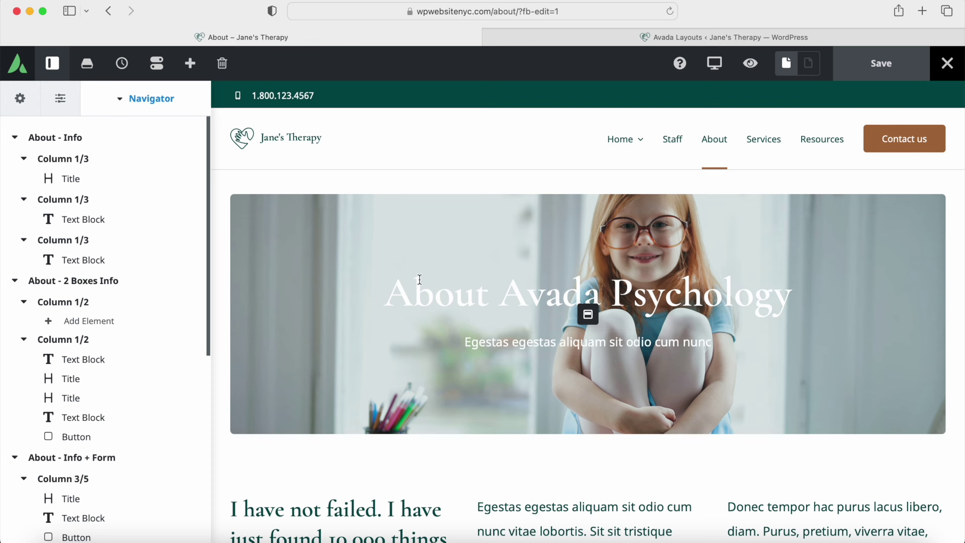
pyautogui.scroll(-5, 419, 280)
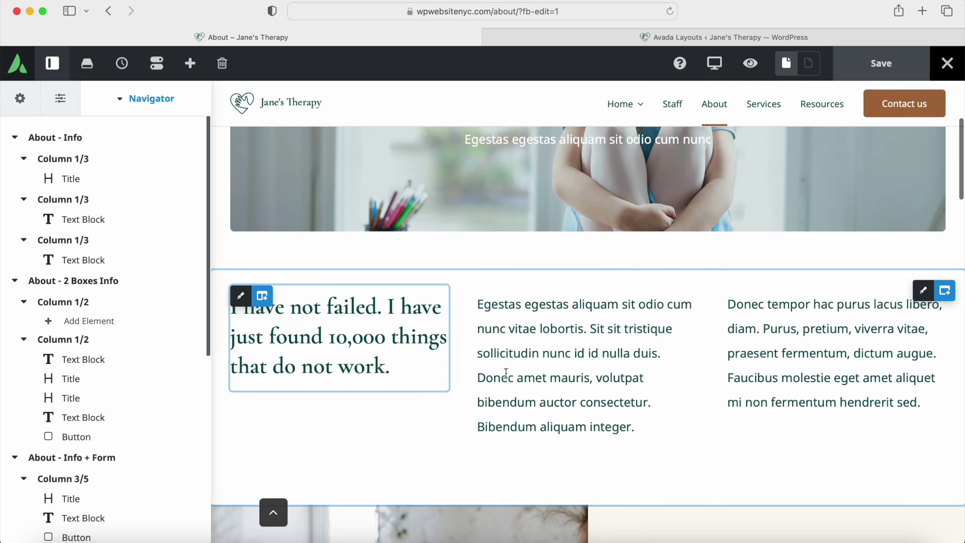
pyautogui.moveTo(828, 370)
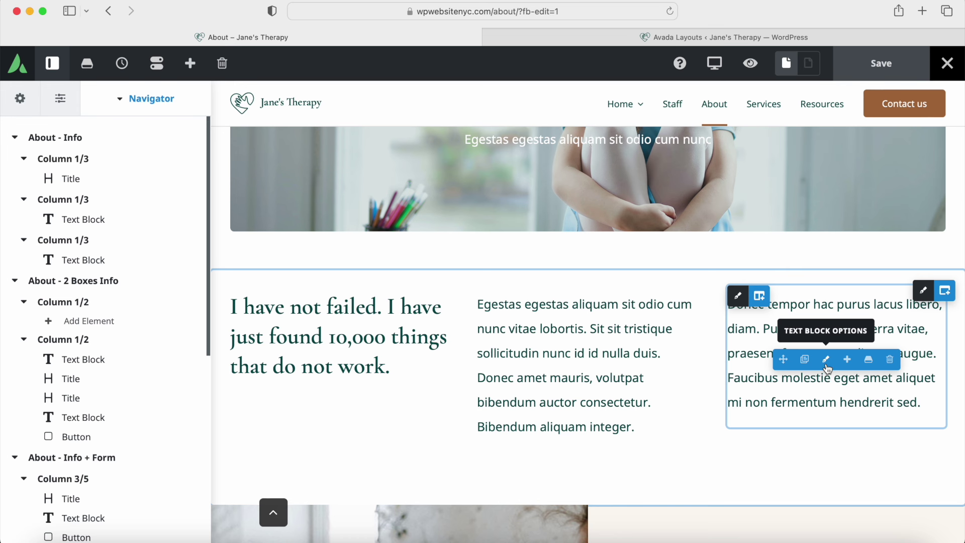
pyautogui.scroll(-5, 654, 352)
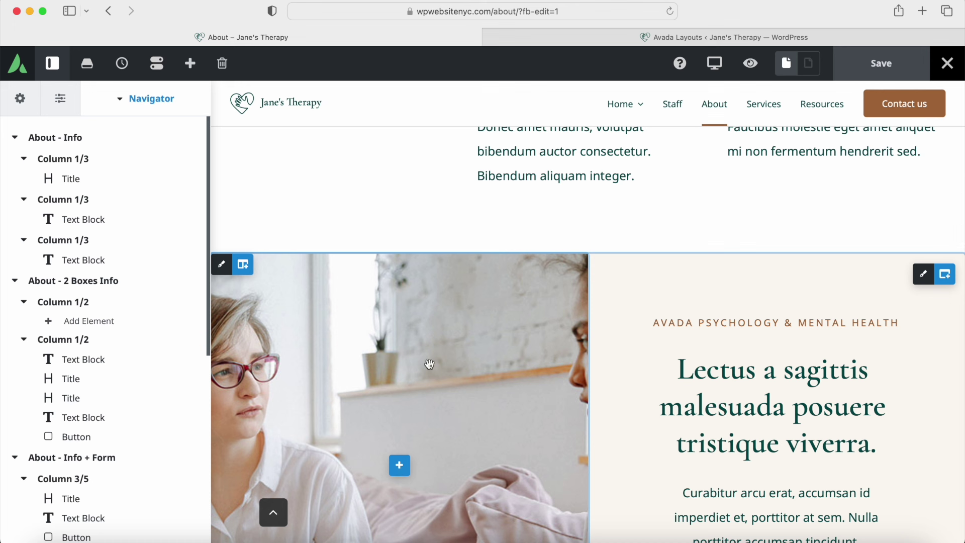
pyautogui.click(221, 265)
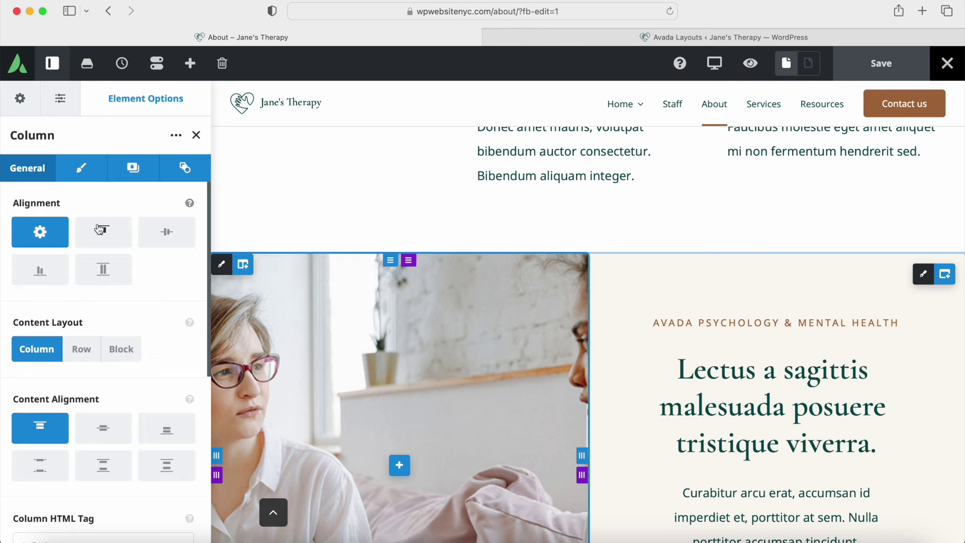
pyautogui.click(97, 174)
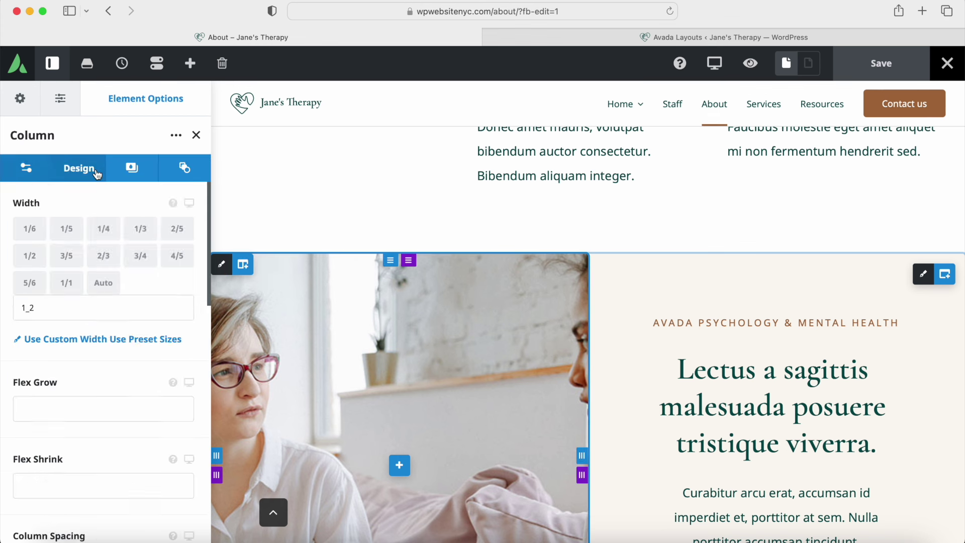
pyautogui.click(132, 180)
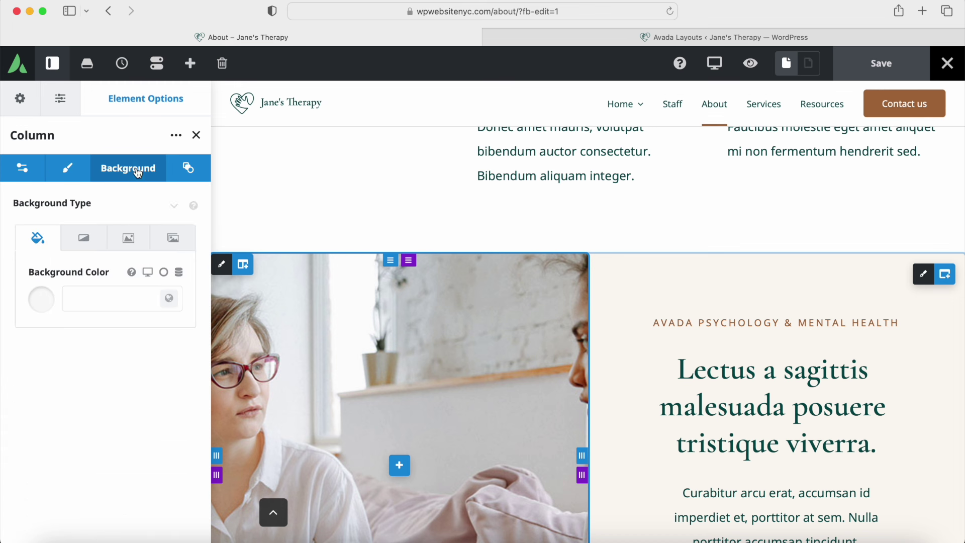
pyautogui.click(84, 241)
pyautogui.click(120, 245)
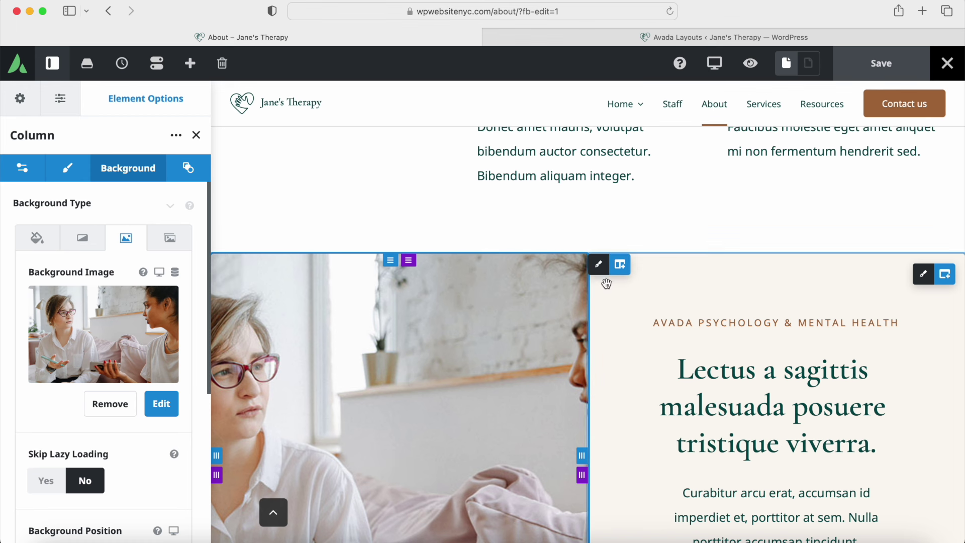
# Step: Inspect the text column's background and the paragraph text block's design options
pyautogui.click(598, 263)
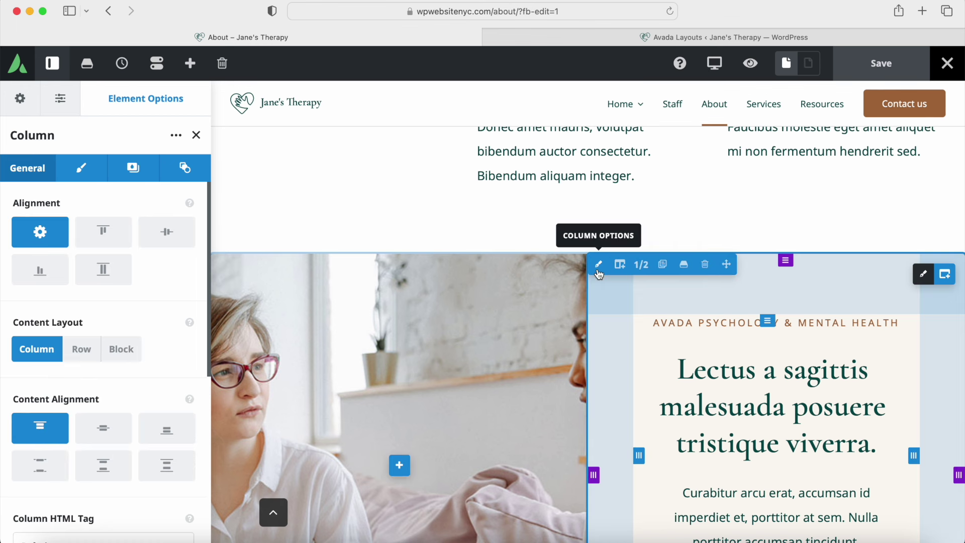
pyautogui.click(133, 167)
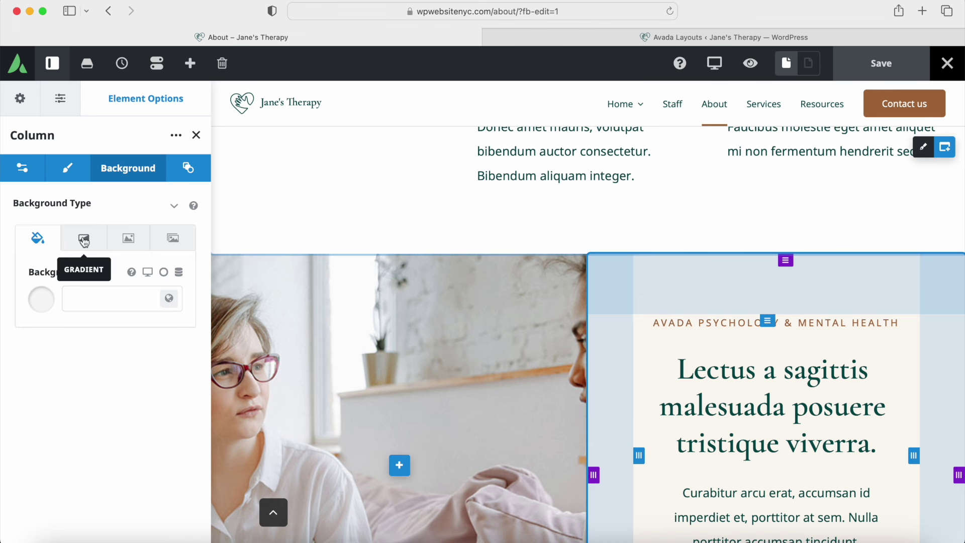
pyautogui.click(708, 384)
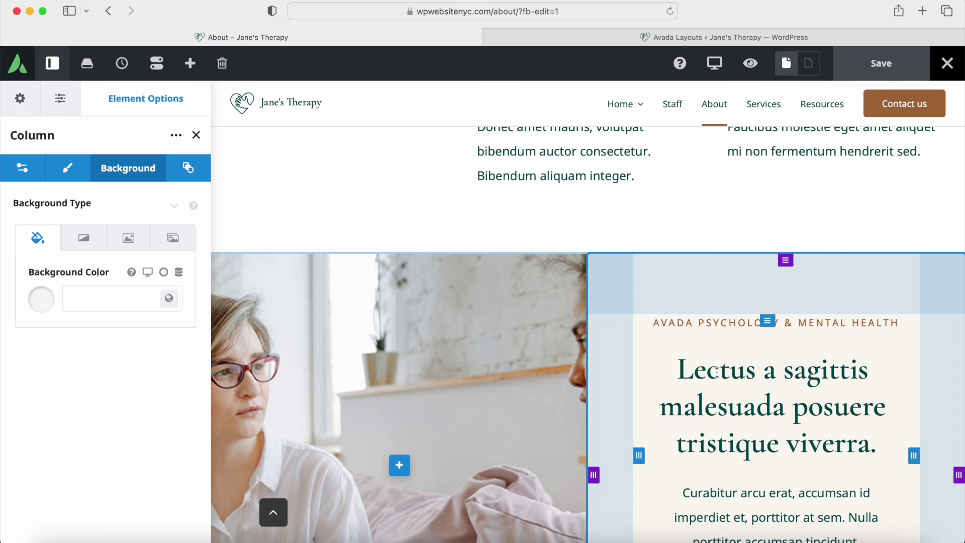
pyautogui.click(197, 135)
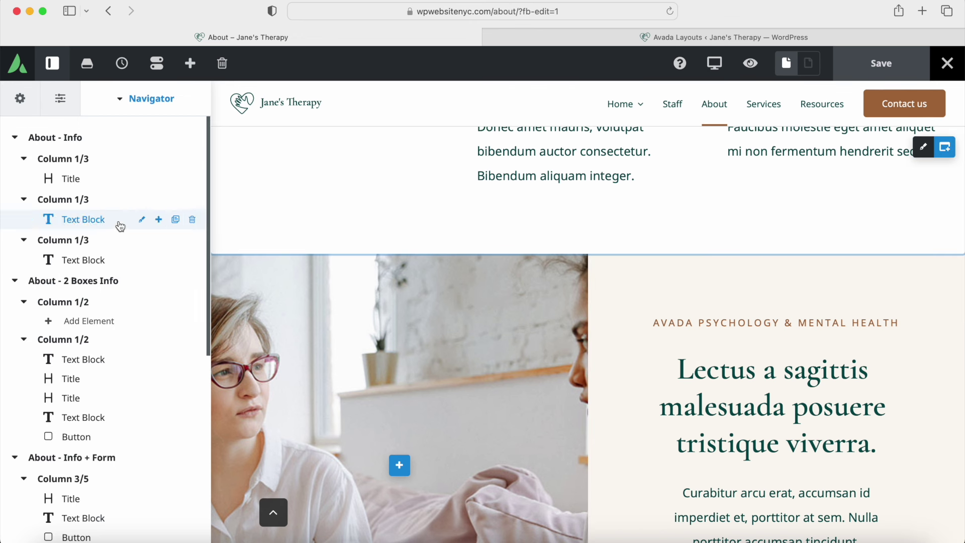
pyautogui.click(757, 373)
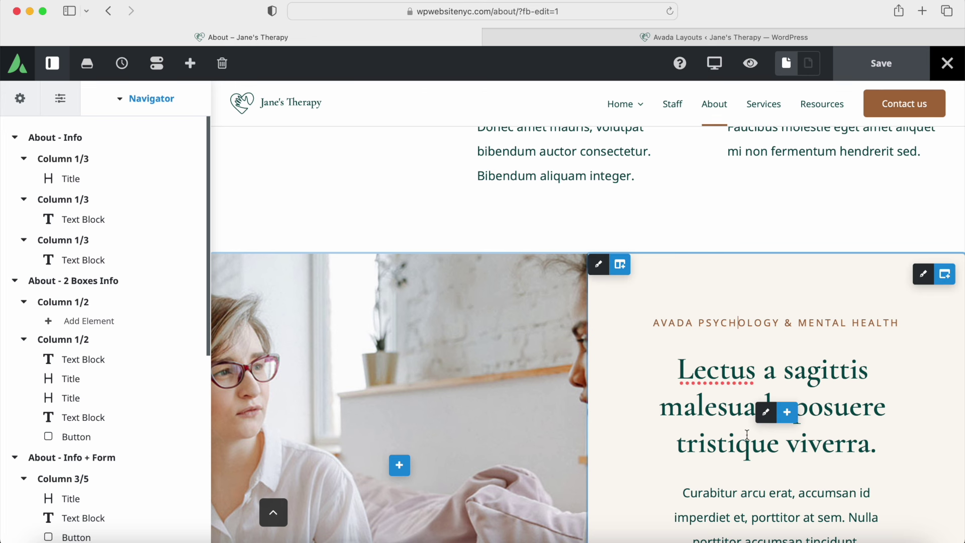
pyautogui.scroll(-3, 761, 382)
pyautogui.click(767, 396)
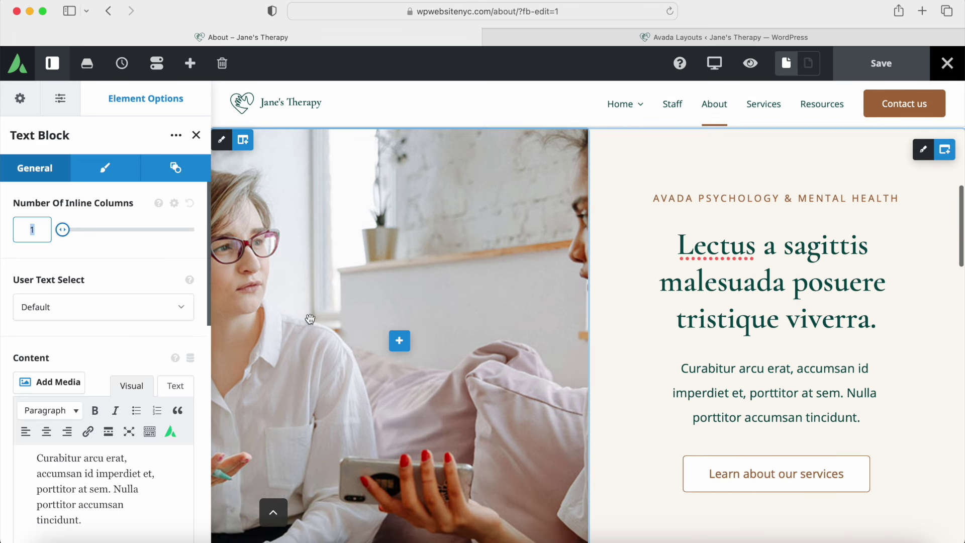
pyautogui.click(106, 168)
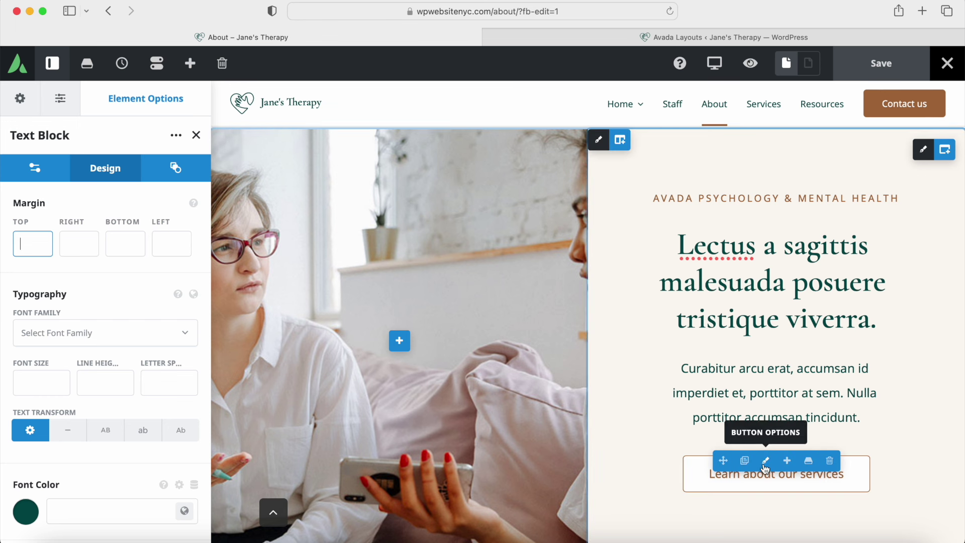
# Step: Check the services button's Design tab gradient start and end colour state options
pyautogui.click(765, 459)
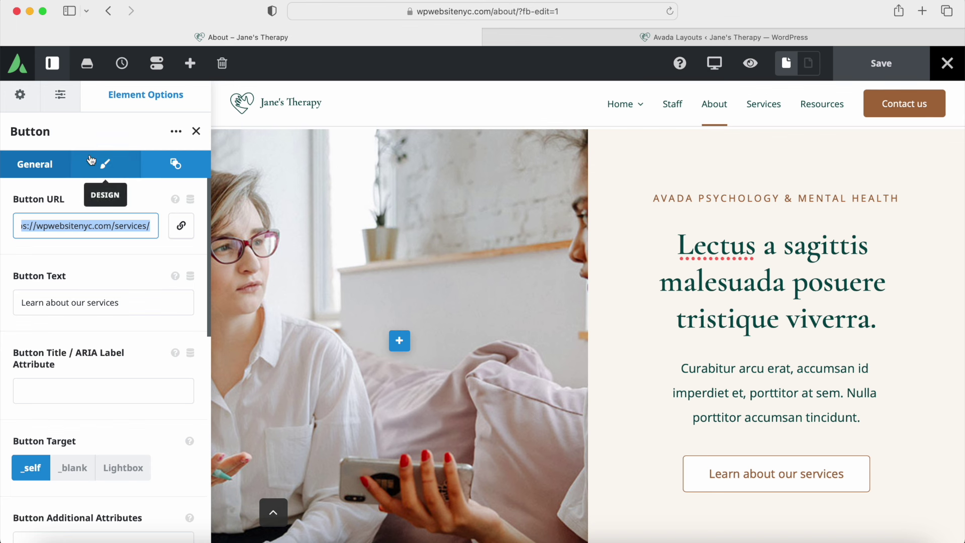
pyautogui.click(105, 164)
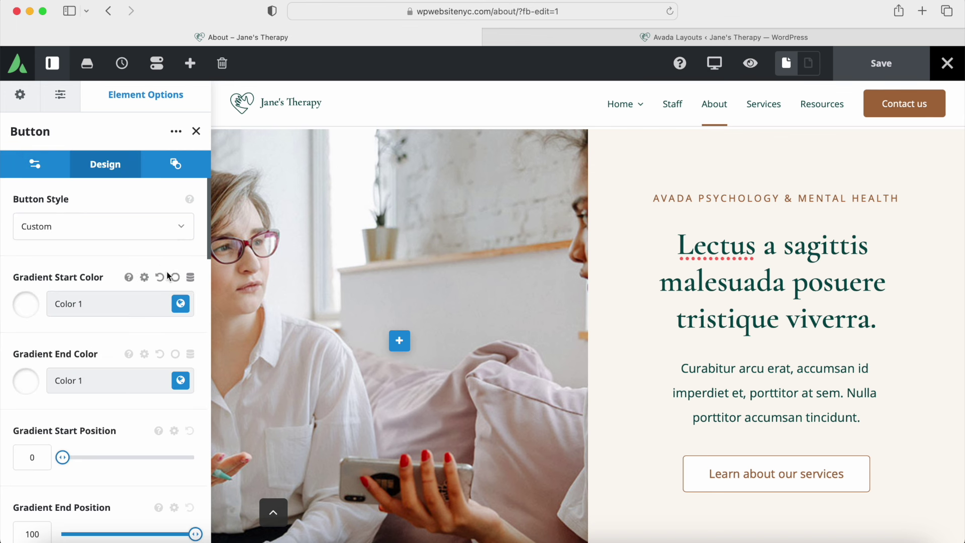
pyautogui.click(174, 277)
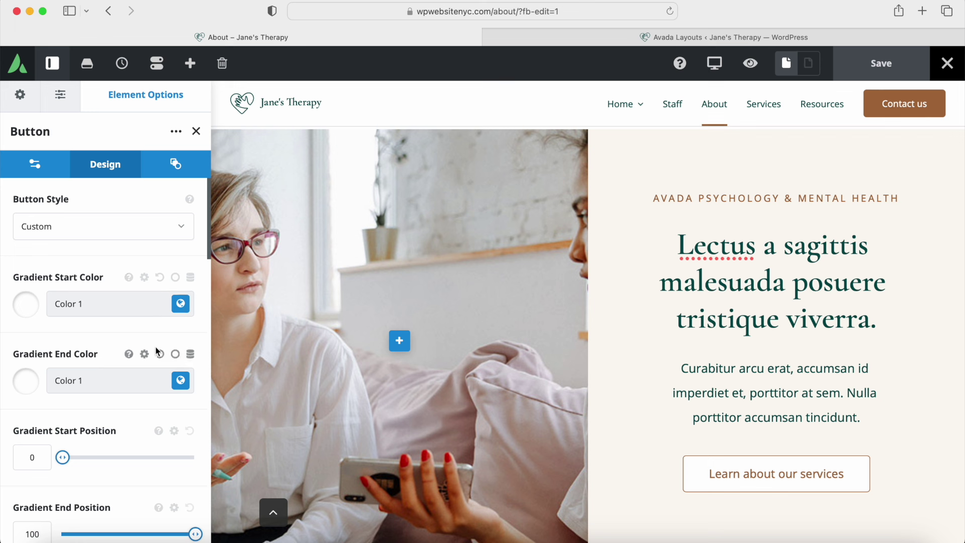
pyautogui.click(175, 354)
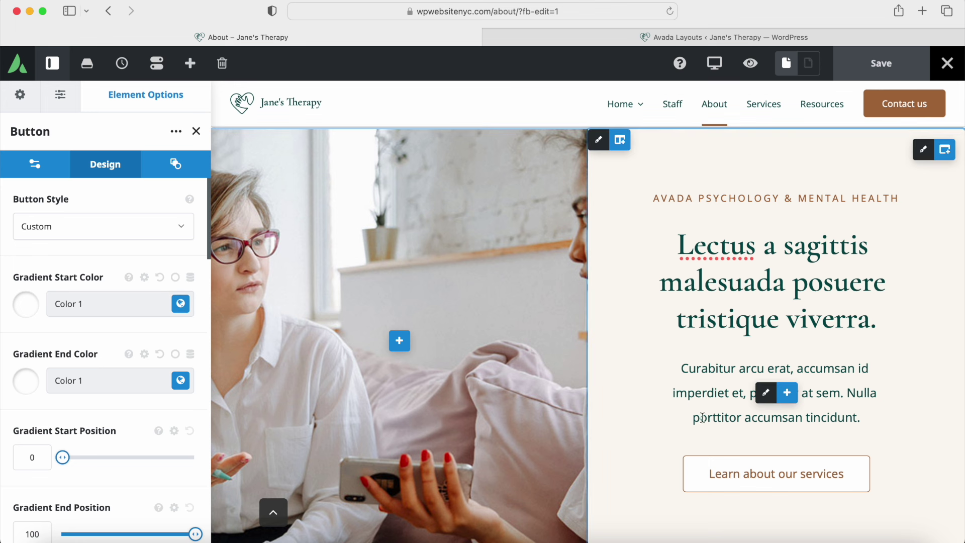
pyautogui.scroll(-10, 704, 406)
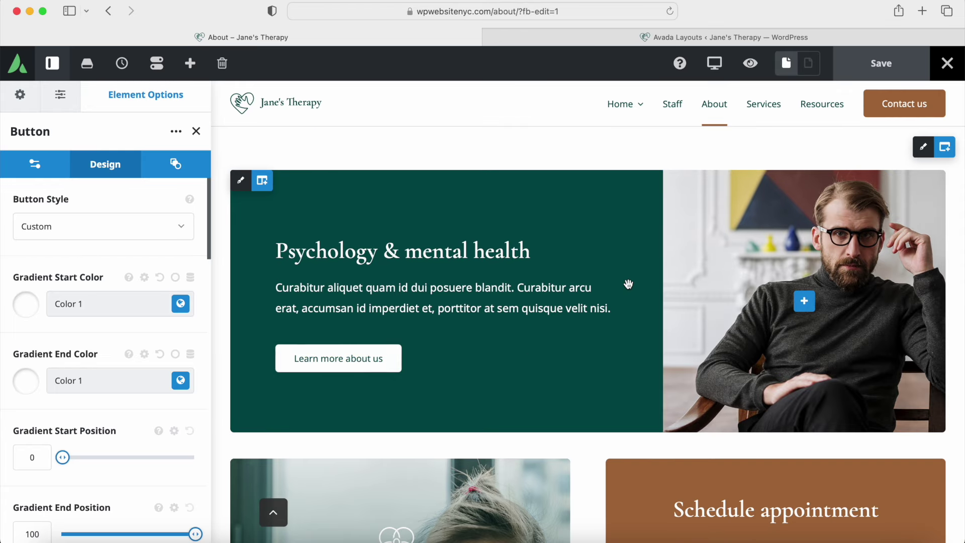
pyautogui.scroll(-6, 759, 298)
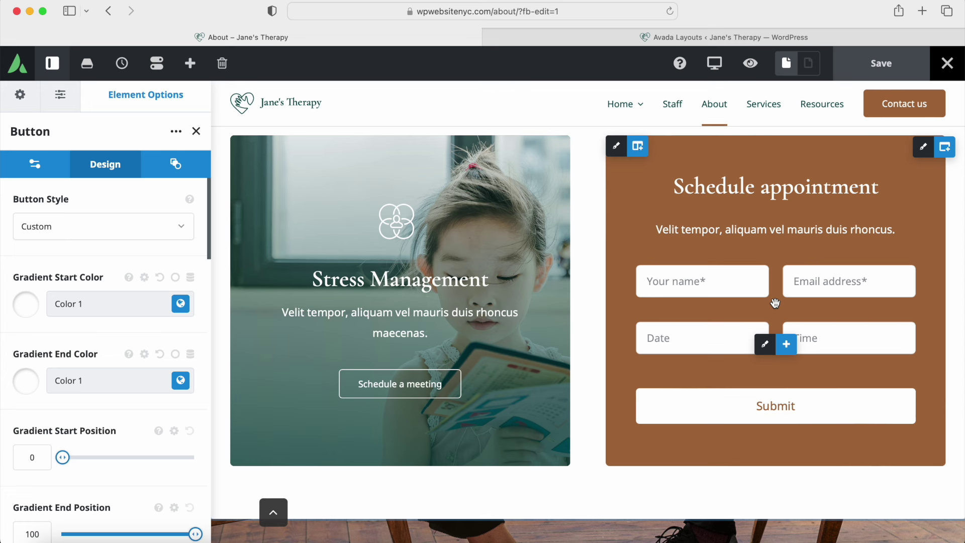
# Step: Open the appointment form's settings, review the page, and exit to the Avada dashboard
pyautogui.click(765, 344)
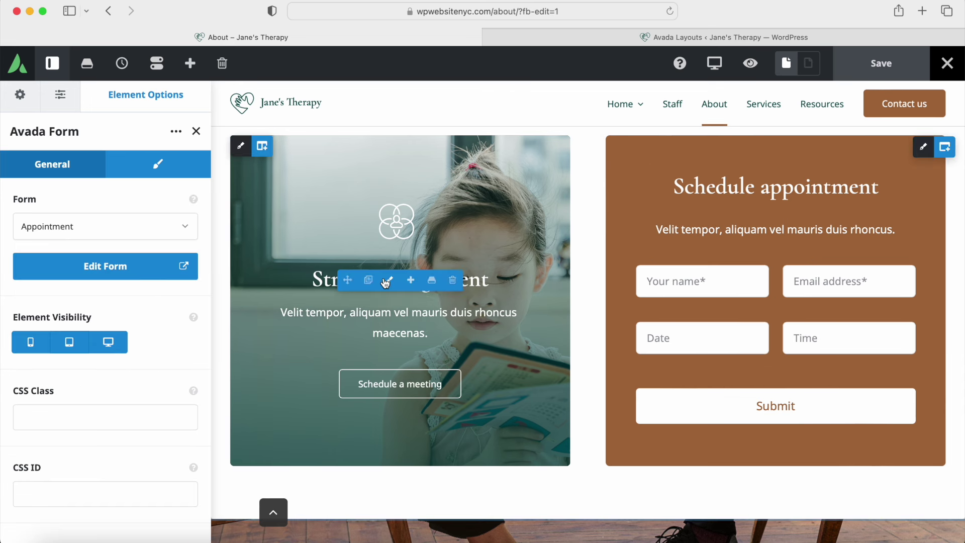
pyautogui.scroll(-6, 383, 278)
pyautogui.scroll(-5, 383, 278)
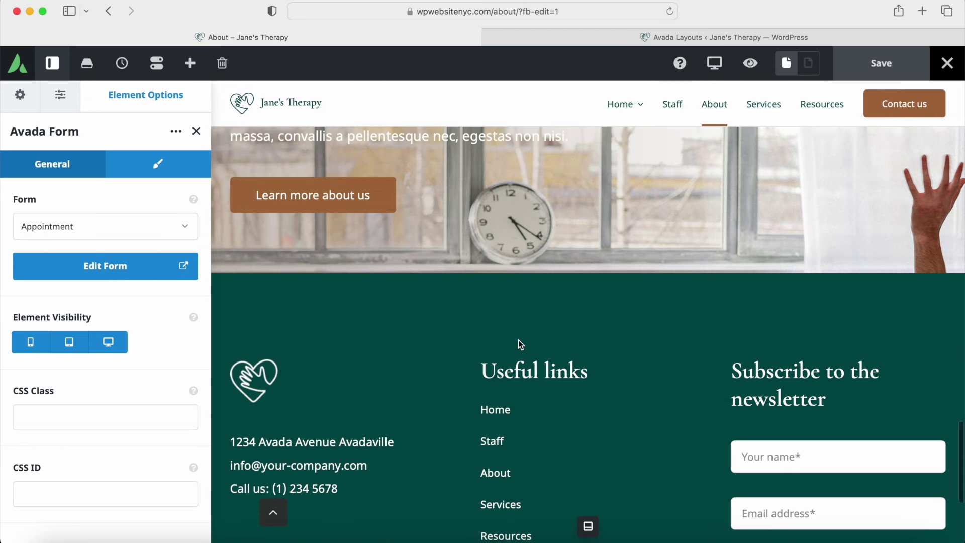
pyautogui.scroll(10, 517, 345)
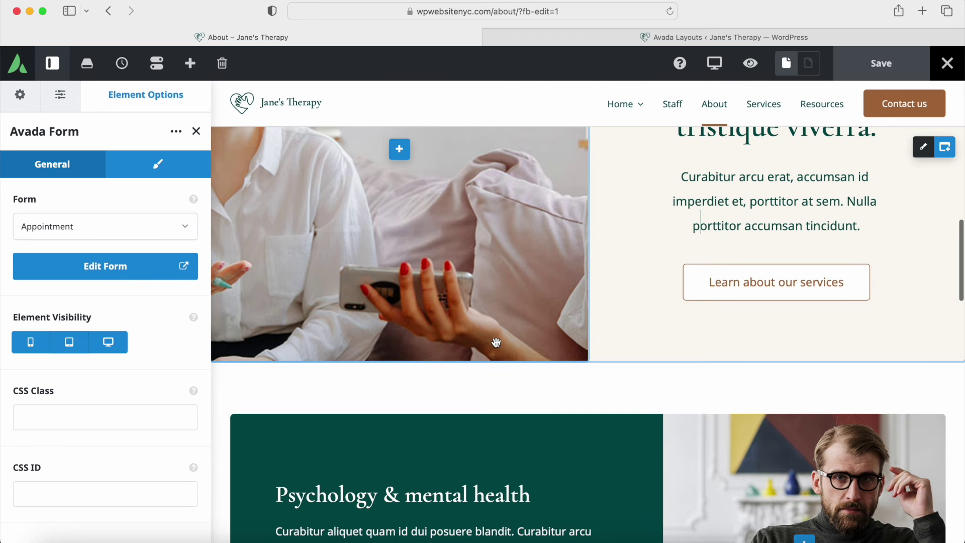
pyautogui.scroll(8, 497, 342)
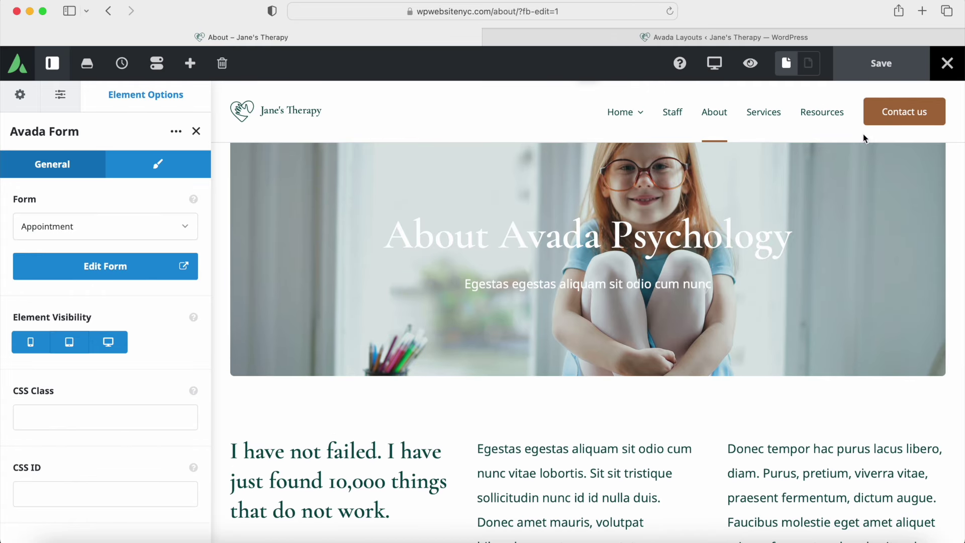
pyautogui.click(940, 69)
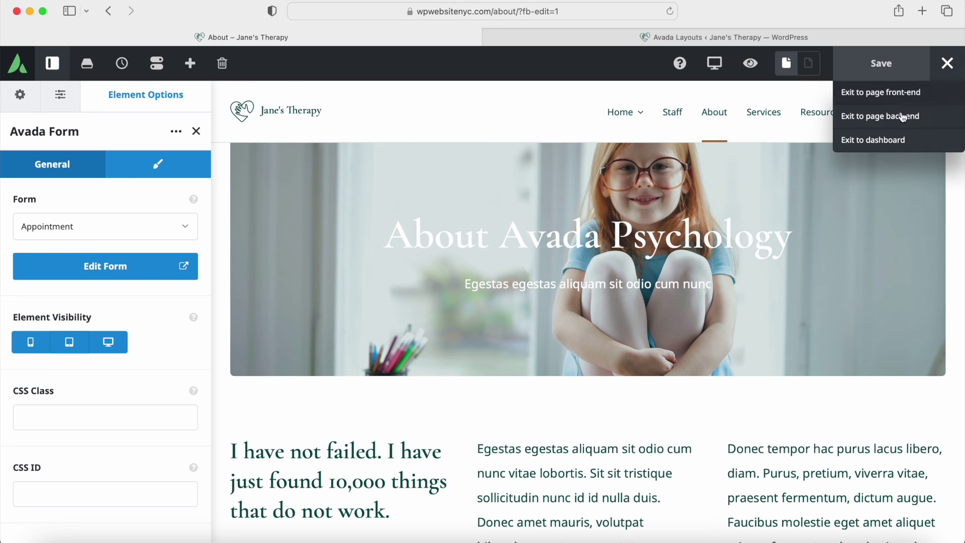
pyautogui.click(880, 144)
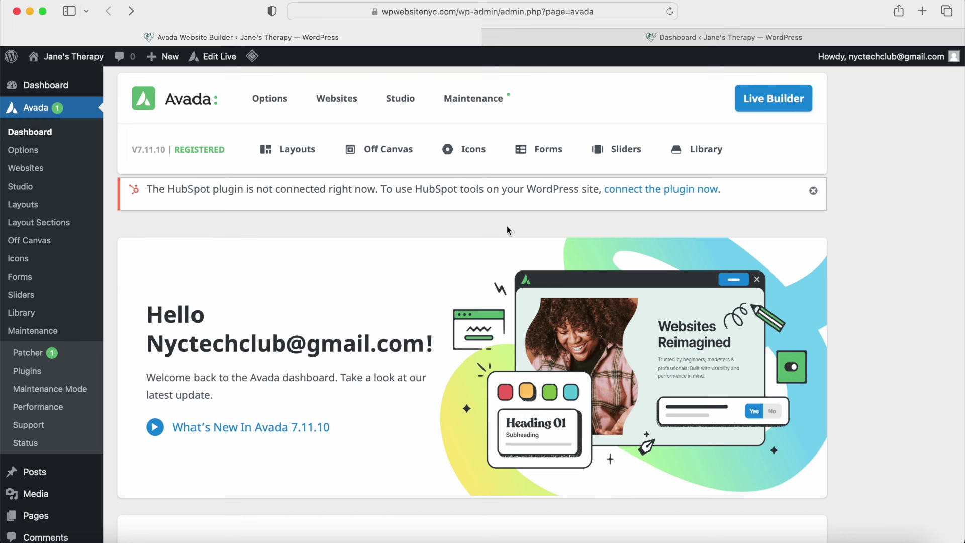
# Step: Open Avada Layouts, then open the Resources page for editing from the All Pages list
pyautogui.moveTo(297, 149)
pyautogui.click(305, 195)
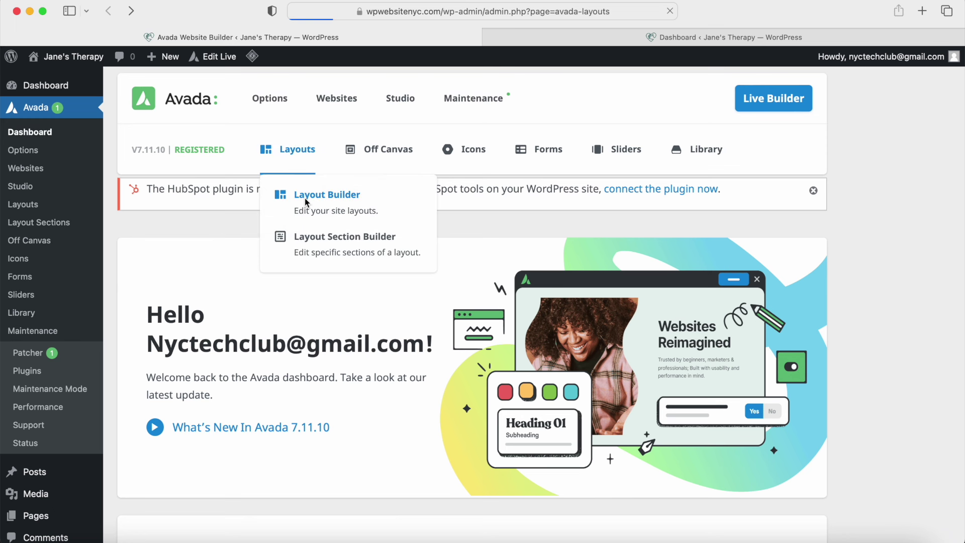
pyautogui.click(626, 41)
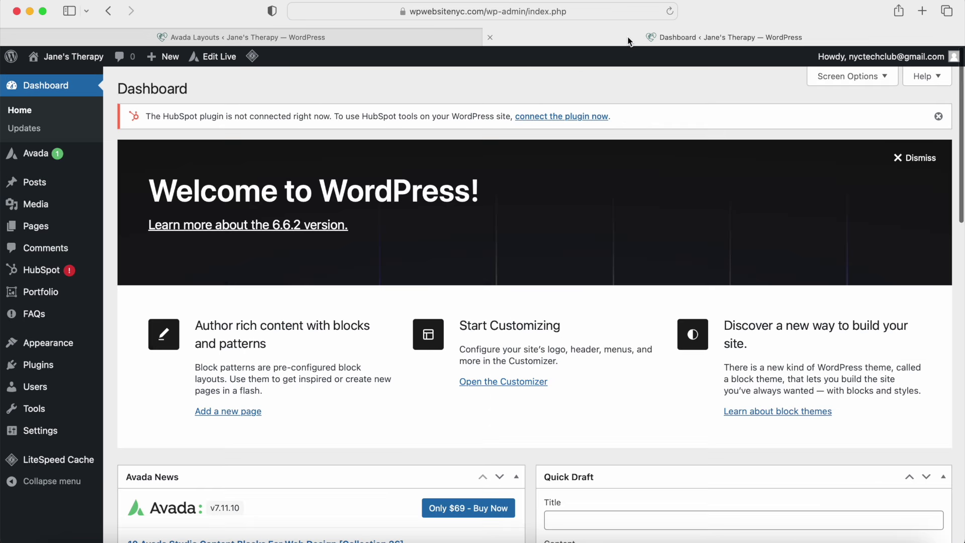
pyautogui.moveTo(36, 226)
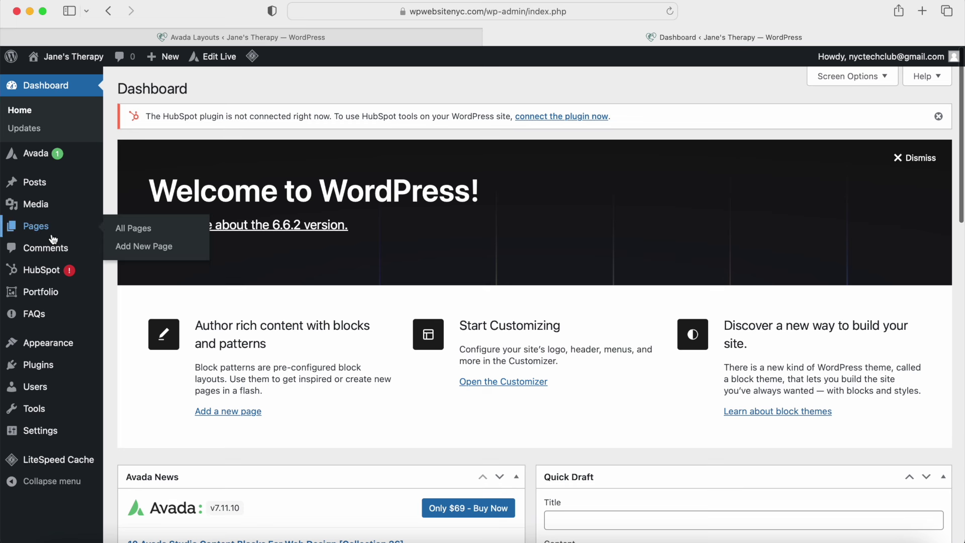
pyautogui.click(136, 228)
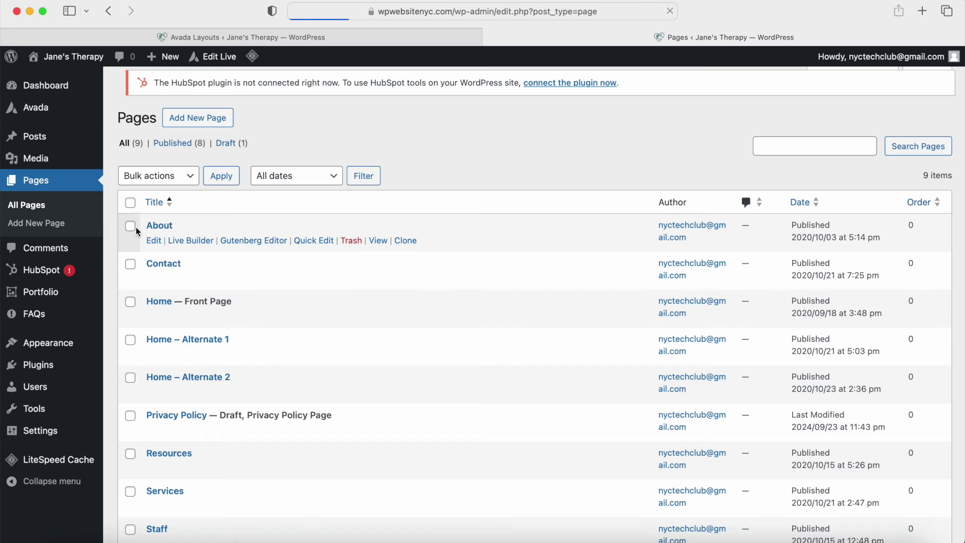
pyautogui.click(137, 232)
pyautogui.scroll(-3, 137, 228)
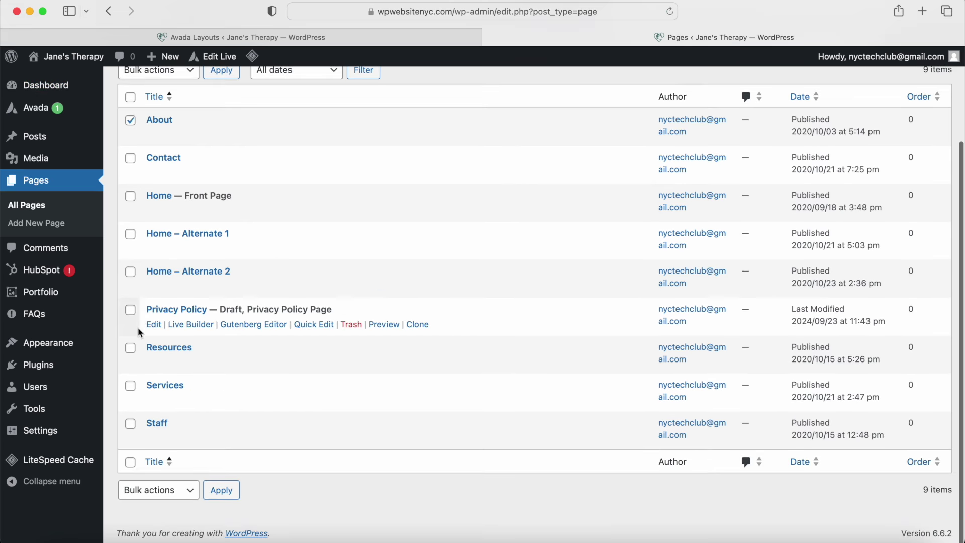
pyautogui.click(154, 364)
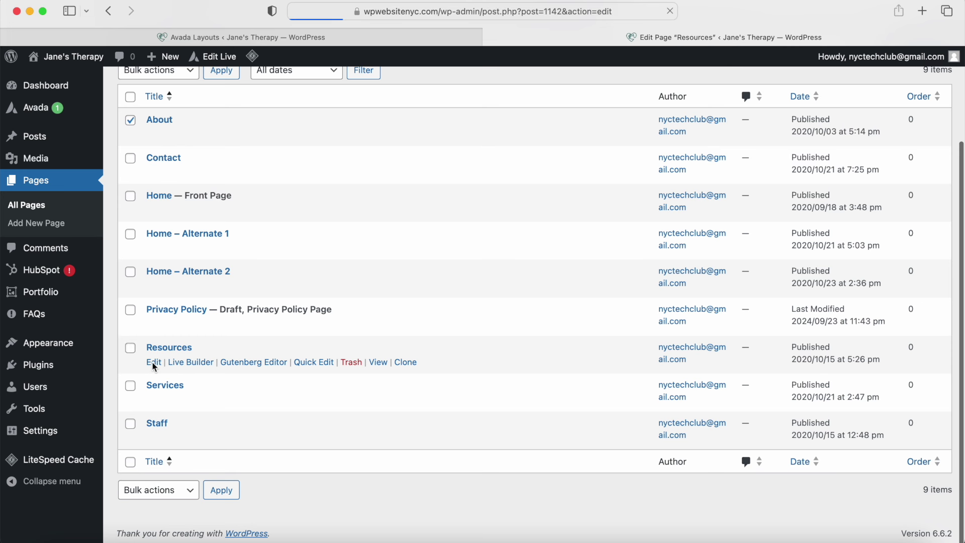
# Step: Review the Resources page's Page Title Bar options: no custom heading, Curabitur subheading
pyautogui.scroll(-5, 392, 256)
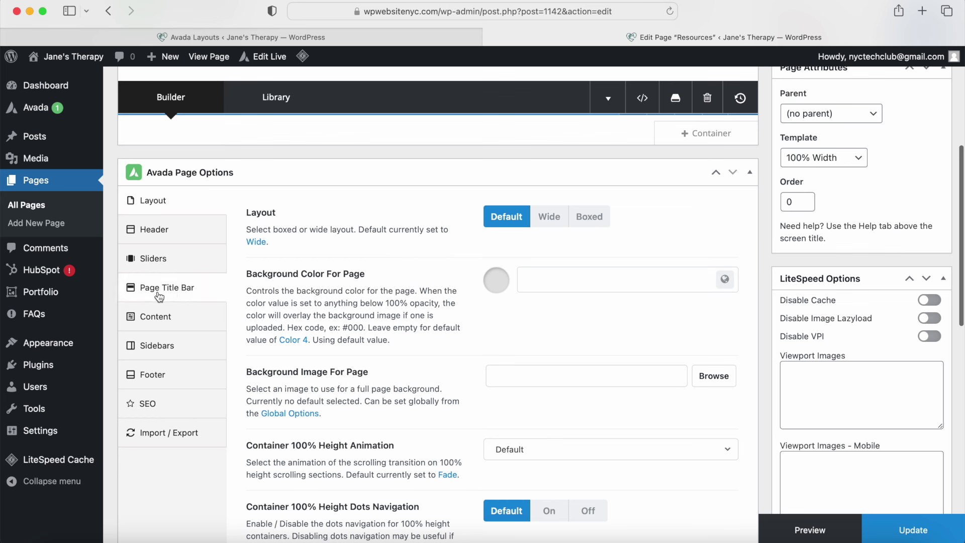
pyautogui.click(159, 297)
pyautogui.click(541, 370)
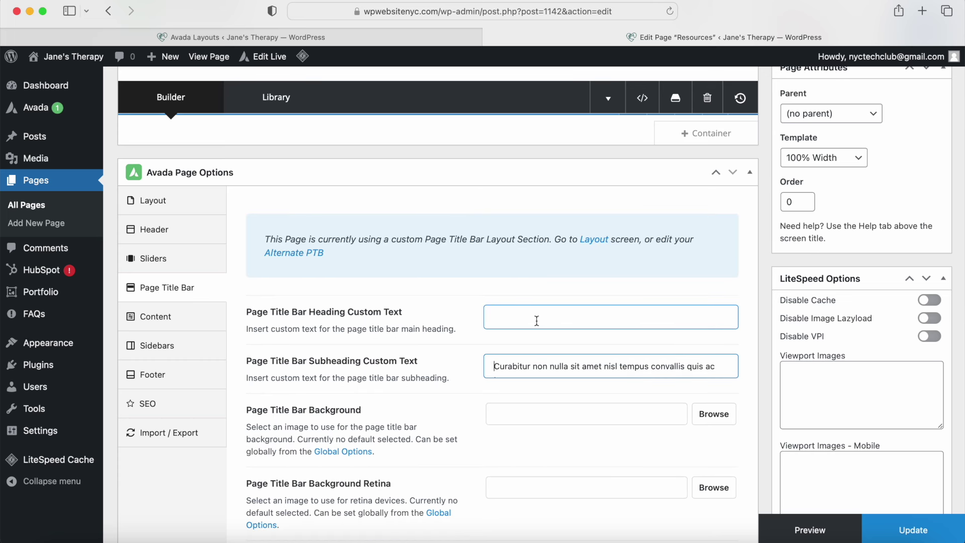
pyautogui.scroll(10, 463, 308)
pyautogui.click(199, 161)
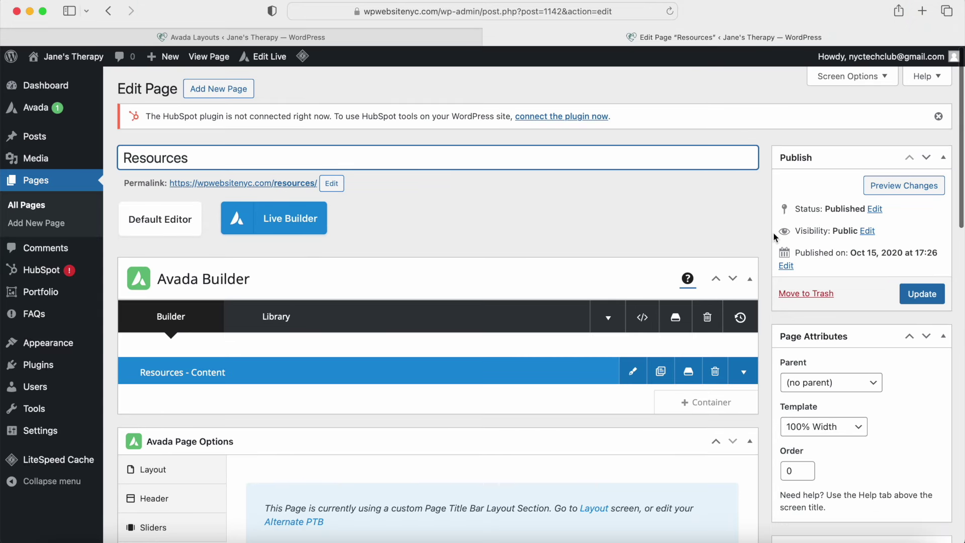
pyautogui.scroll(-15, 774, 236)
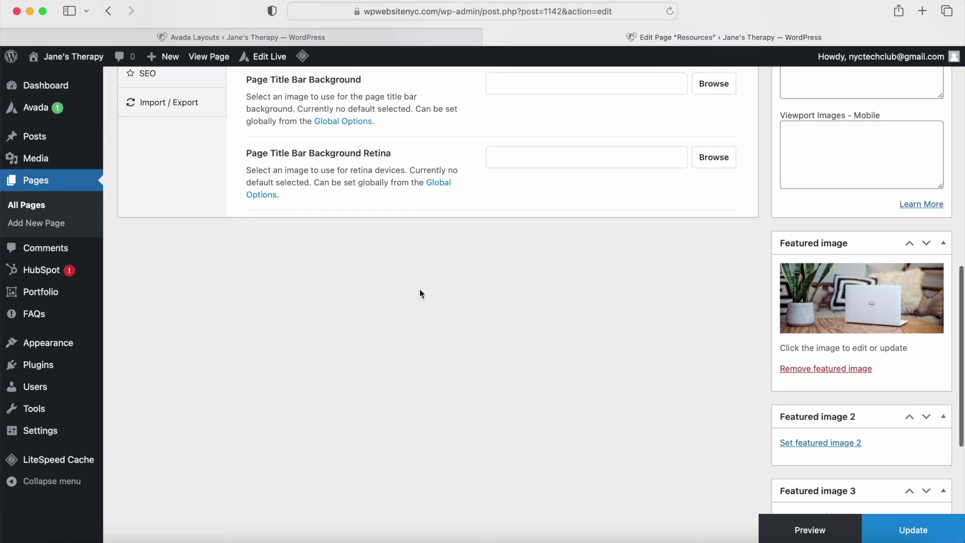
pyautogui.scroll(15, 421, 293)
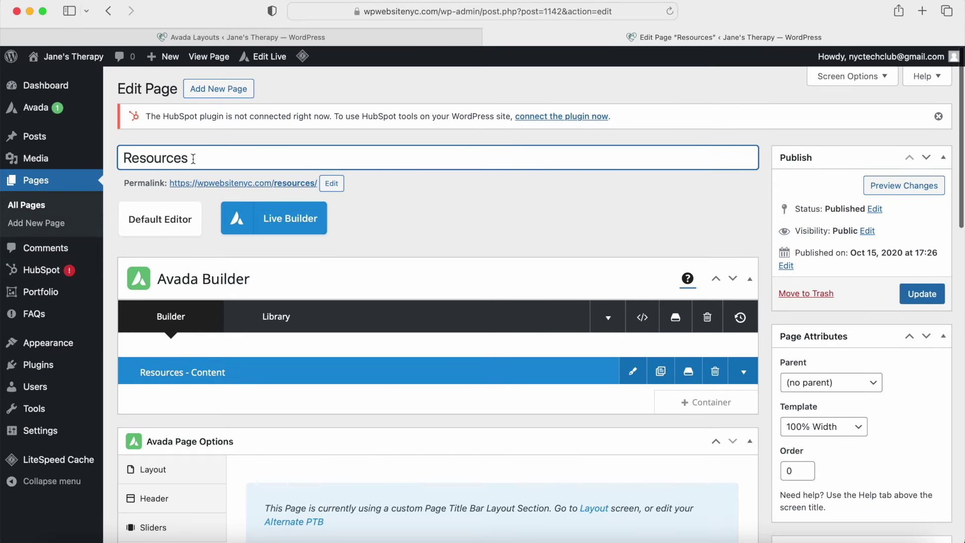
# Step: Open the Resources page in the Live Builder, look it over, and return to Avada Layouts
pyautogui.click(290, 217)
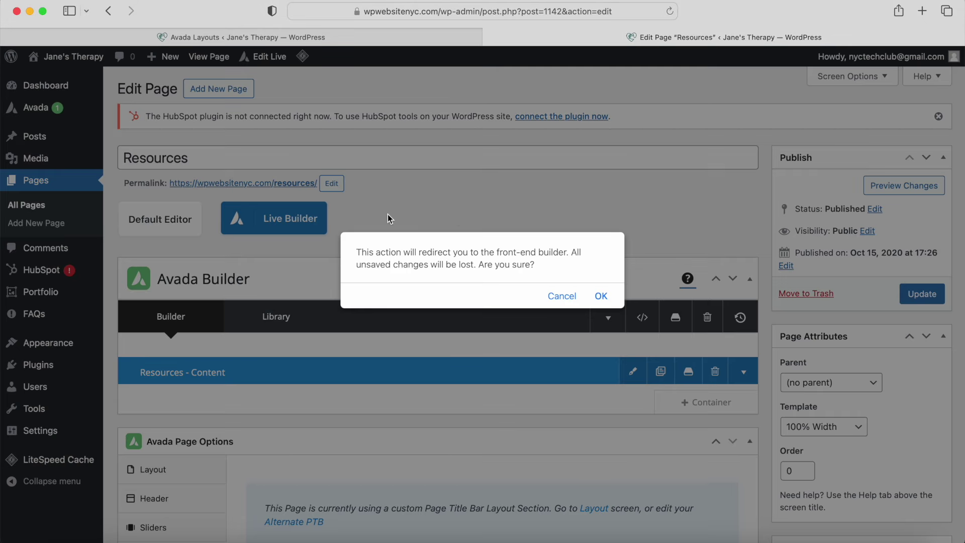
pyautogui.click(611, 295)
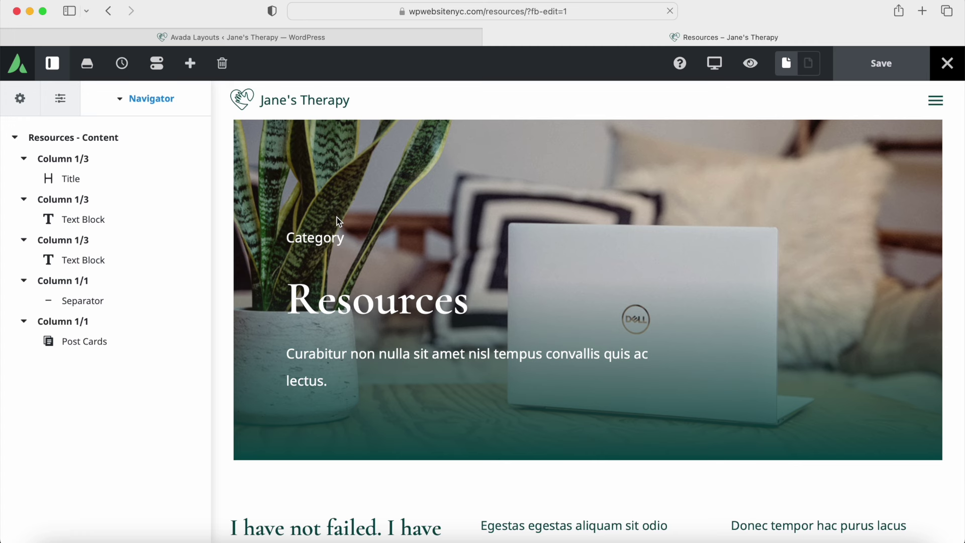
pyautogui.scroll(-8, 538, 216)
pyautogui.scroll(8, 316, 288)
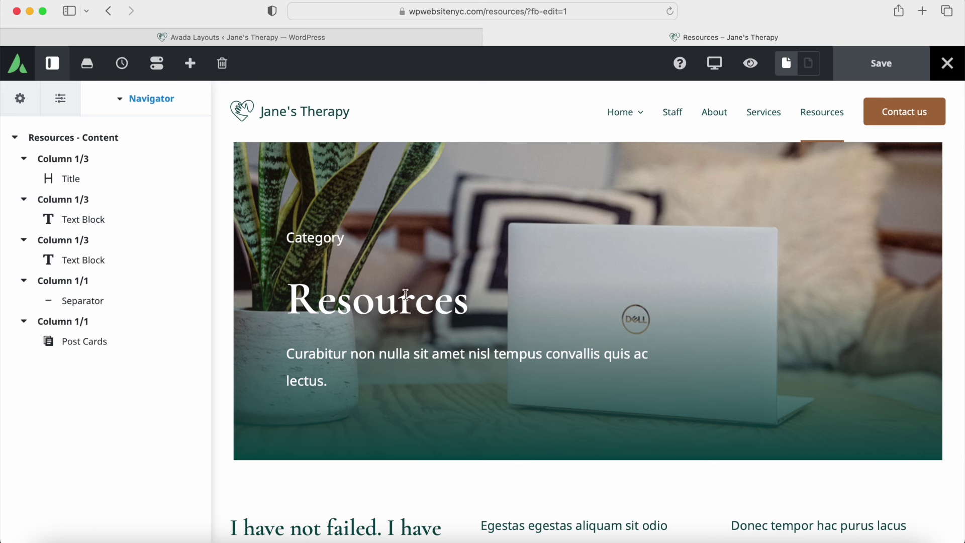
pyautogui.click(351, 37)
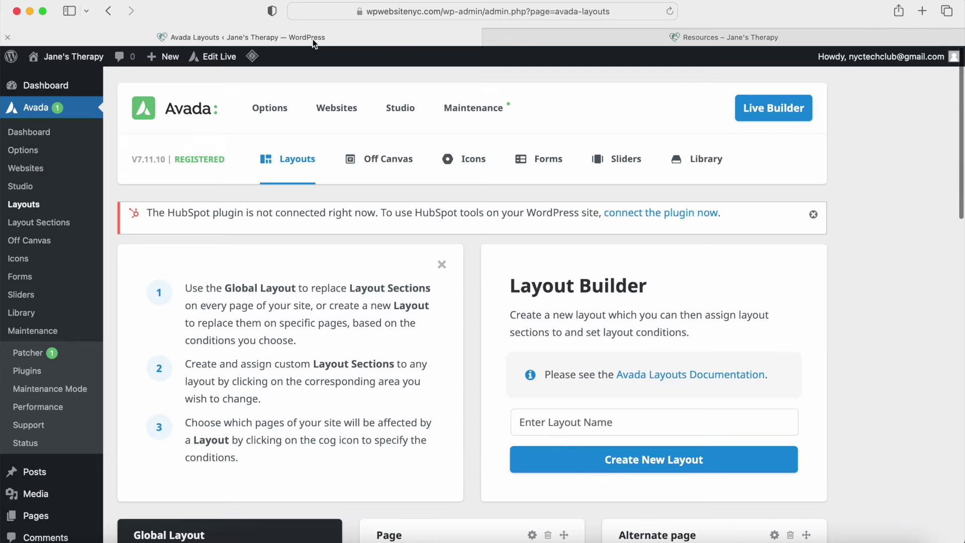
# Step: Check which pages use the Alternate layout, then open its Alternate PTB section for editing
pyautogui.scroll(-6, 436, 275)
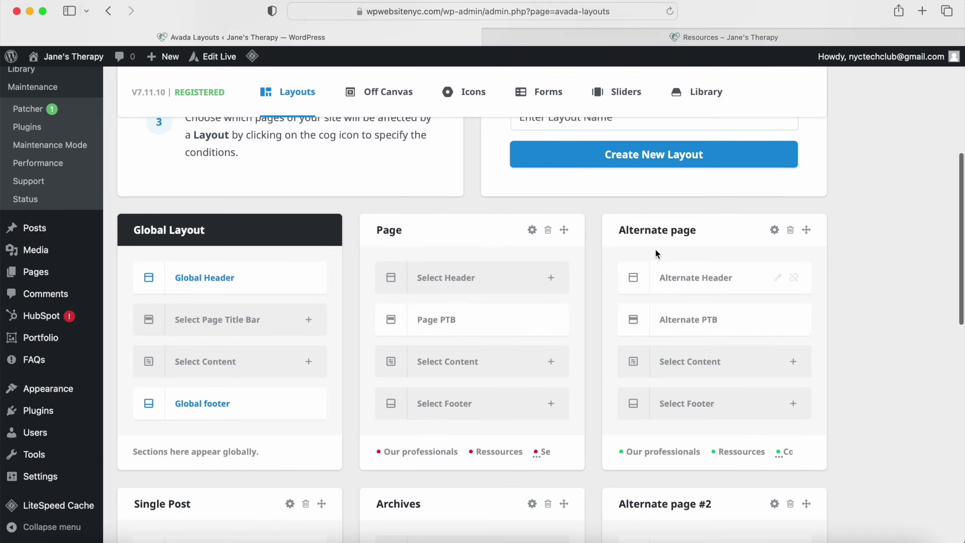
pyautogui.click(775, 230)
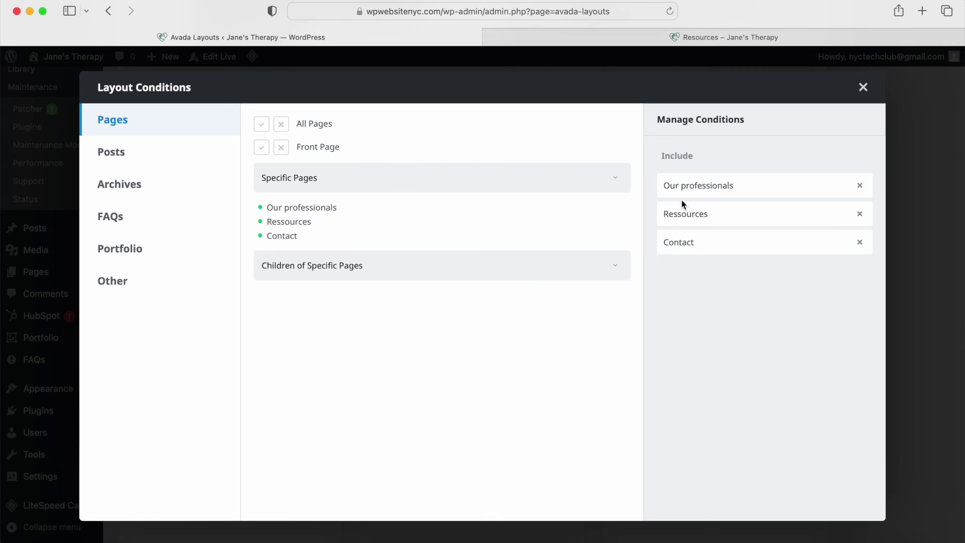
pyautogui.click(861, 86)
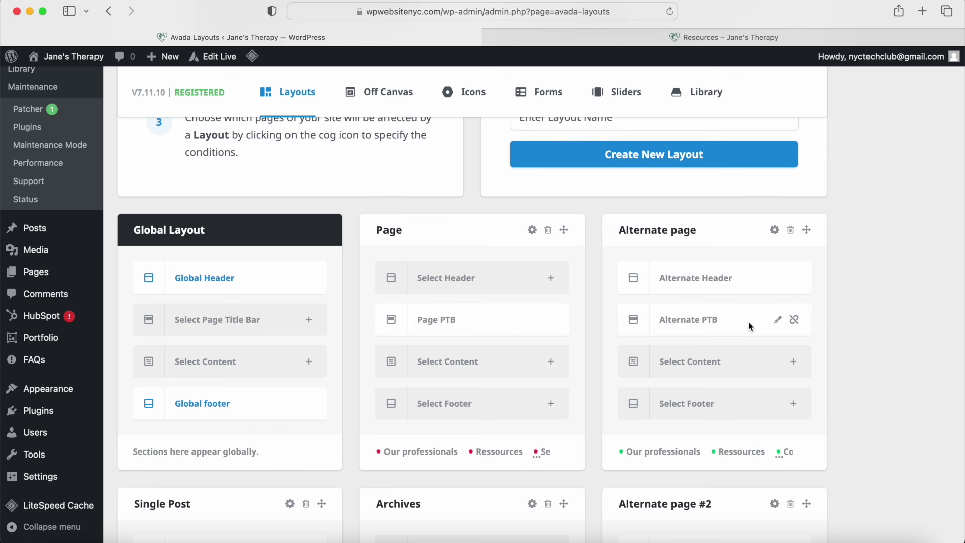
pyautogui.click(776, 321)
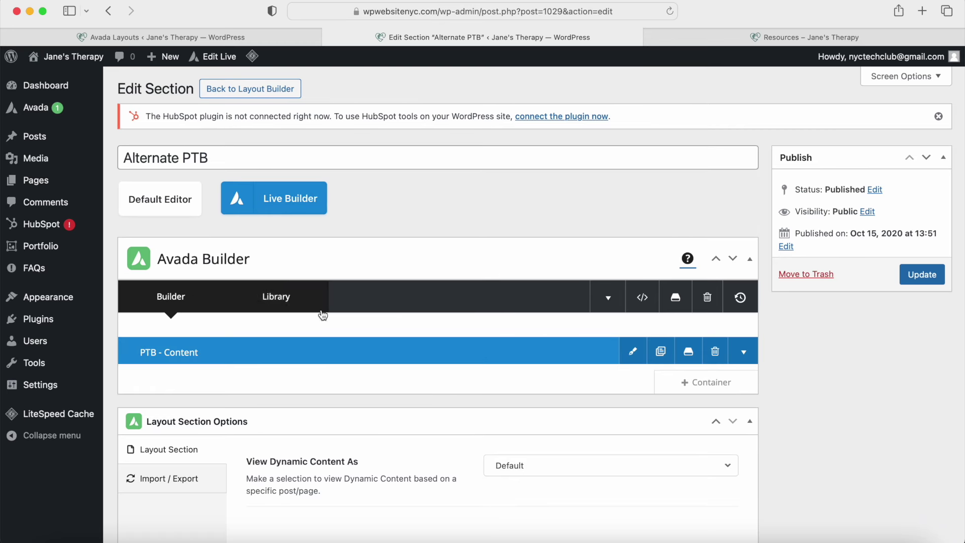
# Step: View Alternate PTB in the Live Builder, inspect its first Text Block, then return to Resources
pyautogui.click(284, 213)
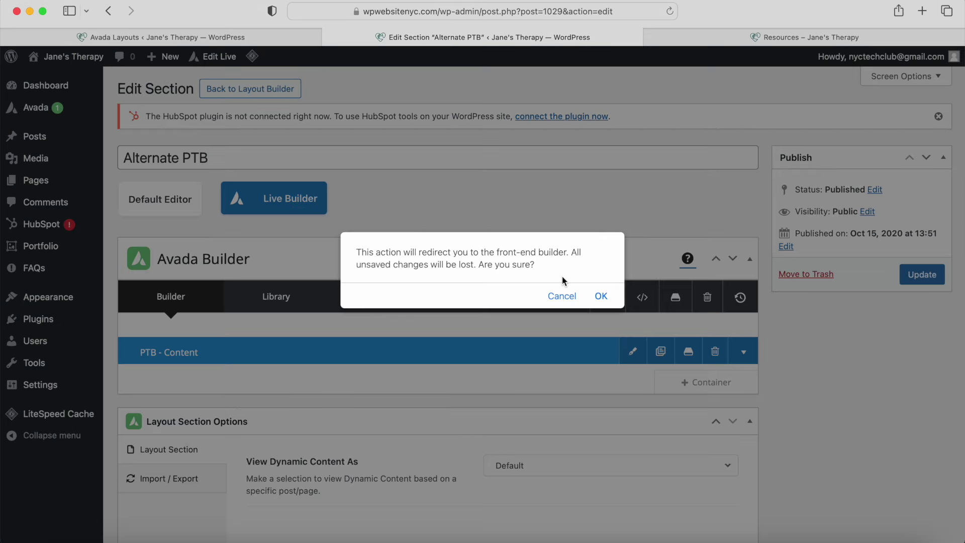
pyautogui.click(601, 297)
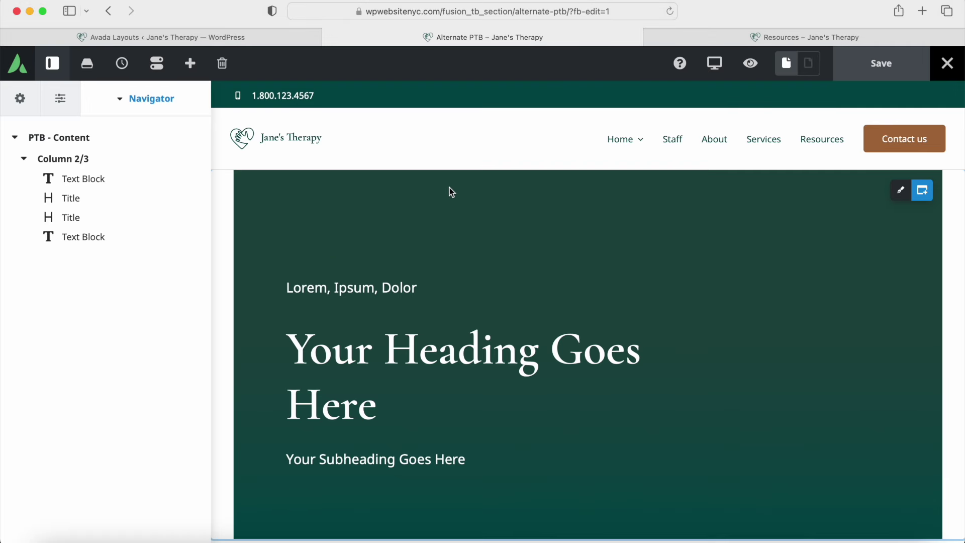
pyautogui.scroll(-3, 459, 211)
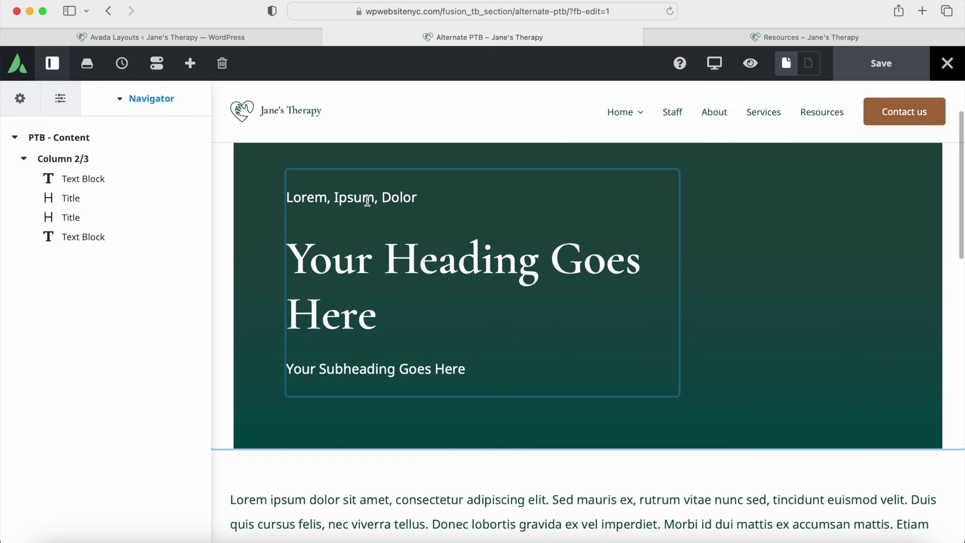
pyautogui.click(145, 179)
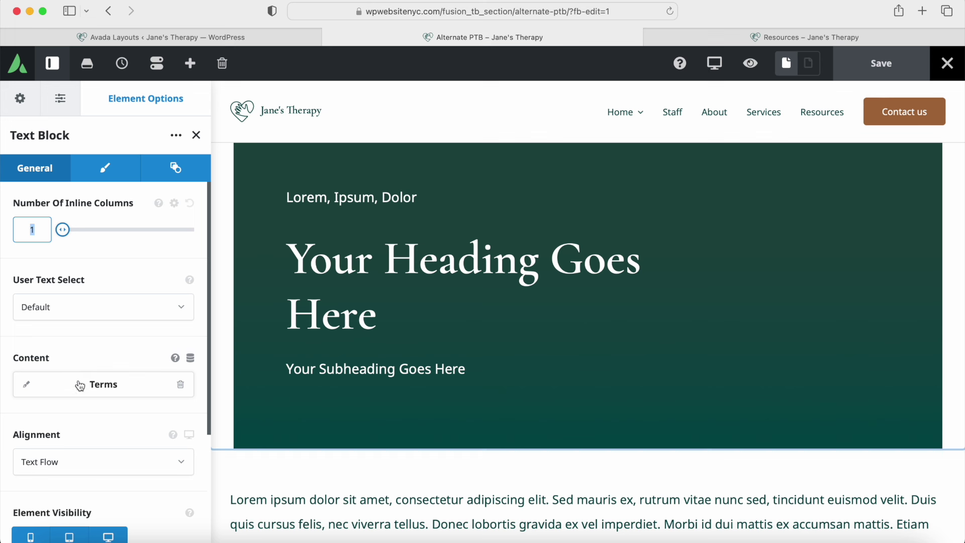
pyautogui.click(197, 135)
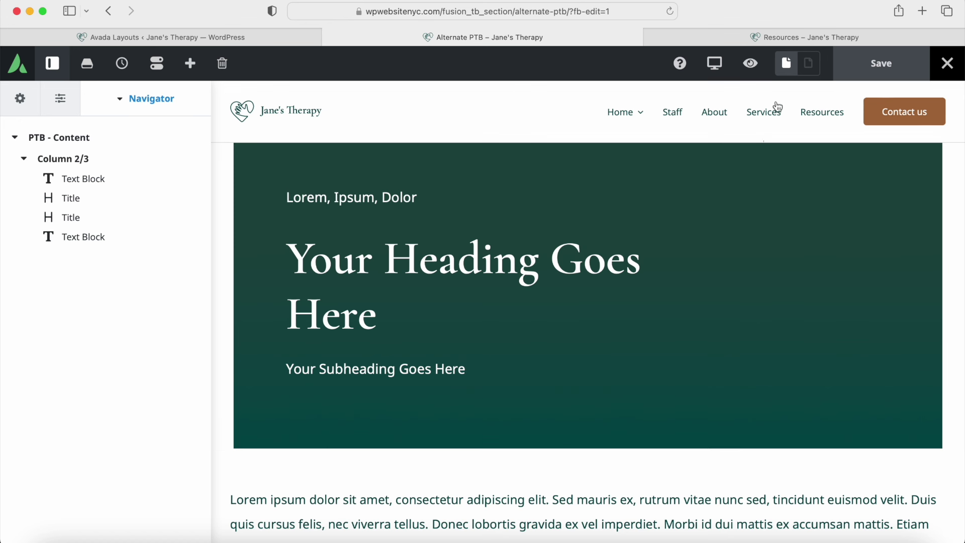
pyautogui.moveTo(715, 64)
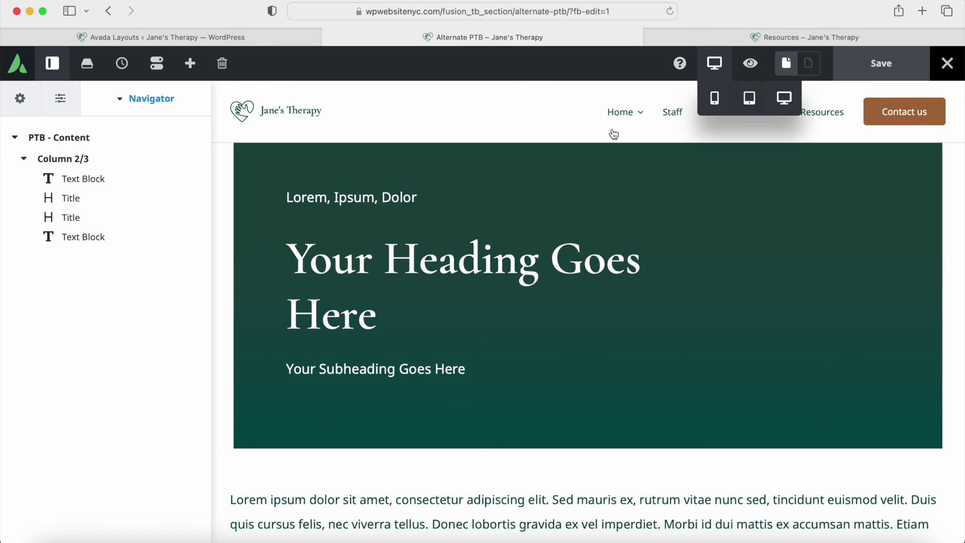
pyautogui.click(711, 38)
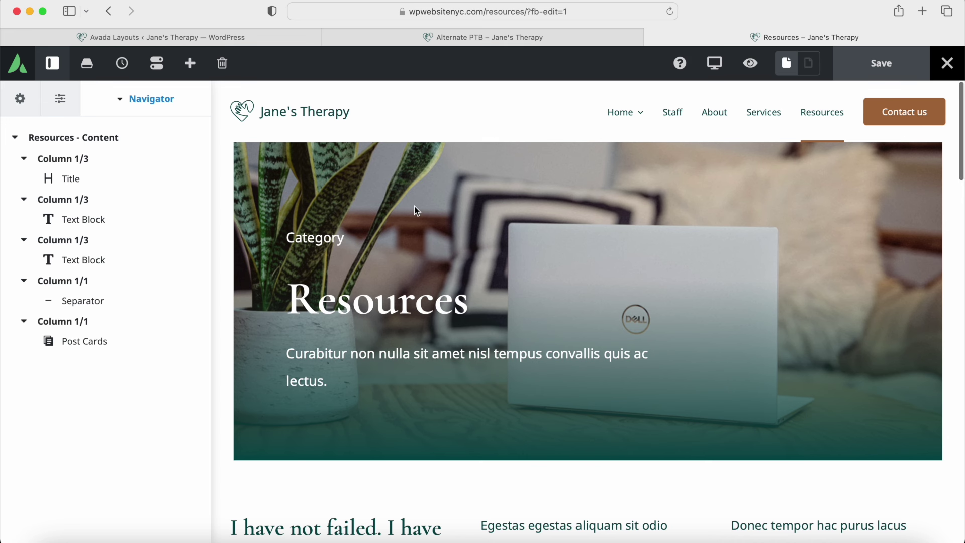
# Step: Inspect the Resources page's Post Cards settings: Blog 2 card, Posts source, all posts
pyautogui.scroll(-5, 484, 230)
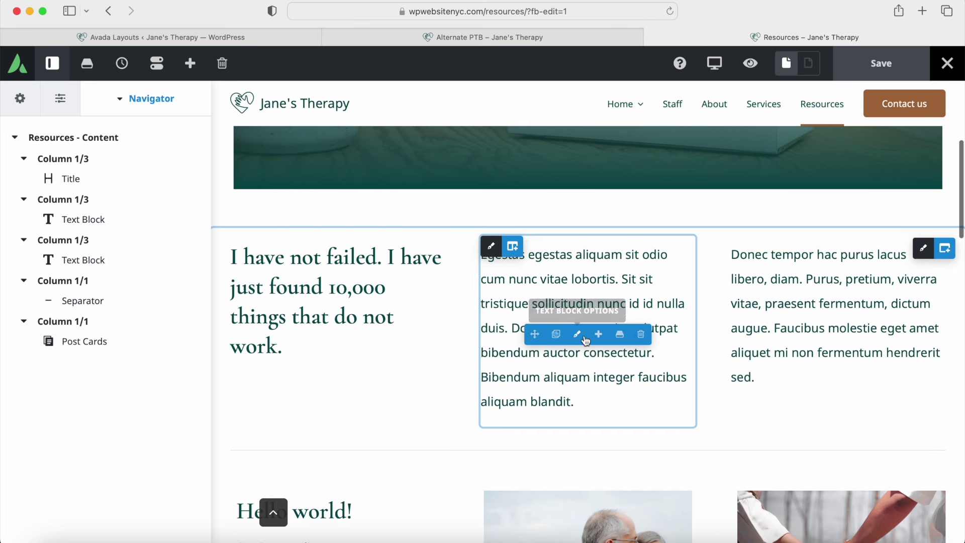
pyautogui.scroll(-5, 573, 334)
pyautogui.scroll(-1, 569, 364)
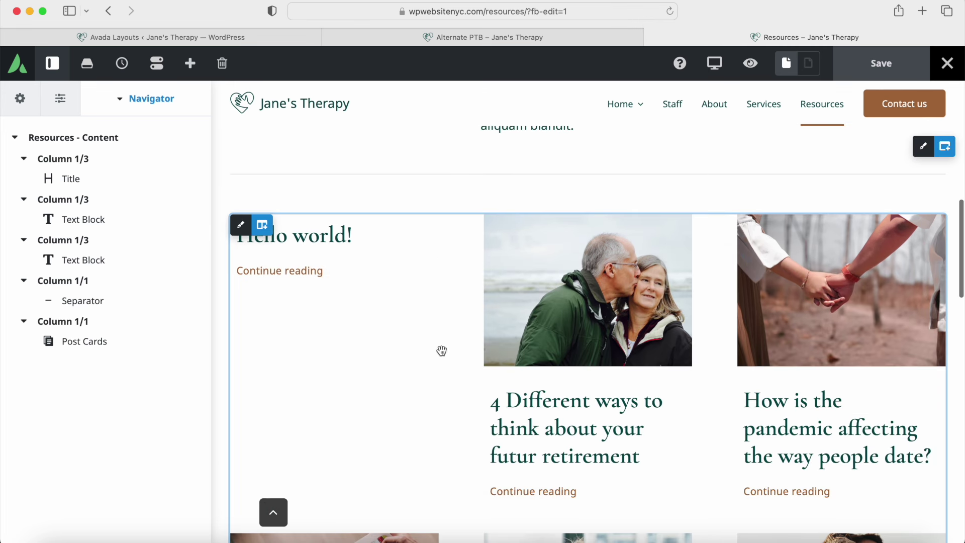
pyautogui.scroll(-5, 582, 349)
pyautogui.scroll(6, 579, 347)
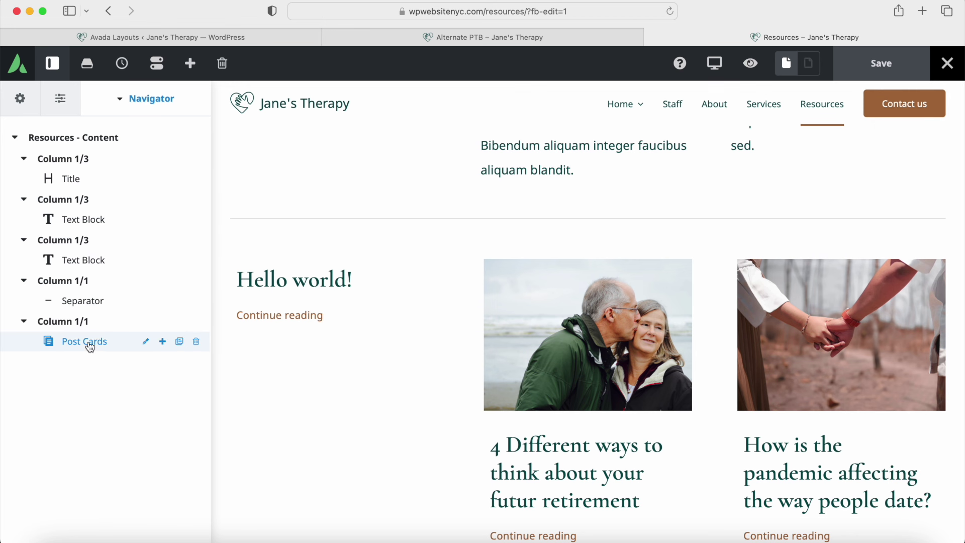
pyautogui.click(145, 342)
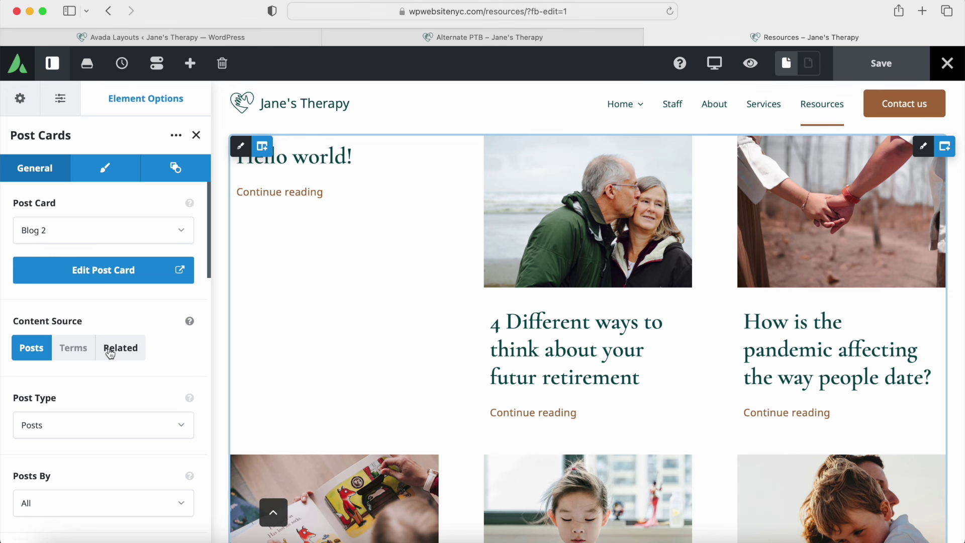
pyautogui.scroll(-6, 113, 349)
pyautogui.scroll(10, 108, 349)
pyautogui.click(947, 65)
# Step: Exit the builder and view the live Contact page from the All Pages list
pyautogui.click(884, 142)
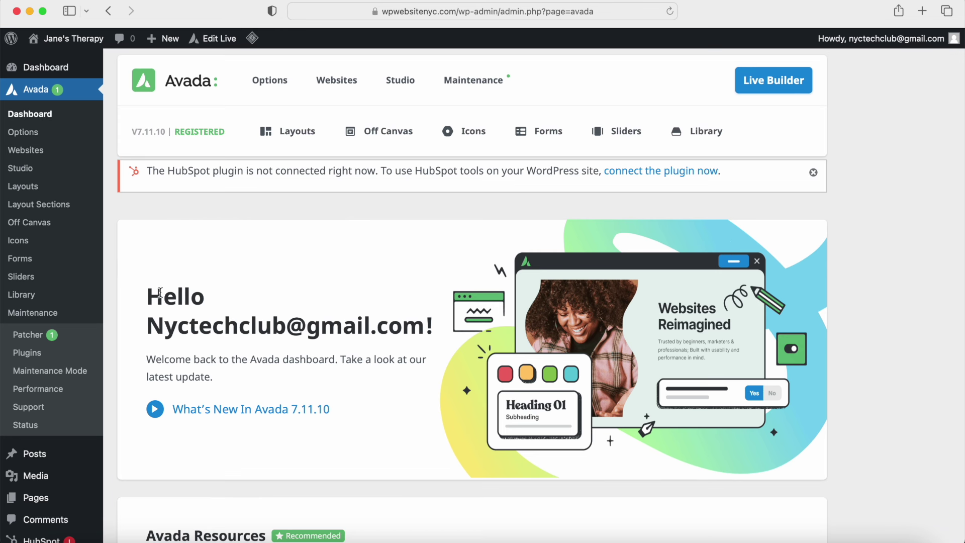
pyautogui.scroll(-5, 161, 279)
pyautogui.moveTo(70, 346)
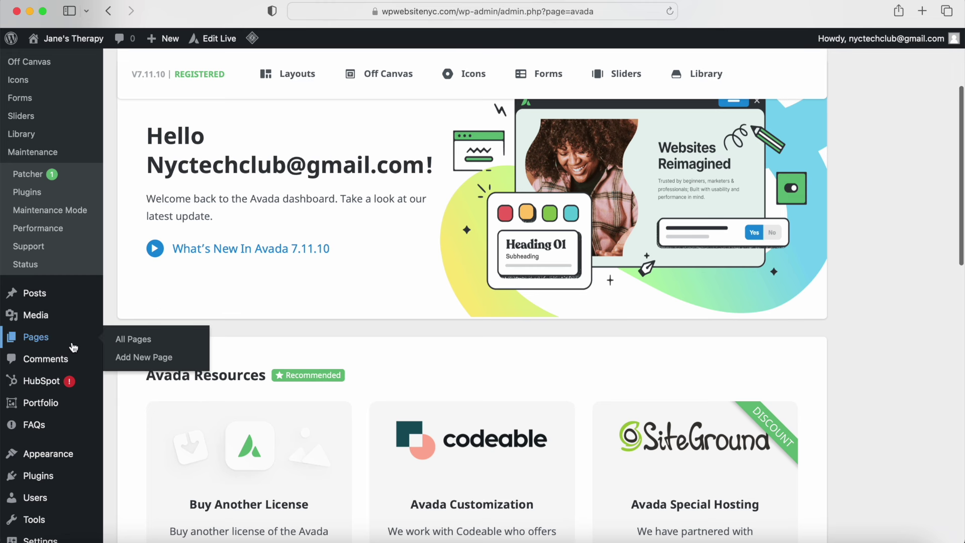
pyautogui.click(135, 339)
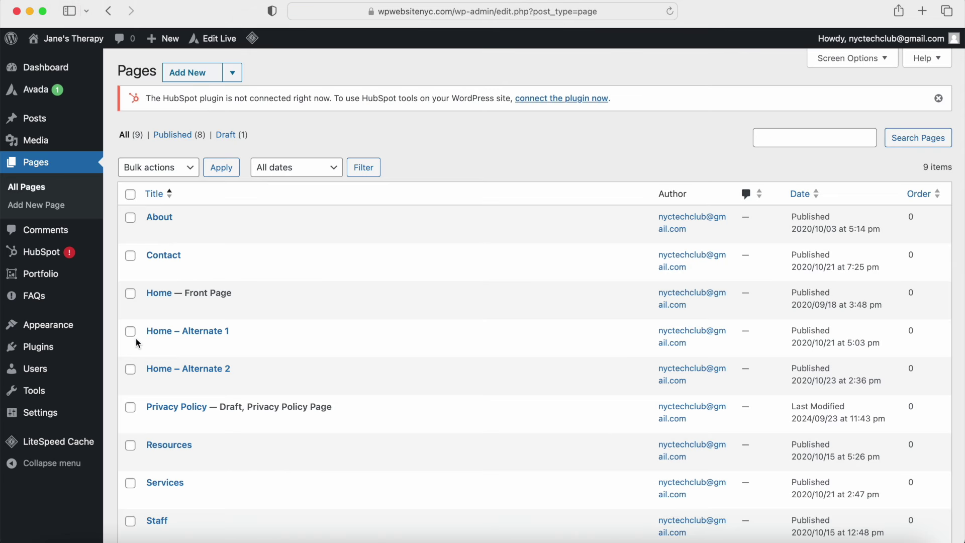
pyautogui.moveTo(174, 264)
pyautogui.click(378, 271)
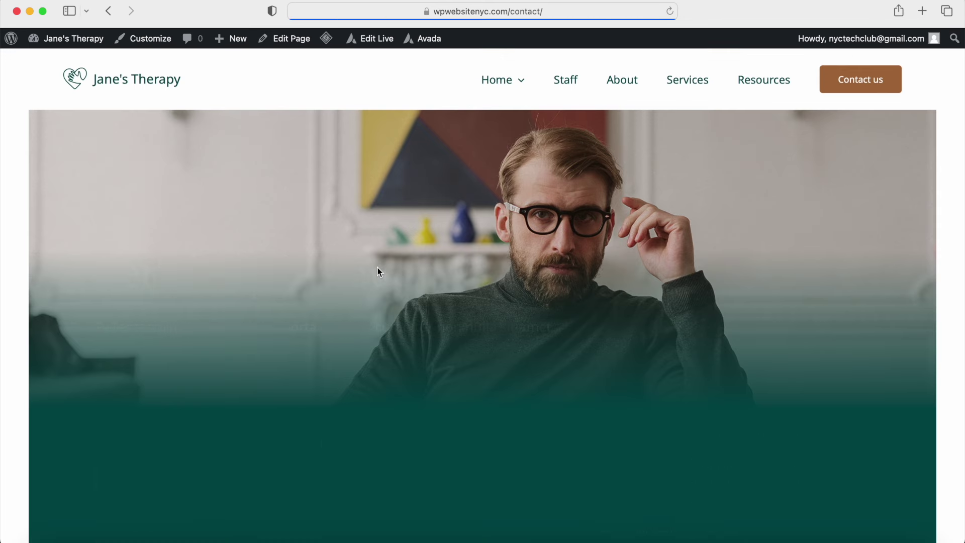
pyautogui.scroll(-5, 420, 322)
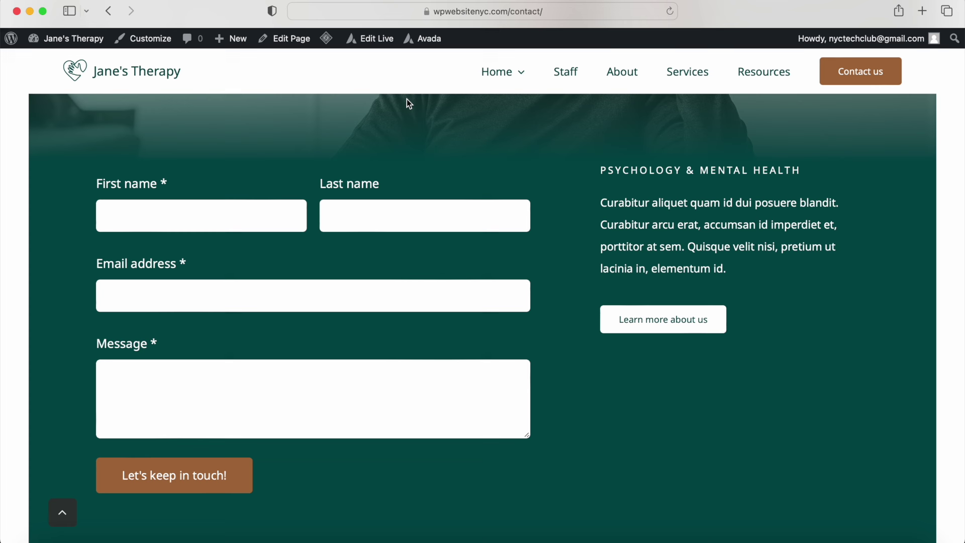
# Step: Return to the WordPress dashboard and open the Avada Forms list
pyautogui.moveTo(77, 39)
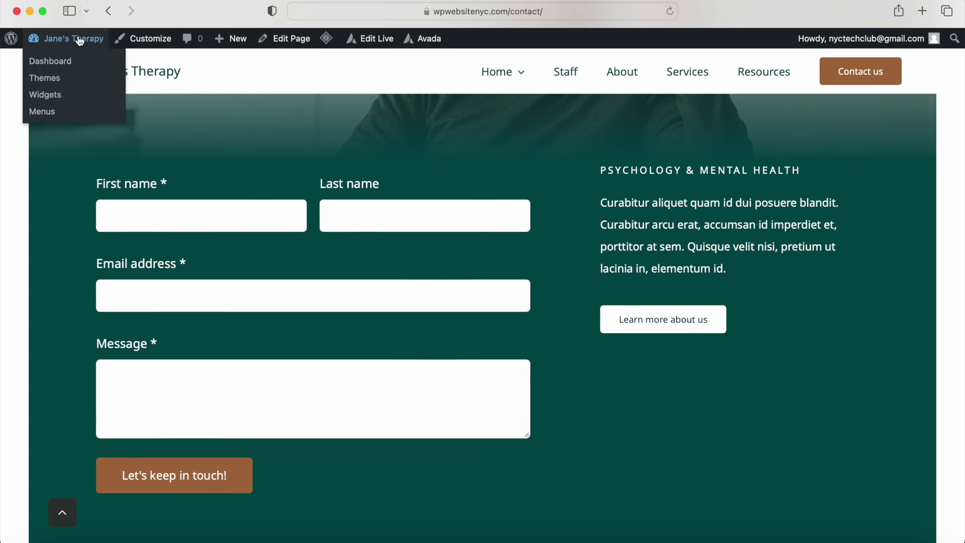
pyautogui.click(77, 61)
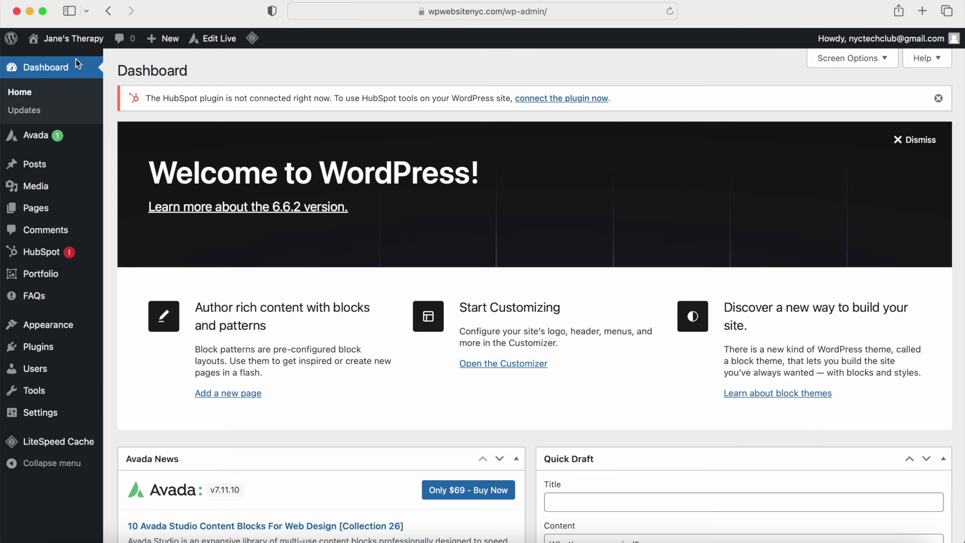
pyautogui.moveTo(66, 142)
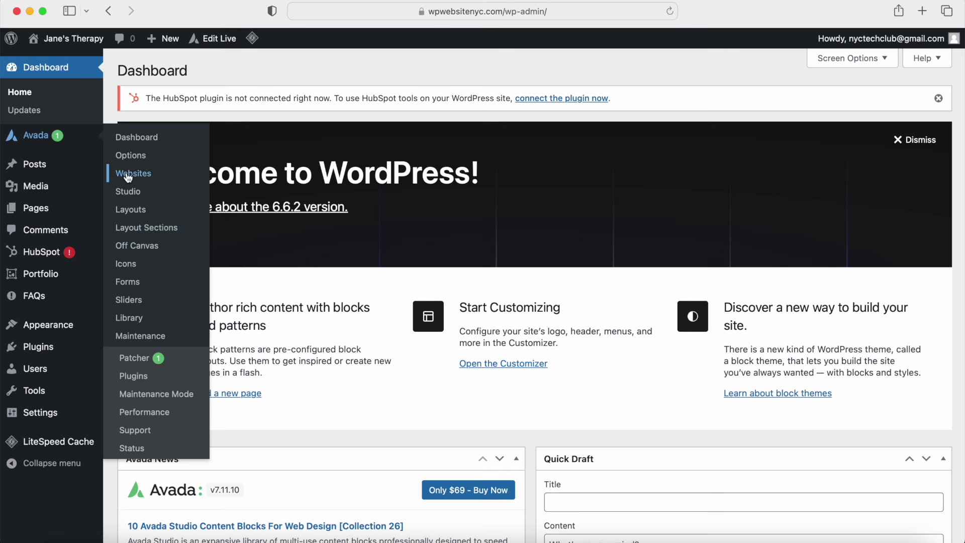
pyautogui.click(125, 283)
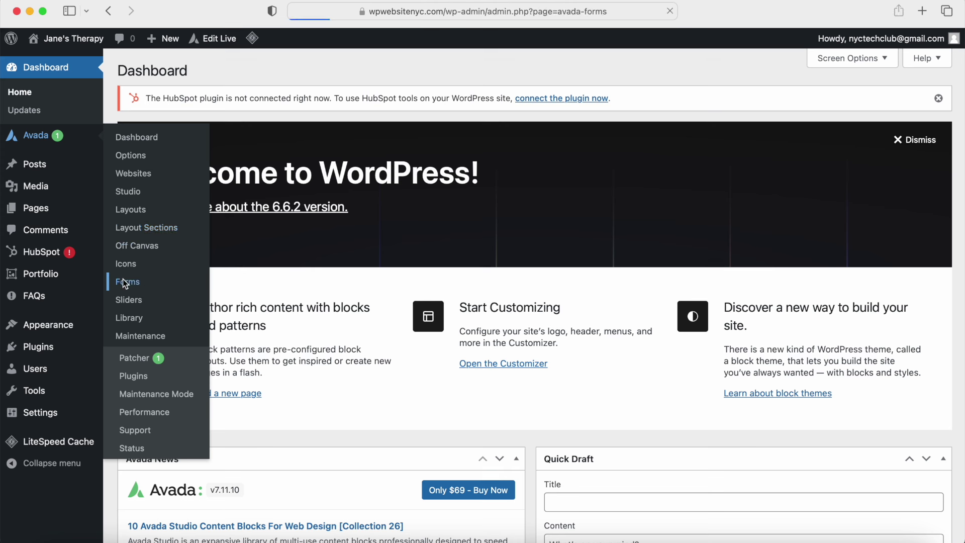
pyautogui.scroll(-5, 166, 275)
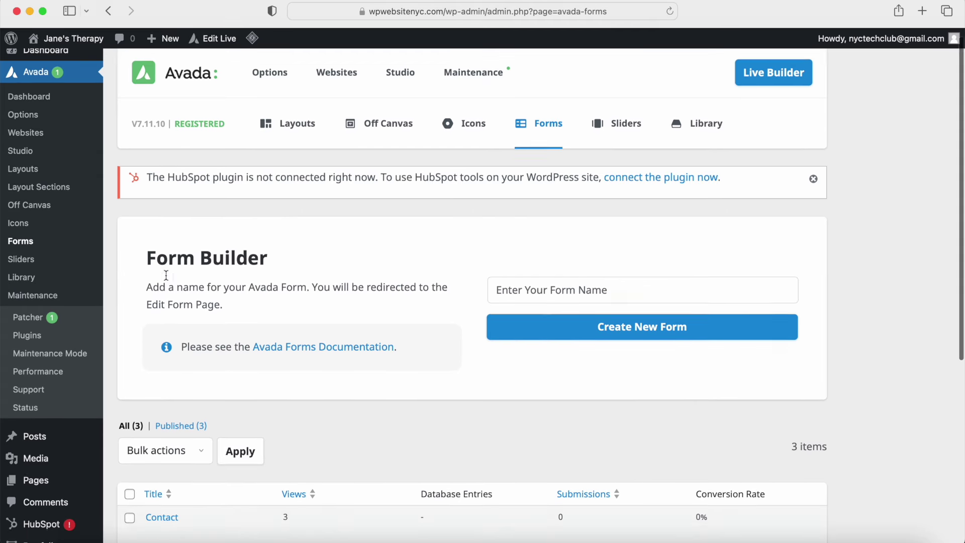
pyautogui.scroll(-2, 166, 276)
# Step: Add a new e-mail notification to the Contact form and enter the recipient's e-mail address
pyautogui.click(154, 275)
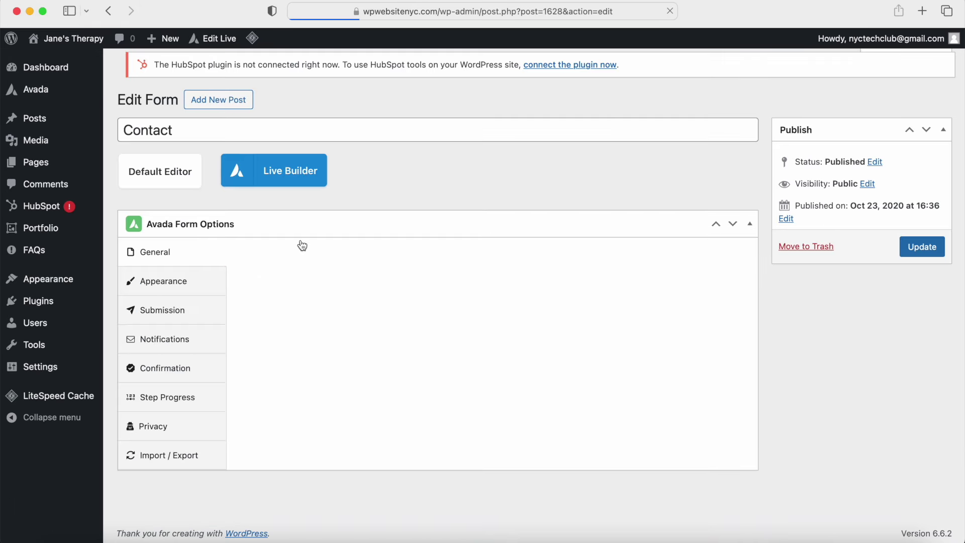
pyautogui.scroll(-10, 307, 319)
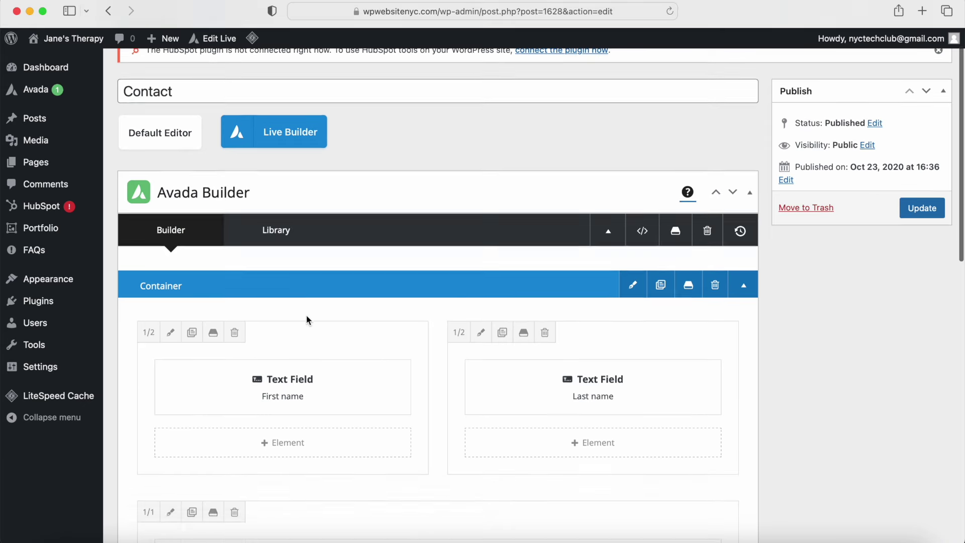
pyautogui.scroll(-5, 307, 316)
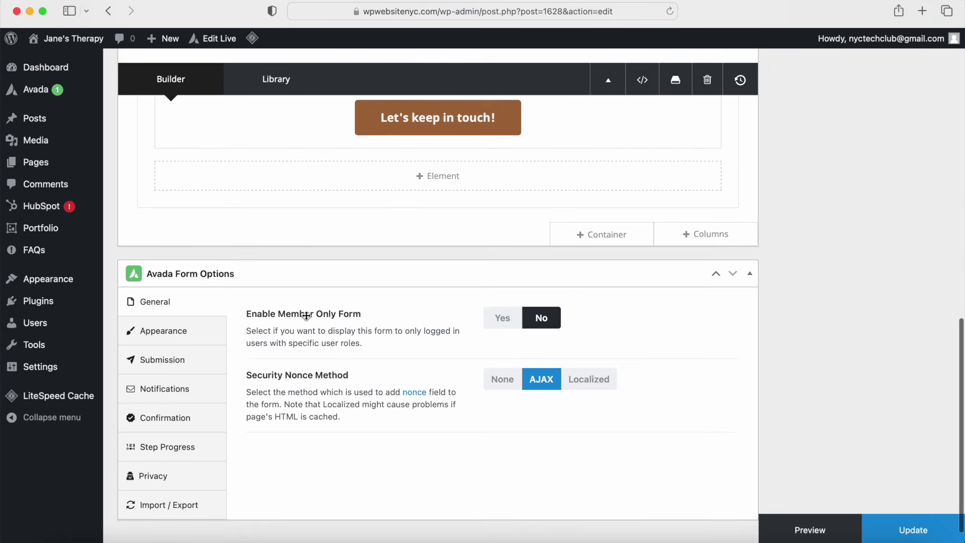
pyautogui.click(177, 393)
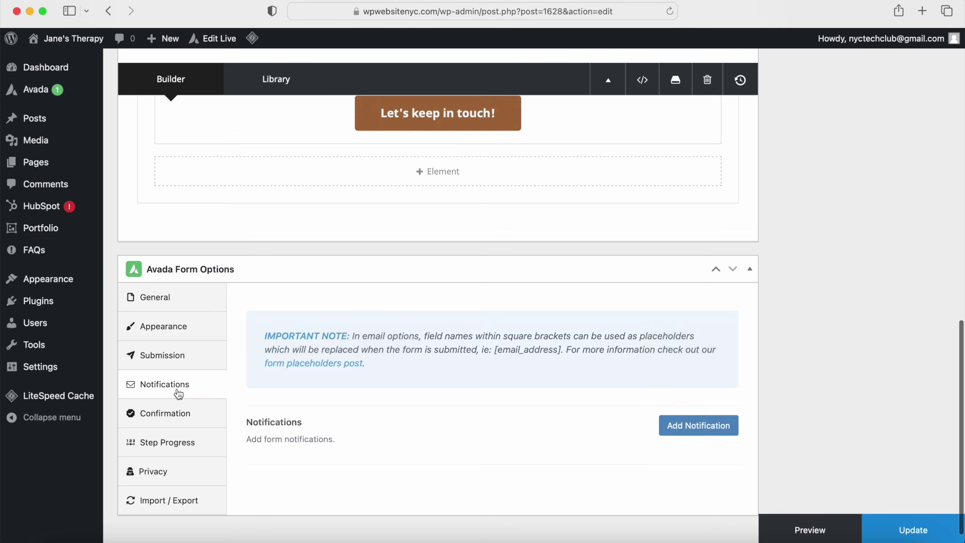
pyautogui.click(683, 424)
pyautogui.scroll(-5, 472, 448)
pyautogui.click(287, 400)
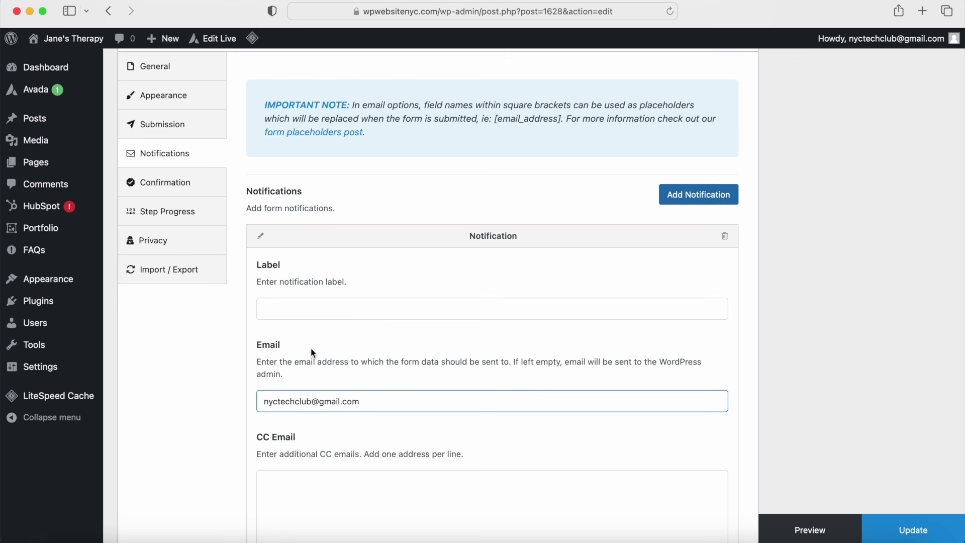
# Step: Set the notification subject to 'Contact Message' and sender name to 'Website', then update
pyautogui.click(326, 312)
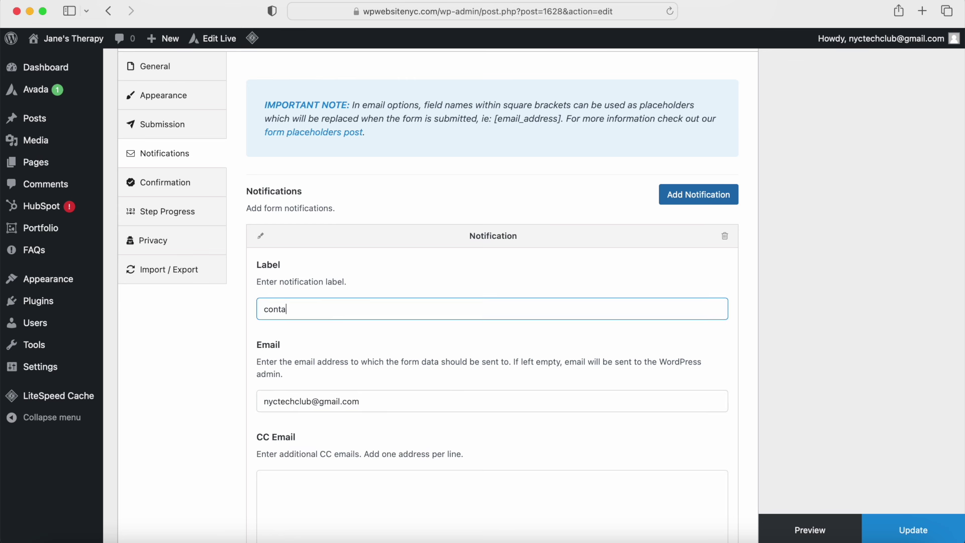
pyautogui.scroll(-10, 342, 327)
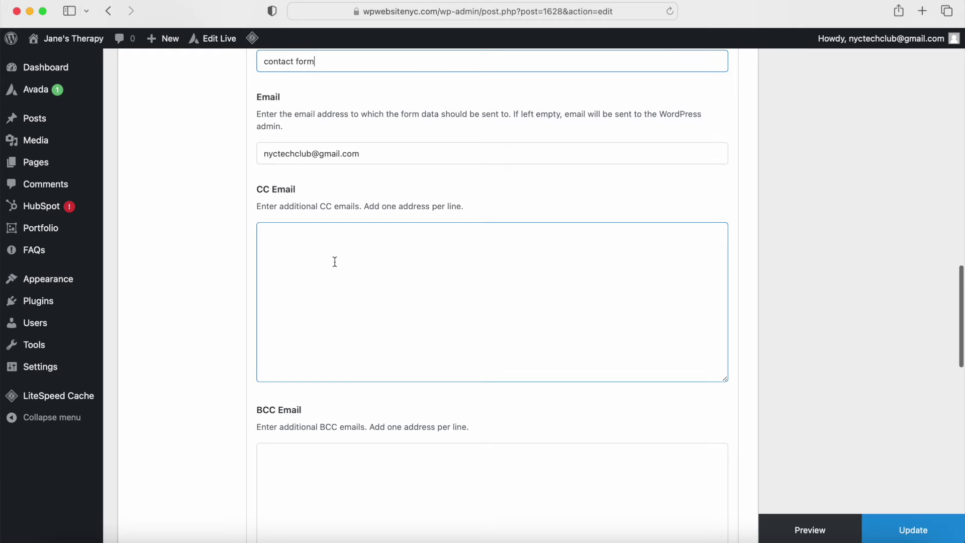
pyautogui.scroll(-5, 324, 416)
pyautogui.click(285, 370)
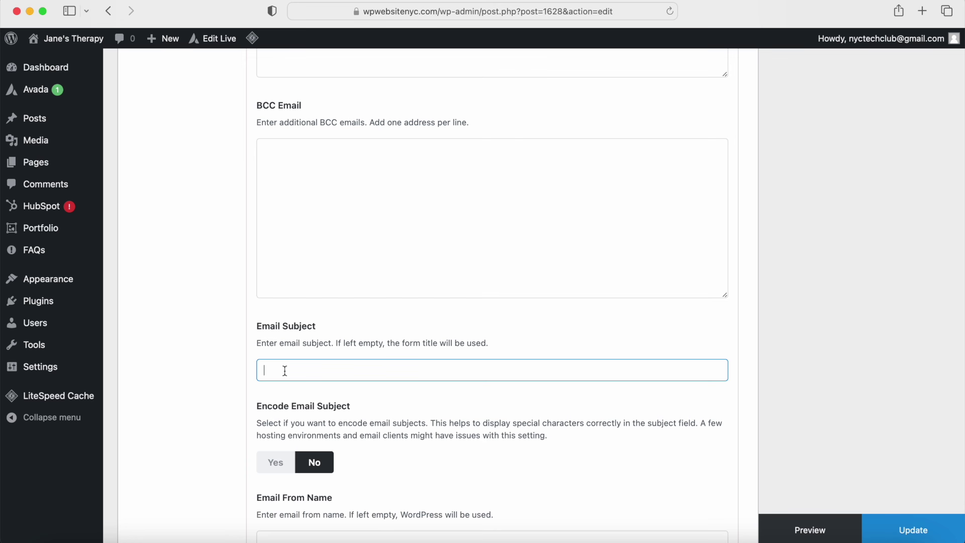
pyautogui.write('Contact Message')
pyautogui.scroll(-4, 282, 370)
pyautogui.click(289, 332)
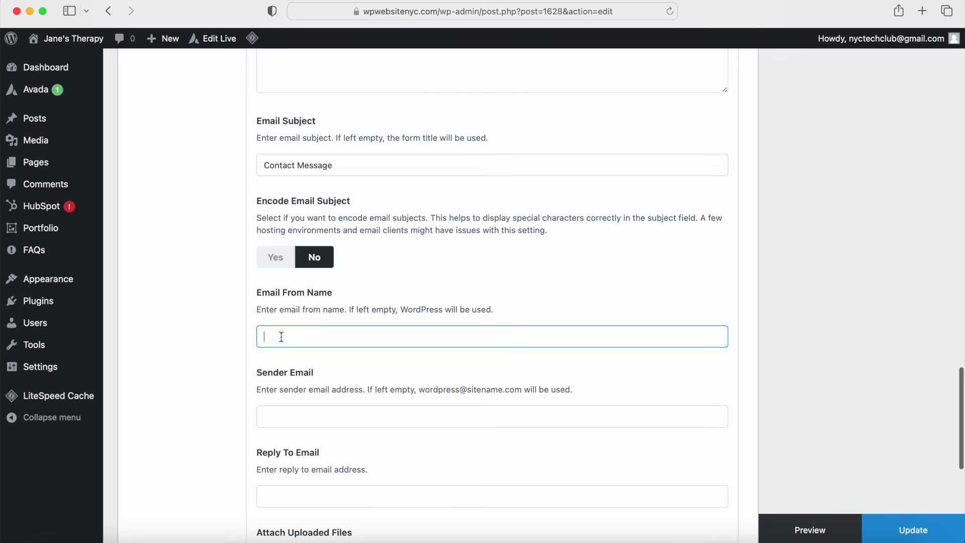
pyautogui.write('Website')
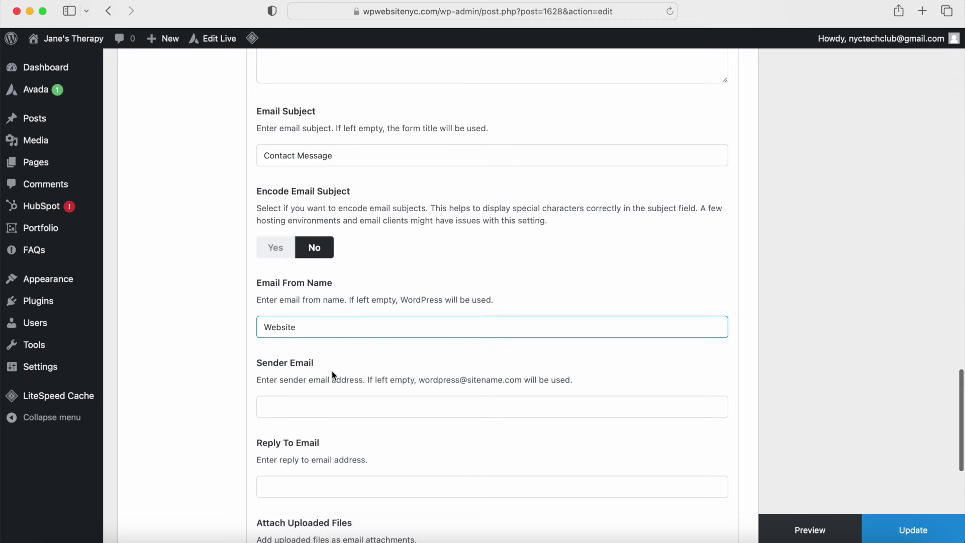
pyautogui.scroll(-3, 289, 371)
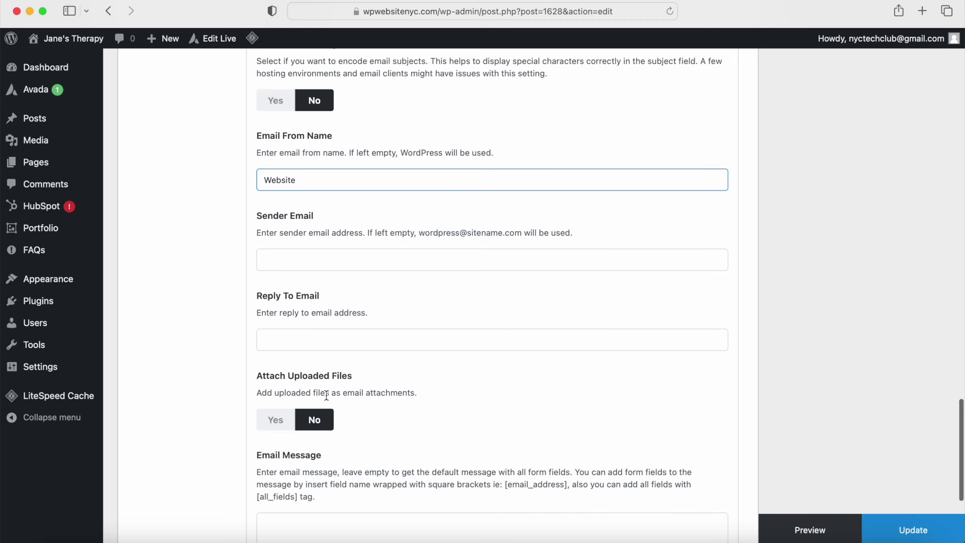
pyautogui.scroll(20, 326, 395)
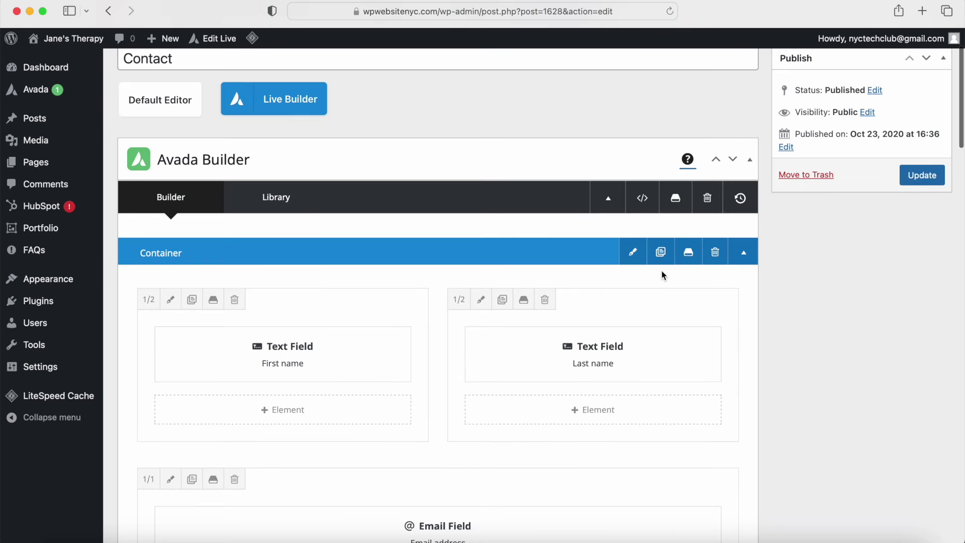
pyautogui.click(918, 181)
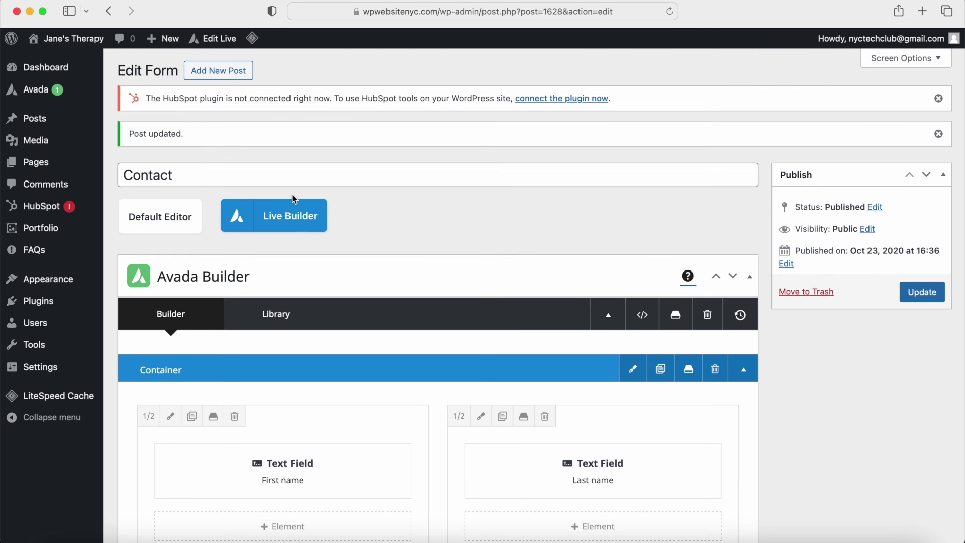
# Step: Select the Home — Front Page, Home – Alternate 1 and Home – Alternate 2 pages
pyautogui.moveTo(63, 168)
pyautogui.click(138, 167)
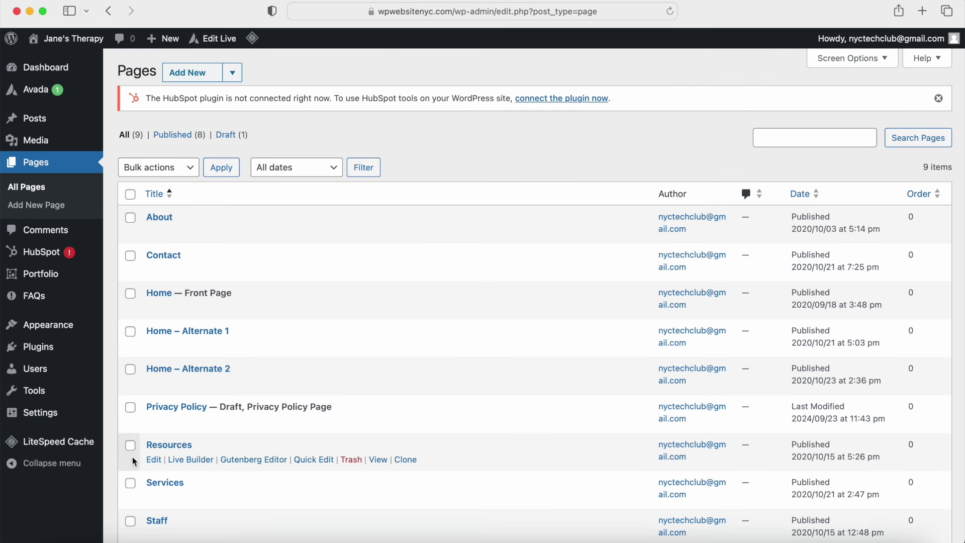
pyautogui.click(130, 293)
pyautogui.click(130, 331)
pyautogui.click(130, 370)
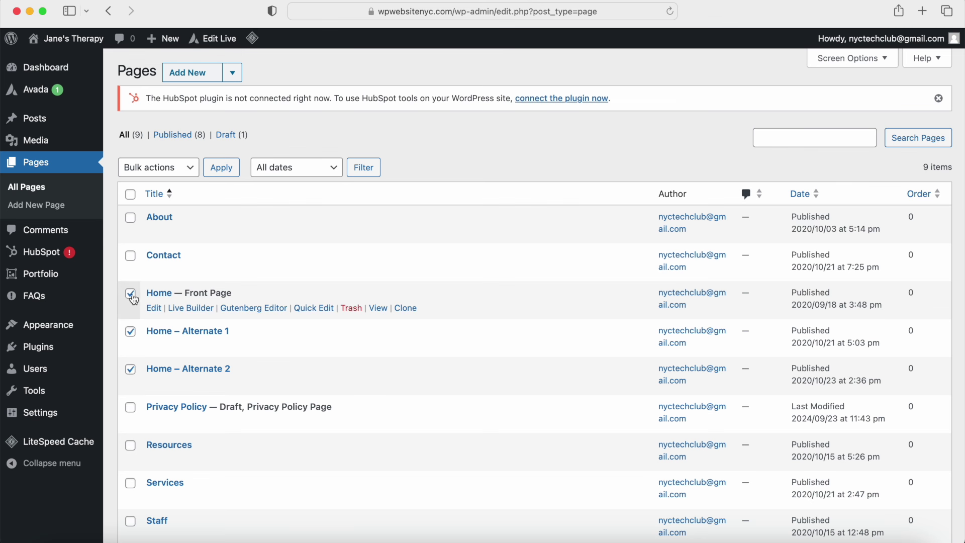
# Step: Open the Psychology demo's import options in the Websites library and close without removing content
pyautogui.moveTo(67, 97)
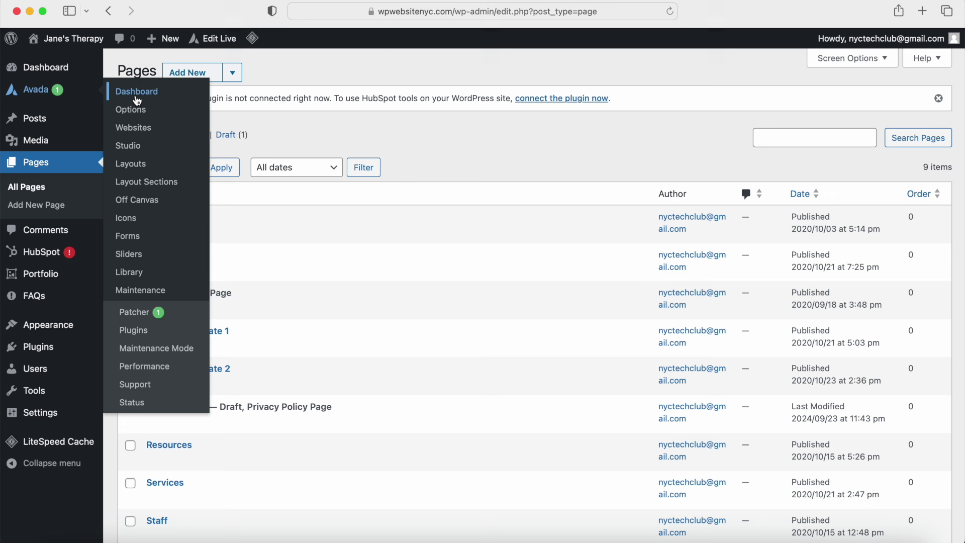
pyautogui.click(130, 130)
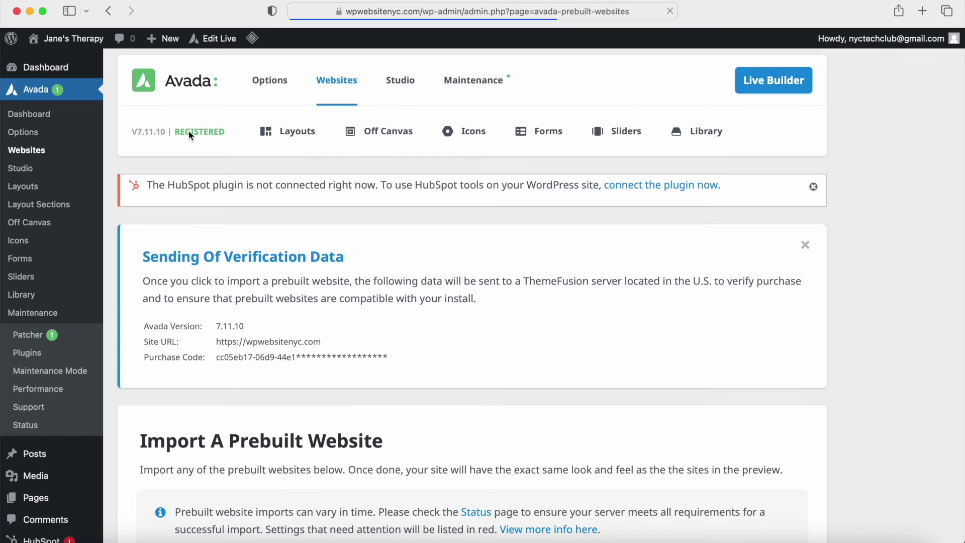
pyautogui.scroll(-10, 189, 133)
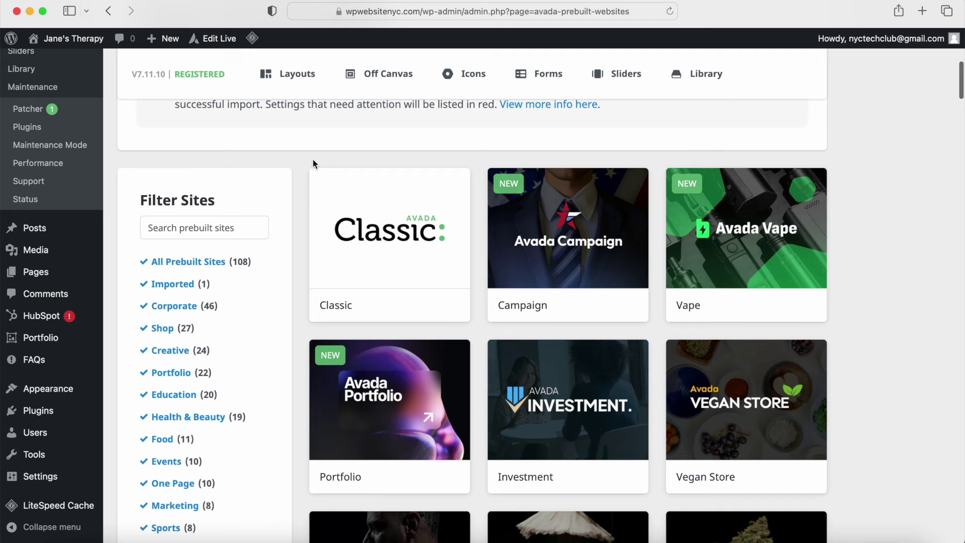
pyautogui.scroll(-10, 313, 159)
pyautogui.scroll(-10, 313, 158)
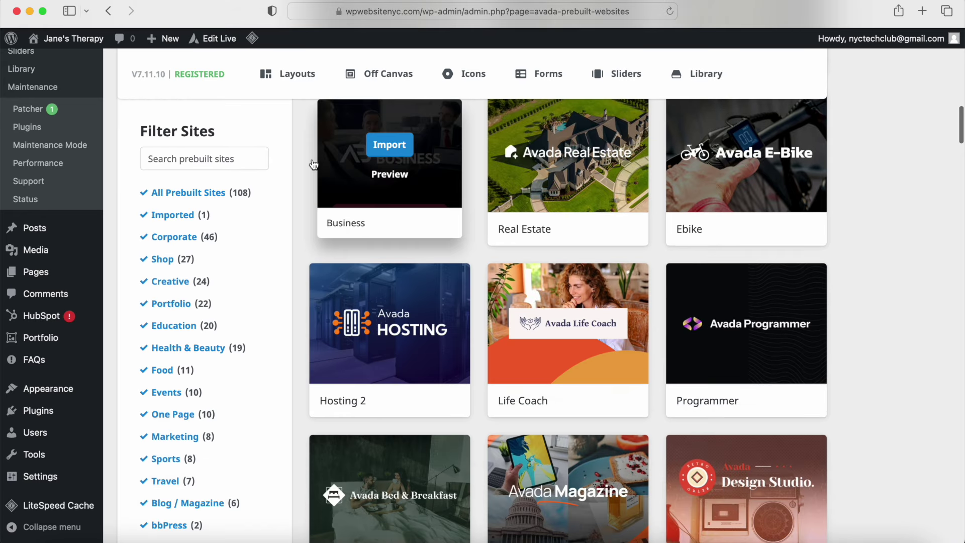
pyautogui.scroll(-10, 313, 163)
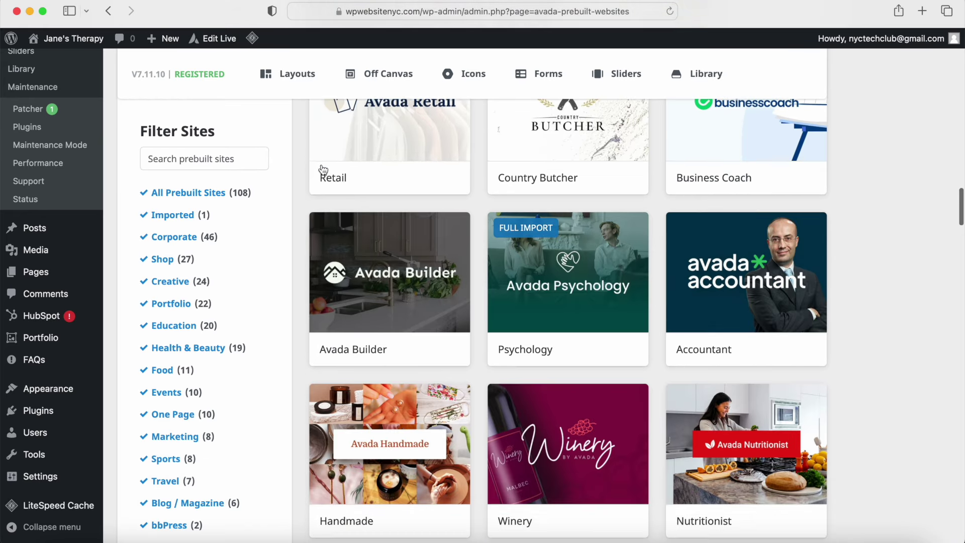
pyautogui.moveTo(568, 294)
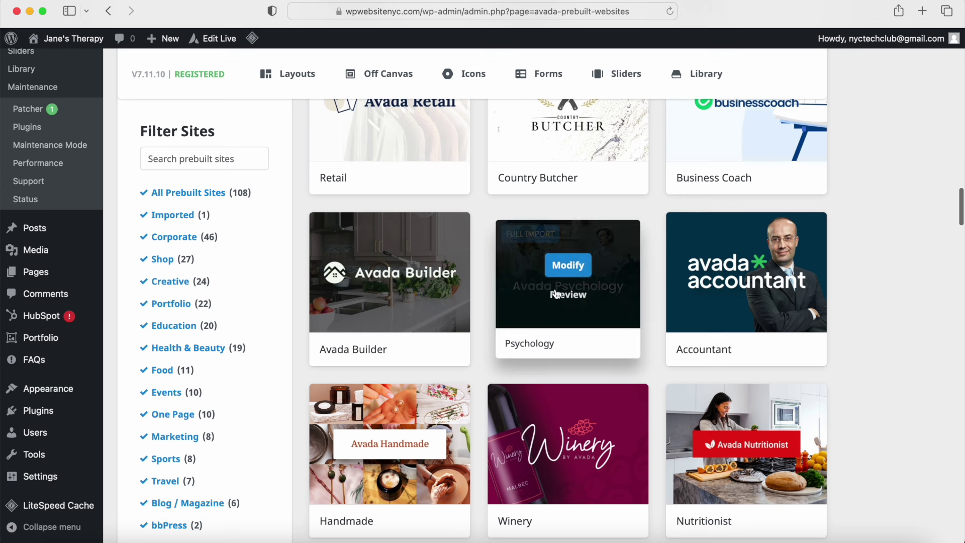
pyautogui.click(568, 266)
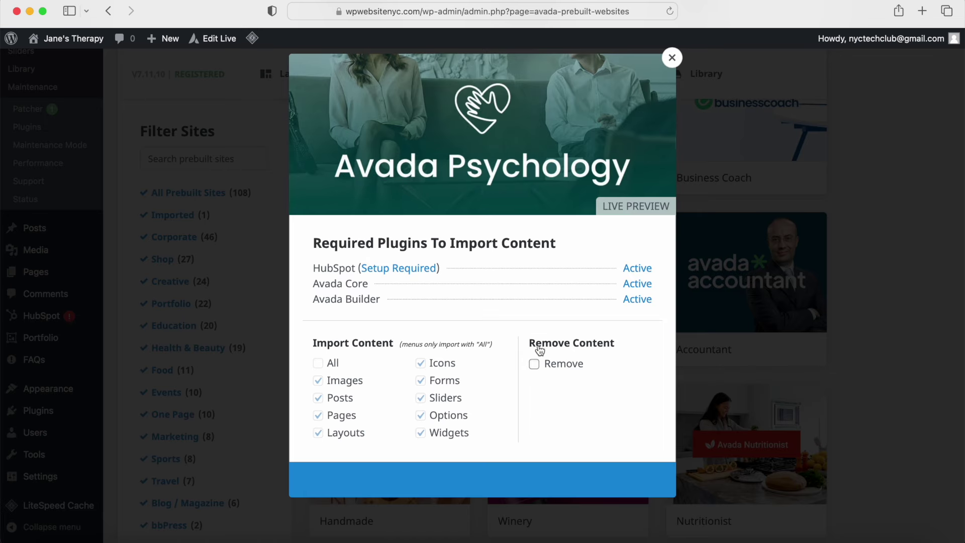
pyautogui.click(534, 364)
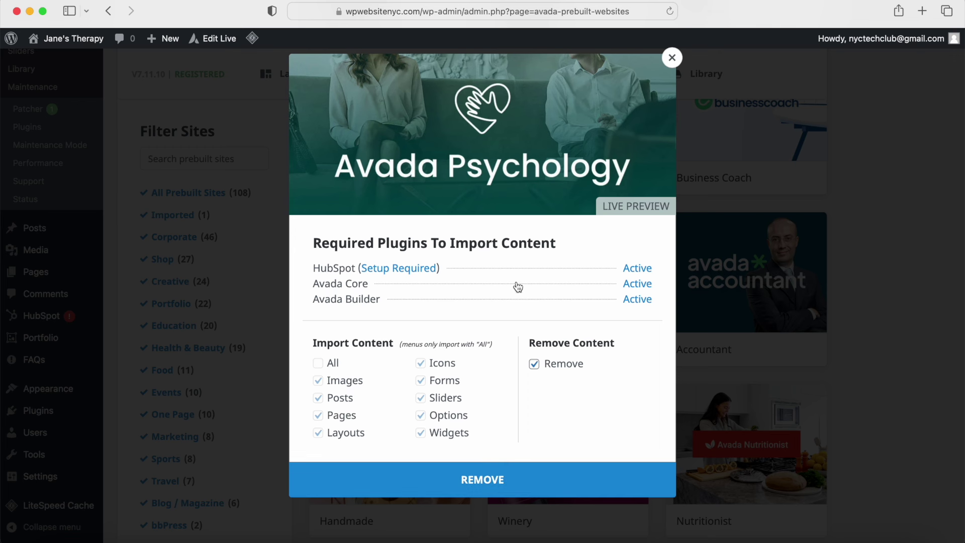
pyautogui.click(672, 59)
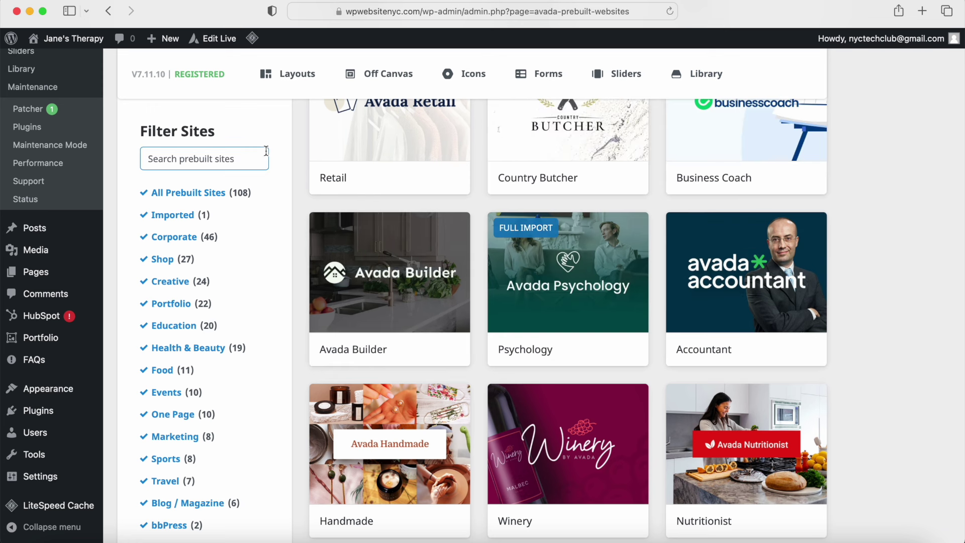
# Step: Visit the live site and scroll through the home page below its 'Children are not things to be molded' hero
pyautogui.moveTo(97, 45)
pyautogui.click(90, 62)
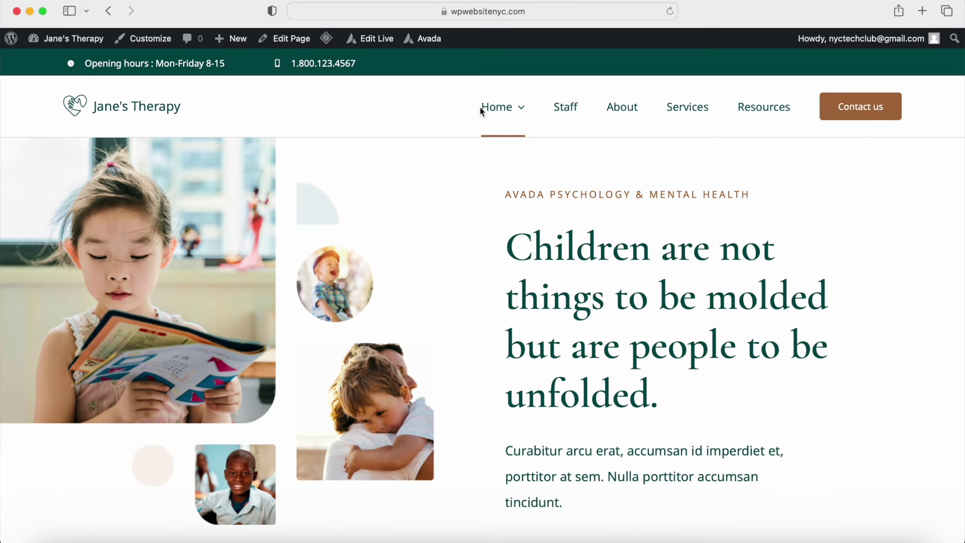
pyautogui.moveTo(503, 111)
pyautogui.scroll(-5, 762, 103)
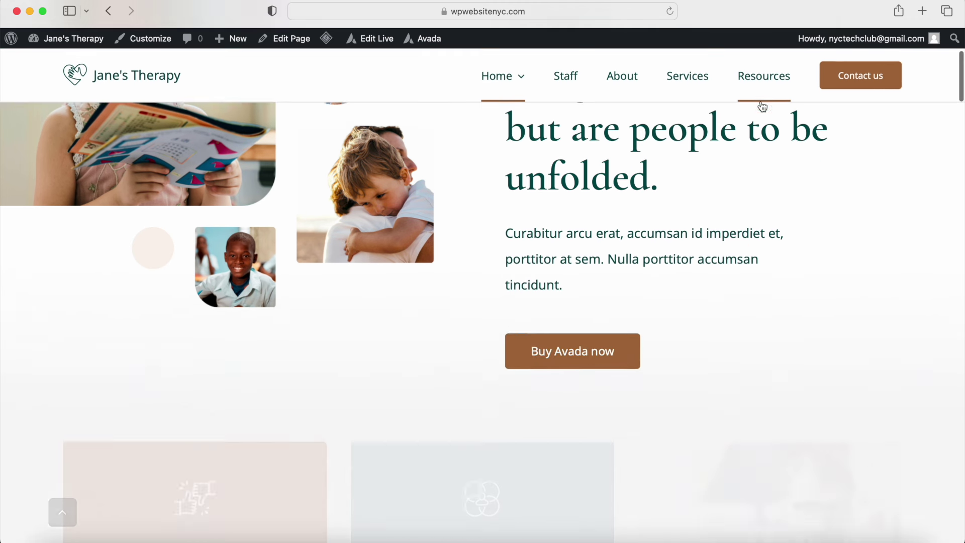
pyautogui.scroll(-5, 557, 232)
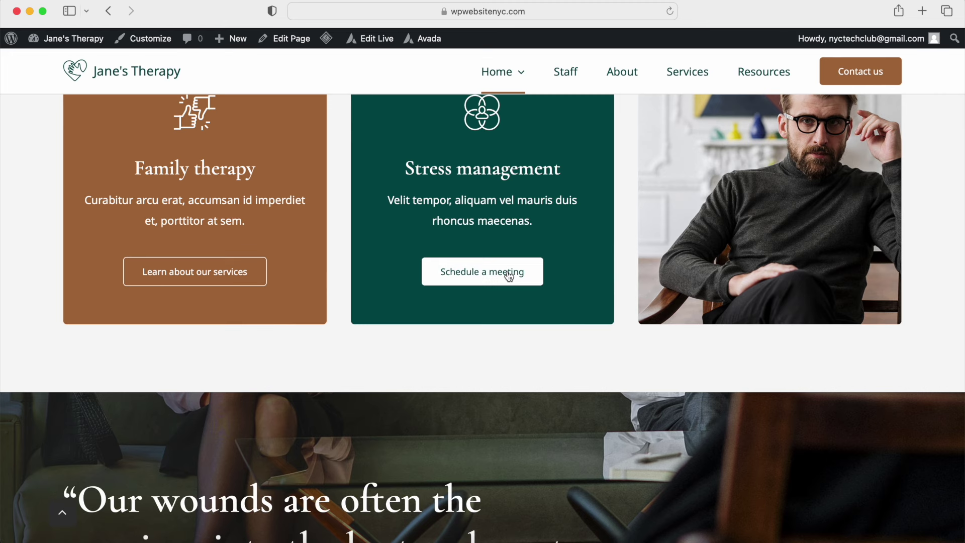
pyautogui.scroll(-6, 508, 276)
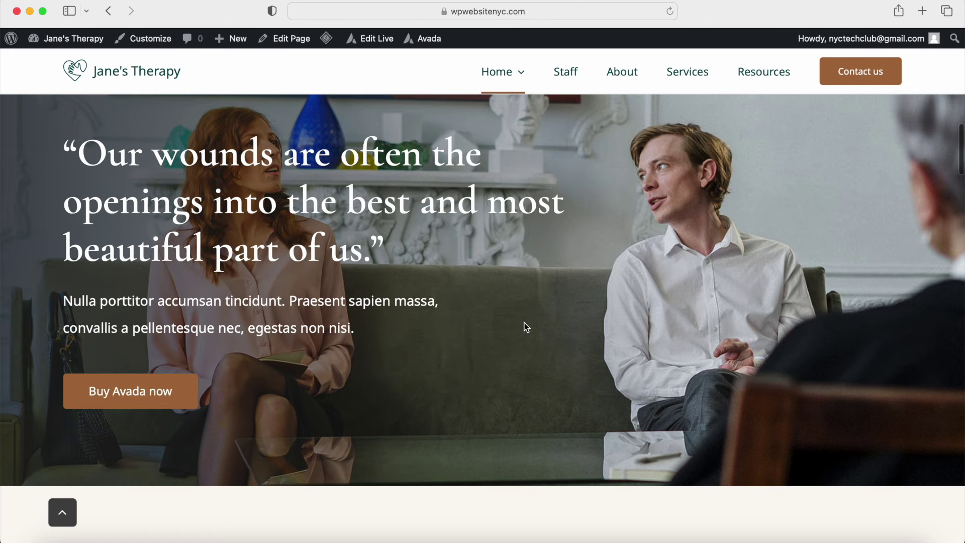
pyautogui.scroll(-8, 525, 327)
pyautogui.scroll(10, 686, 260)
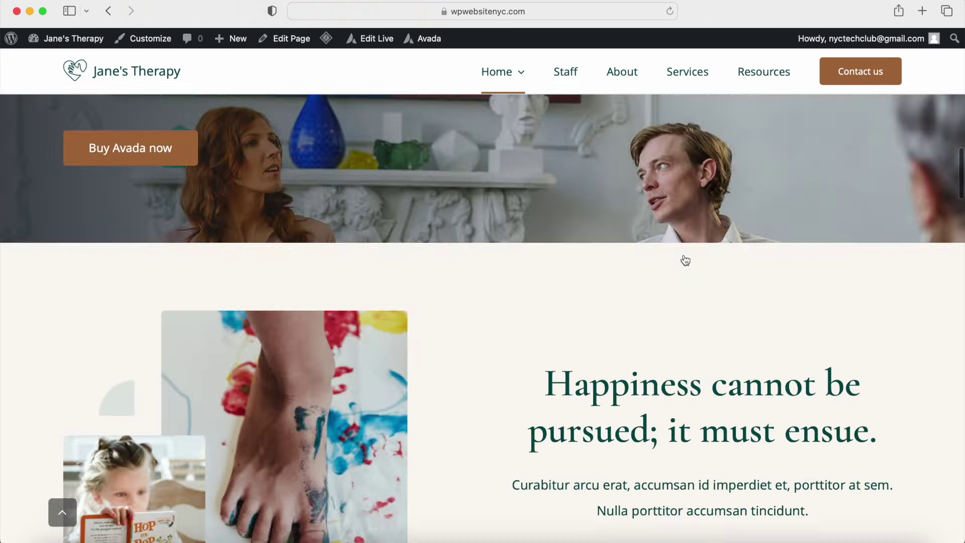
pyautogui.scroll(5, 683, 254)
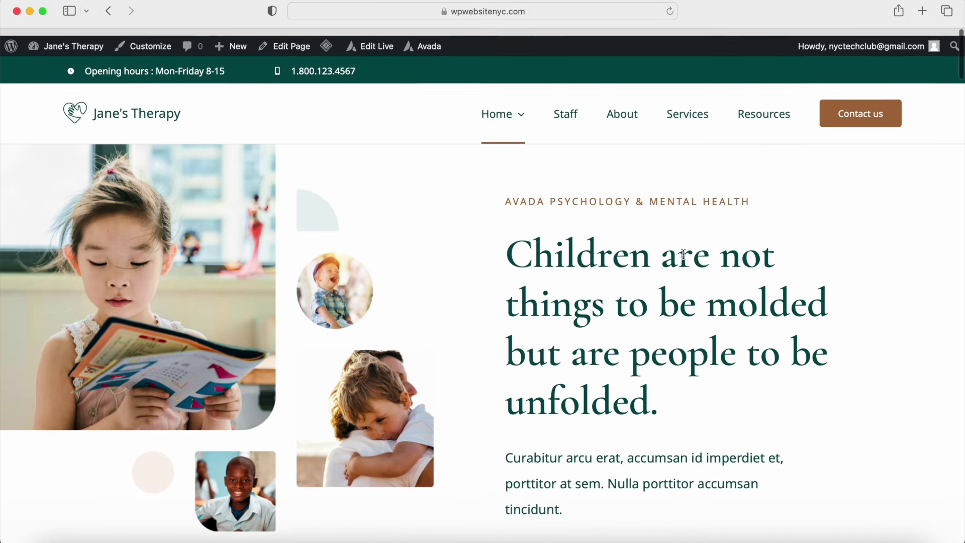